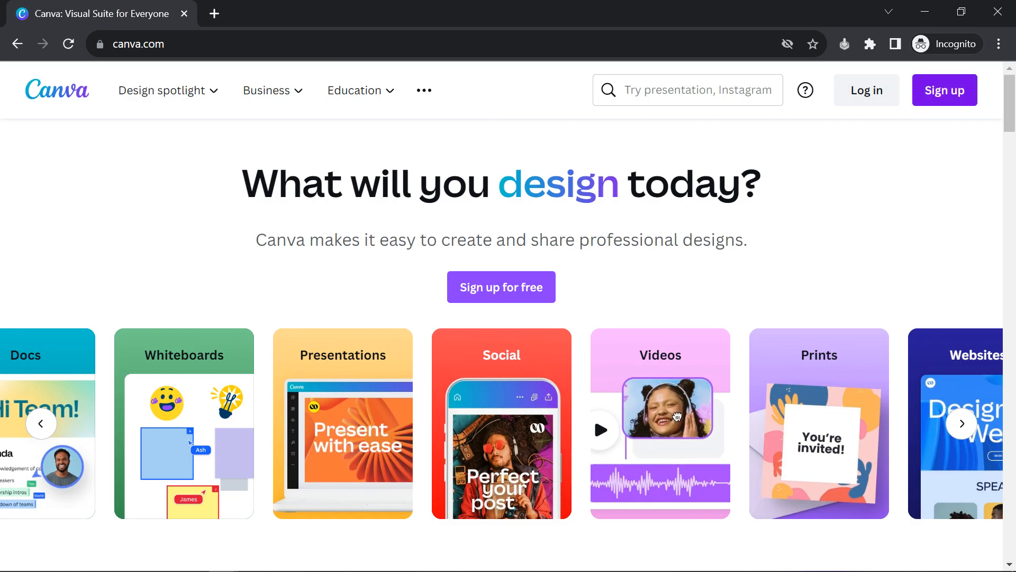
Bring up Canva's sign-up prompt, then close the incognito Canva window to reveal the 'types of fonts' results
click(945, 90)
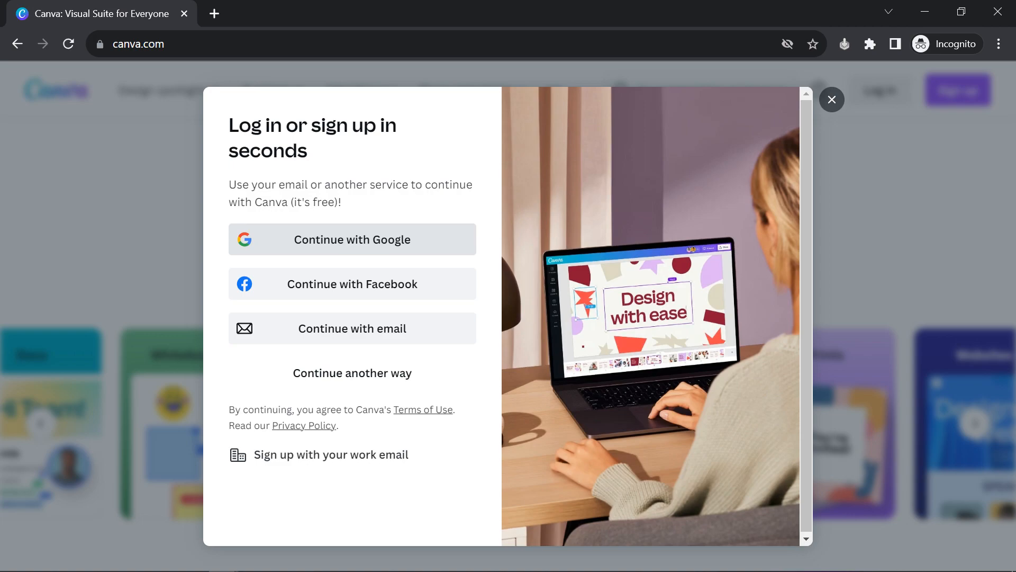
click(998, 12)
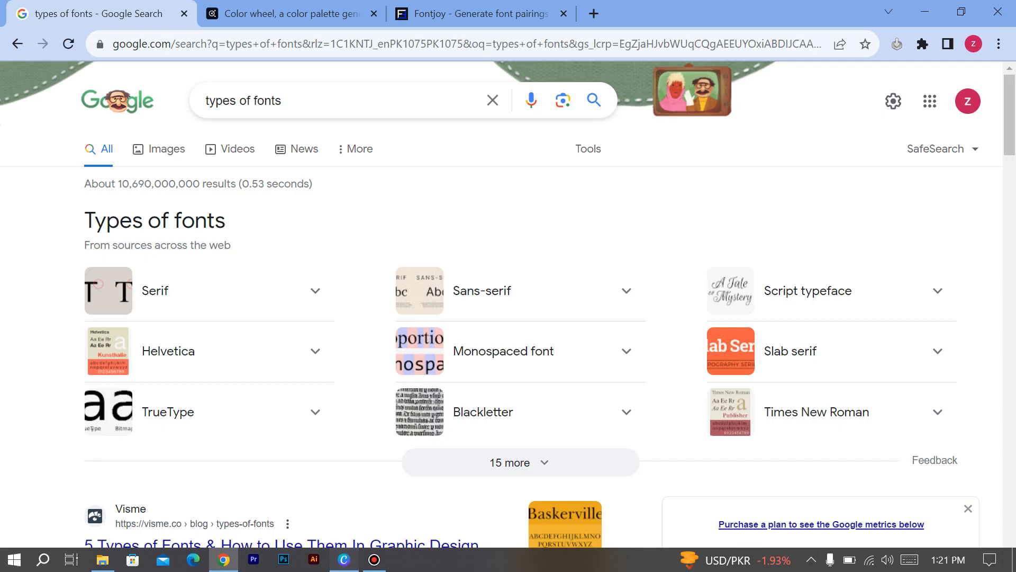
click(344, 559)
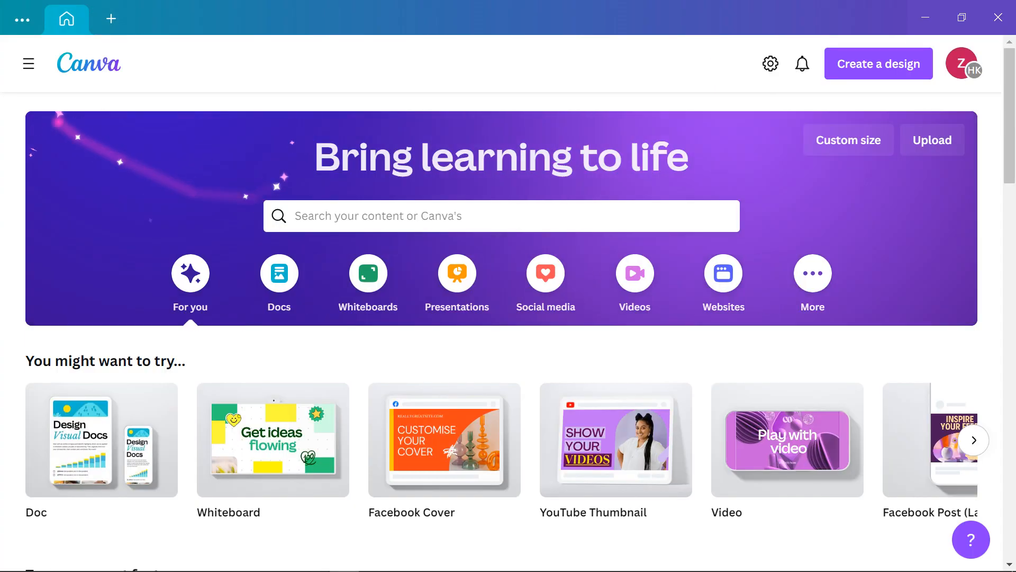
scroll(615, 439, down, 15)
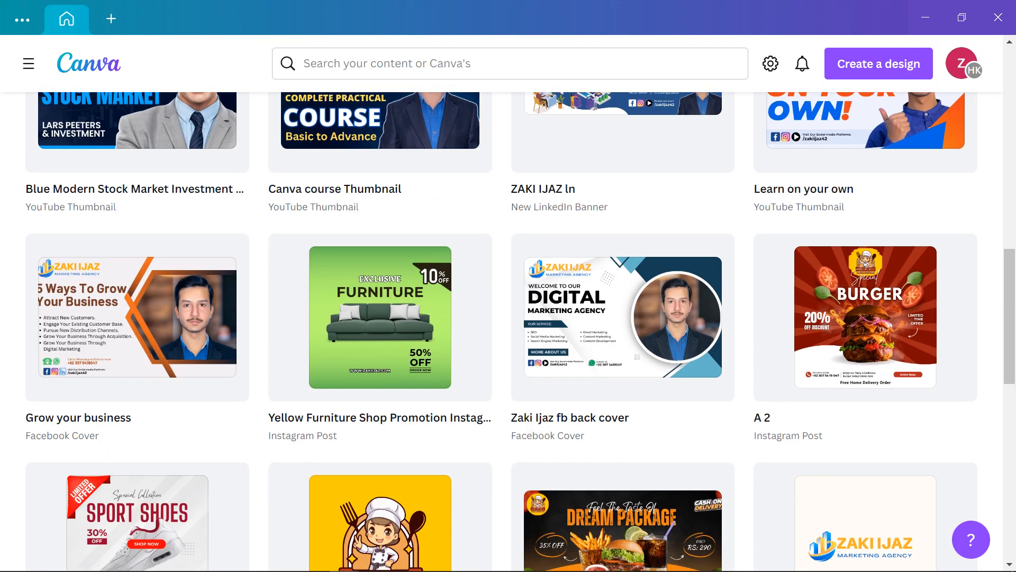
scroll(508, 328, up, 15)
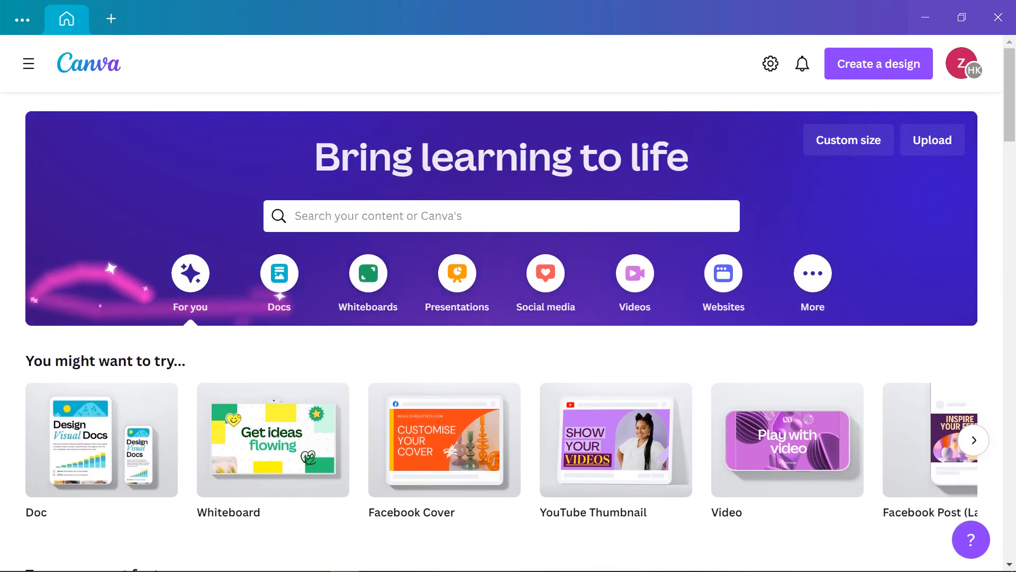
scroll(106, 450, down, 6)
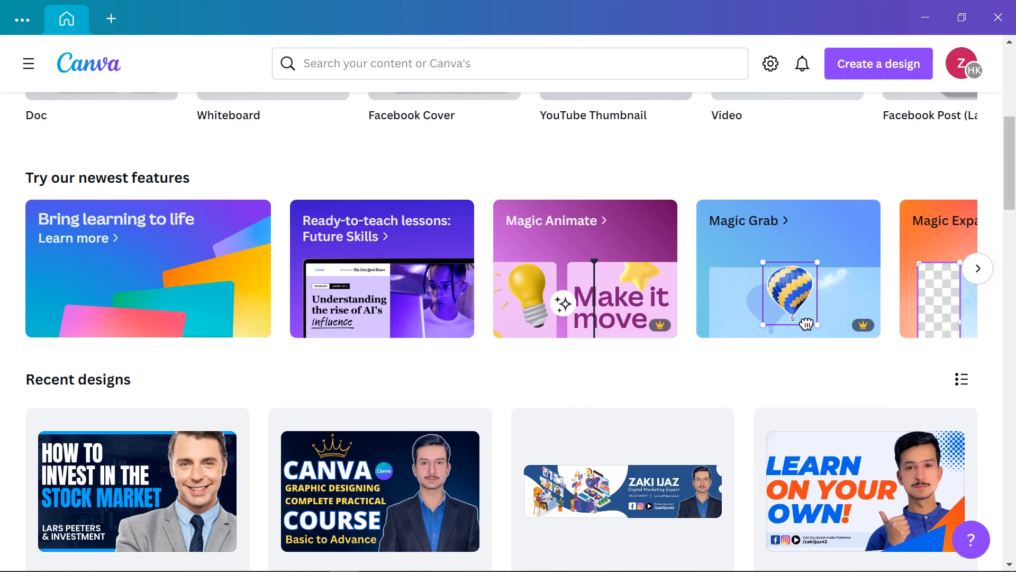
scroll(508, 318, down, 4)
scroll(623, 211, down, 8)
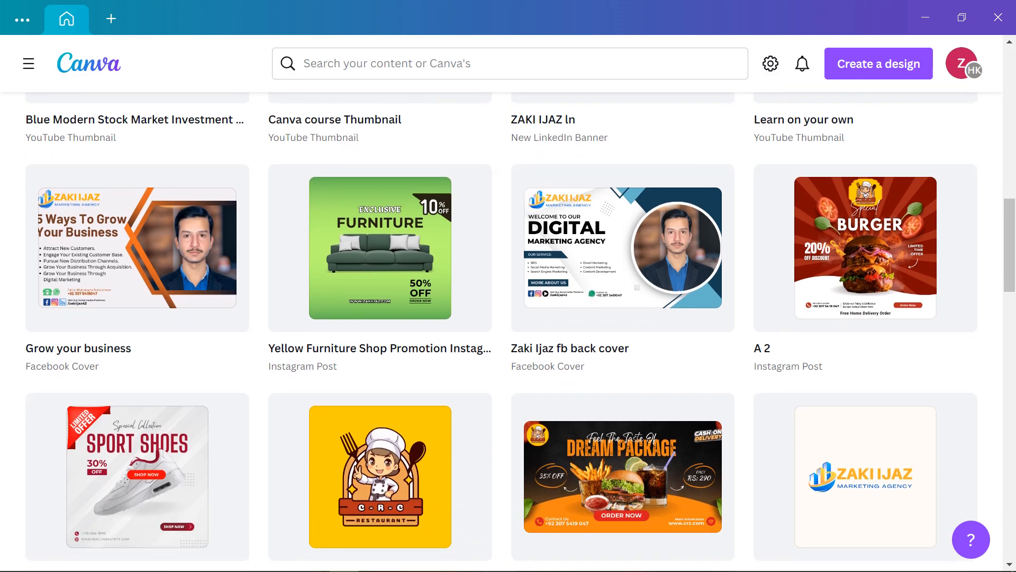
scroll(623, 222, down, 7)
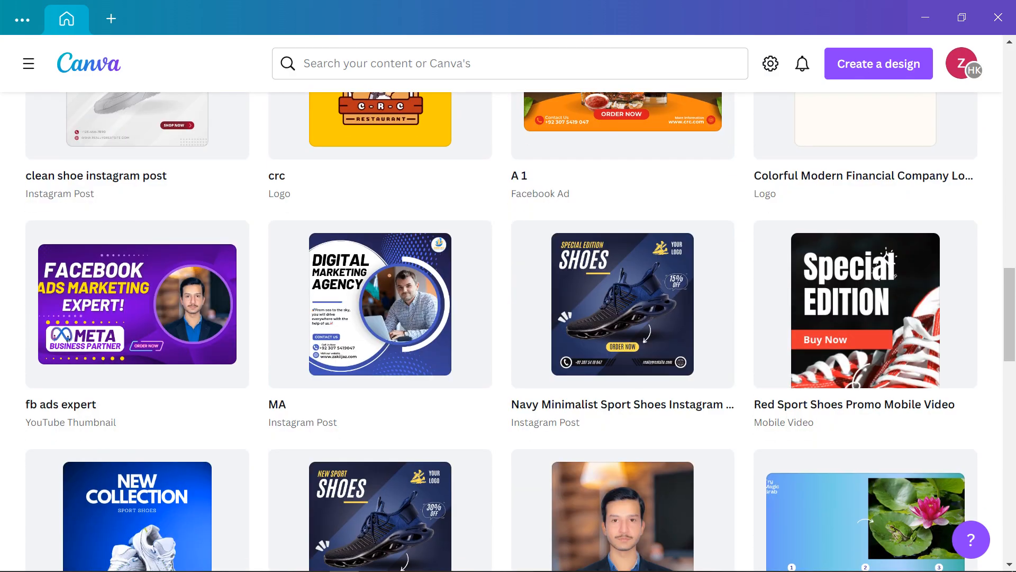
scroll(623, 223, up, 3)
scroll(789, 439, up, 20)
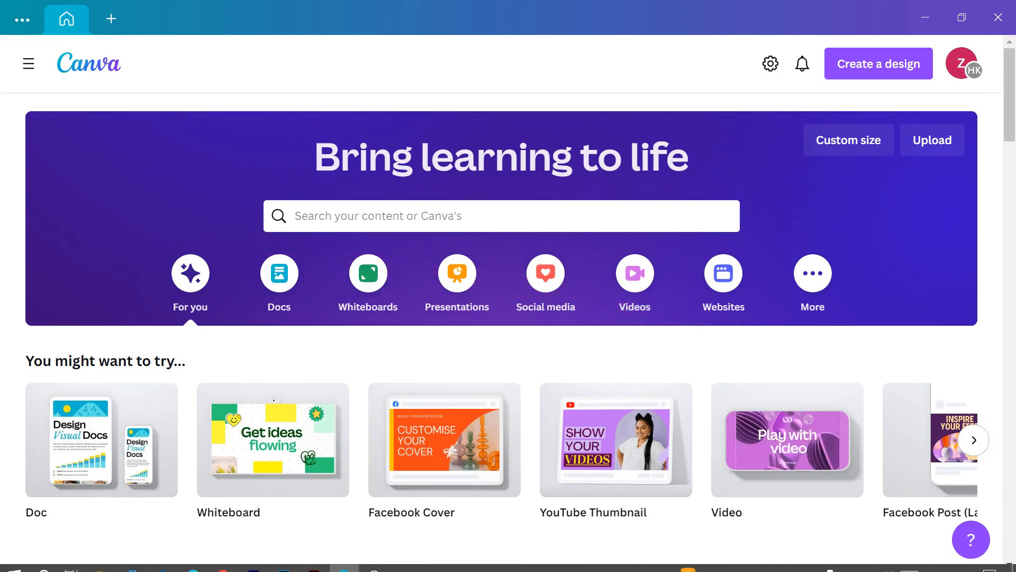
click(224, 559)
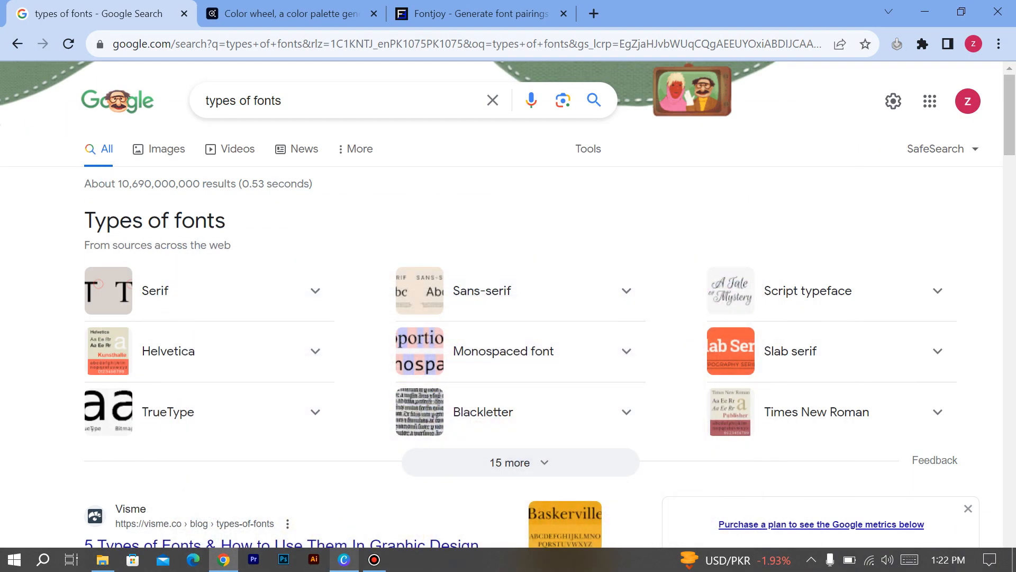
click(344, 559)
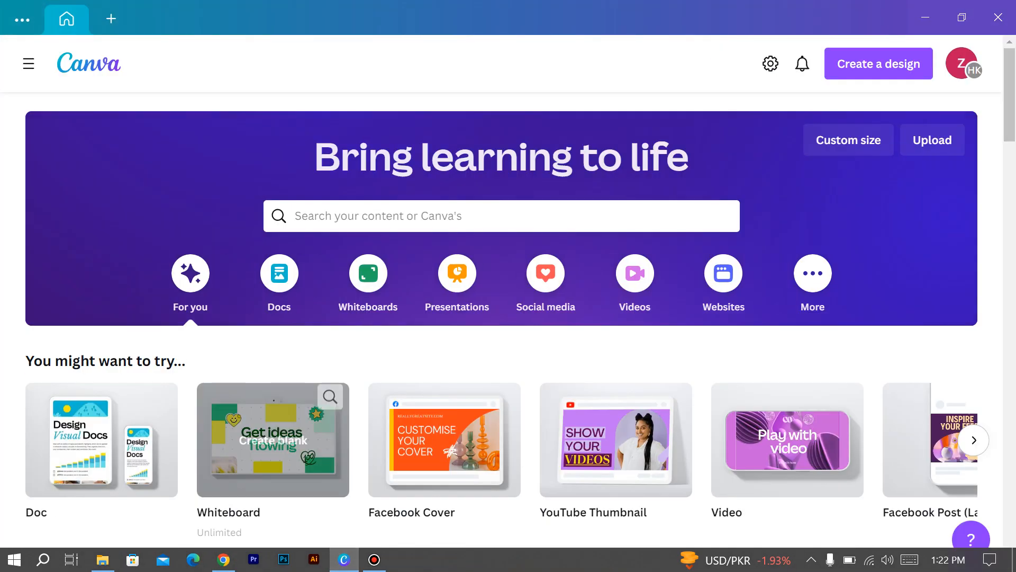
click(223, 560)
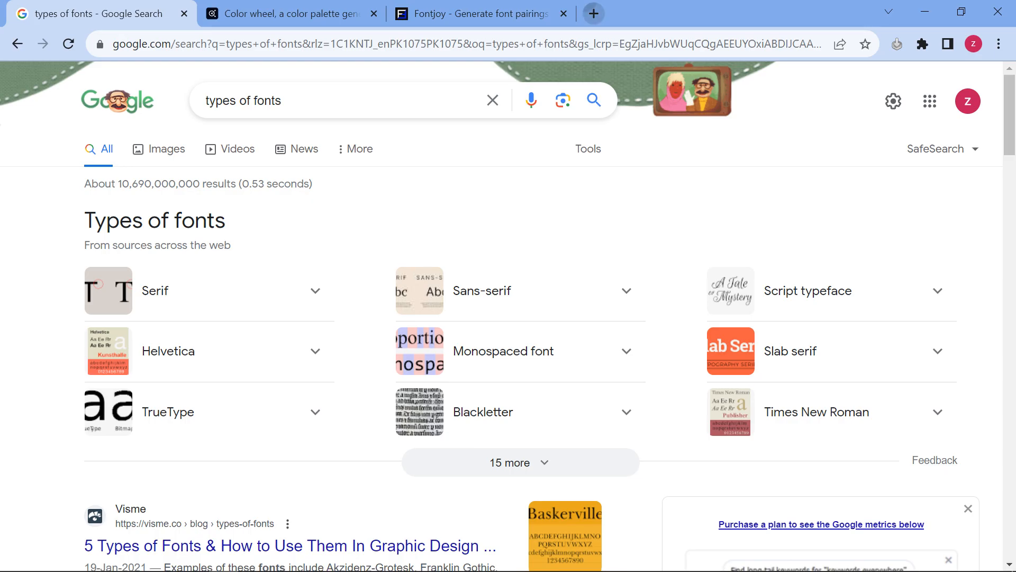
Search Google for 'canva app' and open the Canva for Windows result, then close that tab and minimize Chrome
click(593, 13)
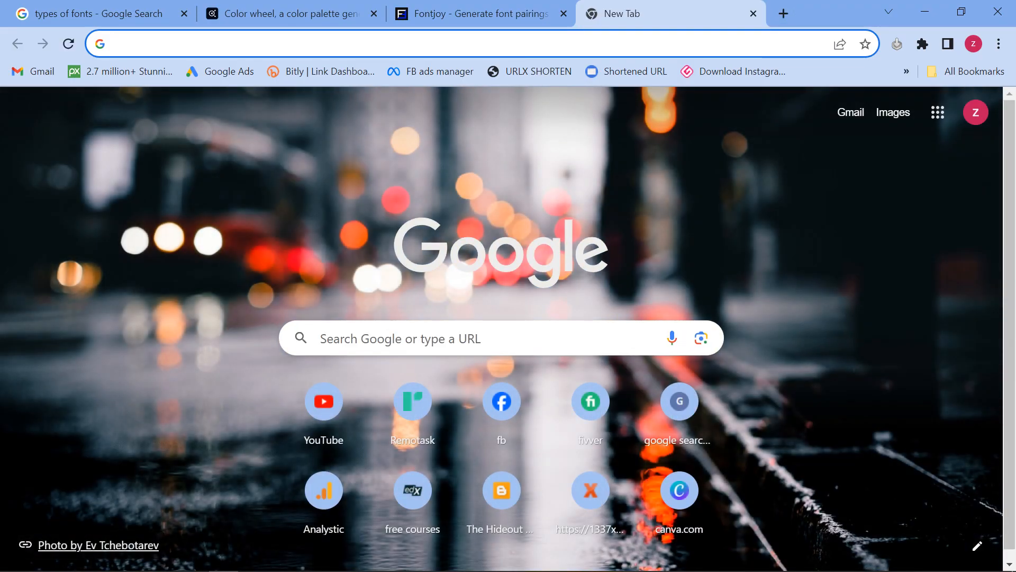
text(canva a)
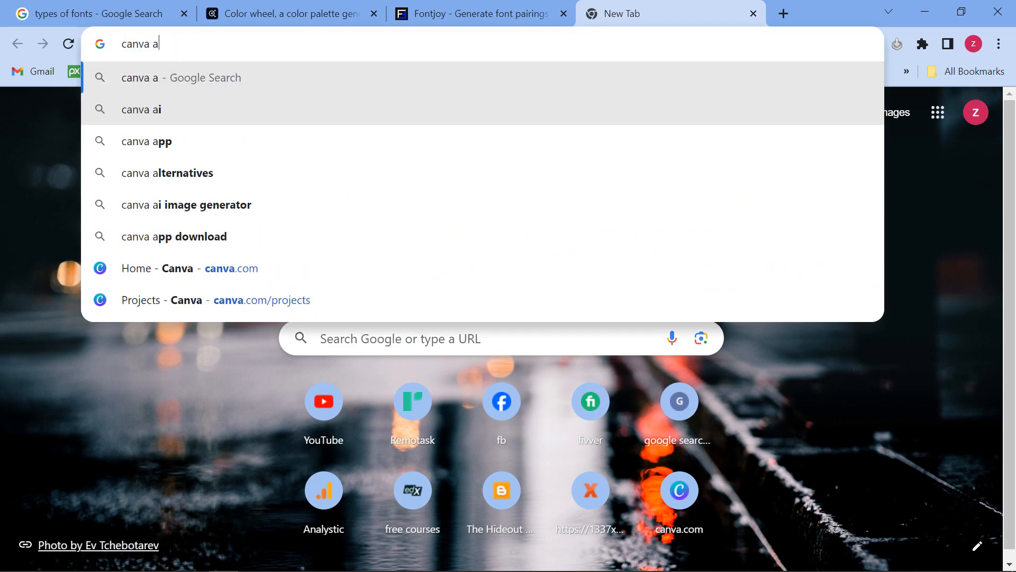
text(pp)
key(Return)
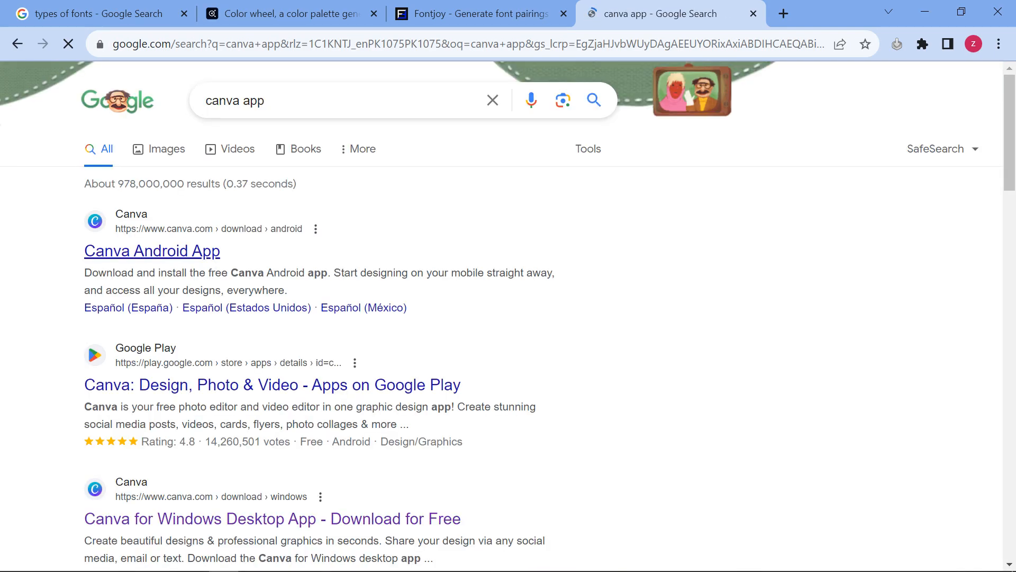
scroll(265, 281, down, 4)
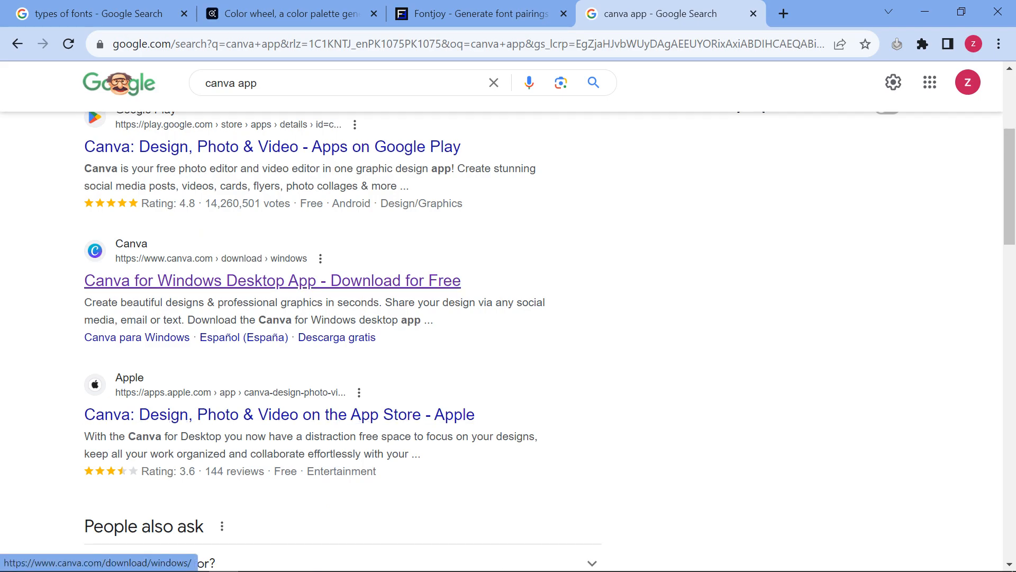
click(272, 281)
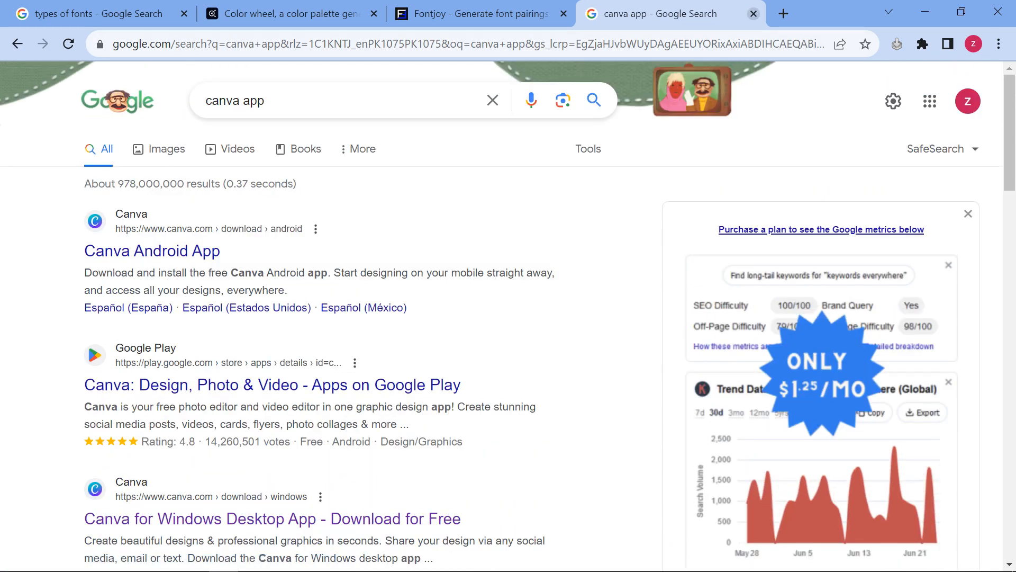
click(753, 13)
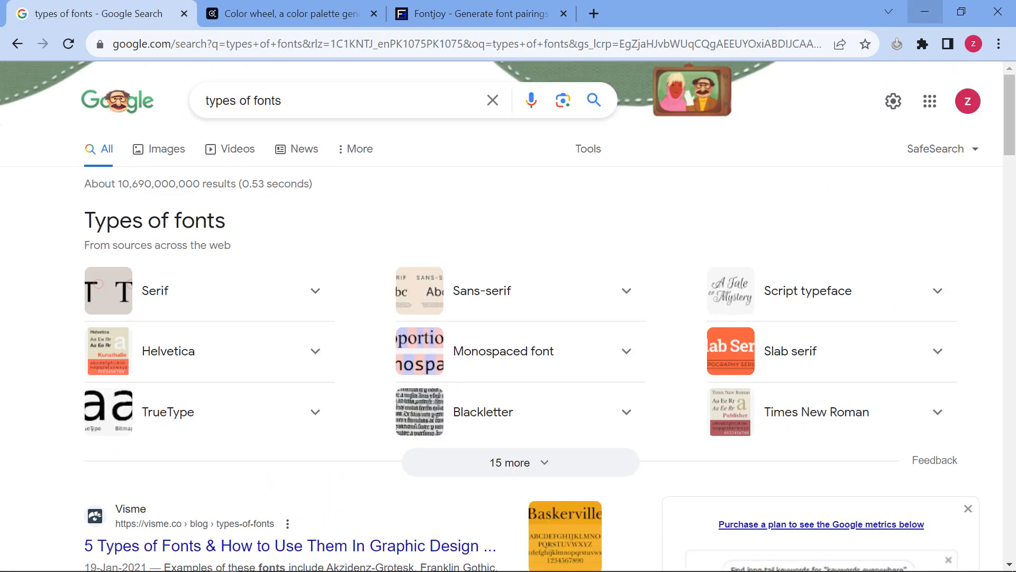
click(925, 11)
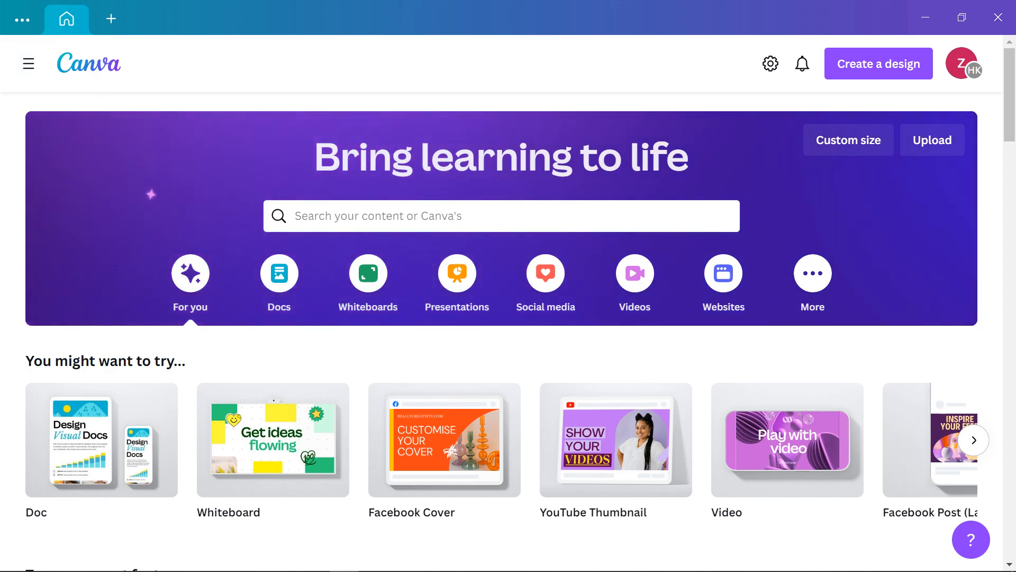
Show the home navigation sidebar, browse and dismiss the team switcher list, then go to account settings
click(28, 64)
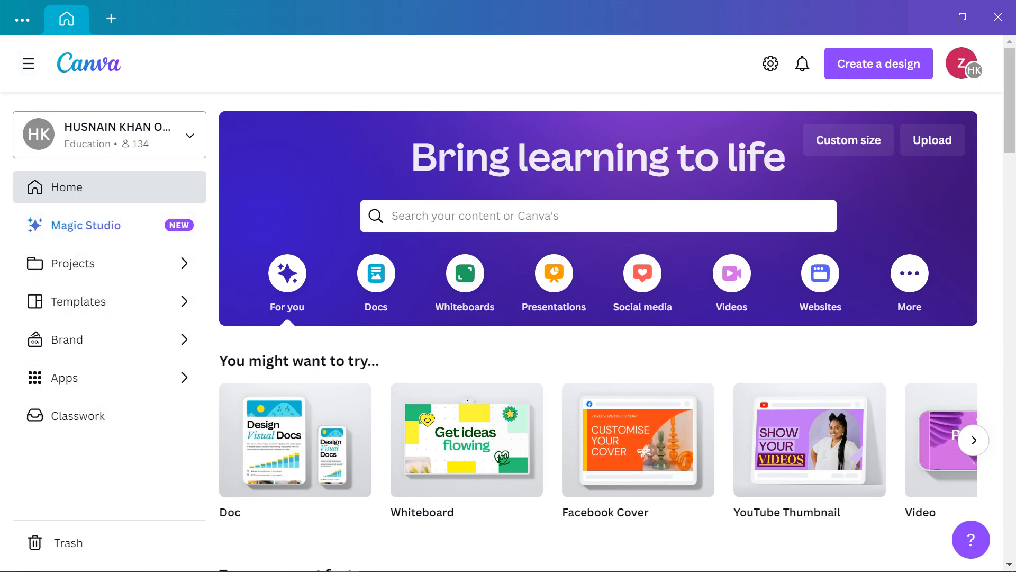
click(109, 135)
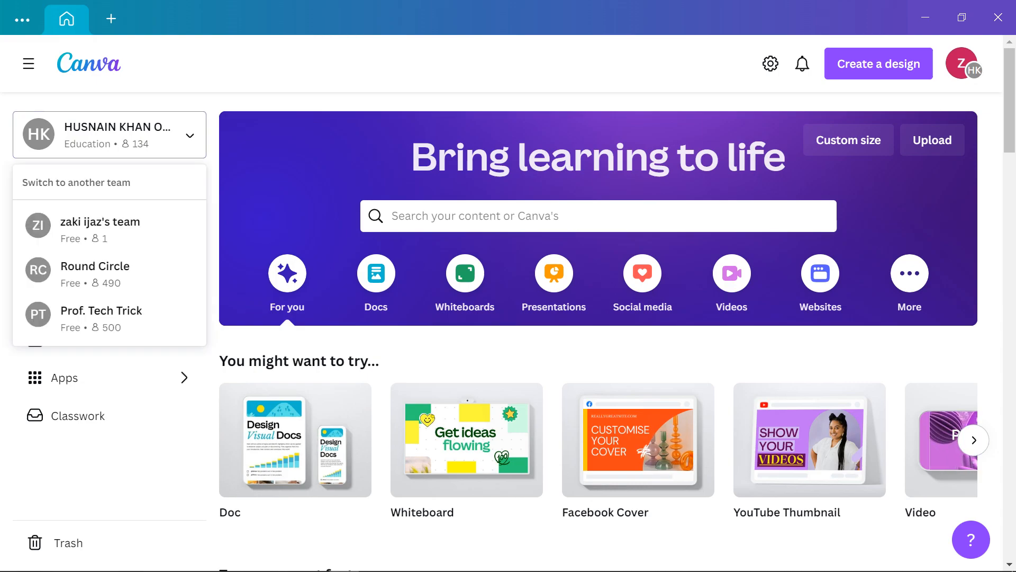
scroll(106, 228, down, 5)
scroll(106, 228, up, 3)
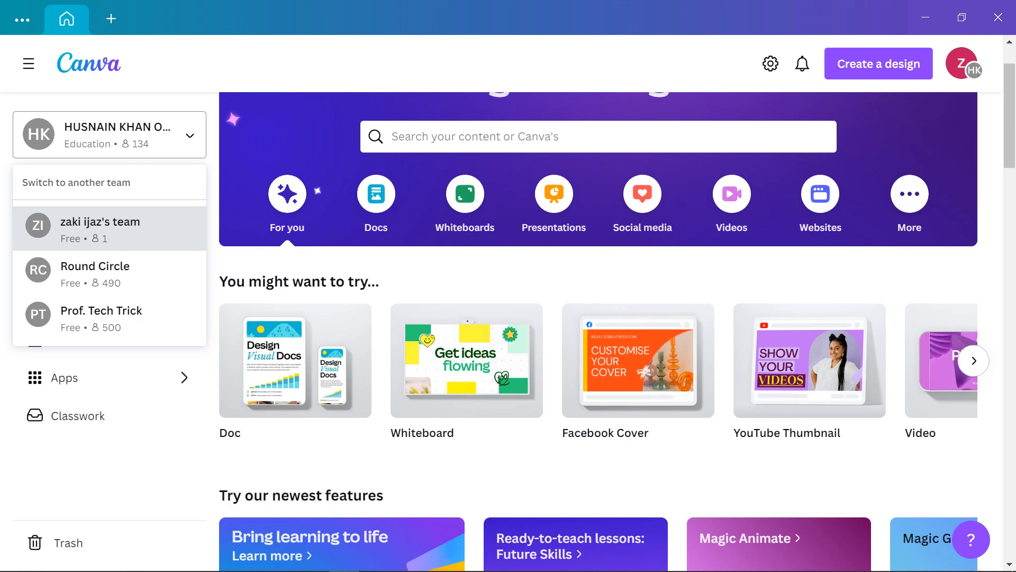
scroll(106, 227, down, 4)
scroll(106, 228, up, 5)
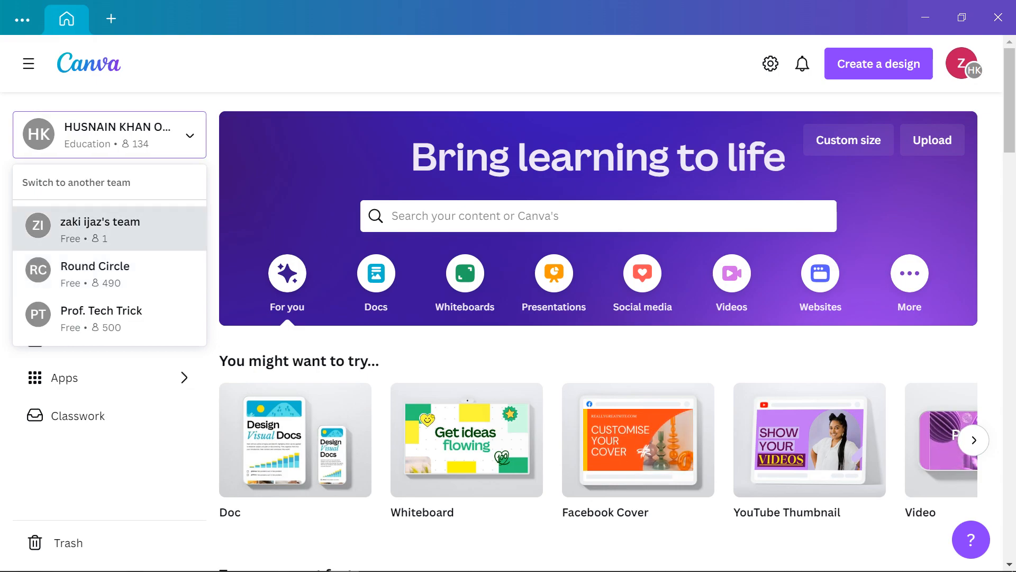
key(Escape)
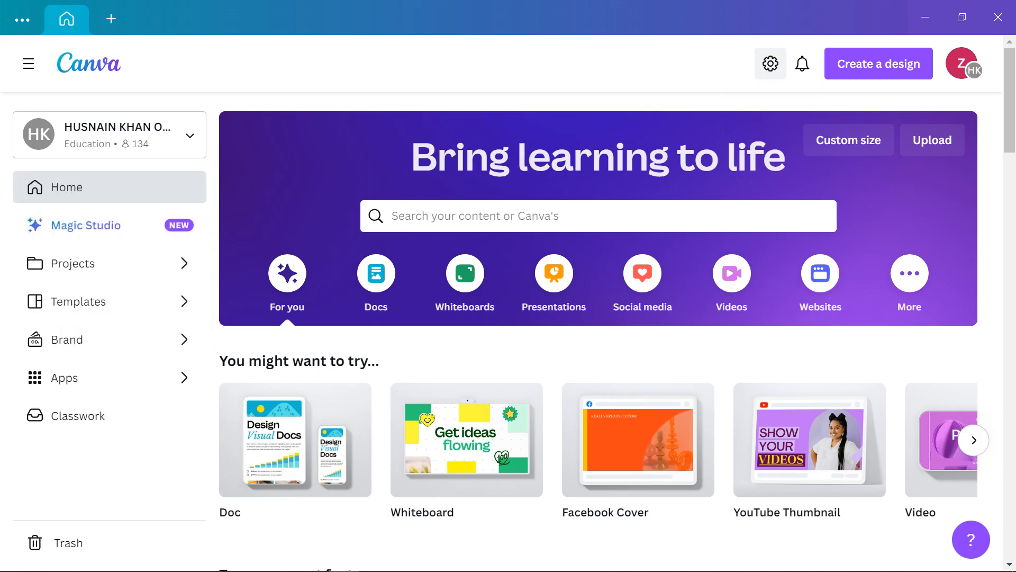
click(770, 64)
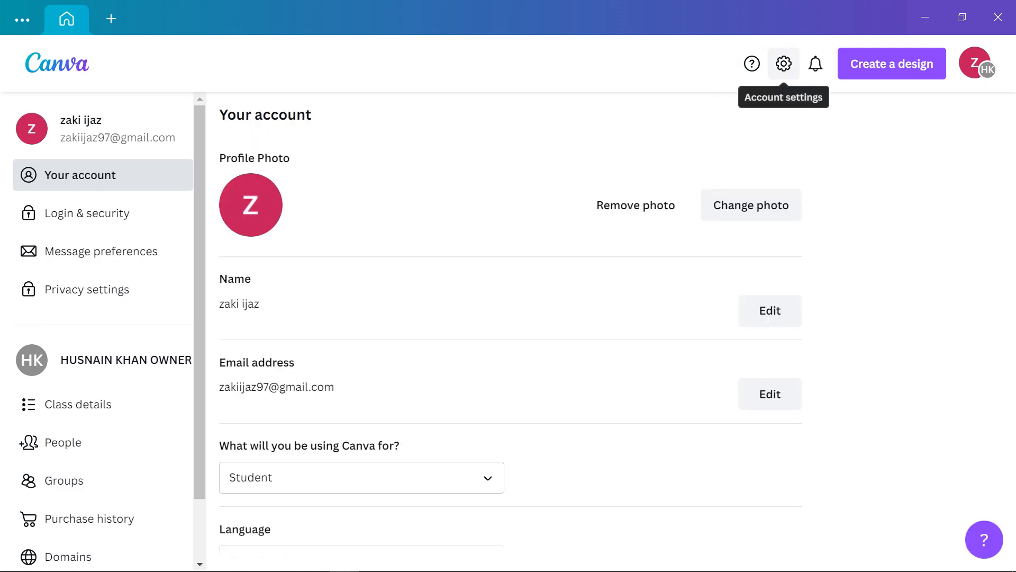
scroll(100, 251, down, 2)
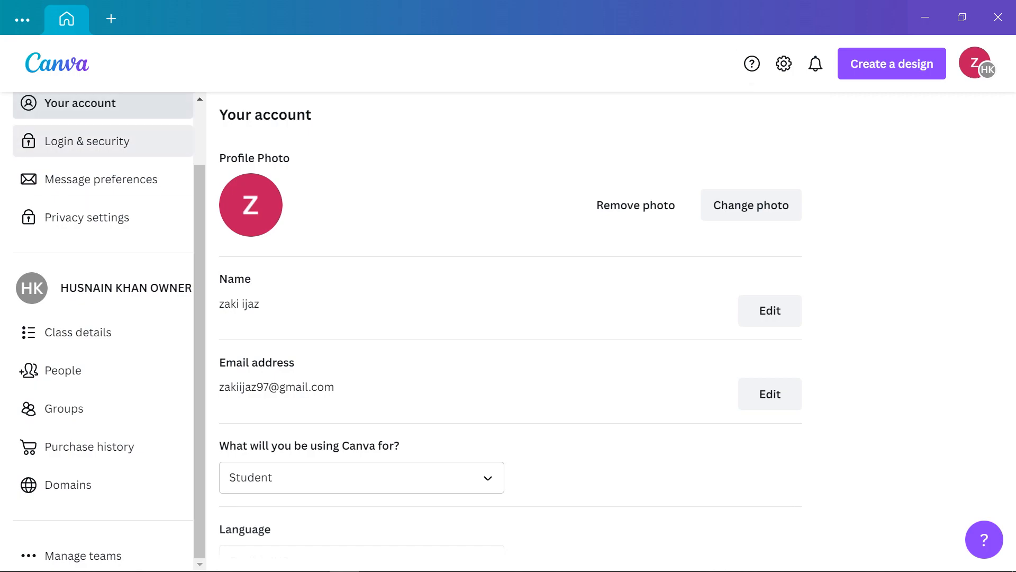
click(86, 141)
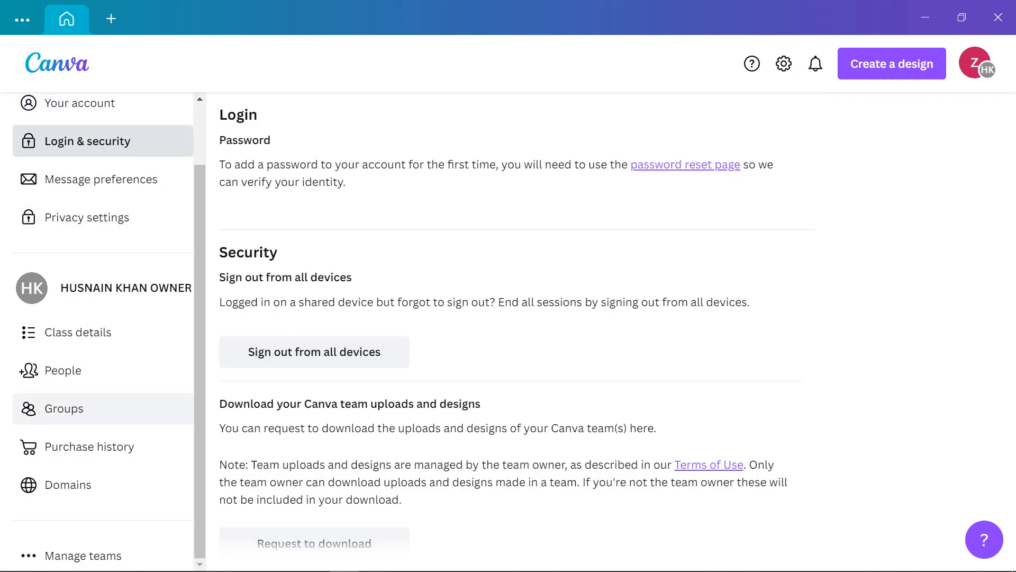
scroll(101, 408, up, 1)
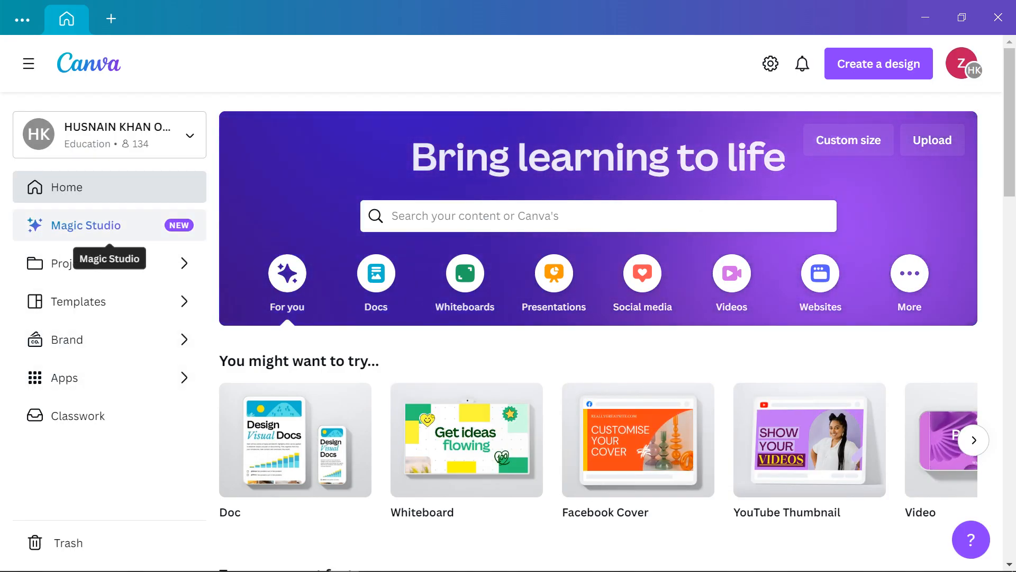
Look over the Apps page from the sidebar, then go back to the Canva home page
scroll(636, 297, down, 3)
scroll(636, 297, up, 3)
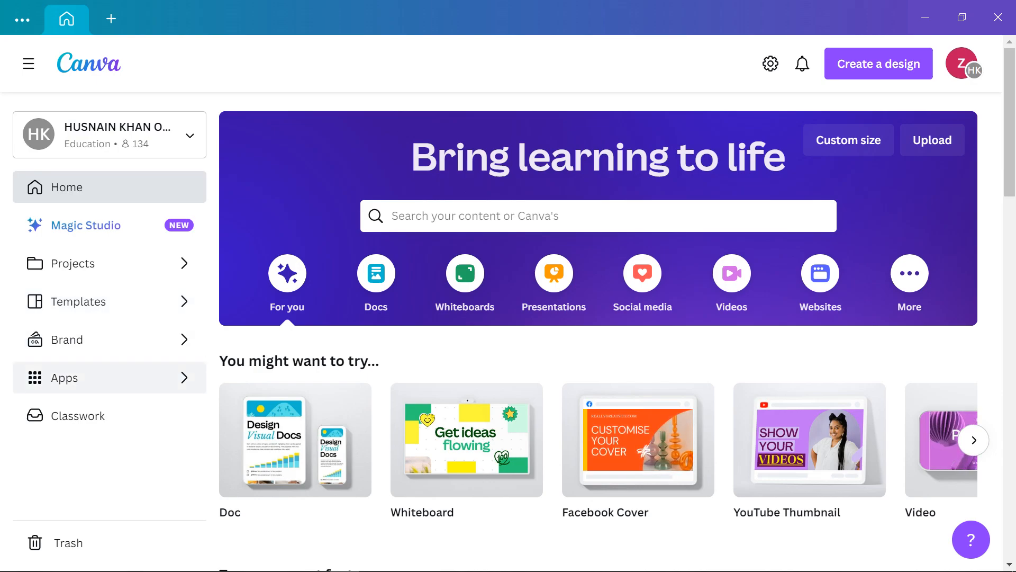
click(110, 377)
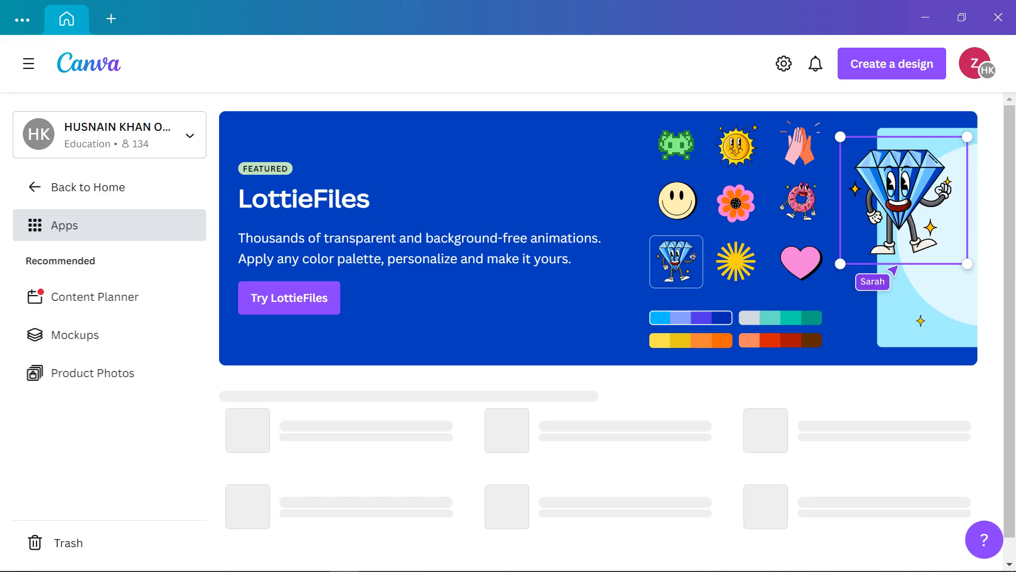
scroll(598, 328, down, 6)
scroll(598, 328, up, 6)
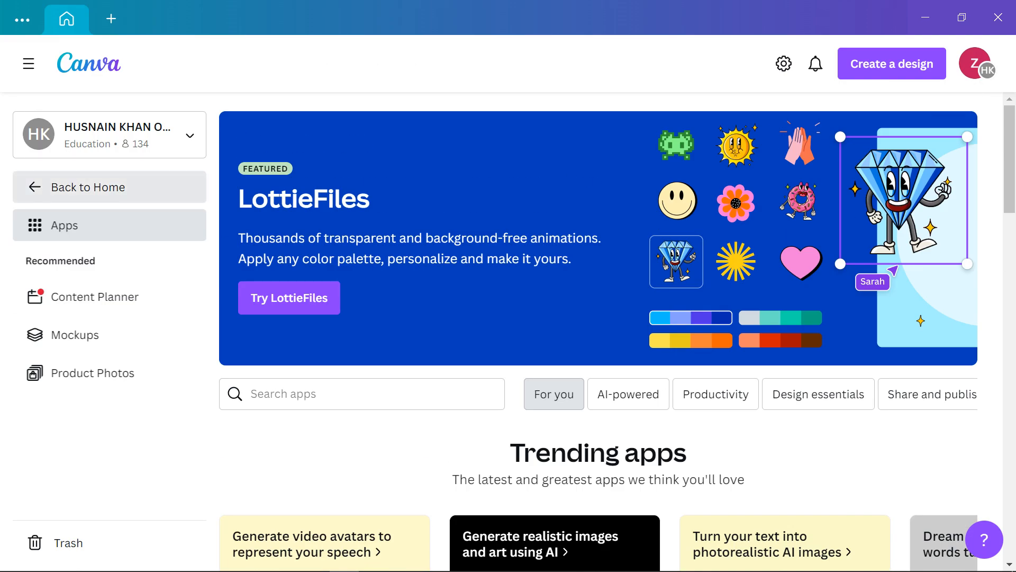
click(88, 187)
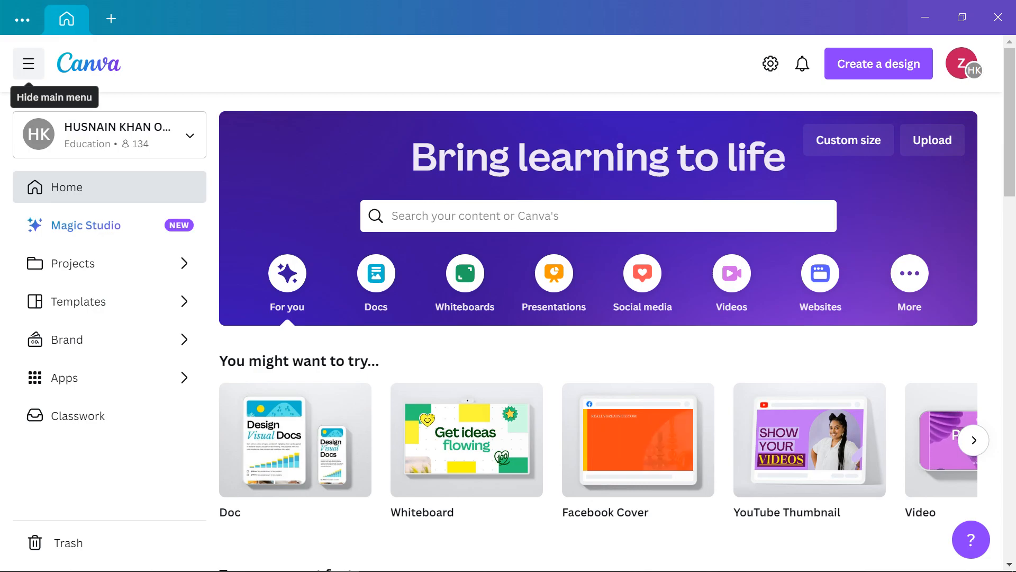
Hide the main navigation sidebar on the Canva home page
click(28, 63)
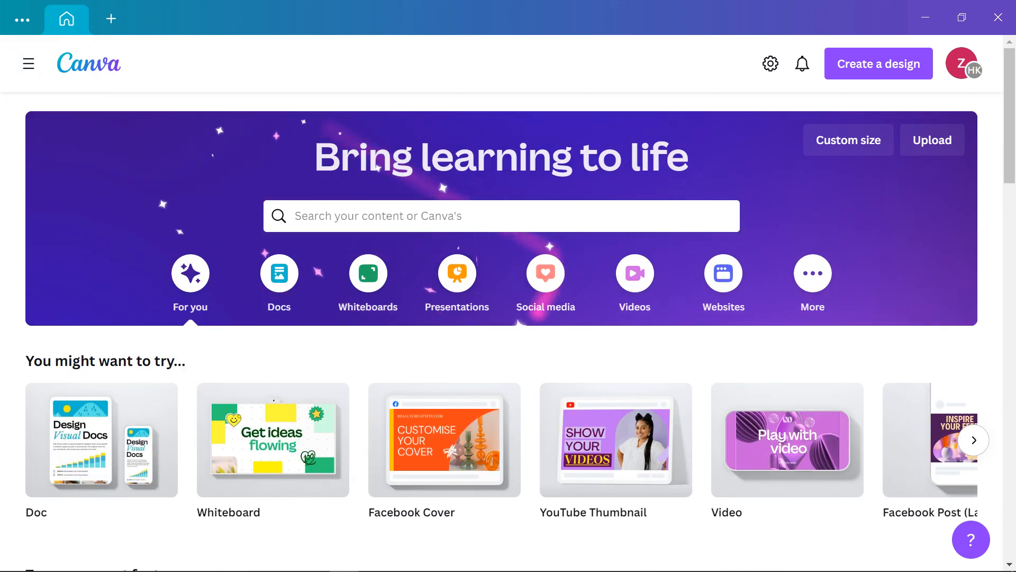
scroll(175, 270, down, 1)
scroll(175, 270, up, 1)
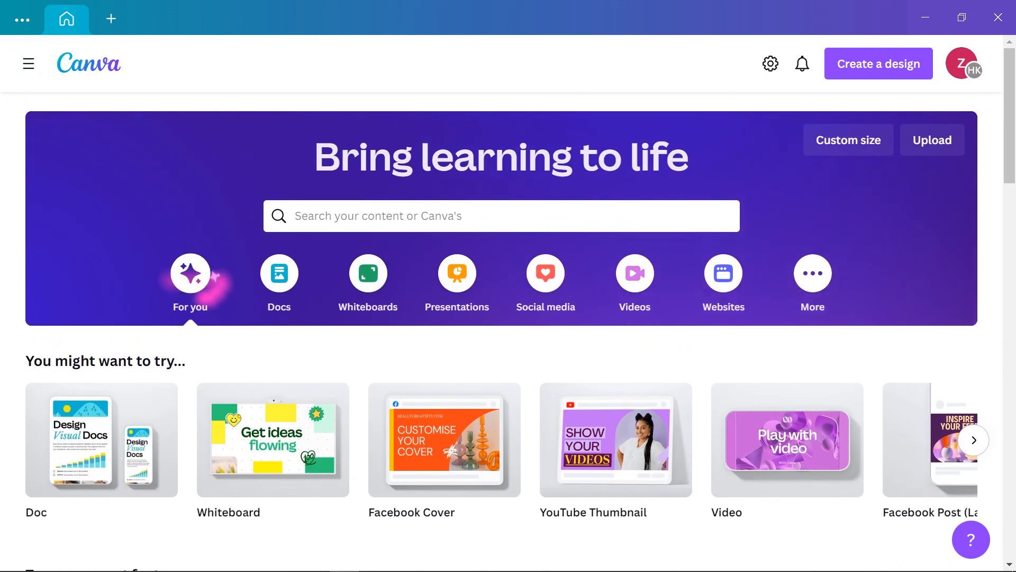
scroll(174, 281, down, 2)
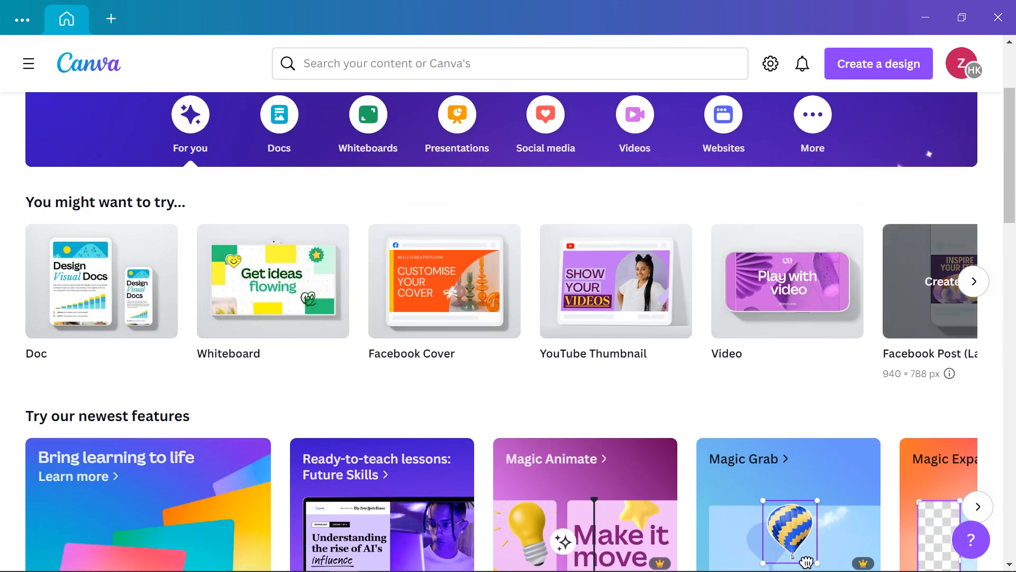
Advance through all the 'You might want to try' design suggestions, then bring up the Docs category
click(974, 281)
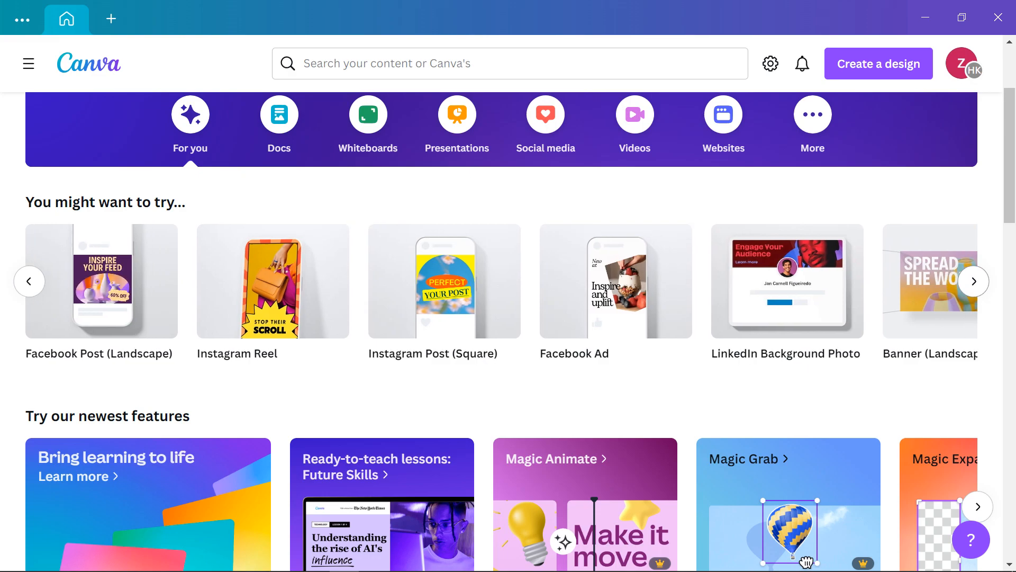
click(974, 281)
click(974, 281)
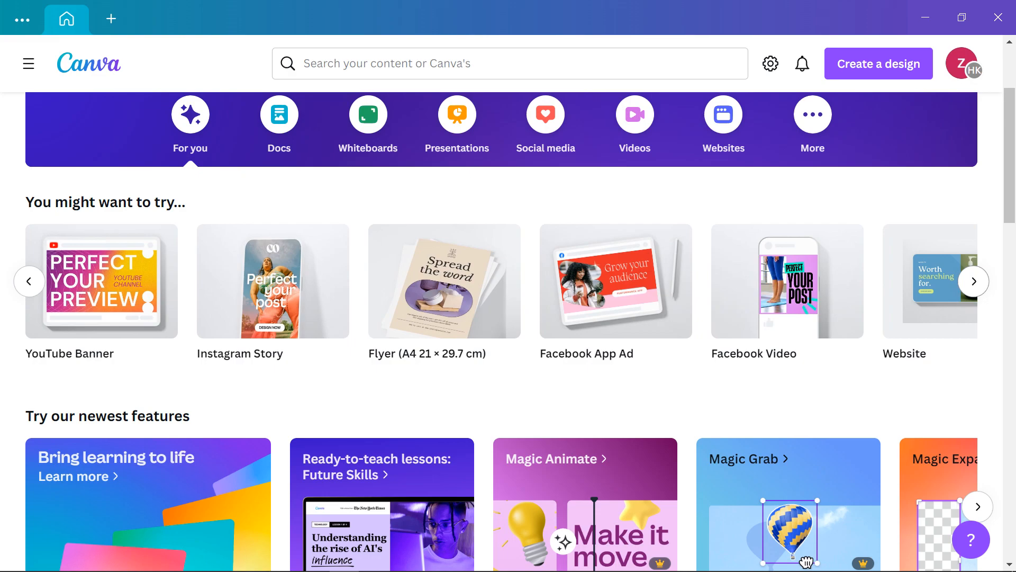
click(974, 281)
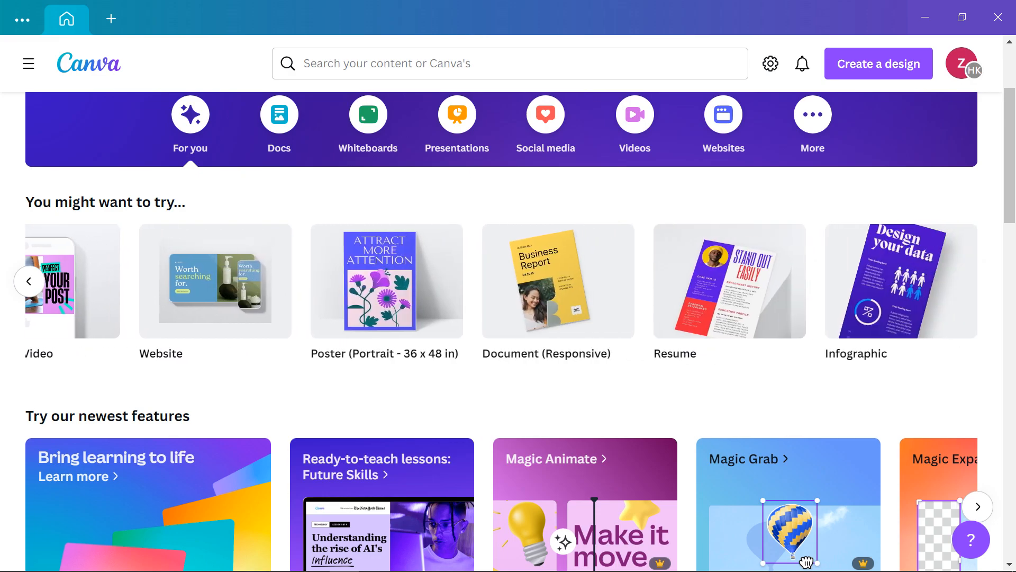
scroll(558, 281, up, 3)
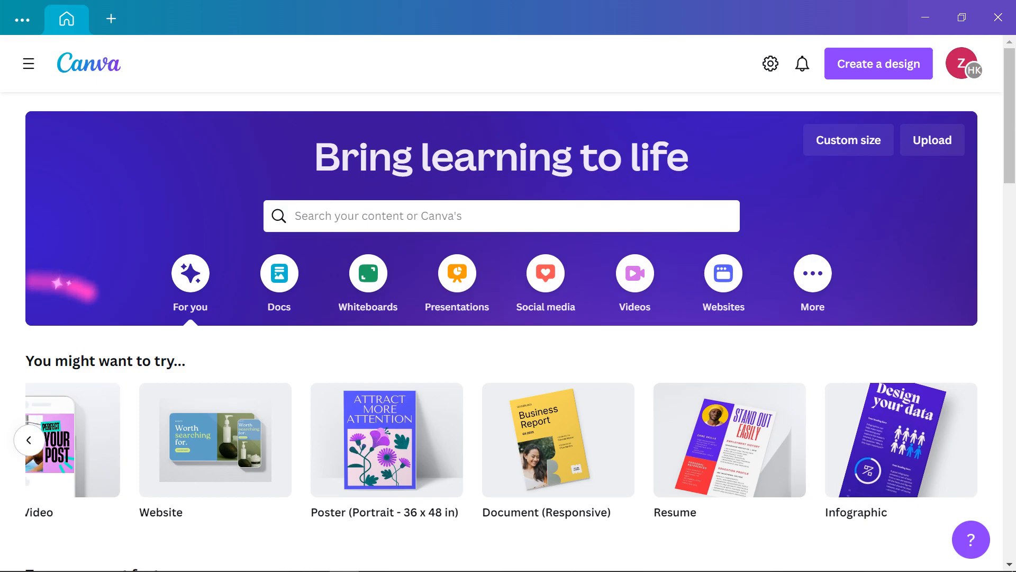
click(279, 272)
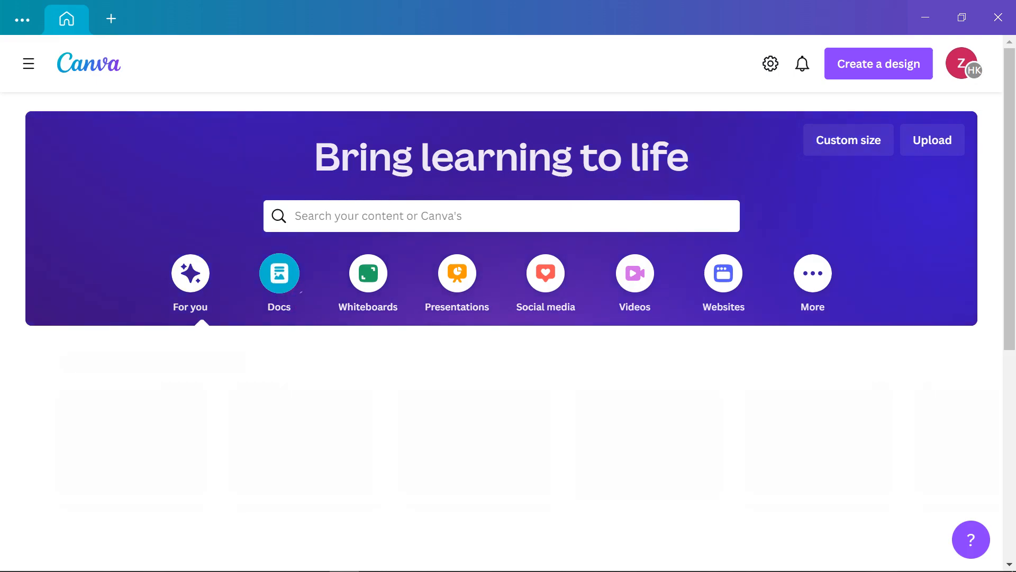
Bring up the Whiteboards templates category
scroll(278, 273, down, 3)
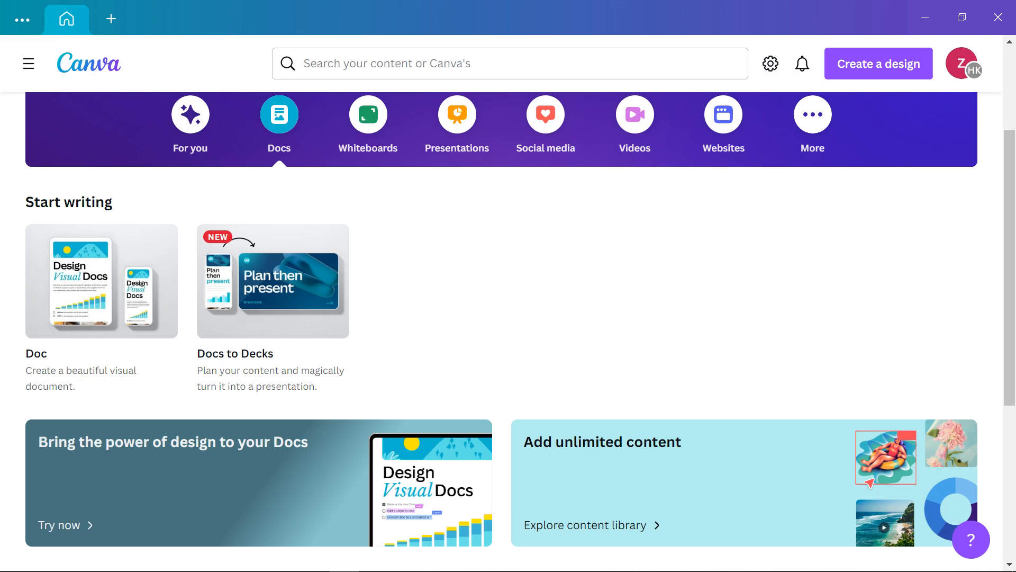
scroll(318, 159, up, 2)
click(368, 194)
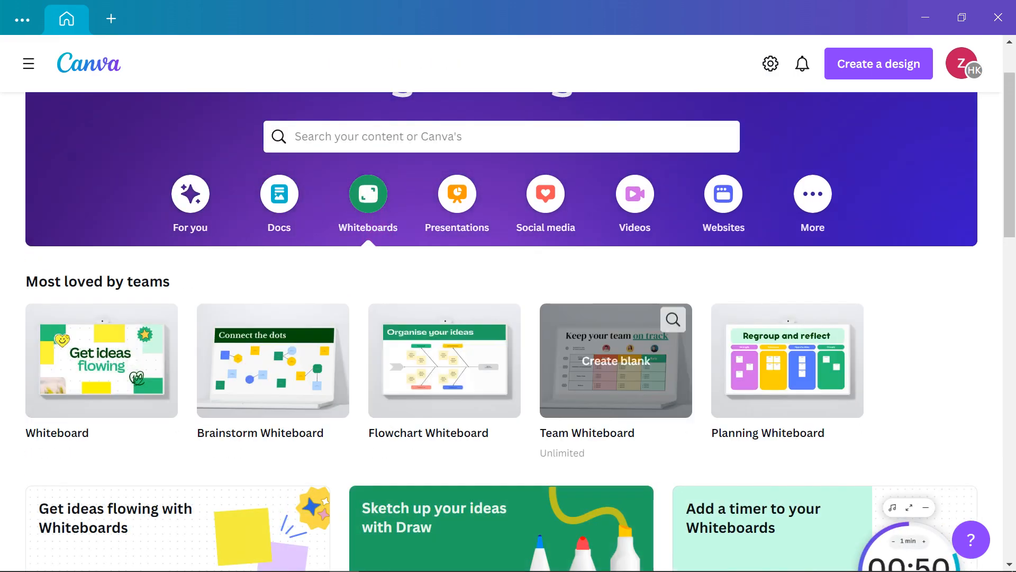
scroll(741, 450, down, 2)
scroll(616, 238, up, 2)
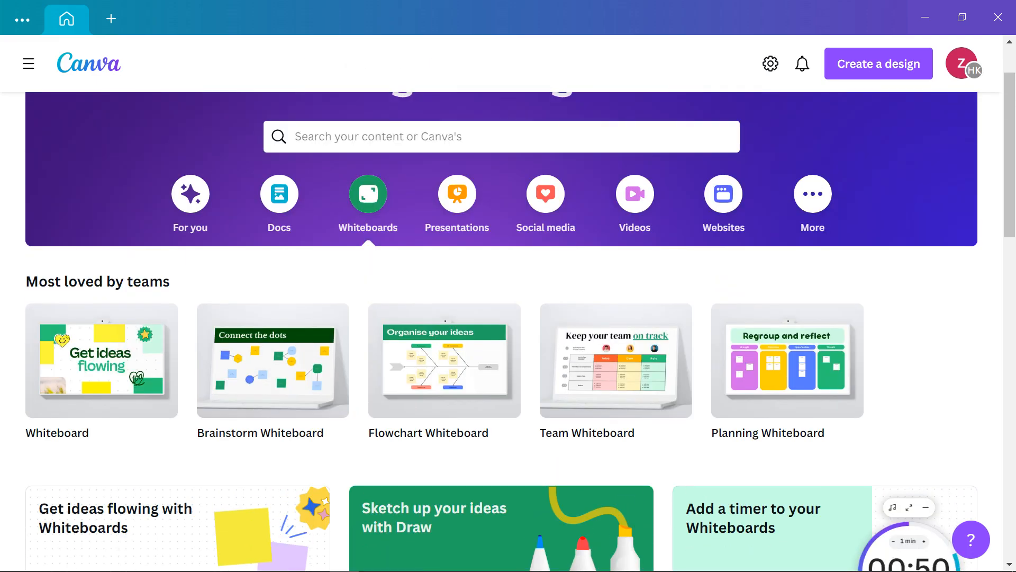
Switch to the Presentations category and scroll through its template rows
click(457, 194)
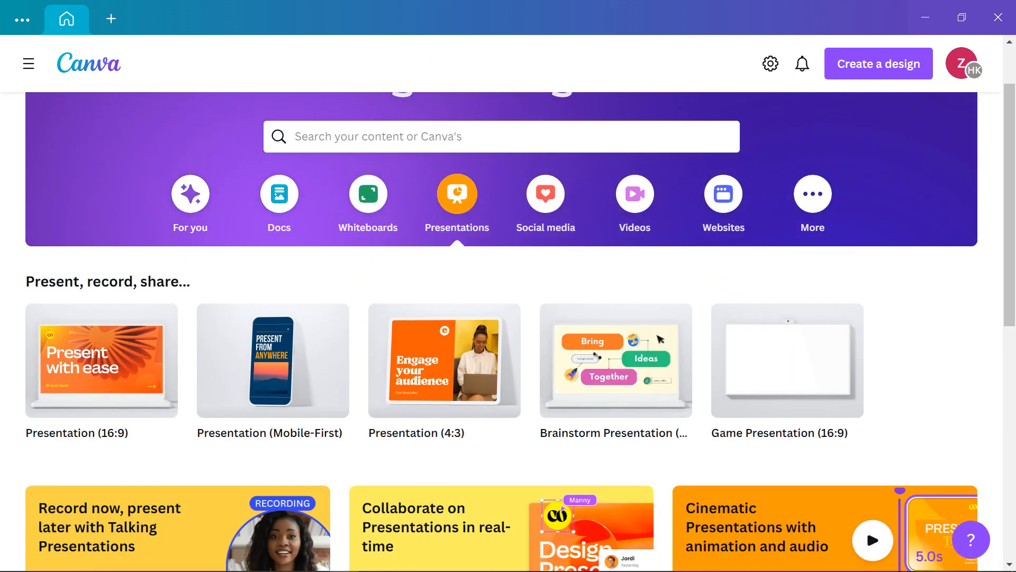
scroll(794, 370, down, 3)
scroll(794, 371, up, 3)
scroll(795, 371, down, 5)
scroll(508, 317, up, 4)
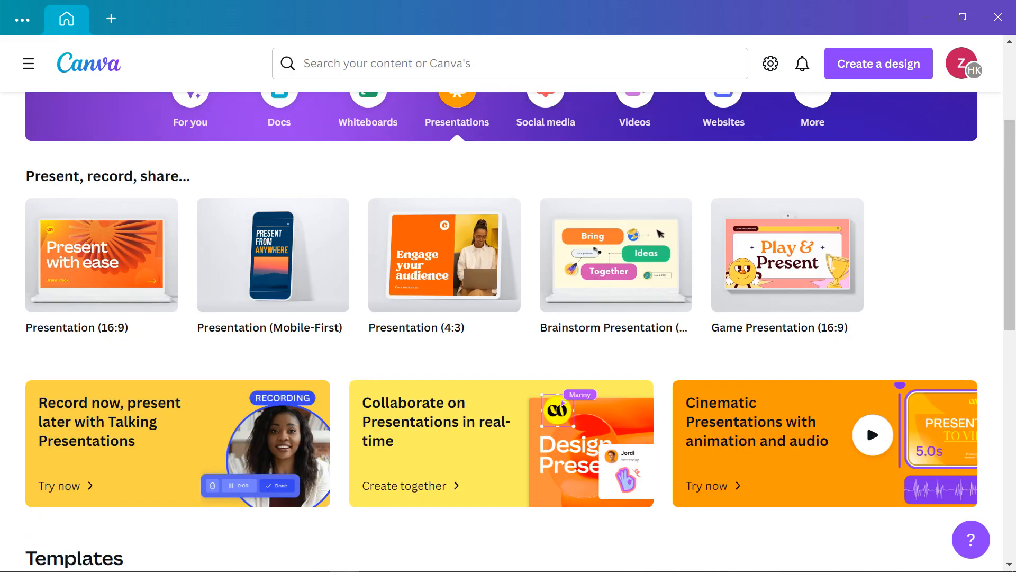
scroll(508, 318, down, 8)
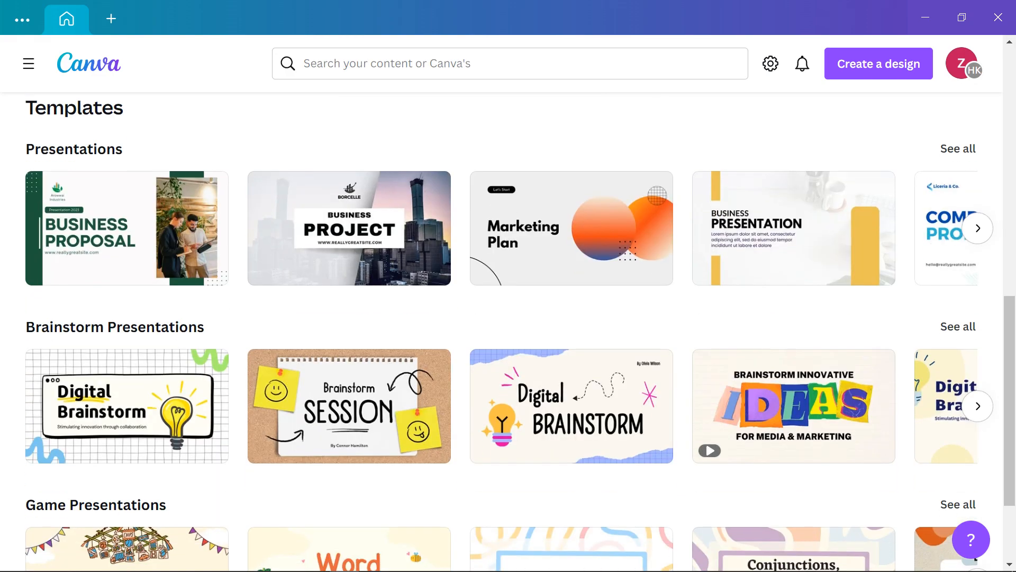
scroll(200, 311, down, 2)
scroll(199, 310, up, 8)
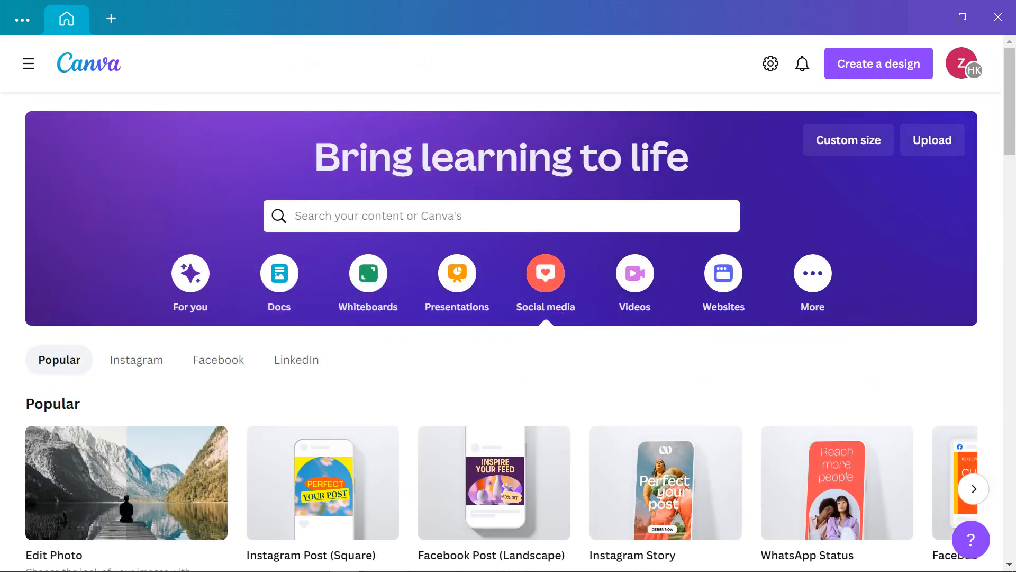
scroll(508, 317, down, 3)
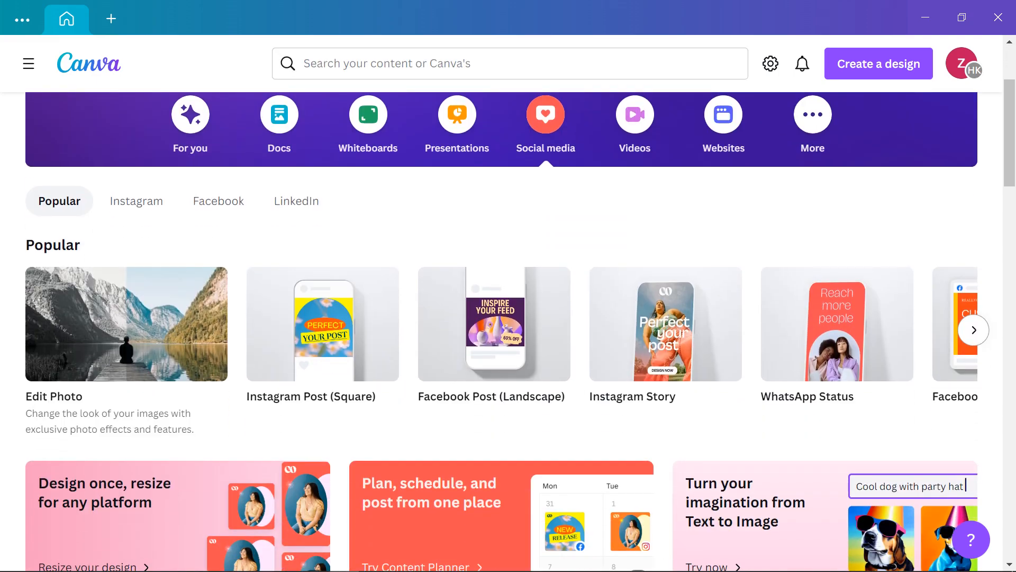
scroll(508, 318, down, 4)
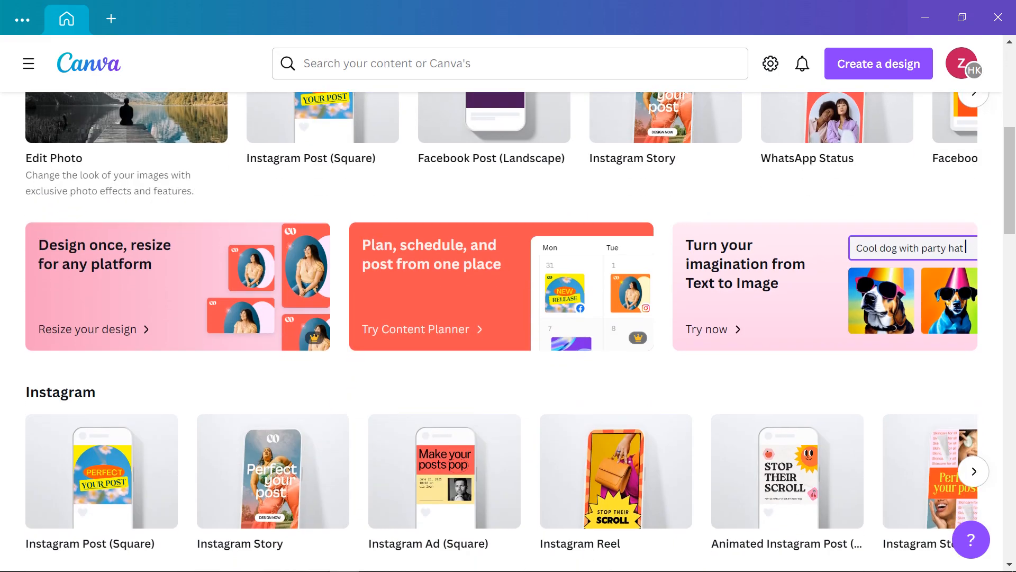
scroll(508, 318, down, 4)
scroll(509, 318, down, 4)
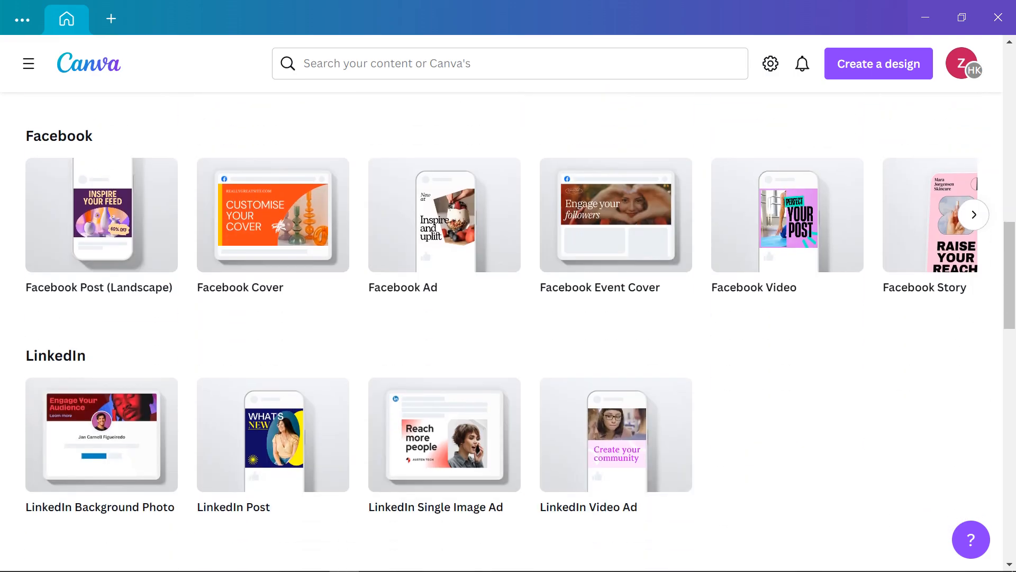
scroll(508, 318, down, 6)
scroll(508, 318, down, 9)
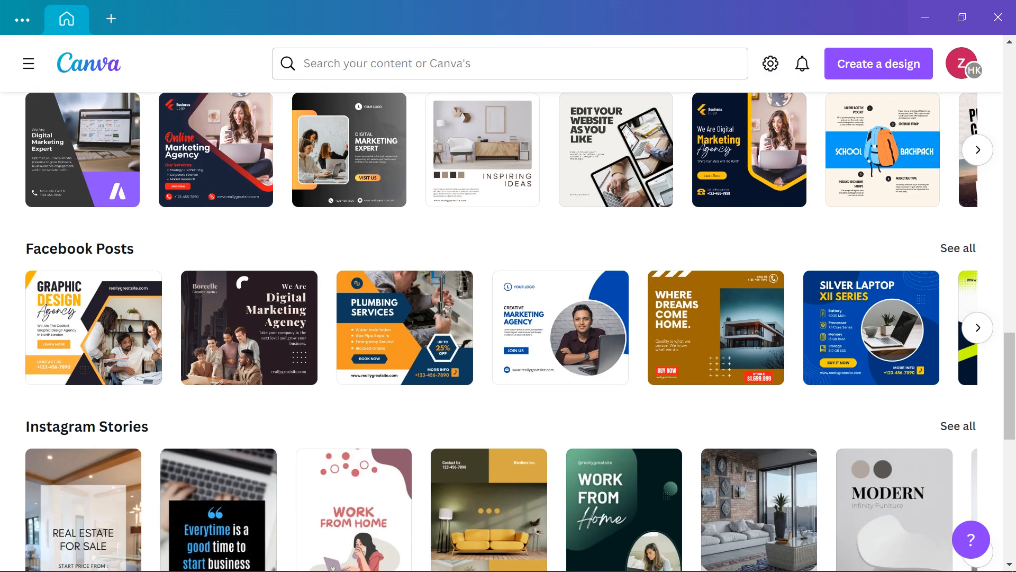
scroll(508, 317, down, 5)
scroll(508, 317, down, 1)
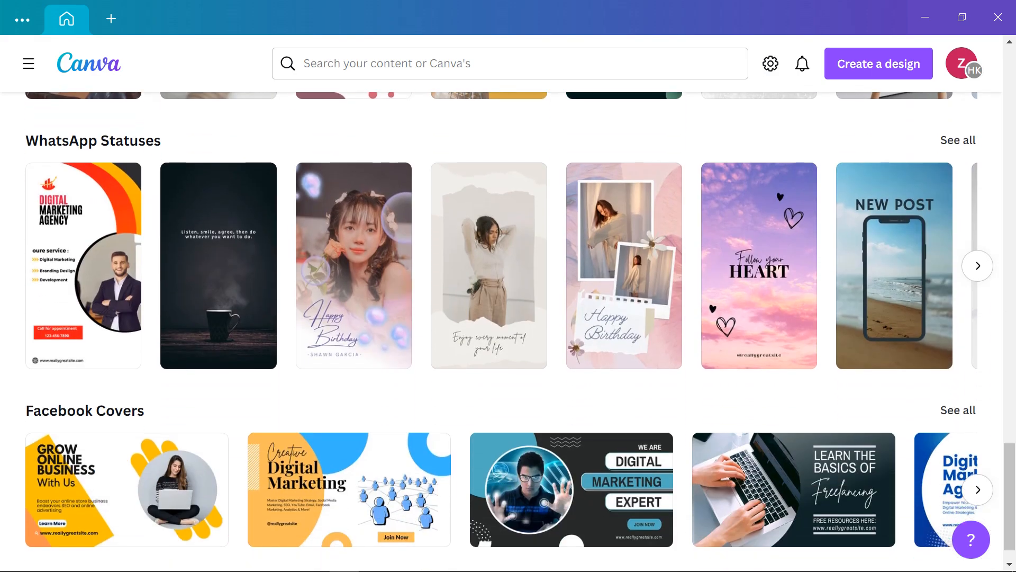
scroll(508, 317, down, 1)
scroll(788, 345, up, 20)
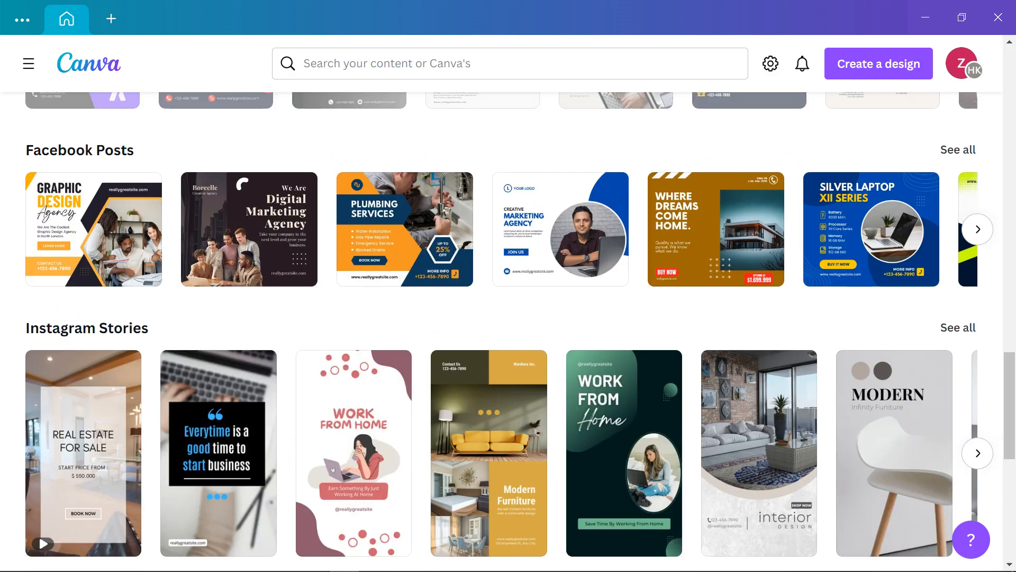
scroll(788, 345, up, 4)
scroll(735, 317, up, 10)
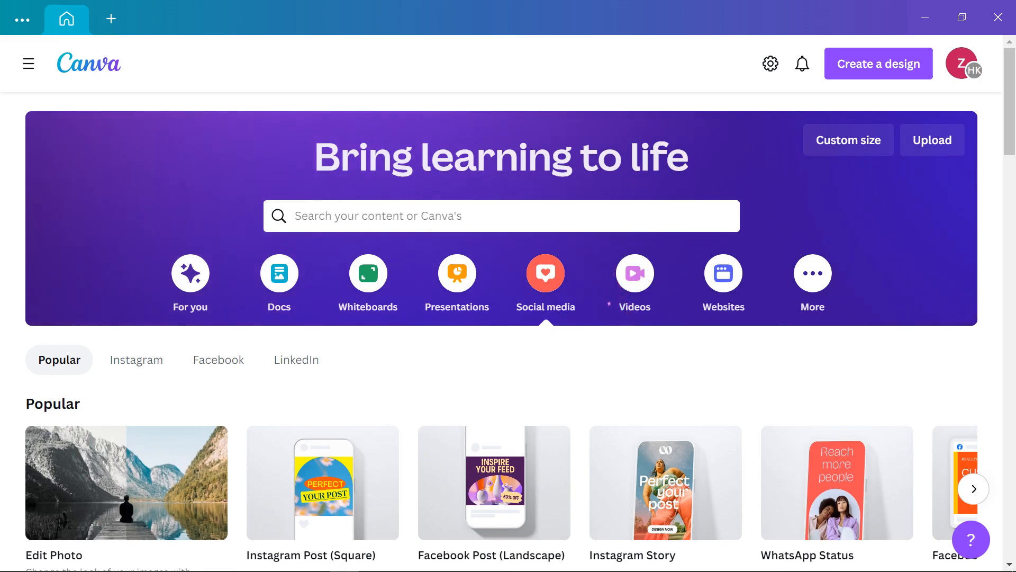
Bring up the Videos design category and scroll through its options
click(635, 273)
scroll(635, 273, down, 1)
scroll(509, 328, down, 2)
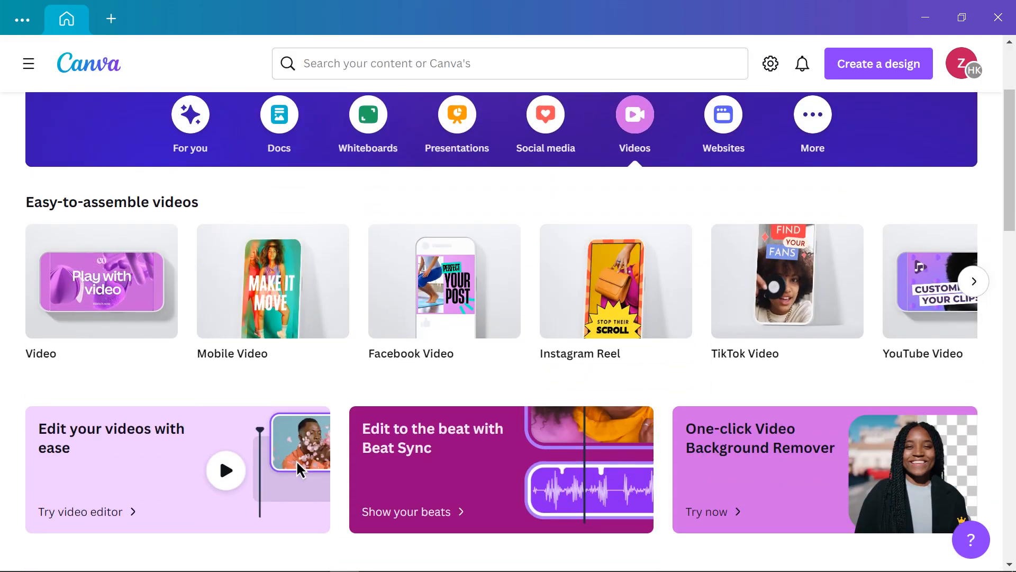
scroll(509, 365, up, 1)
scroll(459, 278, up, 1)
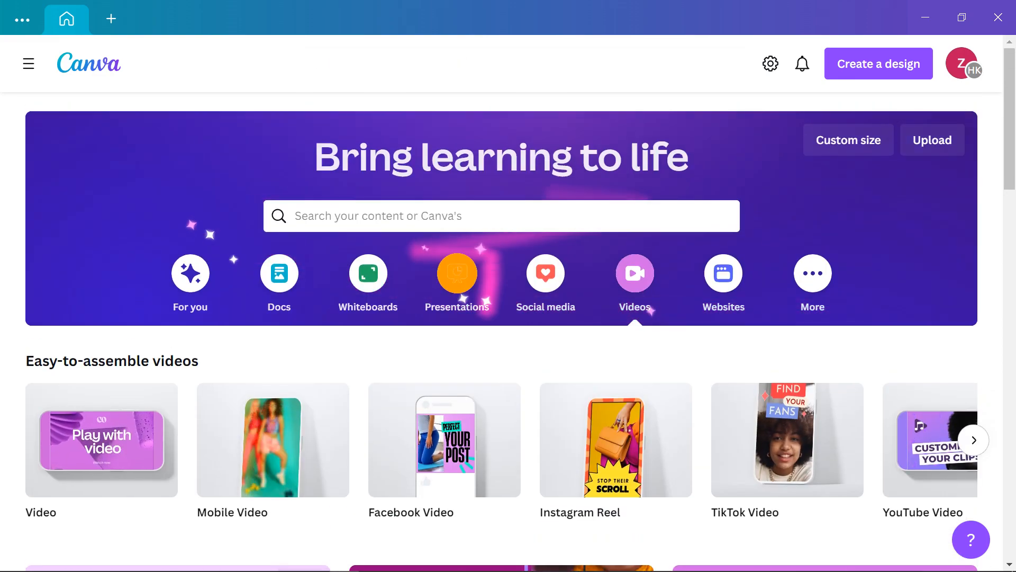
scroll(459, 278, down, 4)
scroll(458, 278, up, 3)
scroll(508, 331, up, 1)
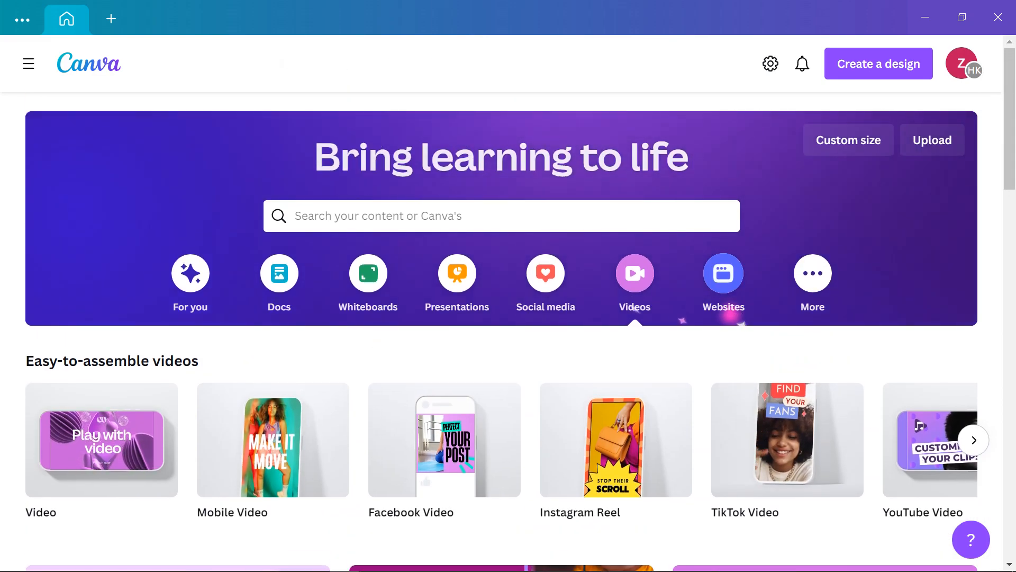
Switch to the Websites category and reveal its remaining website types
click(723, 273)
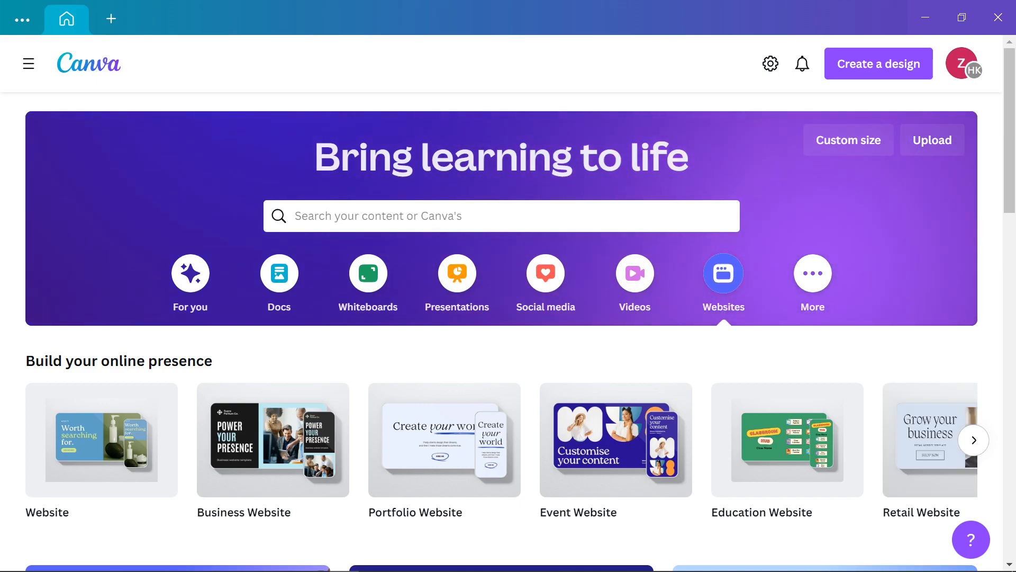
scroll(508, 318, down, 2)
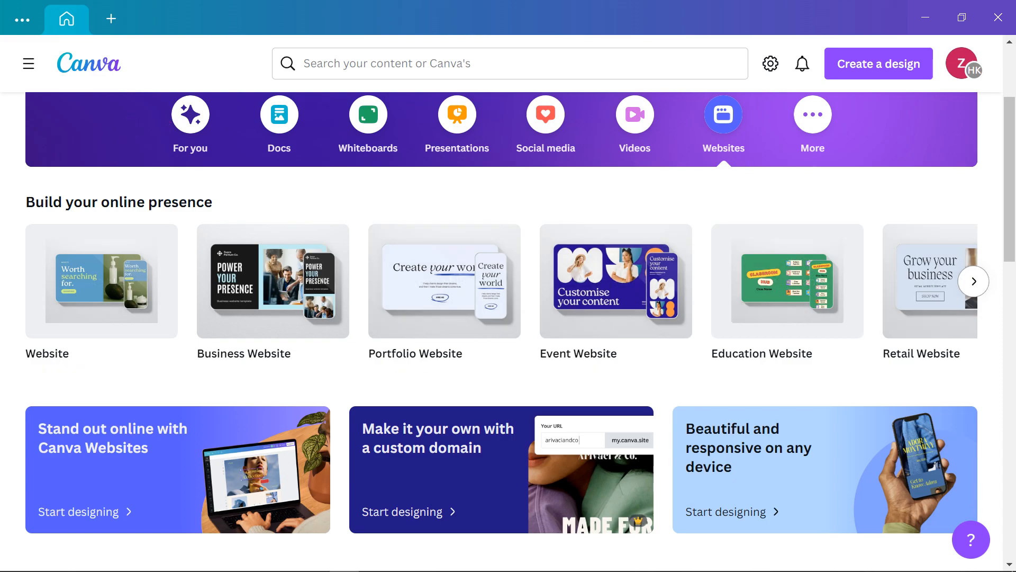
click(974, 281)
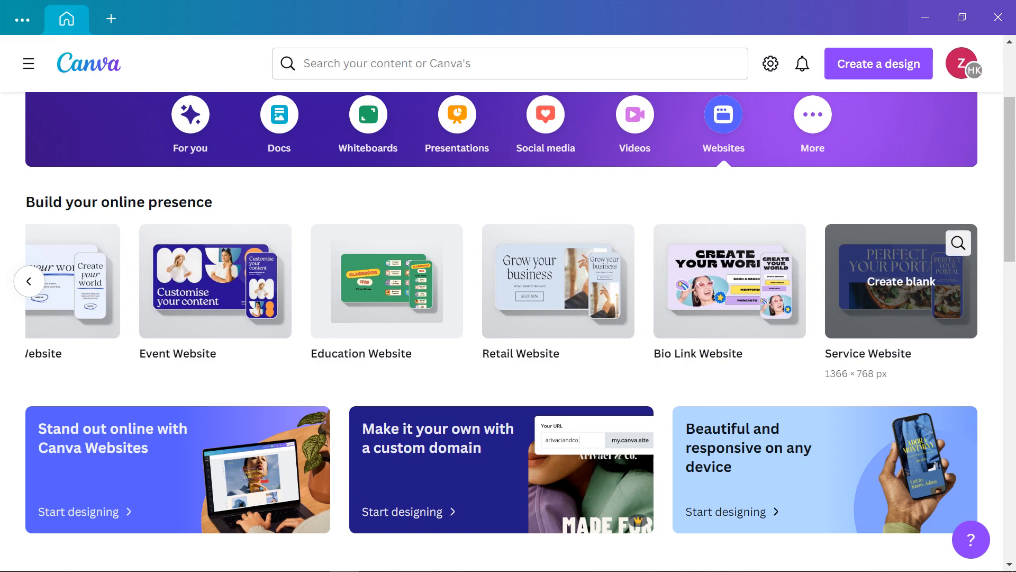
scroll(559, 360, up, 2)
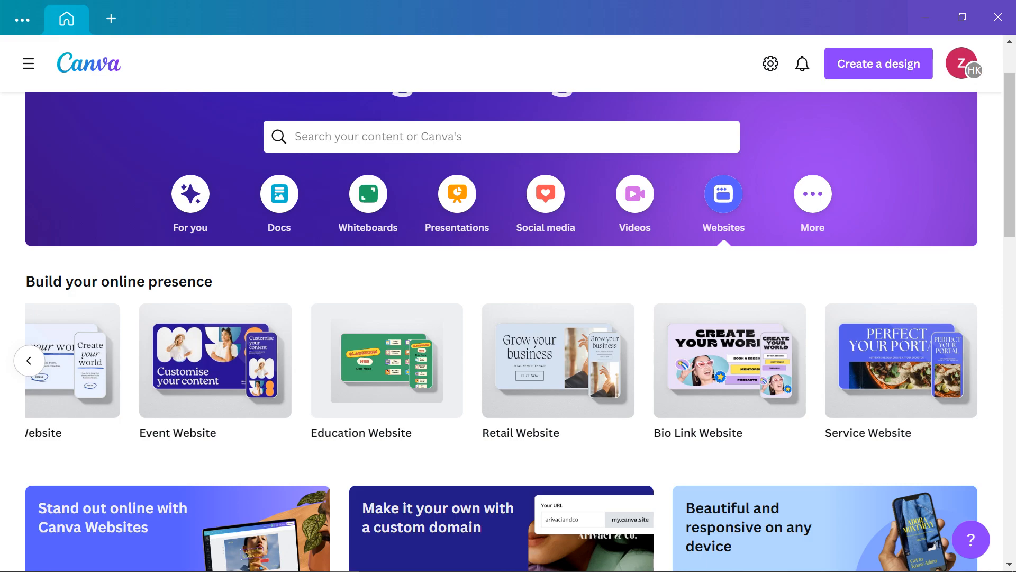
Show the More category and page through the 'Try something new' design types
click(813, 194)
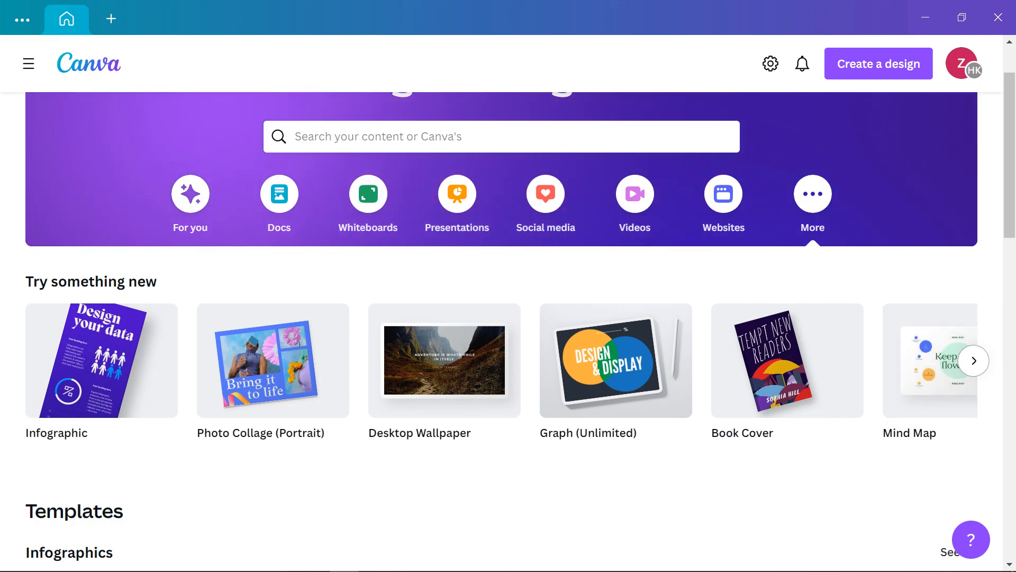
click(974, 360)
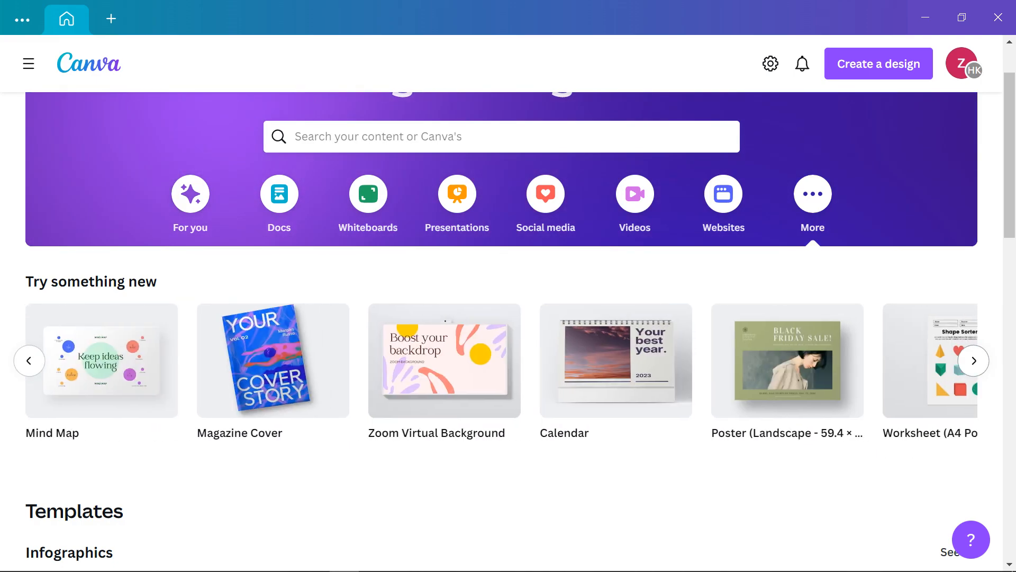
click(973, 361)
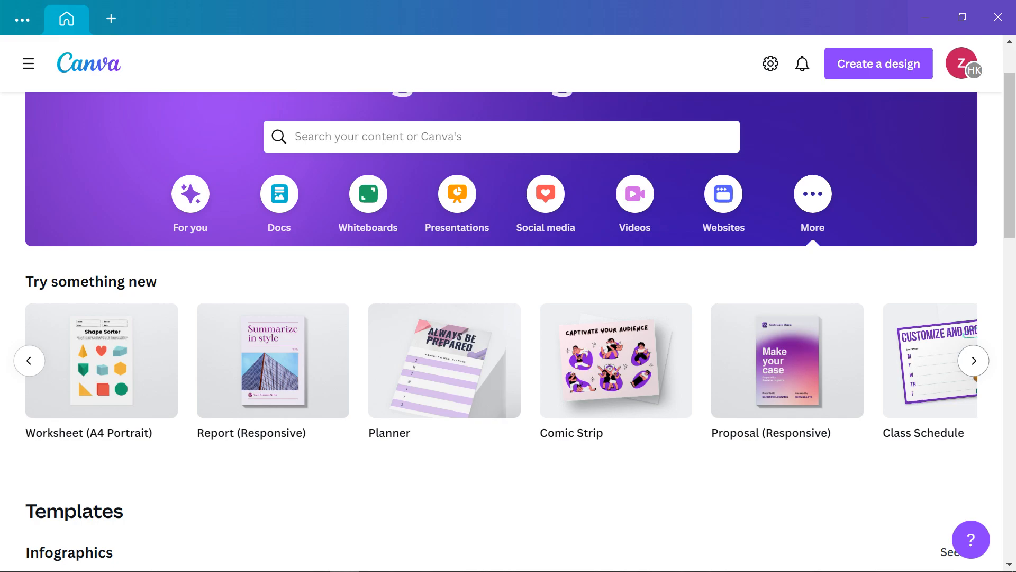
click(974, 361)
click(974, 360)
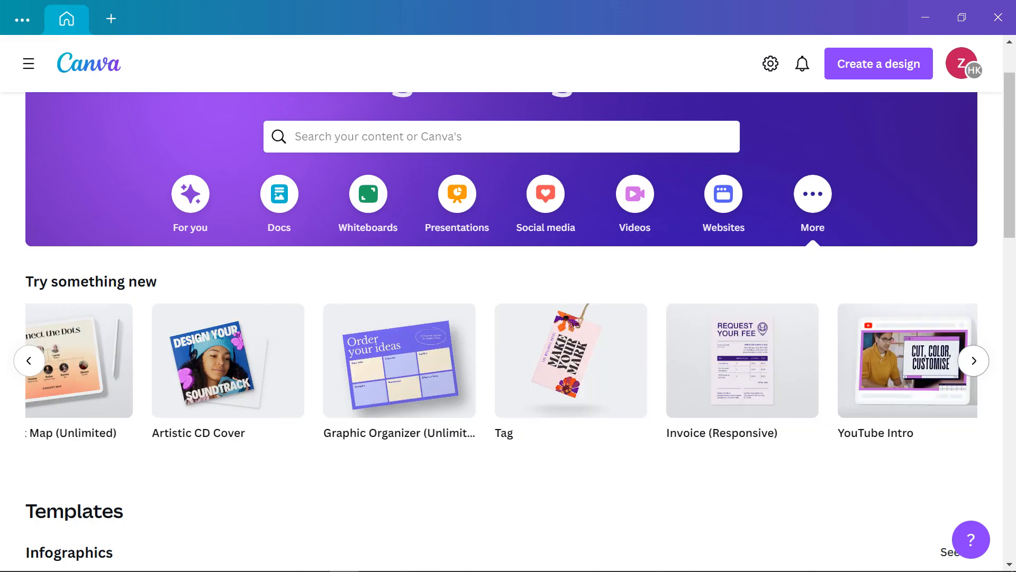
scroll(824, 362, up, 2)
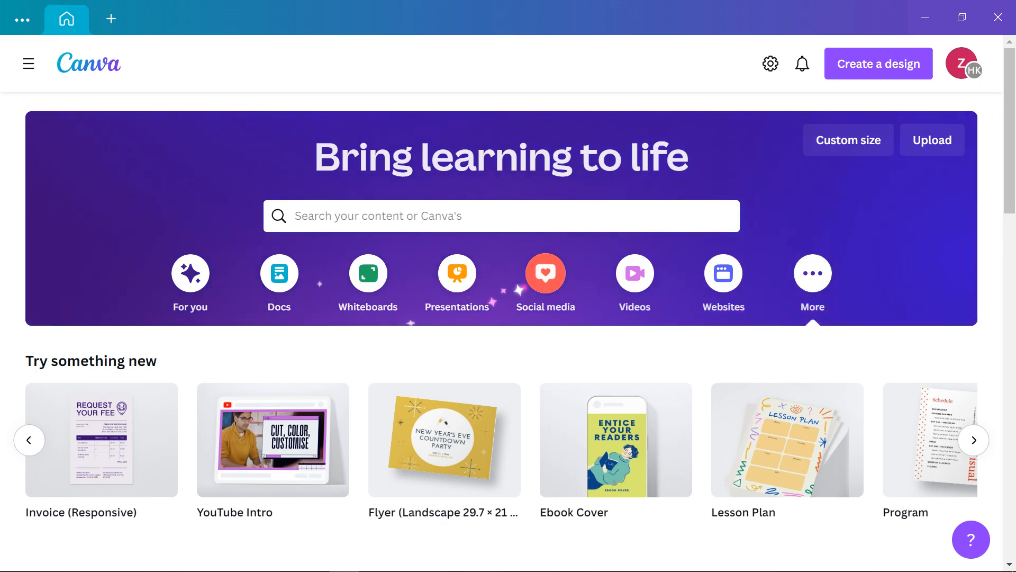
Browse the Social media templates, then go to File Explorer with the saved designs
click(524, 287)
scroll(524, 287, down, 5)
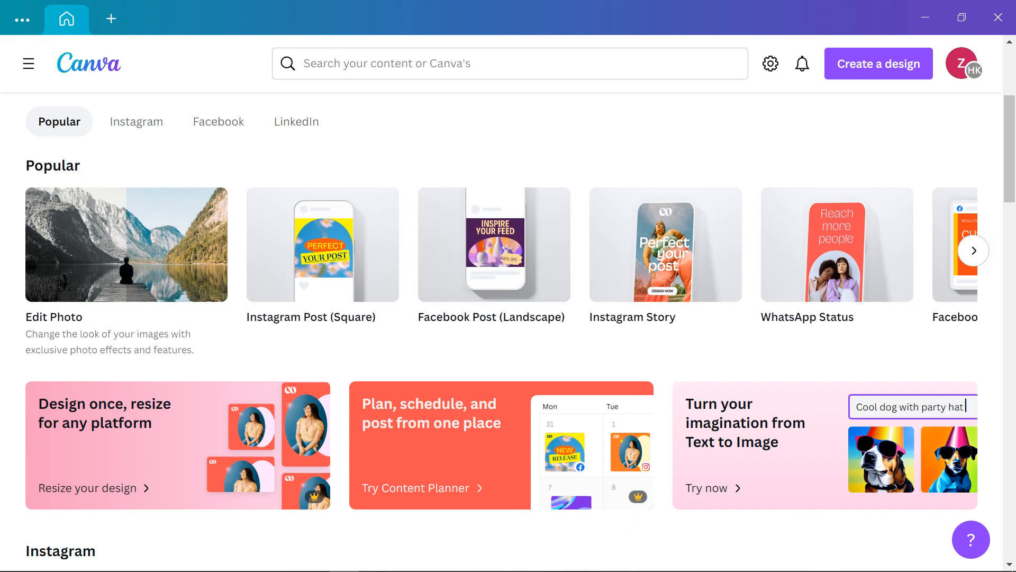
scroll(840, 299, up, 2)
scroll(272, 318, down, 8)
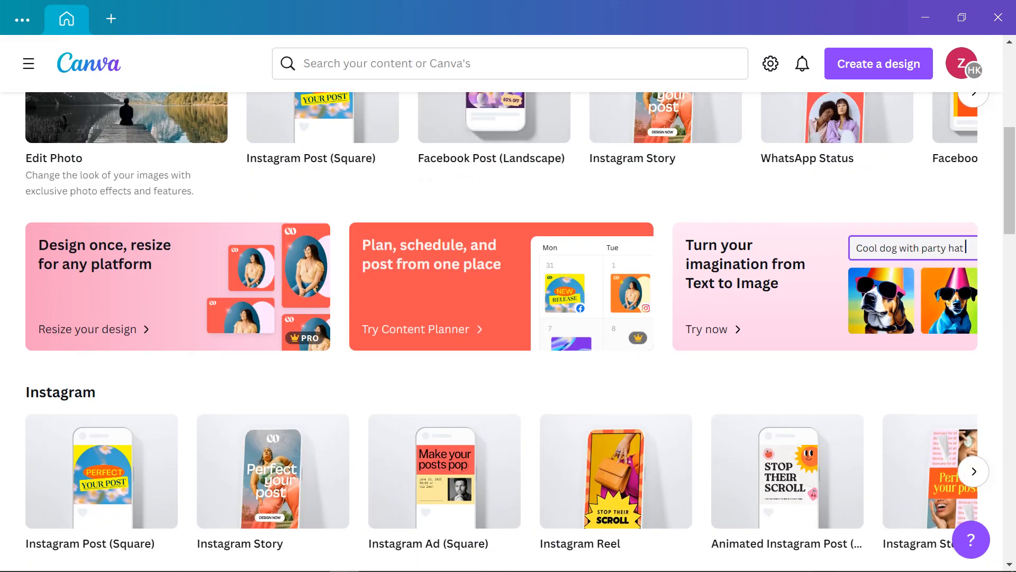
scroll(390, 310, up, 10)
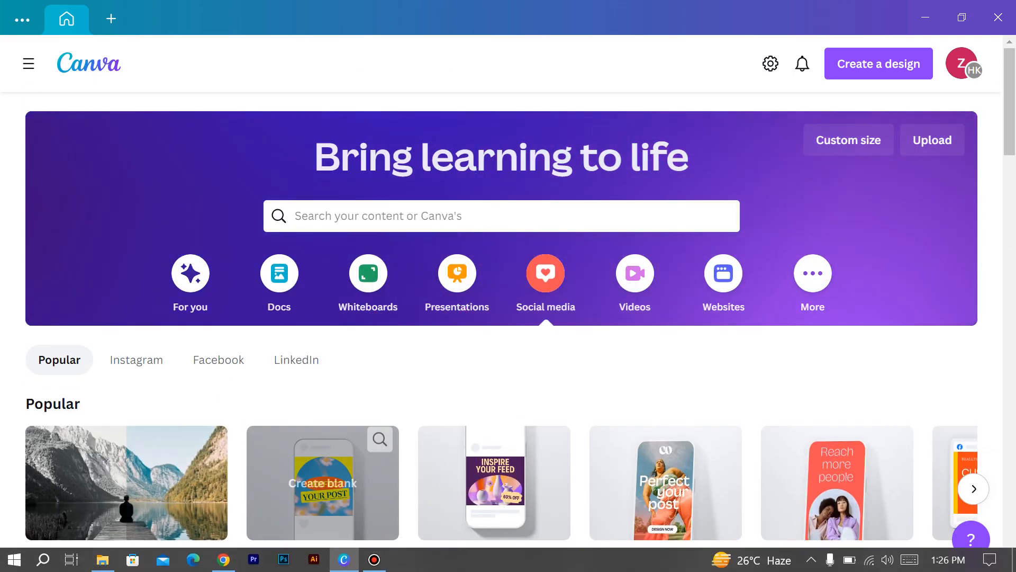
click(103, 560)
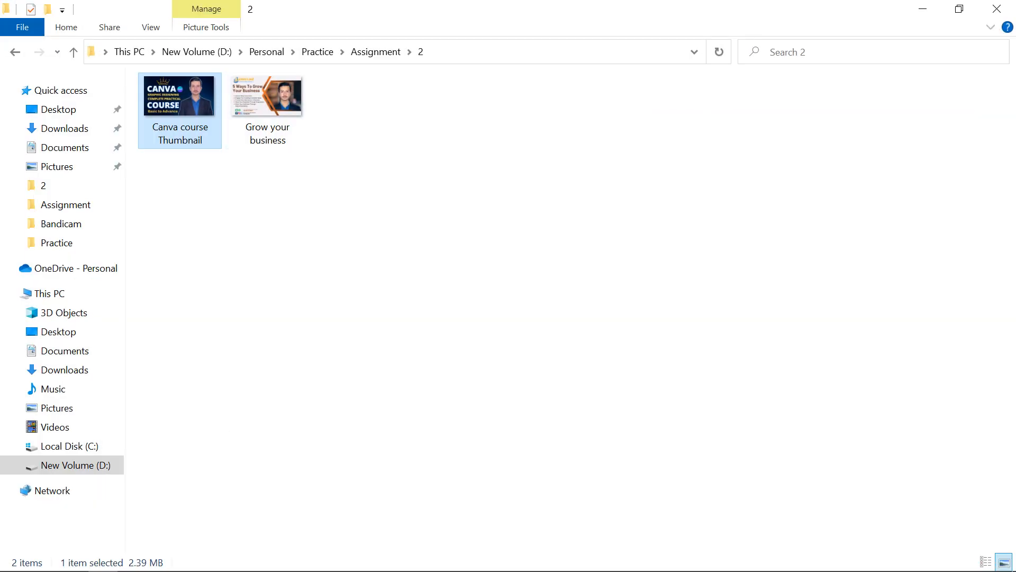
View the Canva course Thumbnail and Grow your business images in Photos, then close it
key(Return)
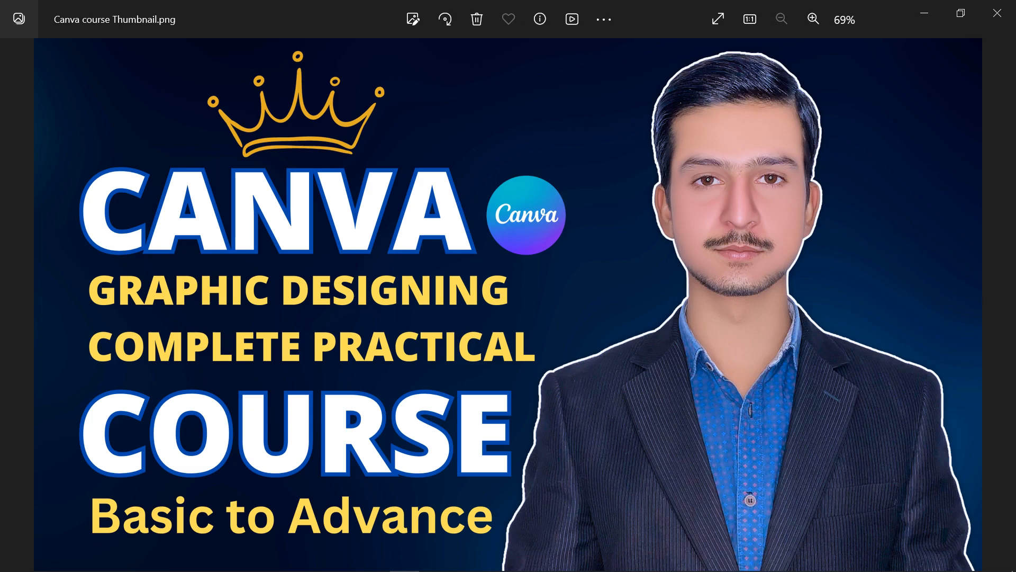
key(Right)
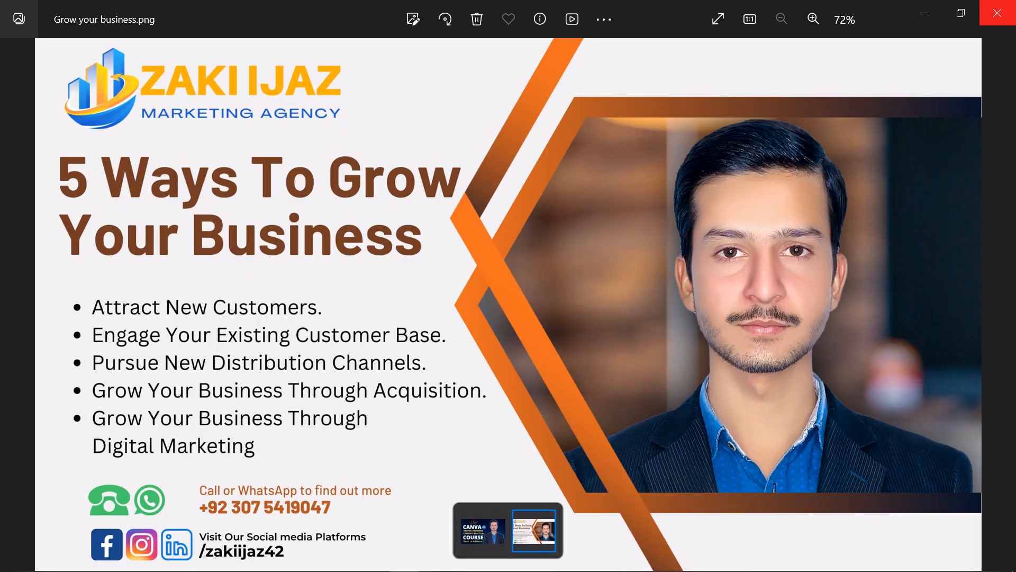
click(998, 13)
From the Assignment folder, view images 1, A 1, A 2 (1), crc logo and the zoomed name banner
click(16, 51)
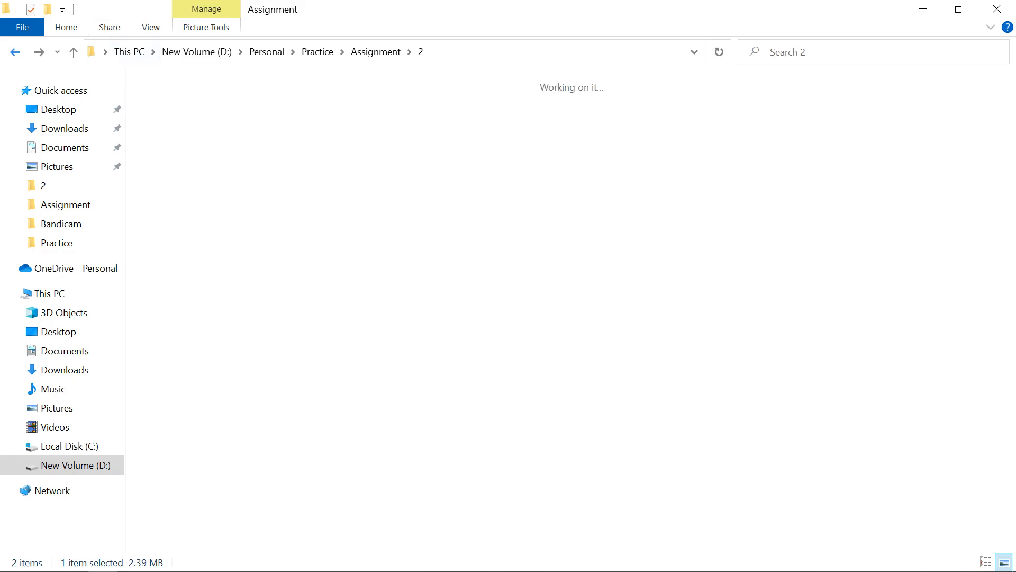
double_click(268, 126)
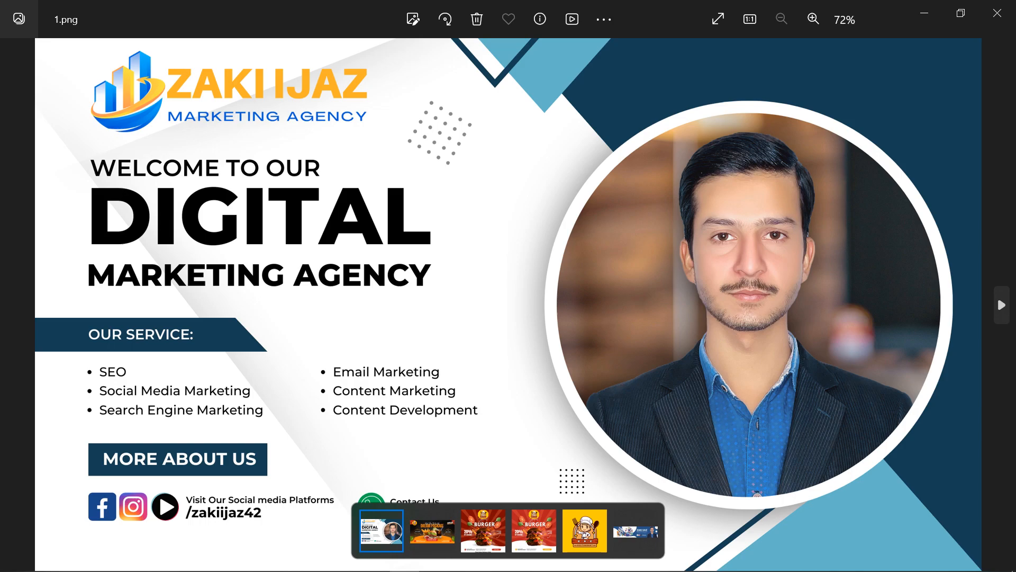
click(1002, 305)
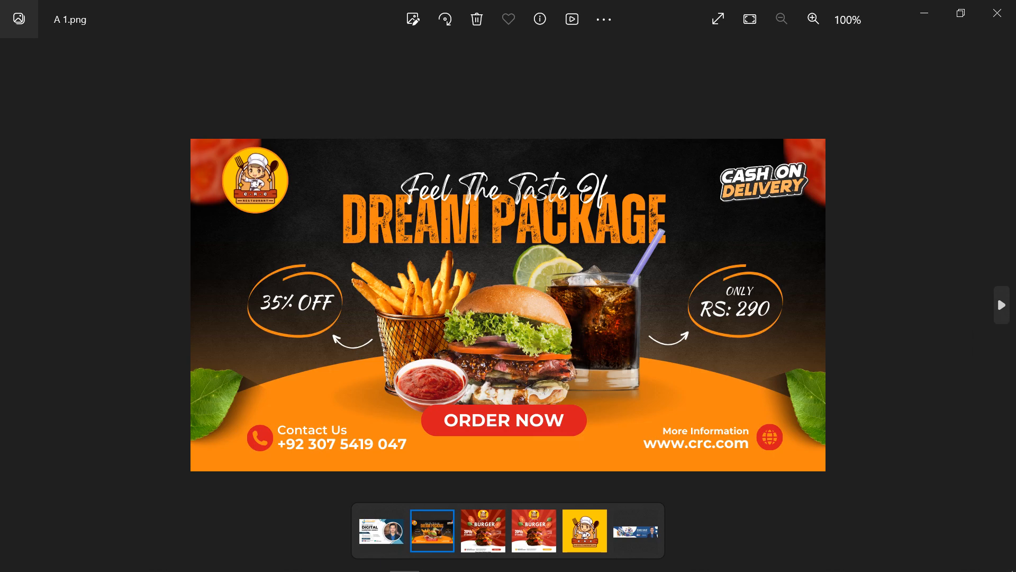
key(Right)
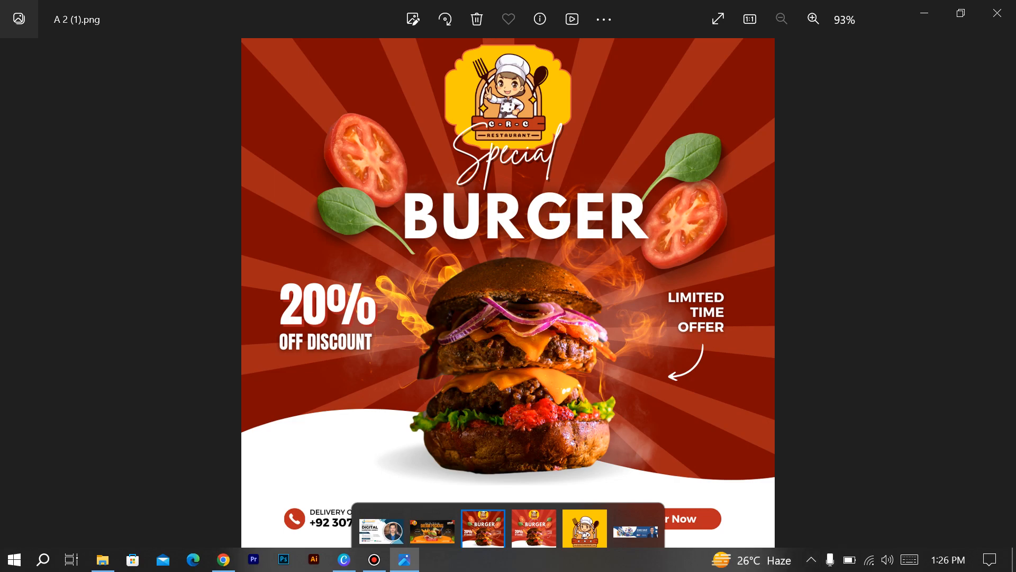
click(585, 531)
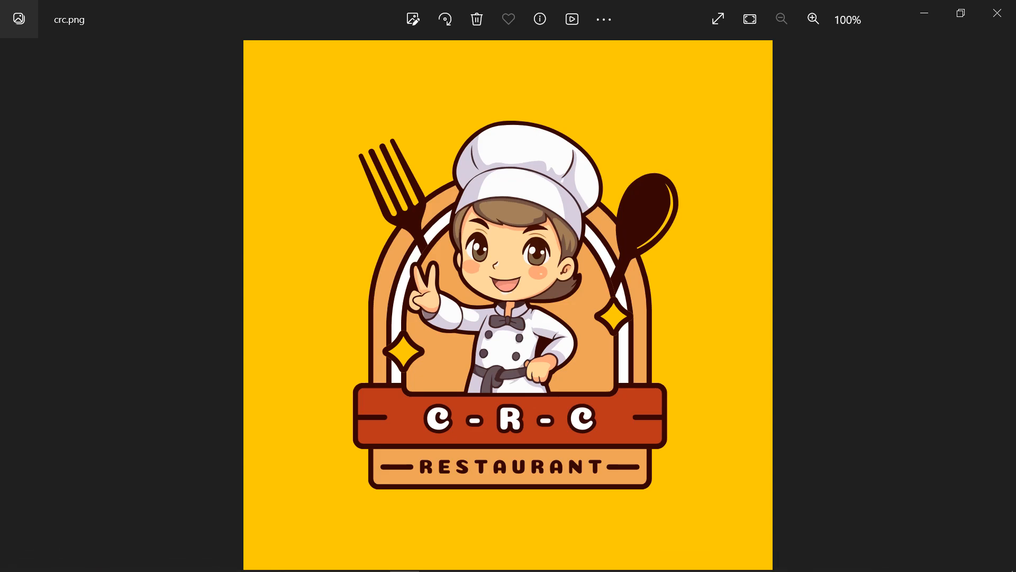
click(635, 531)
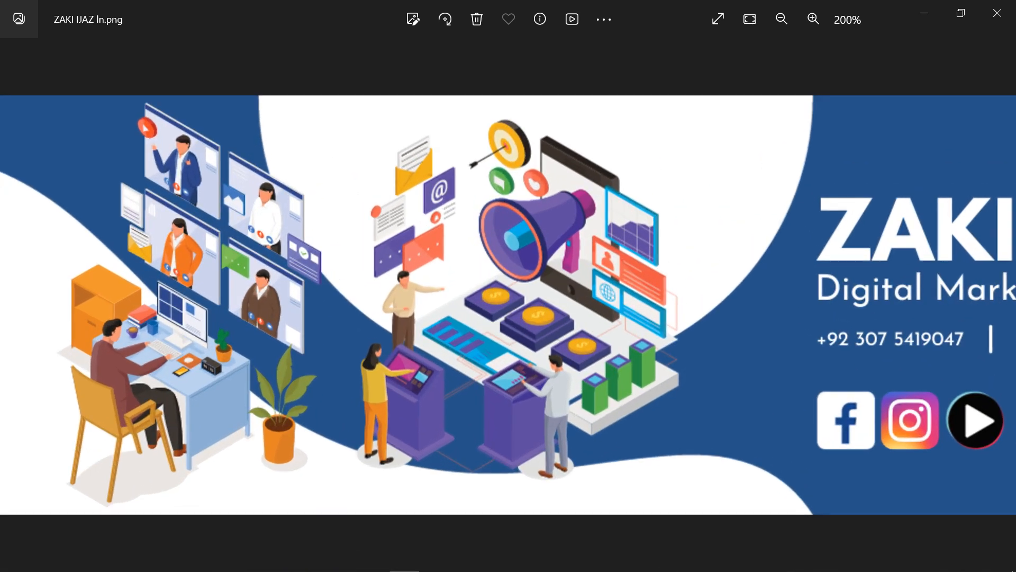
double_click(243, 305)
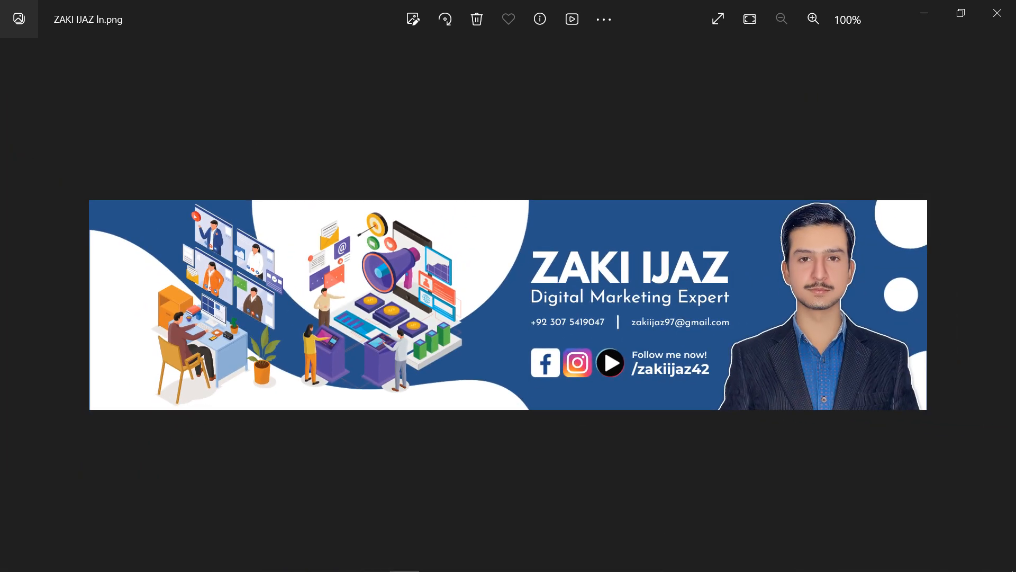
click(997, 13)
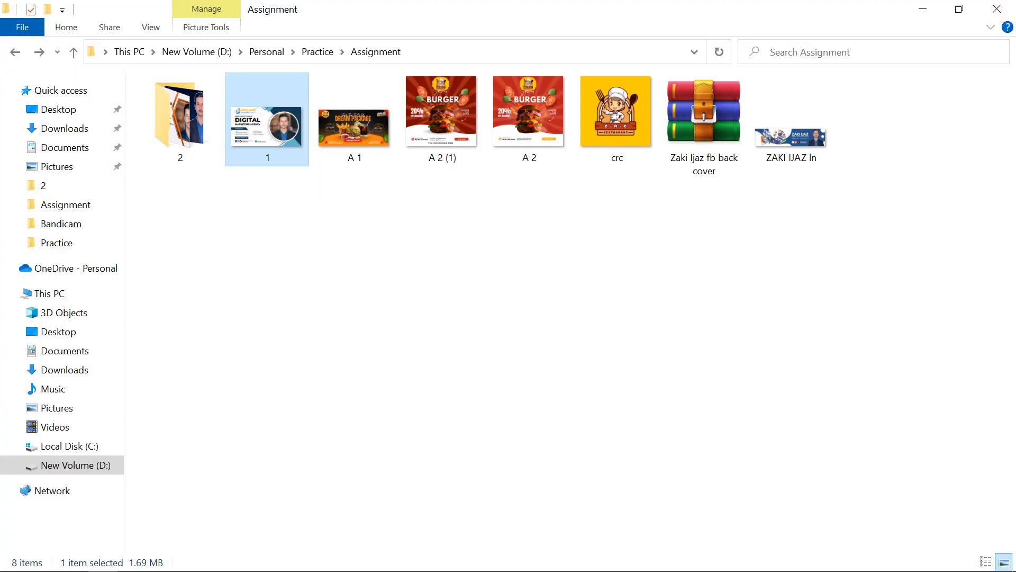
From the Practice folder, view the fiverr thumbnail, Learn on your own, MA and final banner images
click(15, 51)
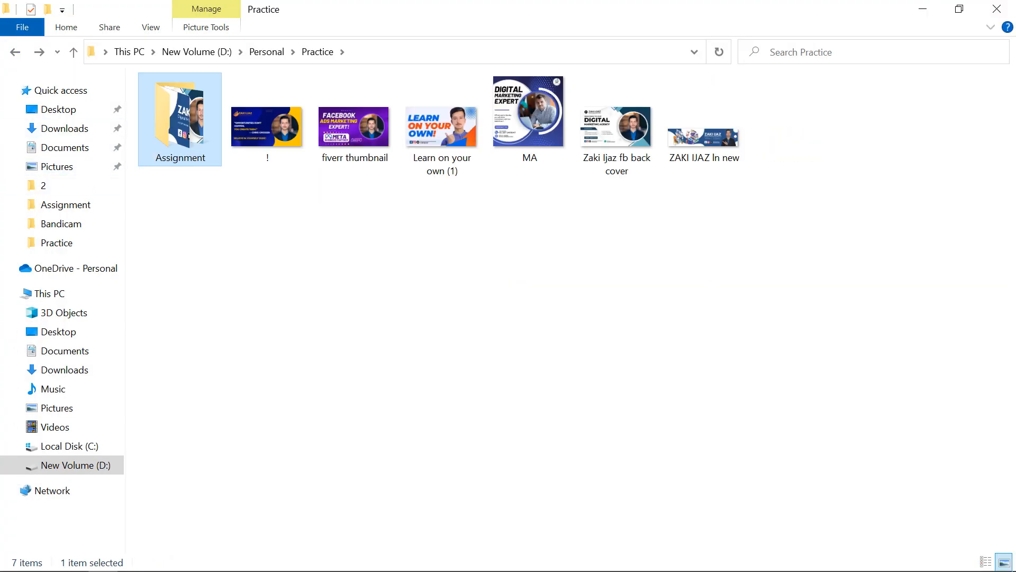
double_click(354, 128)
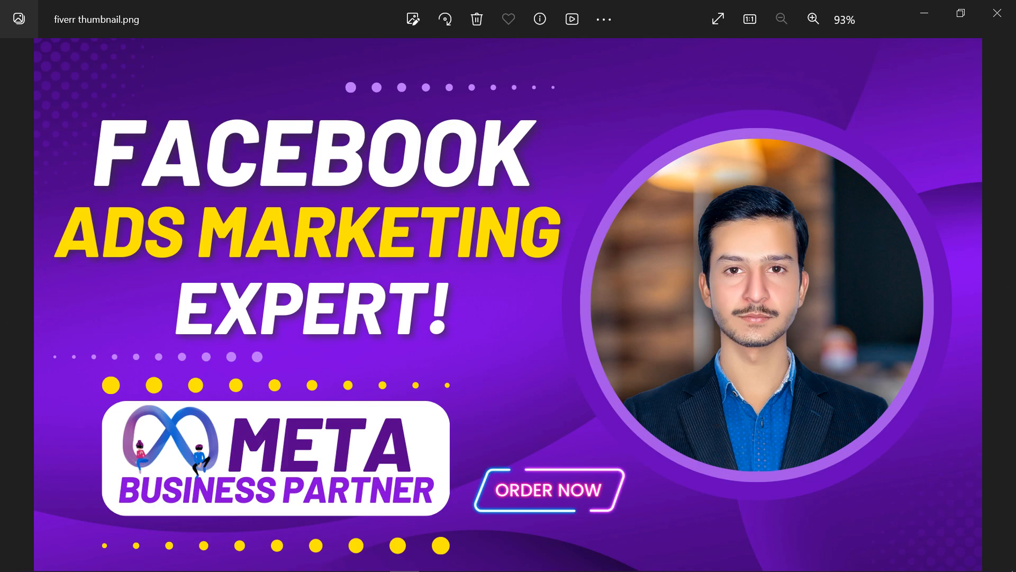
key(Right)
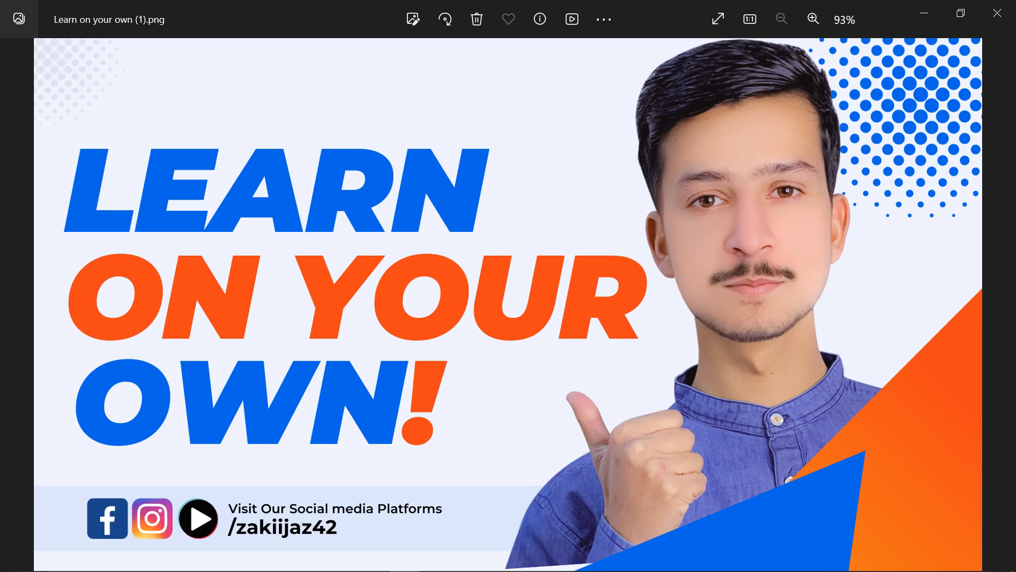
key(Right)
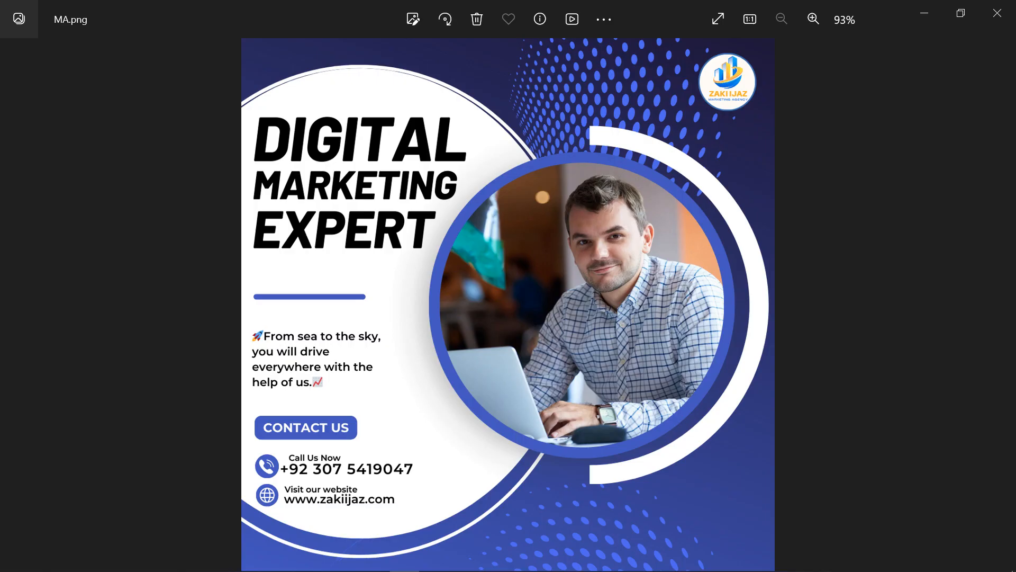
key(Right)
key(Right)
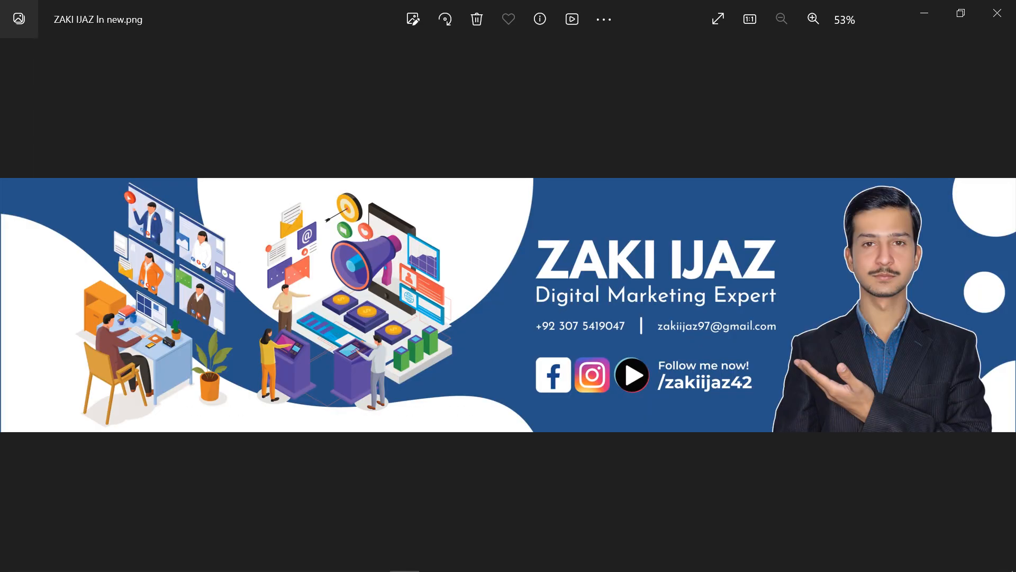
Close Photos, clear the file selection and return to the Canva window
click(998, 13)
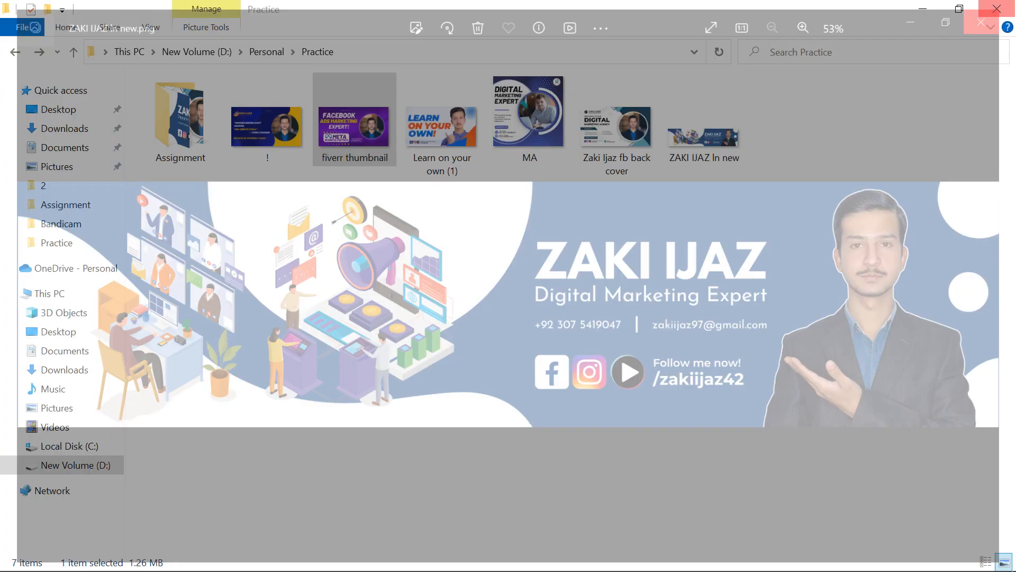
click(571, 339)
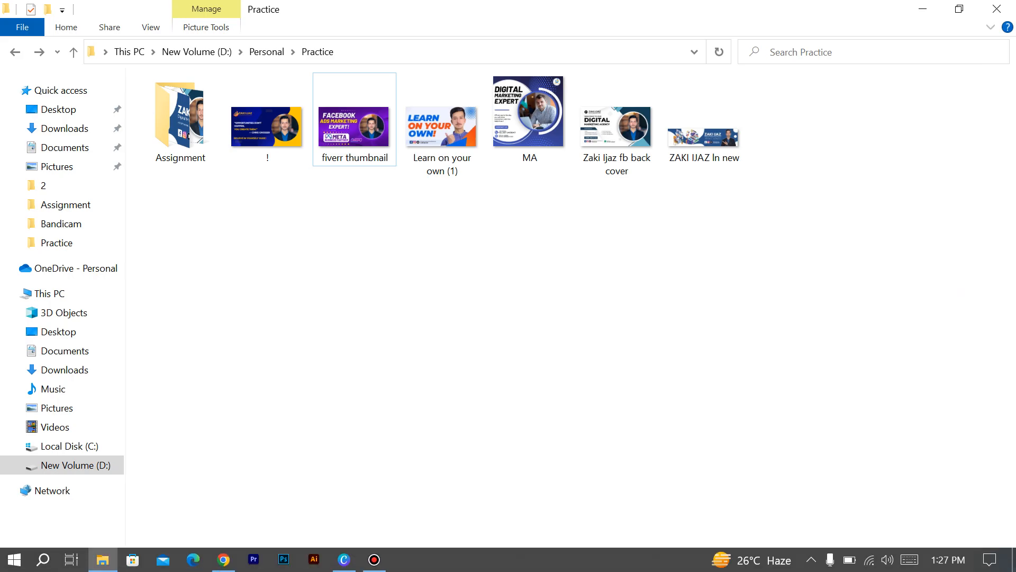
click(343, 560)
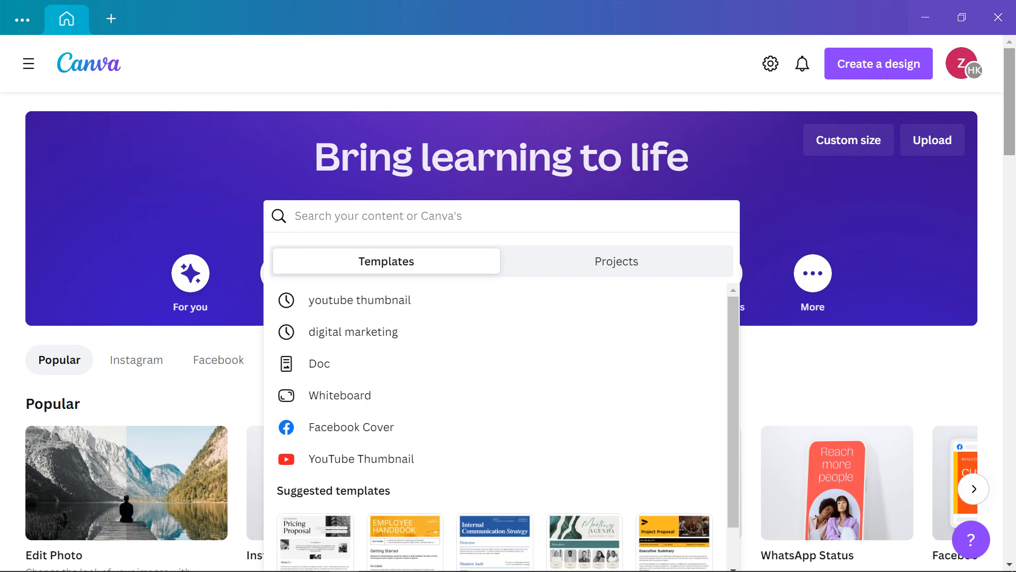
Search Canva templates for 'digital marketing' and scroll through the results grid
text(digi)
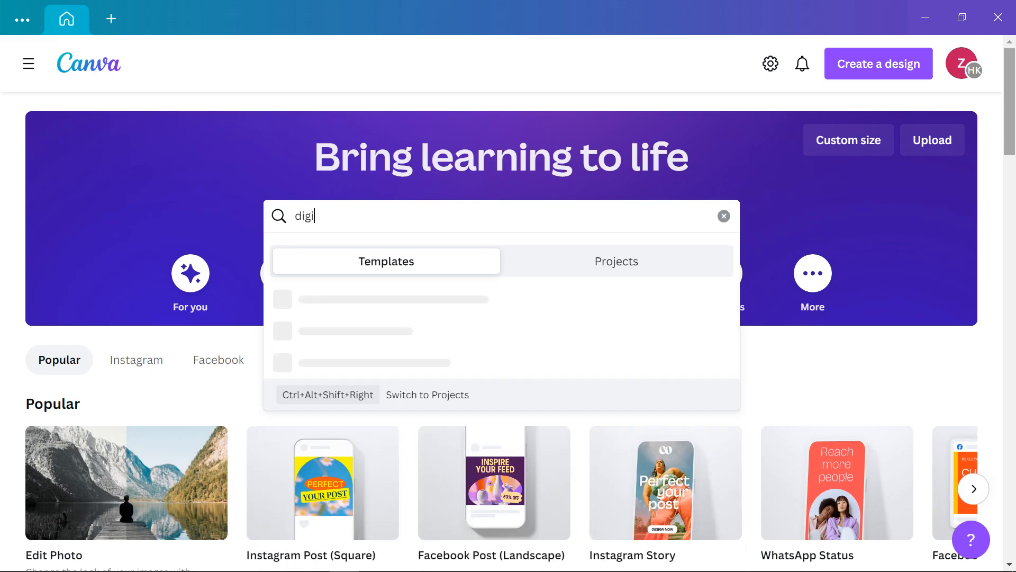
text(tal marketing)
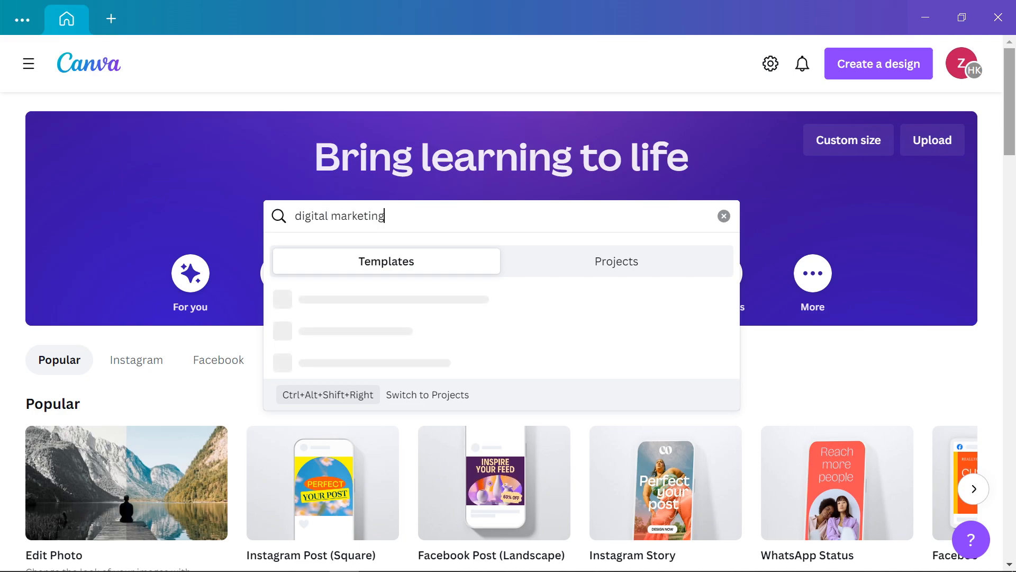
key(Return)
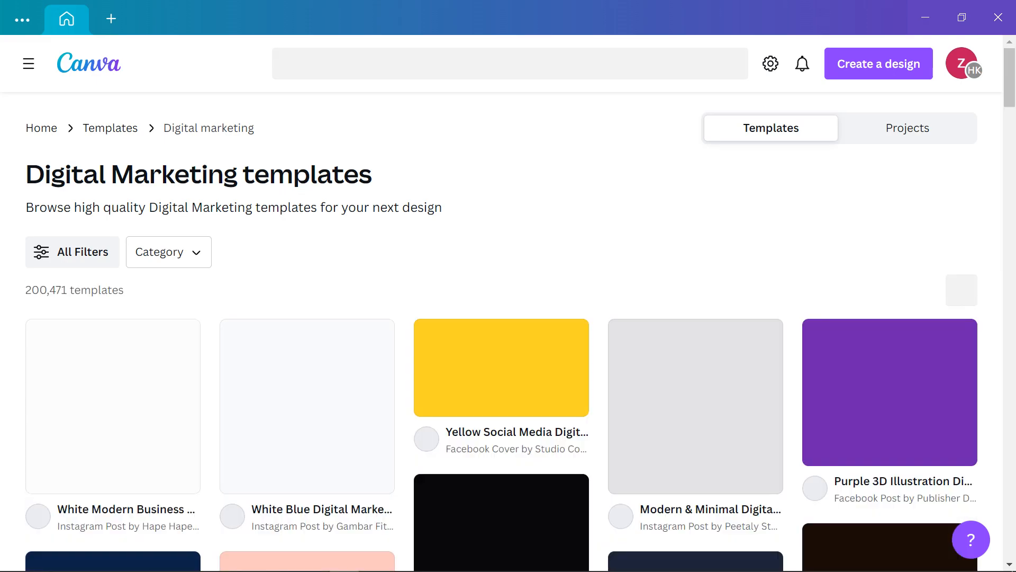
scroll(508, 317, down, 5)
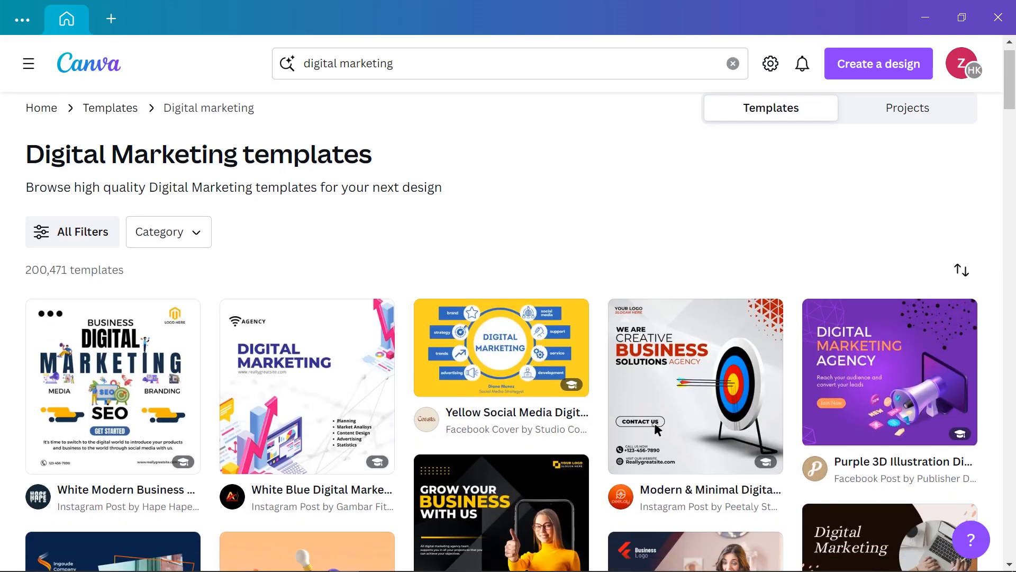
scroll(509, 317, down, 8)
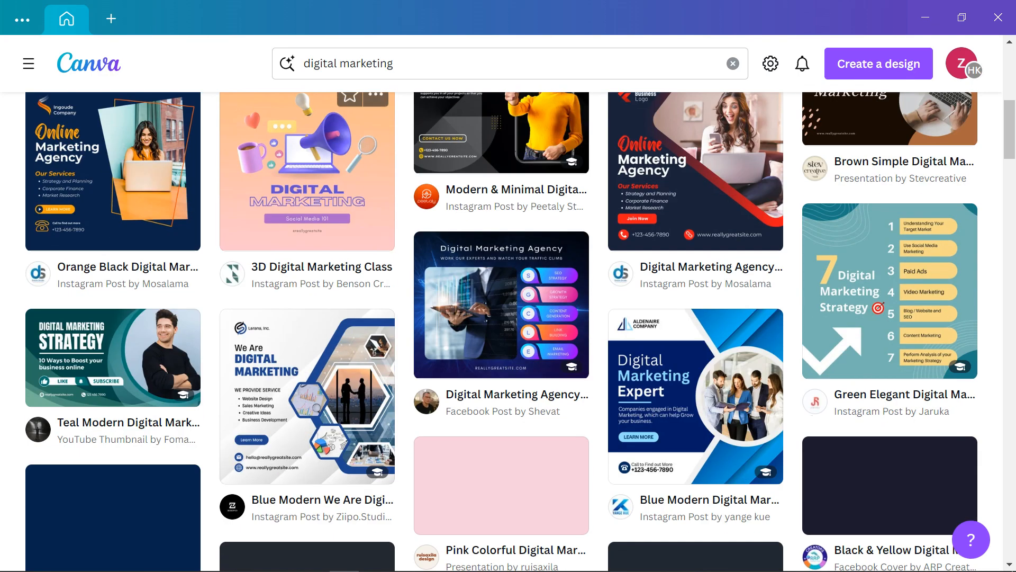
scroll(366, 175, down, 5)
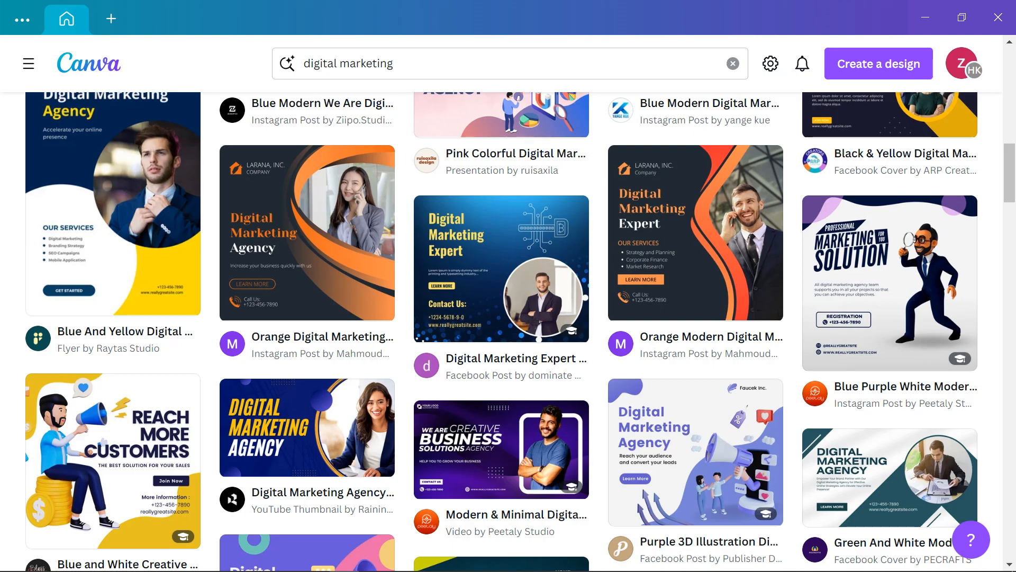
scroll(509, 328, down, 5)
Browse further through the results and open the Digital Marketing Webinar template preview
scroll(657, 321, up, 15)
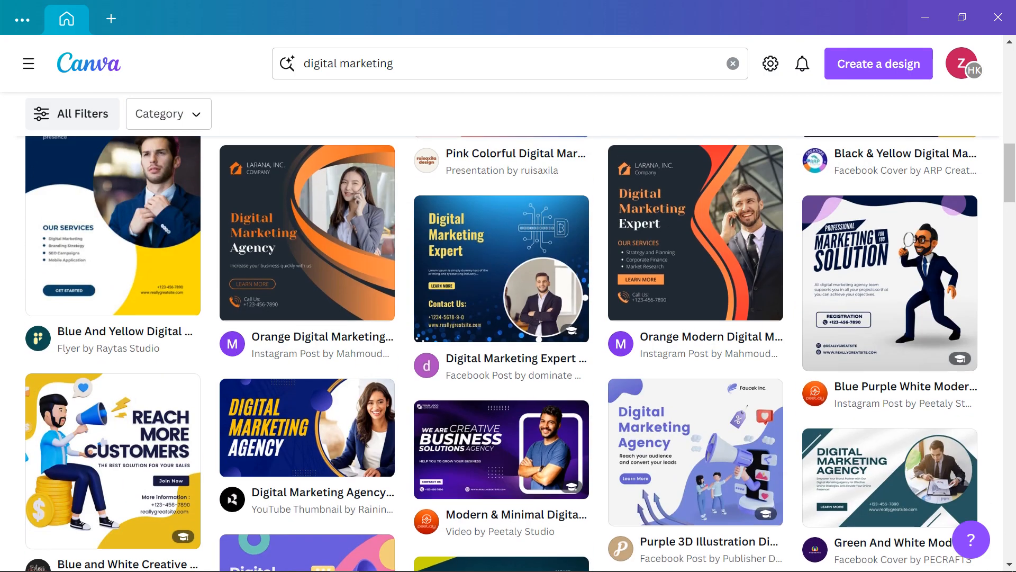
scroll(508, 329, up, 3)
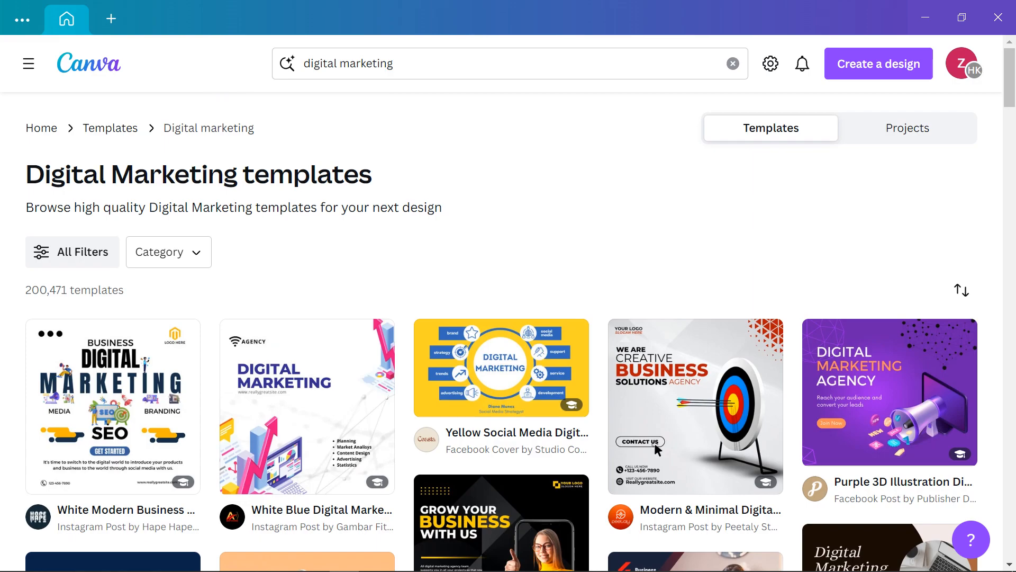
scroll(508, 328, down, 5)
scroll(655, 208, down, 5)
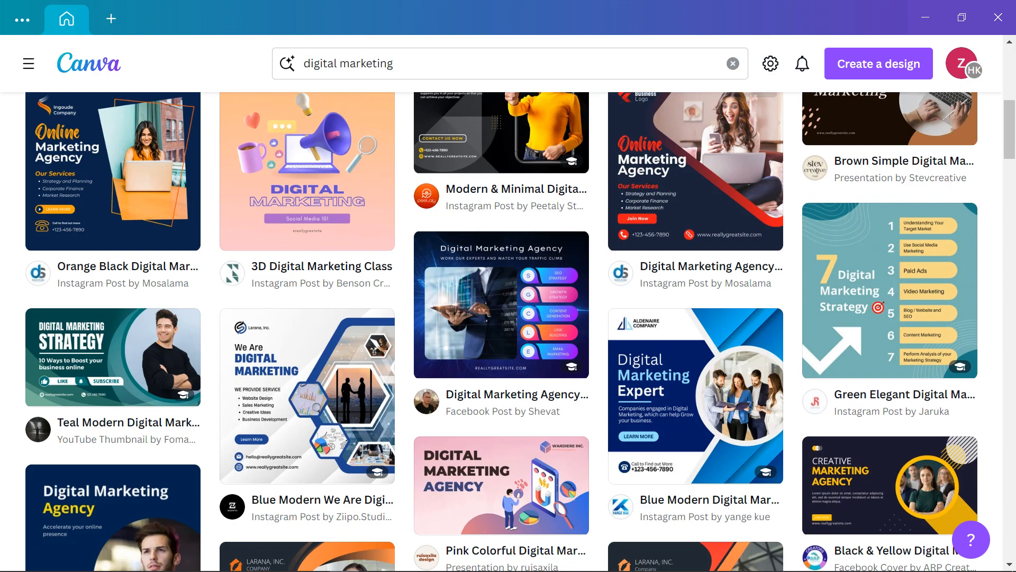
scroll(688, 238, down, 3)
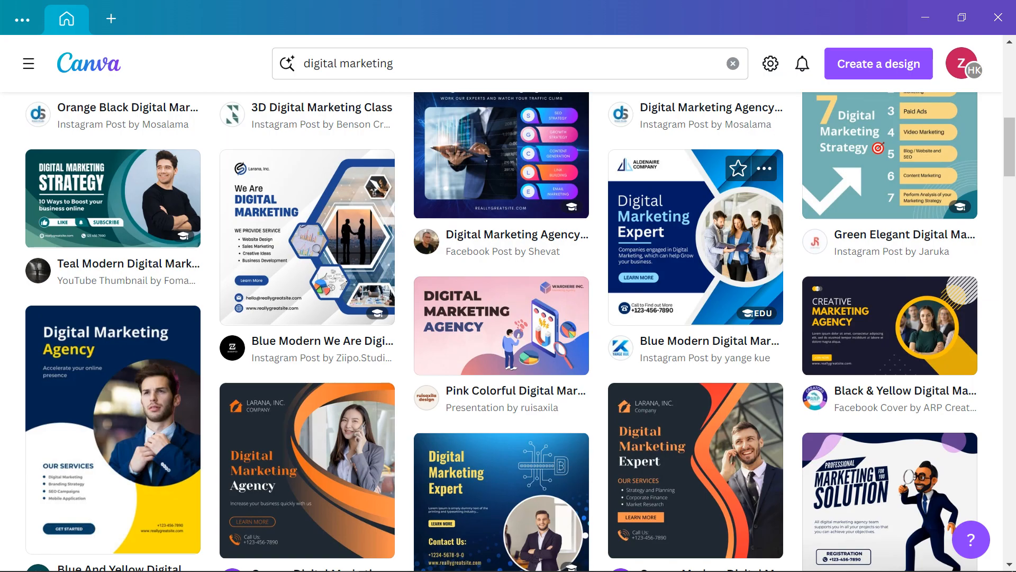
scroll(695, 239, down, 6)
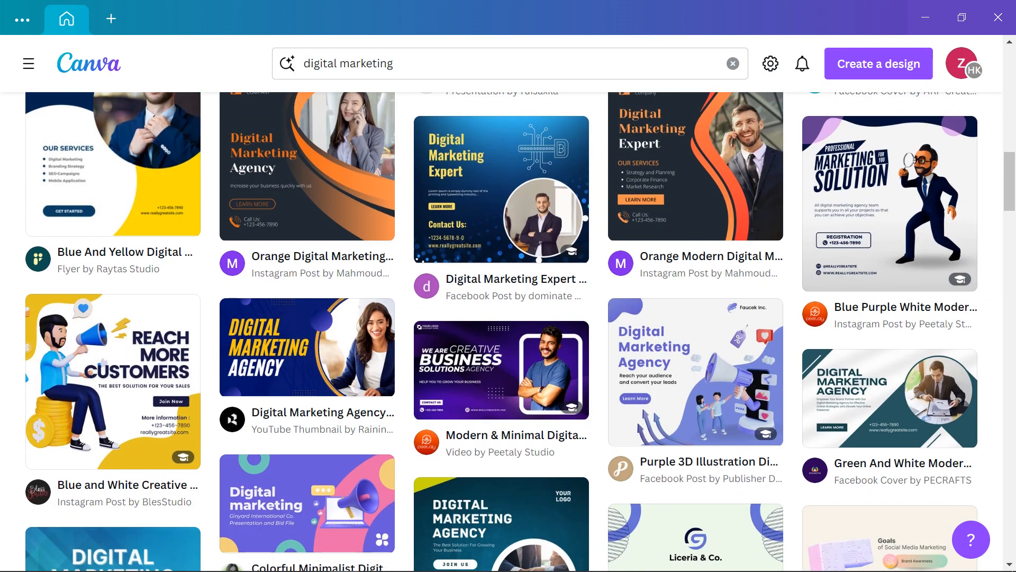
scroll(508, 318, down, 12)
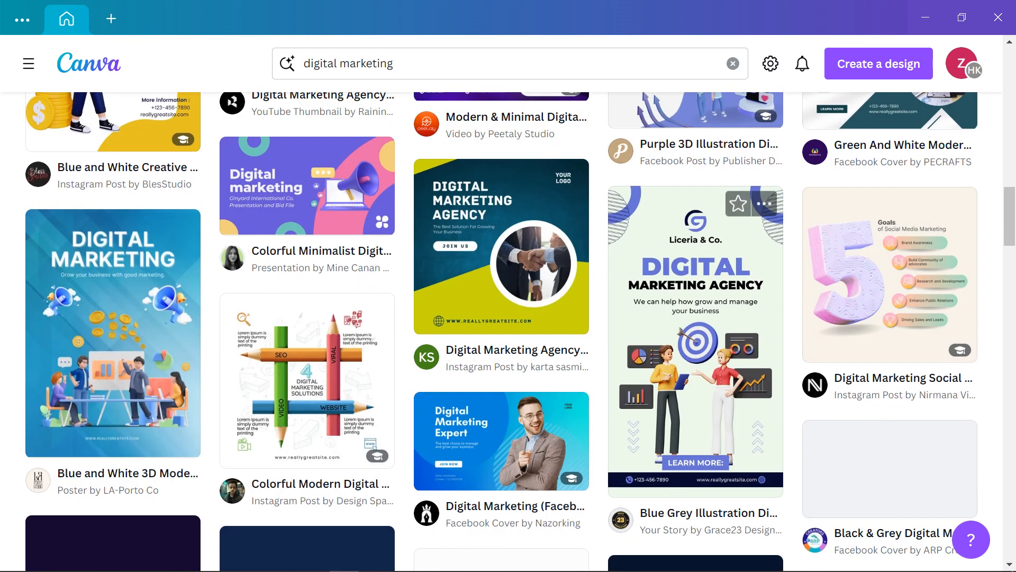
scroll(508, 332, down, 6)
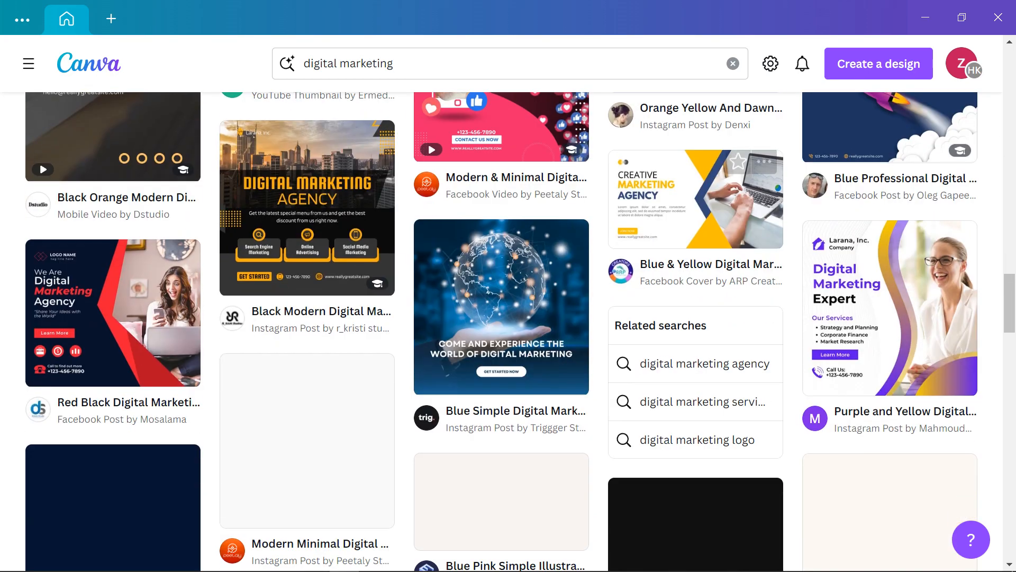
scroll(307, 212, down, 5)
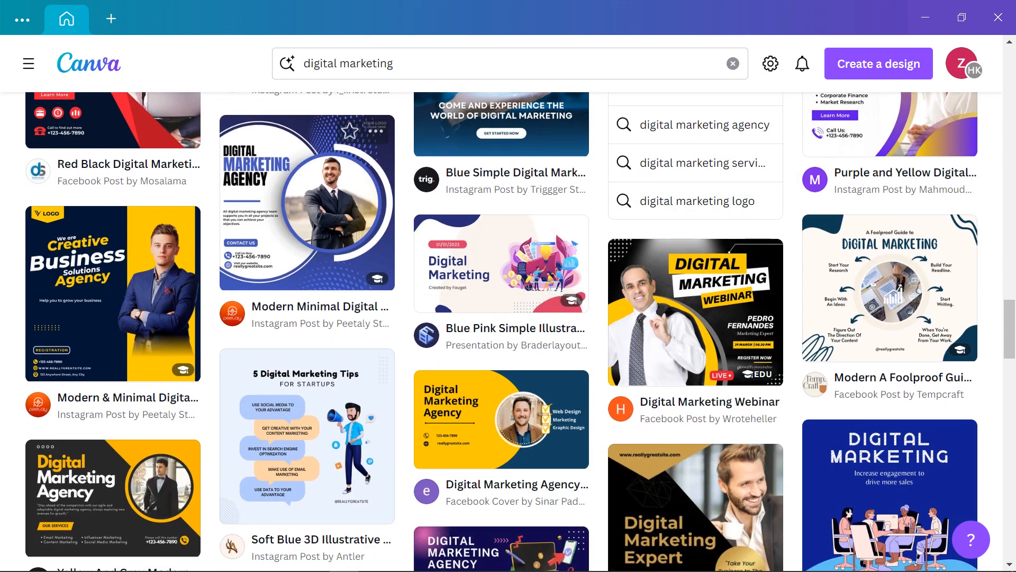
scroll(508, 332, down, 4)
scroll(508, 332, up, 2)
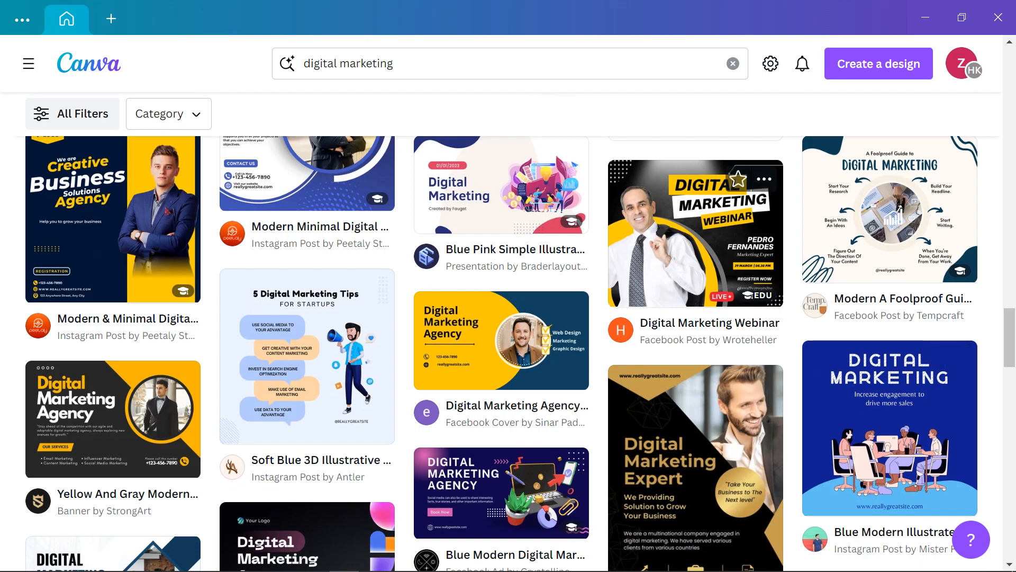
click(695, 233)
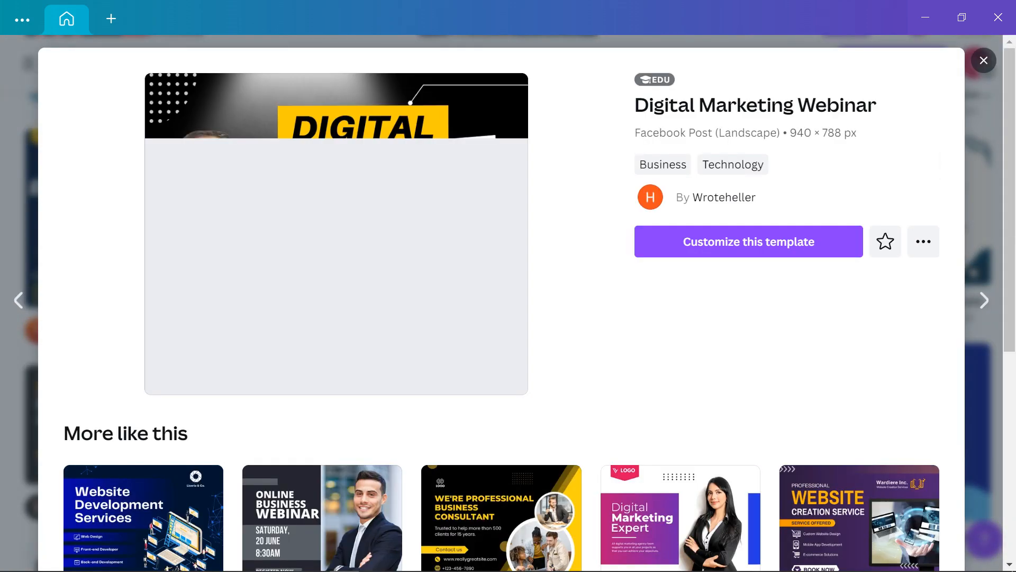
Scroll 'More like this' and open the Blue Modern Creative Business Agency Facebook Post template
scroll(502, 302, down, 2)
scroll(501, 370, down, 2)
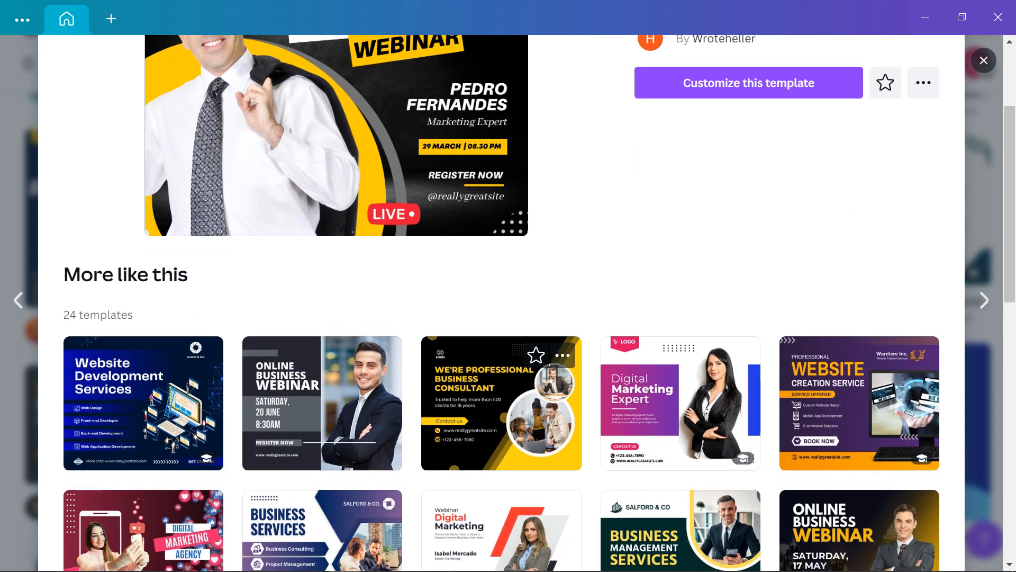
scroll(502, 370, down, 2)
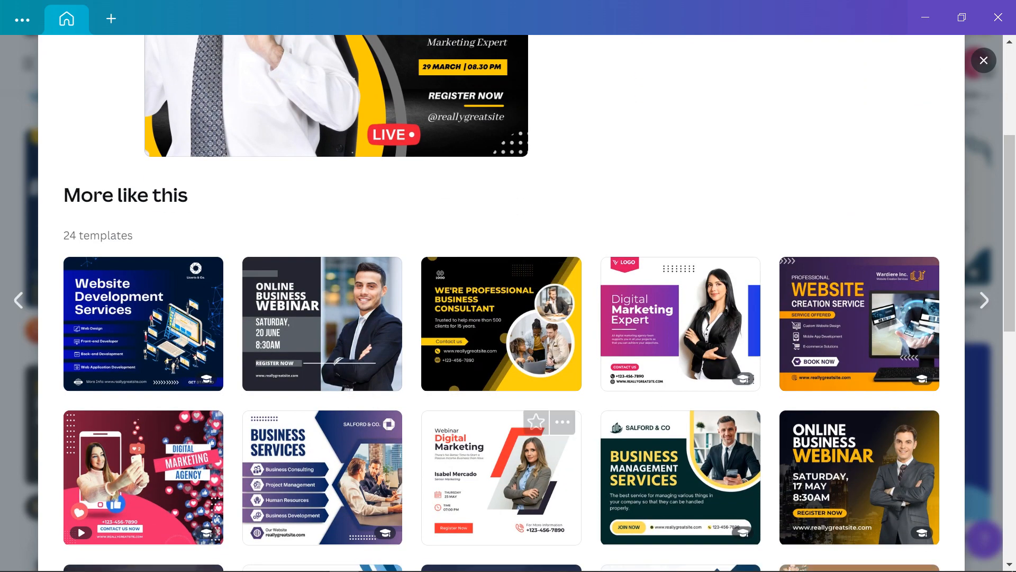
scroll(501, 450, down, 4)
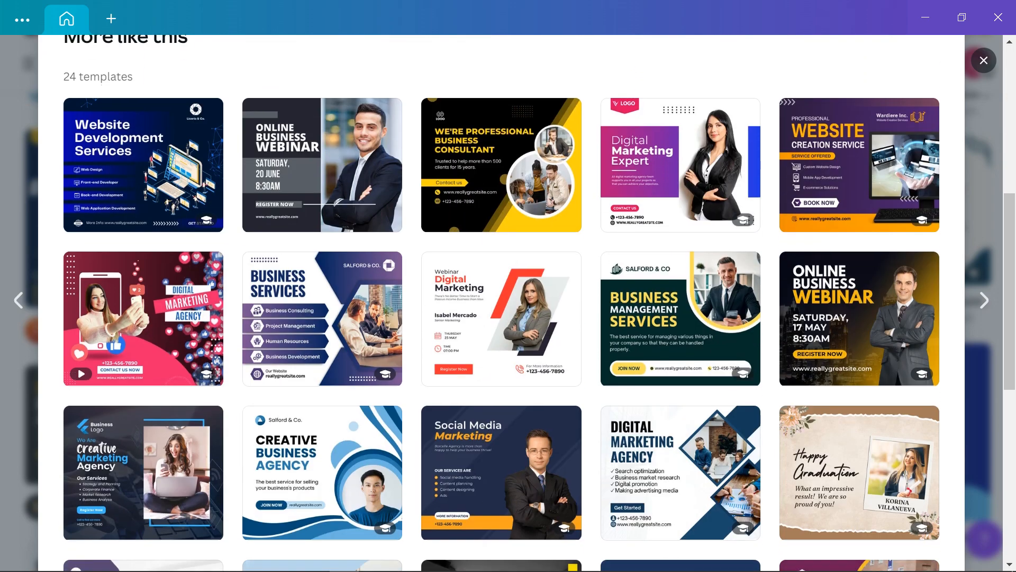
scroll(502, 418, down, 10)
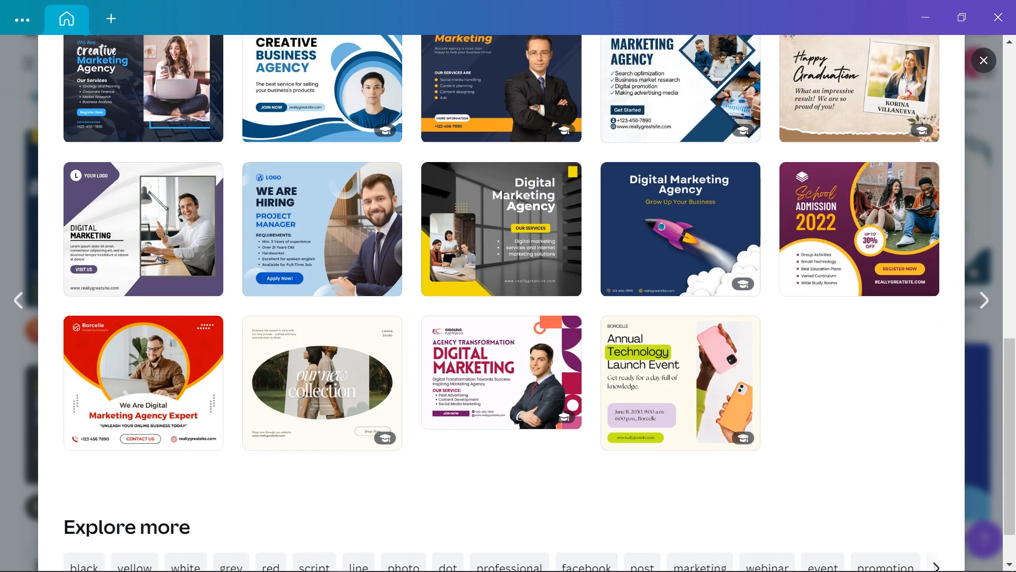
scroll(501, 302, up, 8)
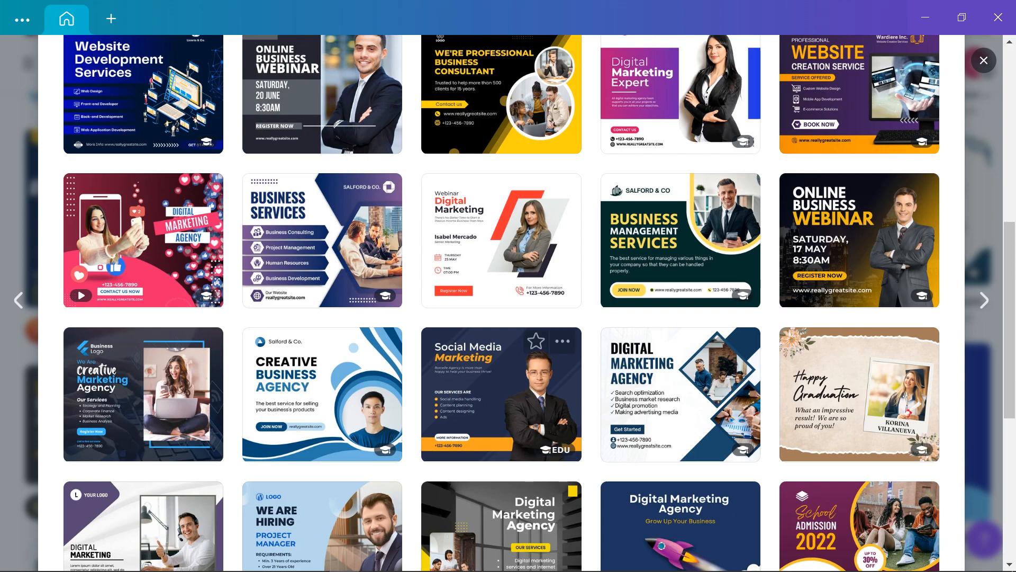
click(339, 394)
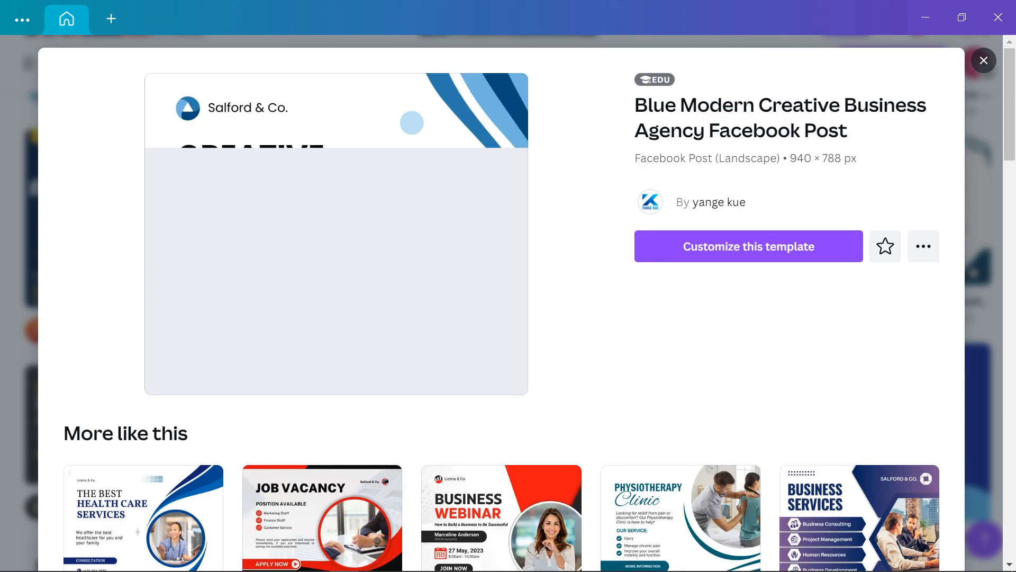
Customize the Creative Business Agency template, hide the side panel, and select the CREATIVE heading
click(749, 246)
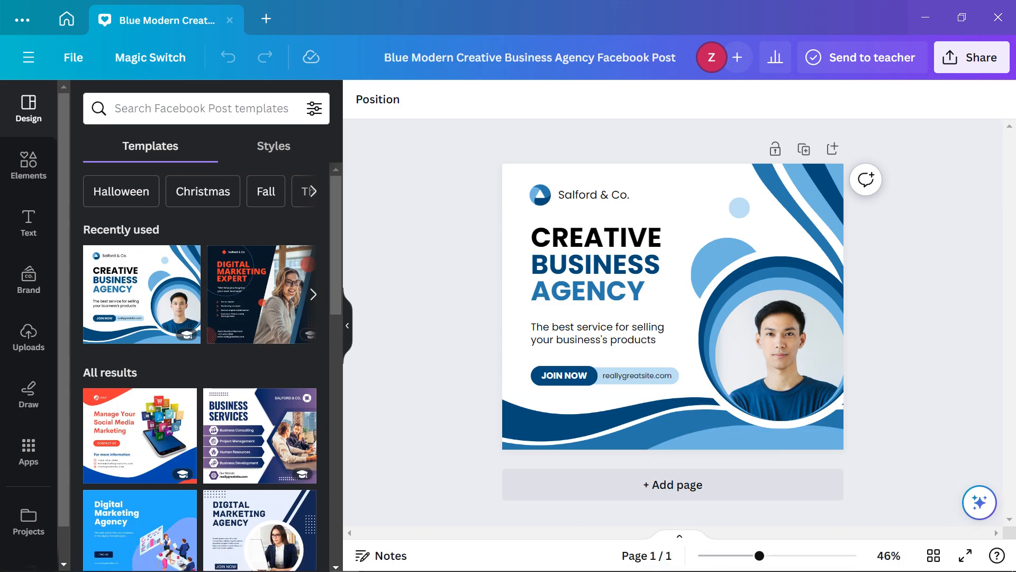
click(348, 325)
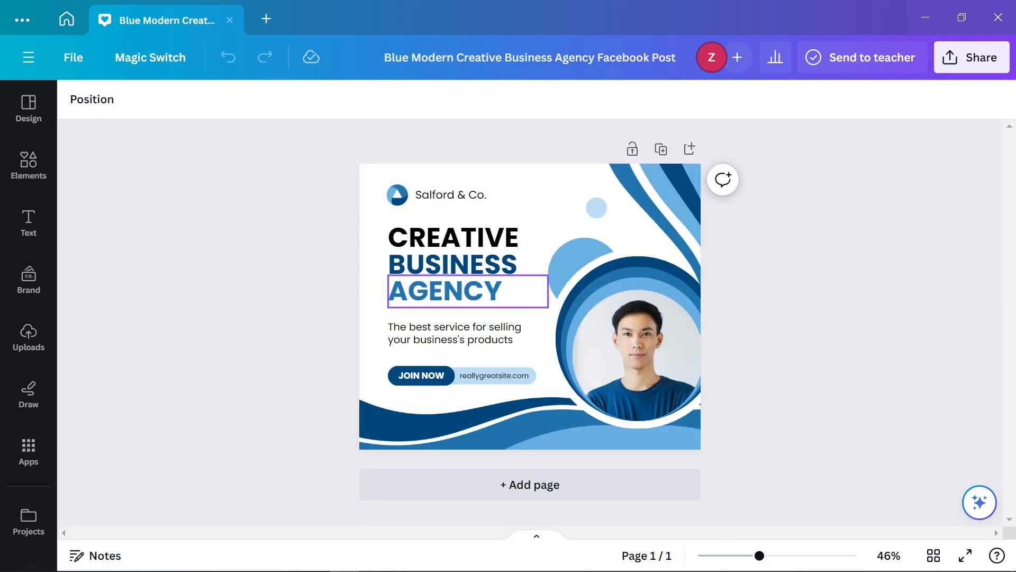
click(466, 238)
click(296, 254)
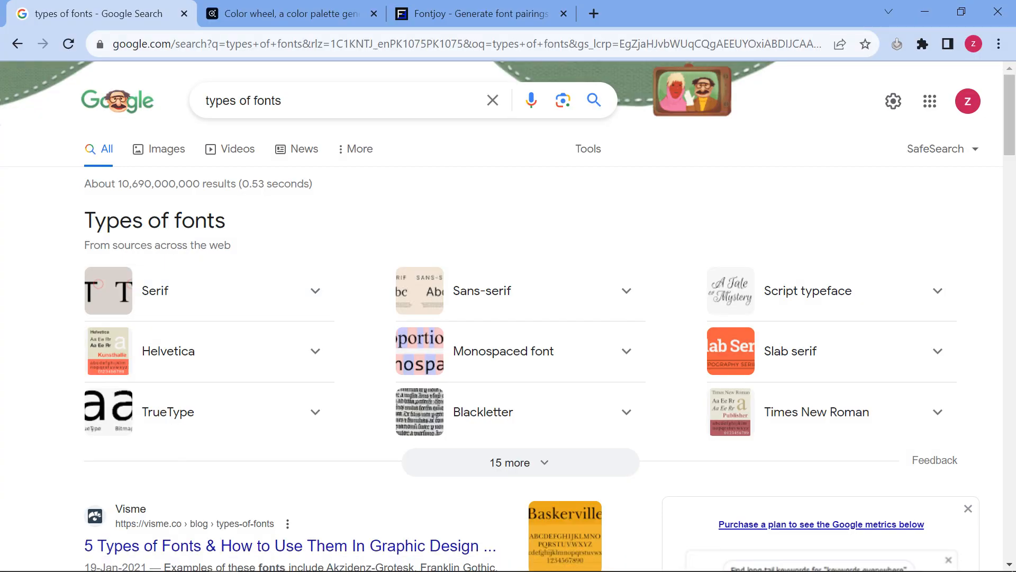
Glance over the Adobe Color, Fontjoy and types-of-fonts pages, then return to Canva
click(286, 13)
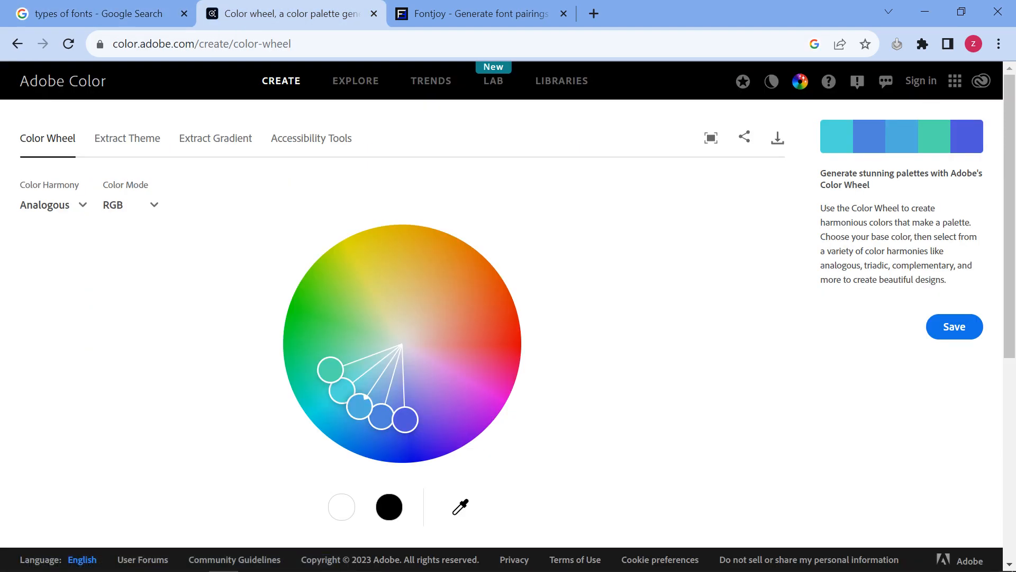
click(477, 13)
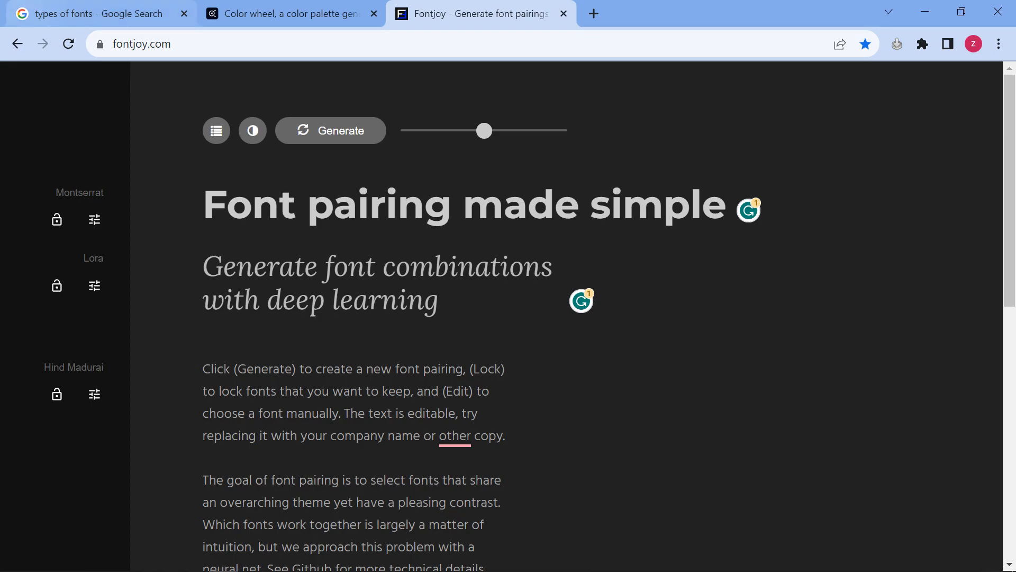
click(96, 14)
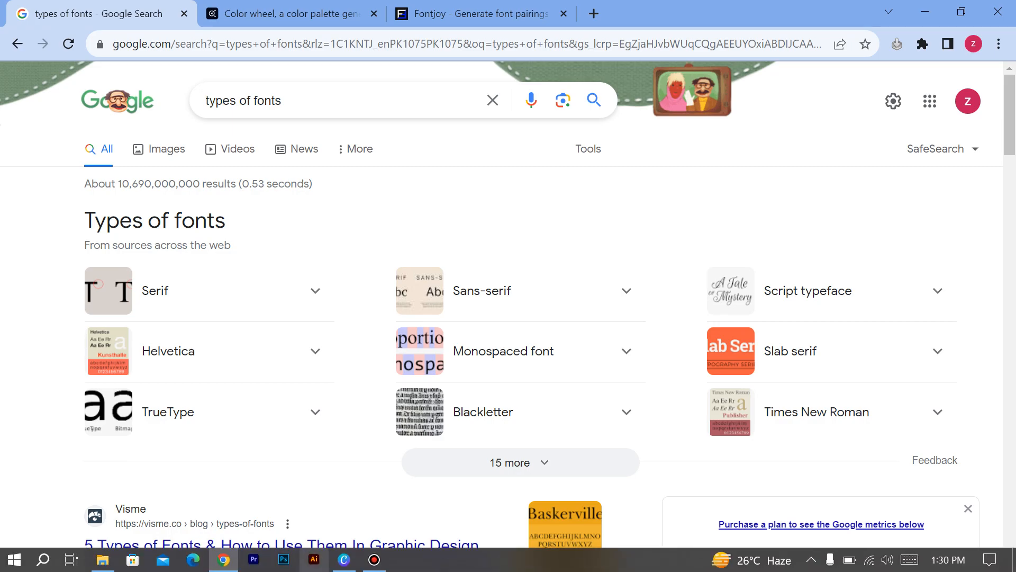
click(344, 567)
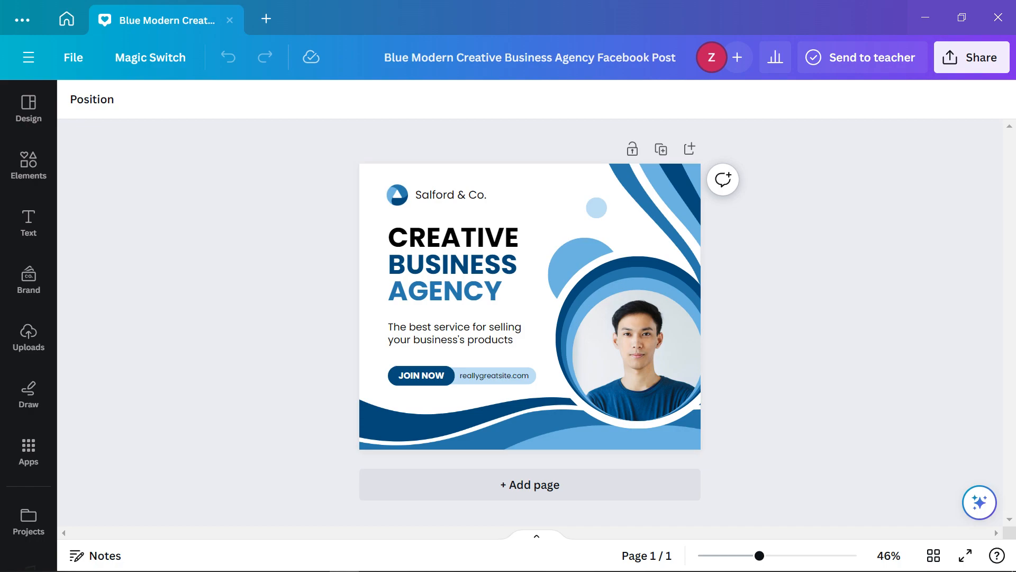
Bring Chrome's 'types of fonts' Google results back in front of Canva
mouse_move(224, 569)
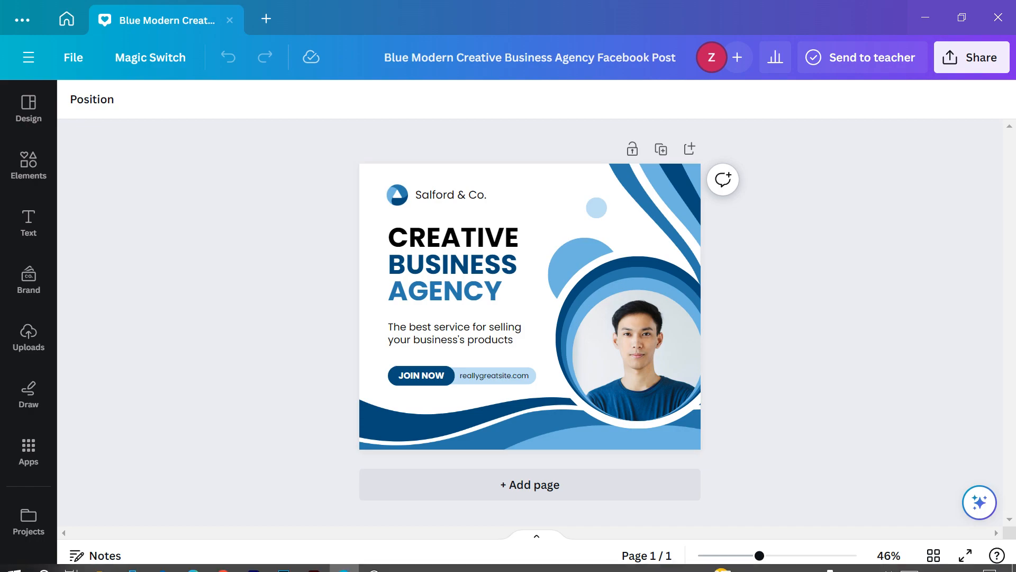
click(224, 562)
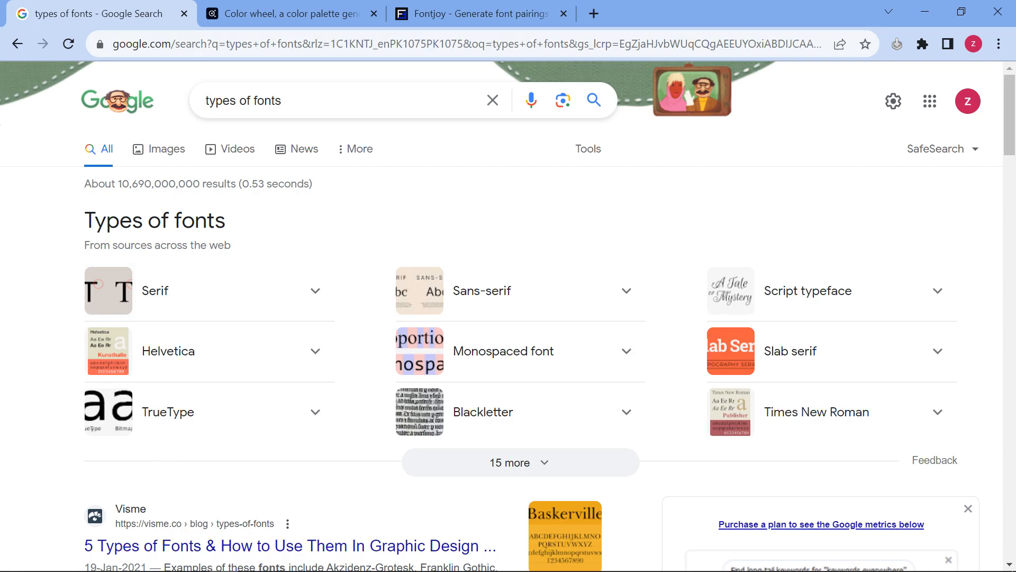
Expand the Serif entry to read its definition at 150% zoom, then return to Canva
drag(226, 220, 85, 222)
click(85, 223)
click(211, 291)
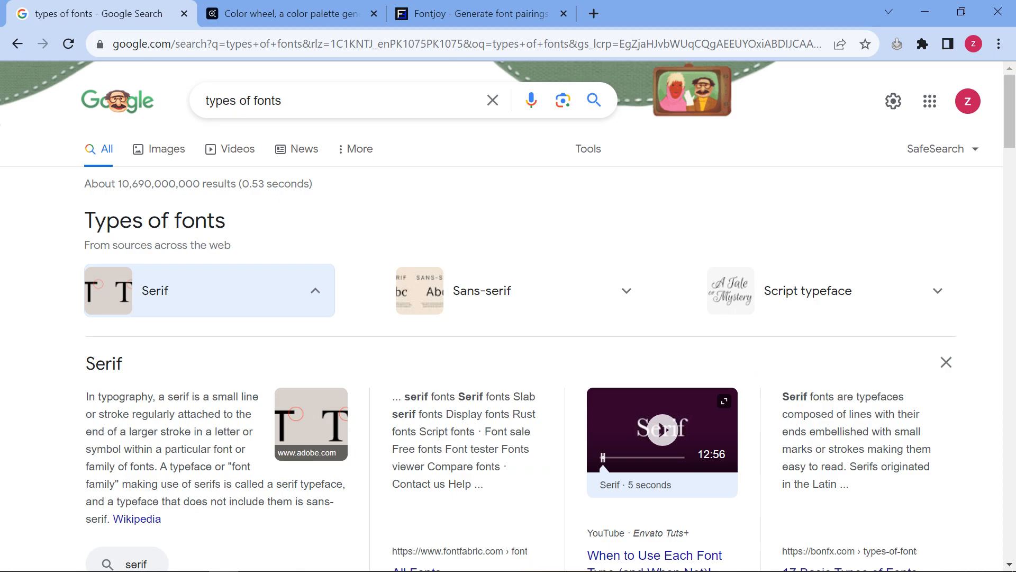
key(ctrl+plus)
key(ctrl+plus)
key(ctrl+plus)
key(ctrl+plus)
key(ctrl+plus)
key(ctrl+plus)
key(ctrl+plus)
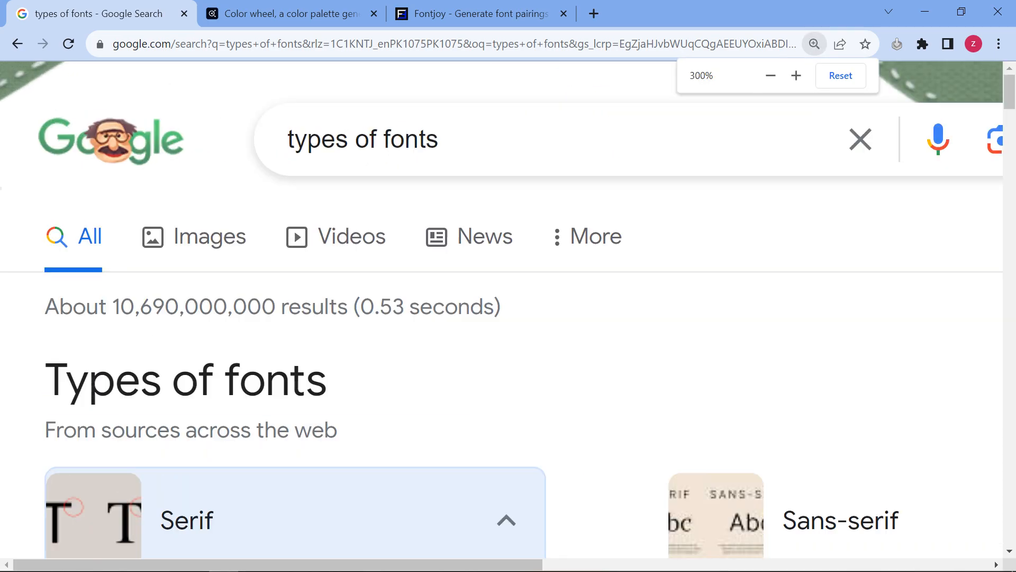
scroll(502, 309, down, 2)
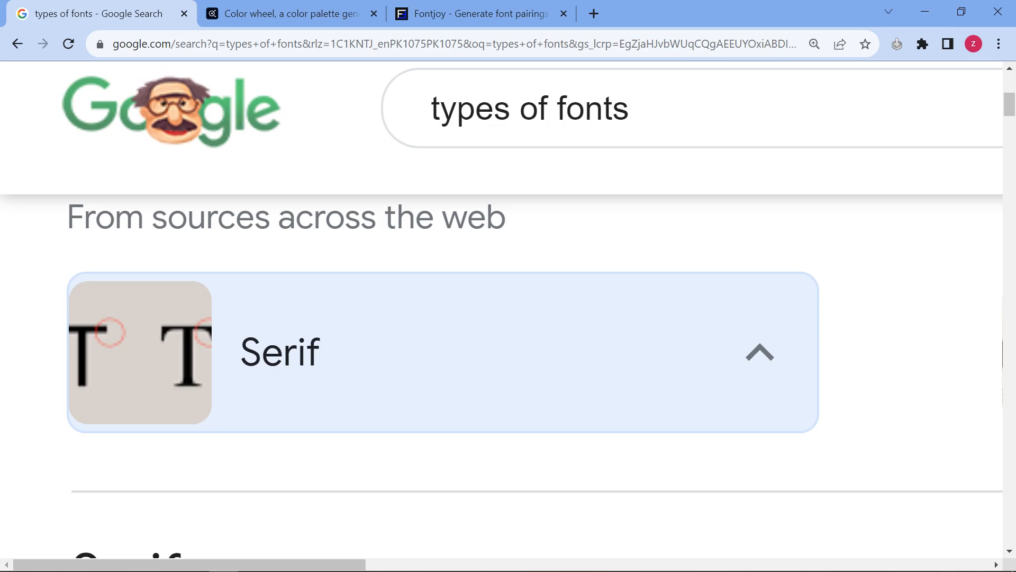
key(ctrl+minus)
key(ctrl+minus)
key(ctrl+minus)
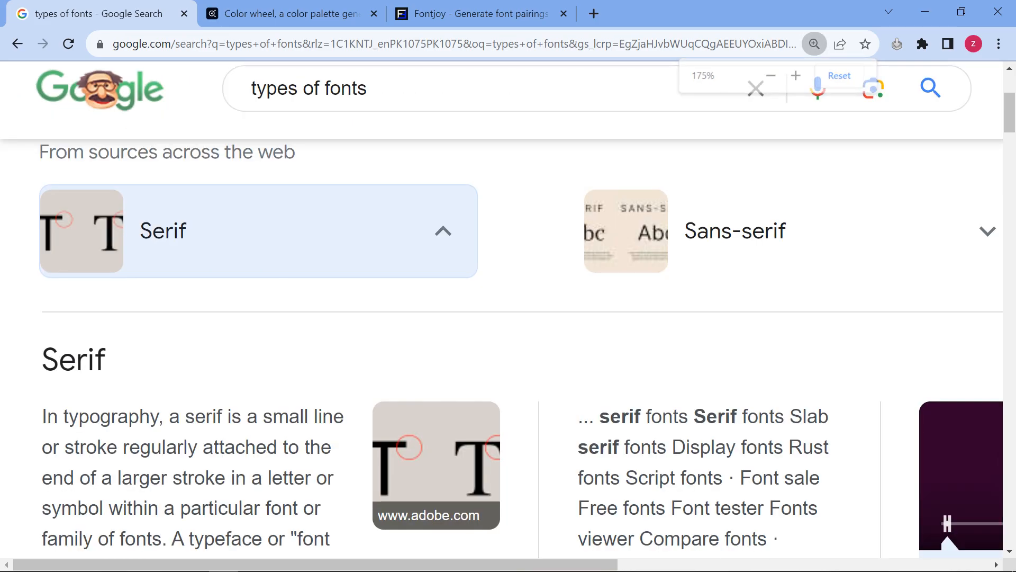
key(ctrl+minus)
key(ctrl+minus)
key(ctrl+minus)
key(ctrl+minus)
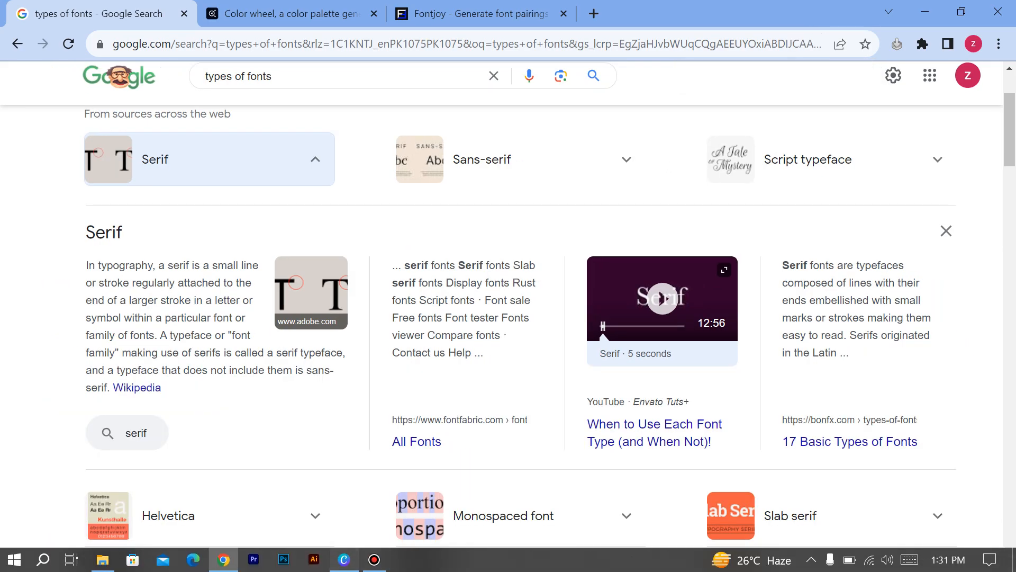
click(344, 565)
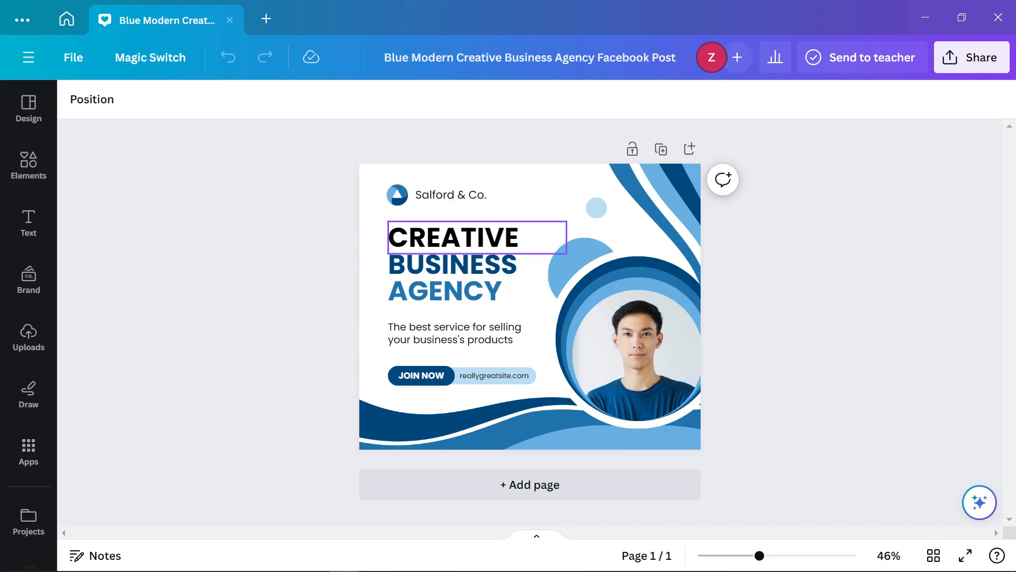
Add a blank second page to the post
click(455, 237)
click(445, 290)
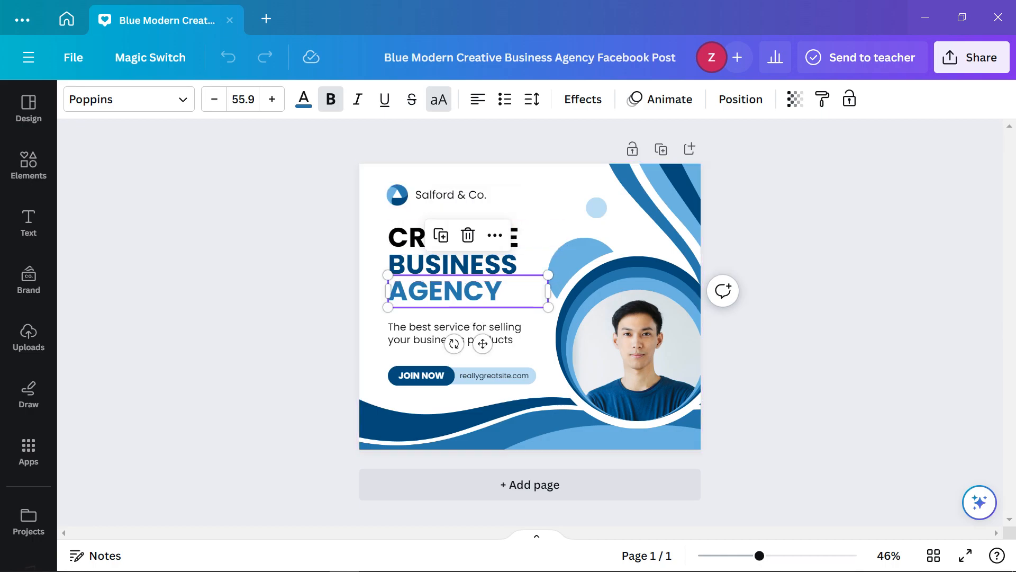
key(Escape)
click(530, 484)
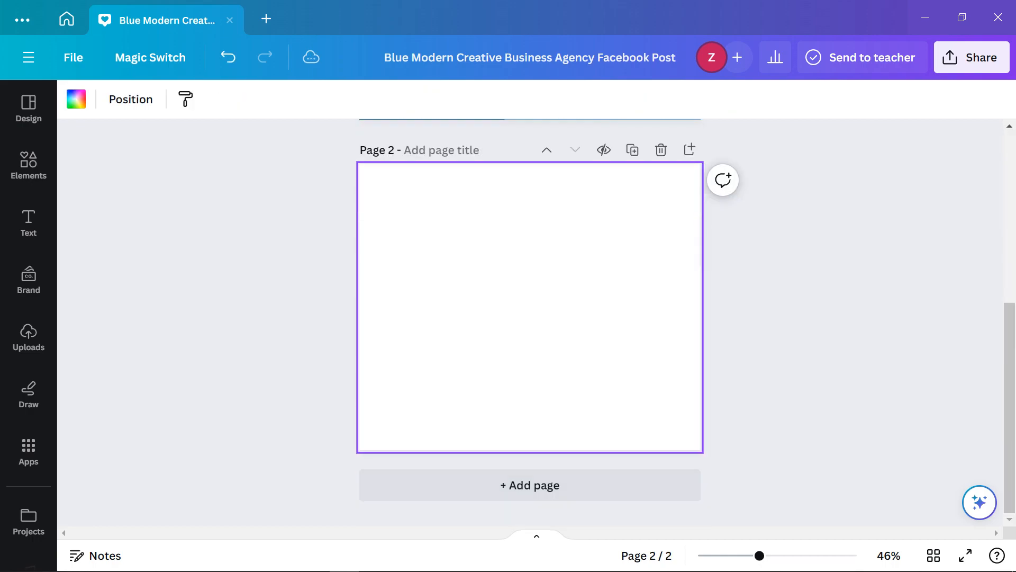
scroll(492, 321, up, 4)
scroll(492, 320, down, 3)
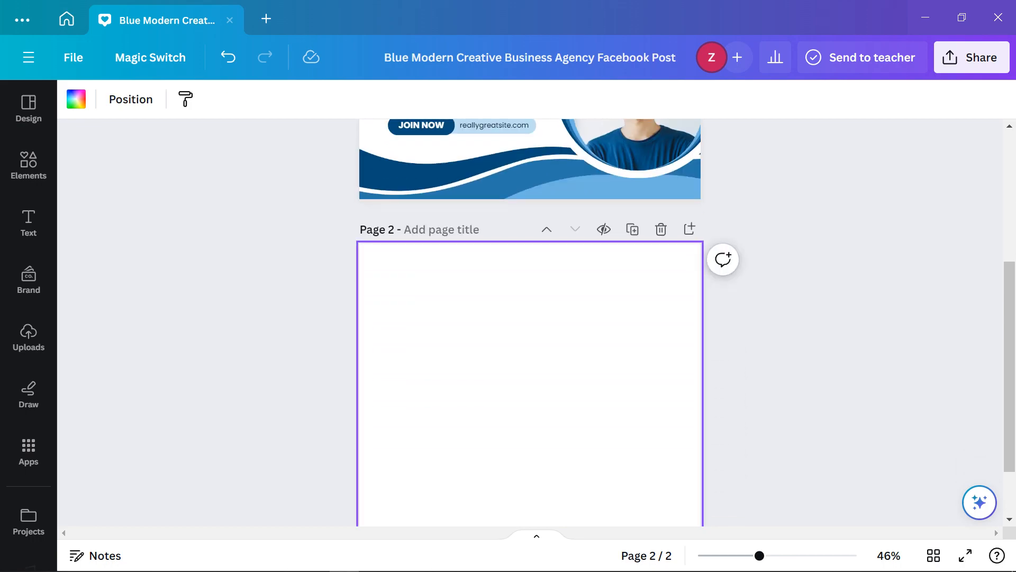
Search text styles for 'serif' and add a Droid Serif sample to page 2
click(29, 222)
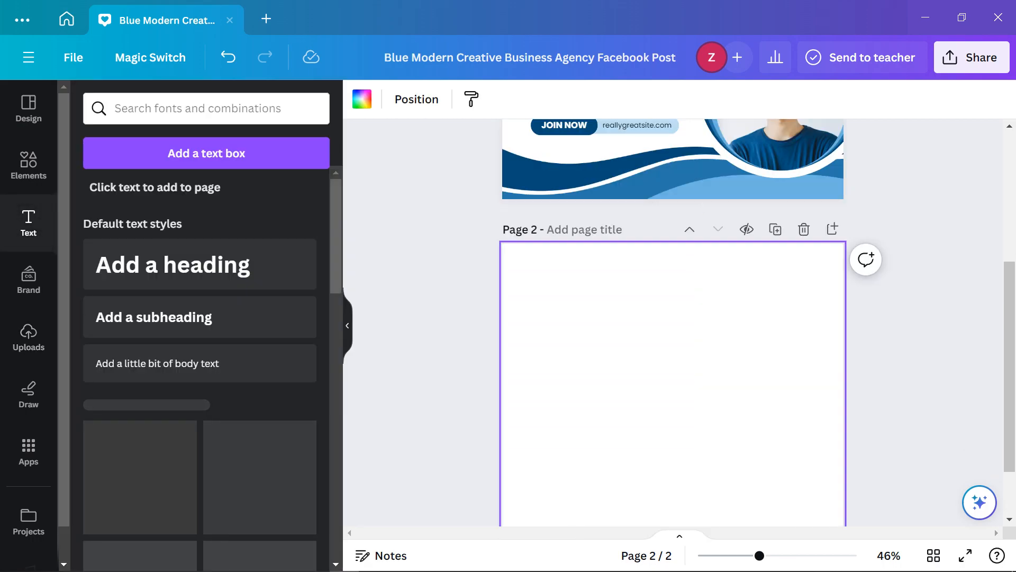
click(206, 109)
text(se)
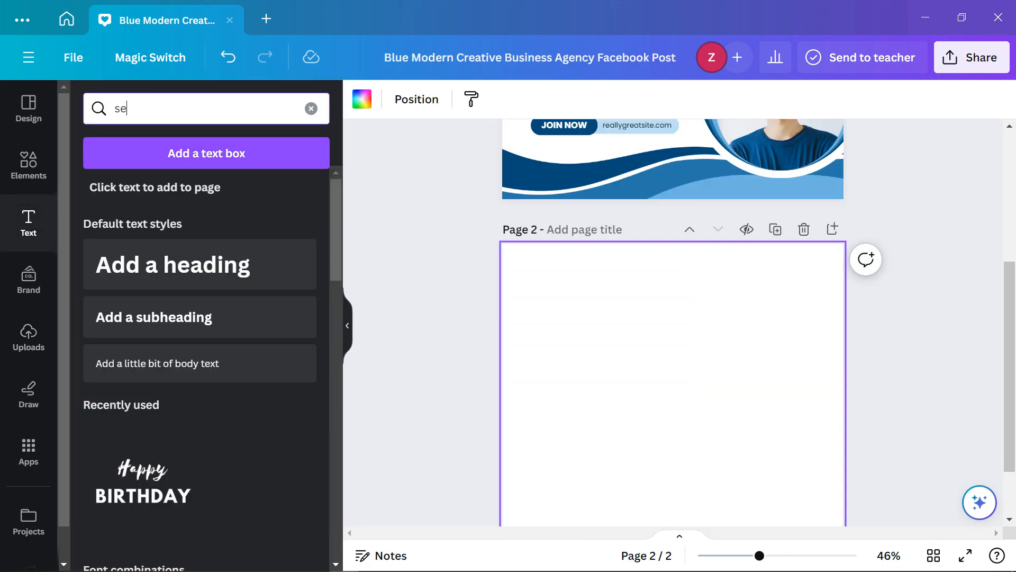
text(t)
key(BackSpace)
text(rif)
key(Return)
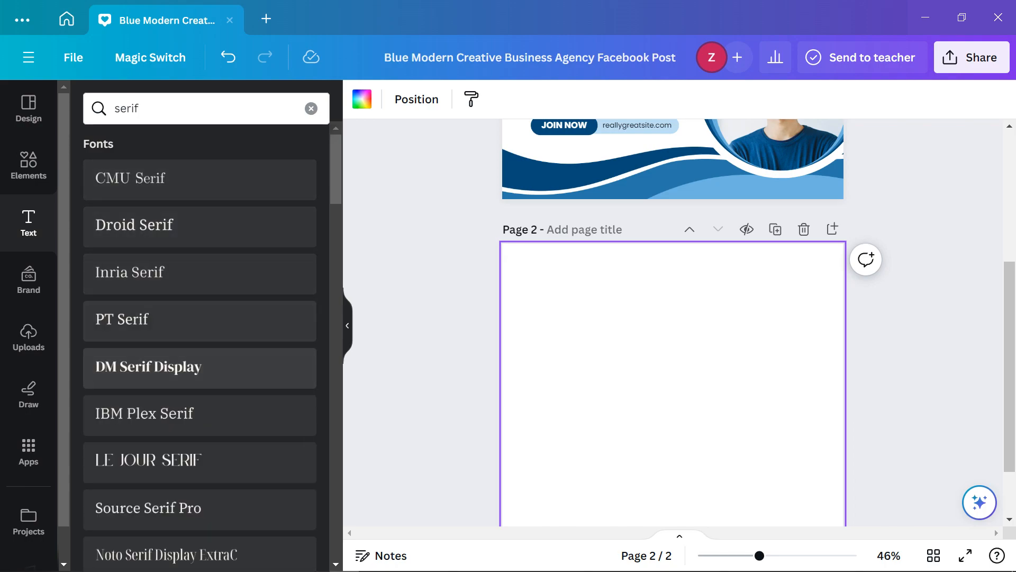
scroll(200, 336, down, 2)
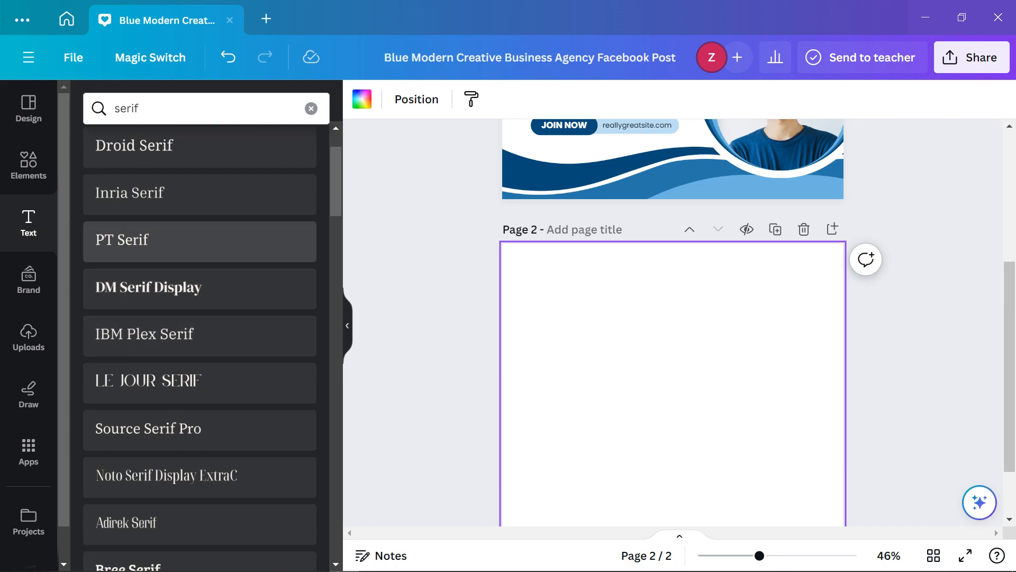
click(200, 147)
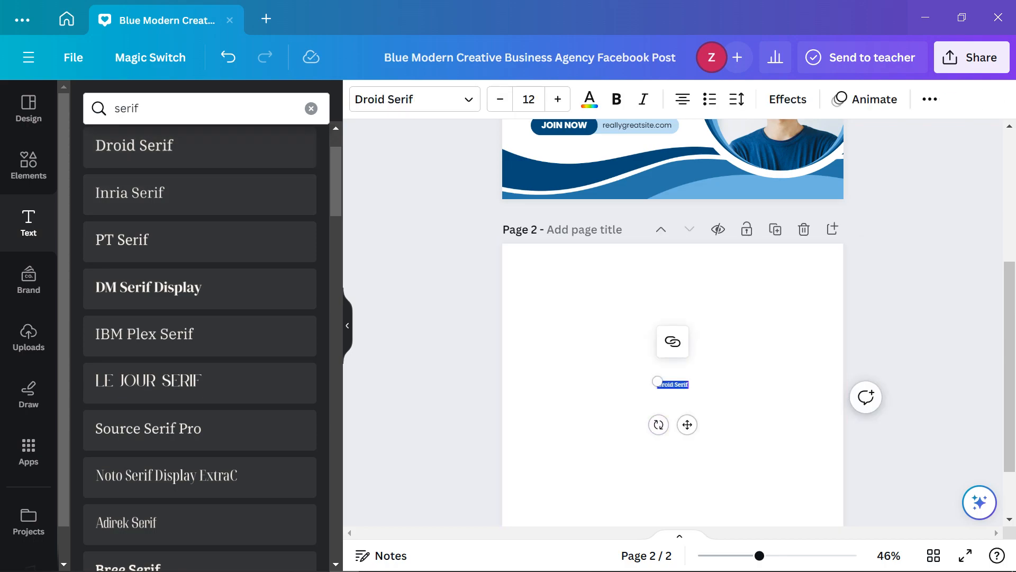
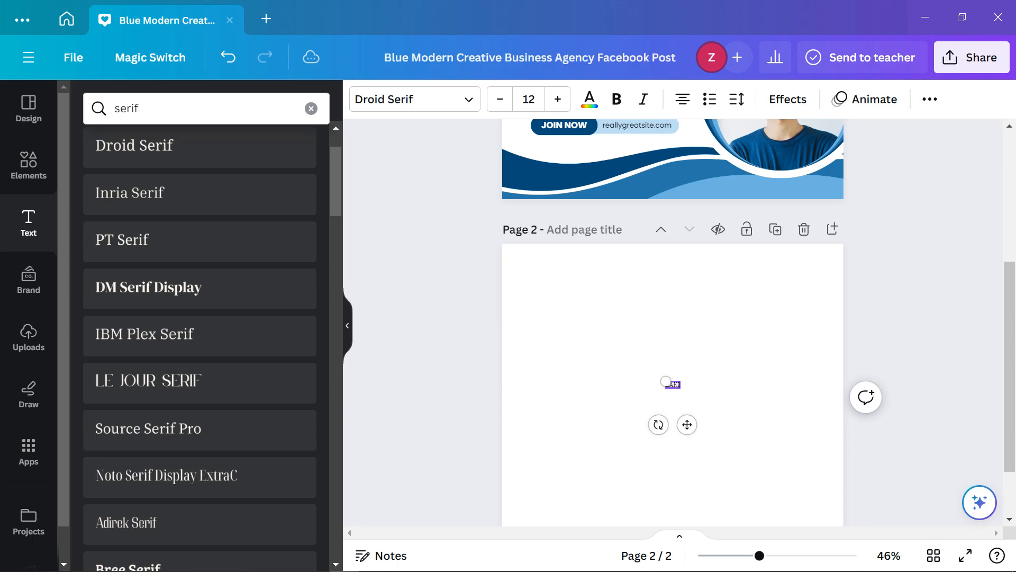
click(715, 339)
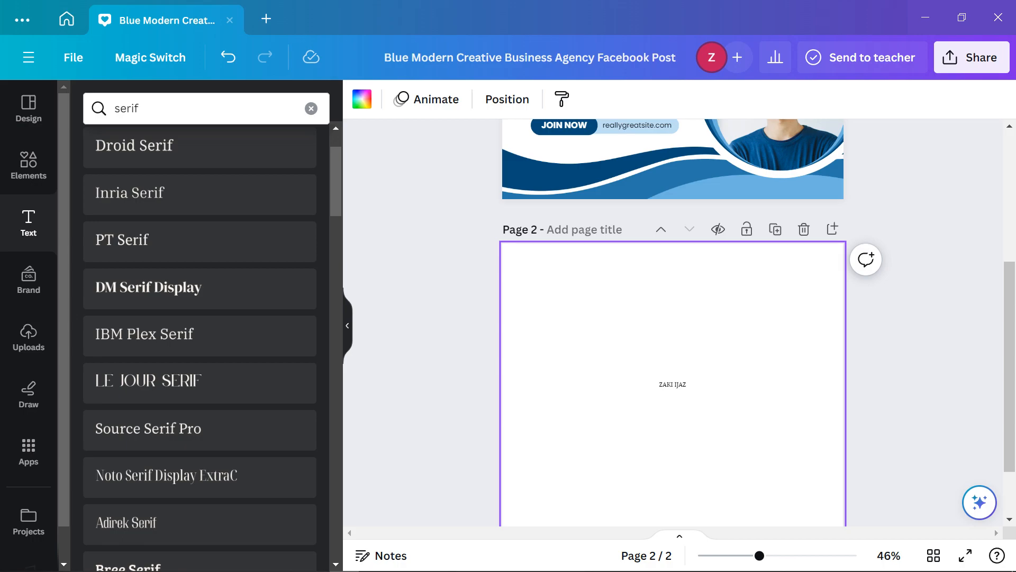
click(347, 326)
click(530, 385)
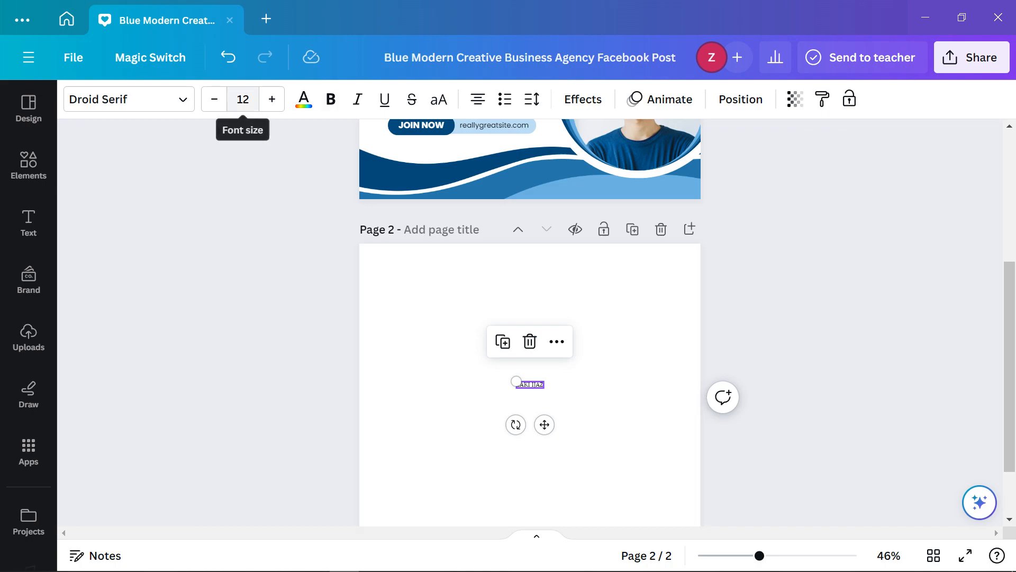
click(243, 99)
scroll(273, 279, down, 6)
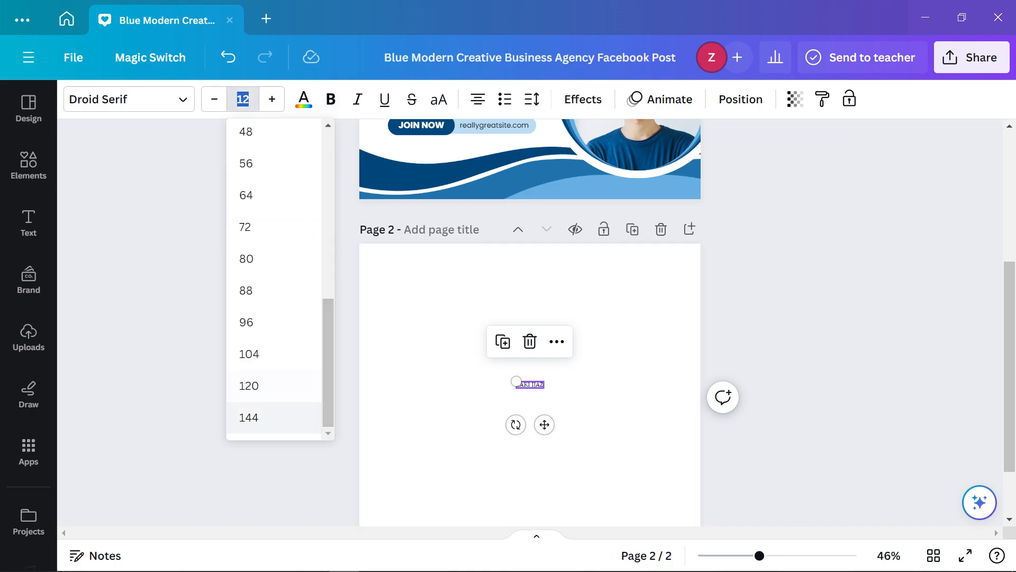
click(265, 386)
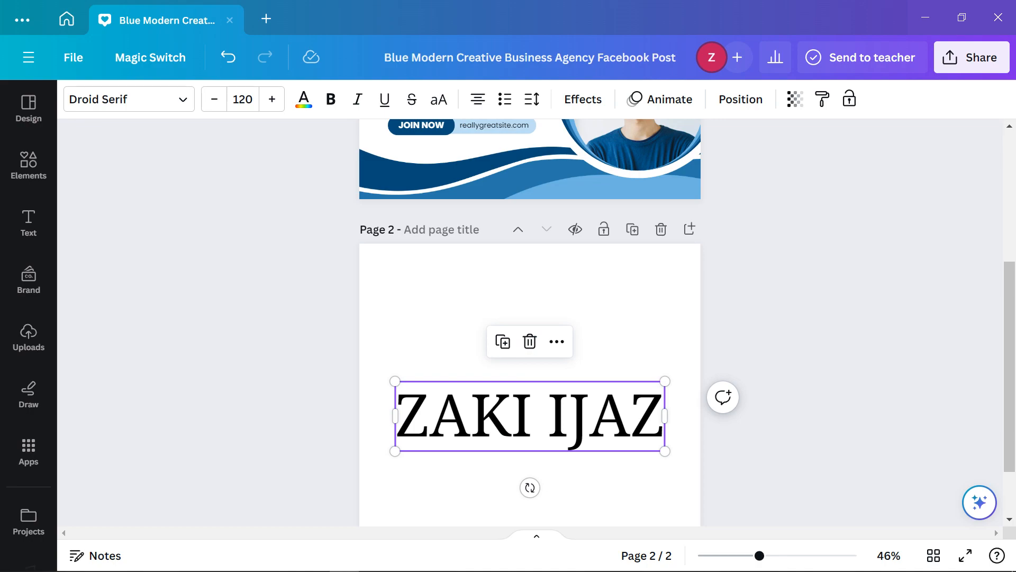
drag(530, 418, 529, 319)
click(776, 379)
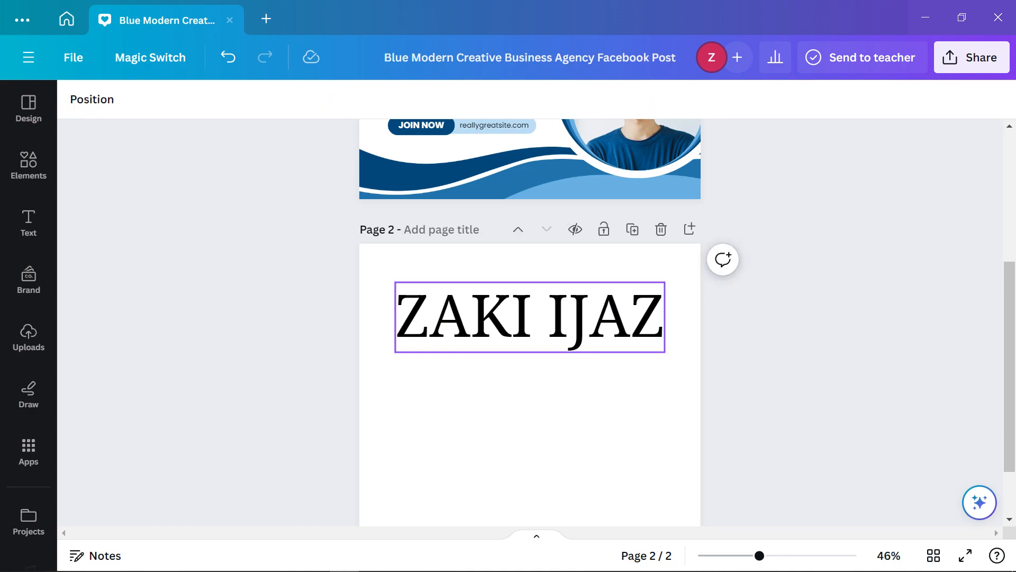
click(530, 317)
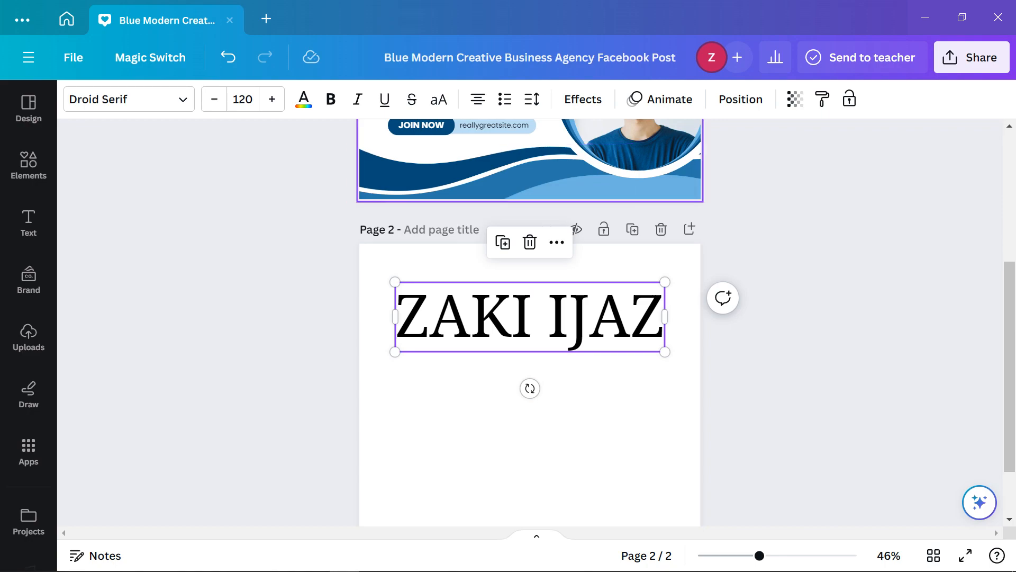
click(331, 99)
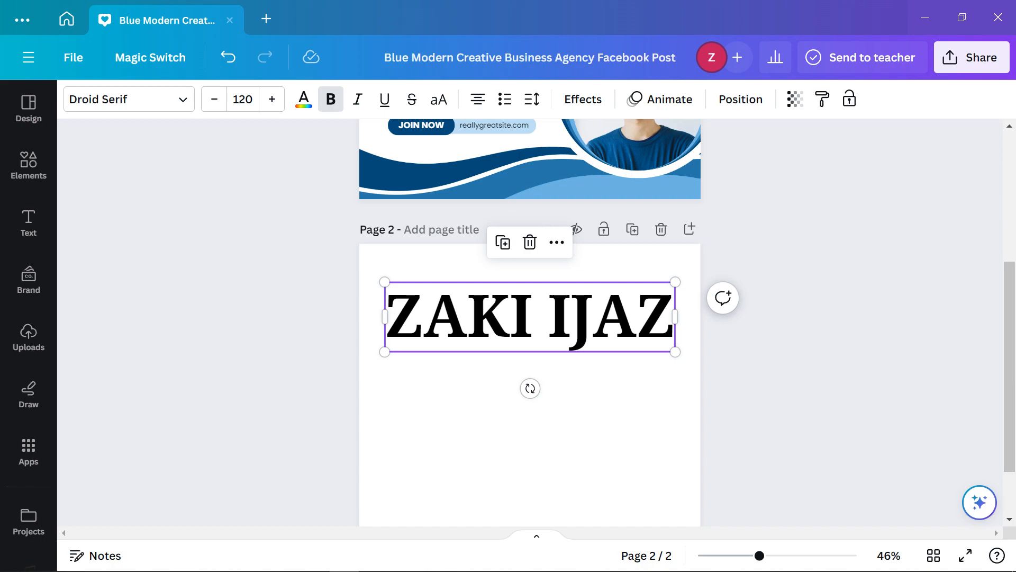
click(529, 440)
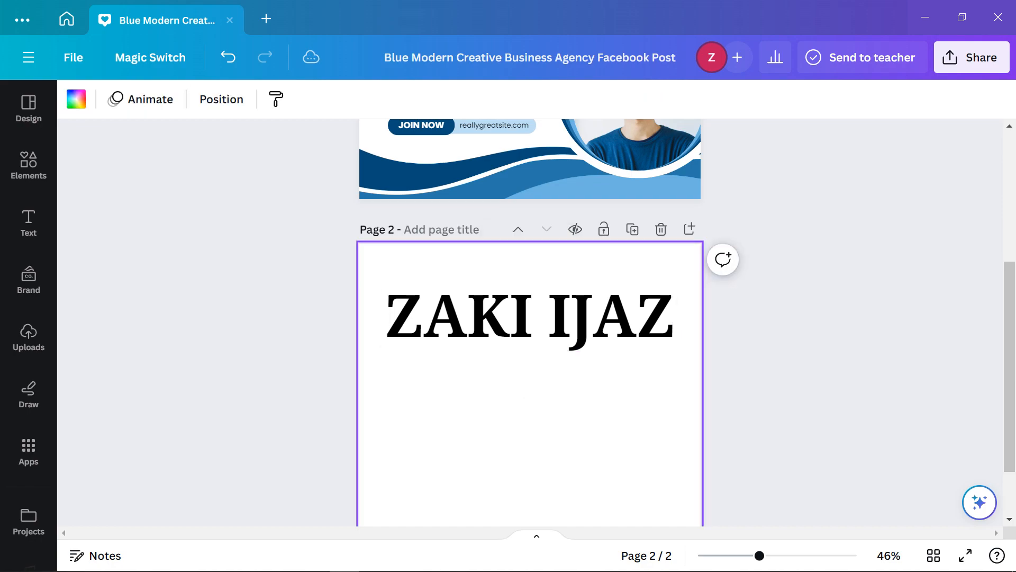
click(529, 318)
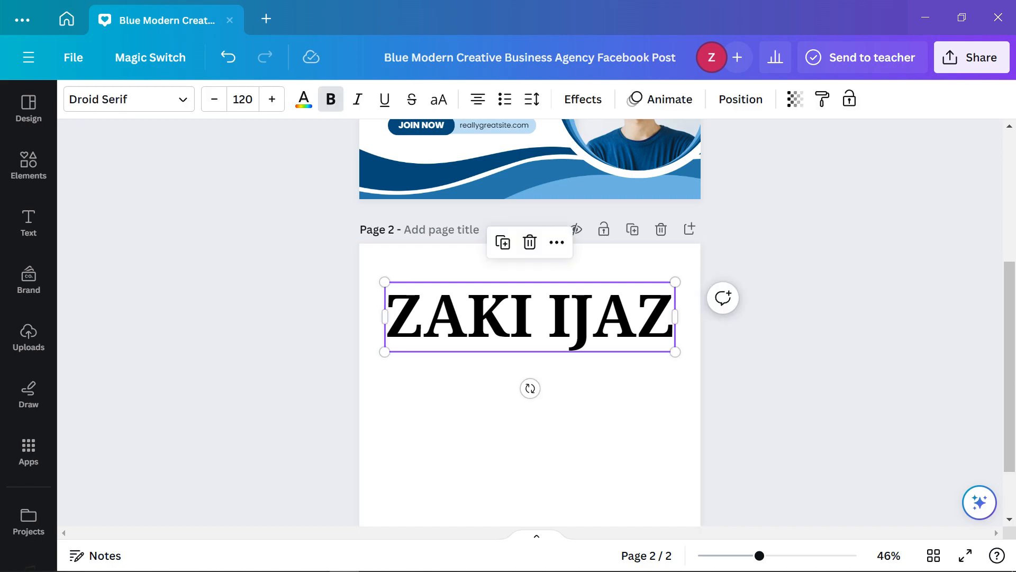
Duplicate the title just below the original and shrink the copy to size 18
drag(529, 317, 520, 388)
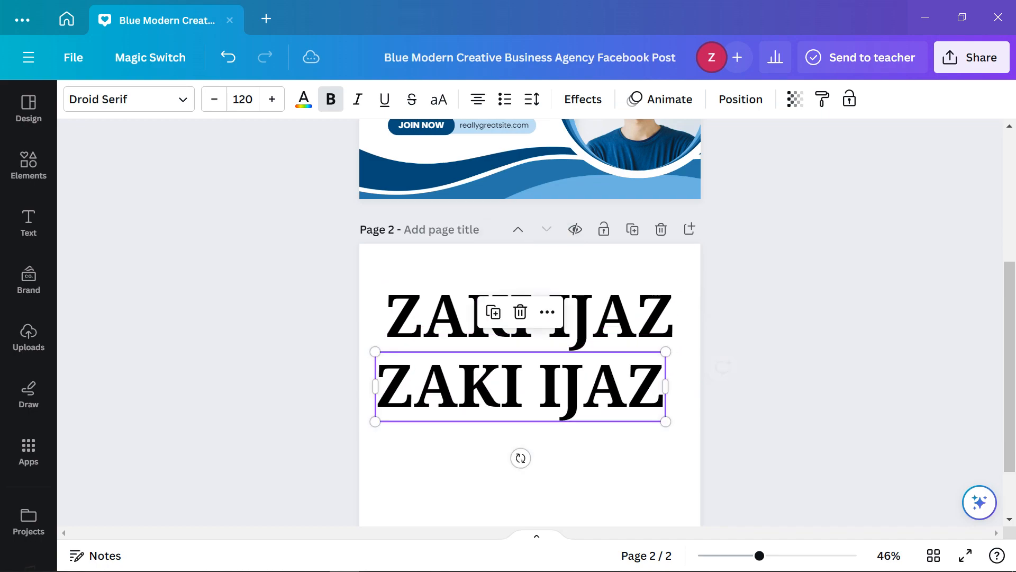
double_click(520, 388)
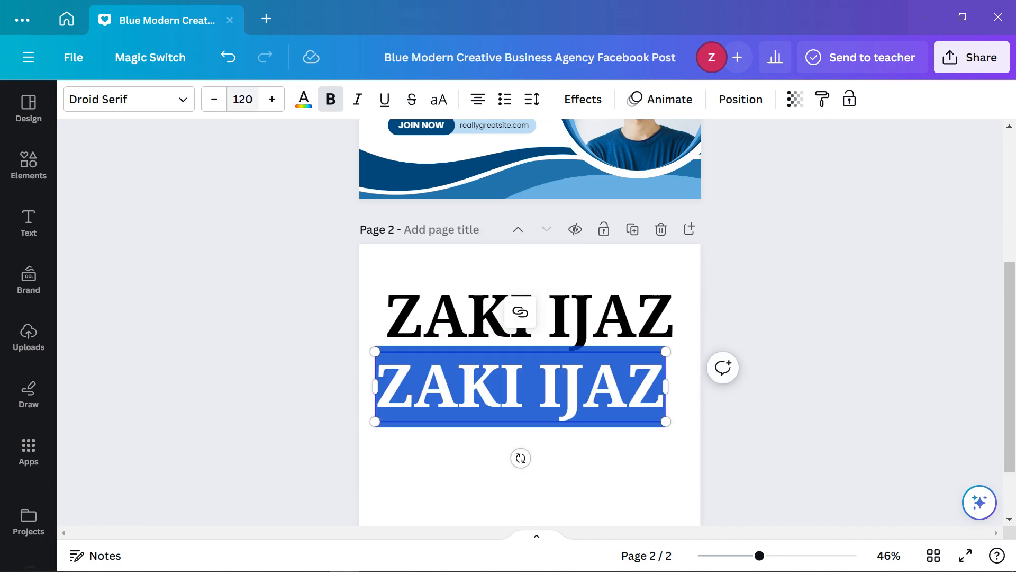
click(243, 99)
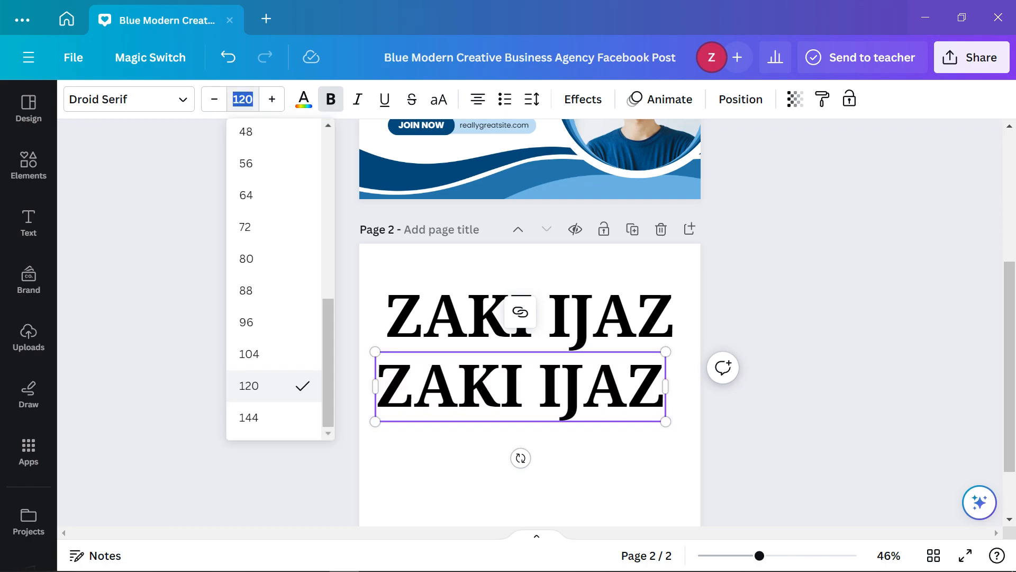
key(Up)
key(Up)
key(Up)
key(Up)
key(Up)
key(Up)
key(Up)
key(Up)
key(Up)
key(Up)
key(Up)
key(Up)
key(Up)
key(Up)
key(Up)
key(Up)
key(Up)
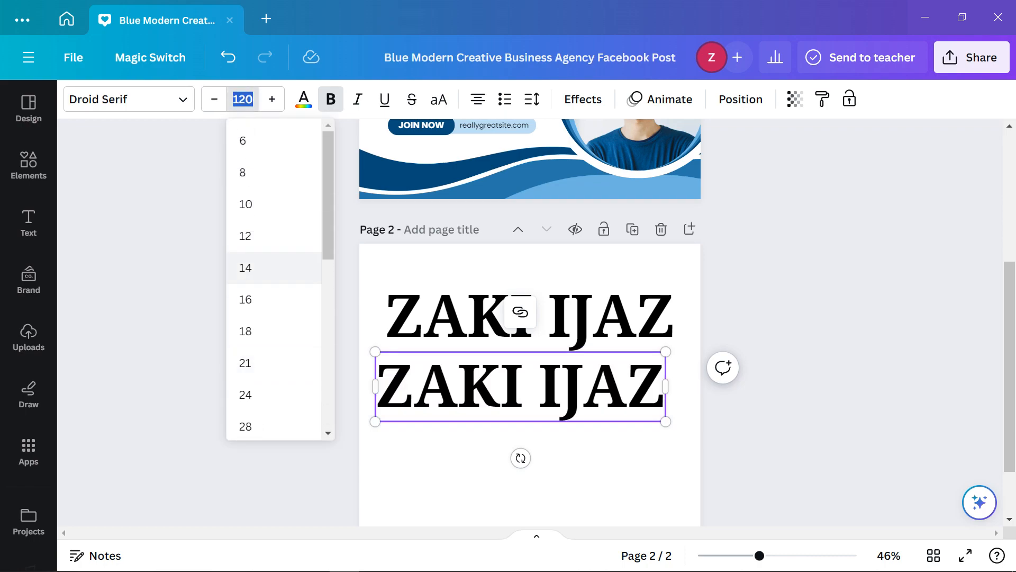
key(Down)
key(Down)
key(Up)
key(Down)
key(Return)
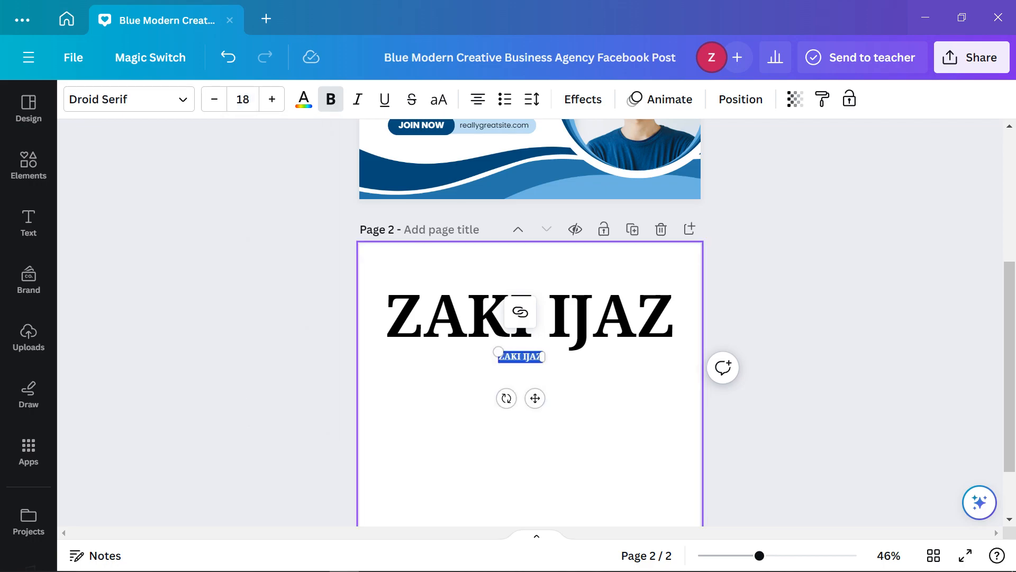
key(Escape)
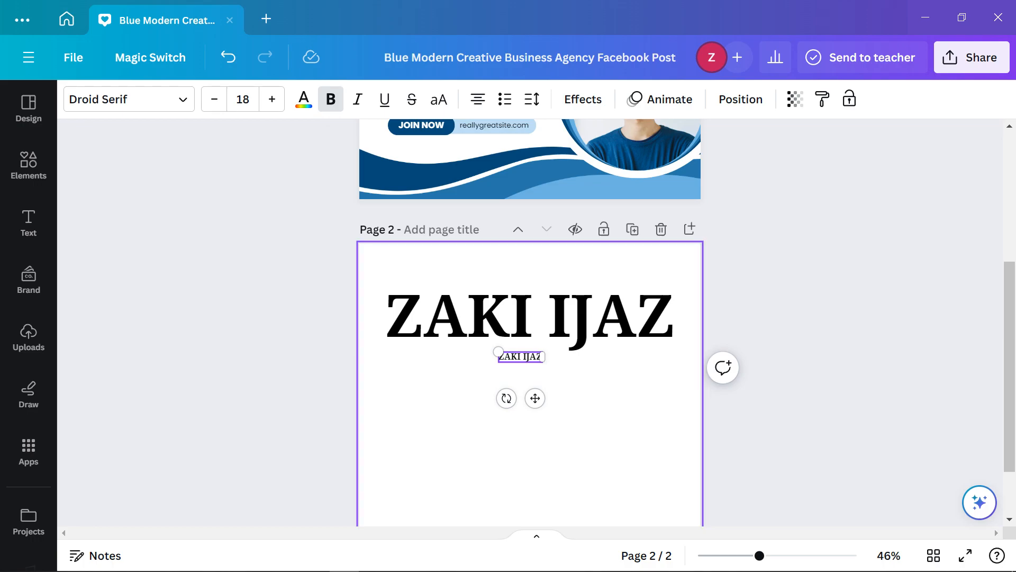
Select the Serif definition paragraph in Chrome's search results, then return to Canva
click(223, 559)
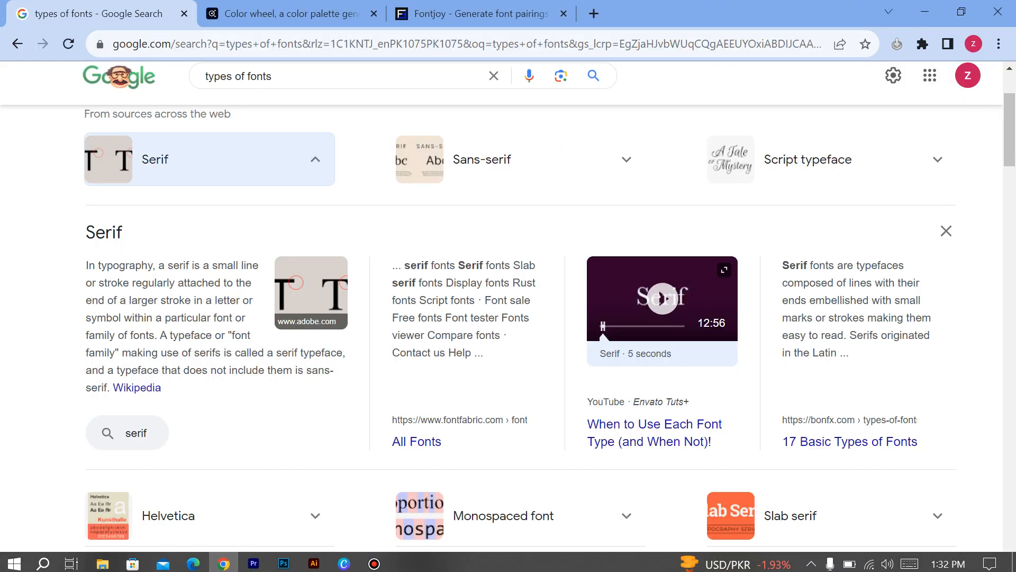
drag(86, 265, 161, 388)
key(ctrl+c)
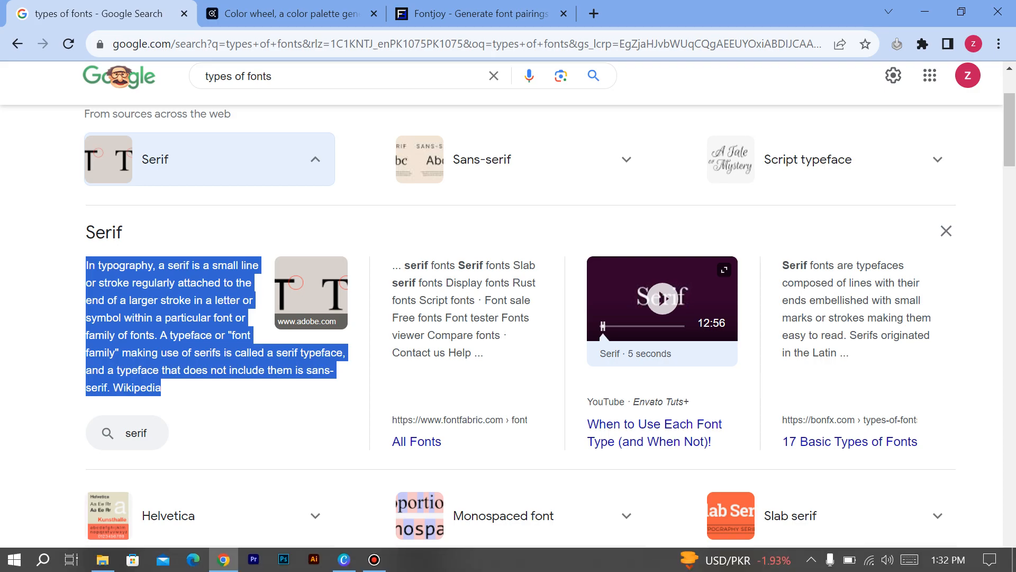
click(344, 560)
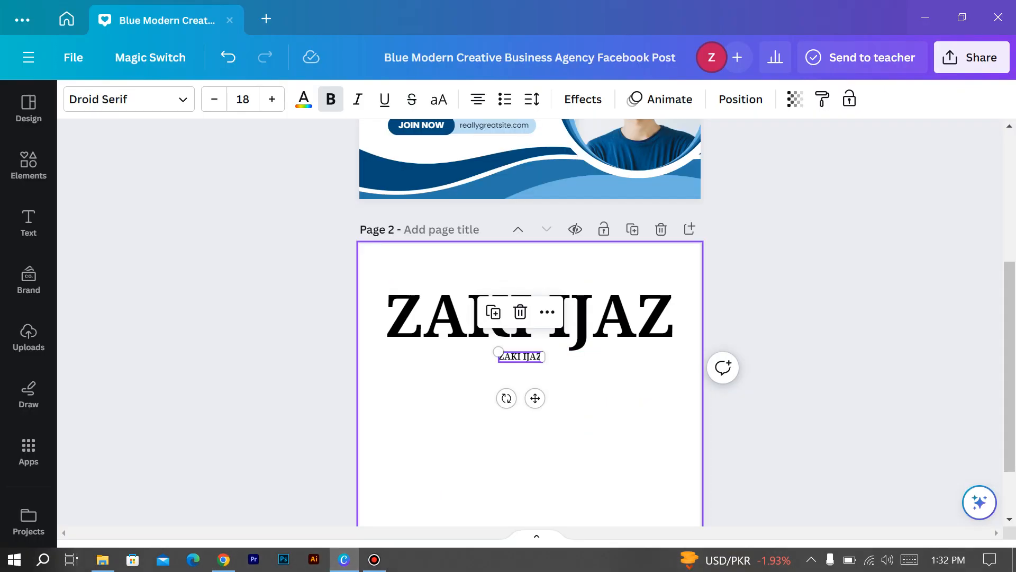
Paste the serif definition into the small copy, centre and widen it, and set size 12
key(ctrl+v)
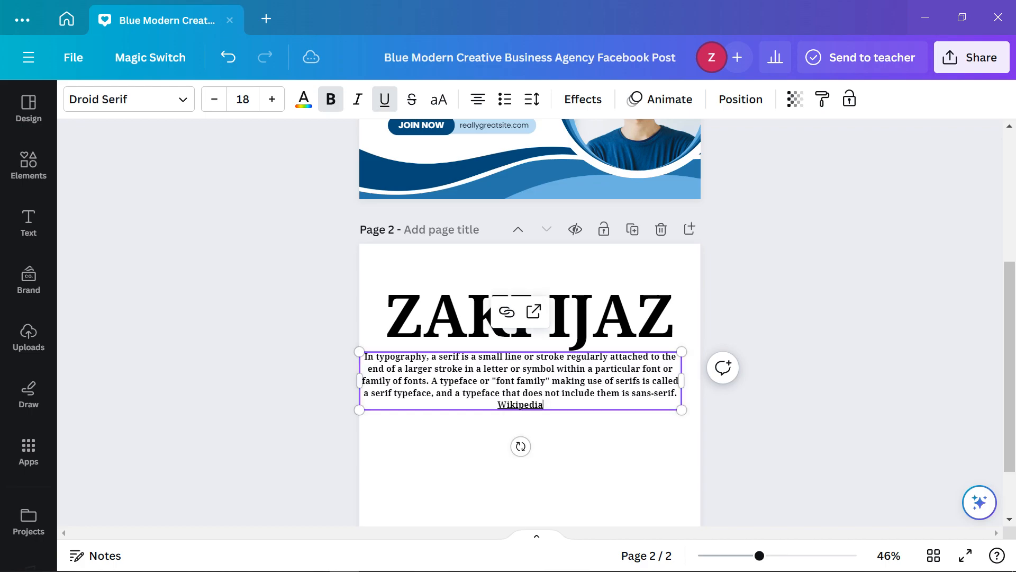
drag(520, 381, 531, 380)
click(554, 404)
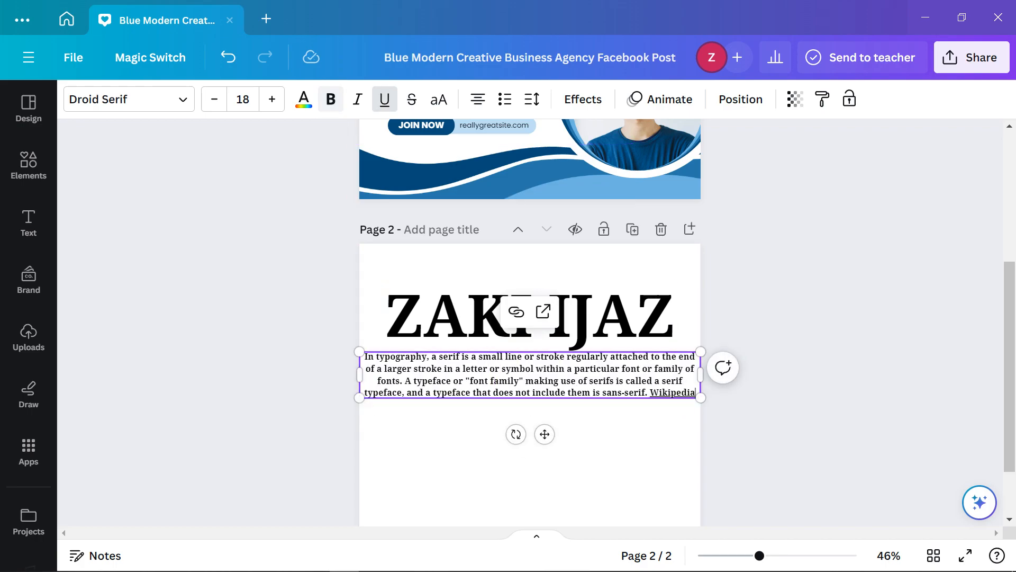
click(215, 99)
click(214, 99)
click(215, 99)
click(214, 99)
click(214, 99)
click(214, 99)
click(215, 99)
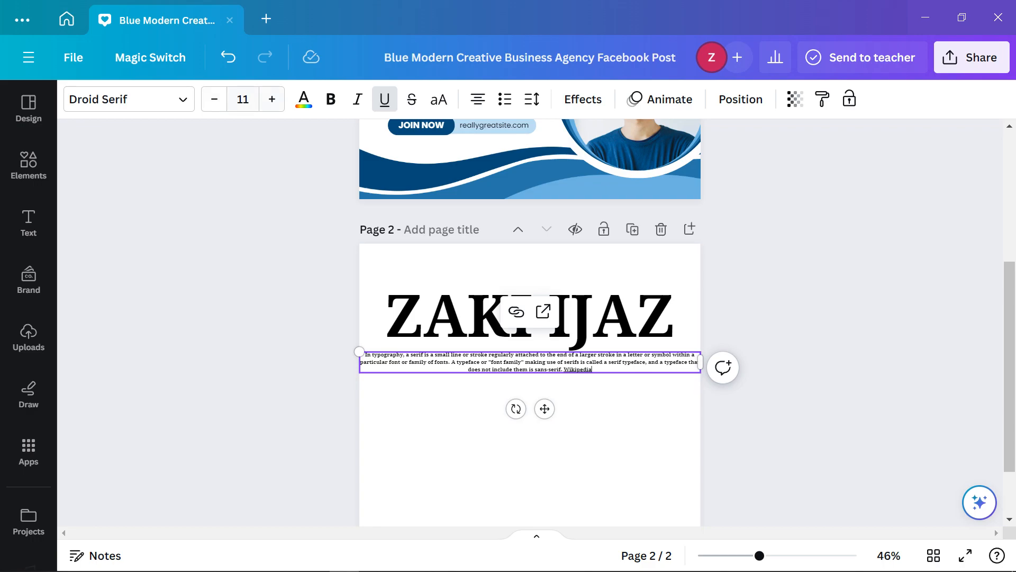
click(272, 99)
Narrow the definition paragraph's box from both sides so it wraps beneath the title
click(540, 450)
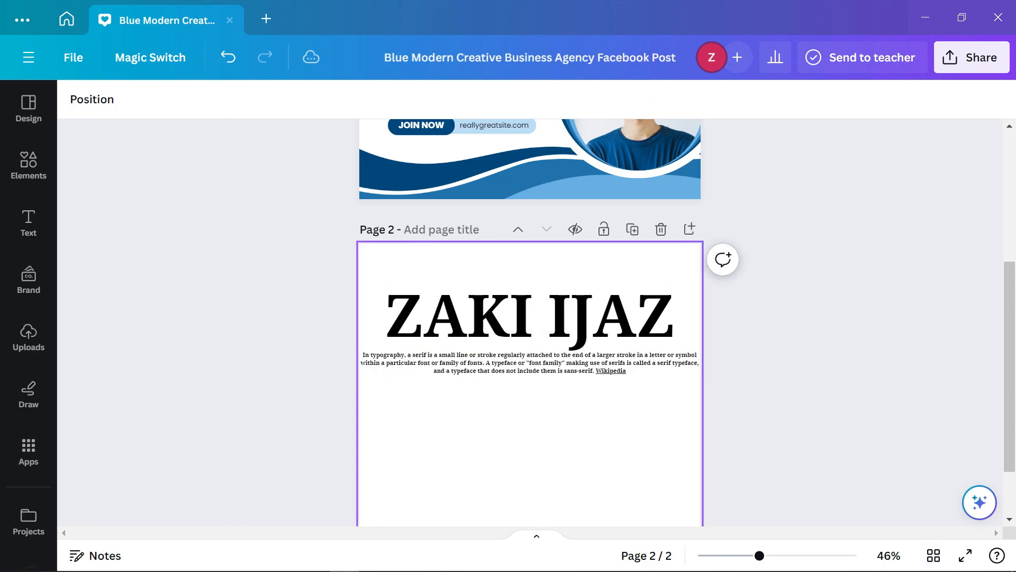
click(534, 363)
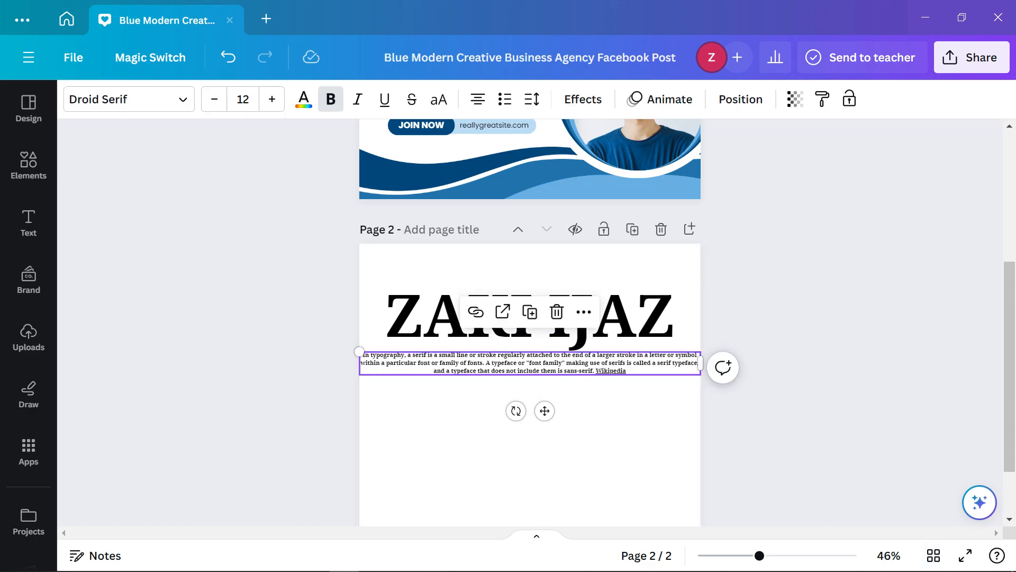
drag(700, 363, 672, 363)
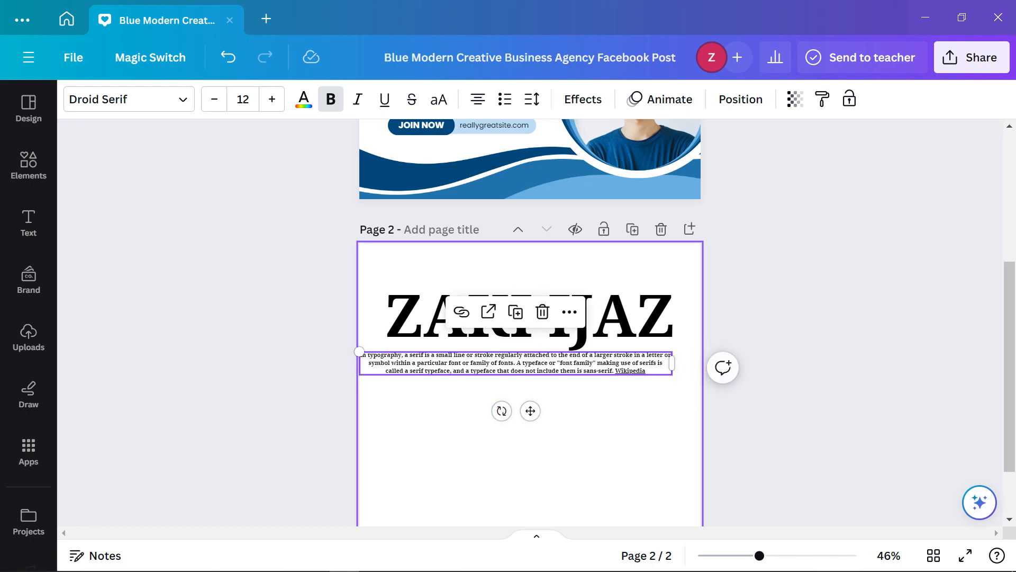
drag(359, 363, 394, 365)
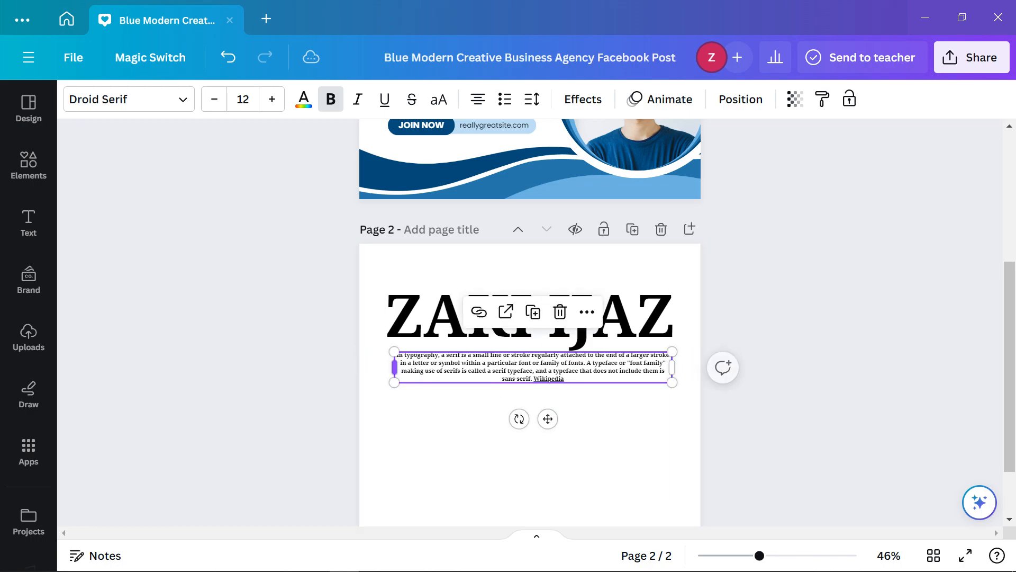
click(455, 429)
click(794, 381)
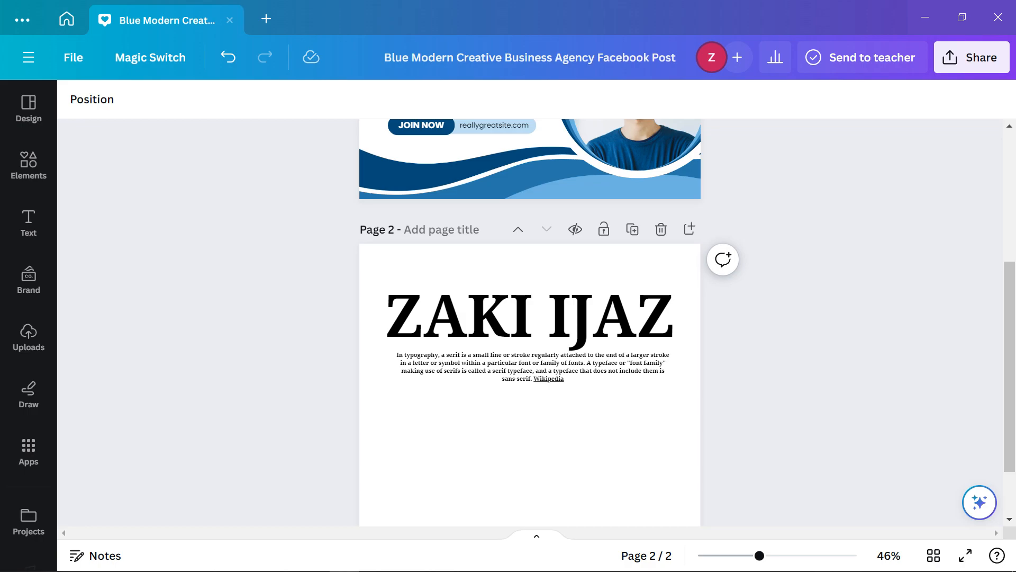
mouse_move(284, 569)
click(223, 560)
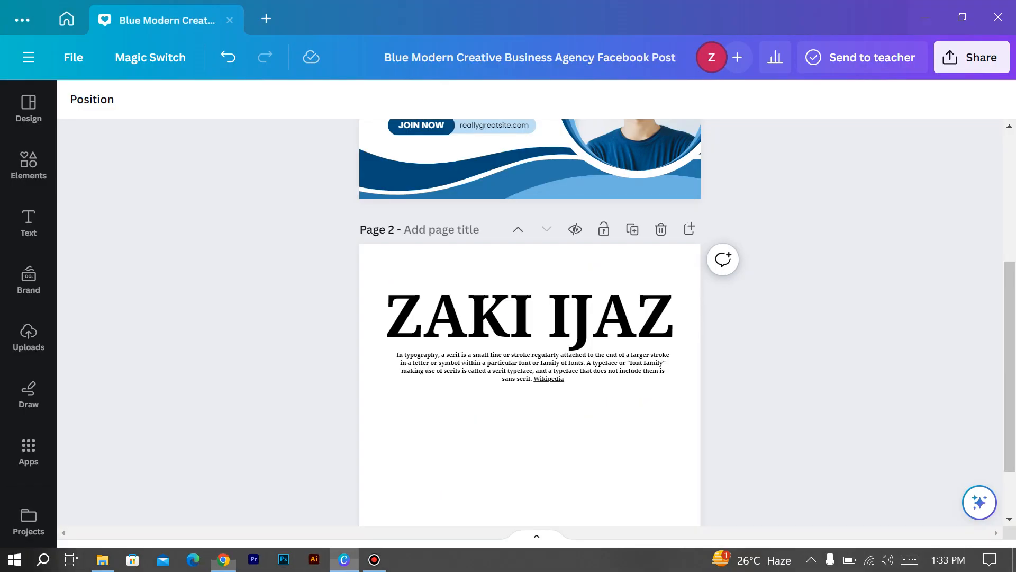
click(345, 564)
click(530, 316)
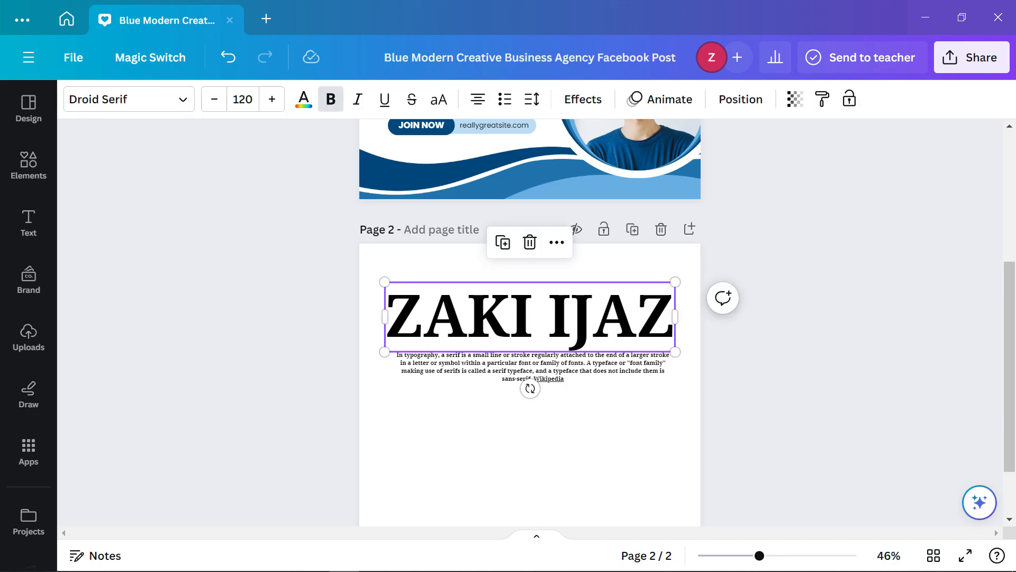
Search 'sans' in the font list and set the definition paragraph to Alegreya Sans
click(533, 367)
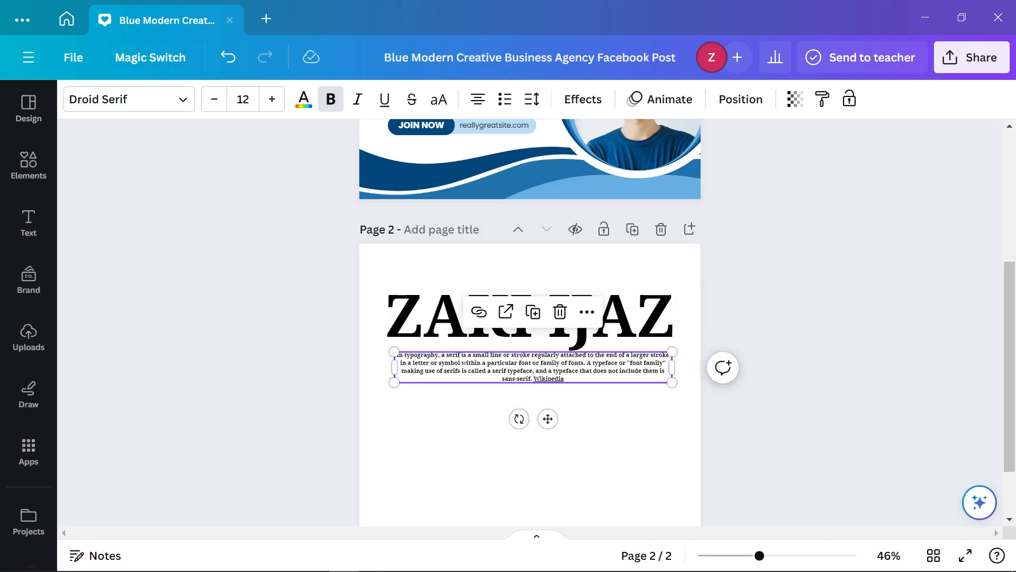
click(129, 99)
click(200, 153)
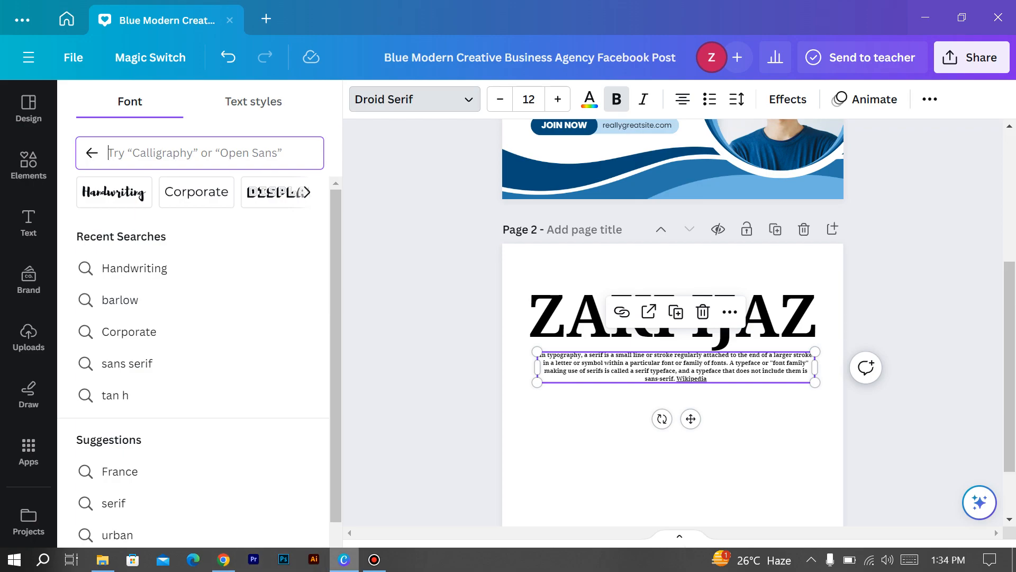
click(224, 559)
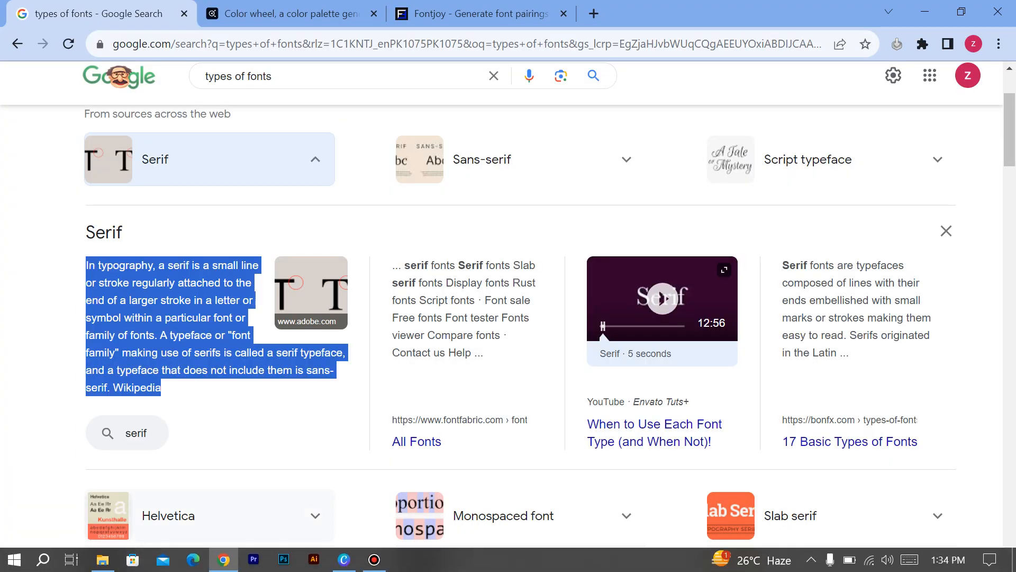
click(224, 559)
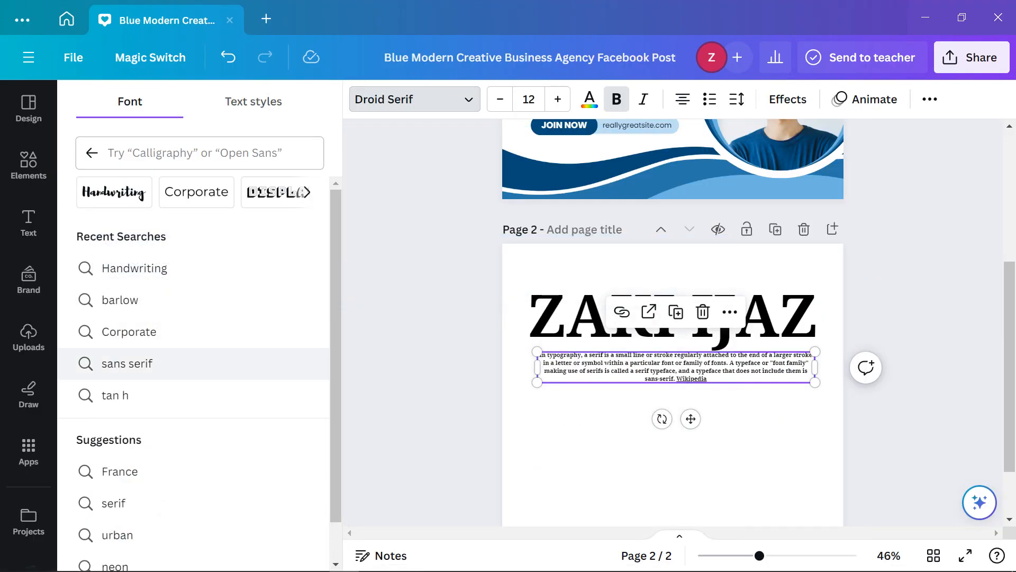
mouse_move(253, 560)
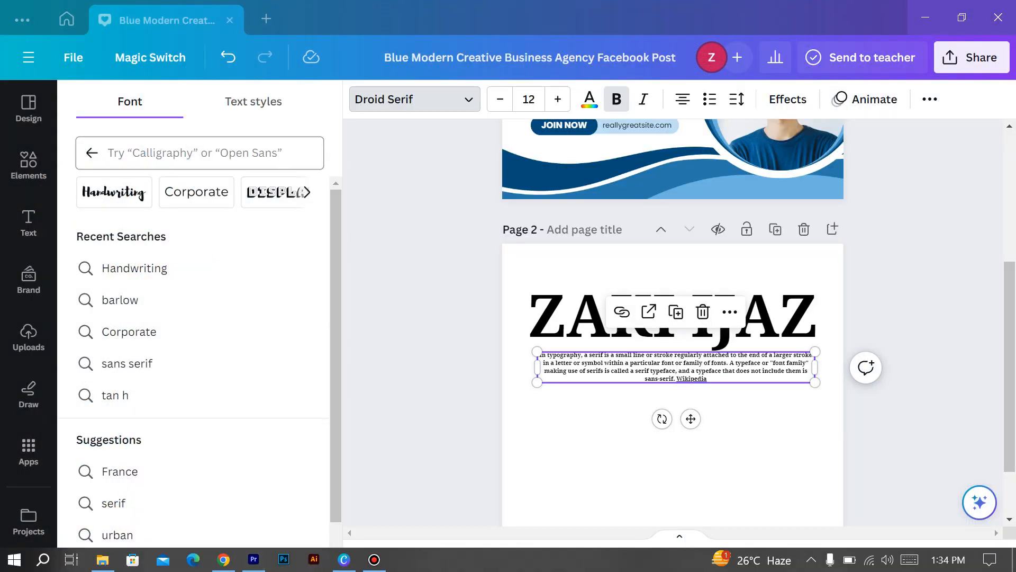
click(200, 153)
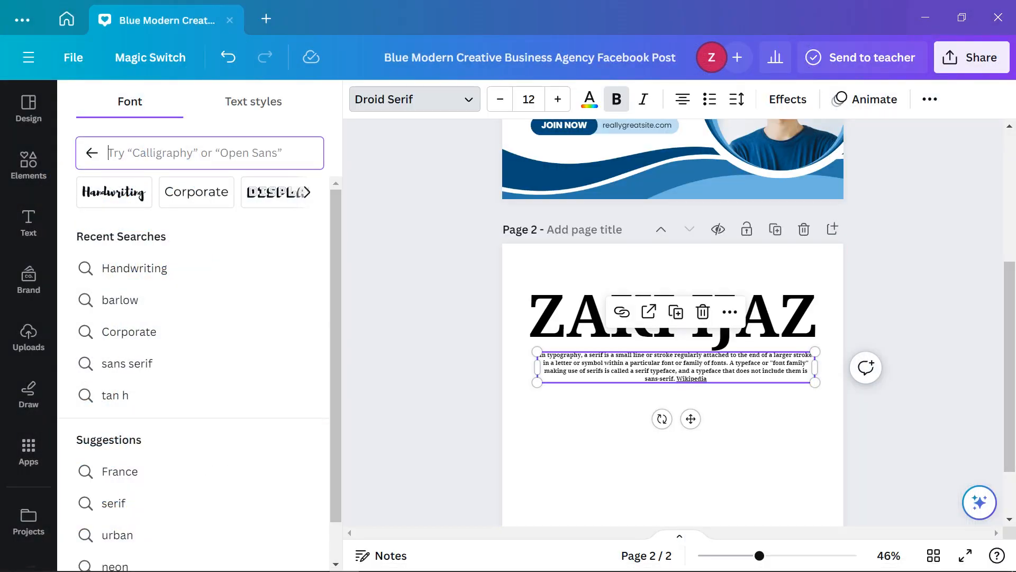
text(sans)
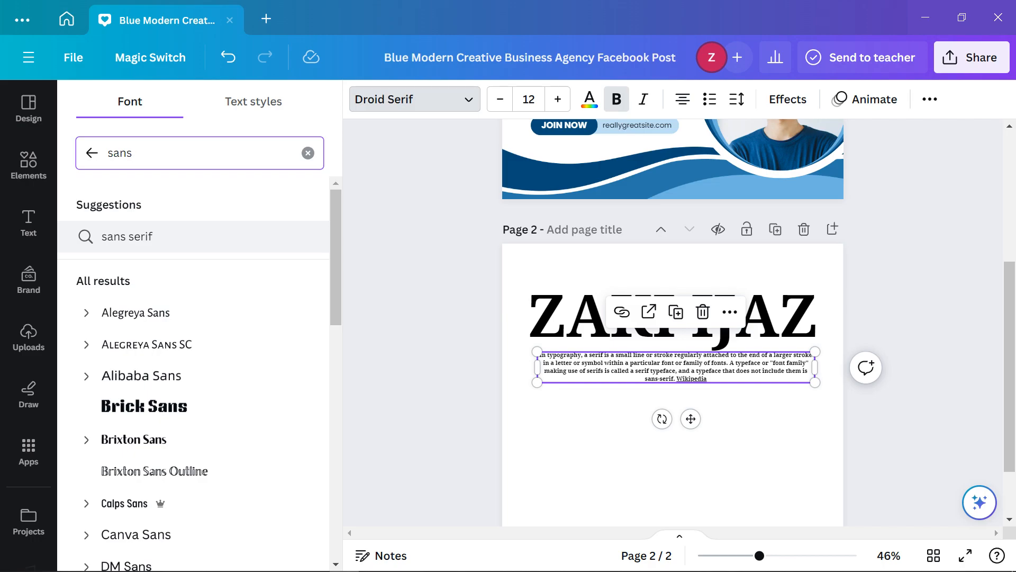
click(169, 314)
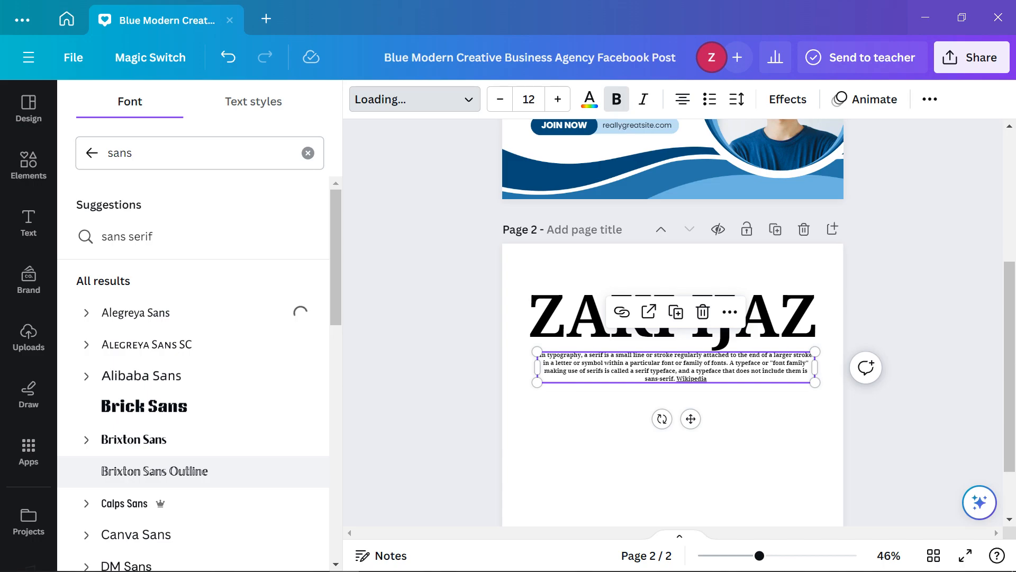
scroll(675, 318, up, 5)
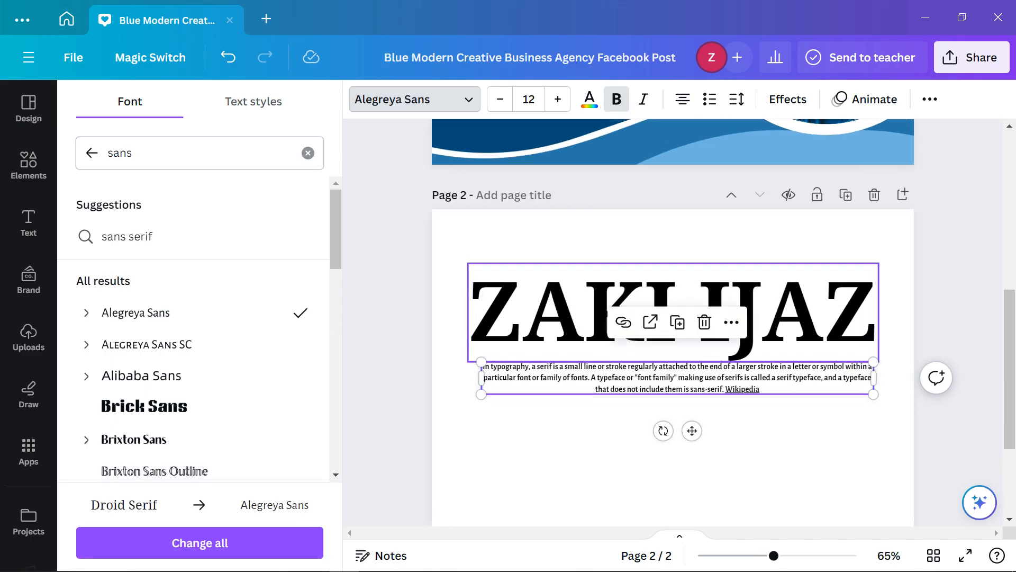
click(609, 450)
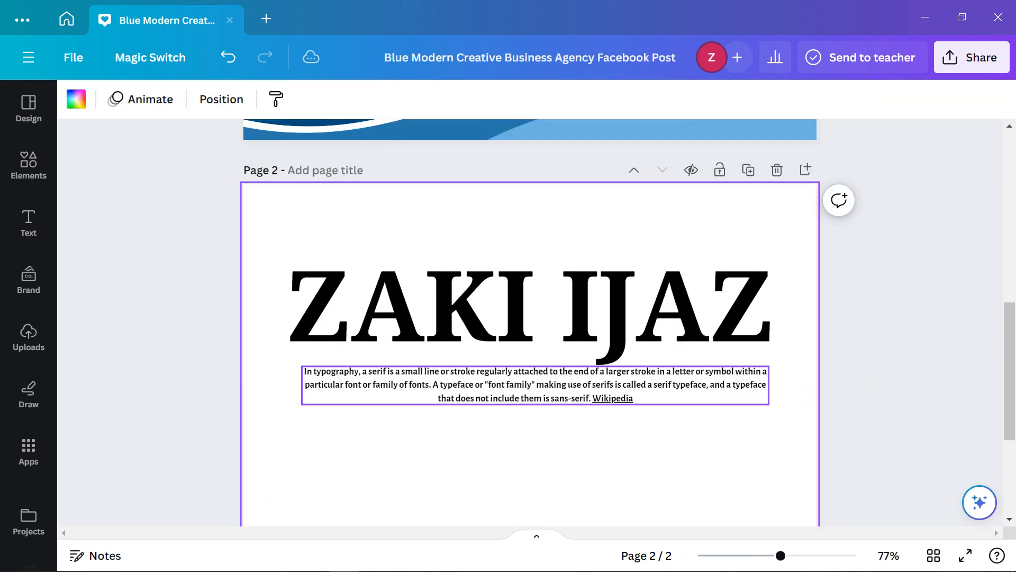
Select the Alegreya Sans definition paragraph on page 2
click(900, 345)
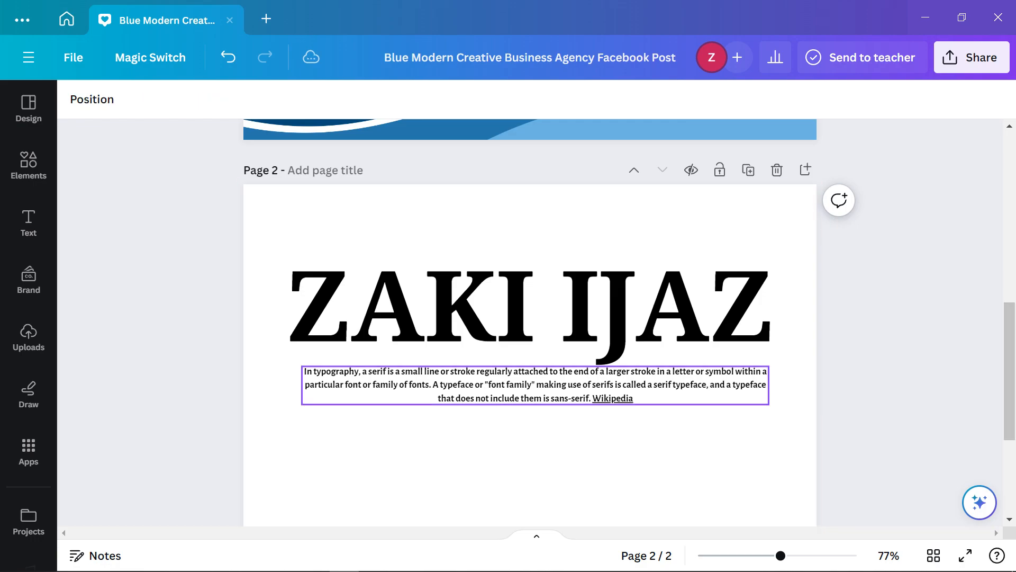
click(535, 386)
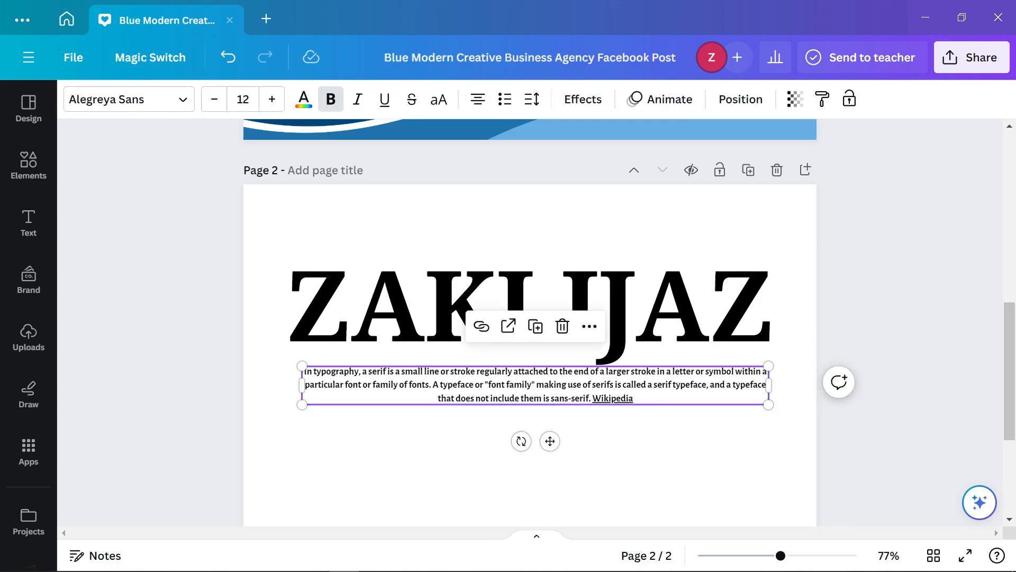
click(900, 360)
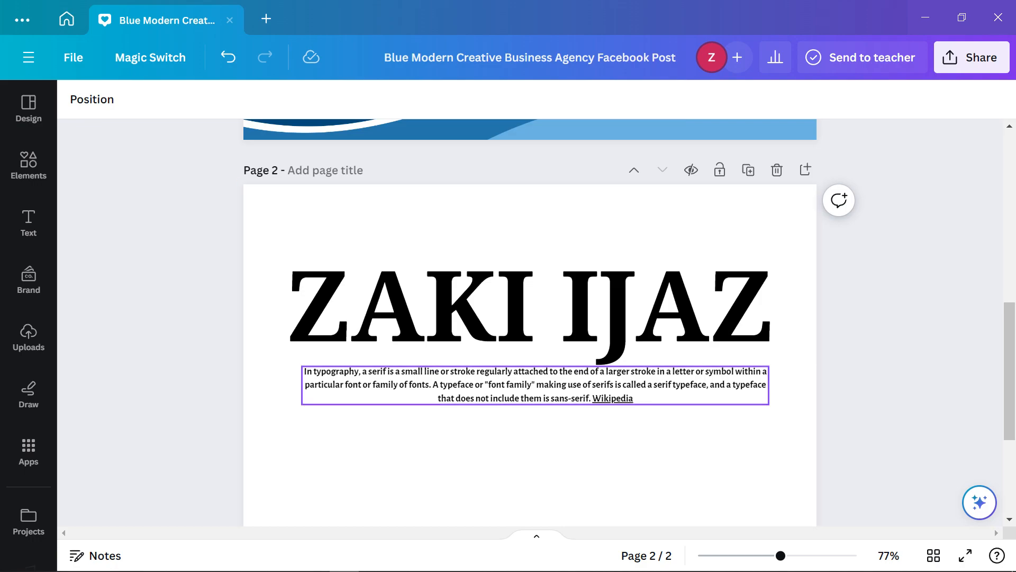
click(582, 385)
click(911, 384)
click(534, 386)
Raise the paragraph's font size step by step to 18, then bring Chrome's font results forward
click(273, 99)
click(273, 99)
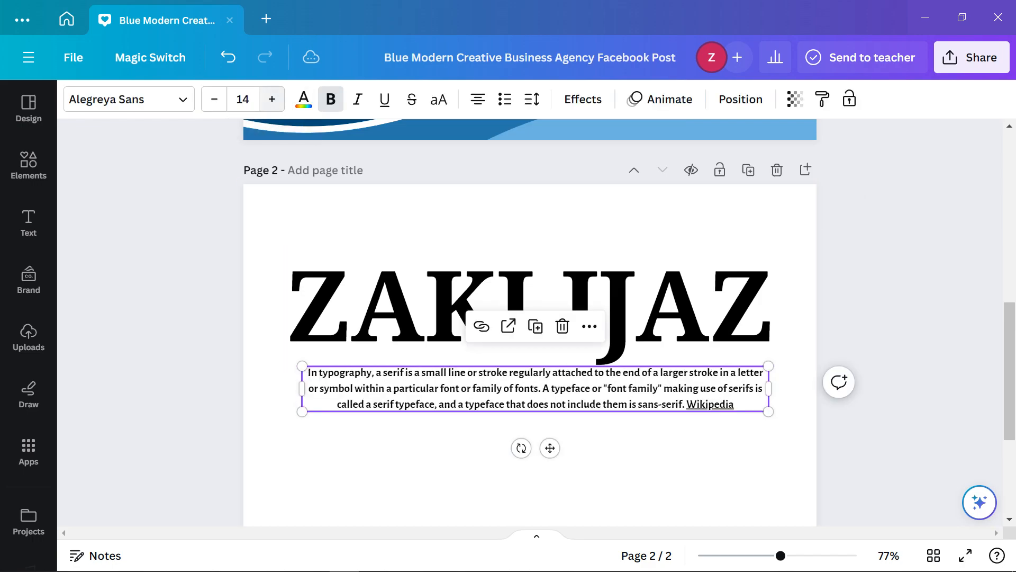
click(272, 99)
click(272, 100)
click(272, 99)
click(272, 99)
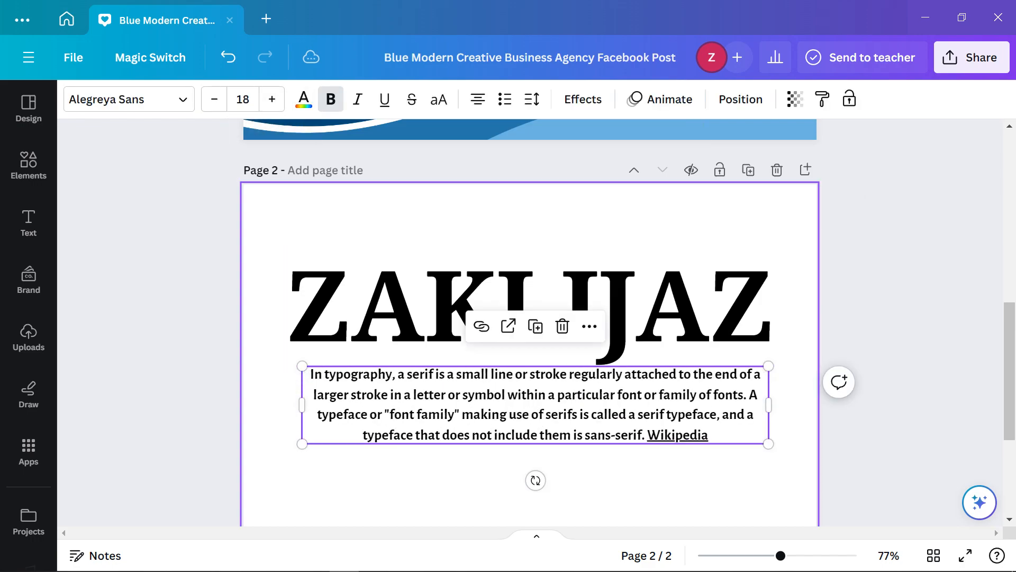
click(900, 395)
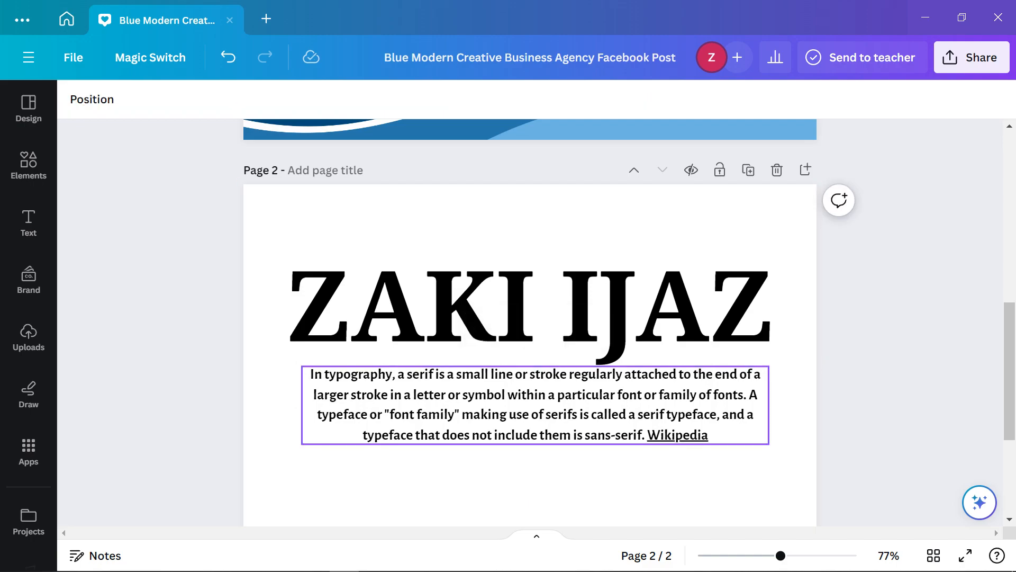
click(536, 405)
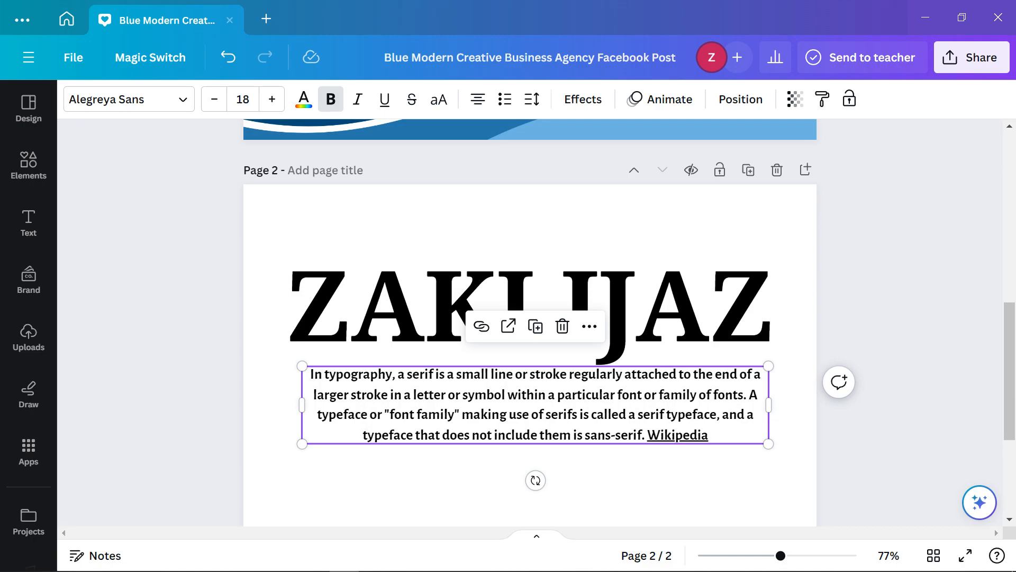
mouse_move(374, 569)
click(224, 559)
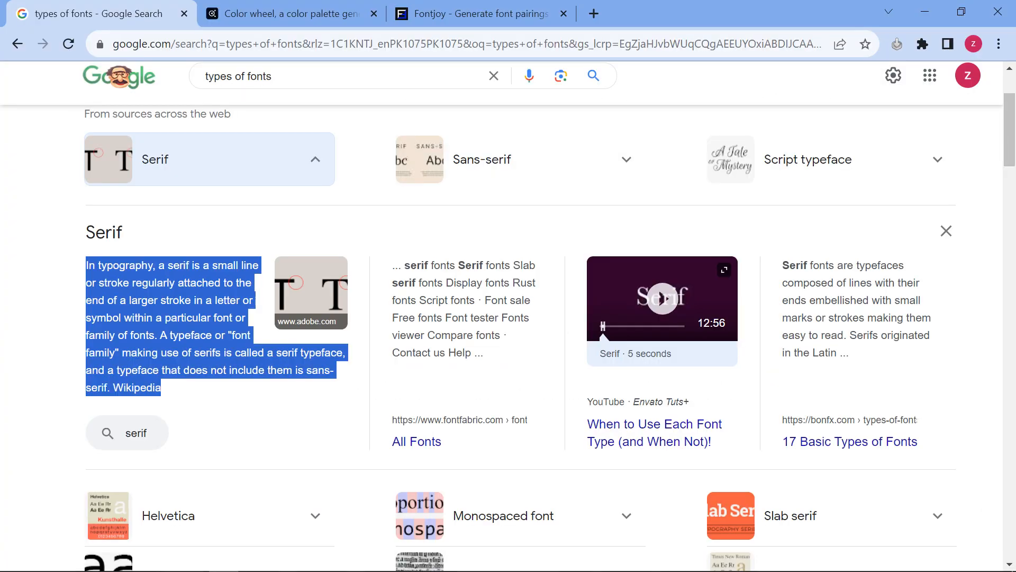
Collapse Google's Serif definition, close the blank Premiere Pro window, and return to Canva
click(316, 159)
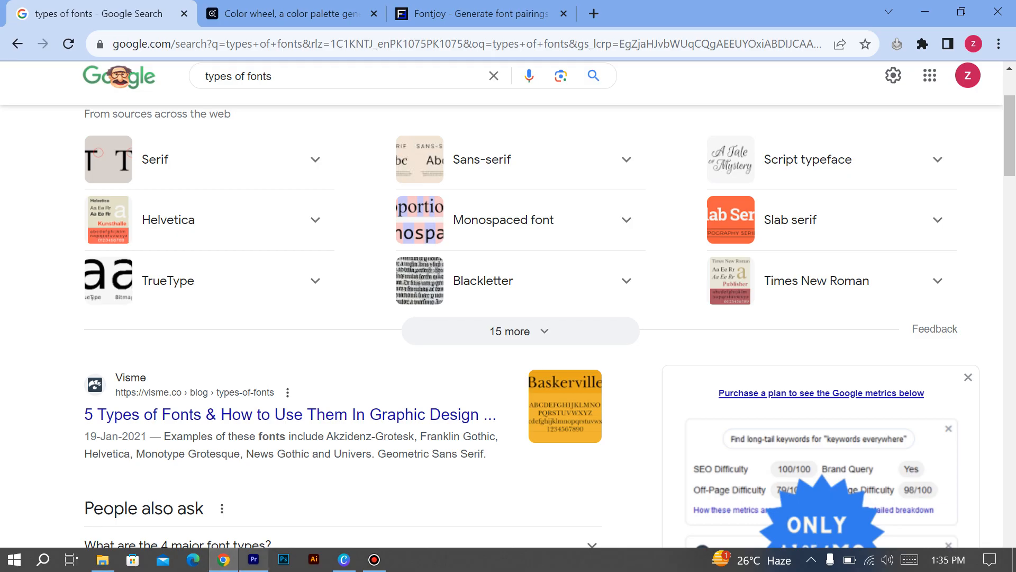
click(254, 559)
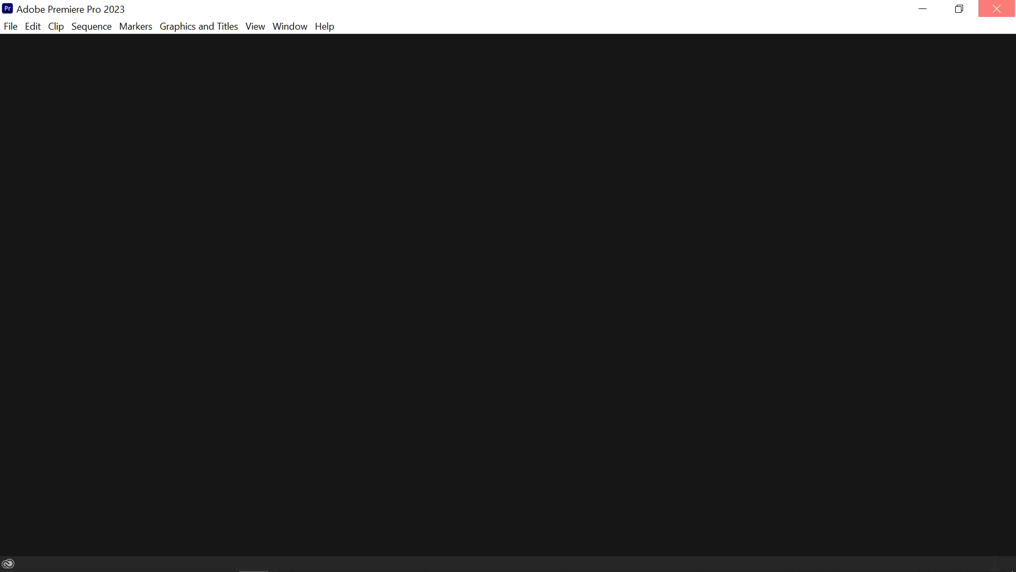
click(996, 9)
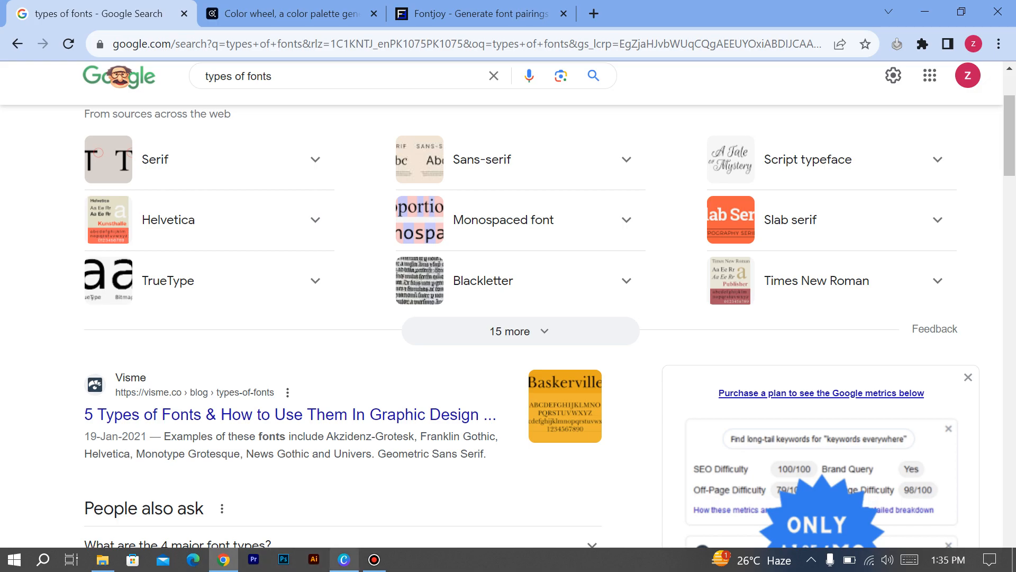
click(344, 559)
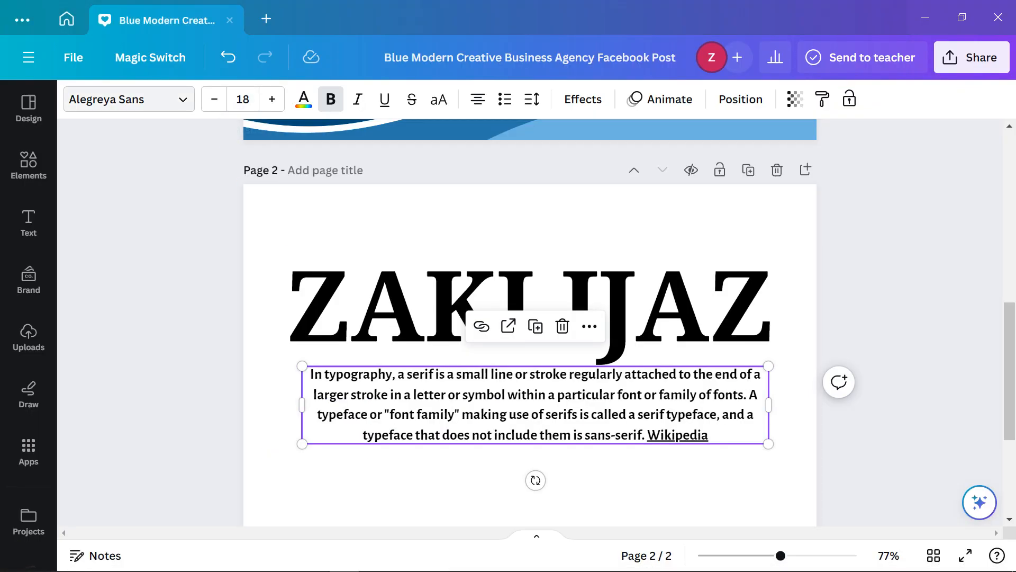
click(423, 305)
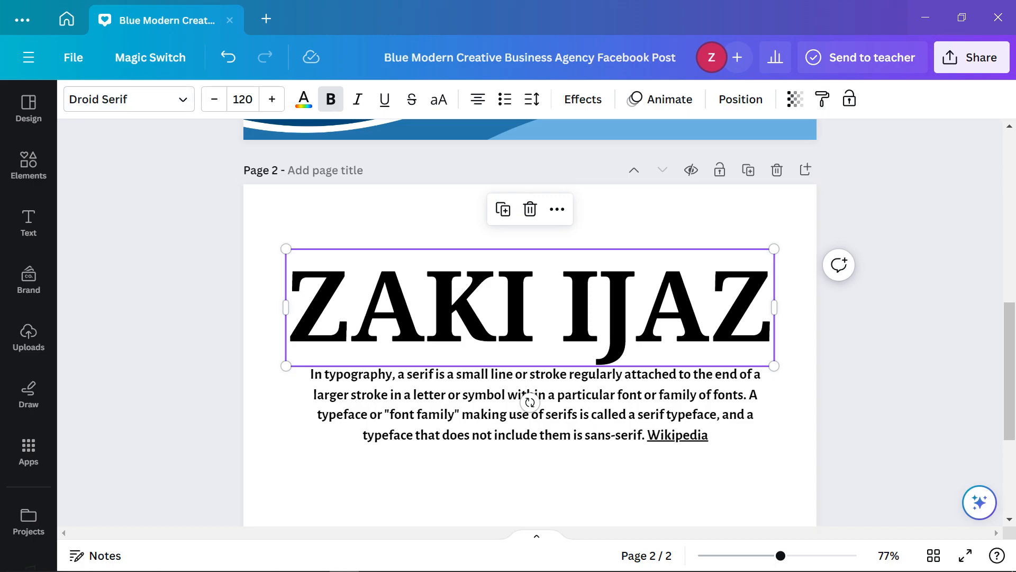
click(425, 307)
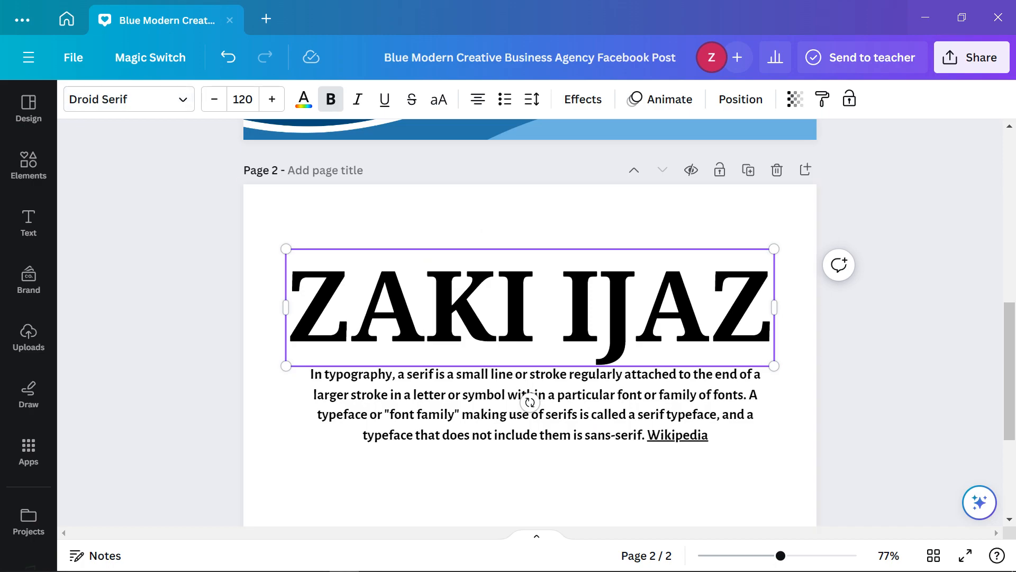
key(Escape)
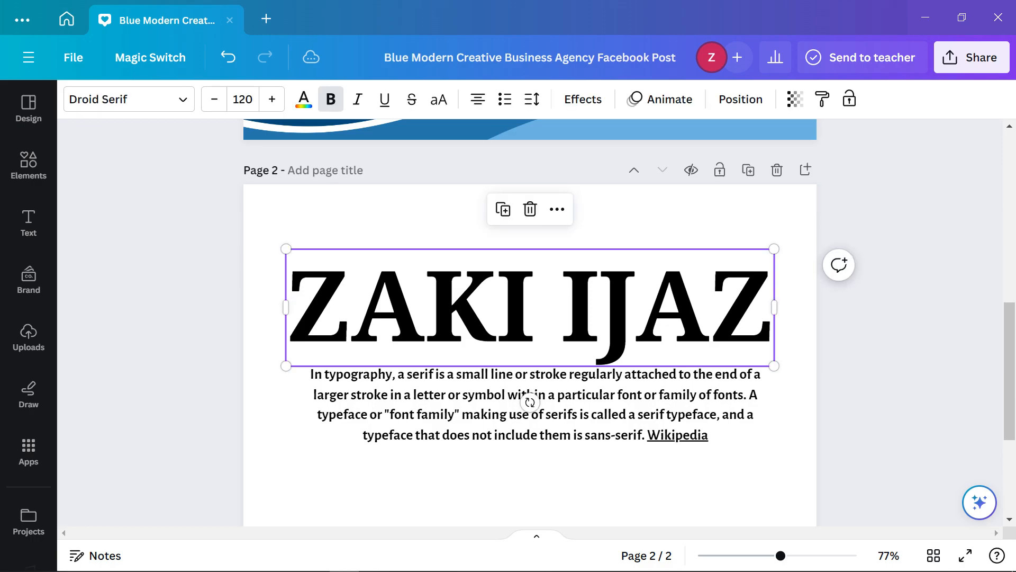
drag(425, 307, 431, 248)
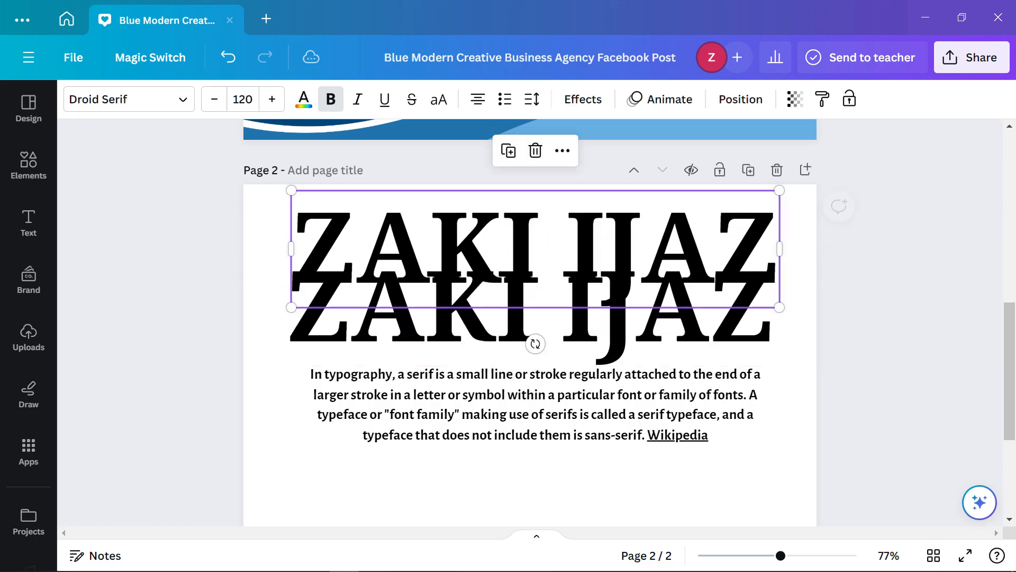
double_click(431, 248)
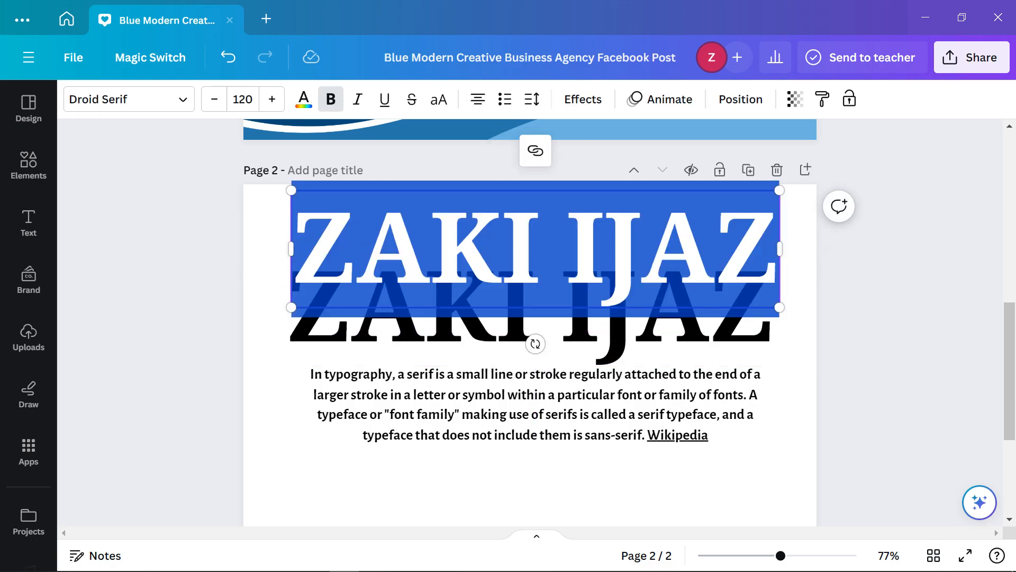
click(243, 99)
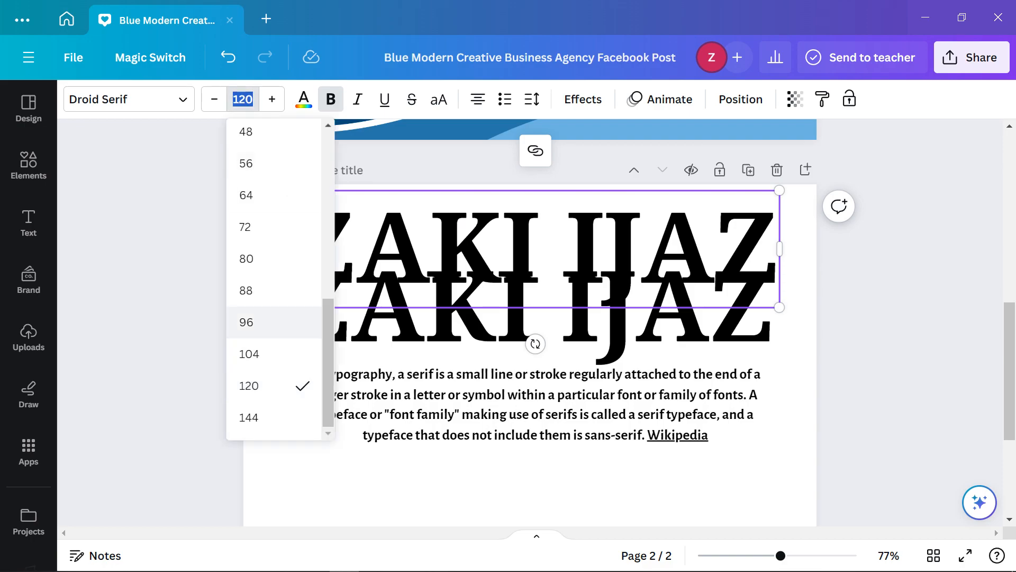
click(247, 258)
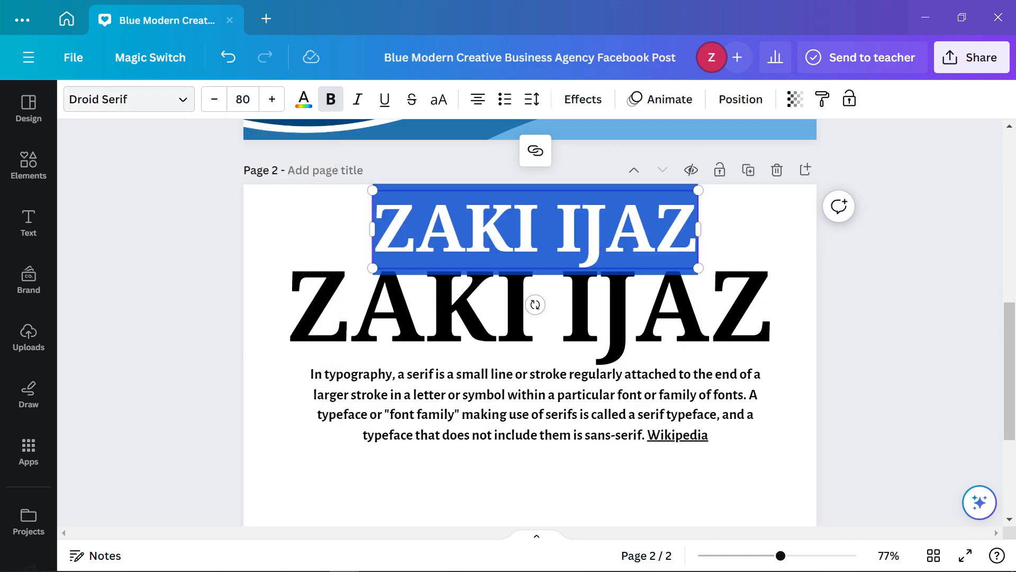
click(129, 99)
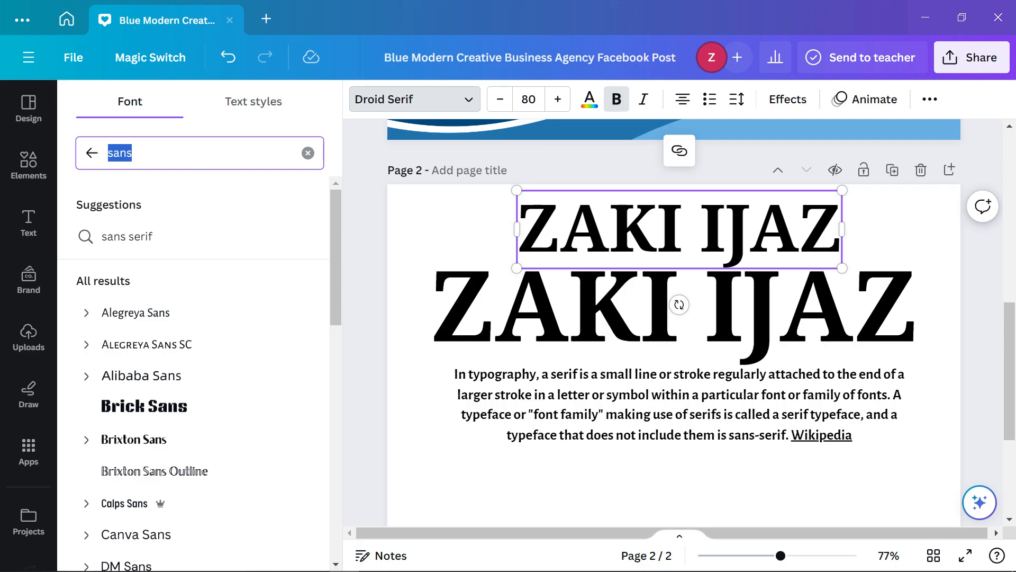
text(script)
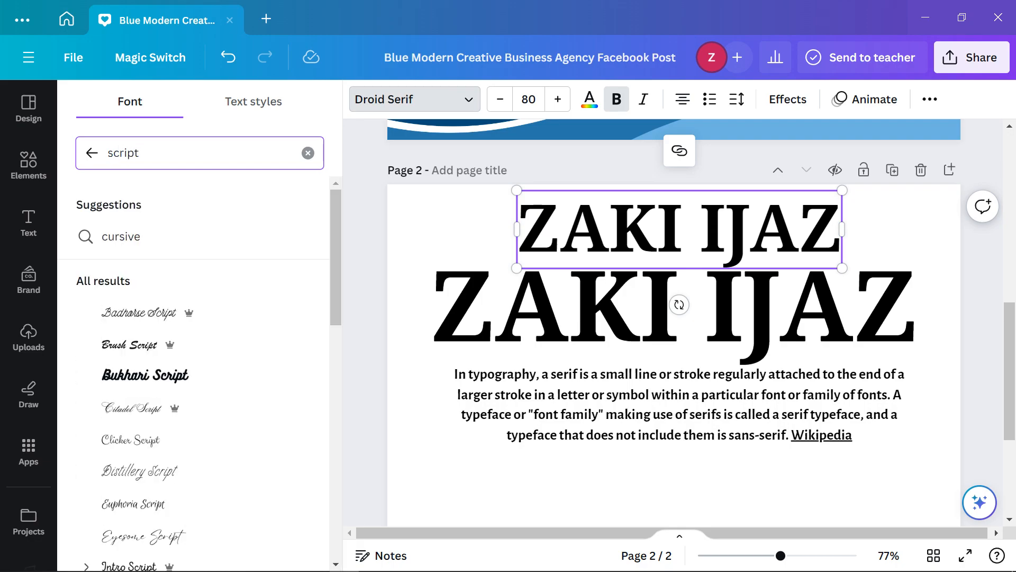
click(159, 439)
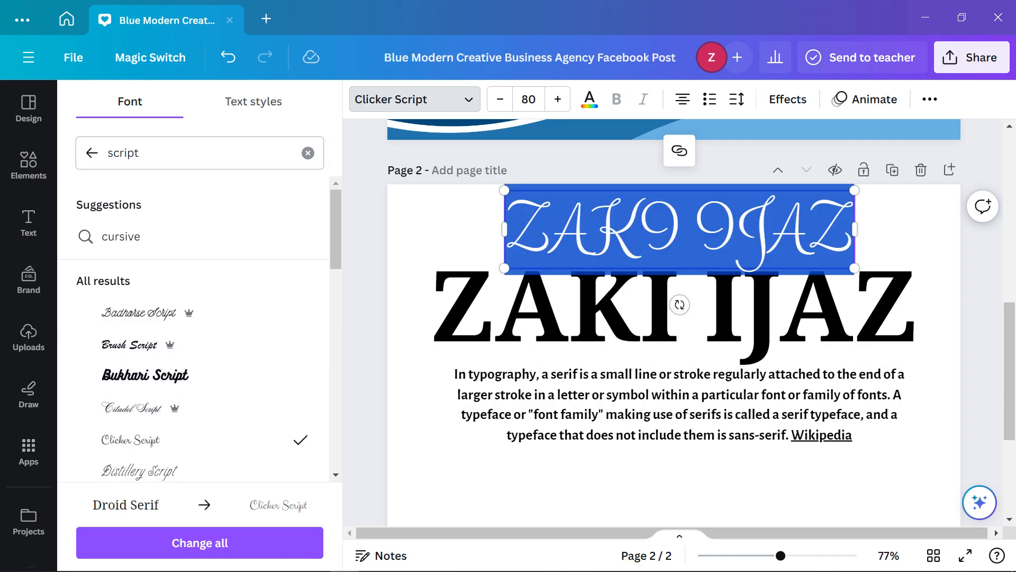
click(845, 229)
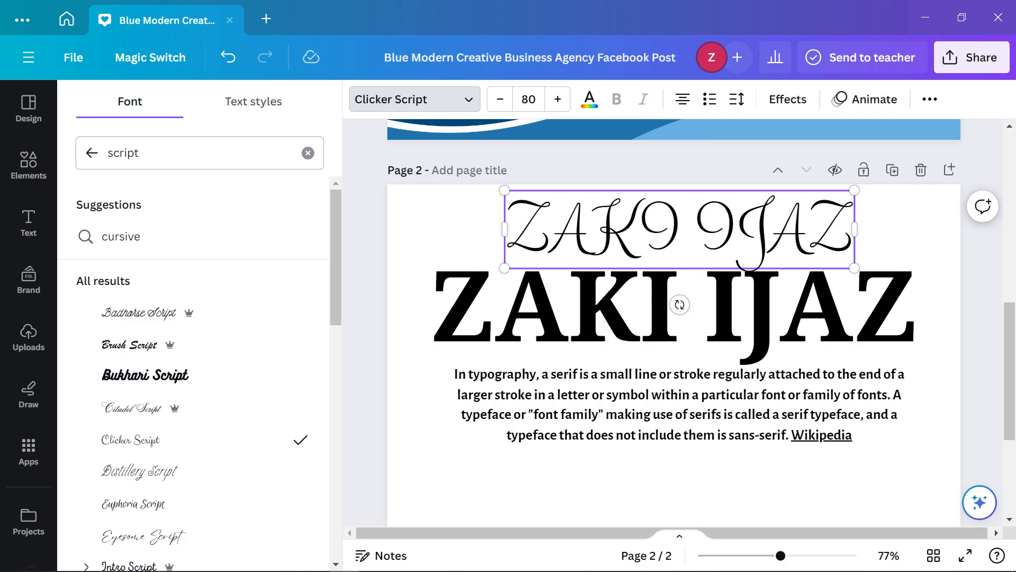
click(361, 229)
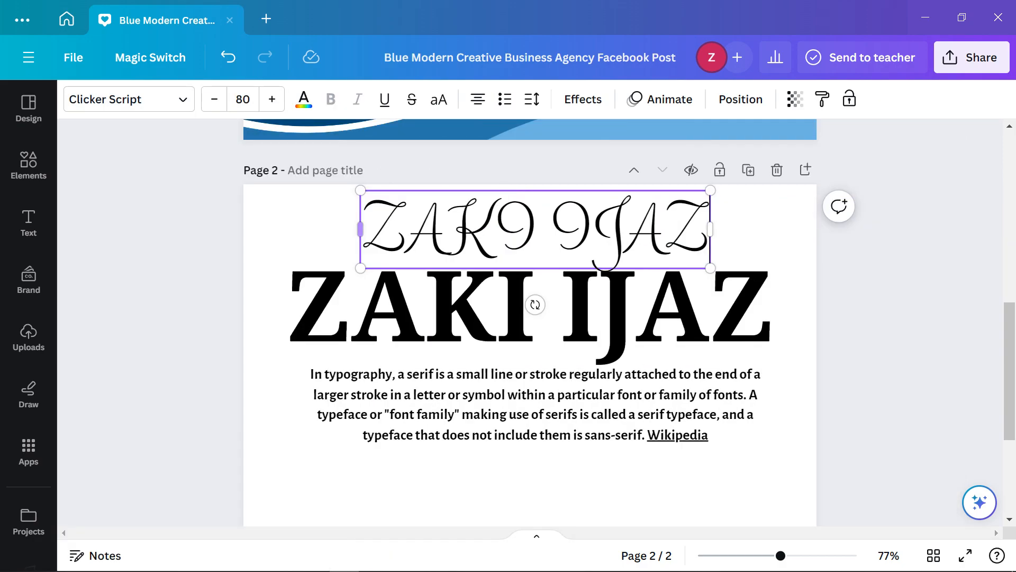
Set the serif-definition paragraph to Badhorse Script from the script font results
click(870, 259)
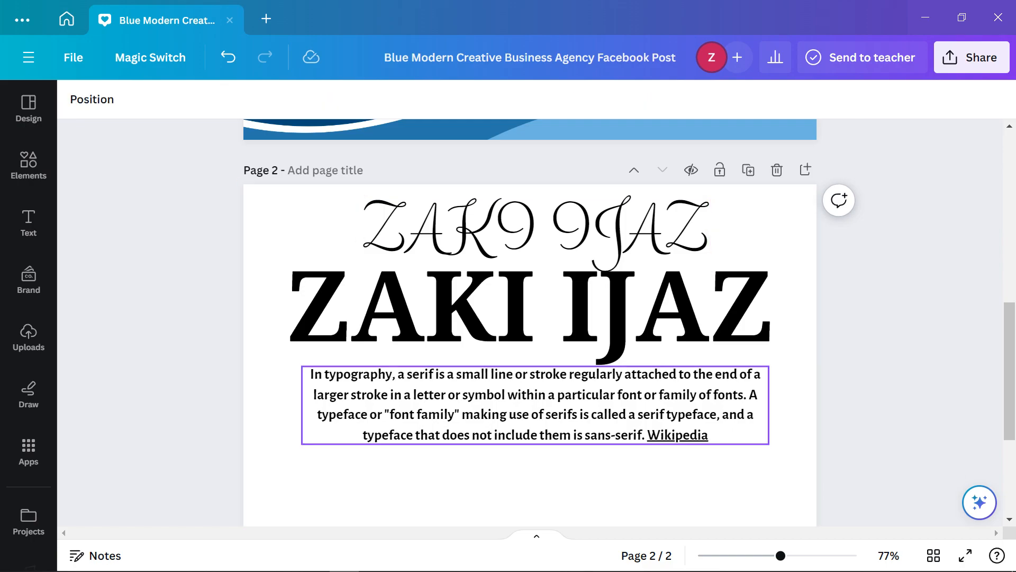
click(529, 308)
click(466, 228)
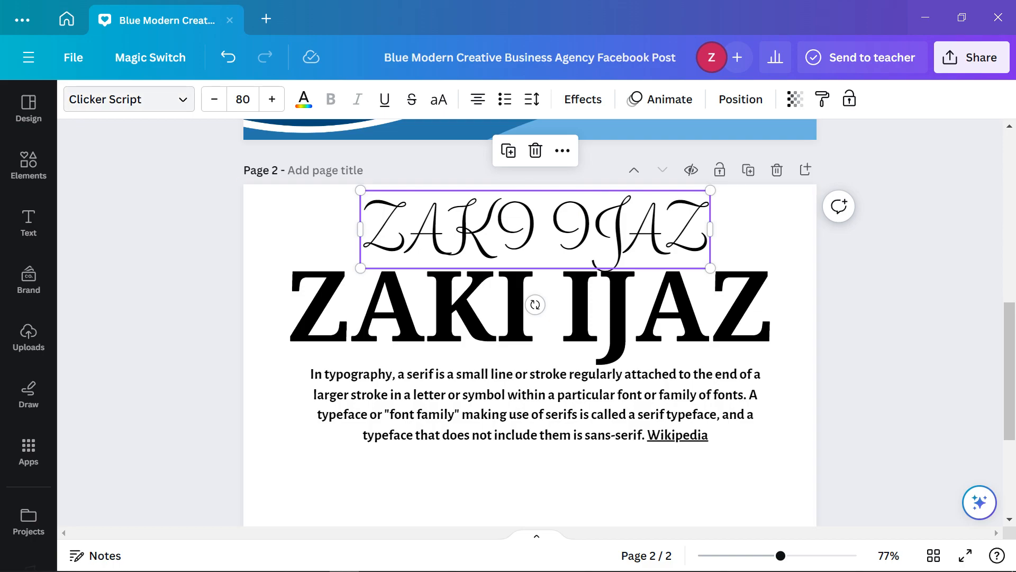
click(519, 230)
click(508, 405)
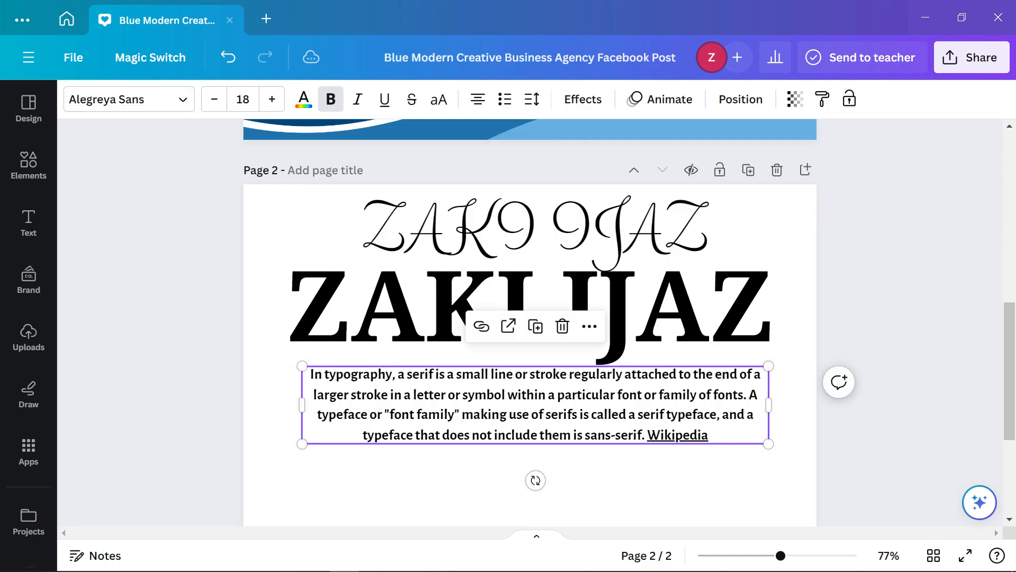
click(129, 99)
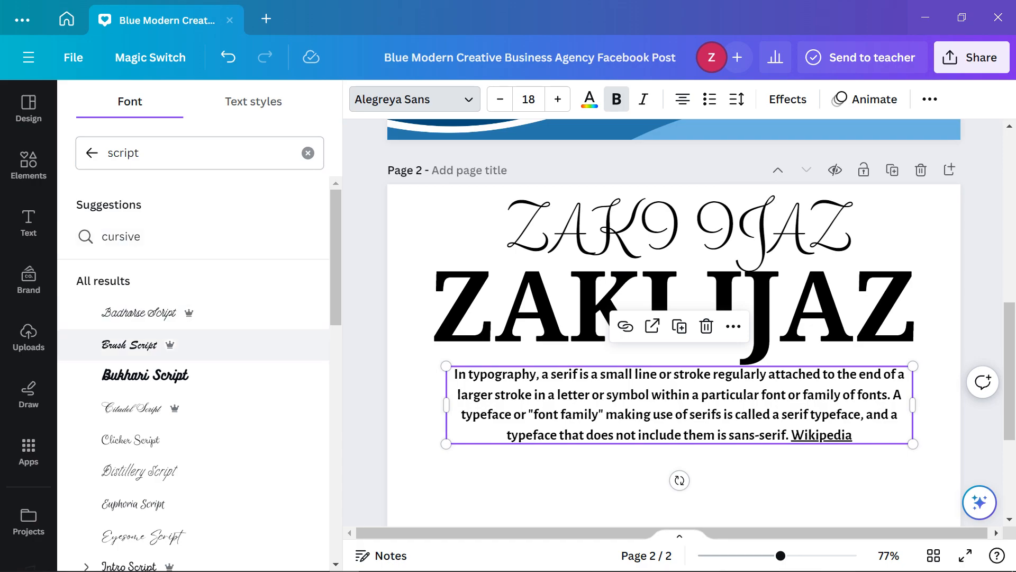
click(139, 313)
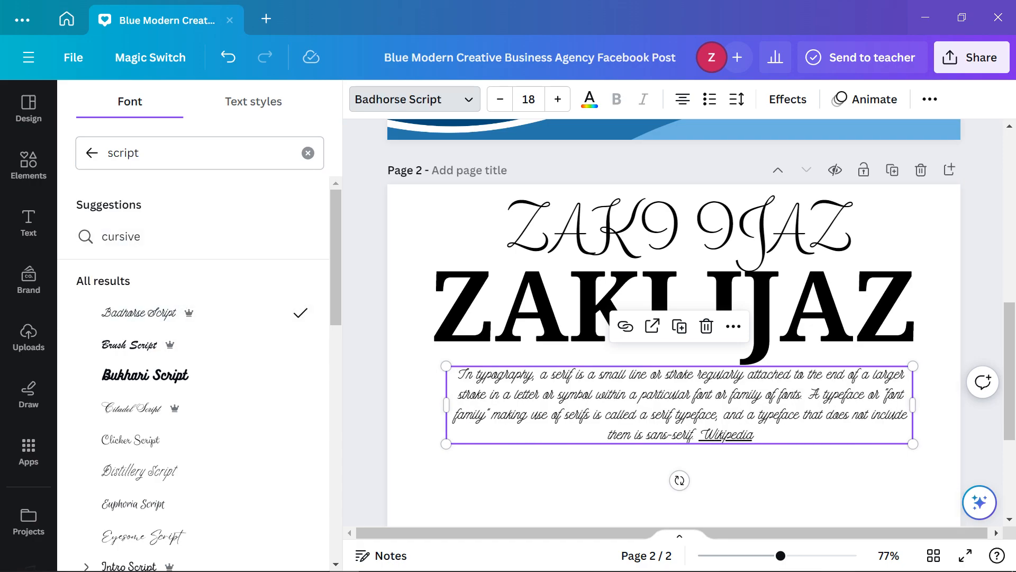
click(414, 99)
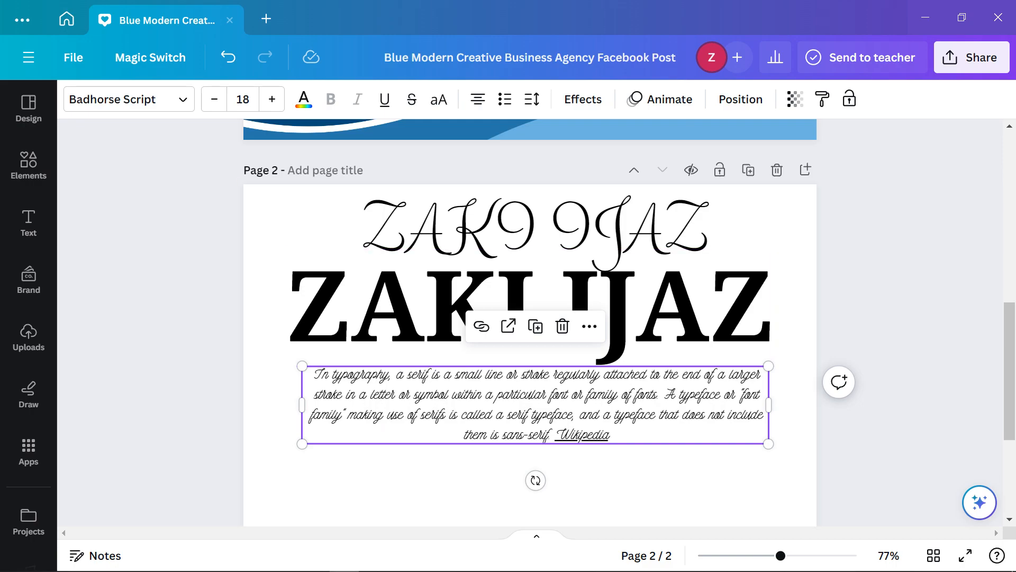
key(Escape)
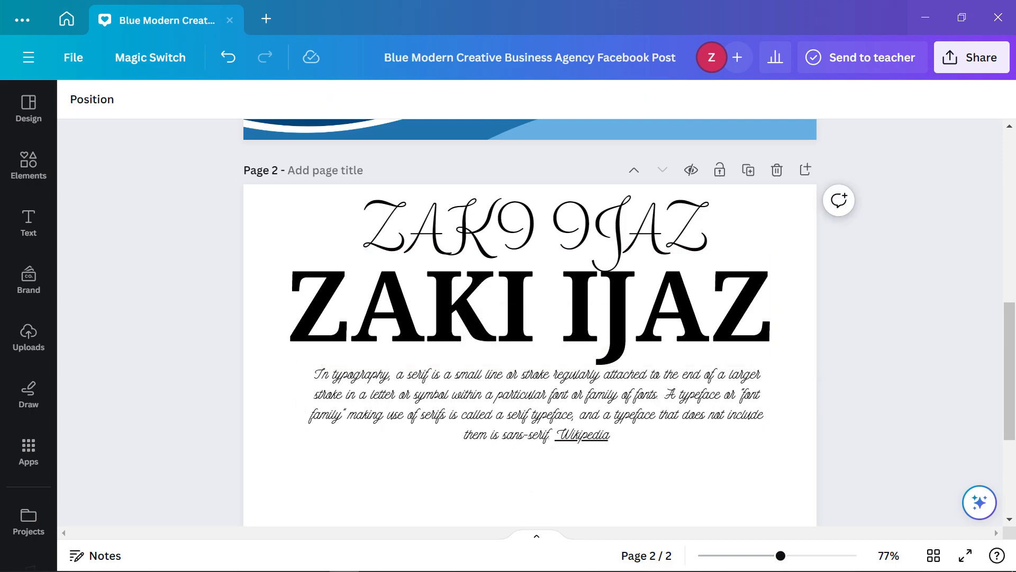
click(535, 405)
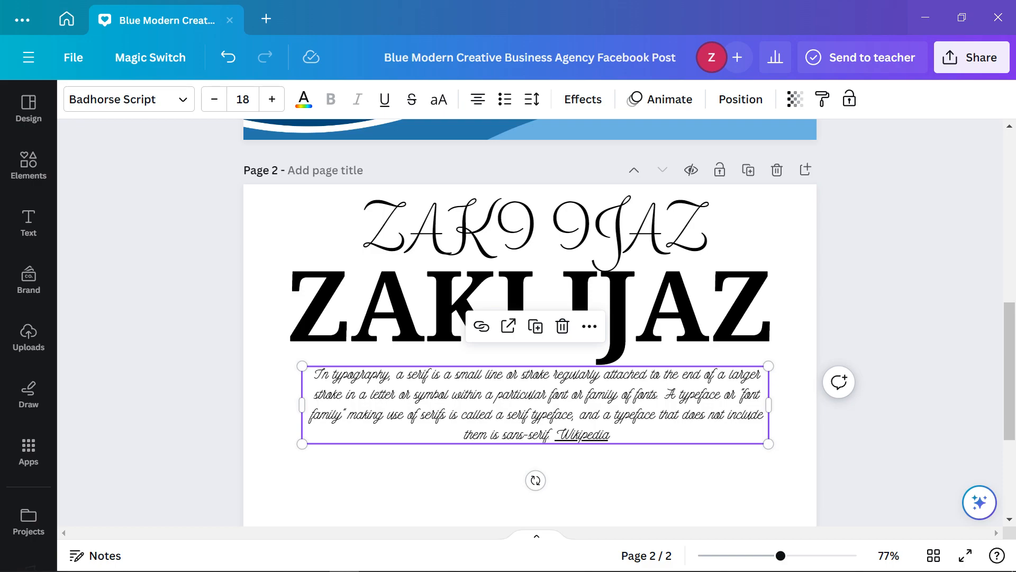
scroll(535, 405, up, 2)
scroll(535, 405, down, 3)
scroll(535, 405, up, 2)
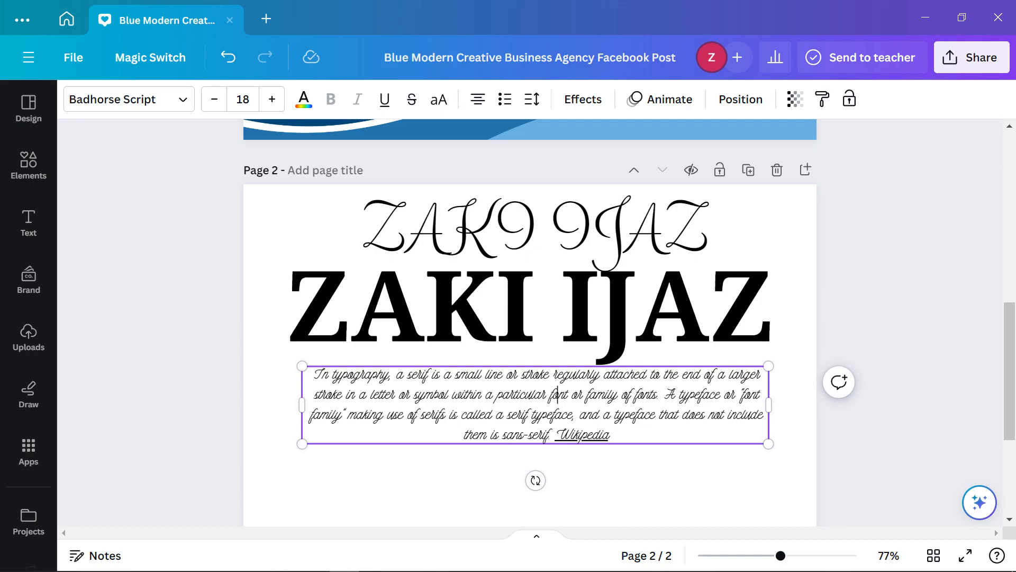
click(912, 328)
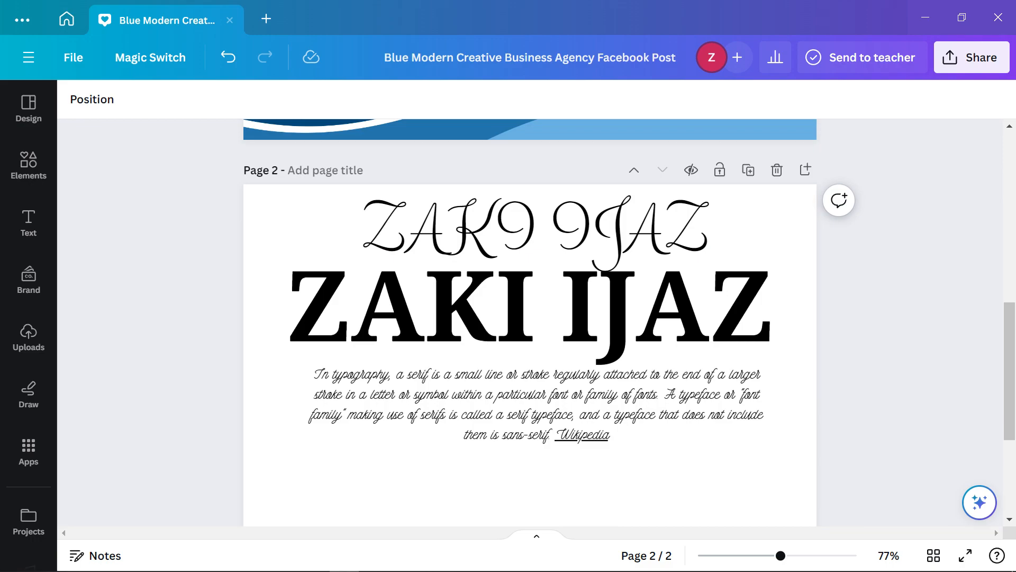
click(535, 404)
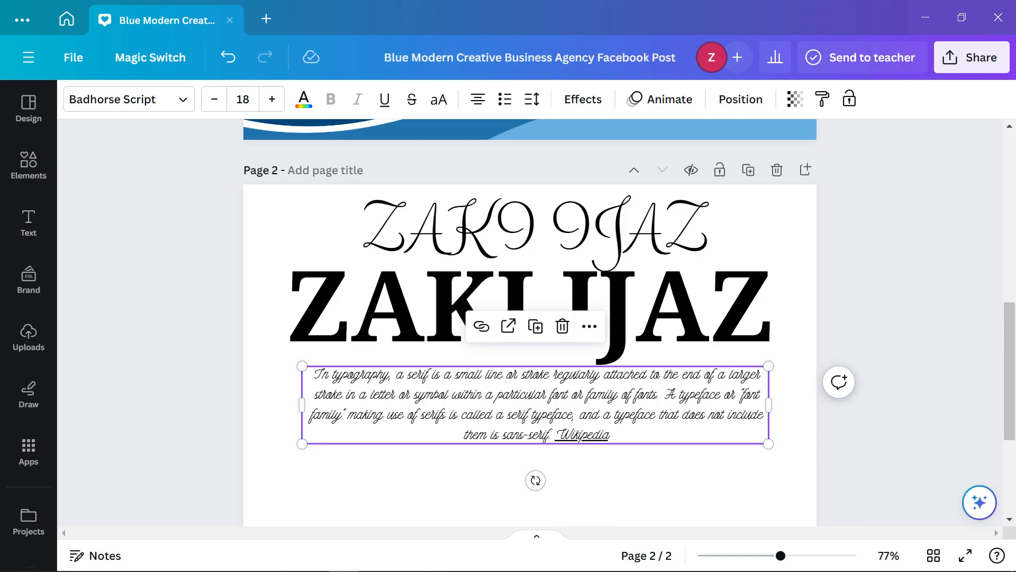
click(535, 230)
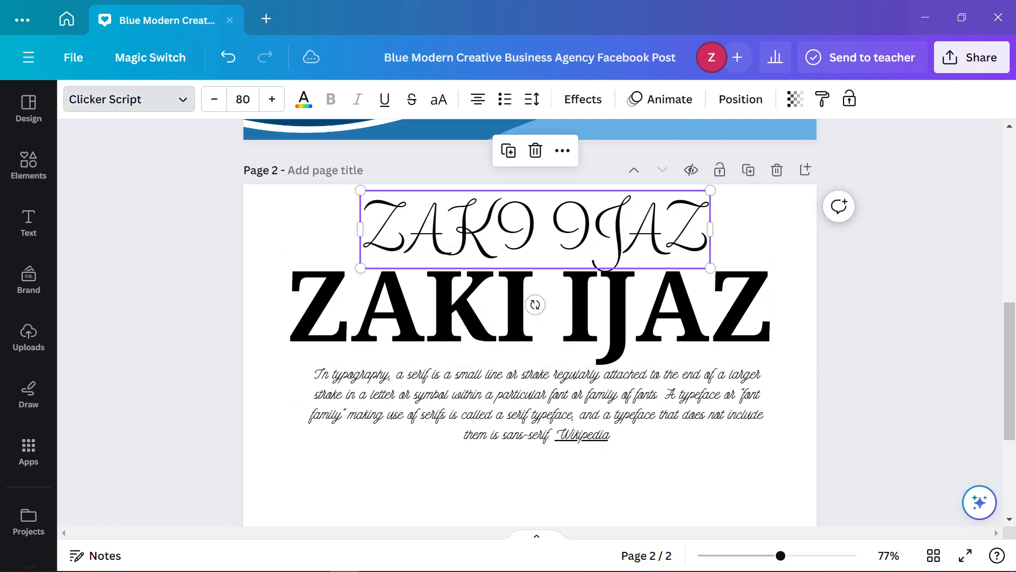
Try Larios and Kaushan Script on the upper heading, settling on Shadow Script
click(128, 99)
scroll(159, 424, down, 2)
scroll(159, 431, down, 3)
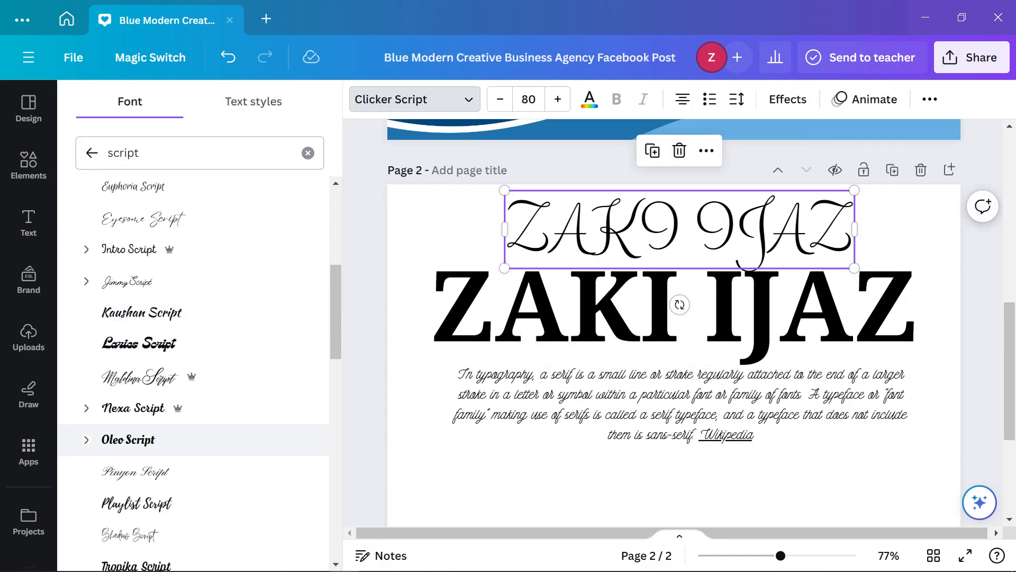
click(140, 345)
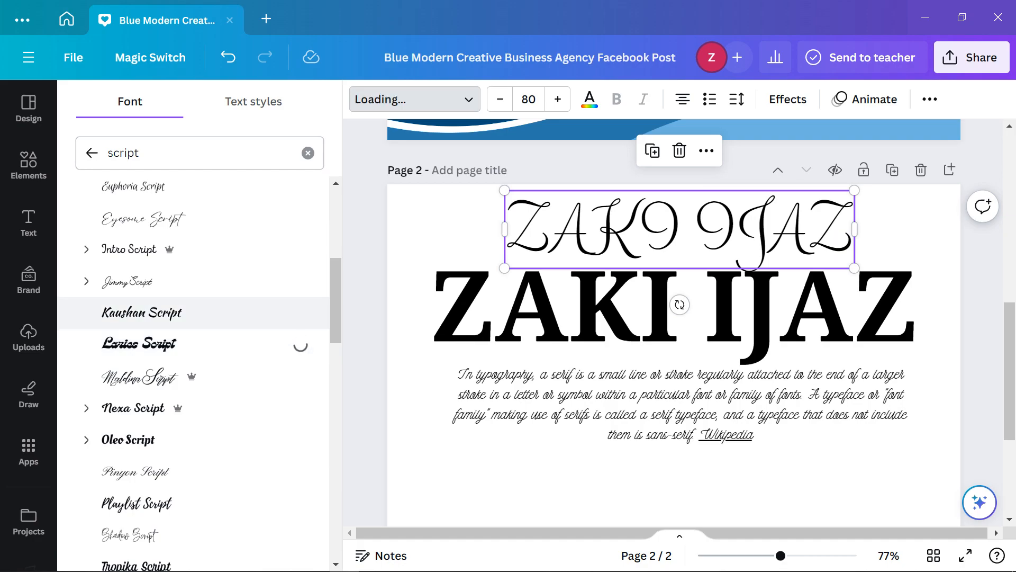
click(141, 312)
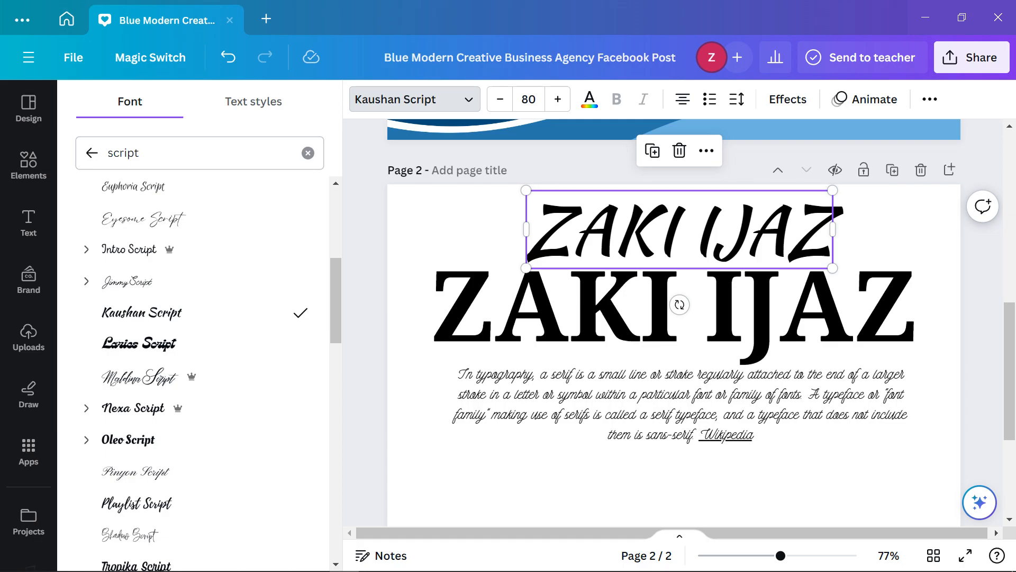
scroll(158, 376, down, 3)
click(130, 376)
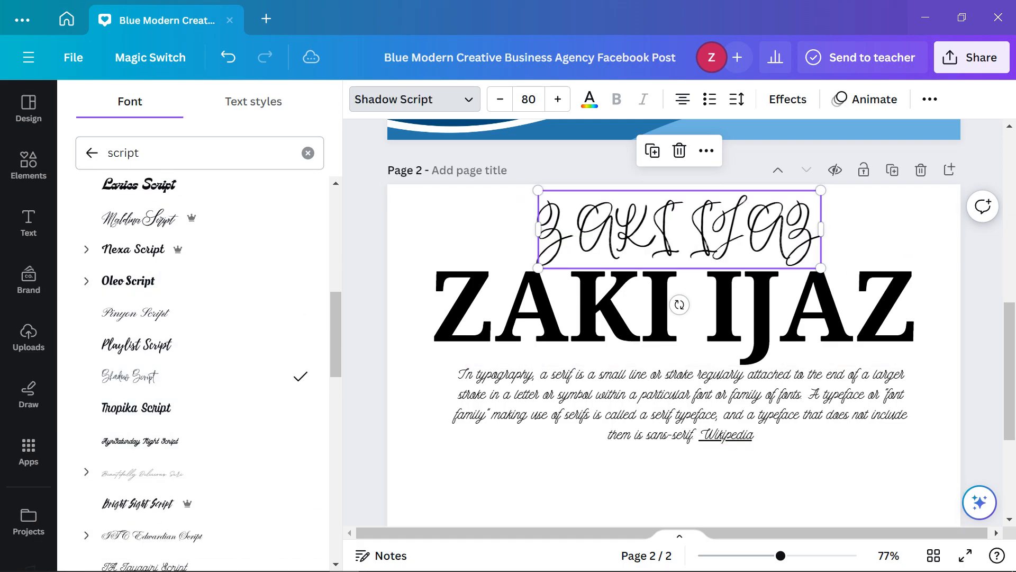
click(415, 100)
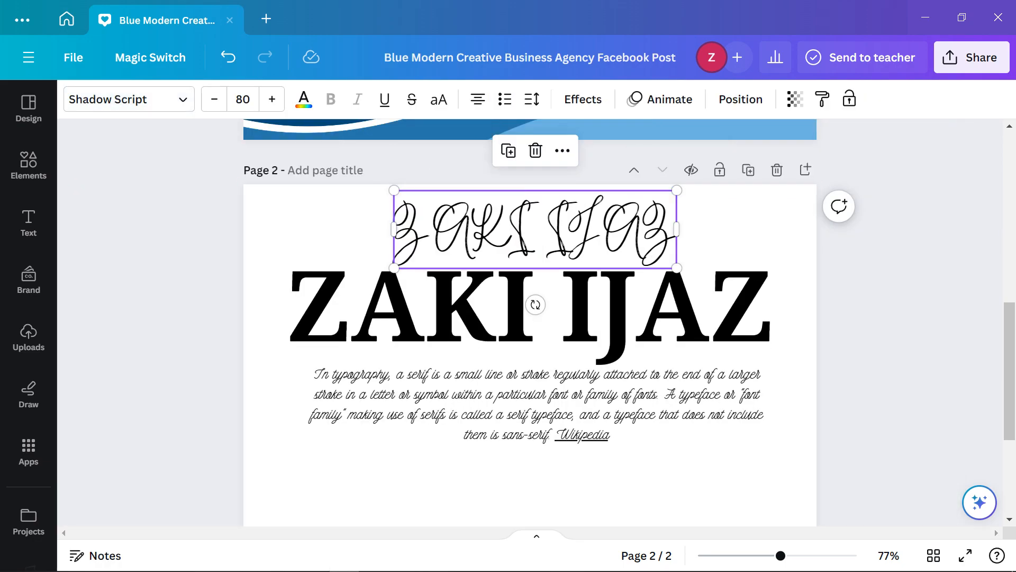
click(224, 566)
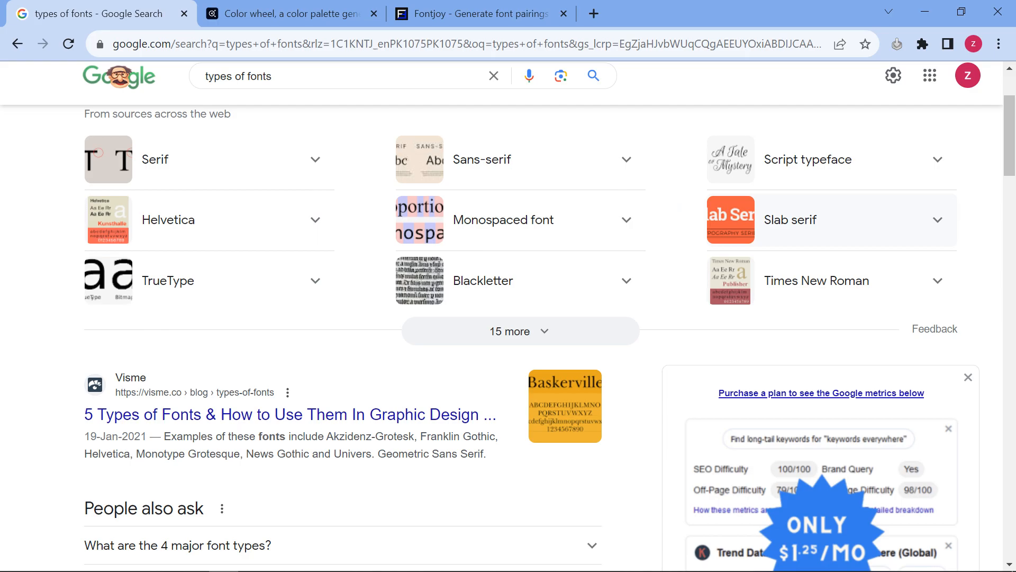
Close Chrome's types-of-fonts tab, glance at Fontjoy, and return to the Canva design
scroll(508, 316, up, 2)
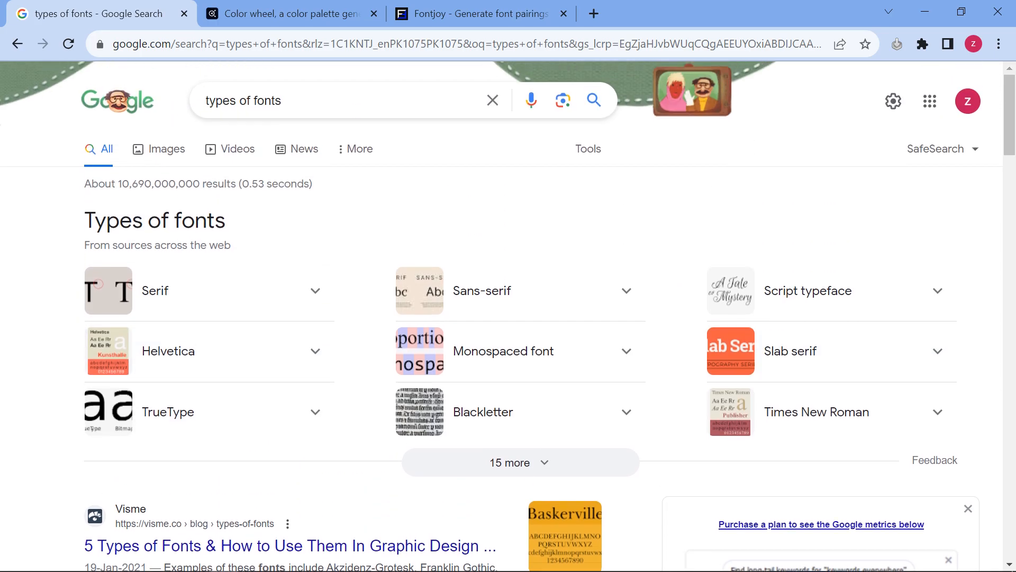
click(184, 14)
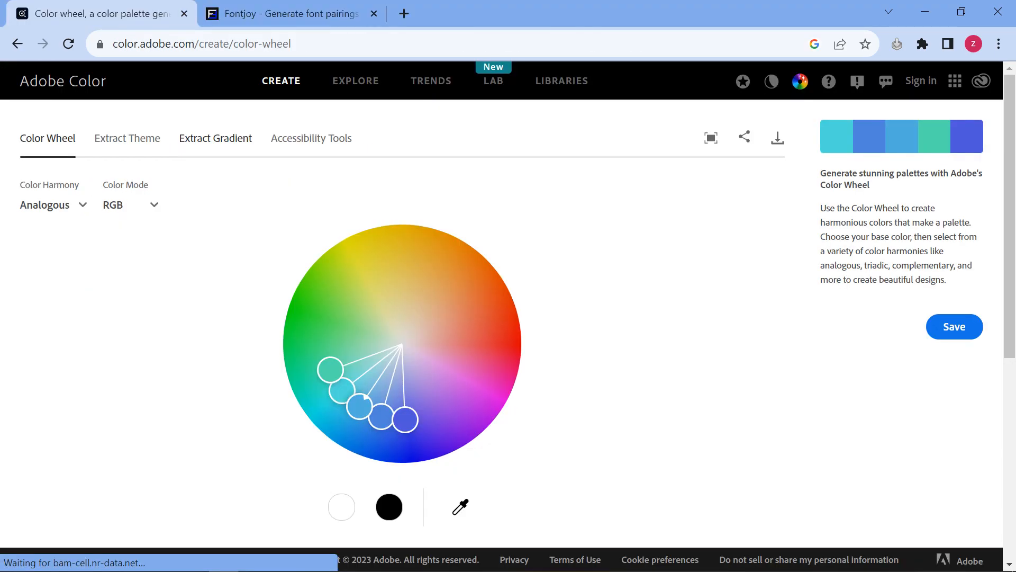
click(286, 14)
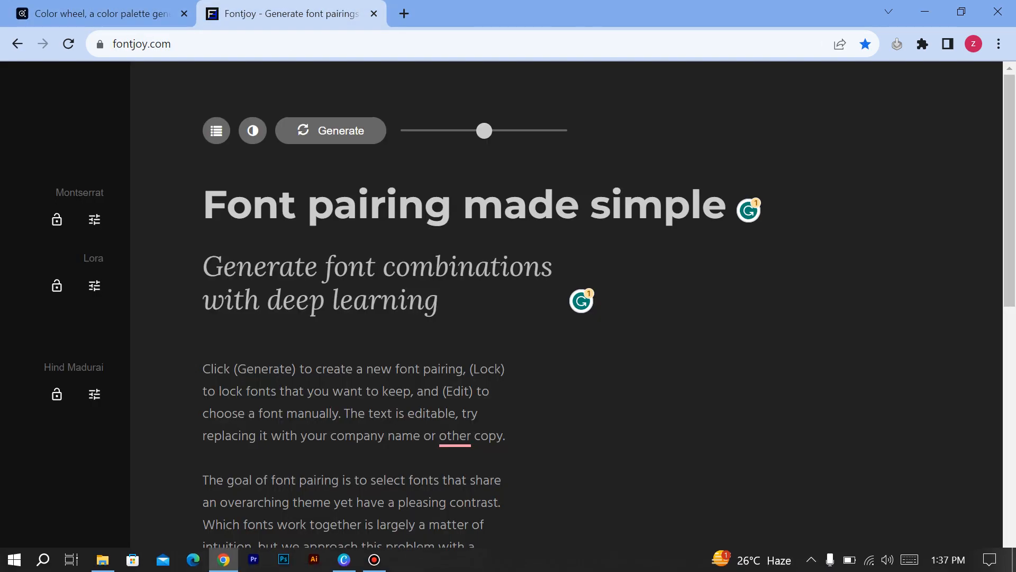
click(344, 559)
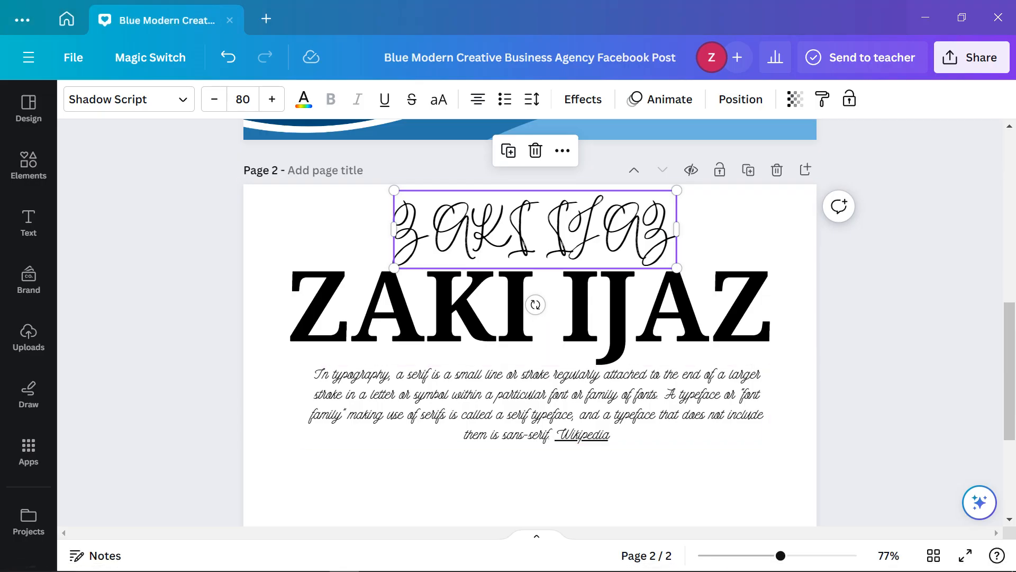
double_click(536, 230)
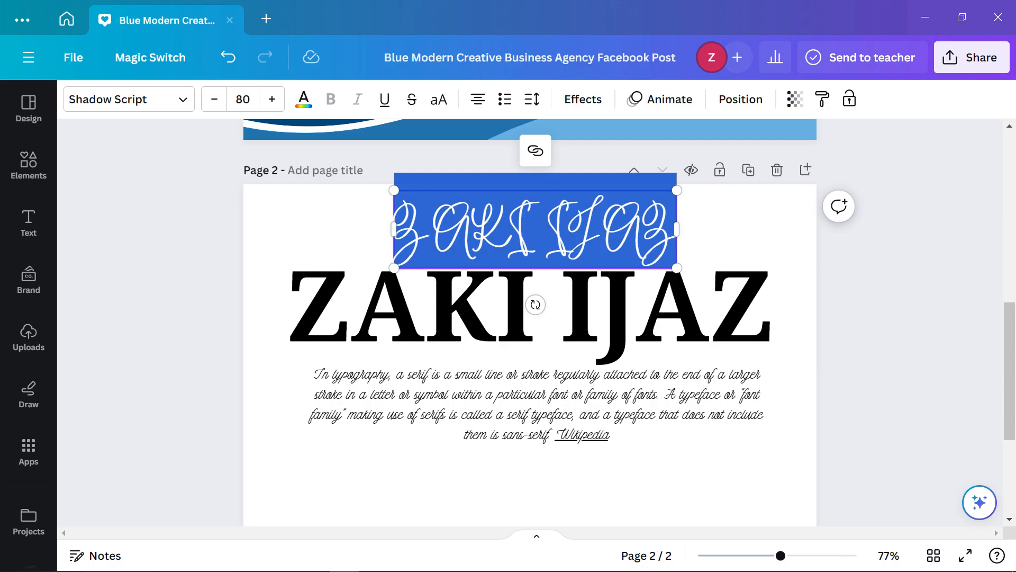
key(BackSpace)
click(461, 313)
drag(461, 312, 461, 278)
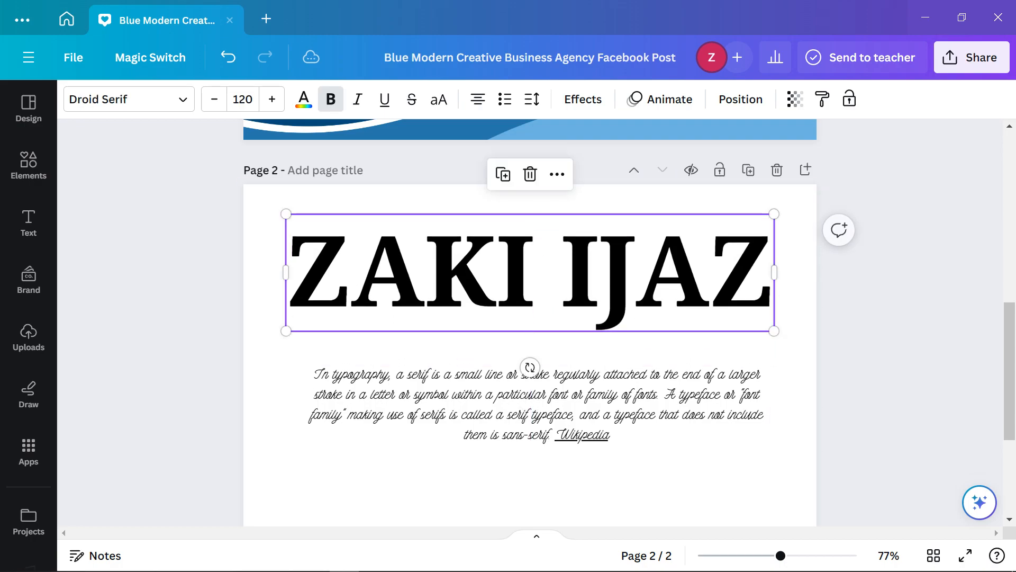
click(503, 398)
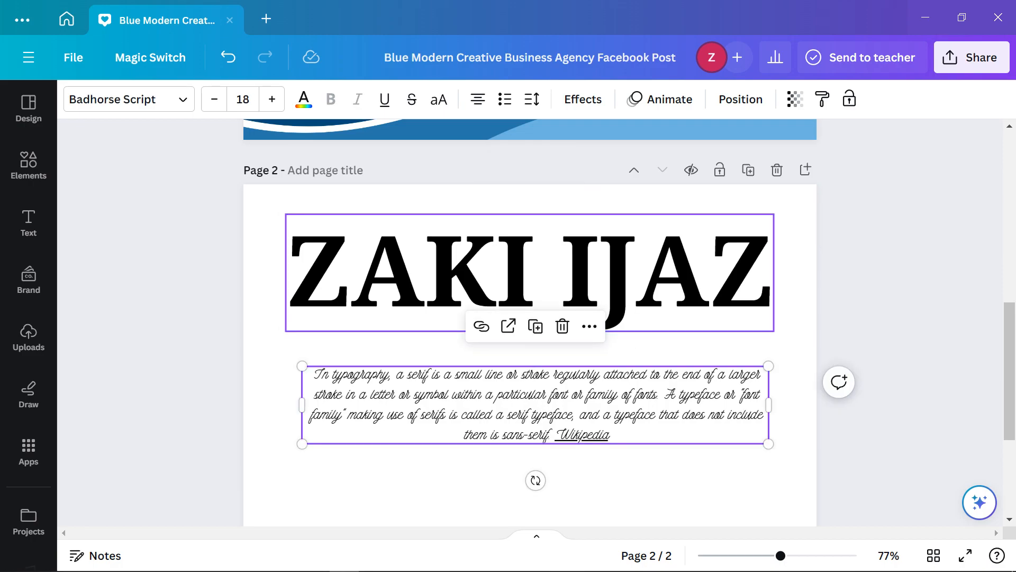
Search Google for 'font pairing generator' in a new Chrome tab
click(224, 560)
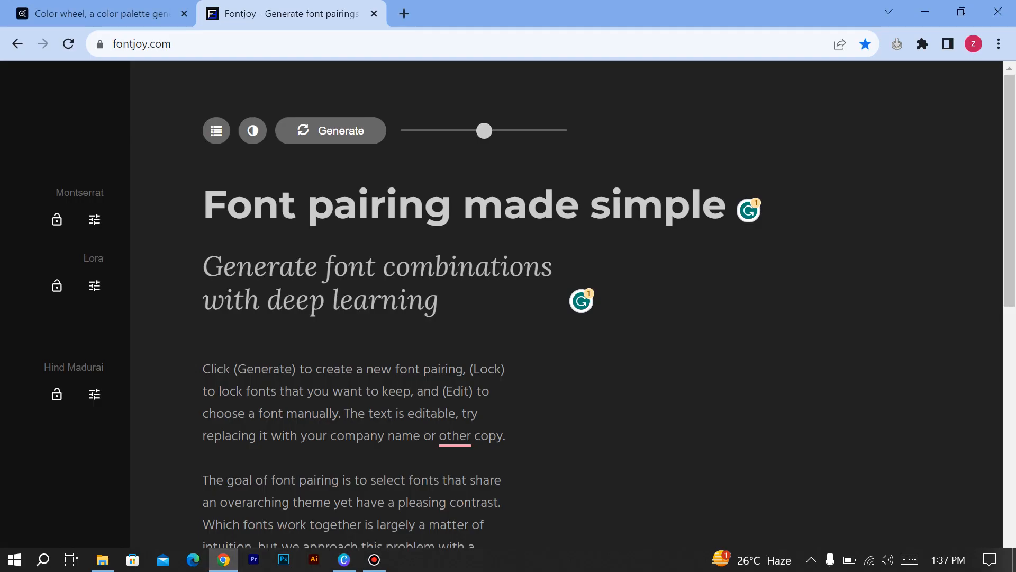
click(142, 44)
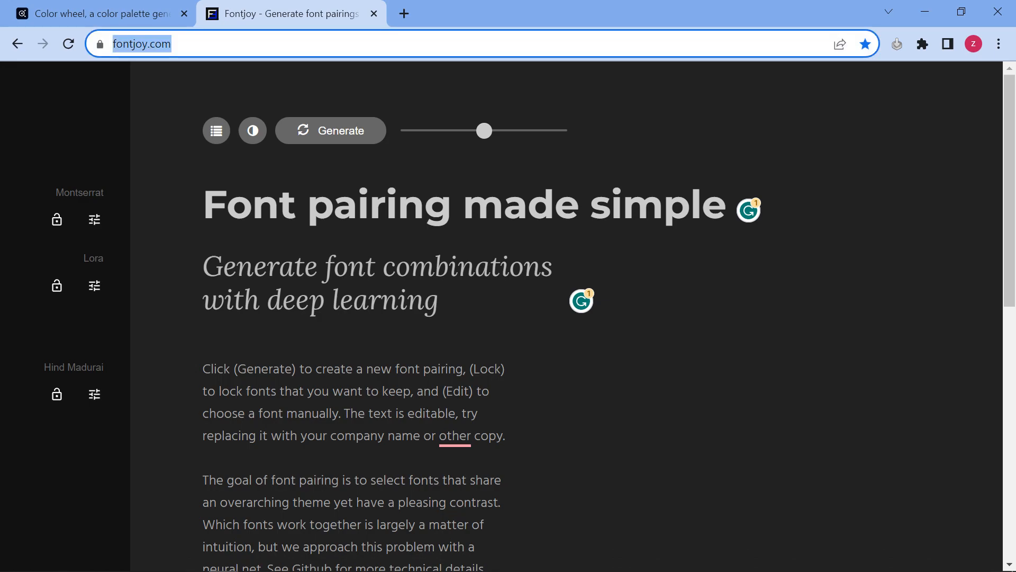
key(Escape)
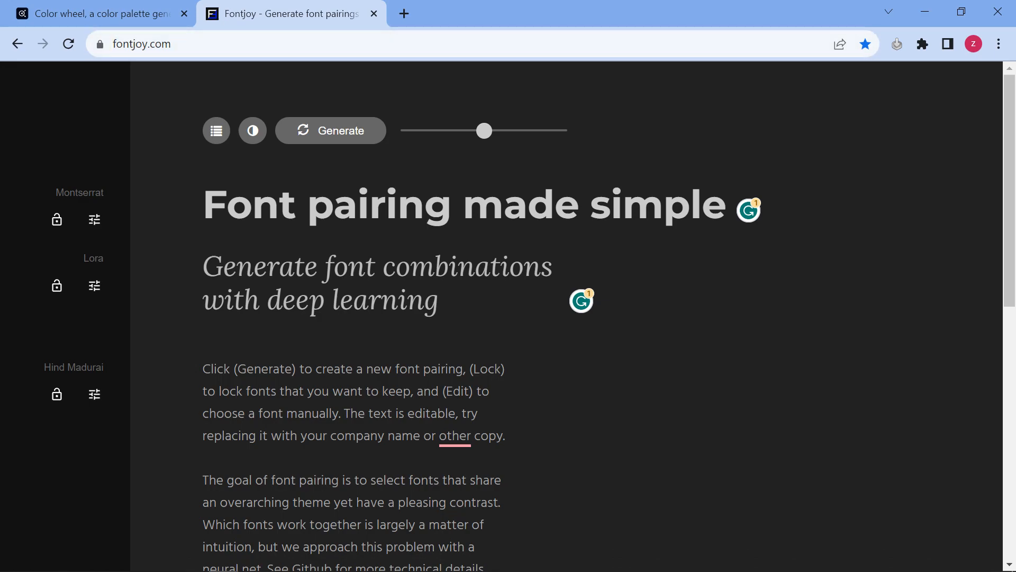
click(404, 14)
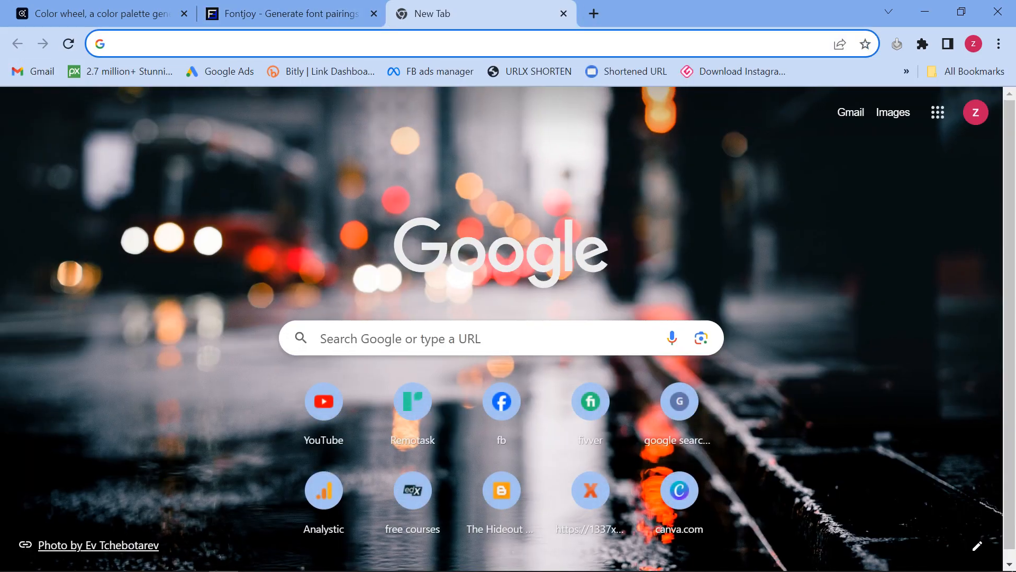
text(fom)
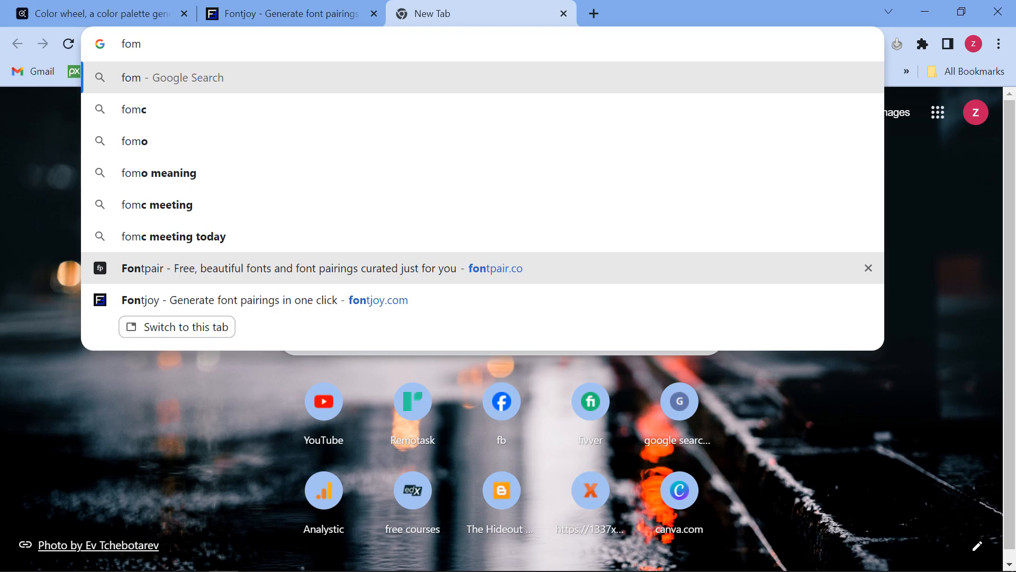
key(BackSpace)
text(nt)
text(par)
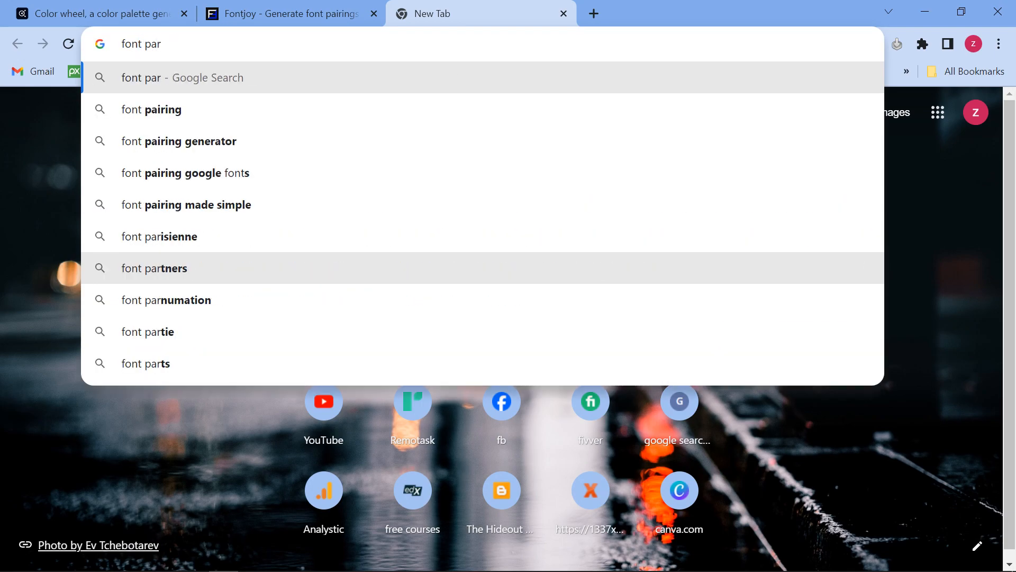
key(Down)
key(Down)
key(Return)
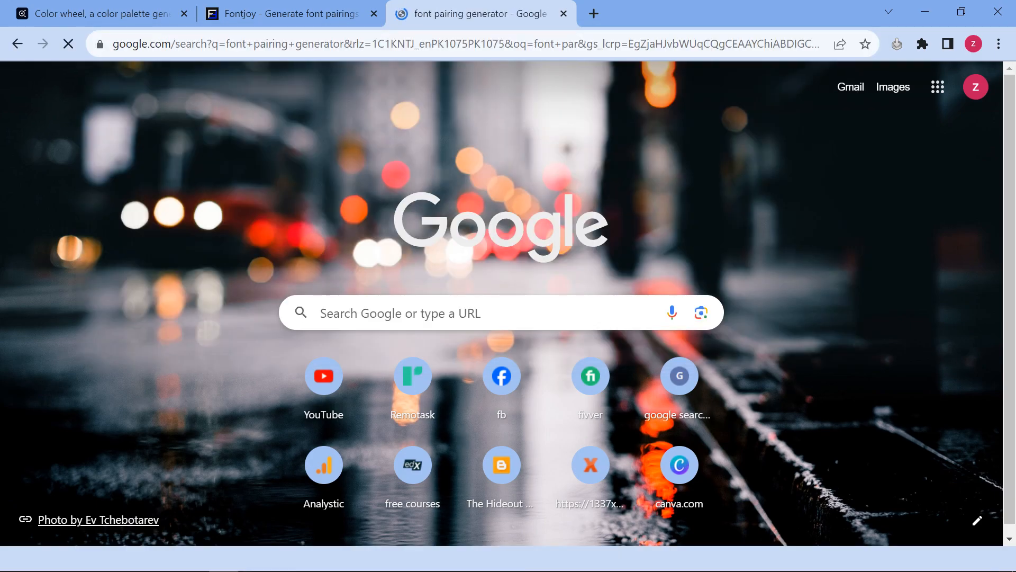
scroll(211, 307, down, 3)
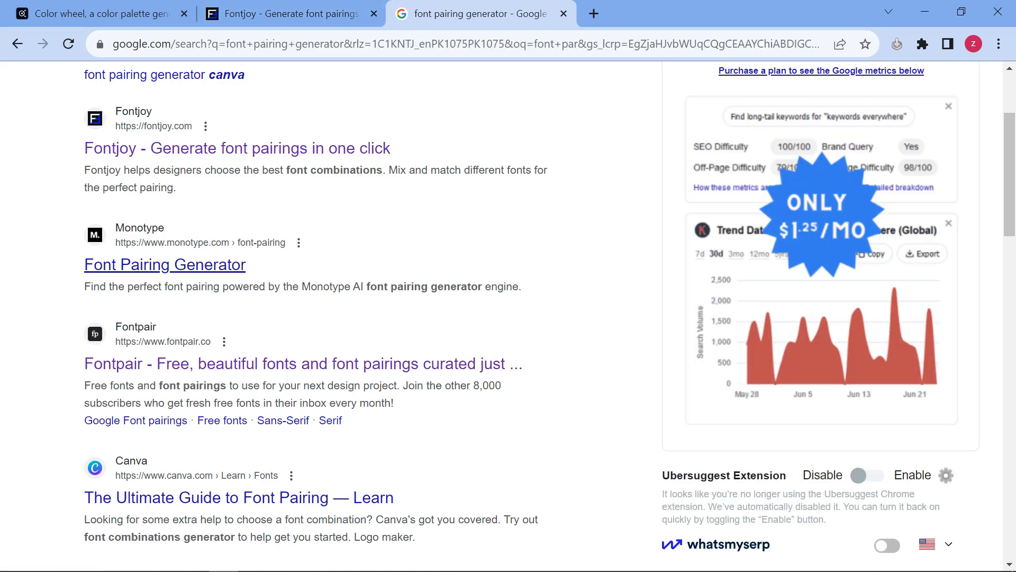
scroll(159, 264, down, 1)
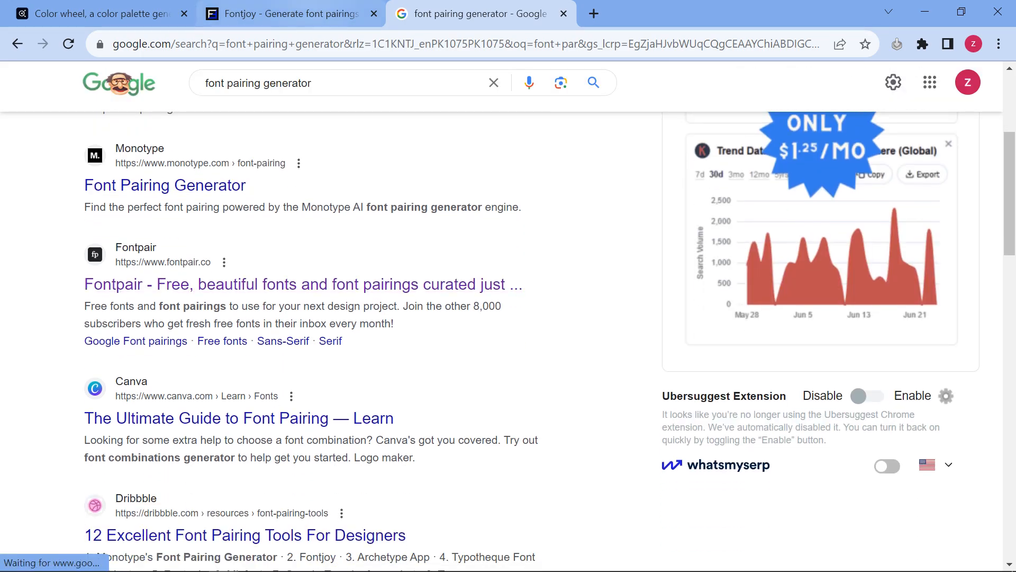
Regenerate Fontjoy pairings until one led by Work Sans appears, then return to Canva
click(275, 14)
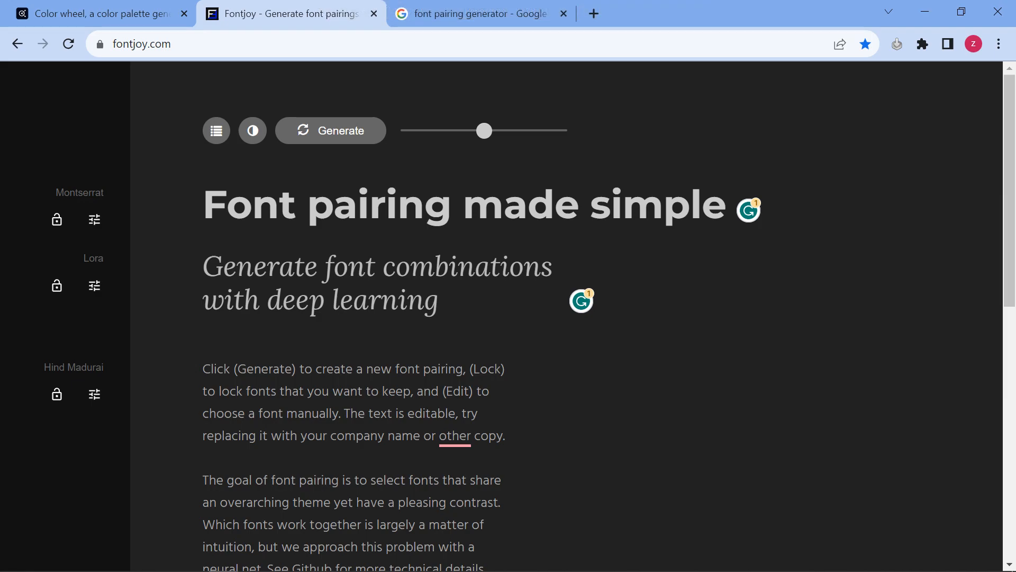
click(331, 131)
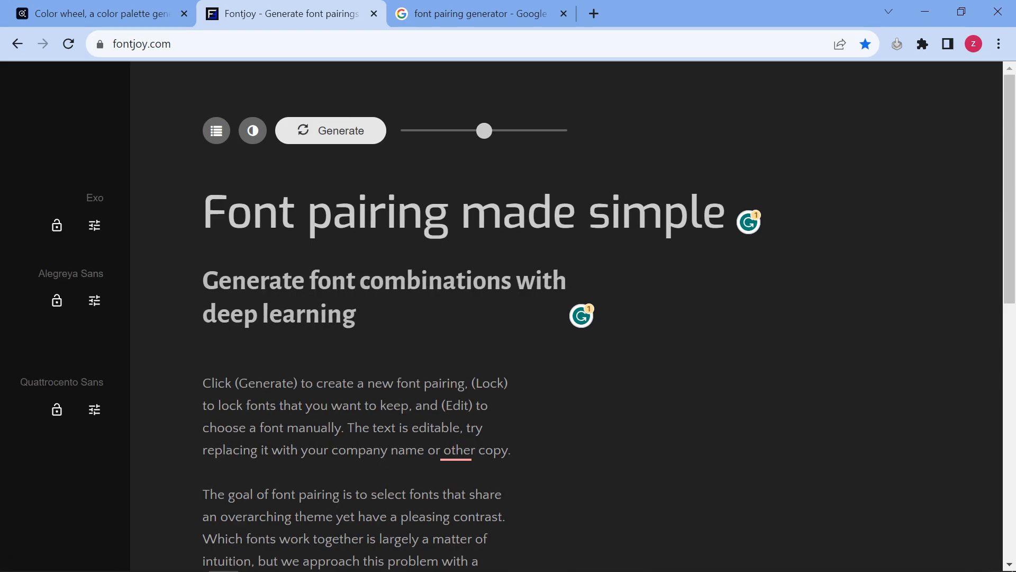
click(330, 131)
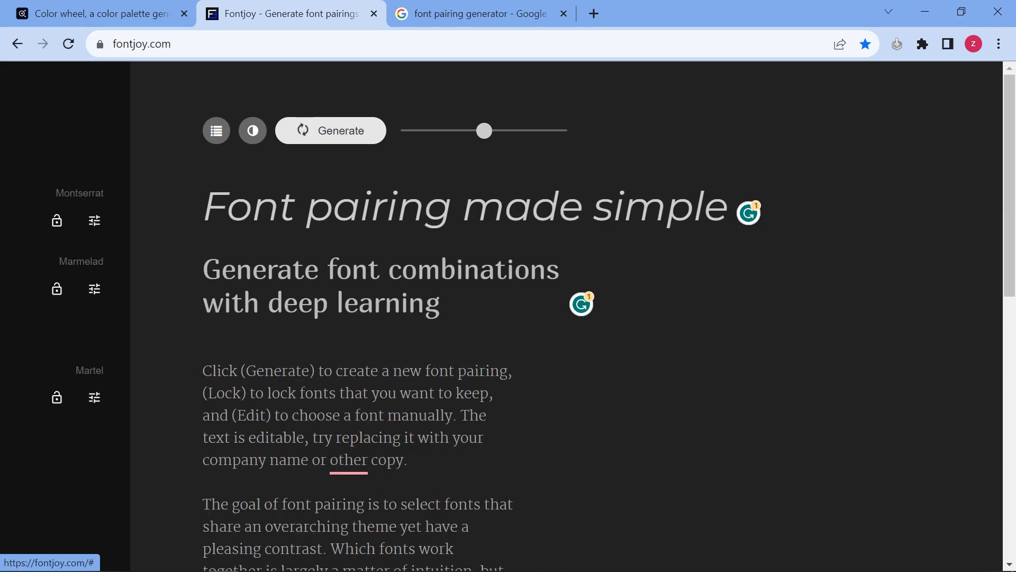
click(335, 210)
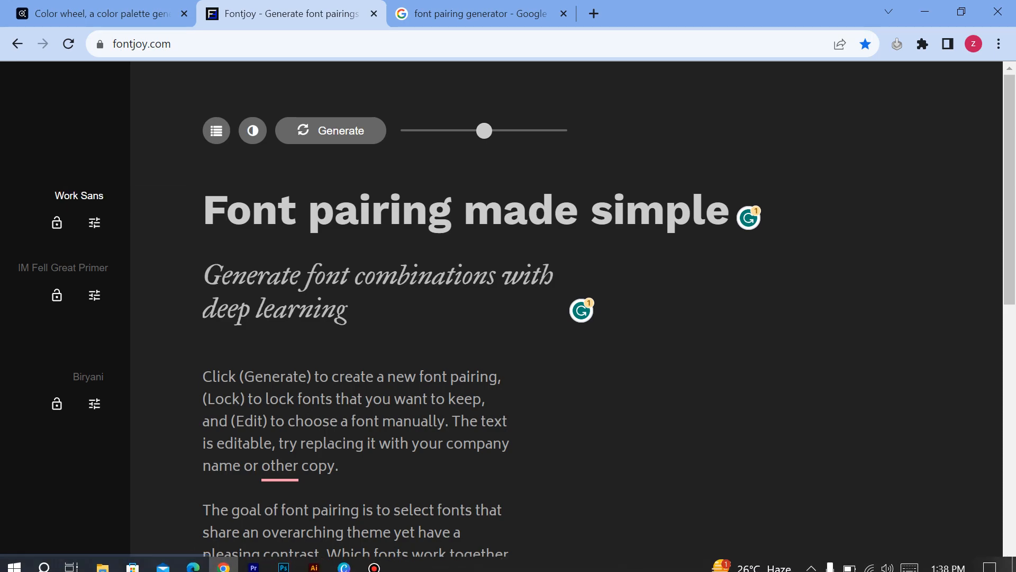
click(344, 560)
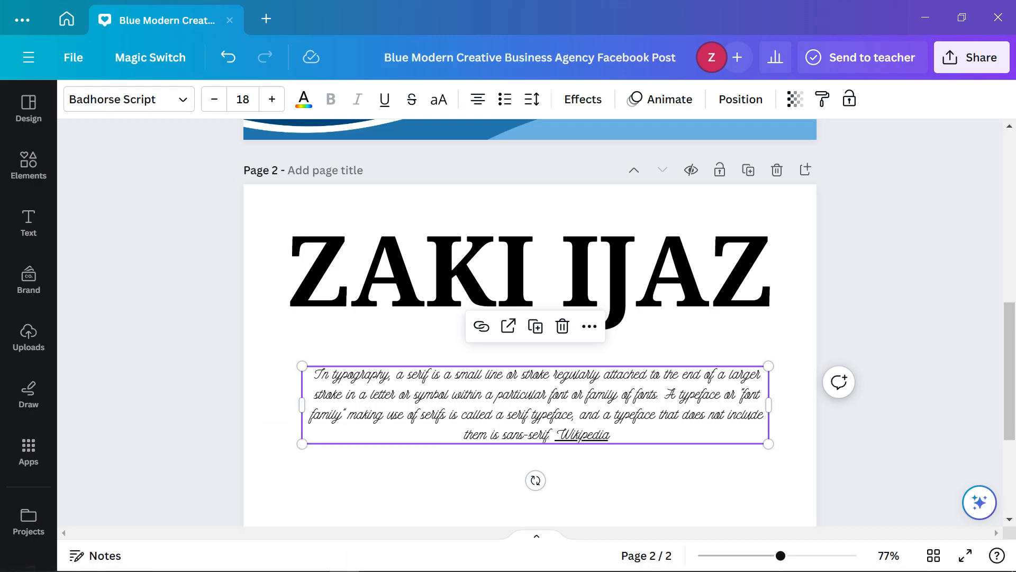
Search the font list for 'work sans' and apply Open Sans to the definition paragraph
click(129, 100)
click(199, 153)
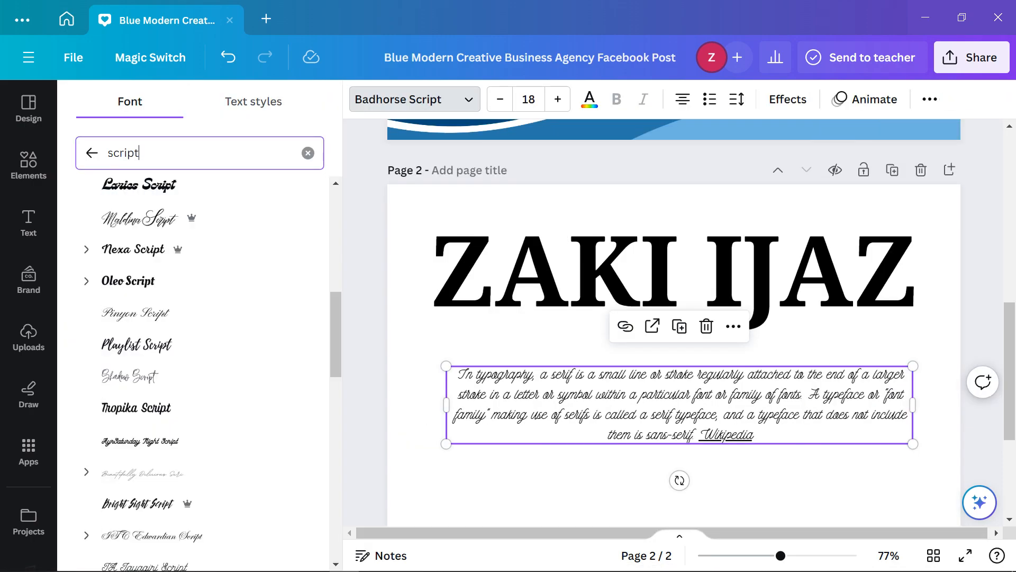
key(ctrl+a)
text(wo)
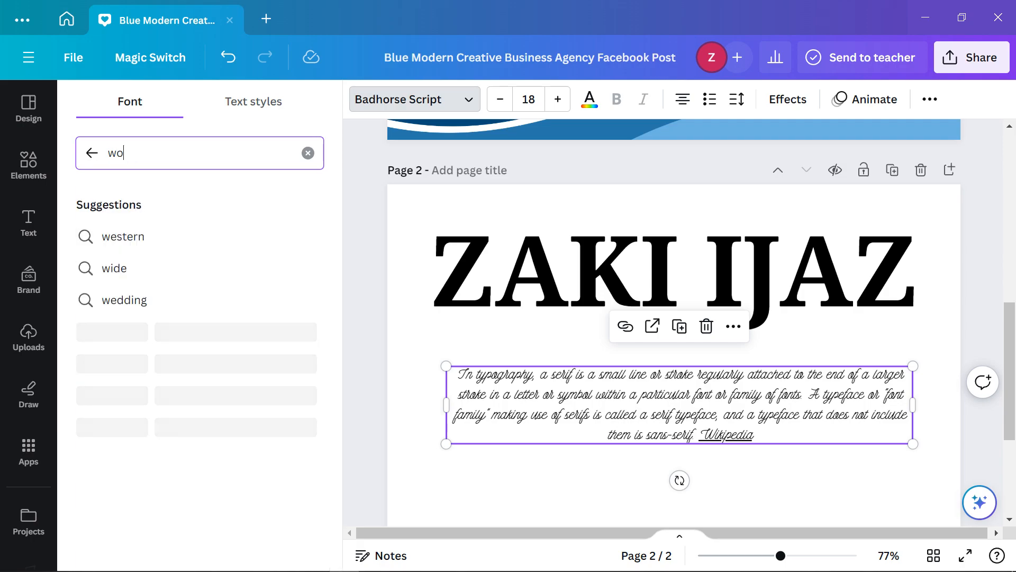
text(rk sans)
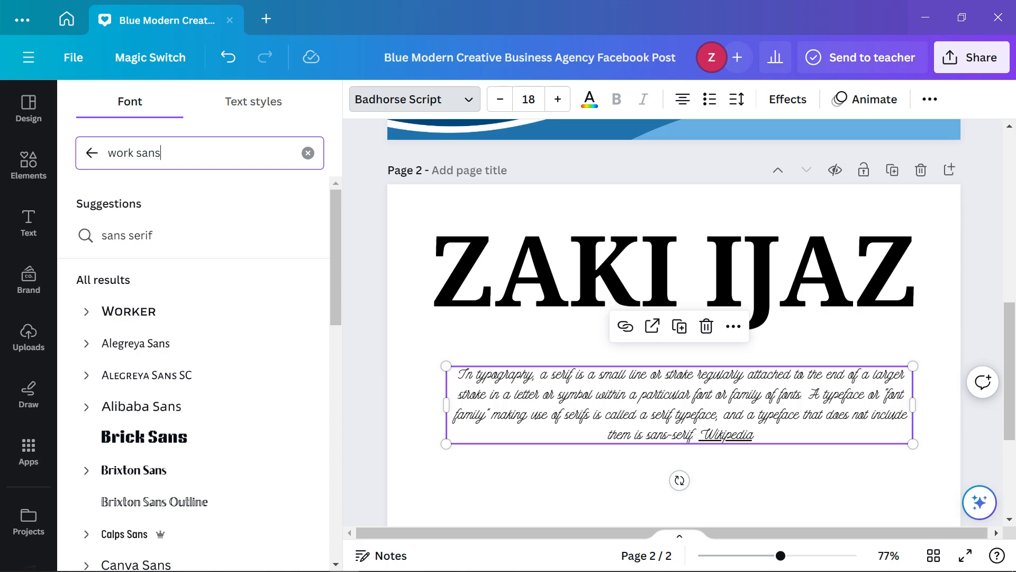
scroll(201, 270, down, 4)
scroll(201, 270, up, 2)
scroll(201, 270, down, 1)
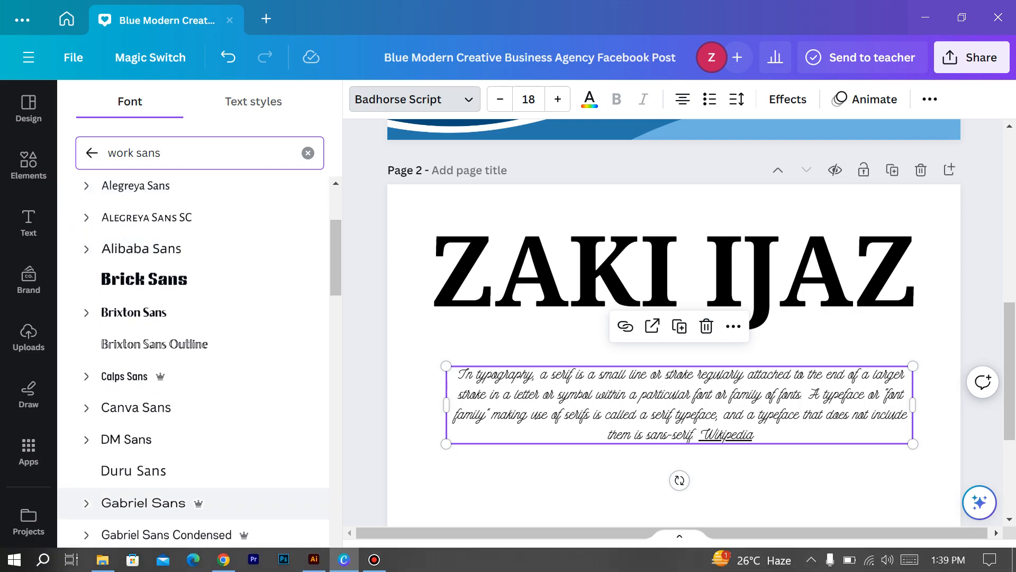
scroll(201, 313, up, 3)
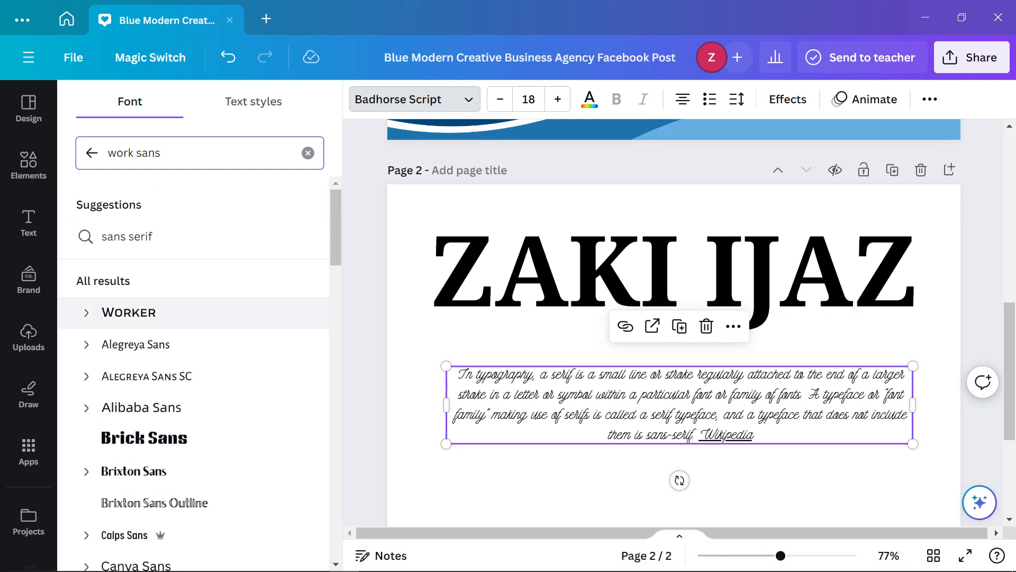
scroll(201, 296, down, 10)
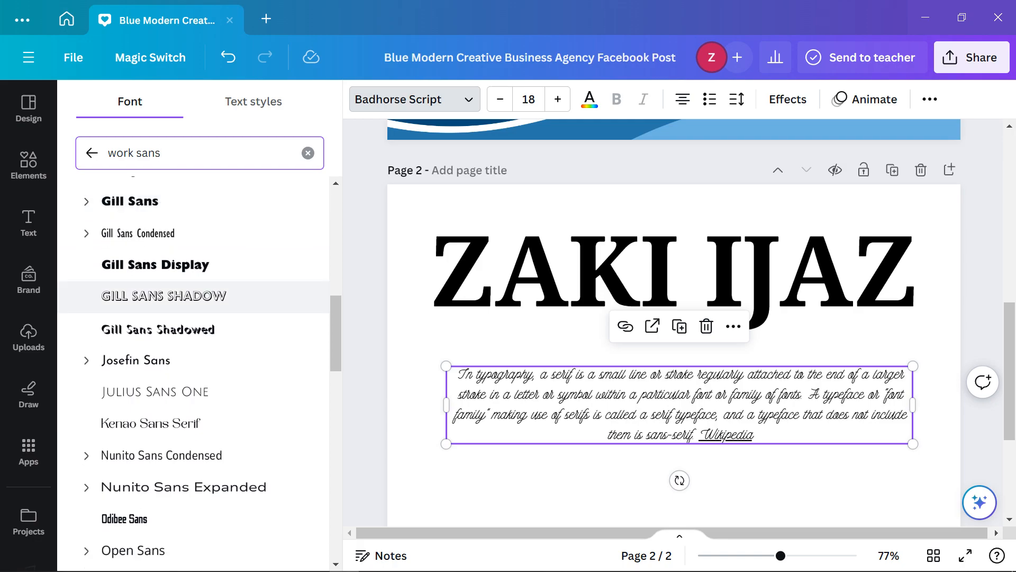
scroll(201, 297, down, 3)
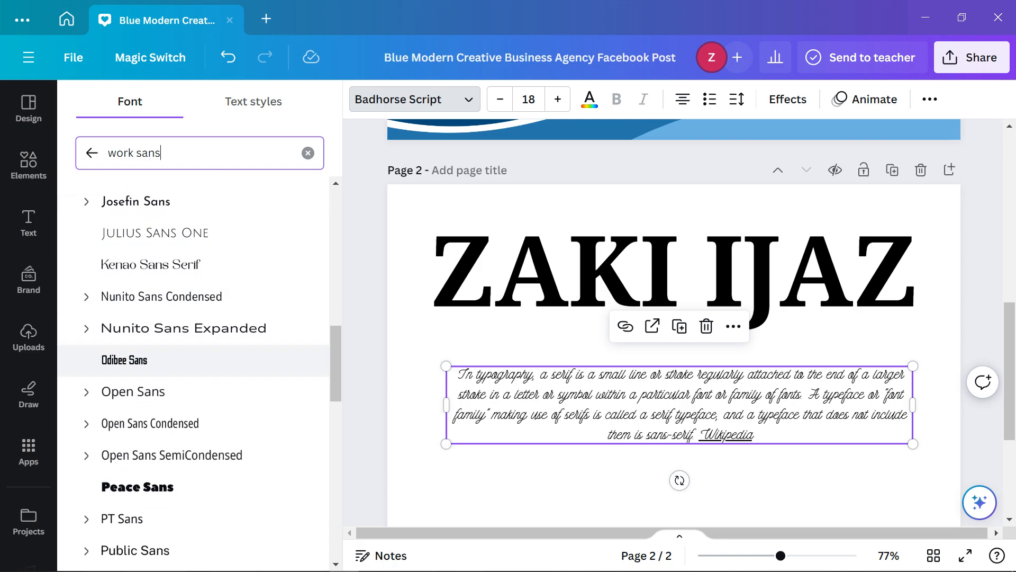
click(159, 392)
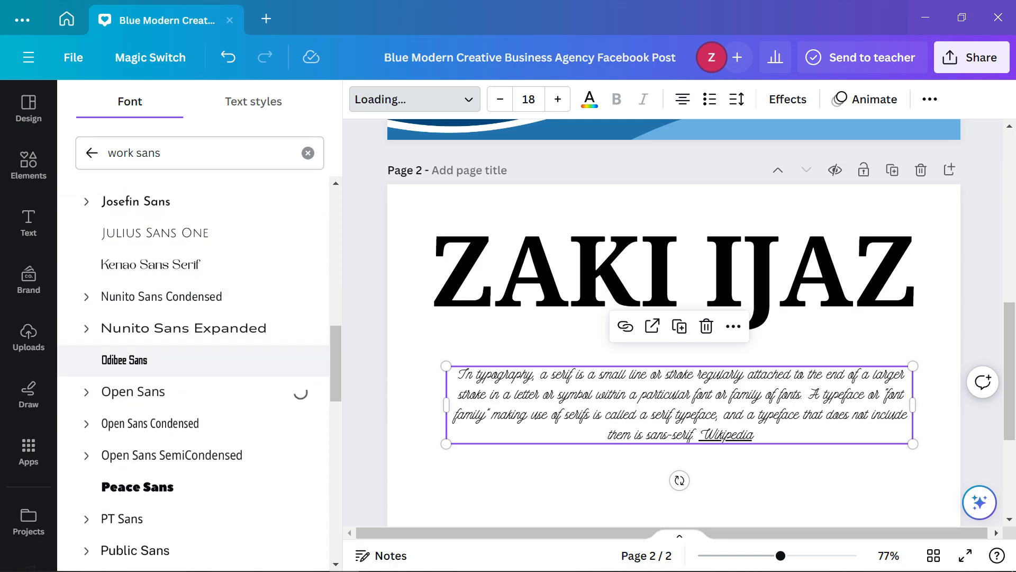
scroll(159, 384, down, 5)
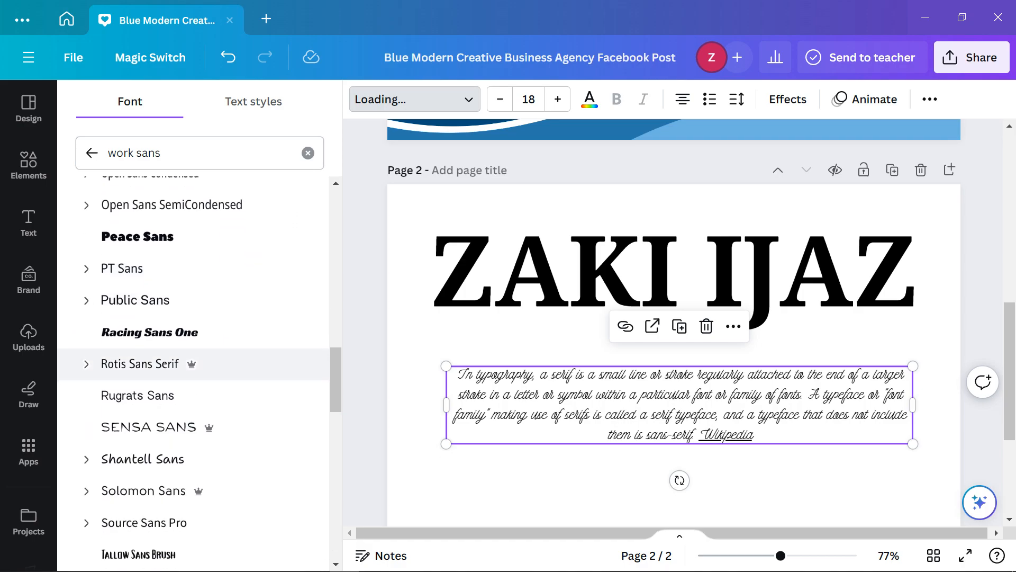
scroll(159, 376, down, 3)
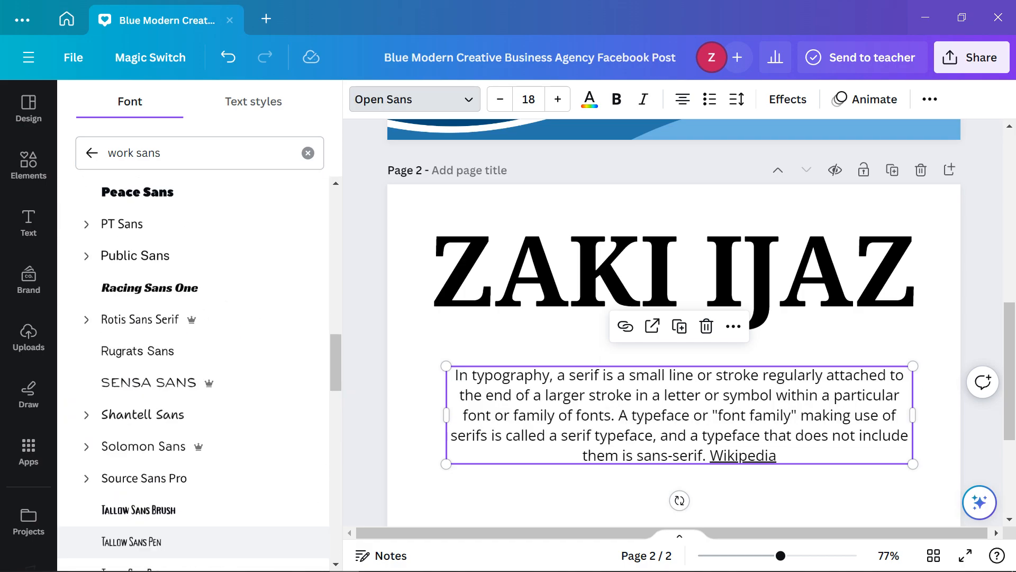
click(535, 280)
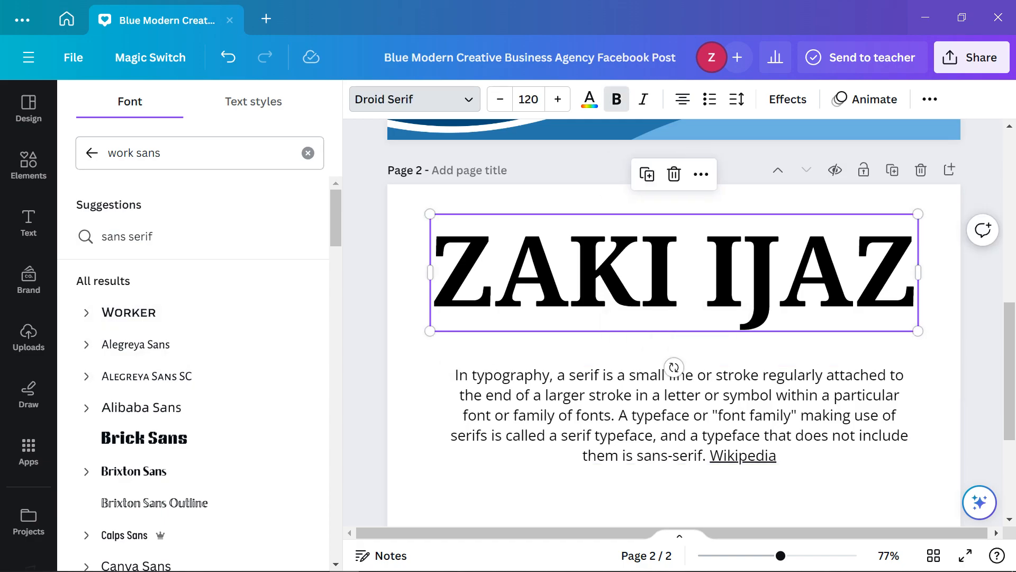
click(142, 153)
drag(139, 153, 92, 153)
key(BackSpace)
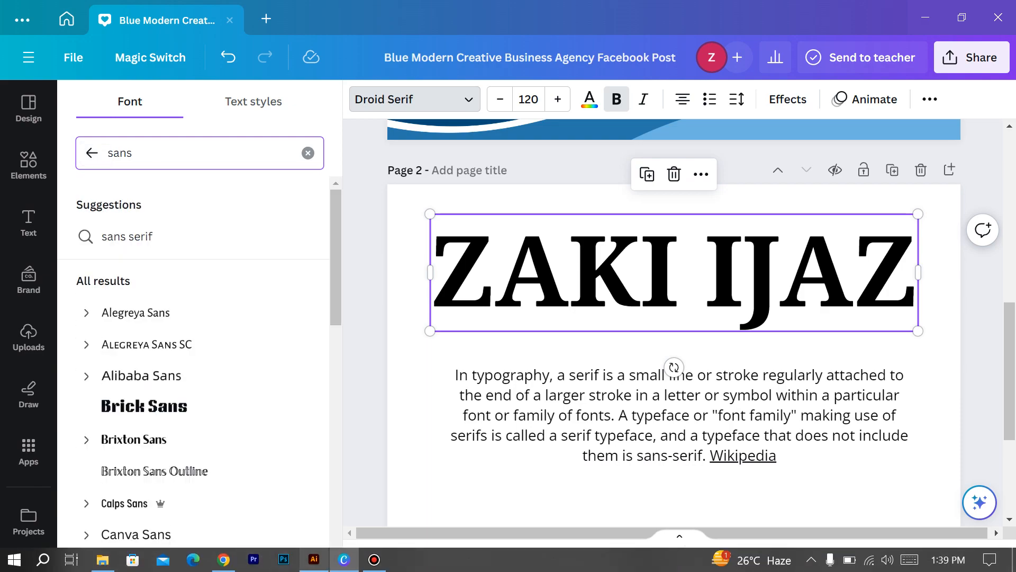
Close Illustrator, cancel its feedback survey, and quit the Creative Cloud repair prompt
mouse_move(314, 560)
click(385, 439)
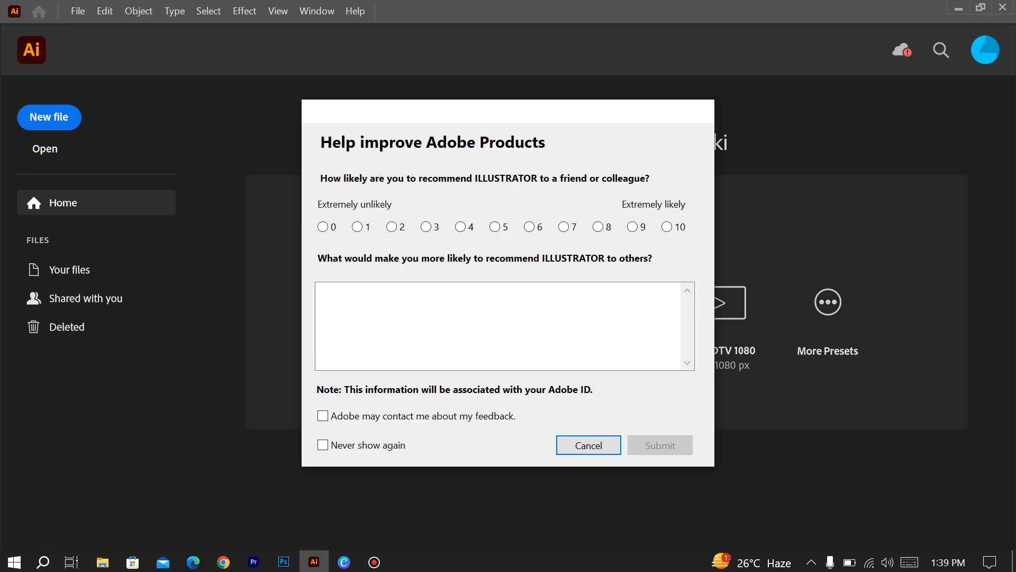
click(588, 444)
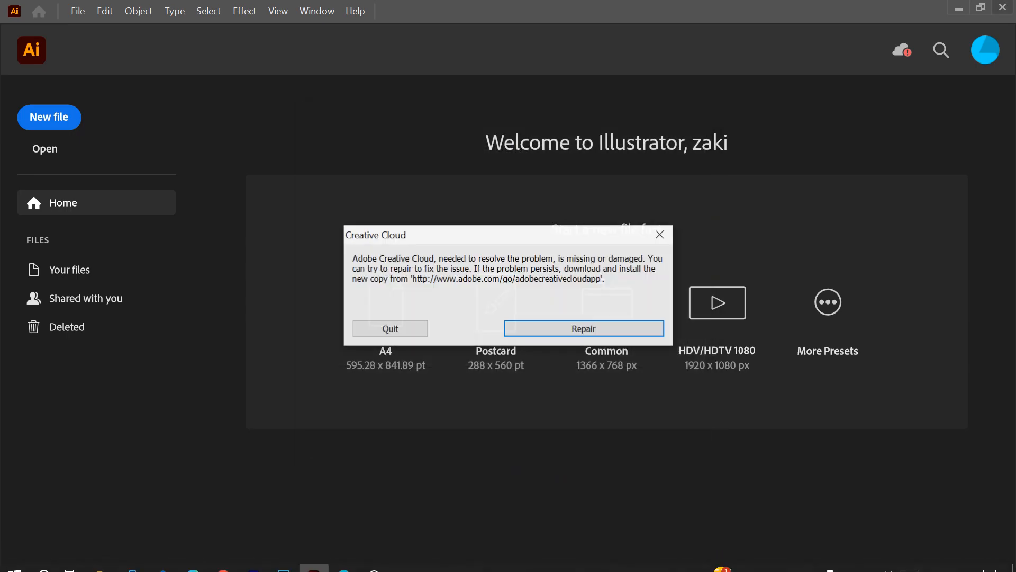
click(390, 329)
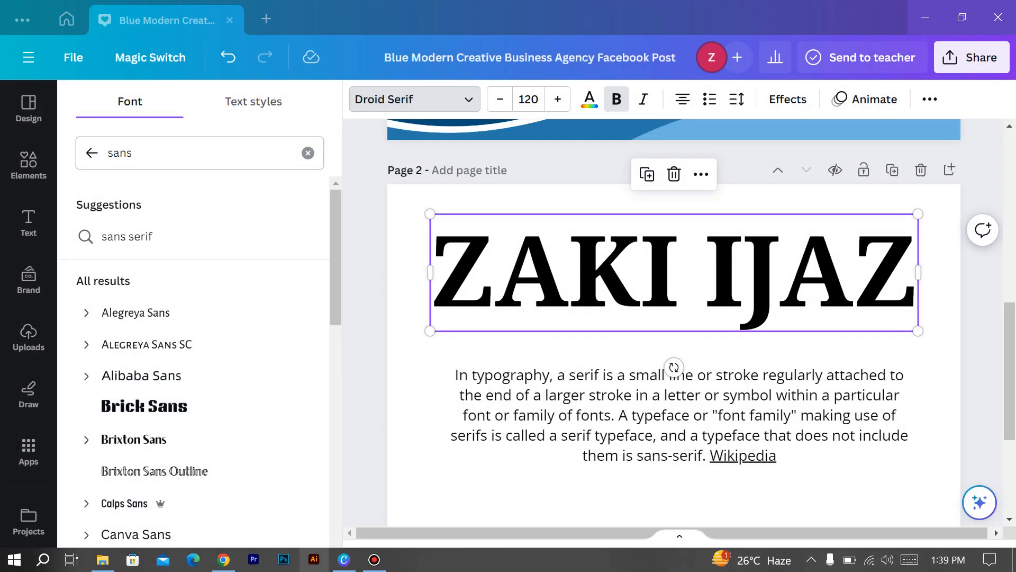
Unpin the Illustrator, Photoshop and Premiere Pro taskbar icons, then bring Chrome's Fontjoy page forward
right_click(314, 559)
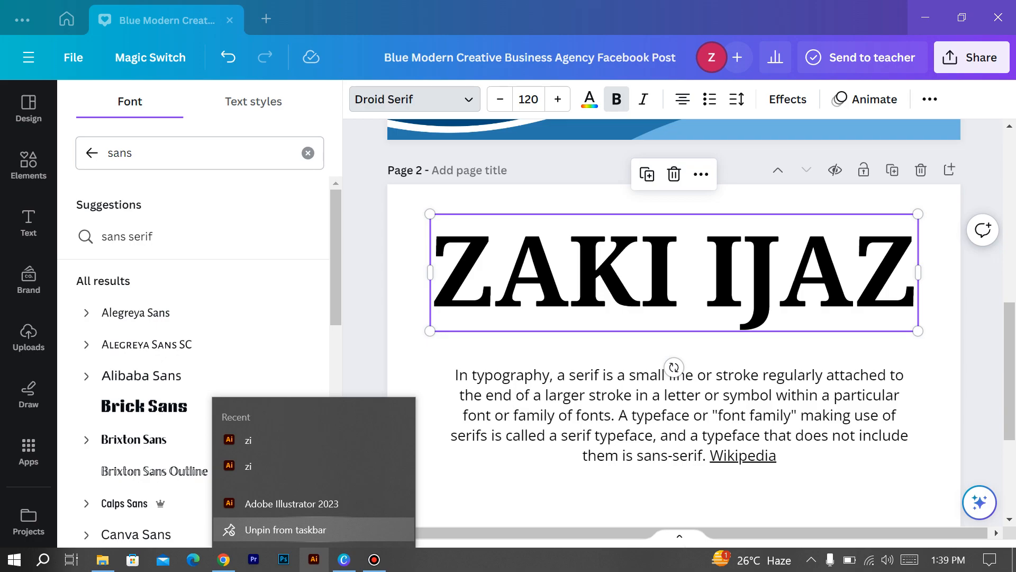
click(285, 529)
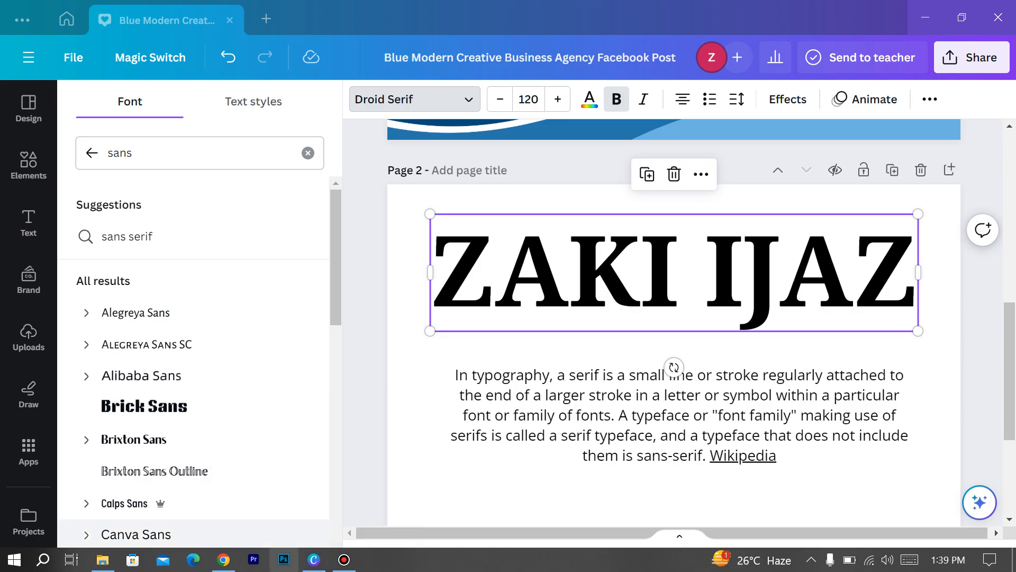
right_click(284, 559)
click(283, 527)
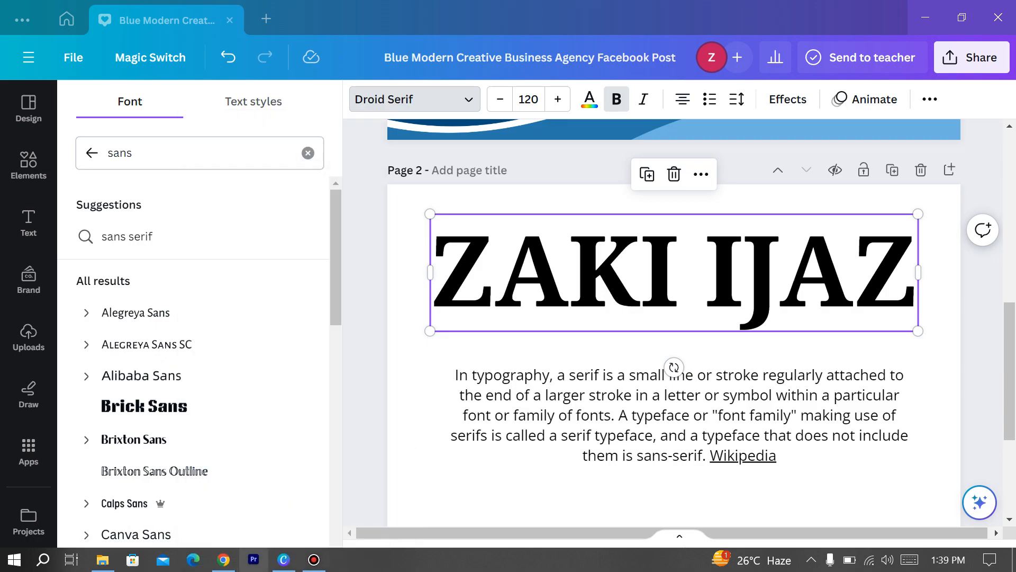
right_click(254, 559)
click(254, 529)
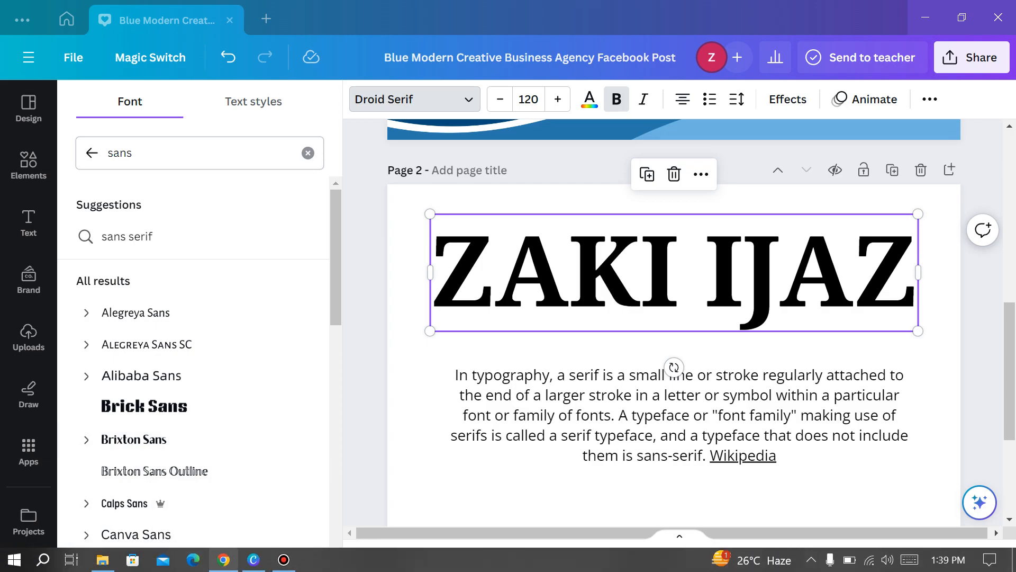
click(223, 560)
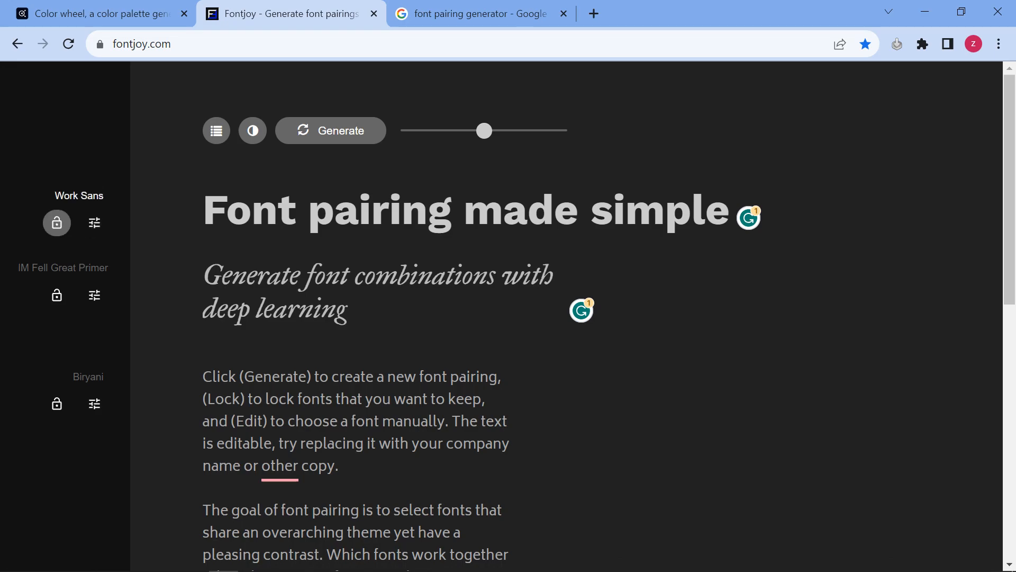
Lock Work Sans and Biryani, regenerate the middle font twice until Lato appears, then lock Lato
click(57, 222)
click(57, 404)
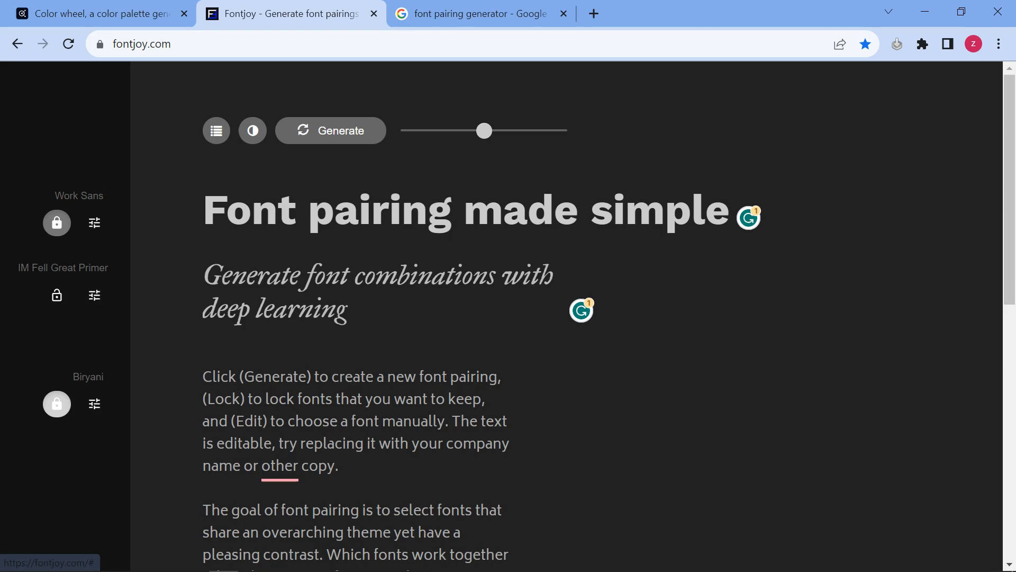
click(331, 131)
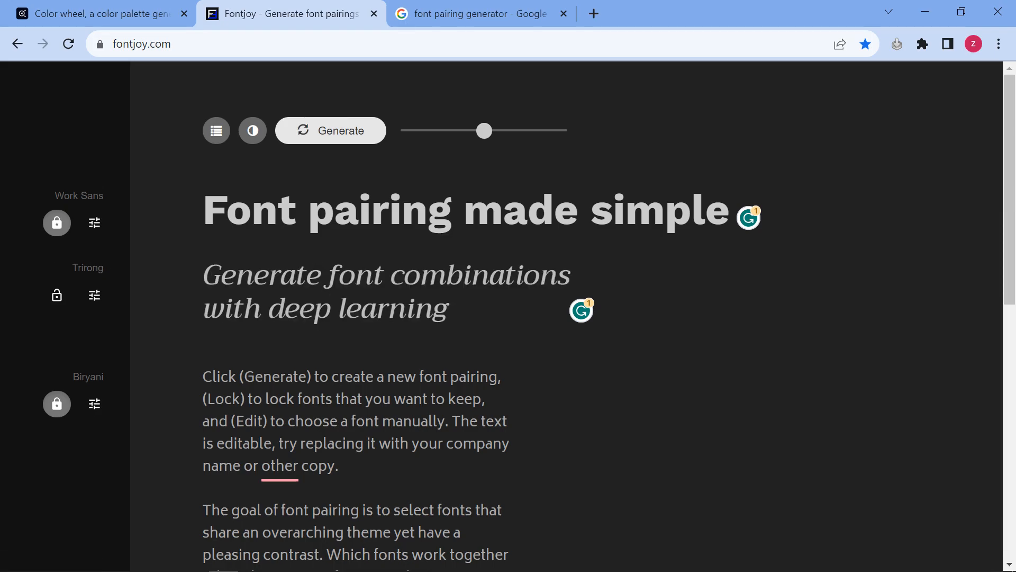
click(331, 131)
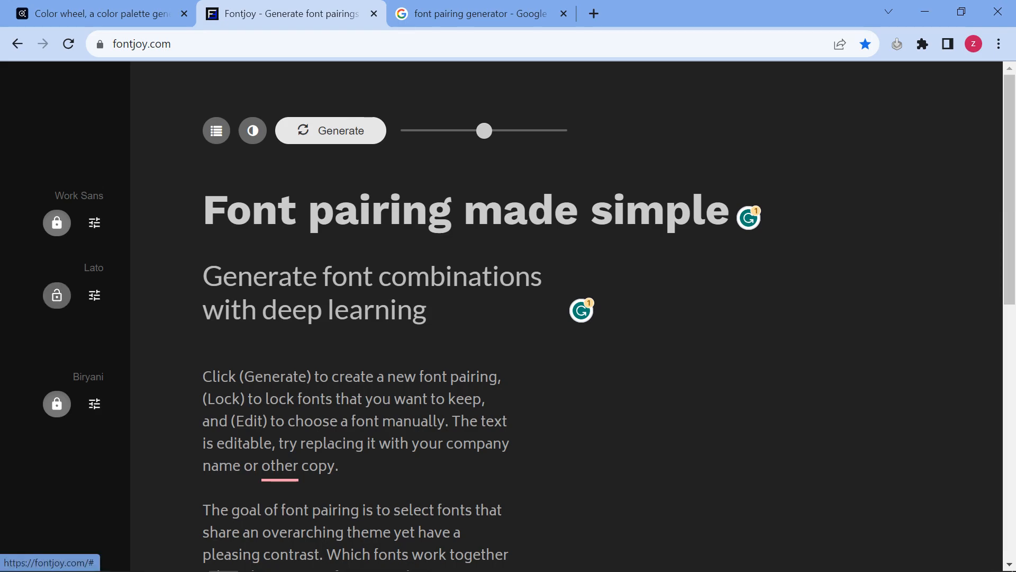
click(57, 295)
Look over the locked Fontjoy pairing, then return to the Canva design
drag(252, 211, 335, 211)
click(423, 401)
scroll(423, 400, down, 6)
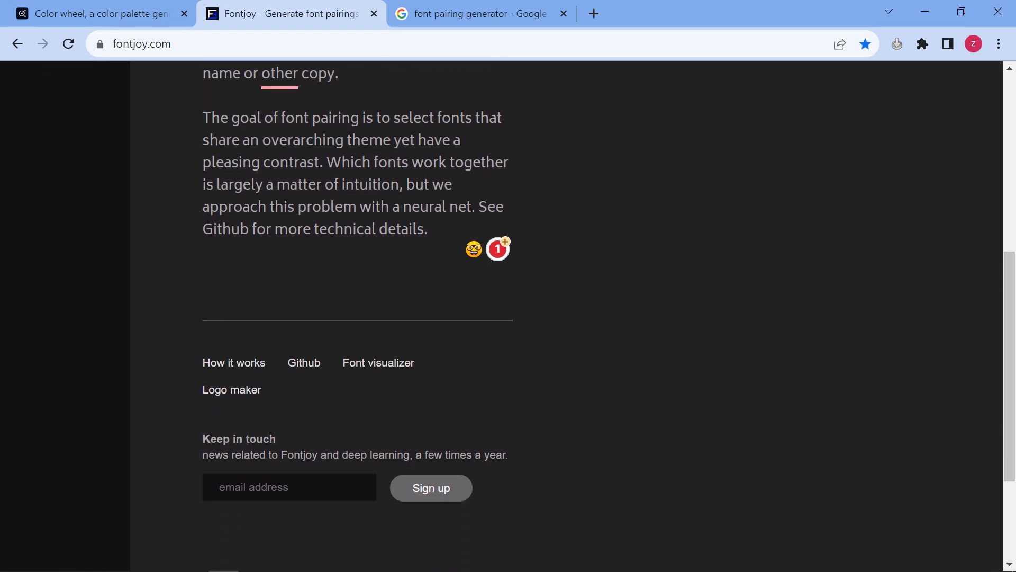
scroll(423, 400, up, 8)
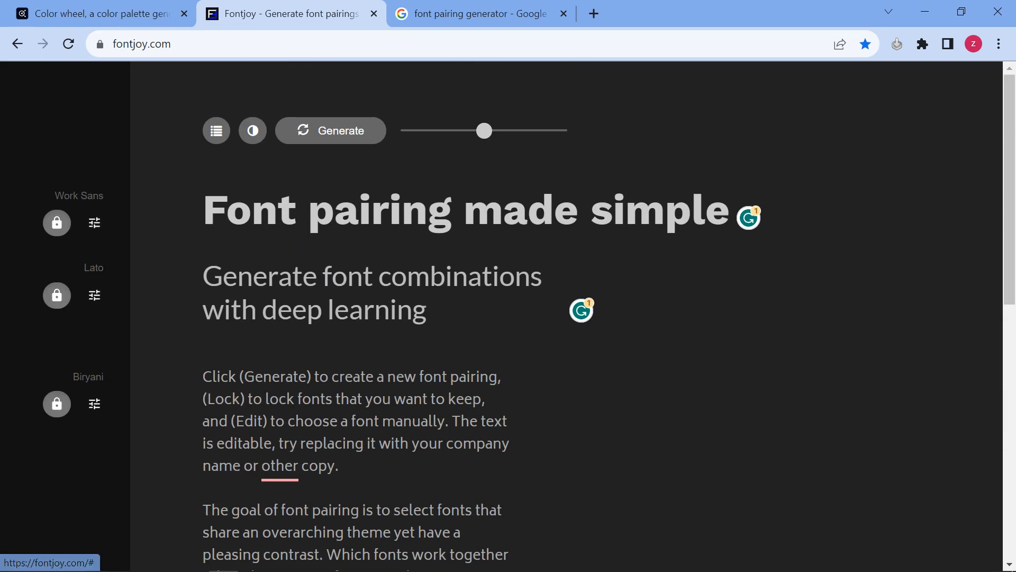
click(253, 560)
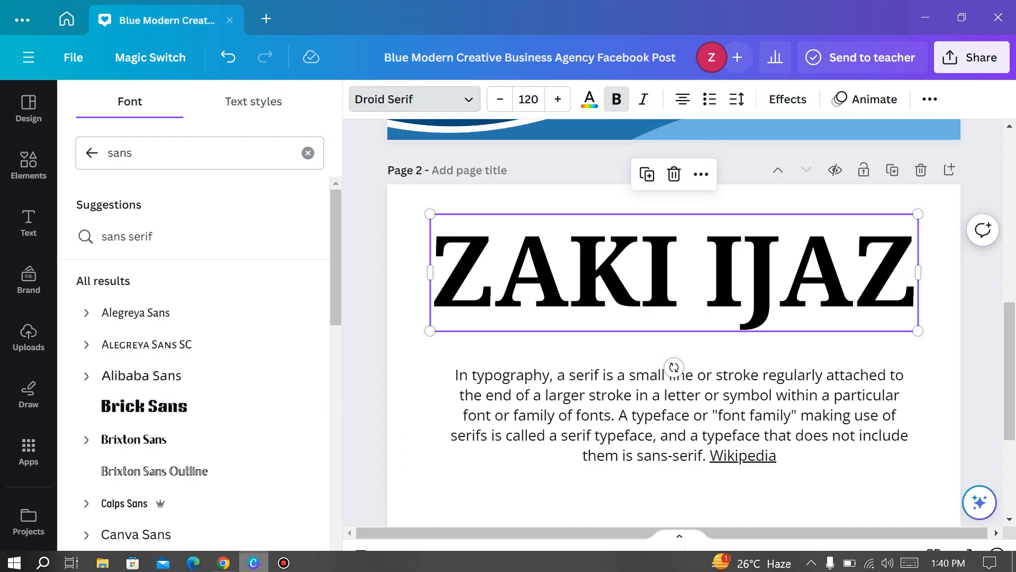
click(651, 418)
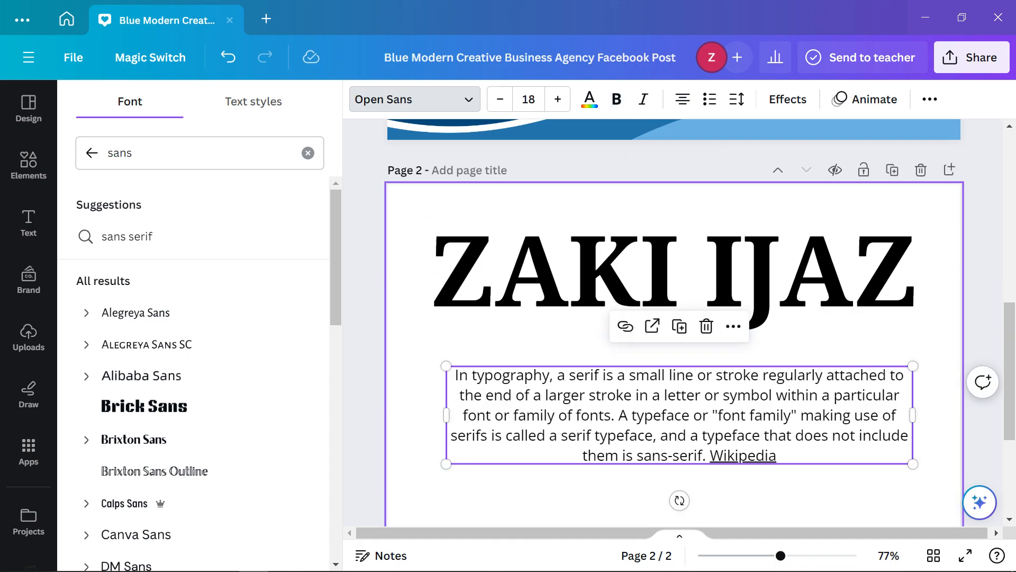
click(598, 497)
scroll(572, 360, up, 1)
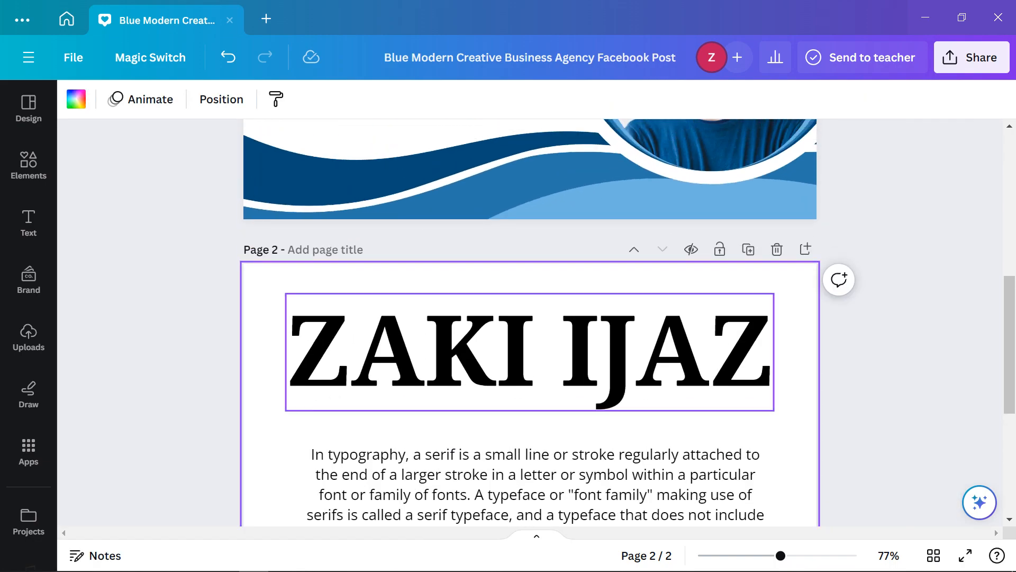
click(561, 355)
scroll(529, 322, up, 5)
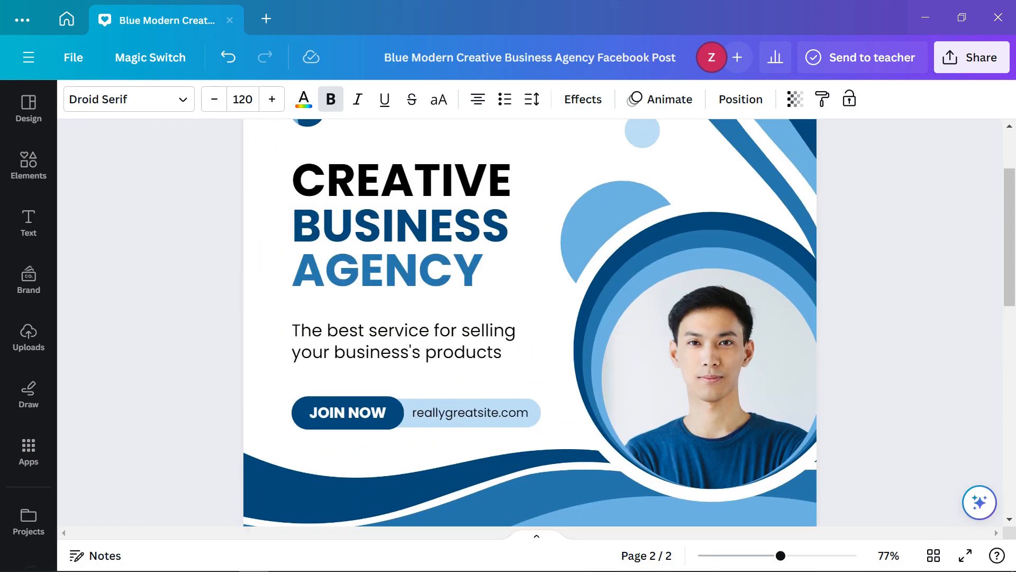
scroll(530, 323, down, 8)
scroll(529, 323, up, 2)
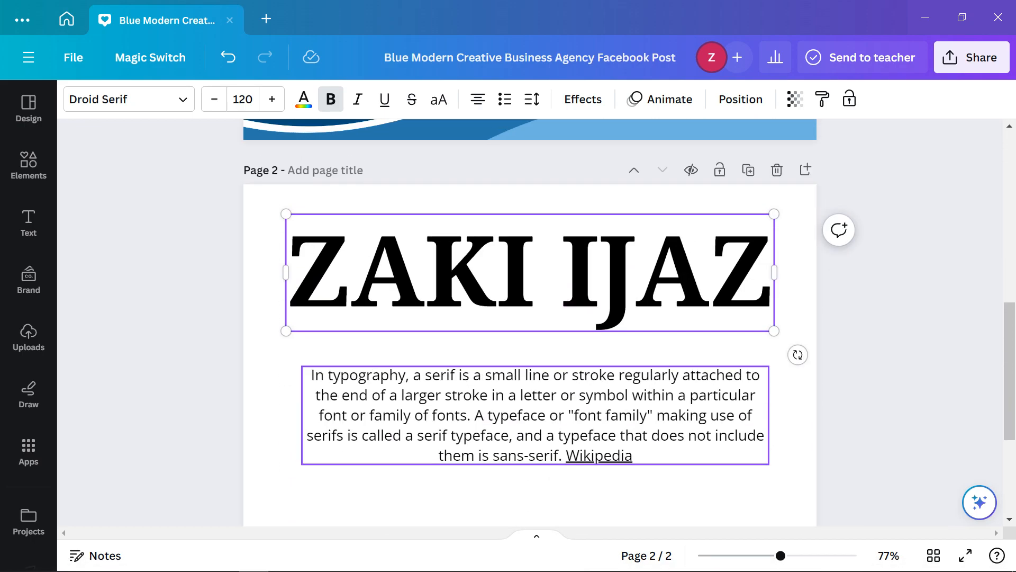
scroll(529, 322, down, 1)
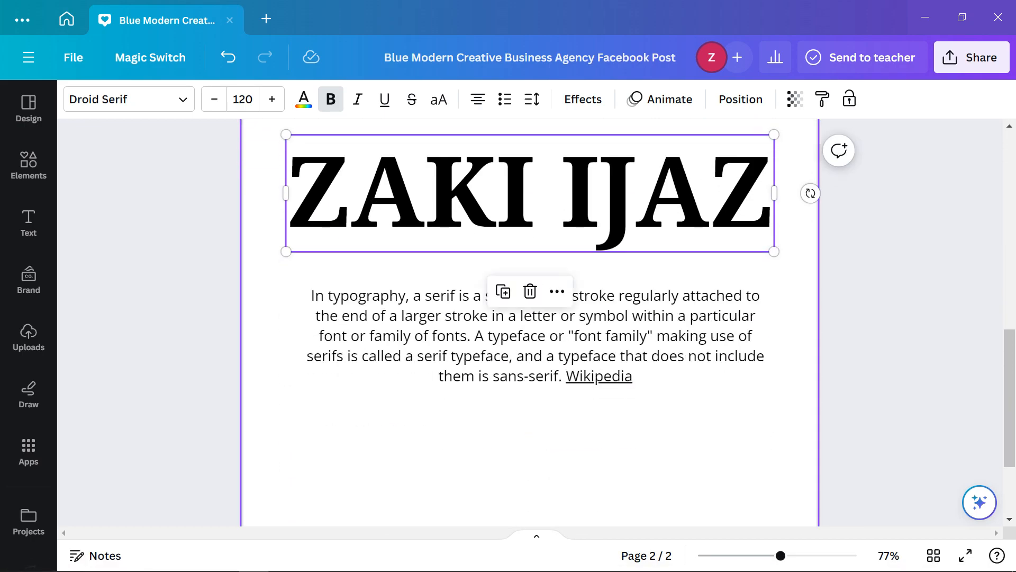
scroll(530, 323, up, 4)
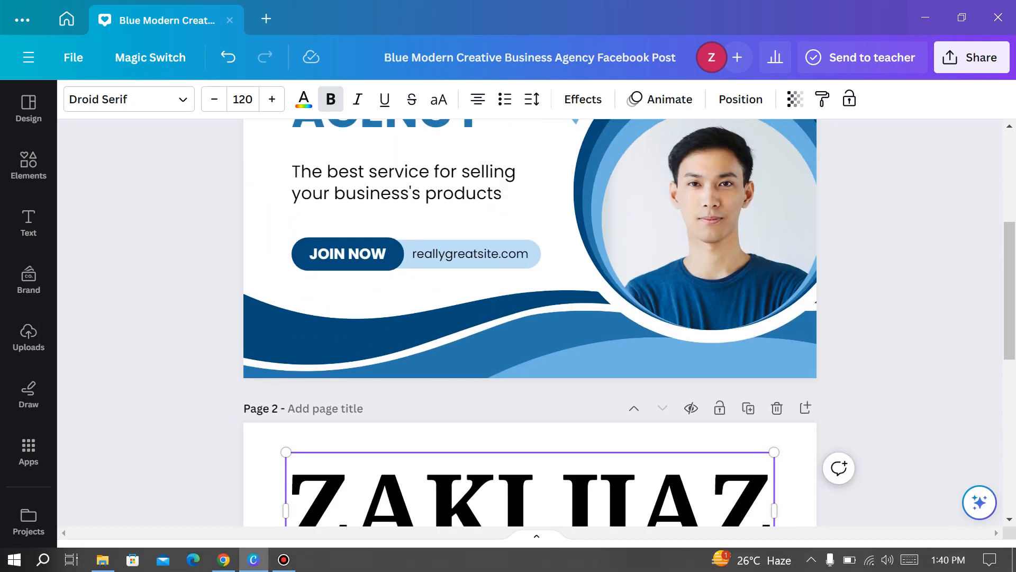
Close the Fontjoy and font-pairing search tabs in Chrome
click(223, 562)
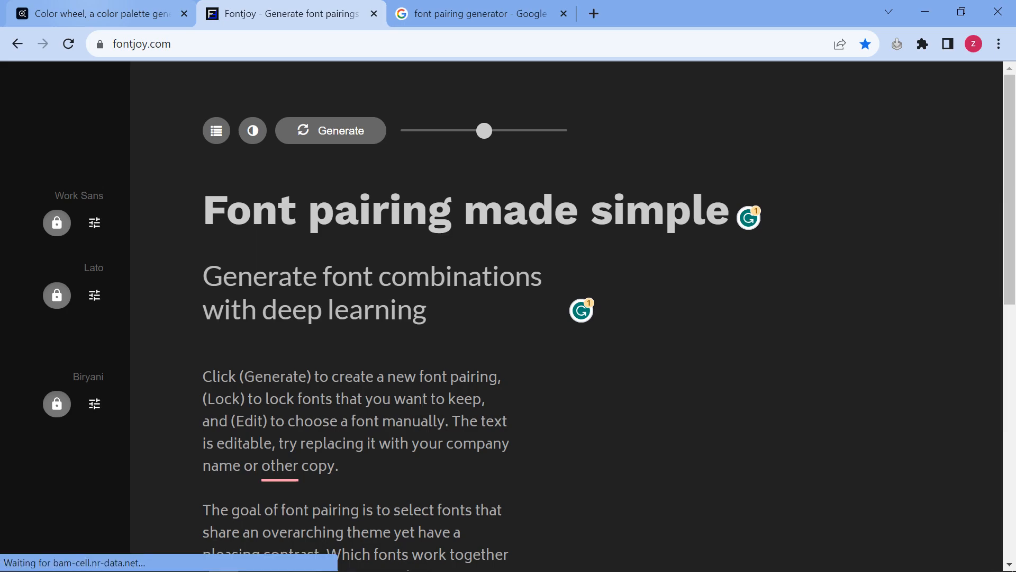
click(101, 14)
click(375, 13)
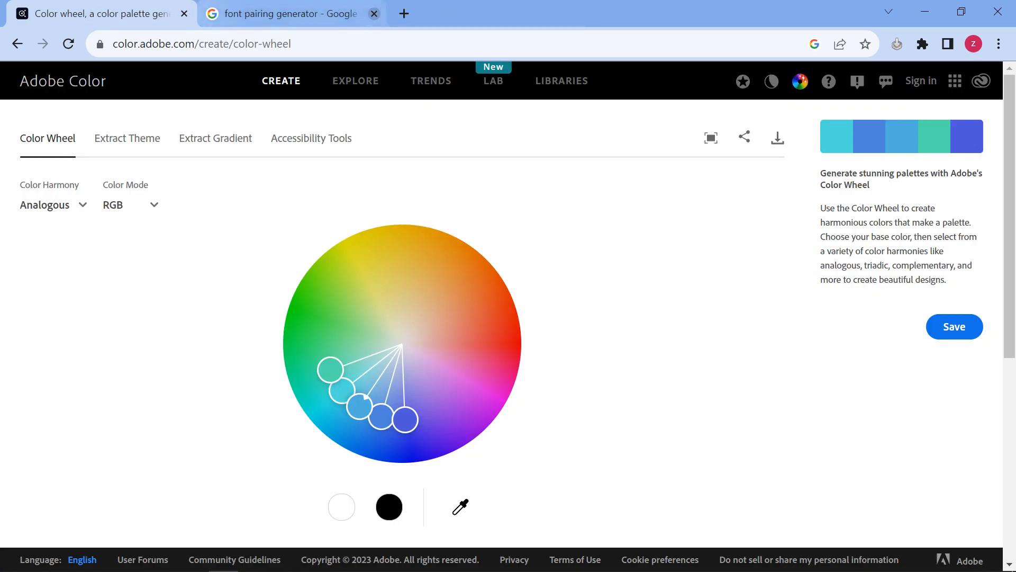
click(374, 14)
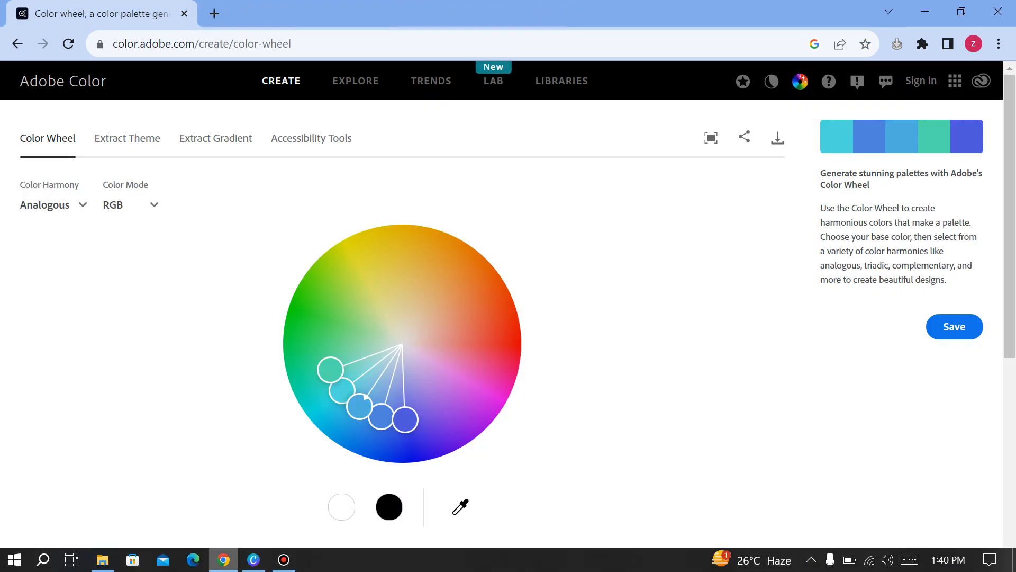
Back in Canva, select page 1's wave graphic and open its darkest blue colour swatch
click(254, 559)
click(651, 349)
scroll(651, 349, up, 1)
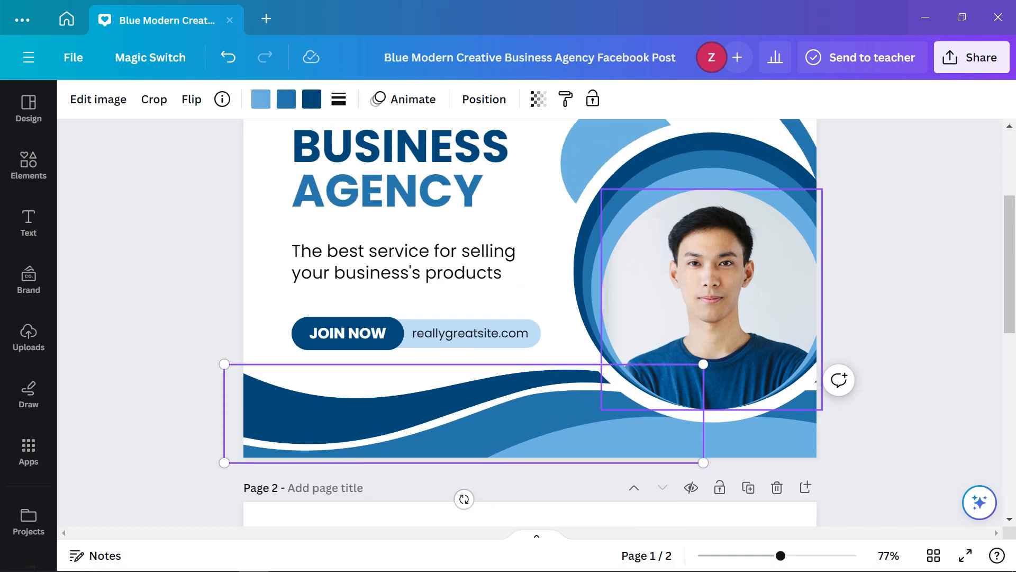
click(312, 99)
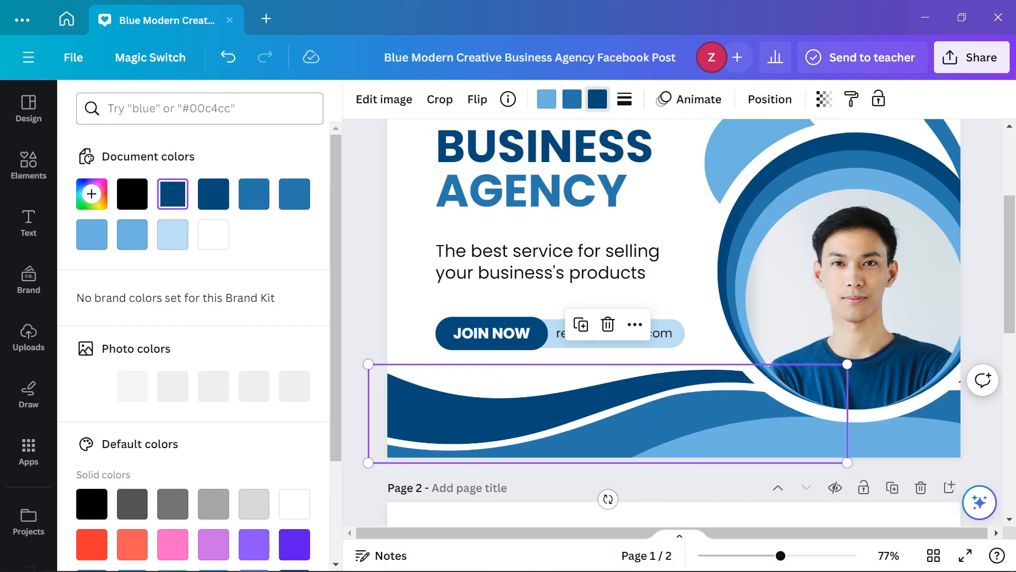
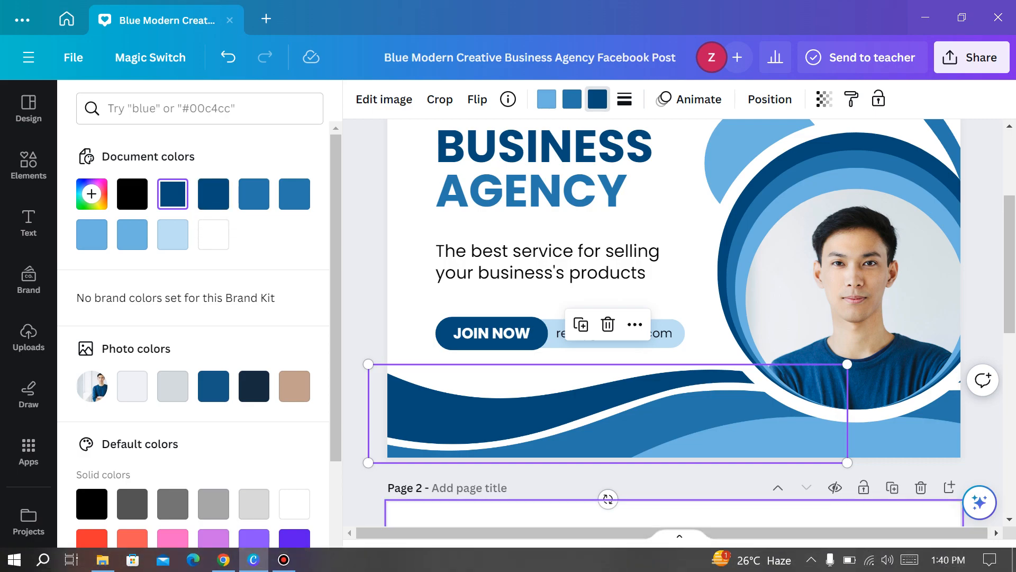
Switch to Chrome's Adobe Color wheel page, which shows an Analogous RGB palette
click(224, 559)
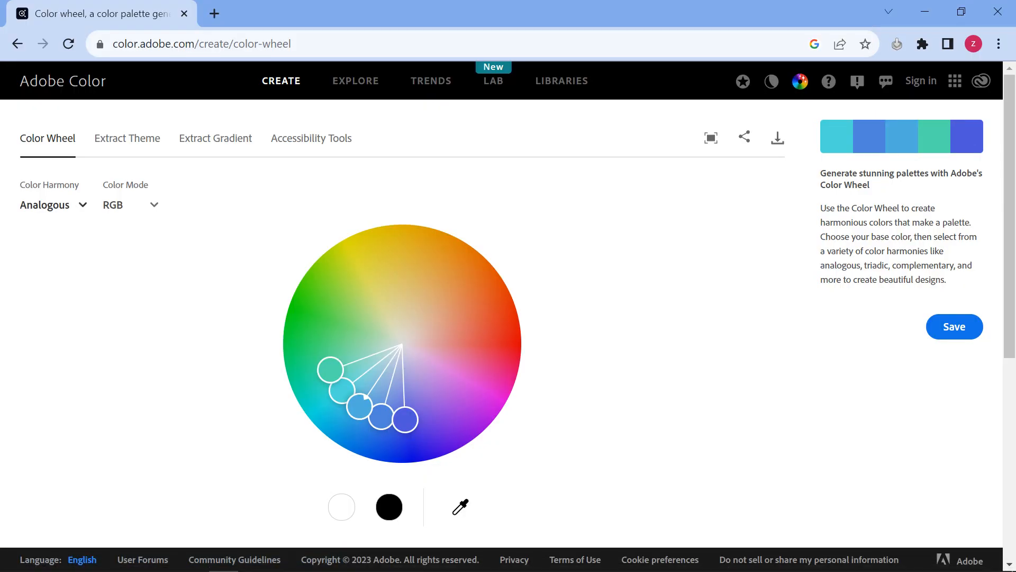
Set Adobe Color's harmony to Shades, start editing the first swatch's hex value, then return to Canva
click(53, 205)
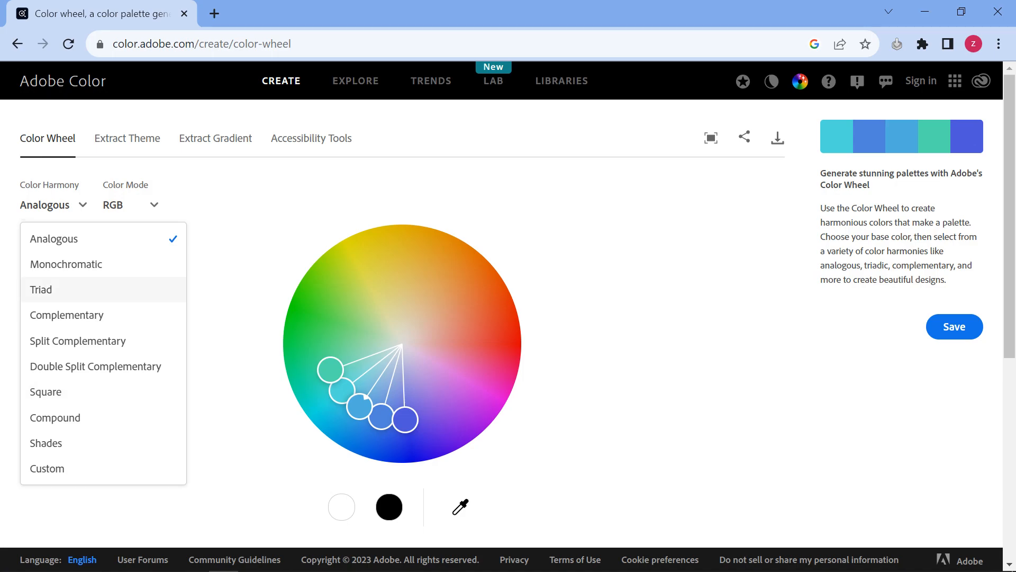
click(80, 442)
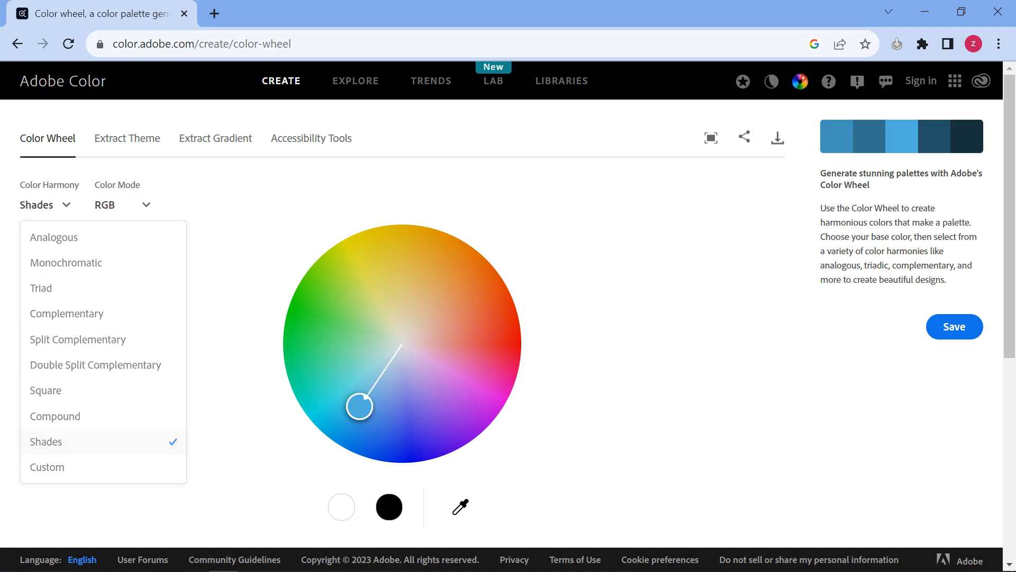
scroll(508, 323, down, 7)
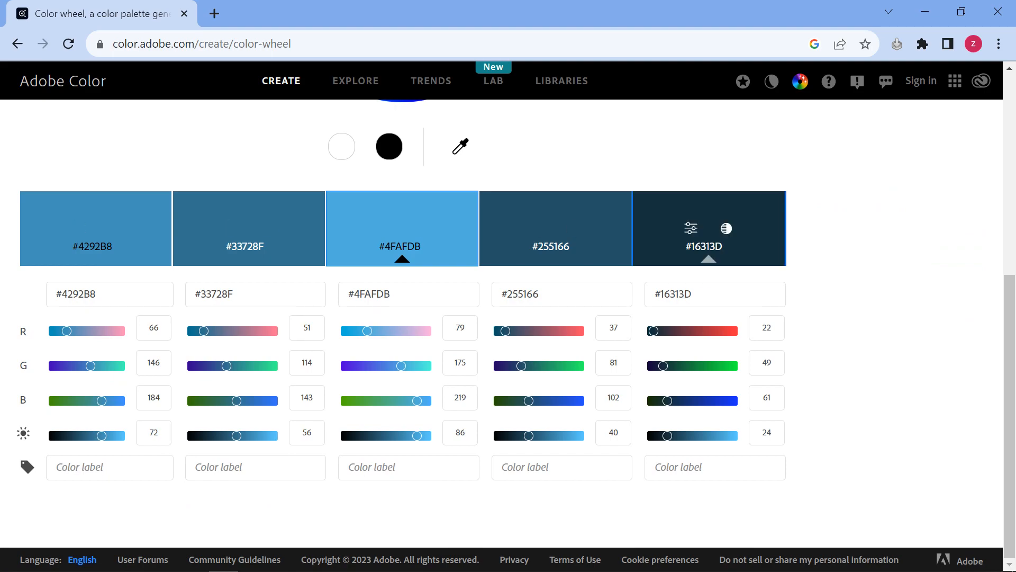
click(85, 294)
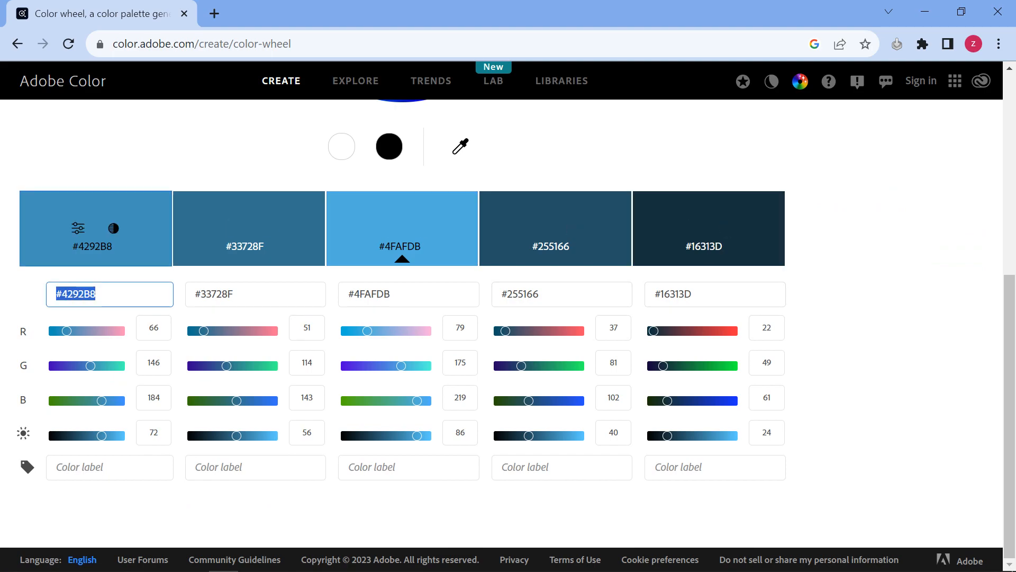
text(#)
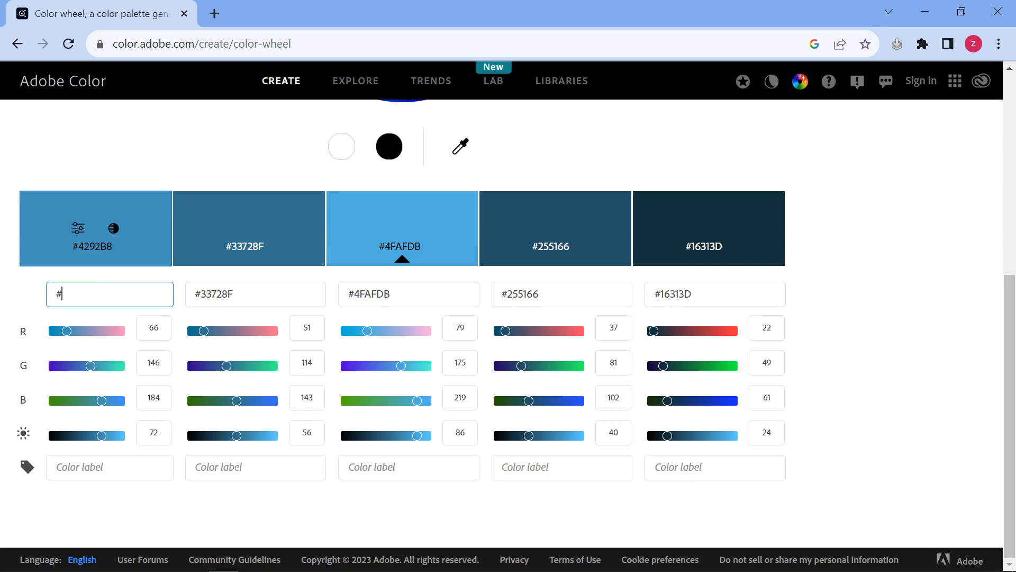
click(254, 559)
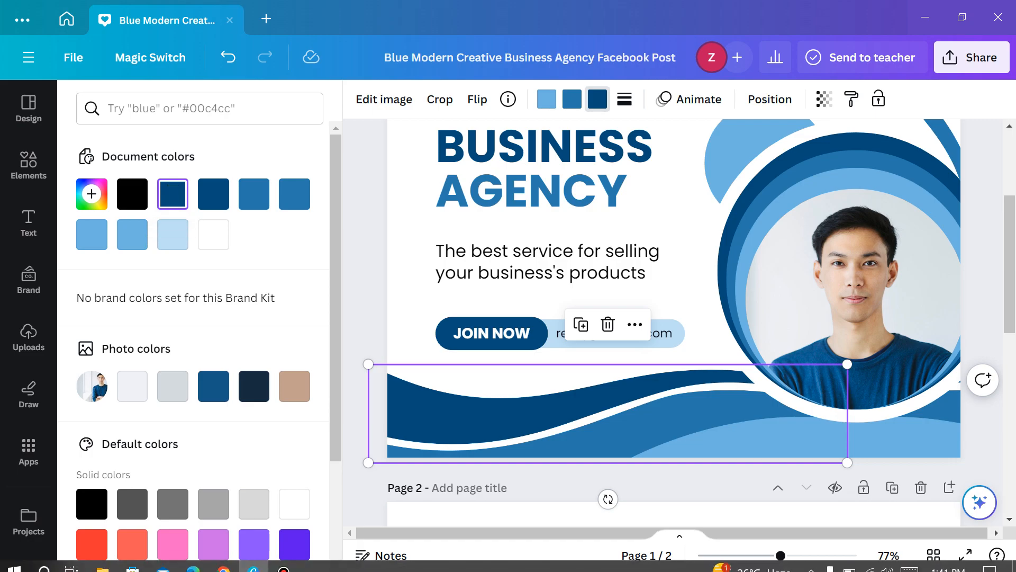
Enter #004A78 as the Shades base colour, giving blues #0087DB to #00263D, then return to Canva
click(223, 559)
text(000000)
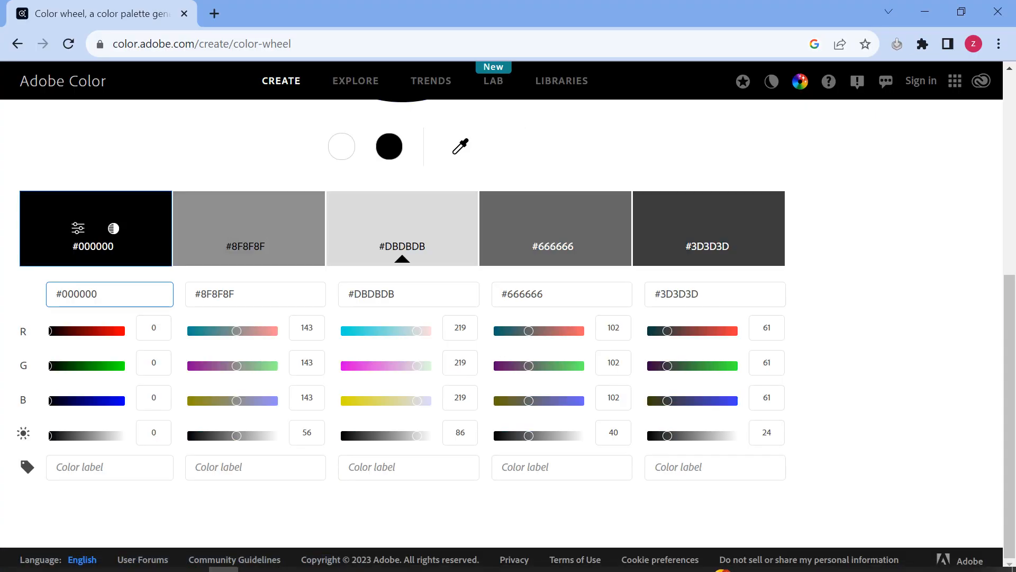
drag(98, 294, 68, 294)
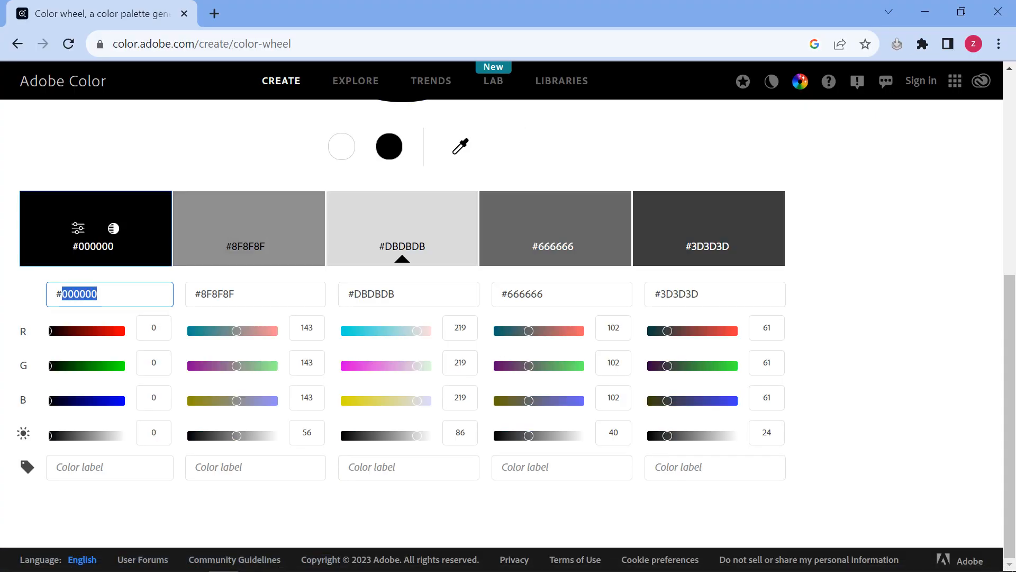
text(004a78)
key(Return)
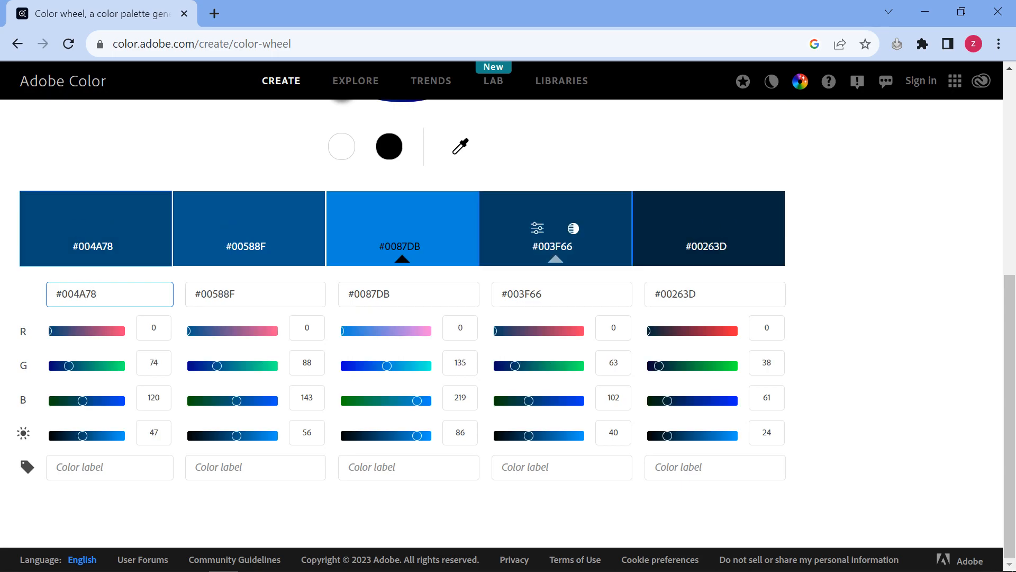
click(709, 228)
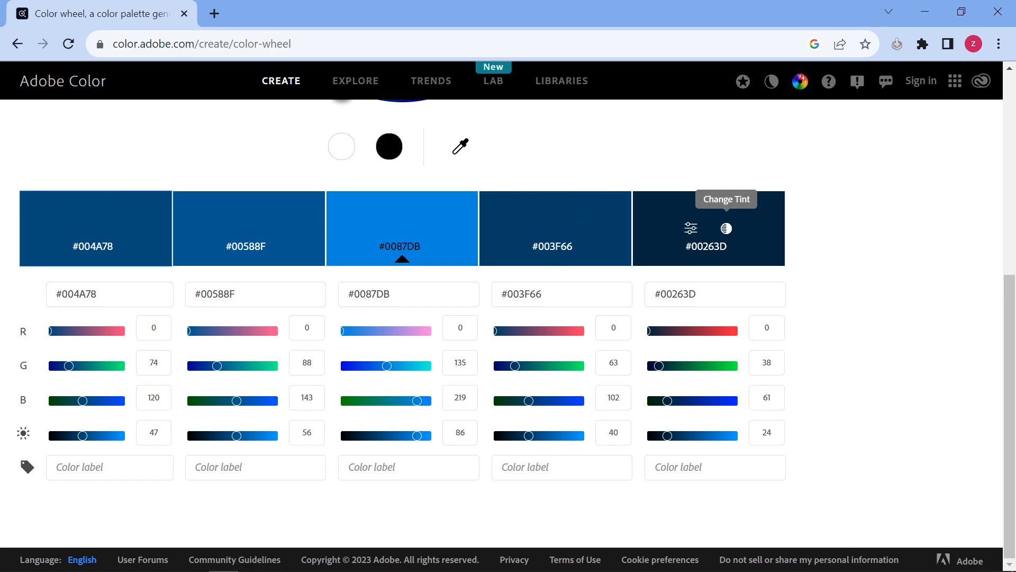
click(254, 560)
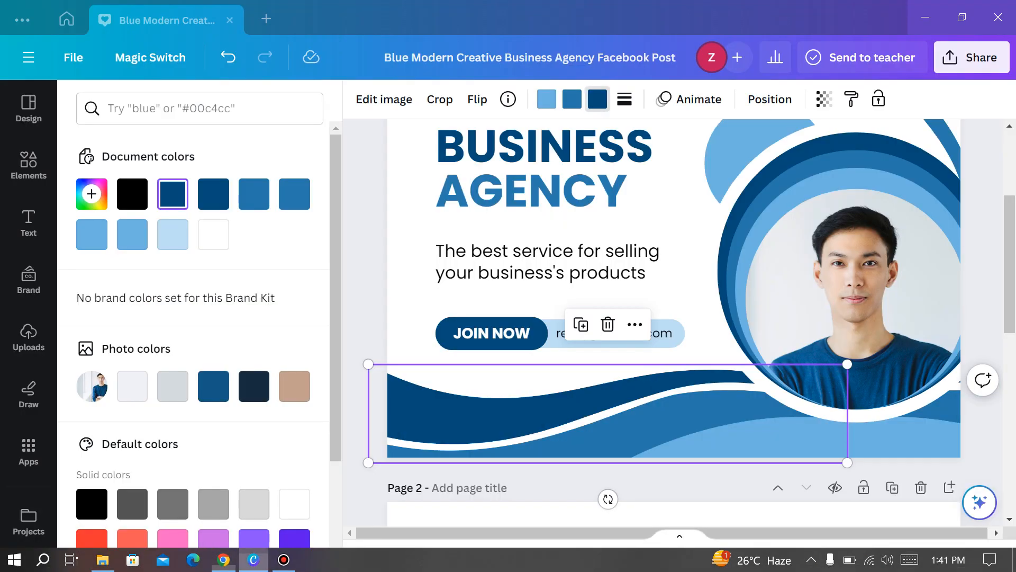
Review the whole blue template page in Canva, then go back to the #004A78 Shades palette
scroll(614, 328, up, 3)
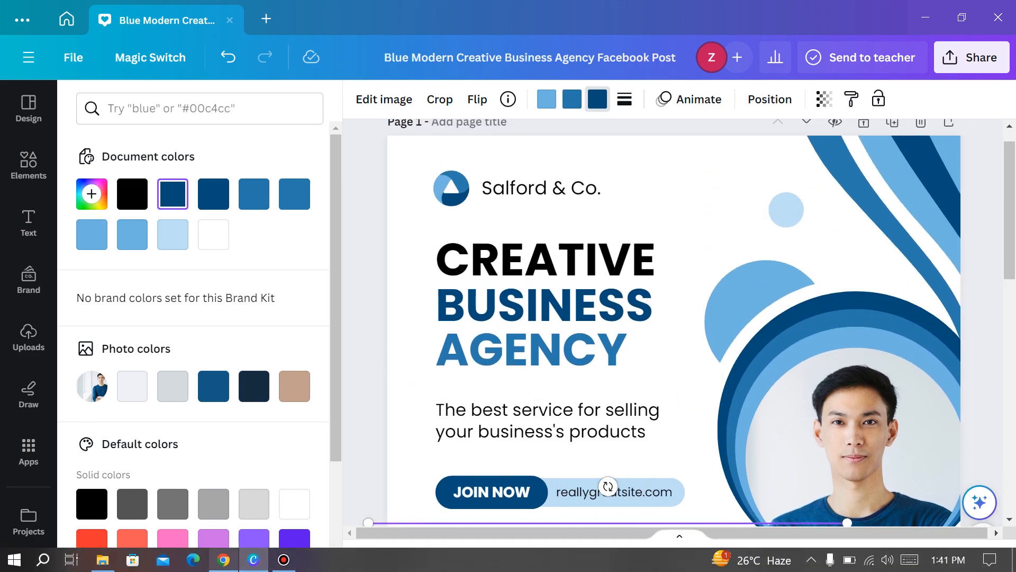
click(224, 560)
key(alt+Tab)
scroll(673, 323, down, 3)
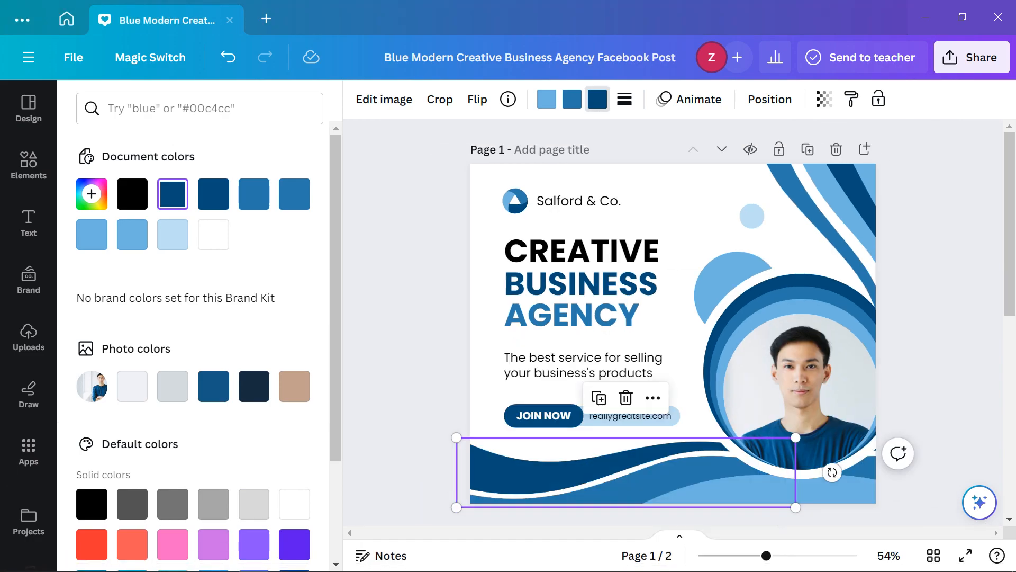
click(223, 559)
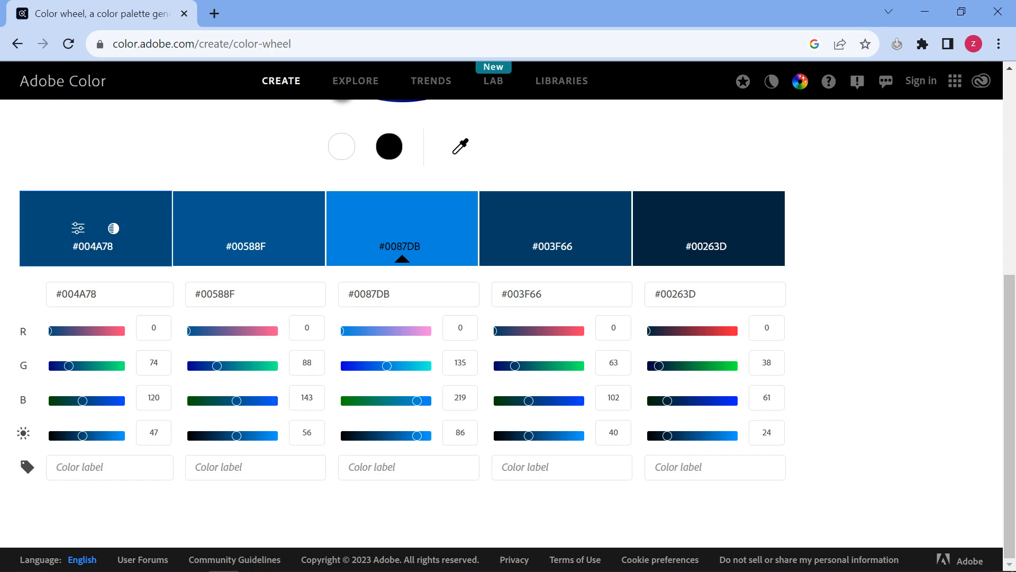
Keep the Shades harmony, review the blue swatches from #0087DB to #00263D, then return to Canva
scroll(508, 323, up, 7)
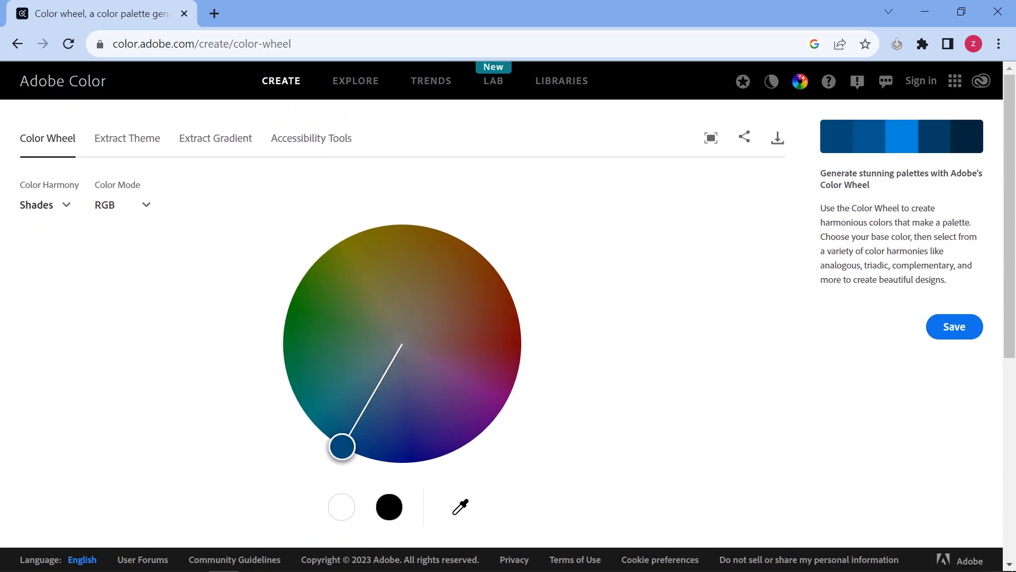
click(45, 204)
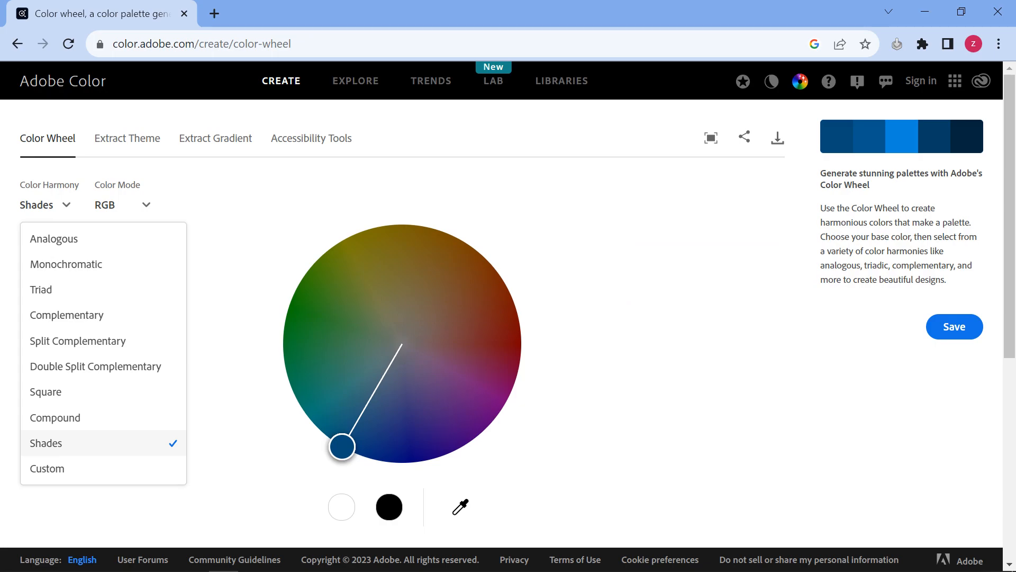
click(64, 443)
scroll(402, 318, down, 5)
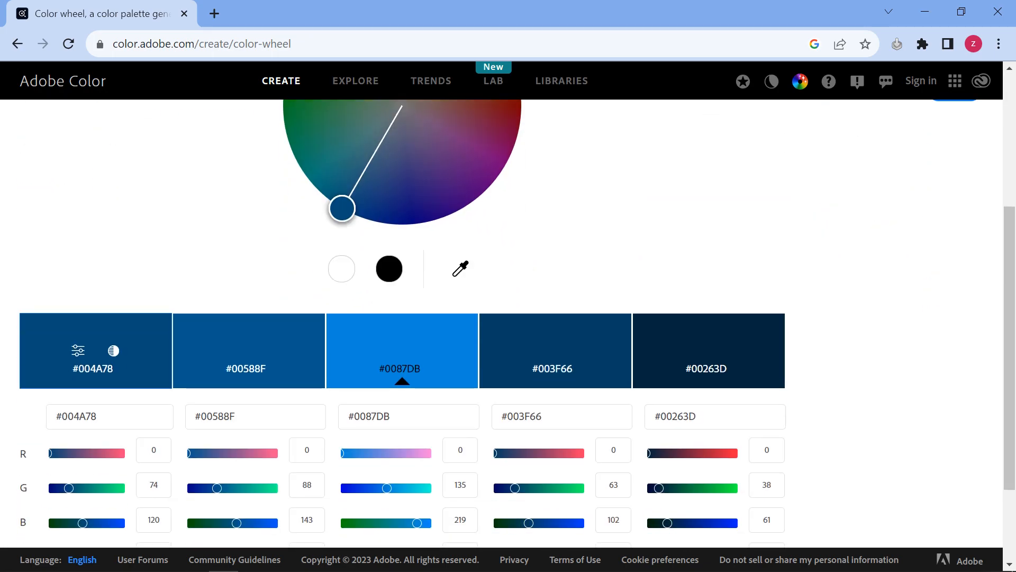
scroll(403, 318, down, 3)
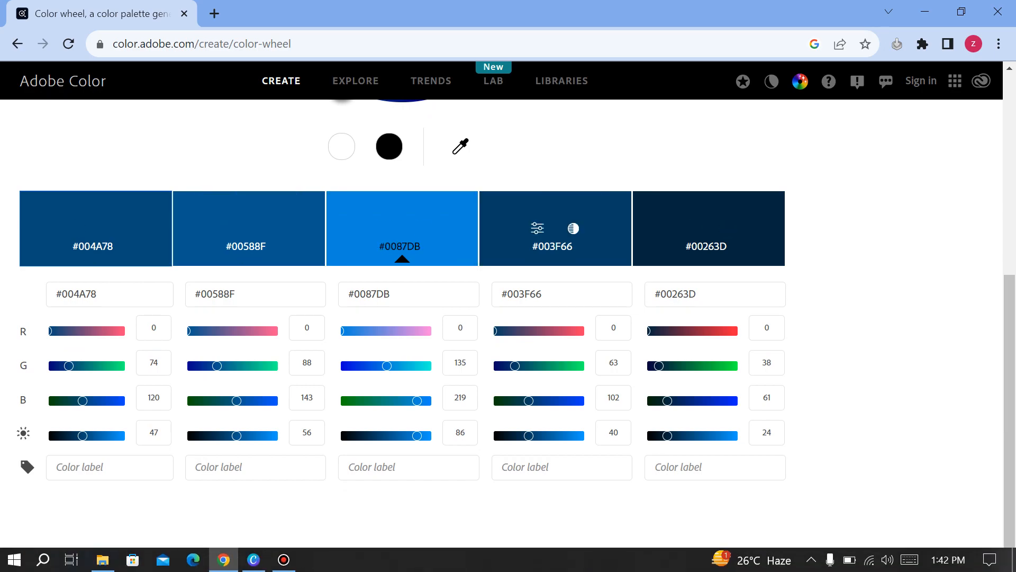
click(254, 559)
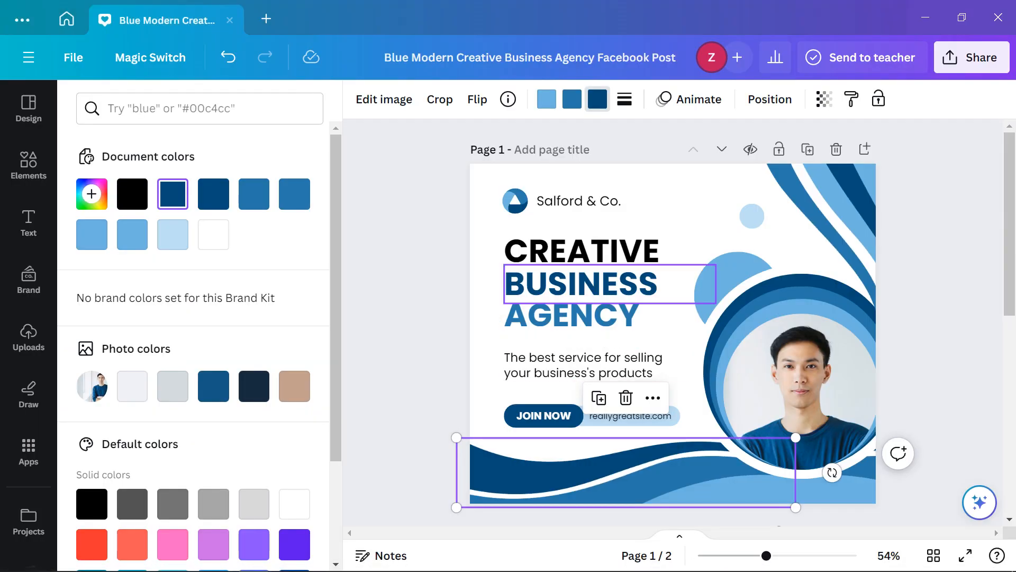
Close the colour panel, deselect the bottom wave graphic, and show the Facebook Post templates
click(598, 99)
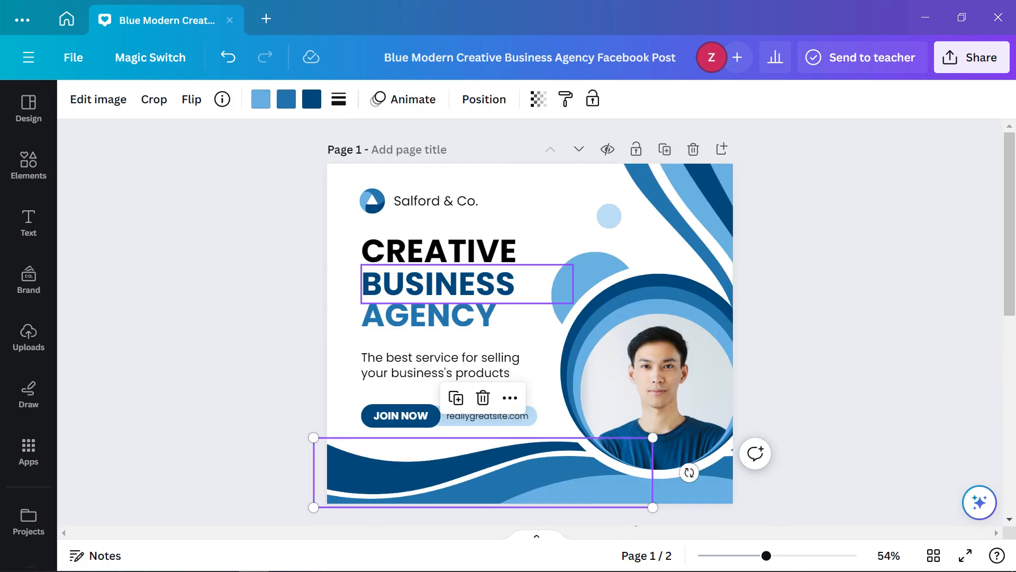
key(Escape)
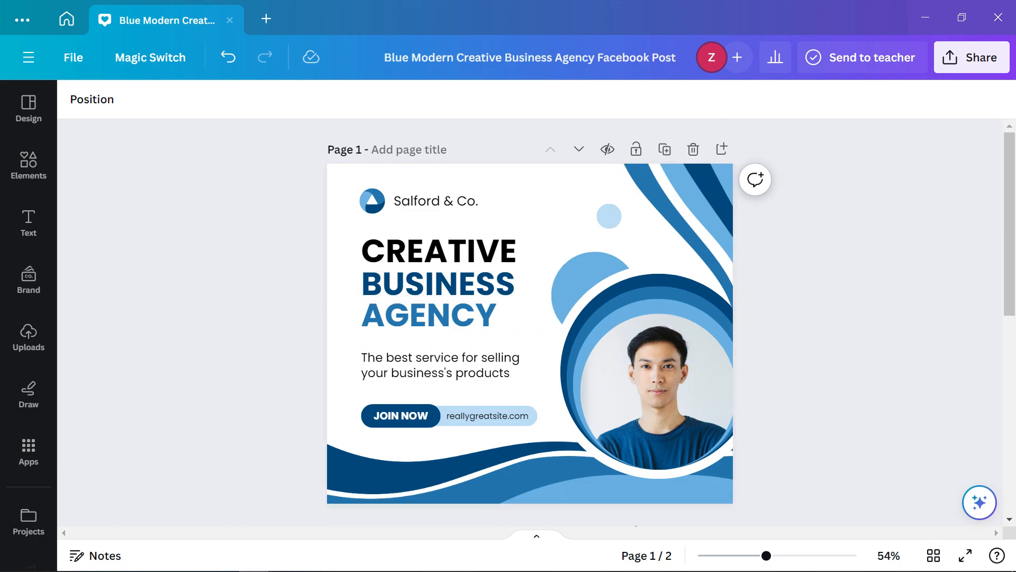
click(29, 57)
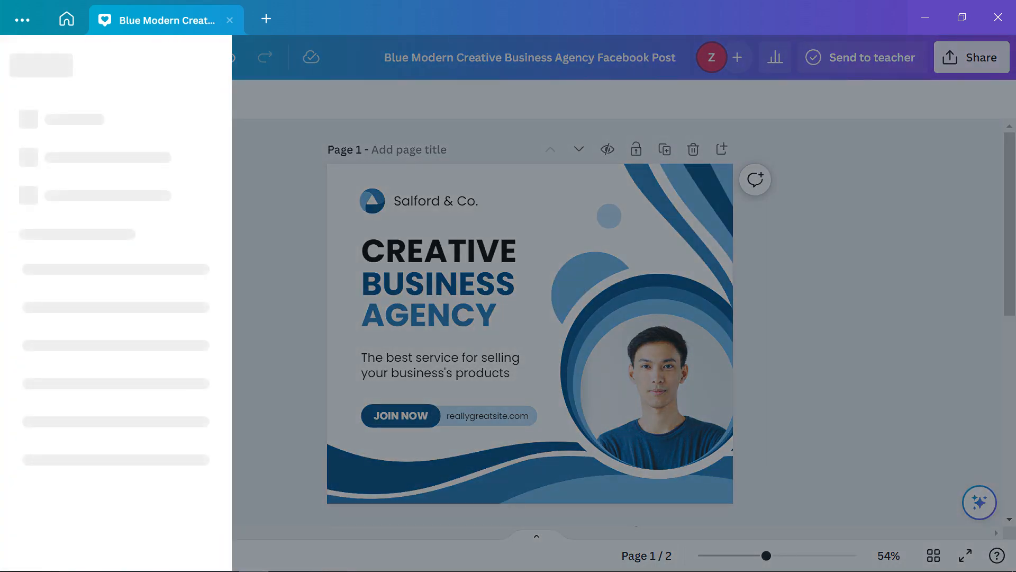
click(207, 57)
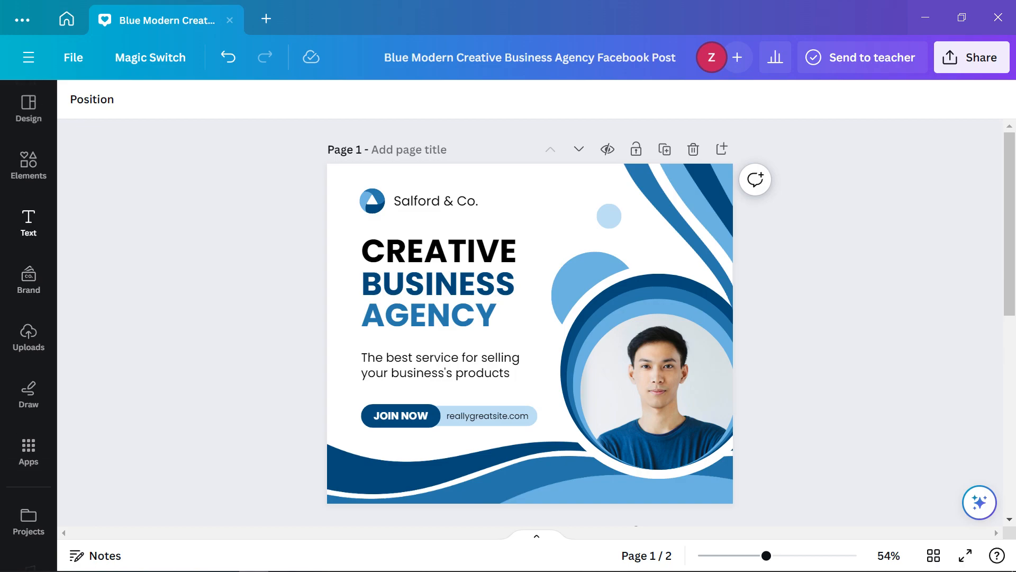
click(29, 108)
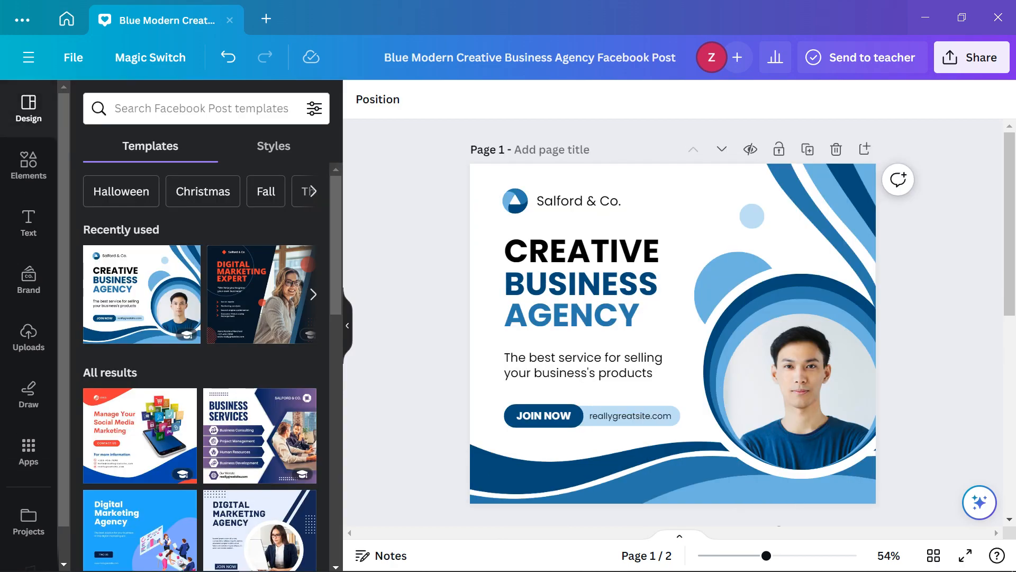
Browse the Facebook Post templates and Styles combinations, then open the Elements shapes and graphics library
scroll(304, 264, down, 5)
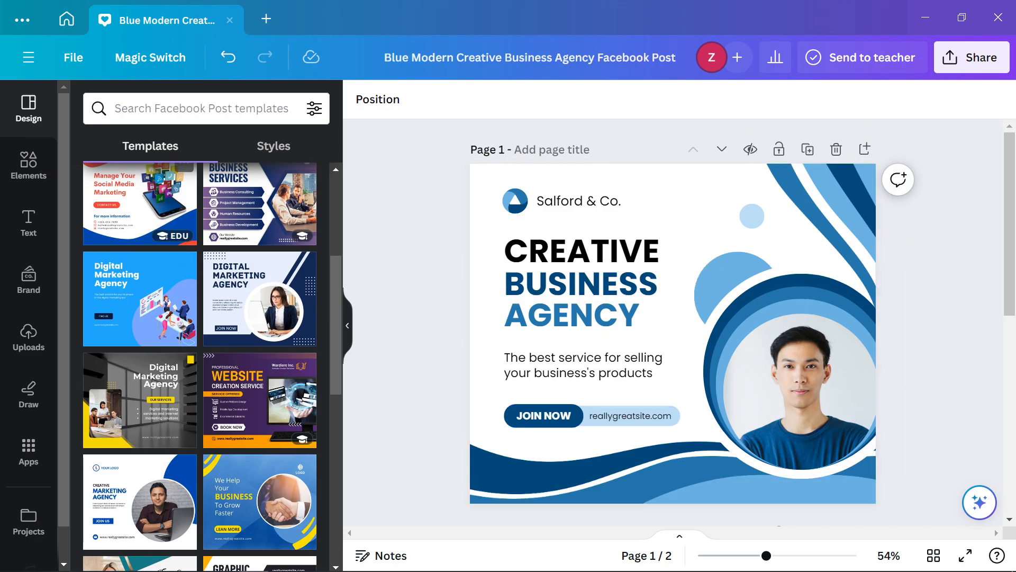
scroll(154, 212, down, 3)
scroll(154, 211, down, 7)
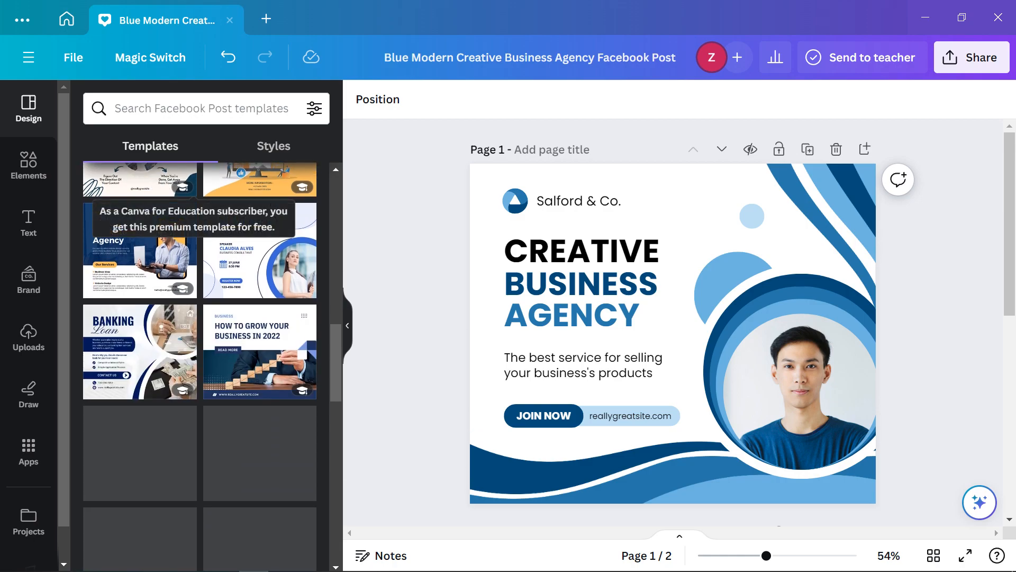
click(274, 146)
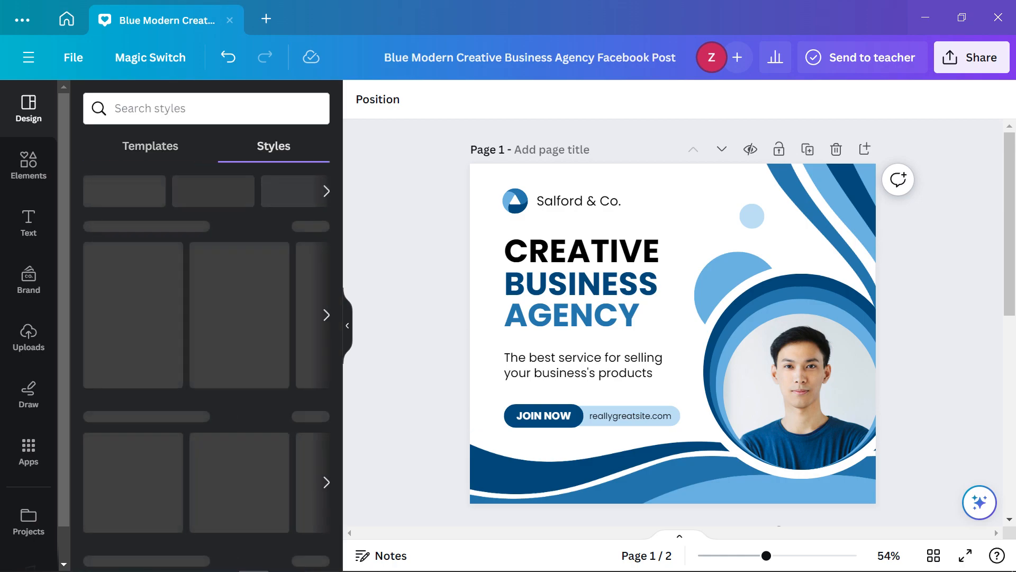
scroll(239, 455, down, 6)
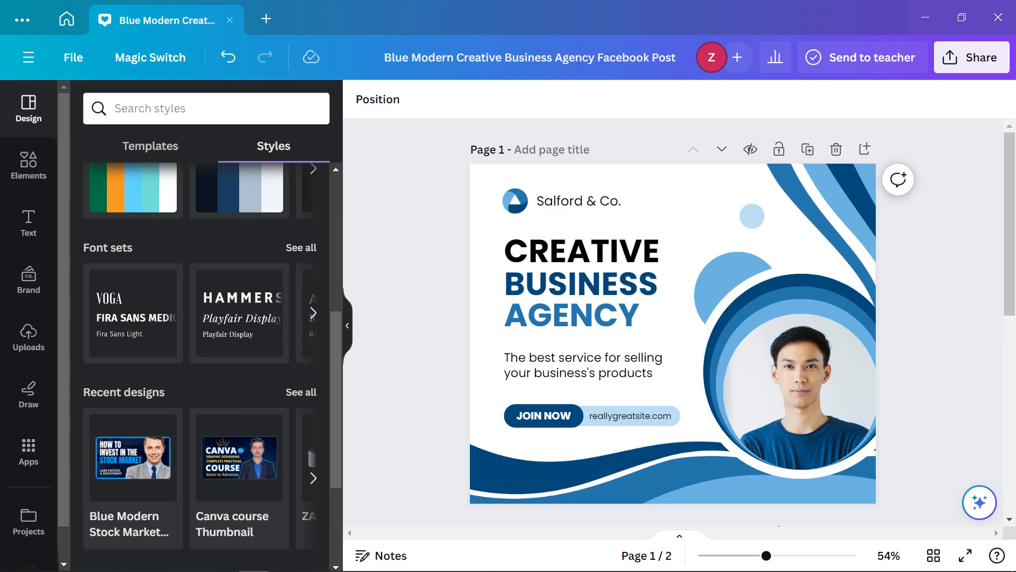
scroll(239, 313, up, 5)
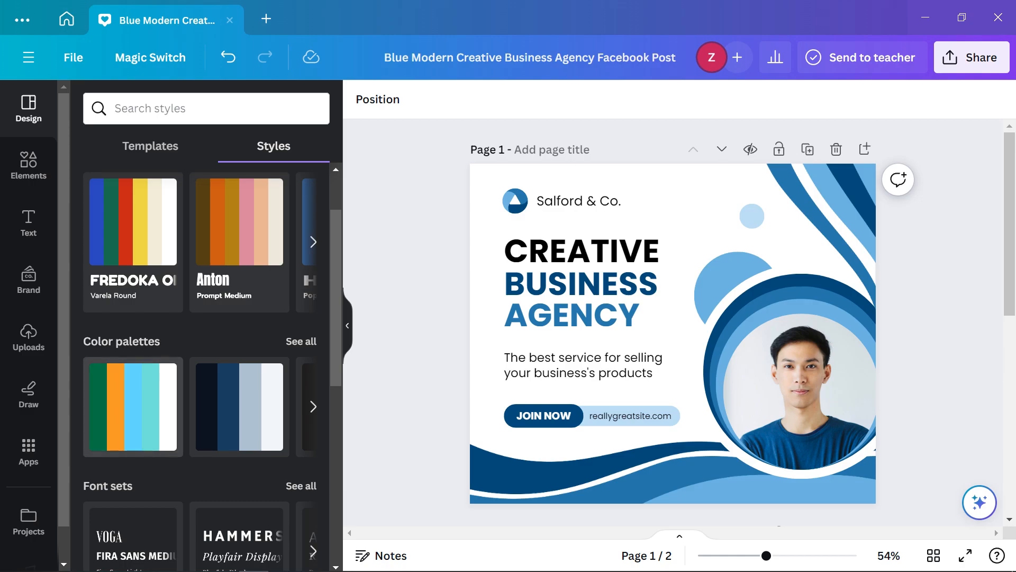
scroll(239, 406, up, 2)
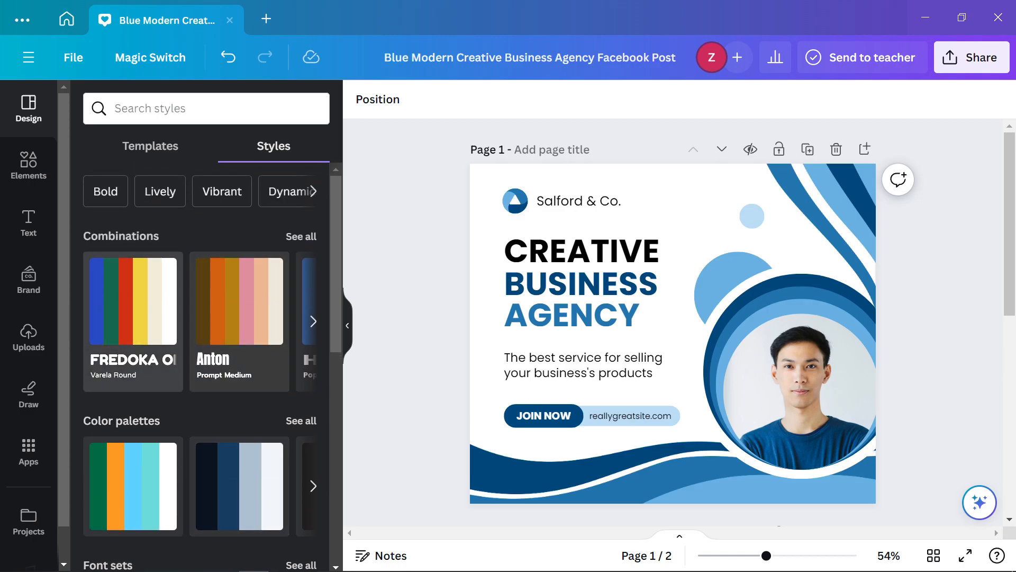
click(28, 164)
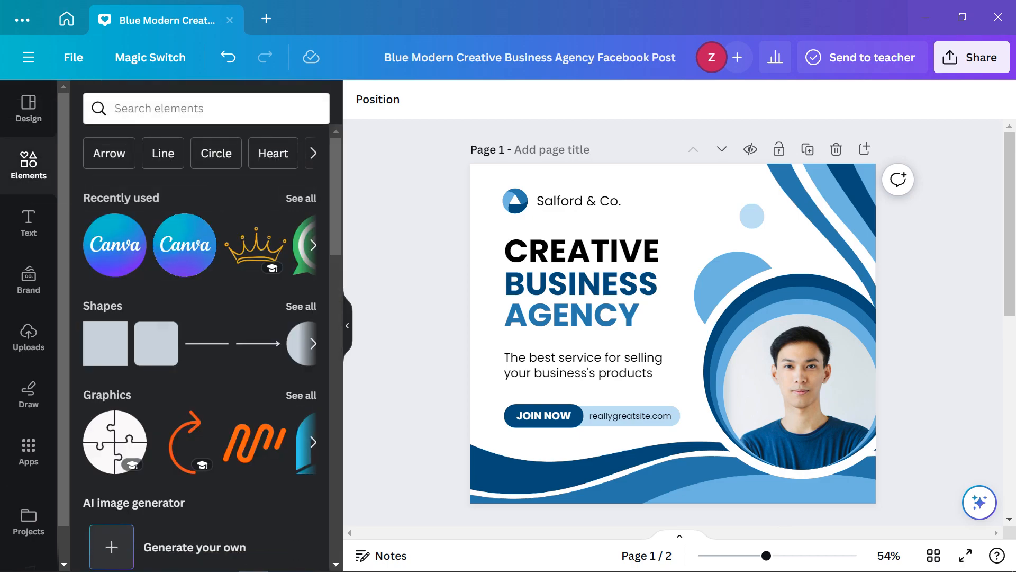
scroll(166, 334, down, 2)
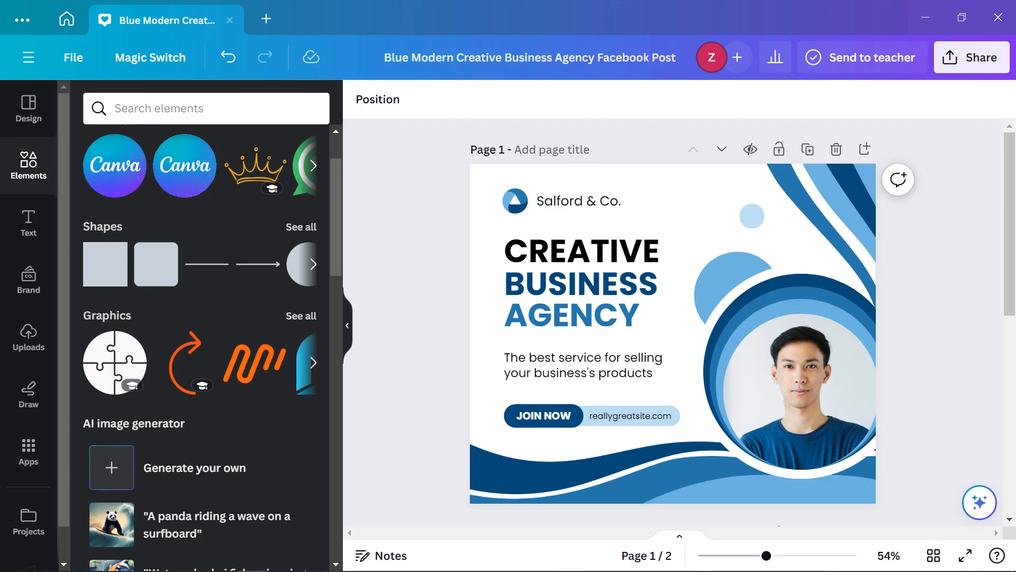
scroll(206, 344, down, 2)
scroll(206, 328, down, 5)
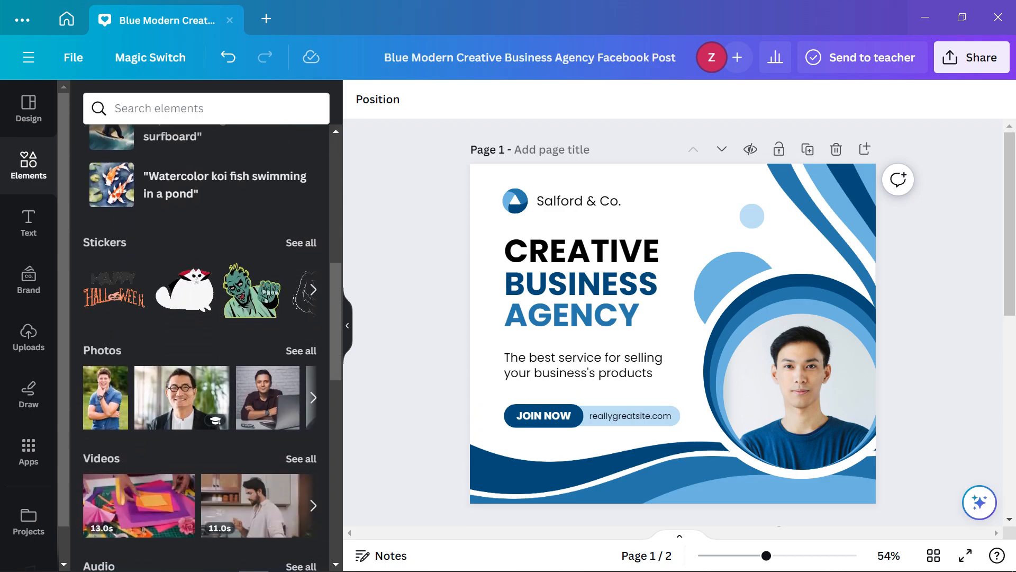
scroll(206, 344, down, 6)
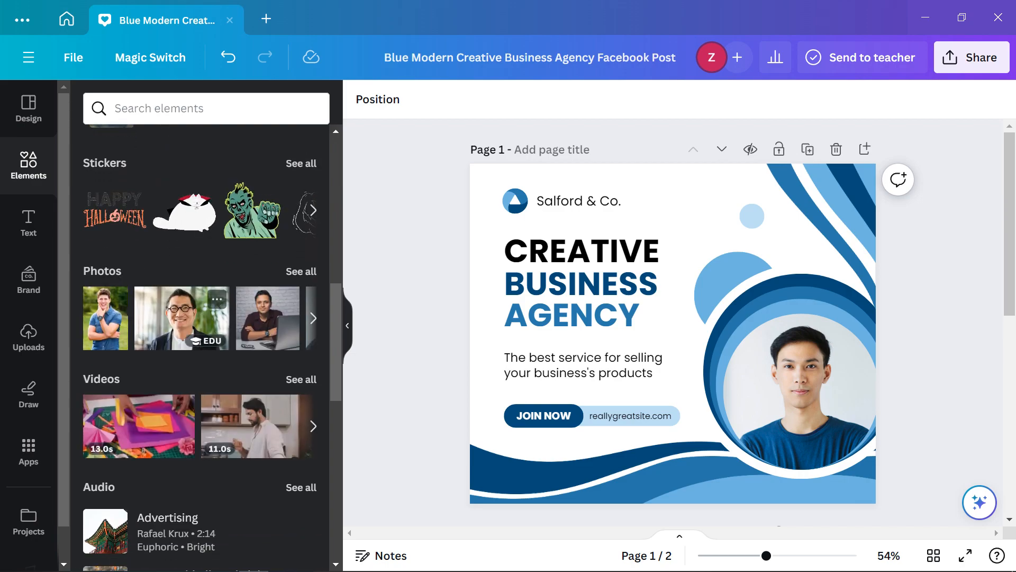
scroll(206, 344, down, 3)
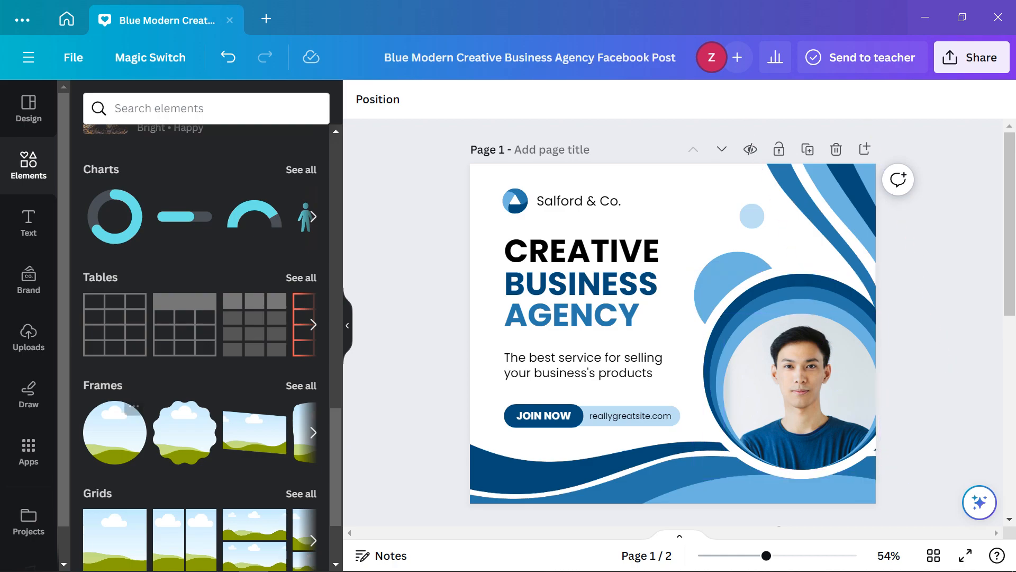
scroll(206, 344, down, 7)
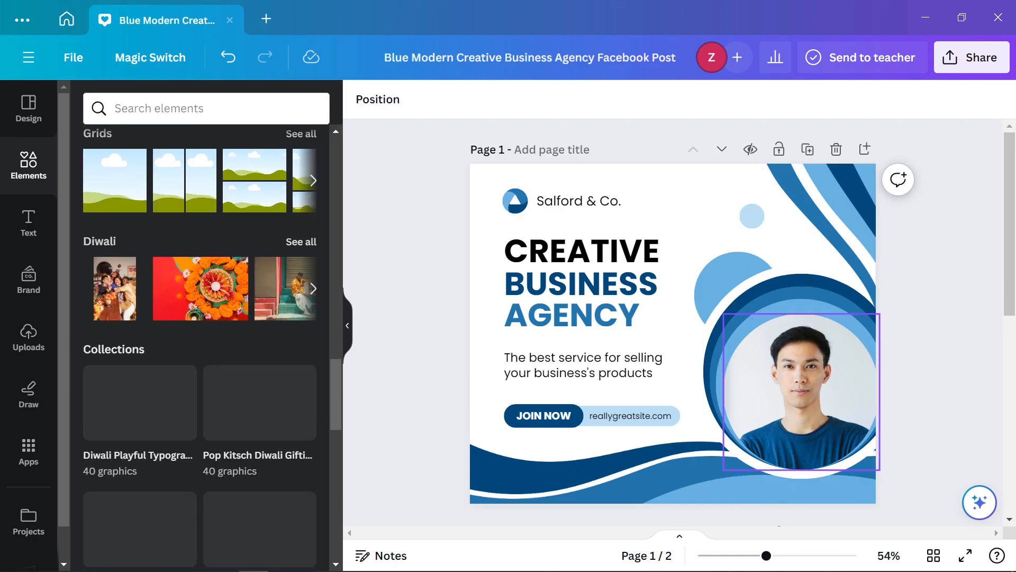
scroll(678, 392, down, 6)
click(677, 394)
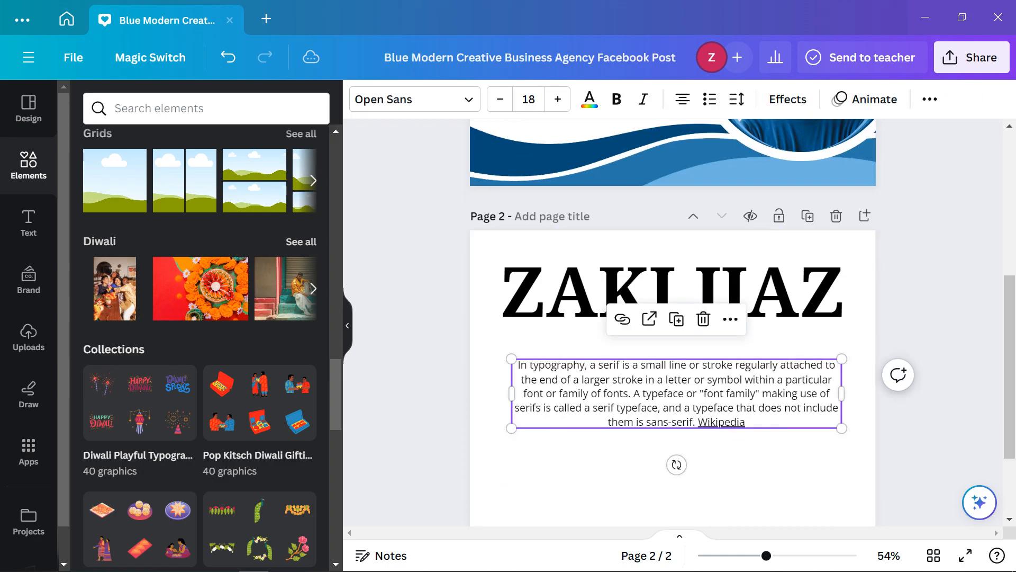
key(Delete)
click(676, 294)
key(Delete)
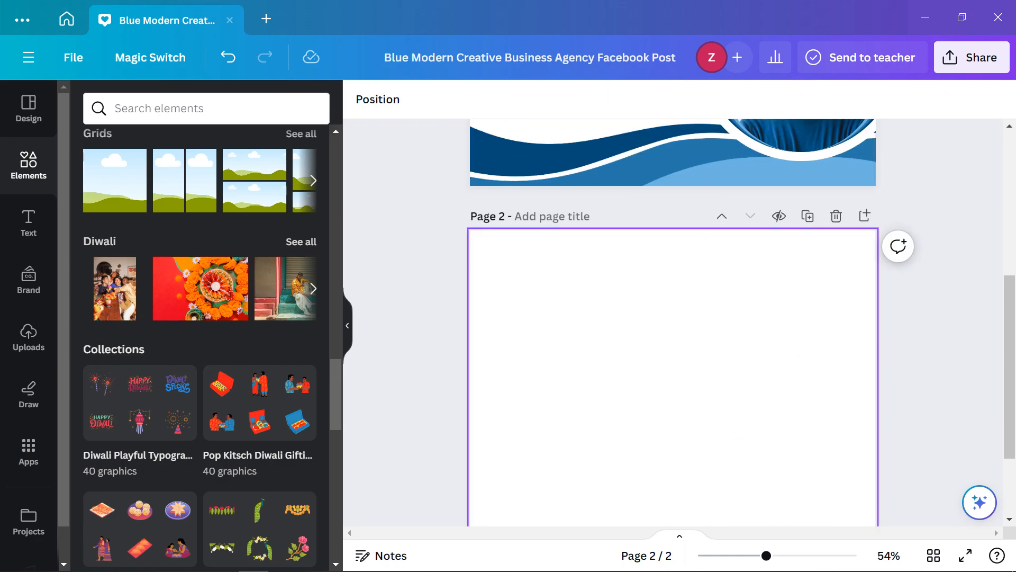
Open the Text panel, which lists 'serif' search fonts like CMU Serif and PT Serif
scroll(672, 318, up, 5)
scroll(200, 344, down, 10)
scroll(200, 344, down, 9)
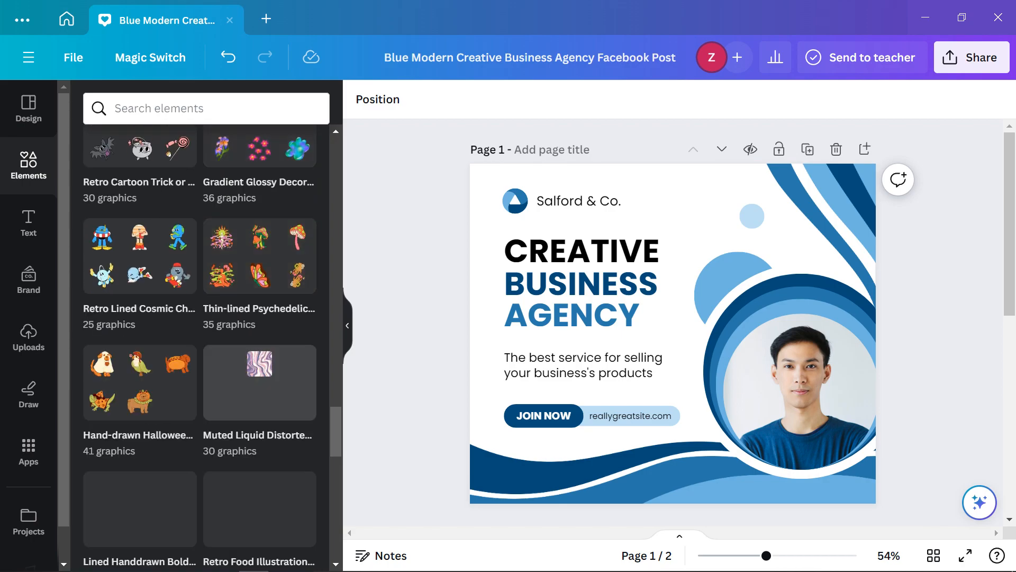
scroll(201, 344, up, 8)
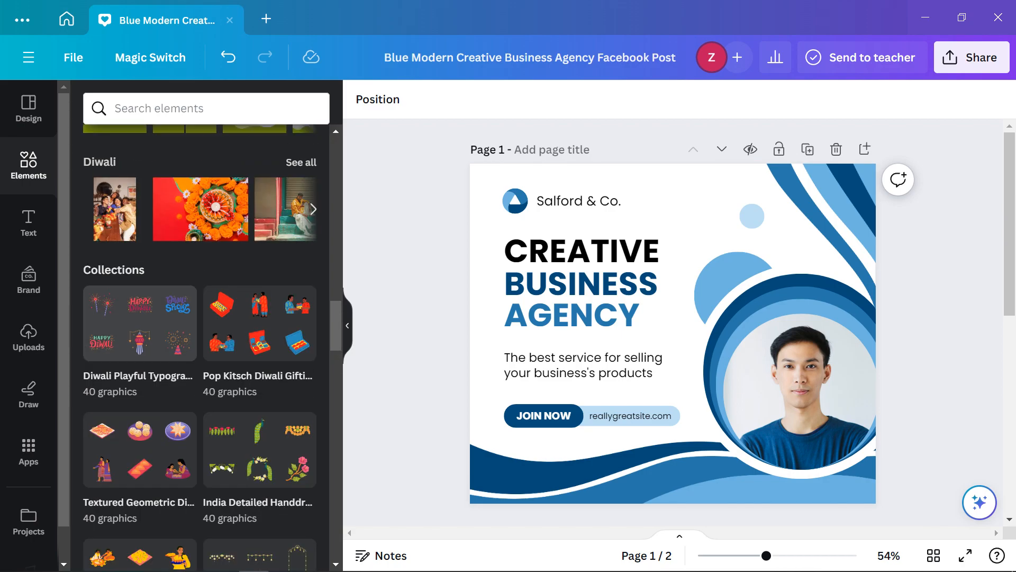
click(29, 222)
scroll(200, 241, up, 2)
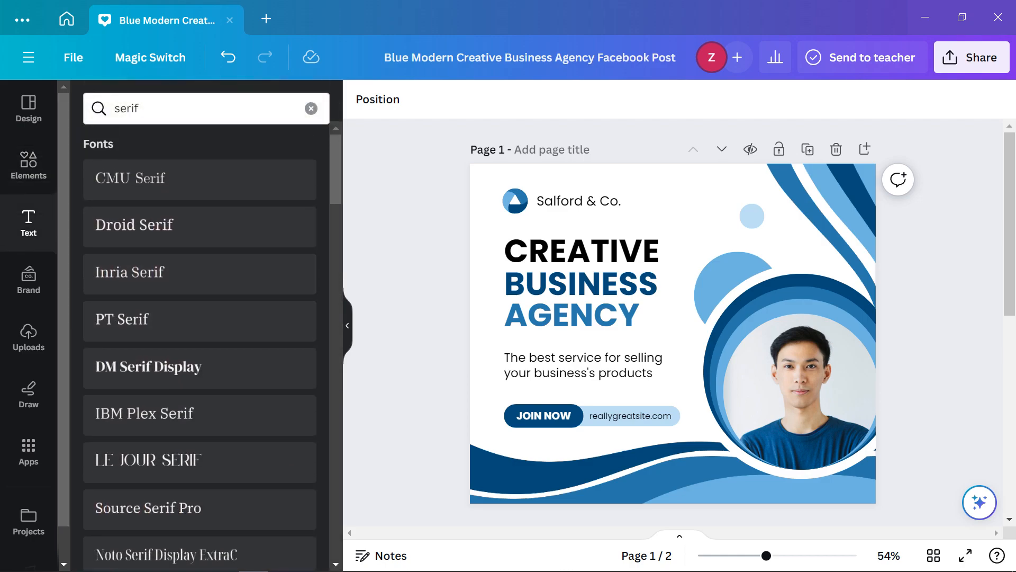
Clear the serif font search, browse combinations like WORKOUT and Sparkle, then open Brand
click(311, 108)
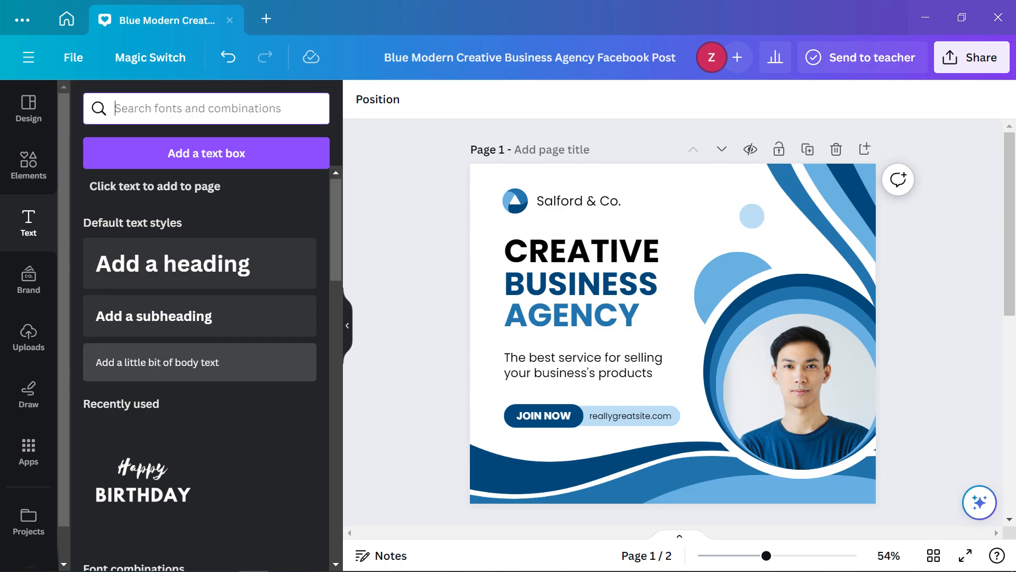
scroll(201, 365, down, 5)
scroll(140, 365, down, 15)
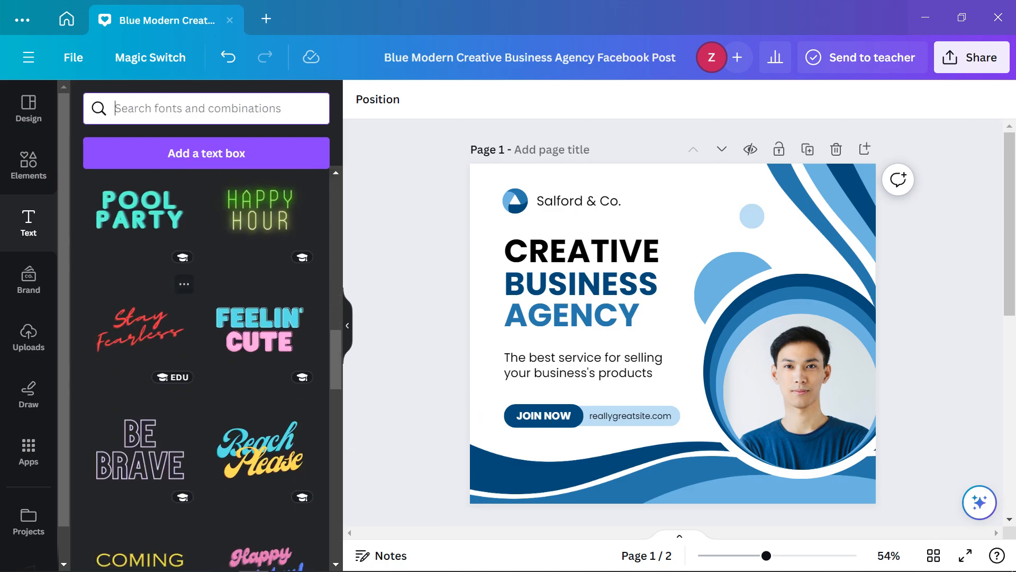
scroll(207, 370, down, 10)
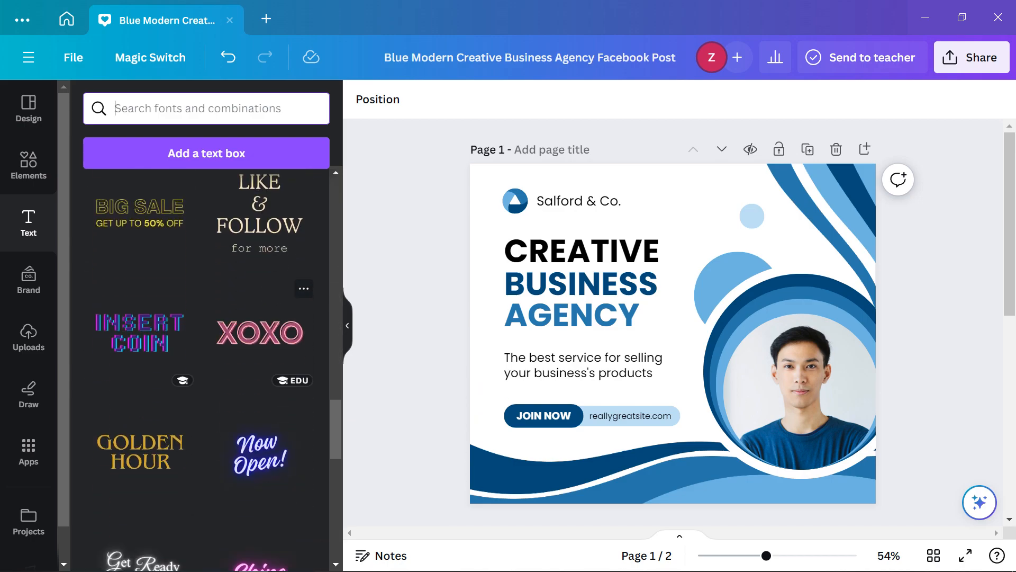
scroll(260, 445, up, 5)
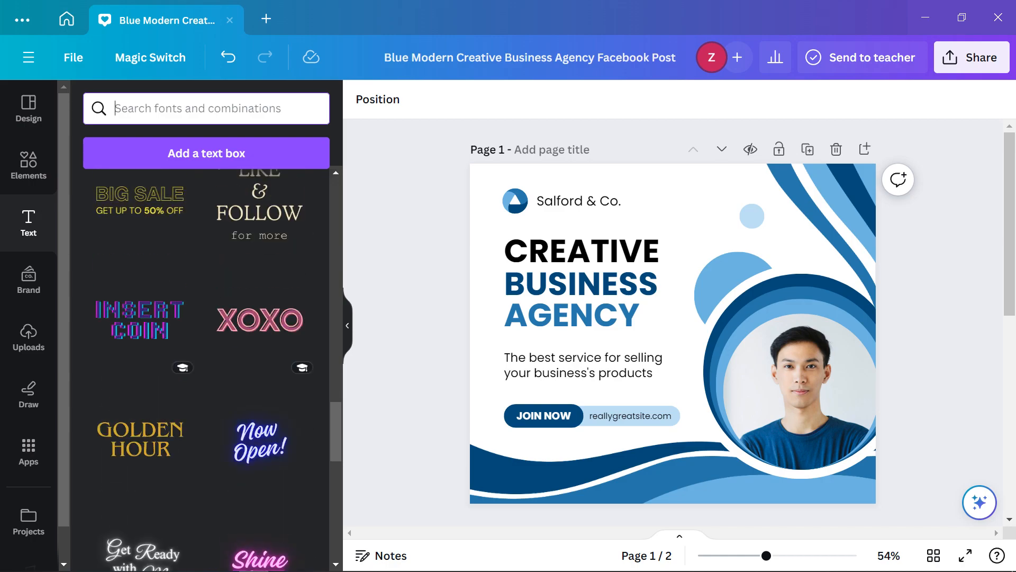
scroll(259, 444, down, 4)
scroll(206, 371, down, 6)
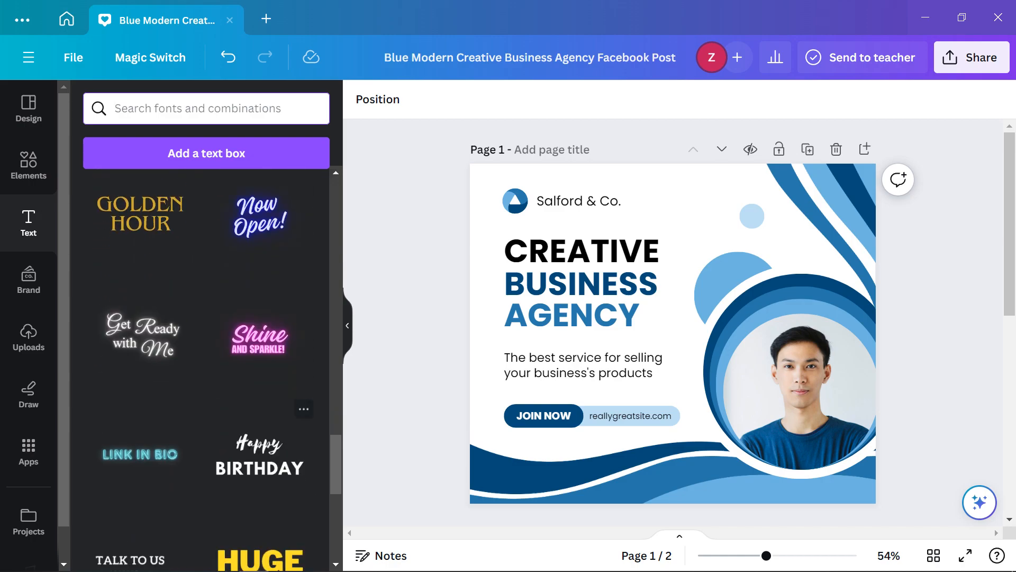
scroll(260, 466, down, 8)
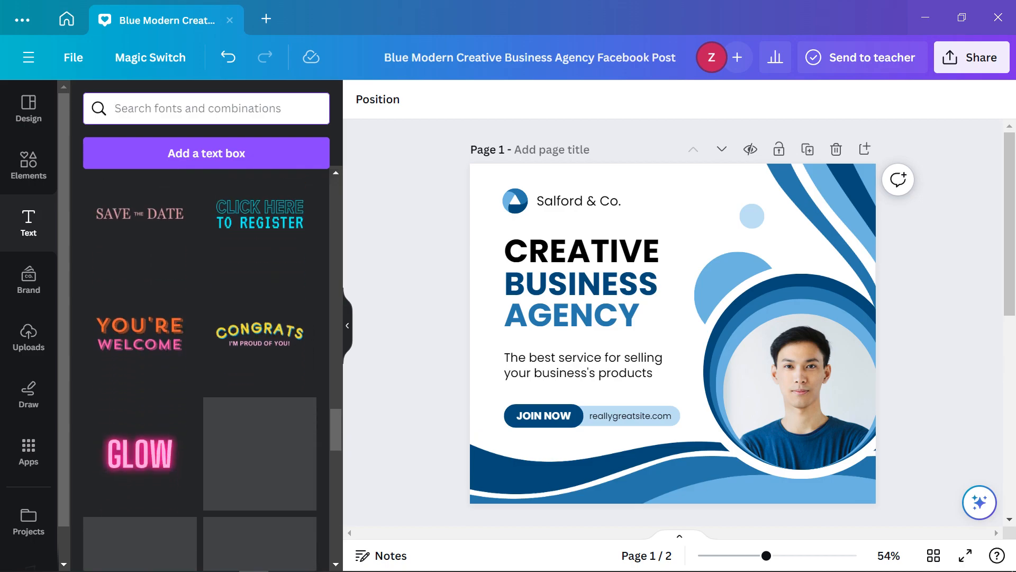
scroll(259, 445, down, 3)
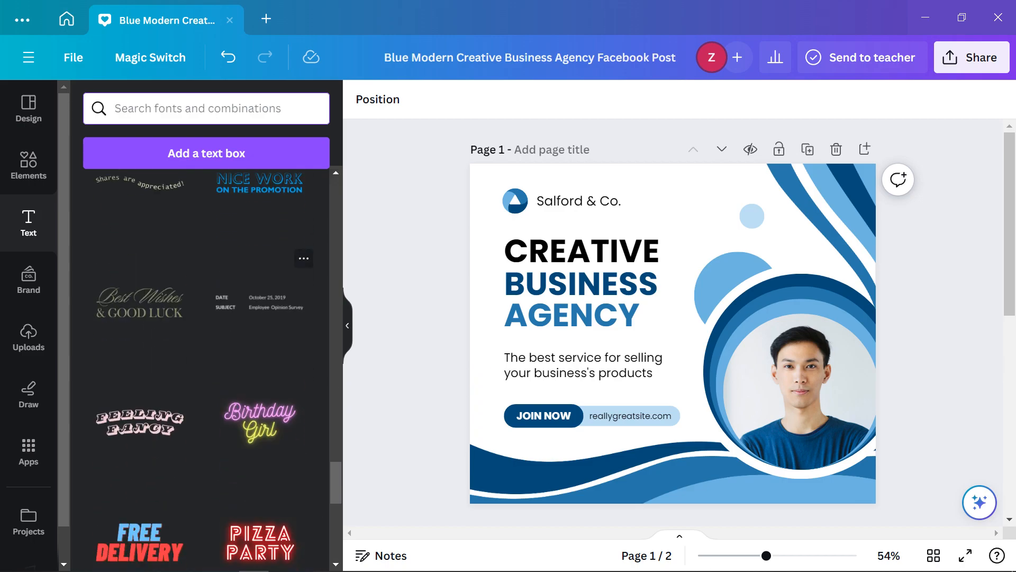
scroll(259, 402, down, 8)
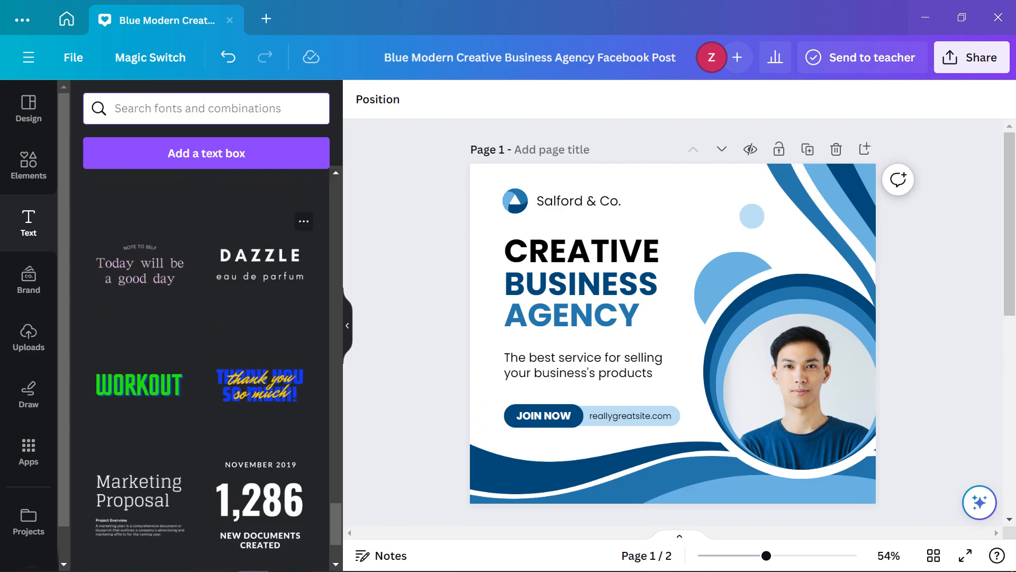
scroll(259, 403, down, 3)
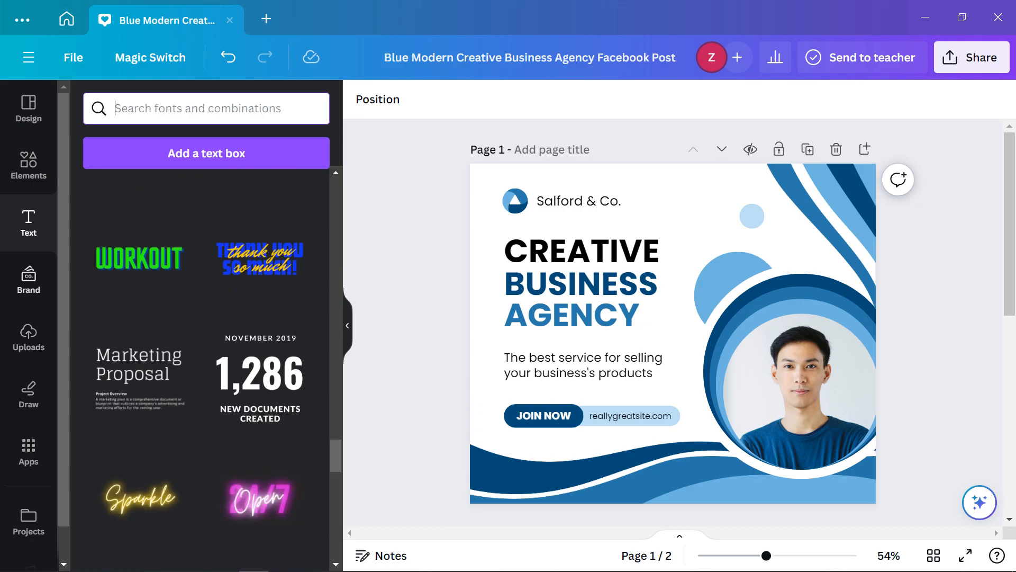
click(29, 278)
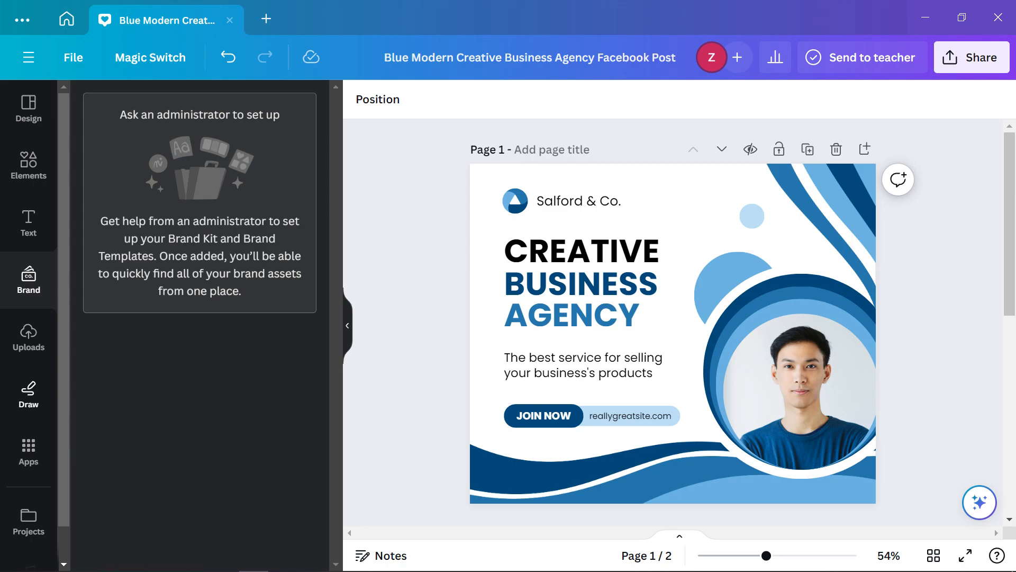
Browse the Uploads library's Videos and Audio tabs, ending on Videos
click(29, 337)
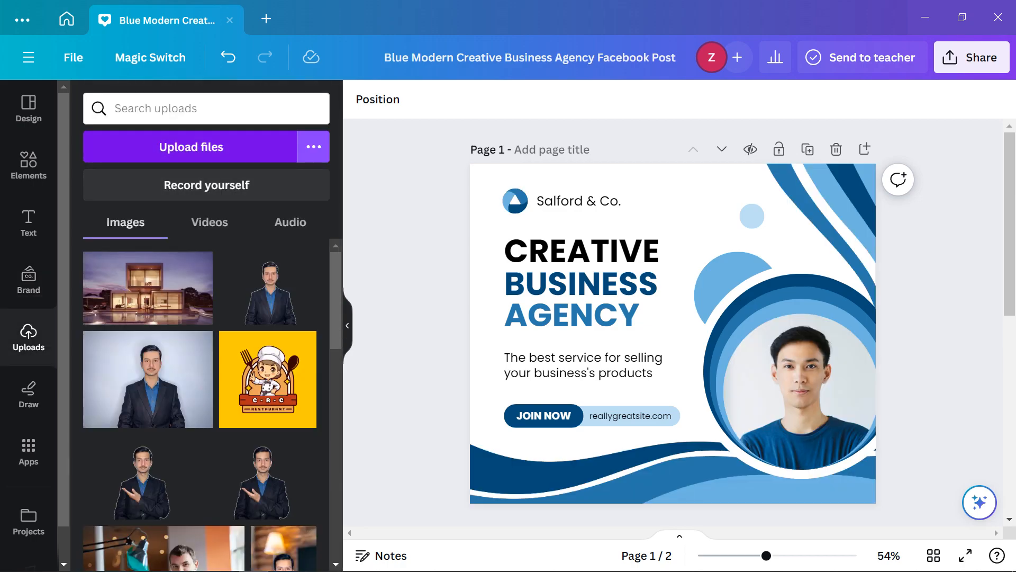
click(210, 221)
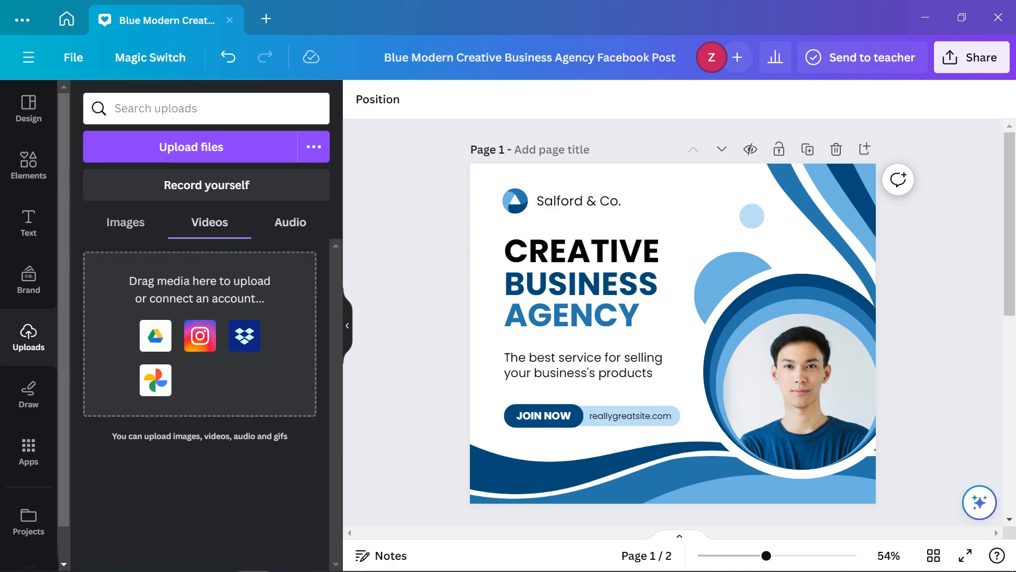
click(290, 223)
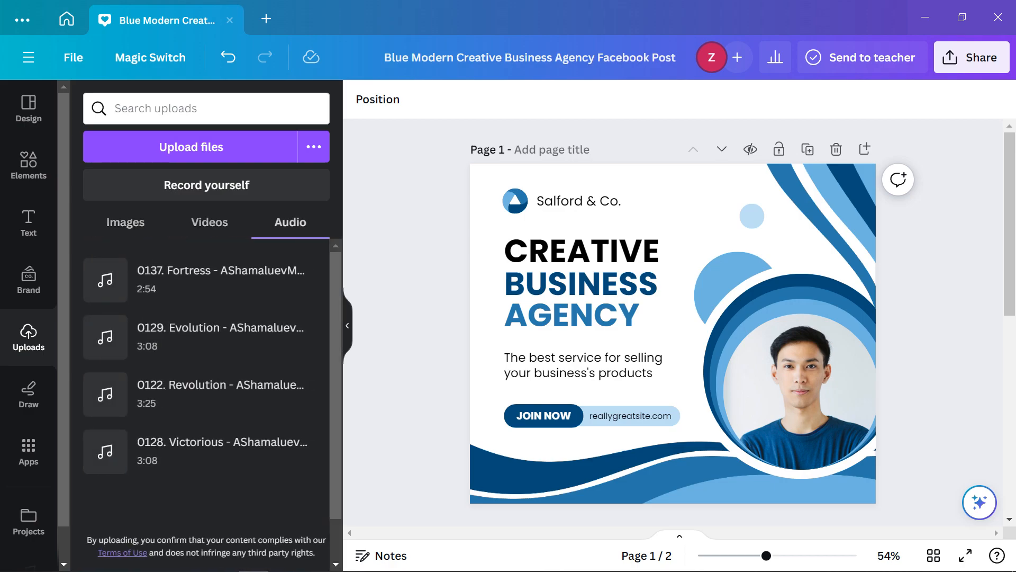
click(210, 222)
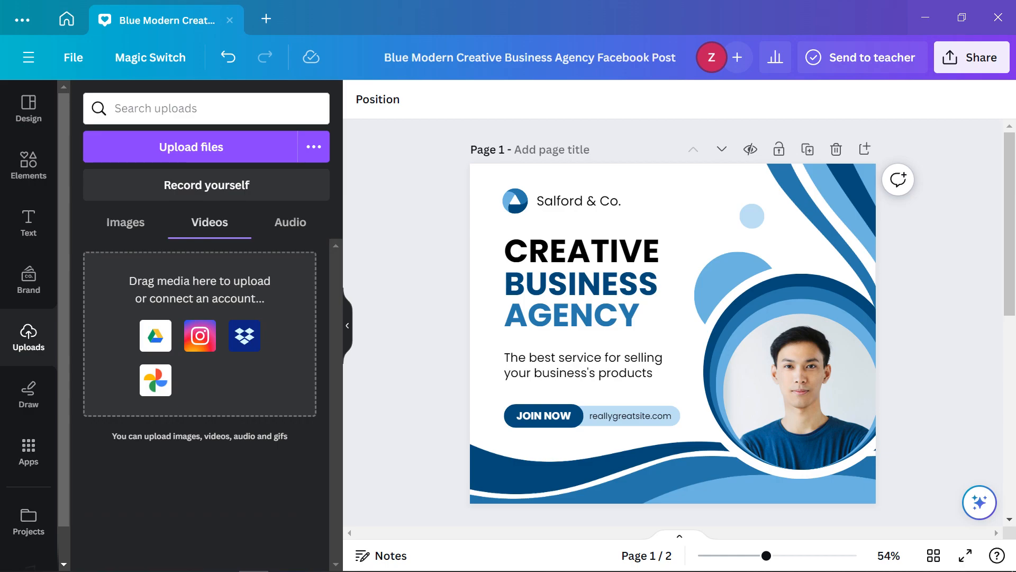
Look through the Draw pens and the Apps library, including in-use and popular apps
click(29, 395)
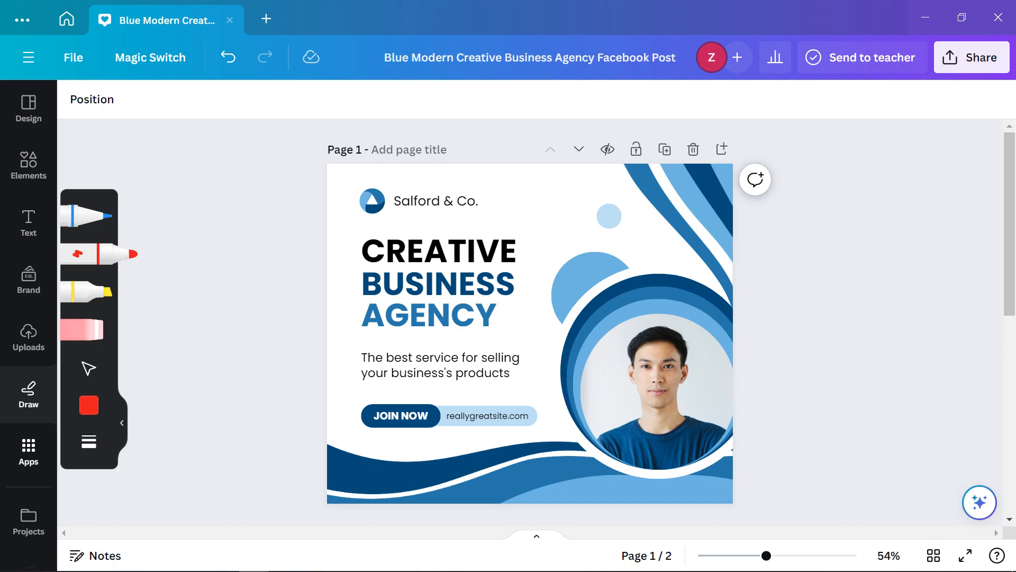
click(28, 450)
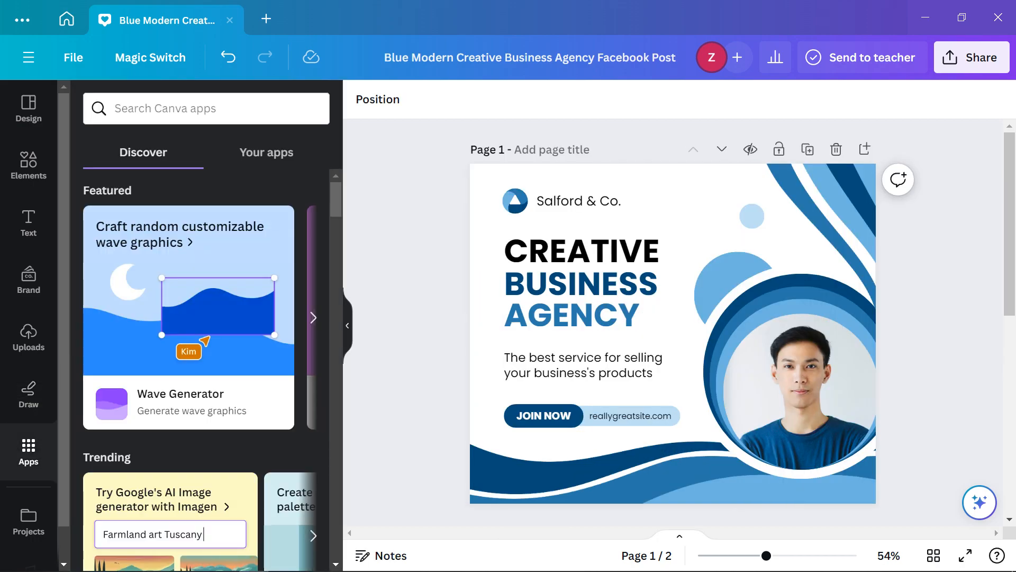
click(266, 152)
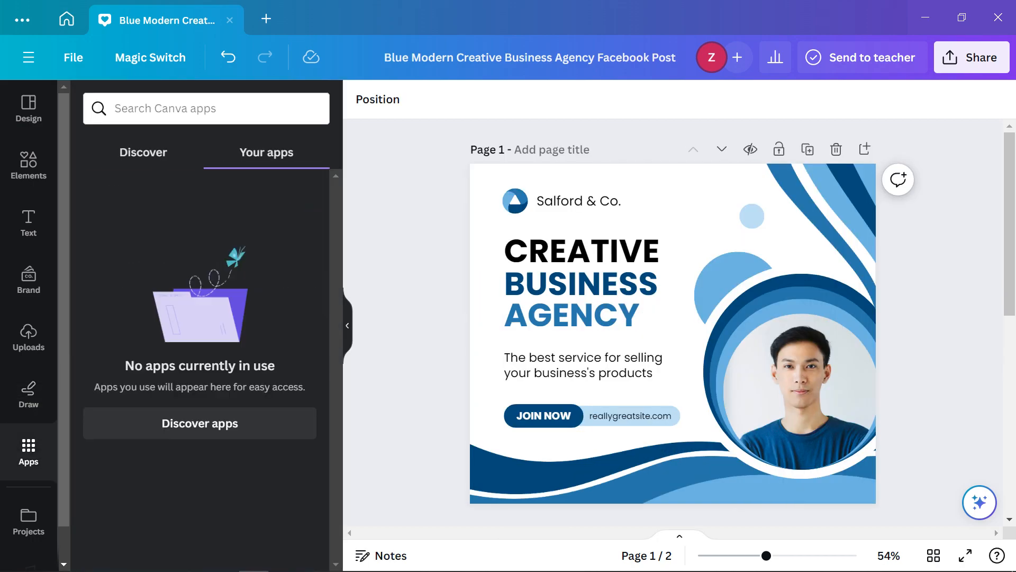
click(199, 423)
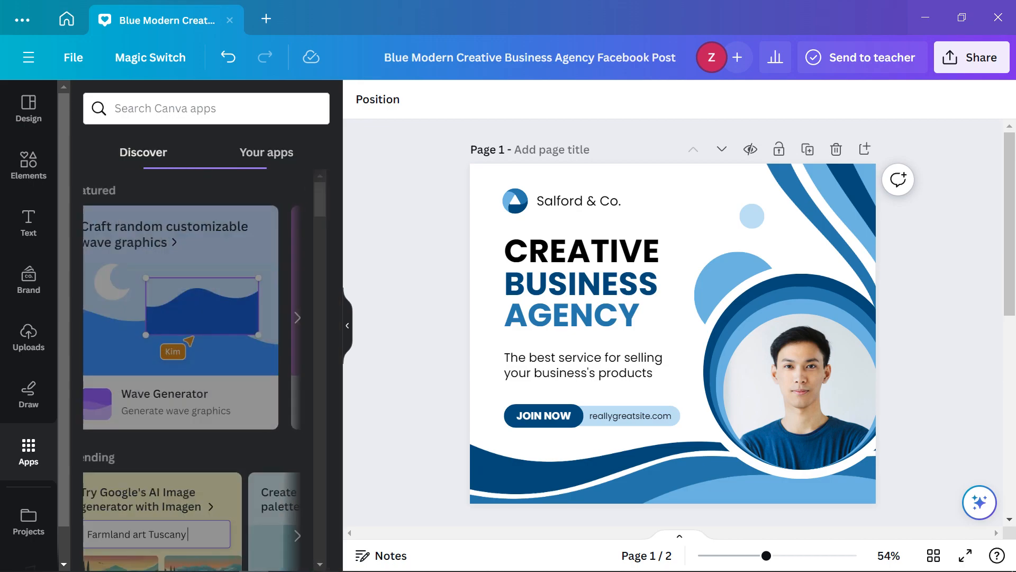
scroll(199, 370, down, 5)
scroll(200, 370, up, 2)
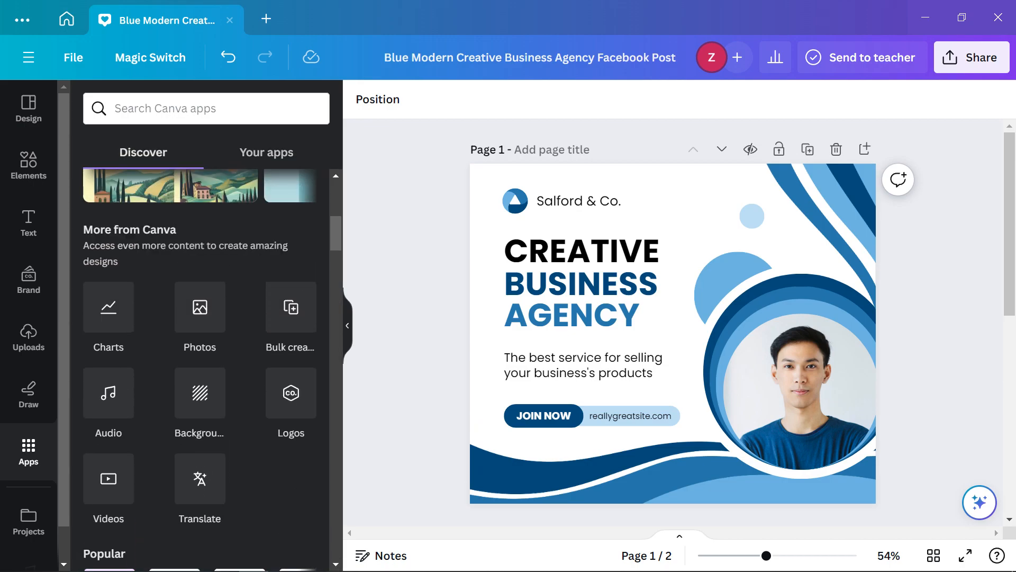
scroll(200, 370, down, 5)
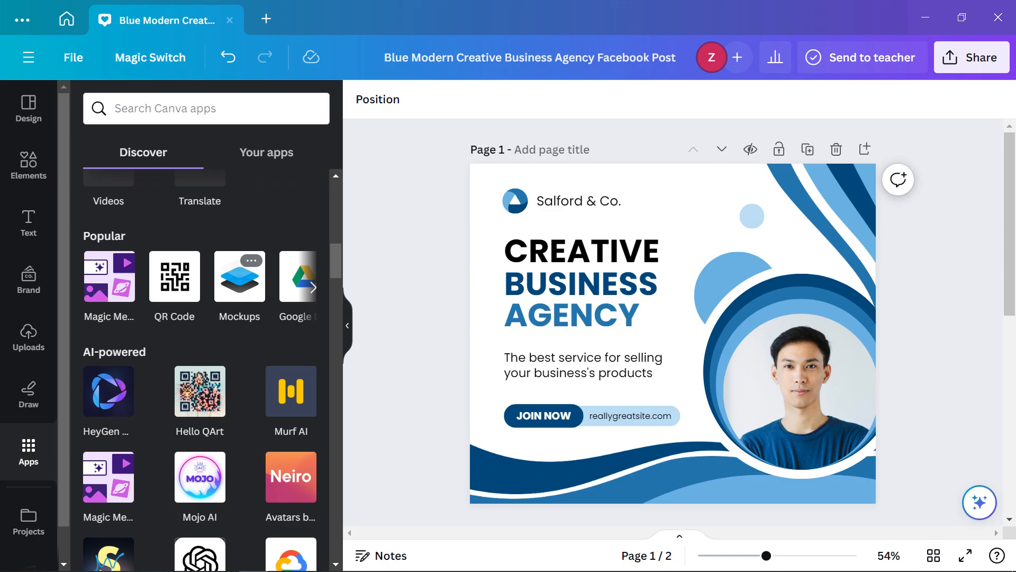
click(313, 287)
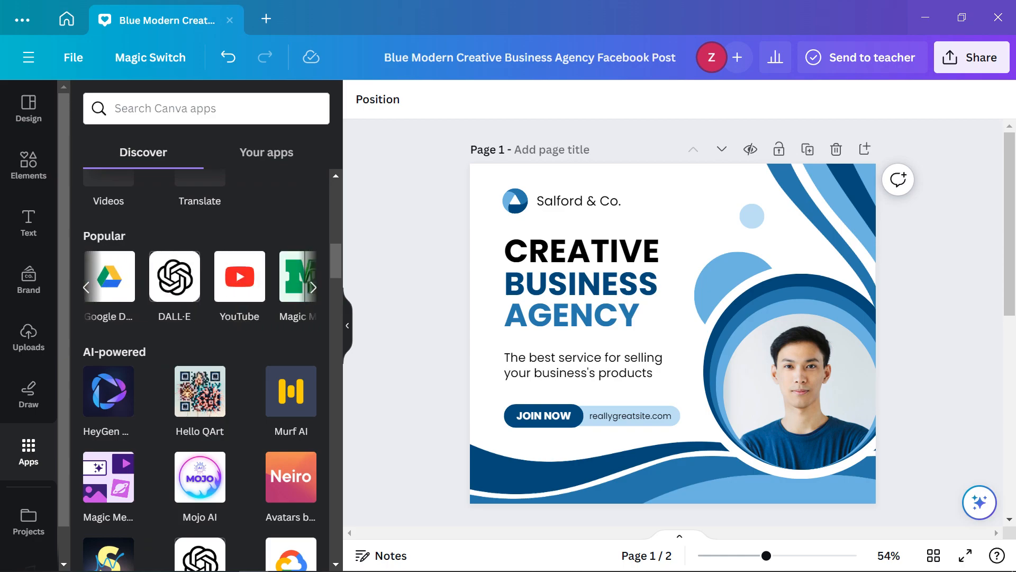
scroll(199, 370, down, 4)
Check Projects, Design and Elements, collapse the side panel, then reopen Uploads
click(29, 521)
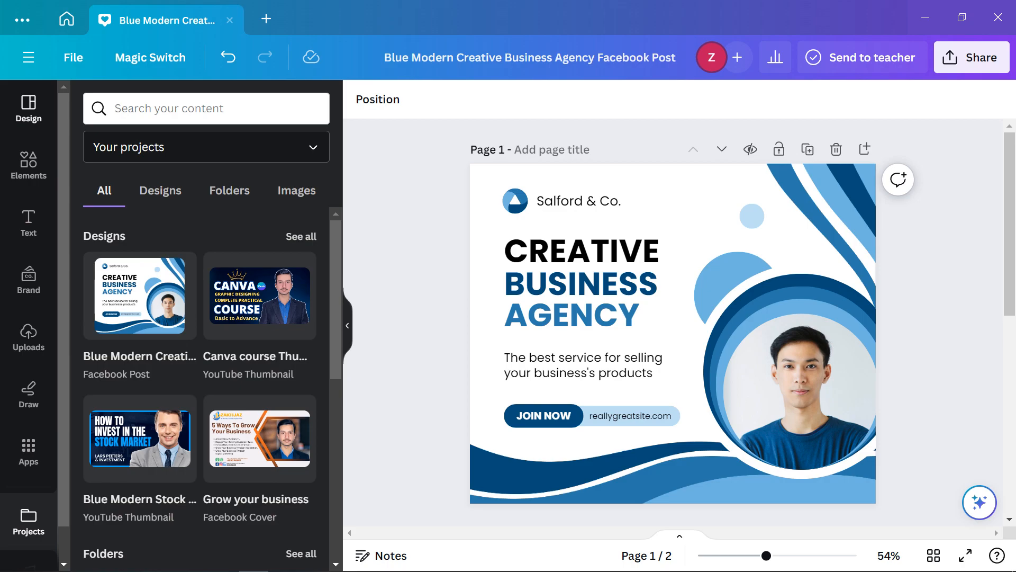
click(29, 109)
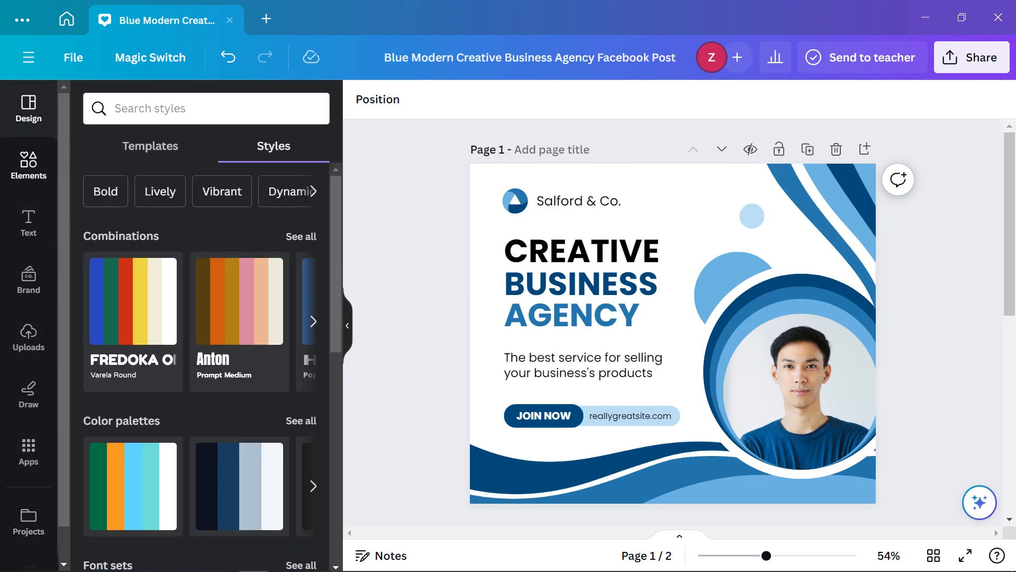
click(29, 165)
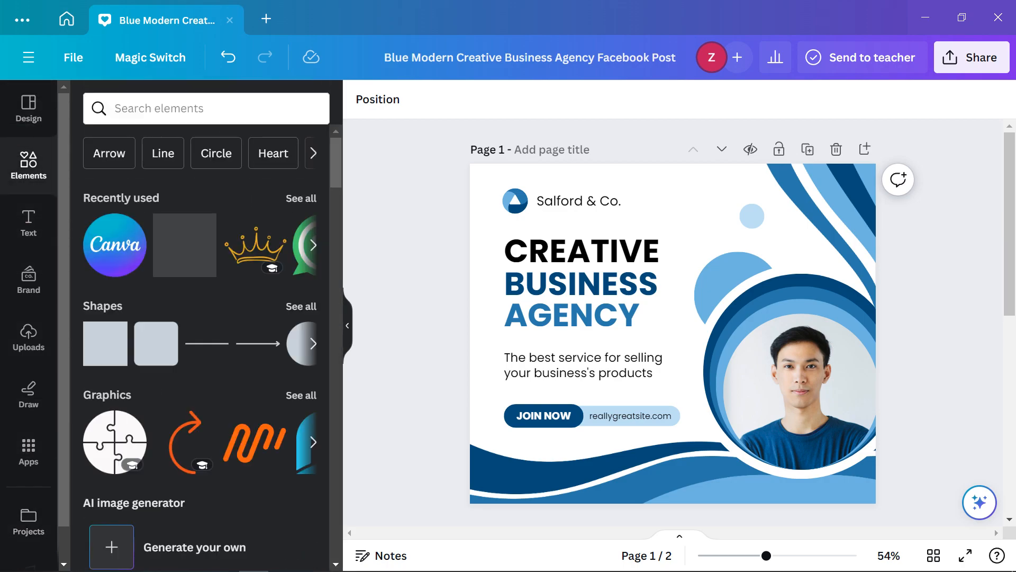
click(348, 326)
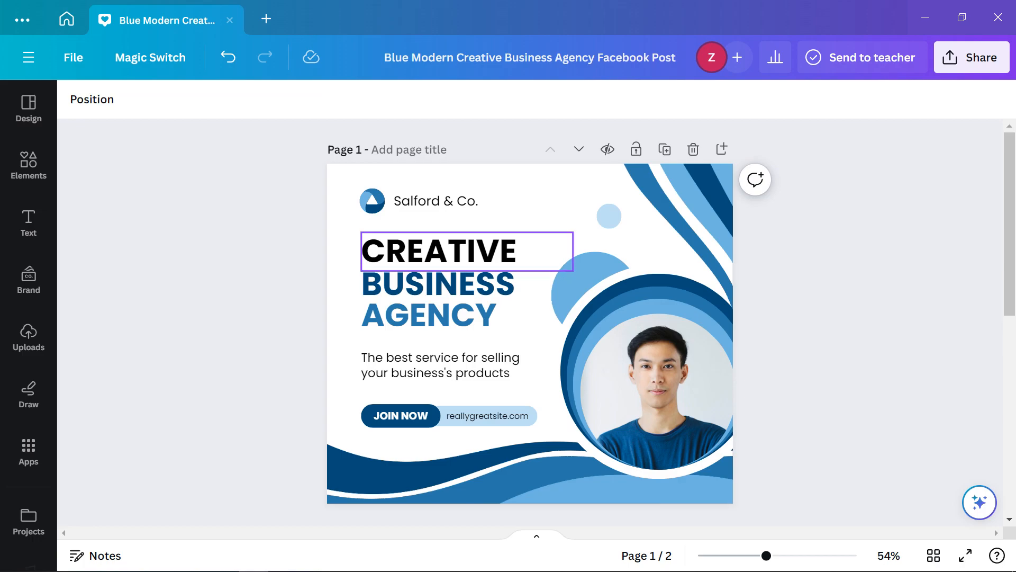
click(28, 336)
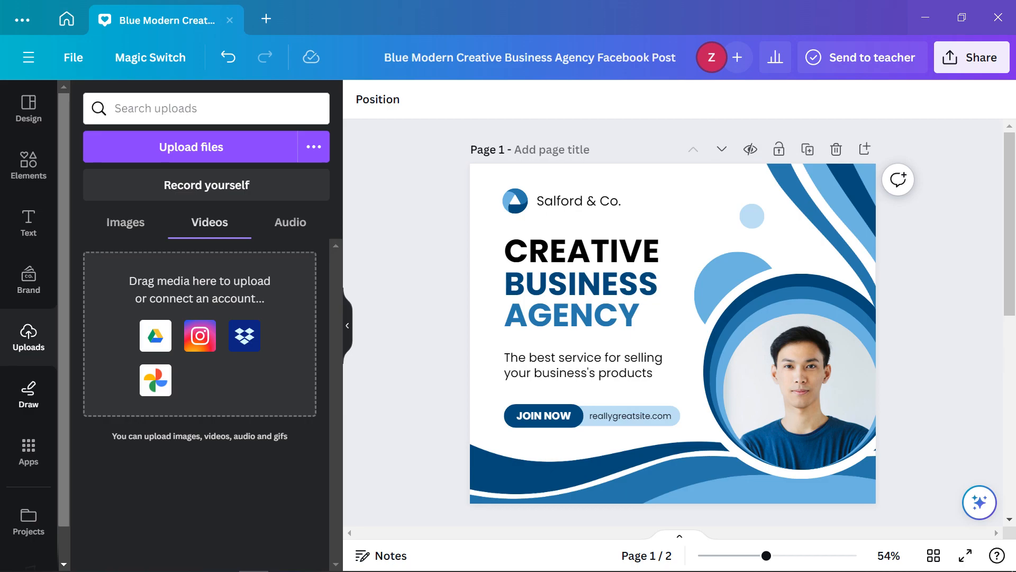
click(583, 201)
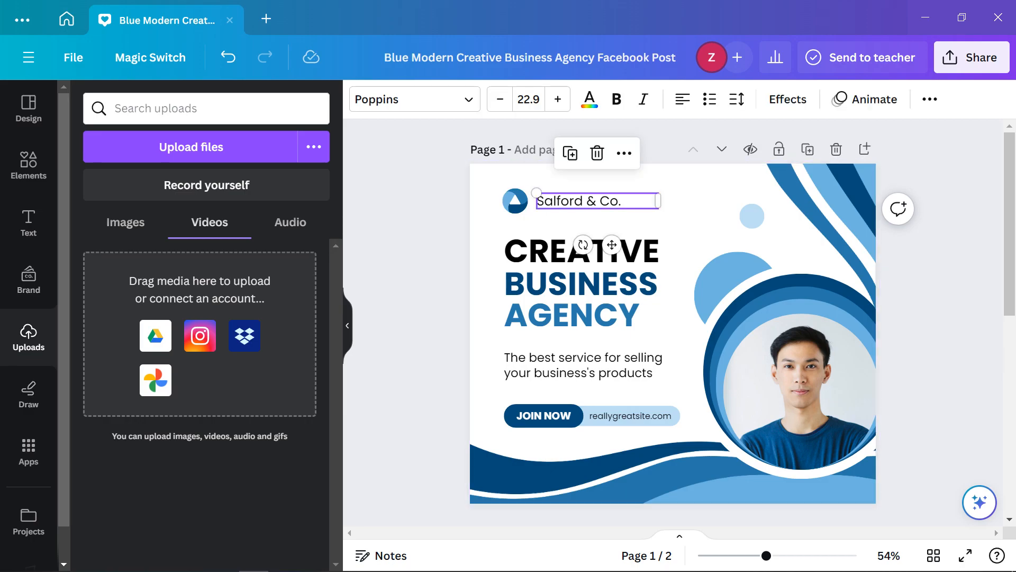
key(Delete)
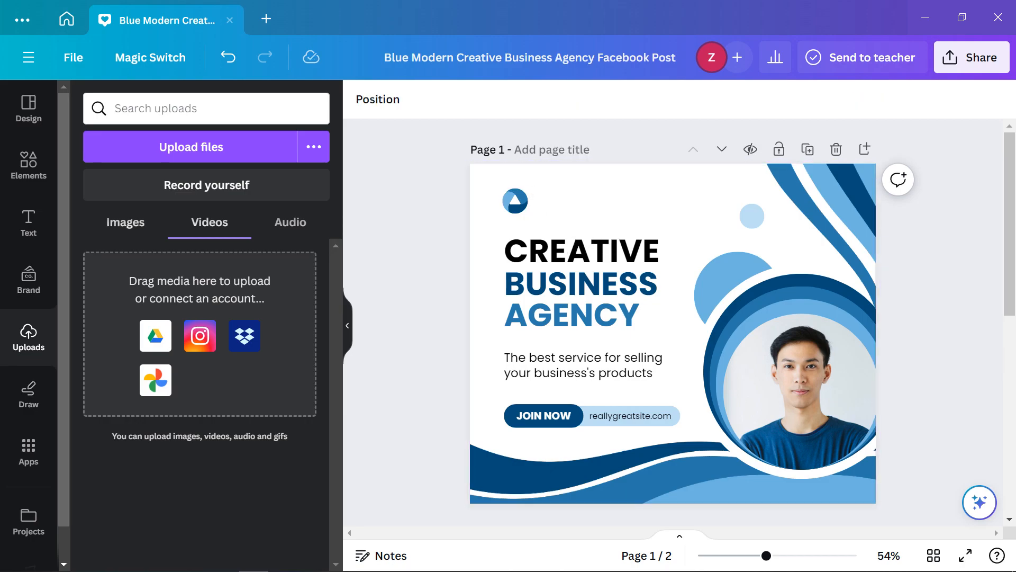
click(125, 222)
scroll(183, 329, down, 7)
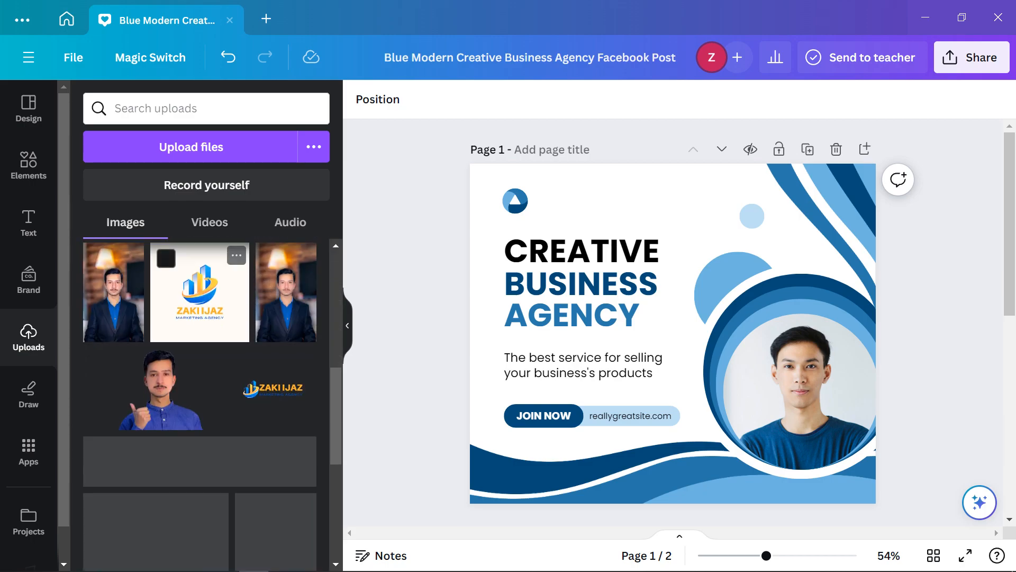
click(273, 388)
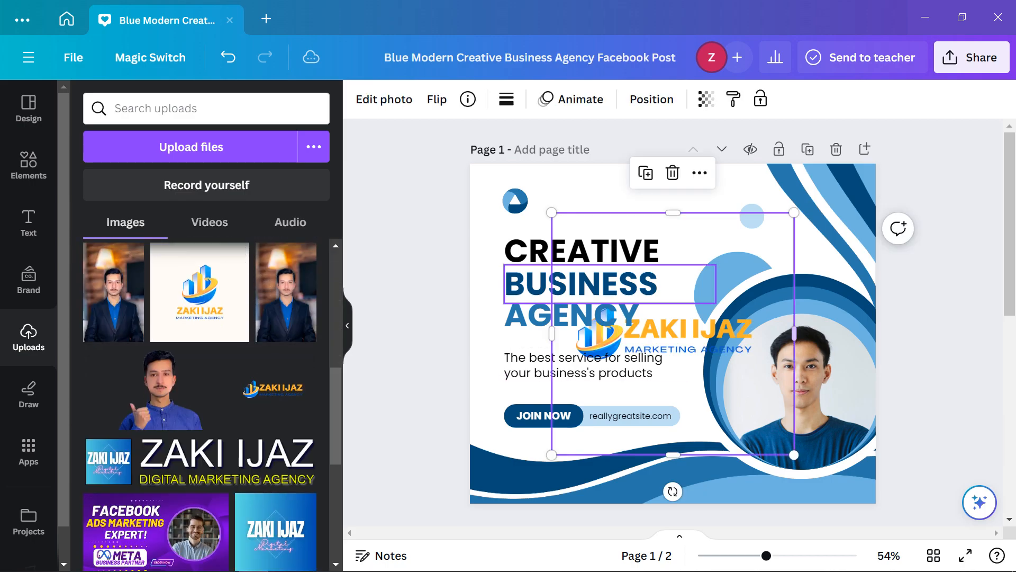
drag(668, 338, 650, 199)
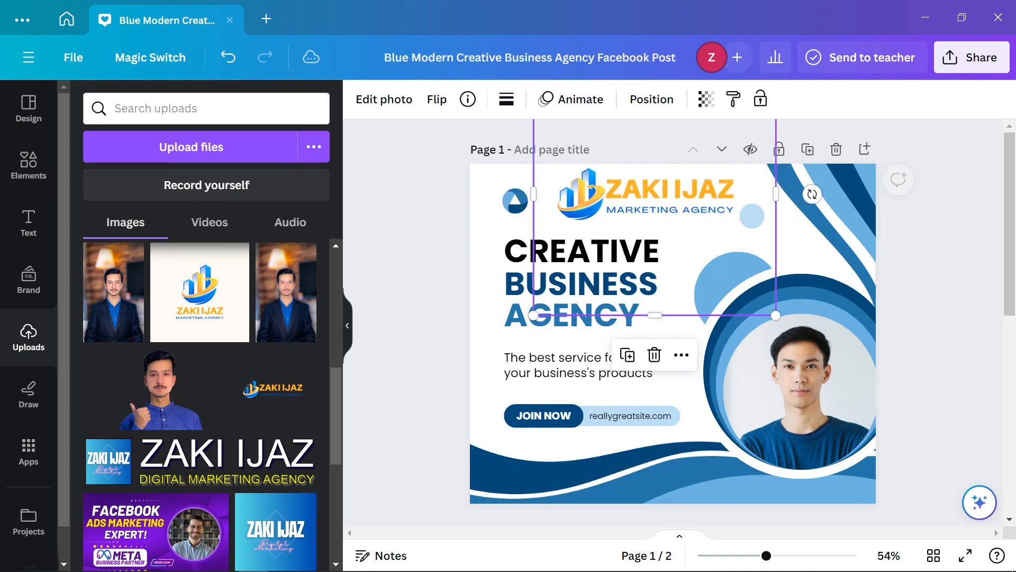
click(516, 201)
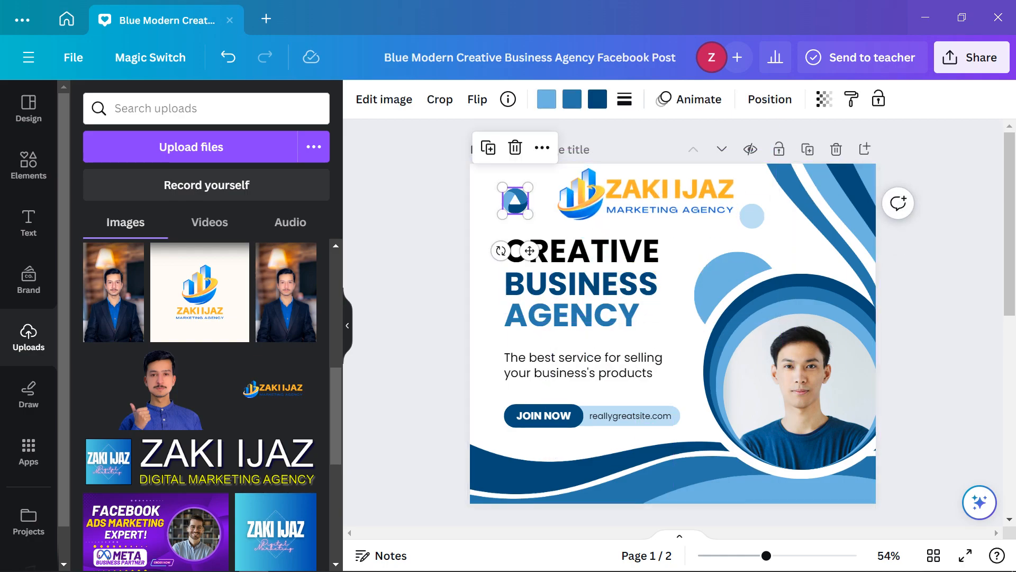
key(Delete)
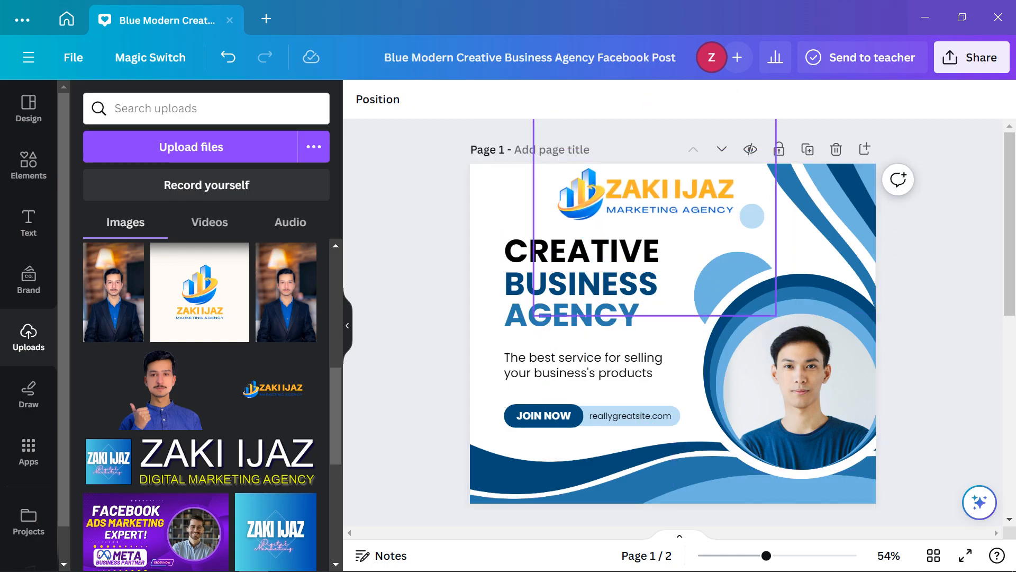
drag(651, 200, 598, 200)
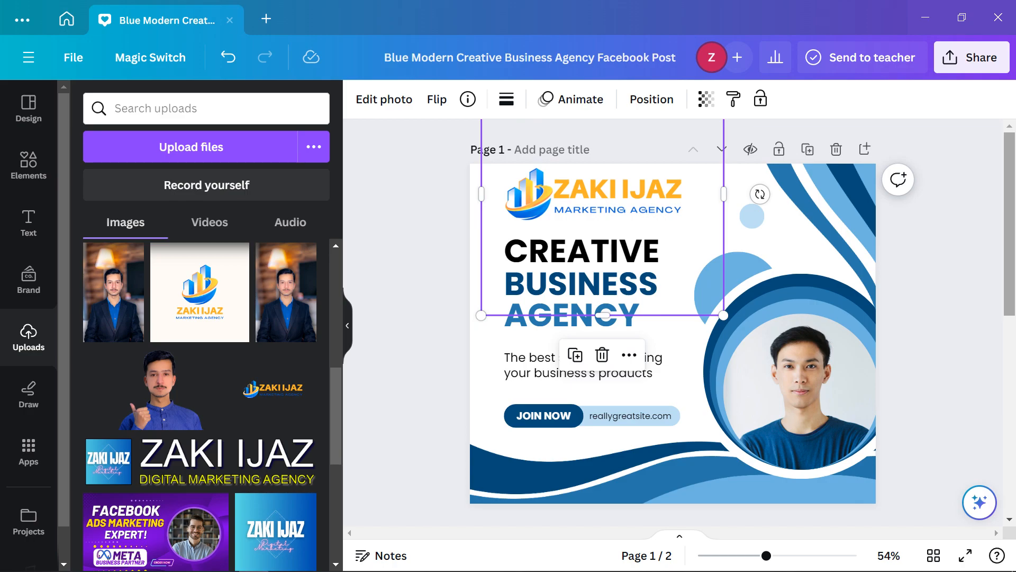
key(Down)
key(Down)
key(Down)
key(Down)
key(Down)
key(Down)
key(Down)
key(Down)
key(Down)
key(Down)
key(Down)
key(Down)
key(Down)
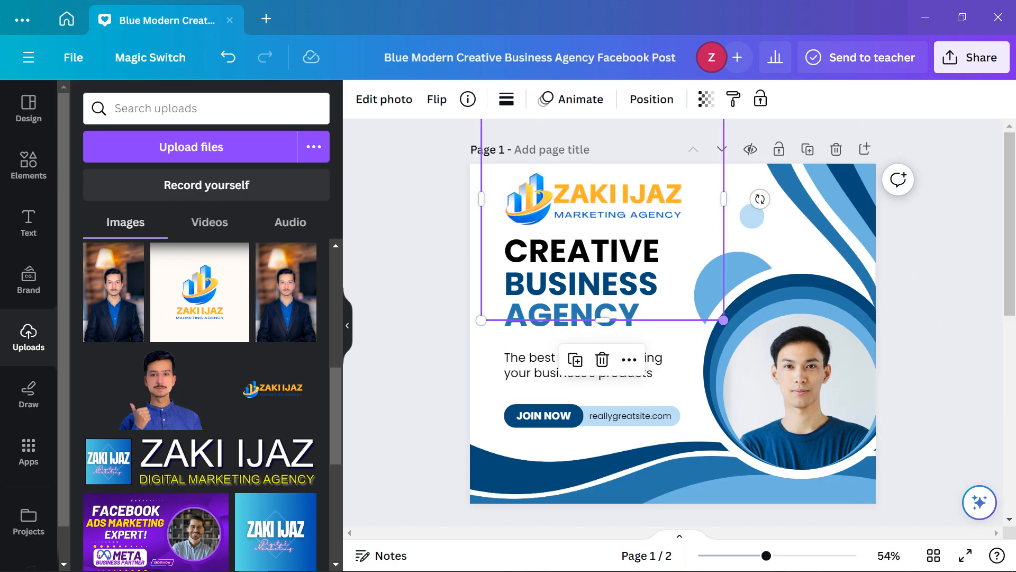
drag(724, 320, 695, 291)
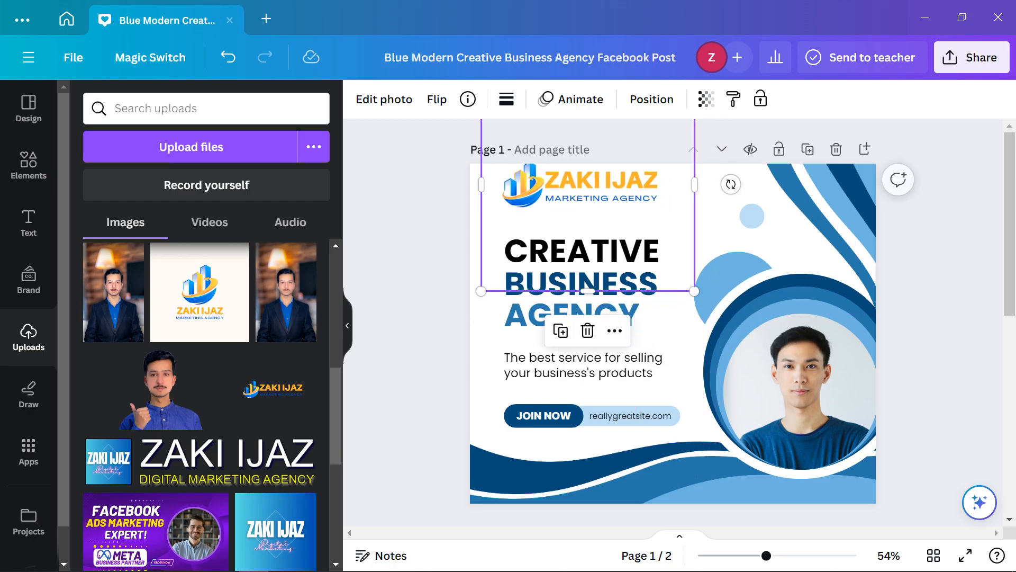
drag(598, 192, 594, 203)
drag(583, 303, 585, 223)
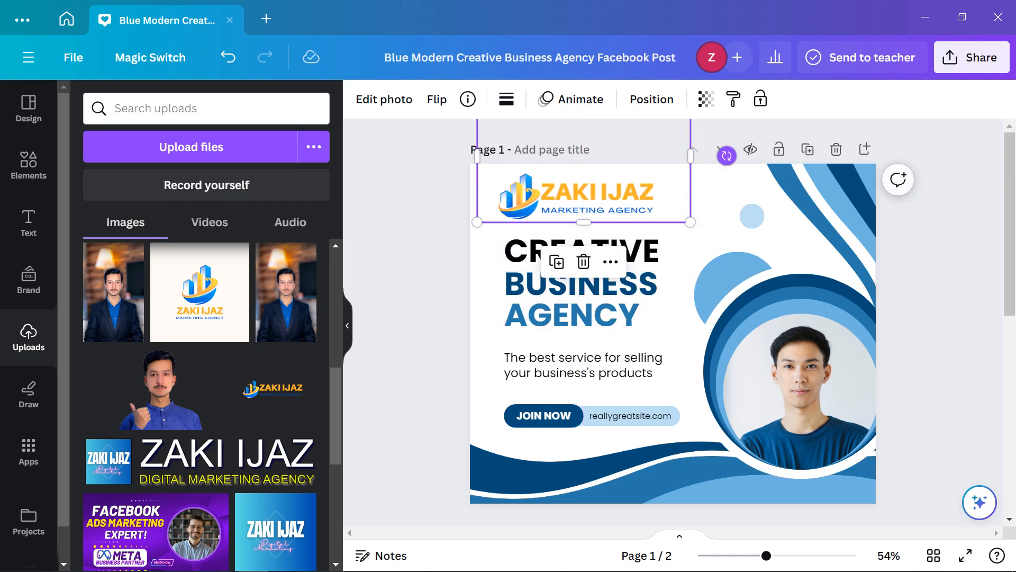
click(941, 174)
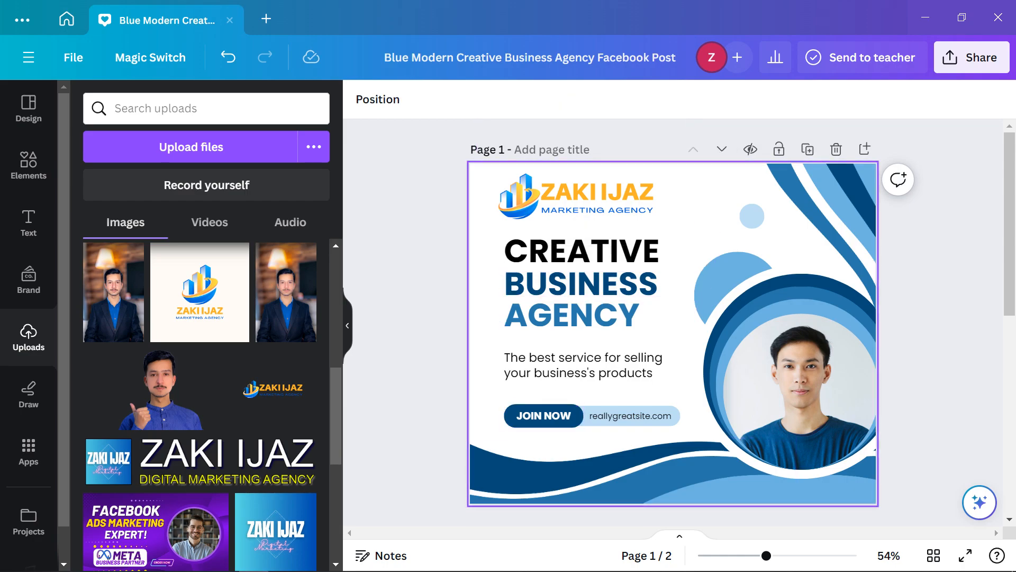
Retype the headline words CREATIVE, BUSINESS, AGENCY as DIGITAL, MARKETING, AGENCY
double_click(593, 252)
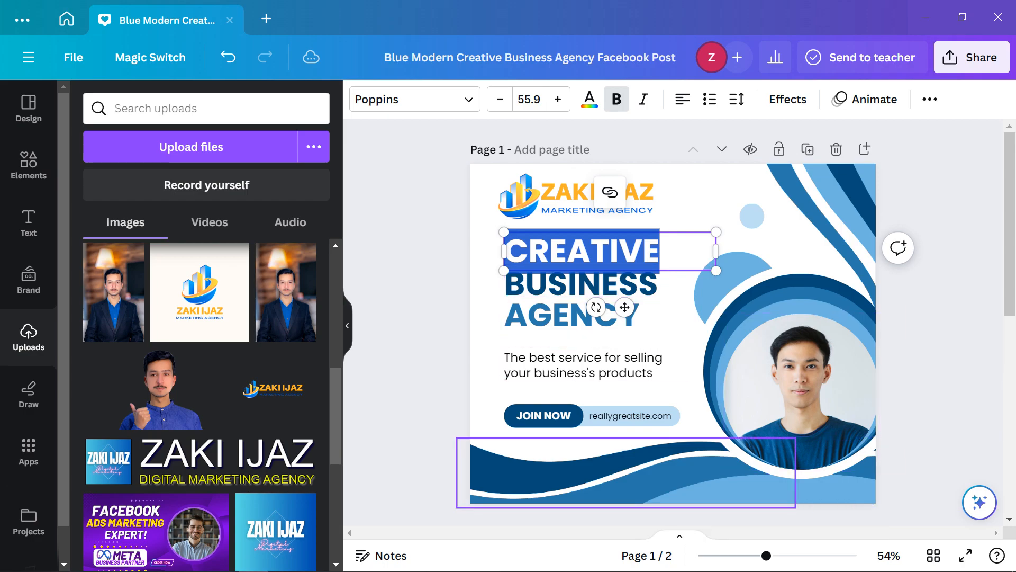
text(DIGITAL)
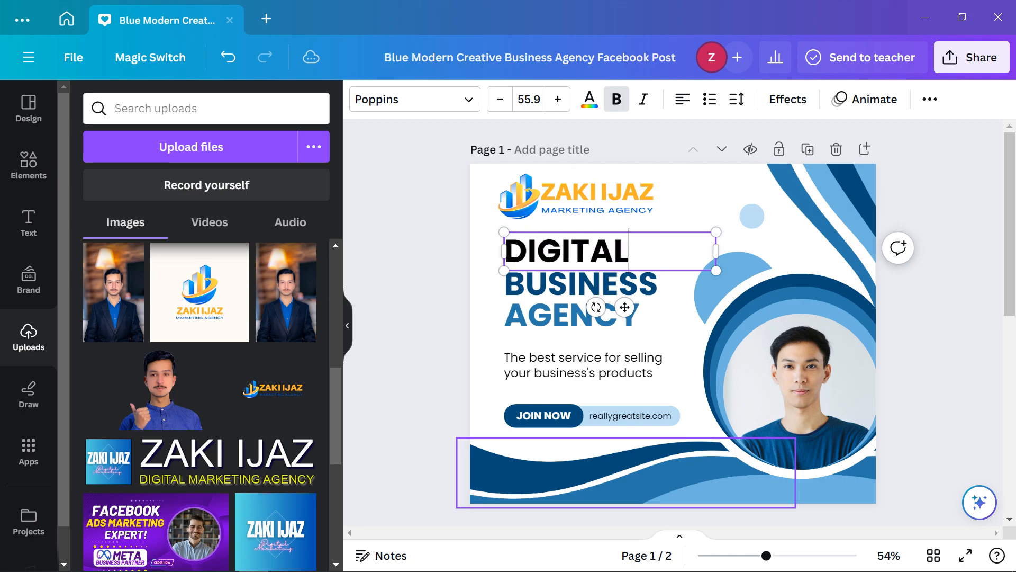
double_click(593, 285)
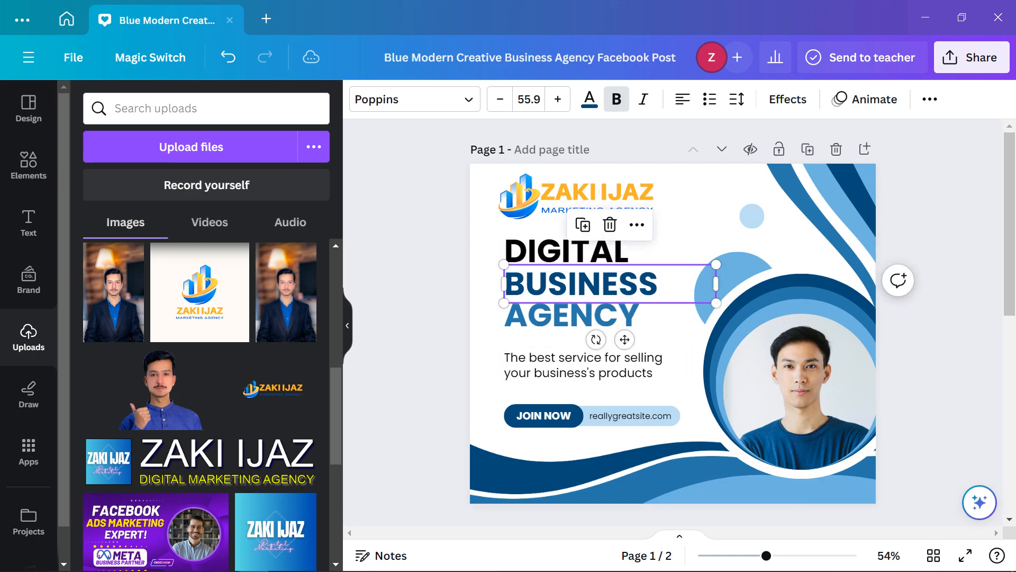
text(MARK)
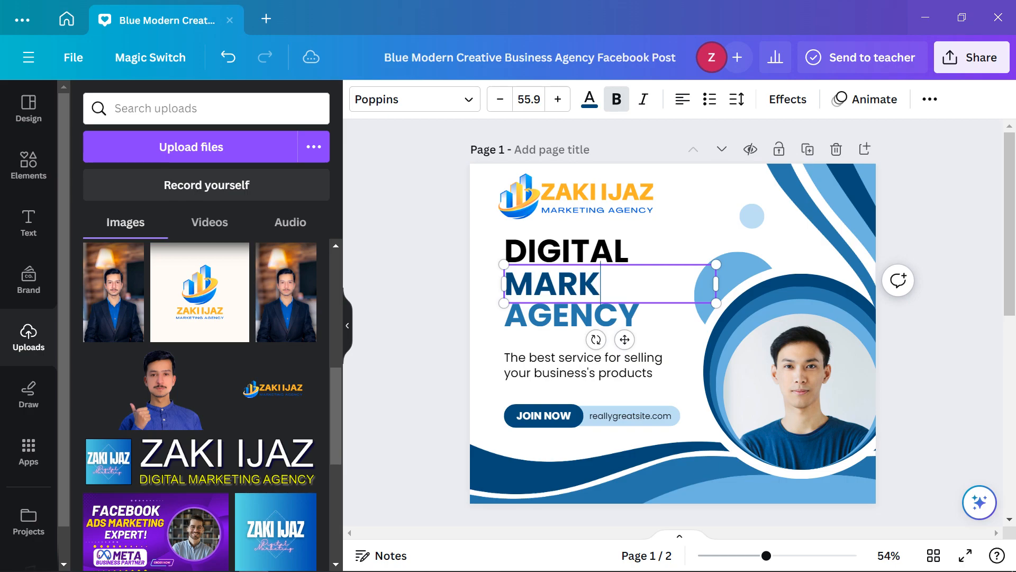
text(ETING)
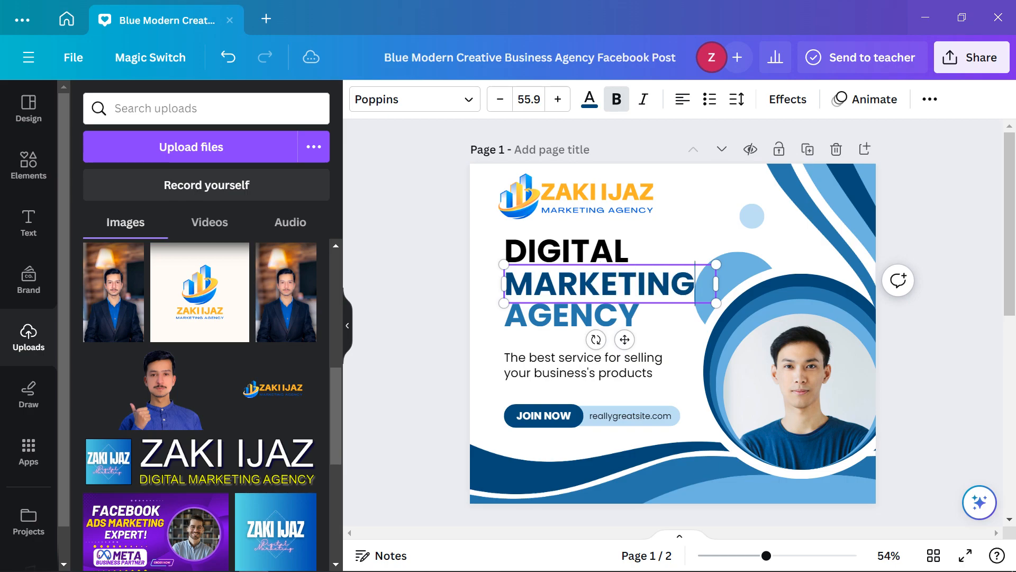
double_click(588, 316)
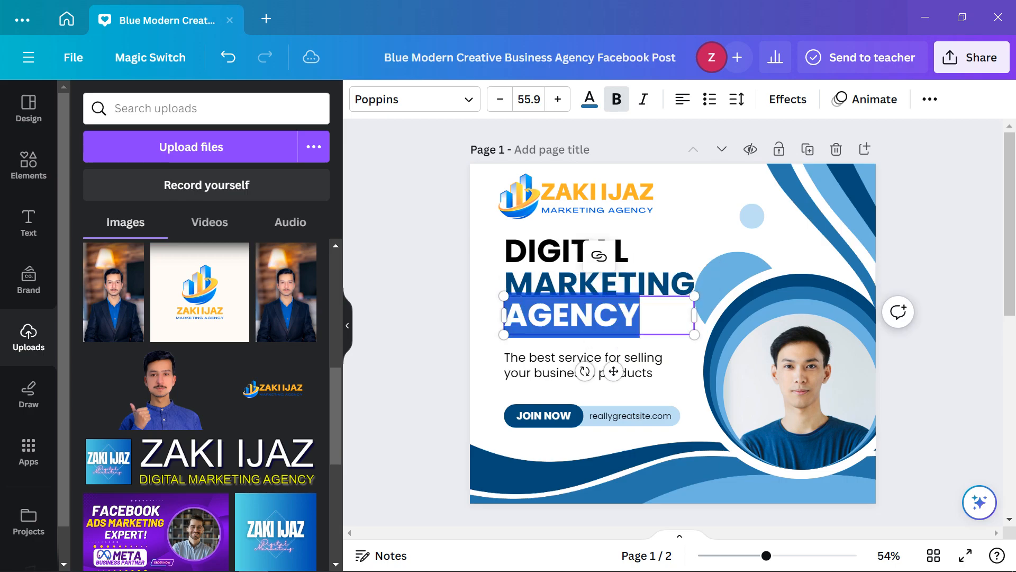
text(A)
key(BackSpace)
text(AGENCY)
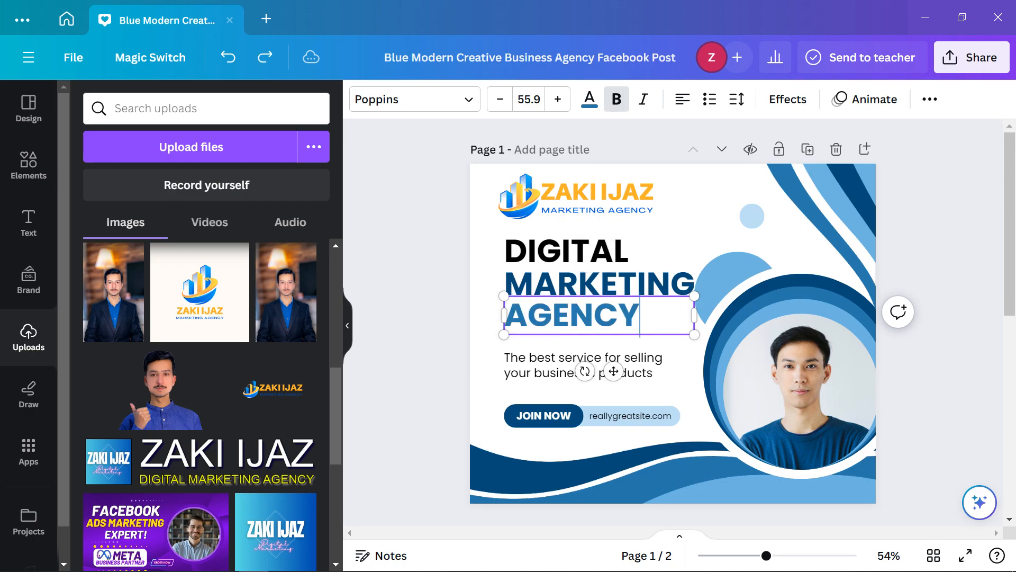
click(696, 232)
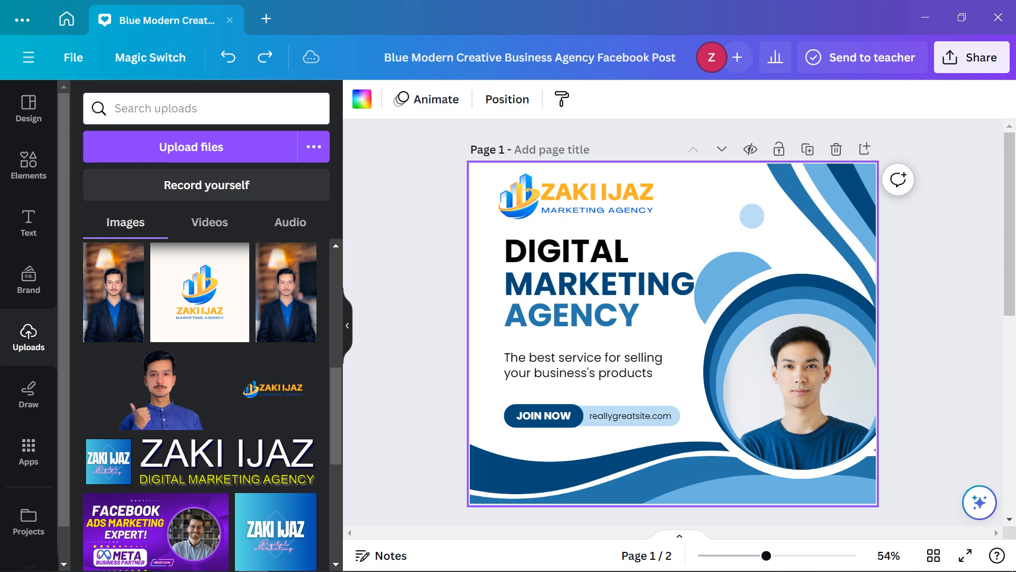
Select the body text, JOIN NOW text, web address and bottom wave graphic in turn
click(596, 365)
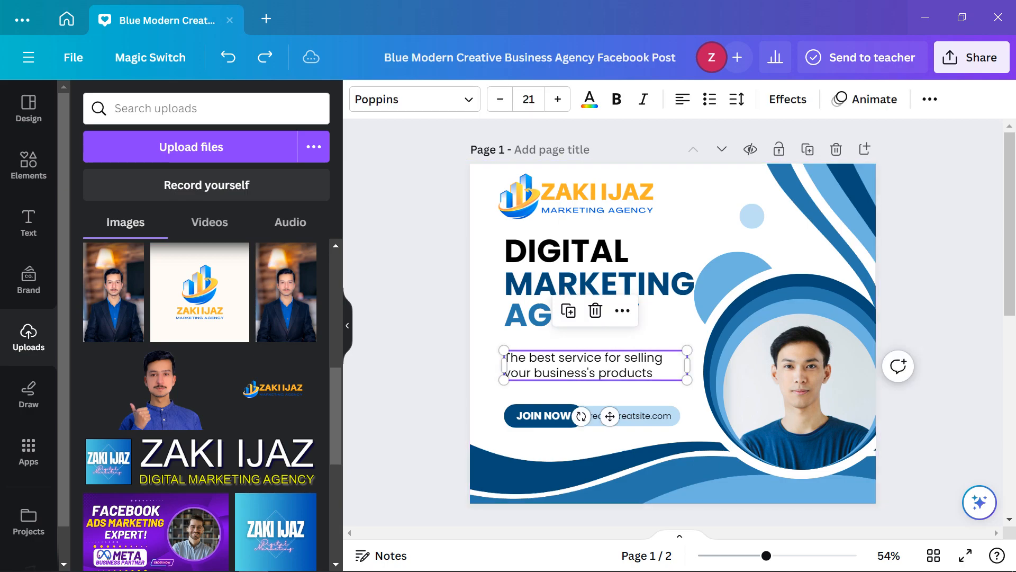
click(437, 339)
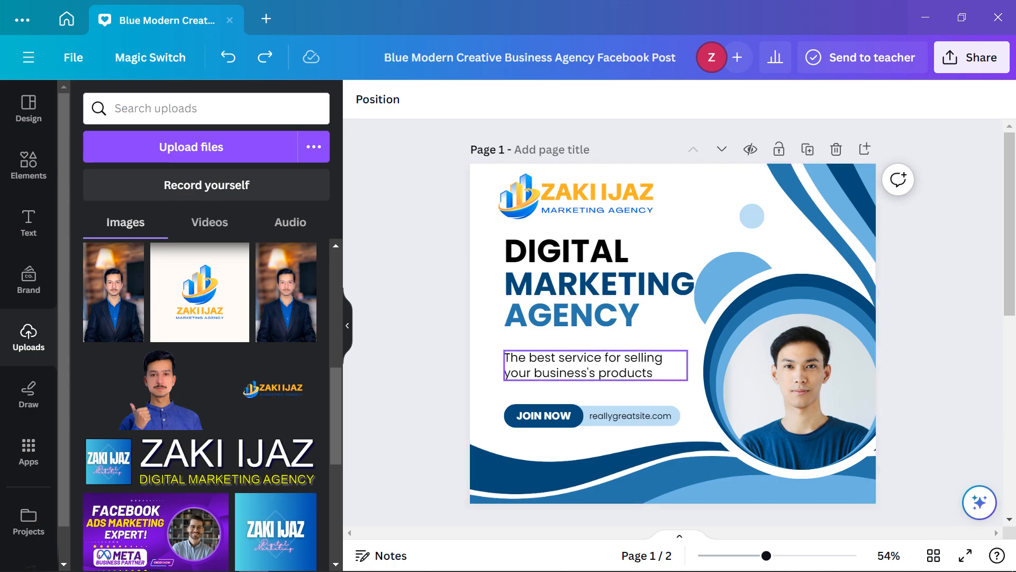
double_click(582, 365)
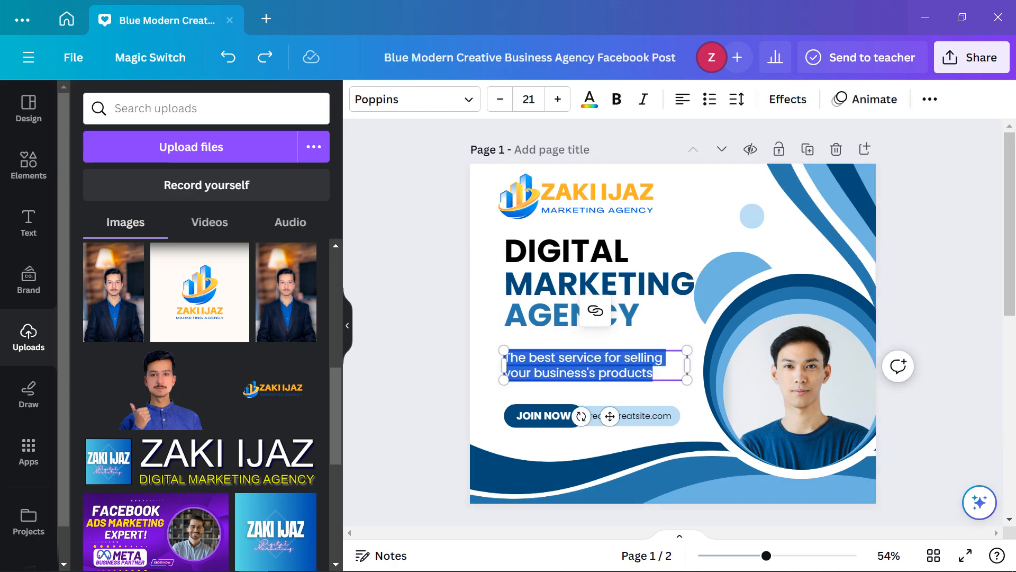
click(544, 416)
click(634, 417)
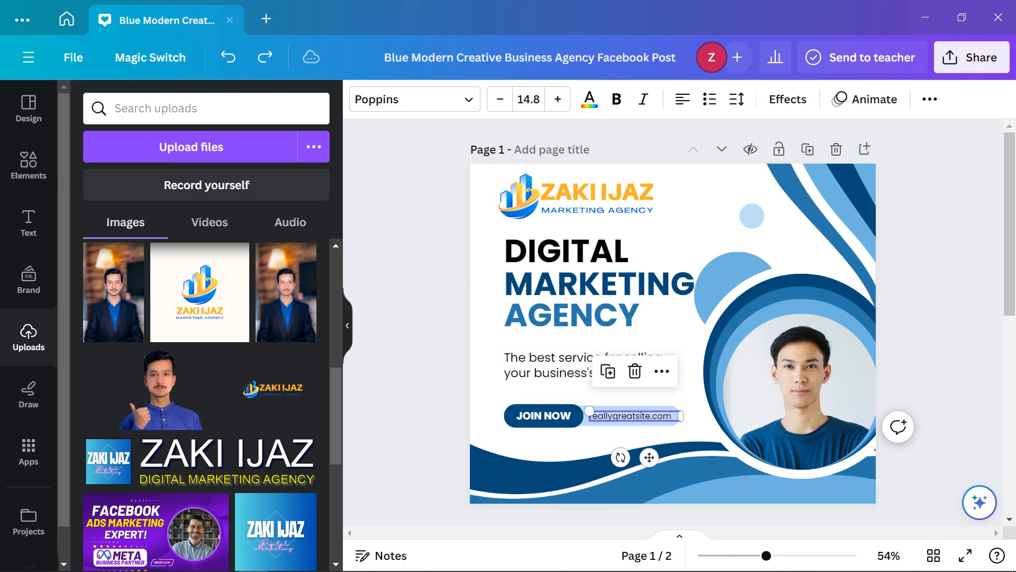
click(418, 445)
click(572, 472)
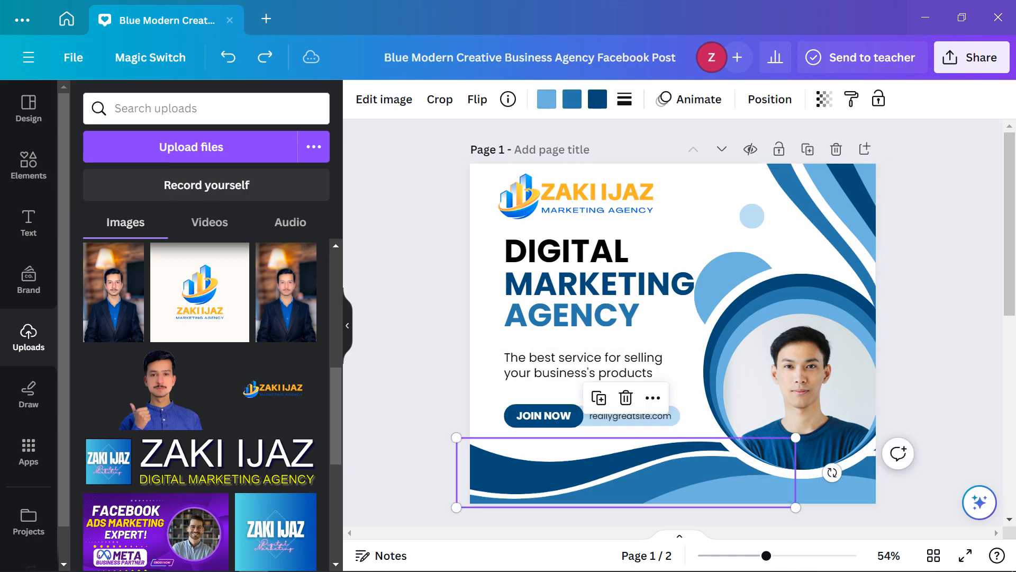
Switch from the Canva post to the Adobe Color tab showing the blue Shades palette
scroll(673, 317, down, 5)
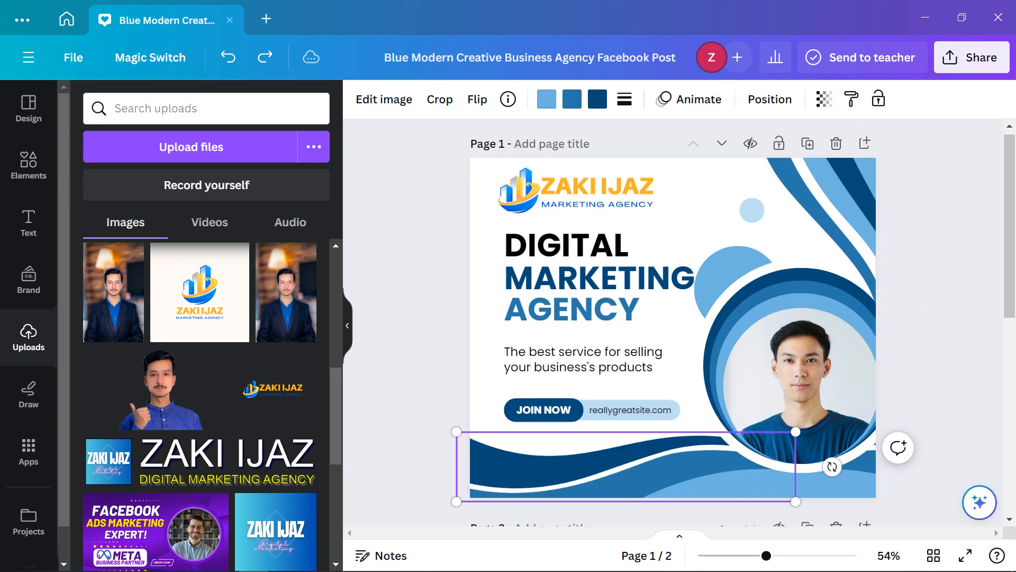
scroll(672, 318, up, 5)
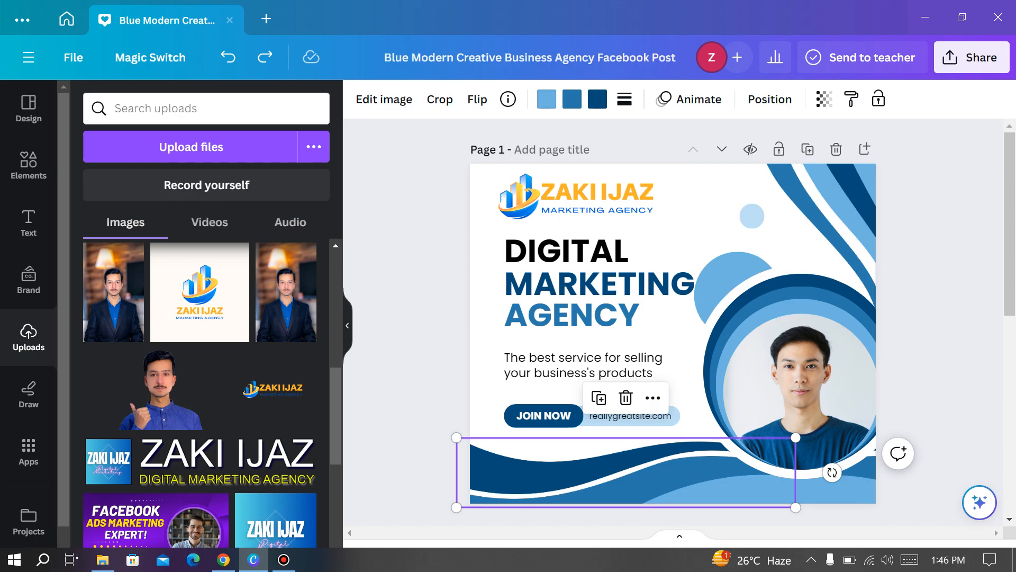
click(223, 560)
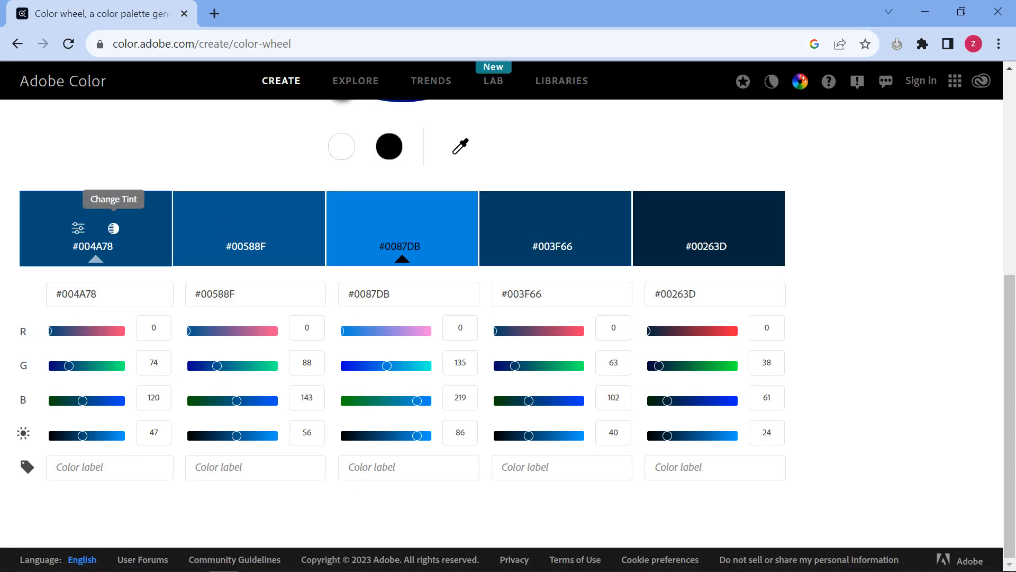
Drag the palette colours around the wheel and set the last swatch's hex to 000000
click(113, 228)
drag(113, 228, 135, 228)
scroll(134, 228, up, 1)
scroll(403, 318, up, 4)
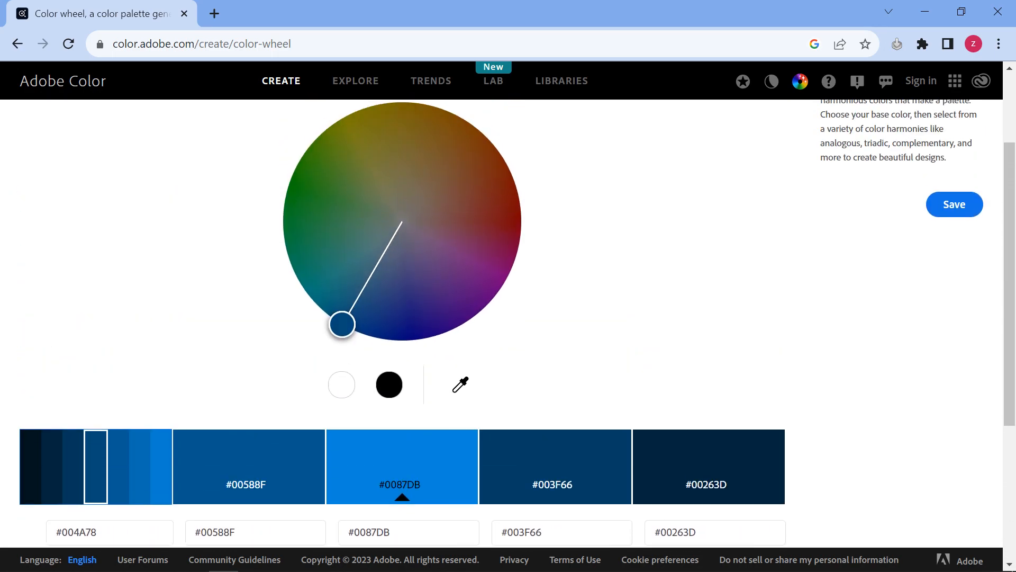
drag(342, 324, 314, 272)
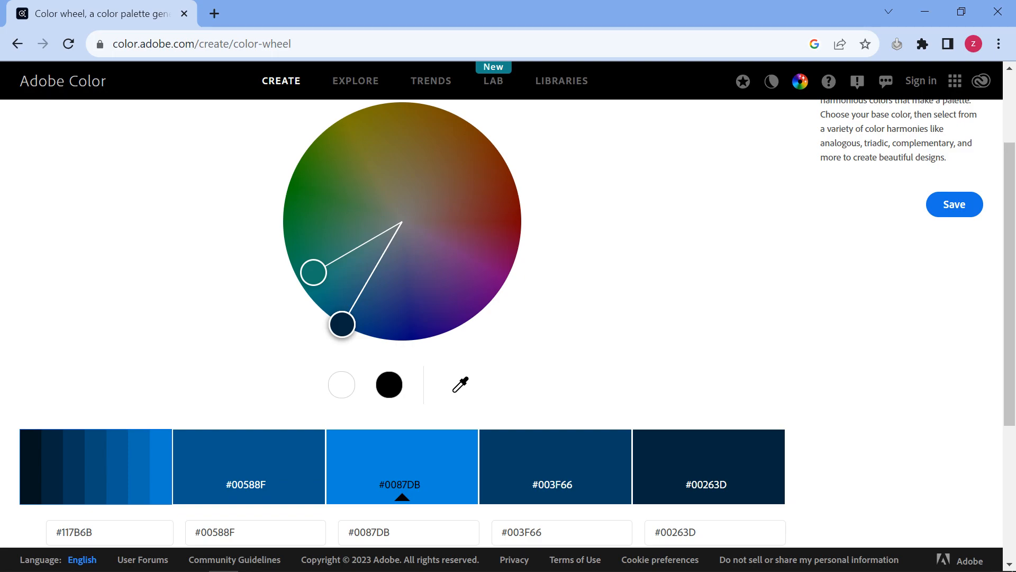
drag(342, 324, 512, 222)
scroll(512, 225, down, 4)
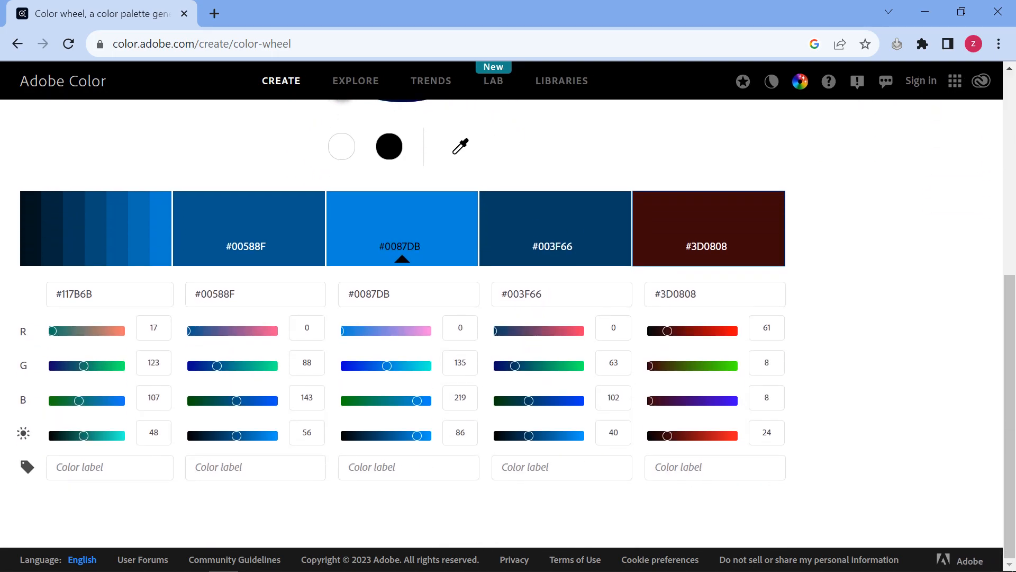
double_click(679, 295)
key(ctrl+c)
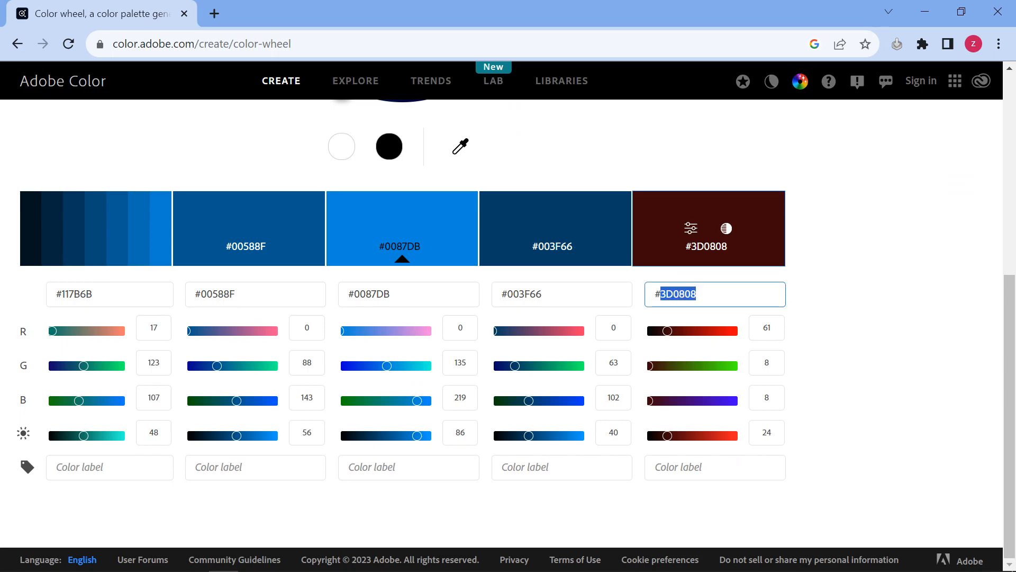
scroll(402, 318, up, 7)
scroll(402, 318, down, 3)
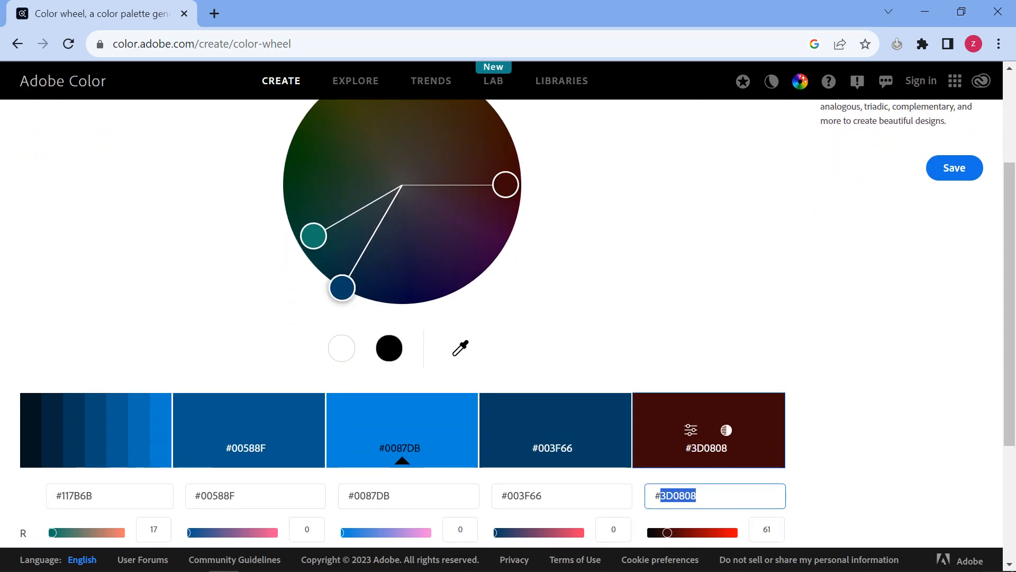
text(000000)
scroll(403, 317, down, 4)
Paste maroon #3D0808 into the first swatch and set Color Harmony to Shades
double_click(78, 295)
key(ctrl+v)
key(Return)
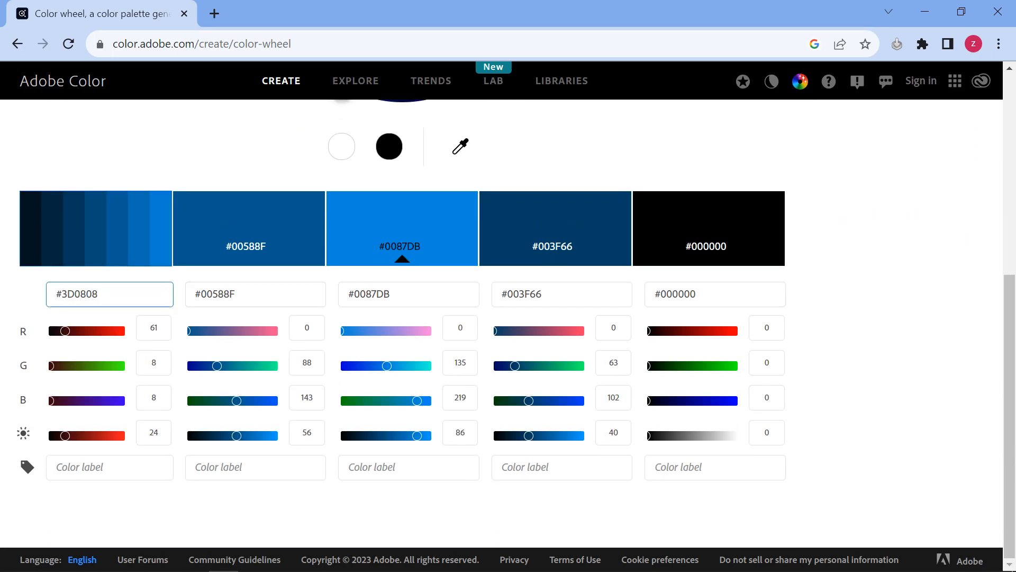
scroll(402, 227, up, 6)
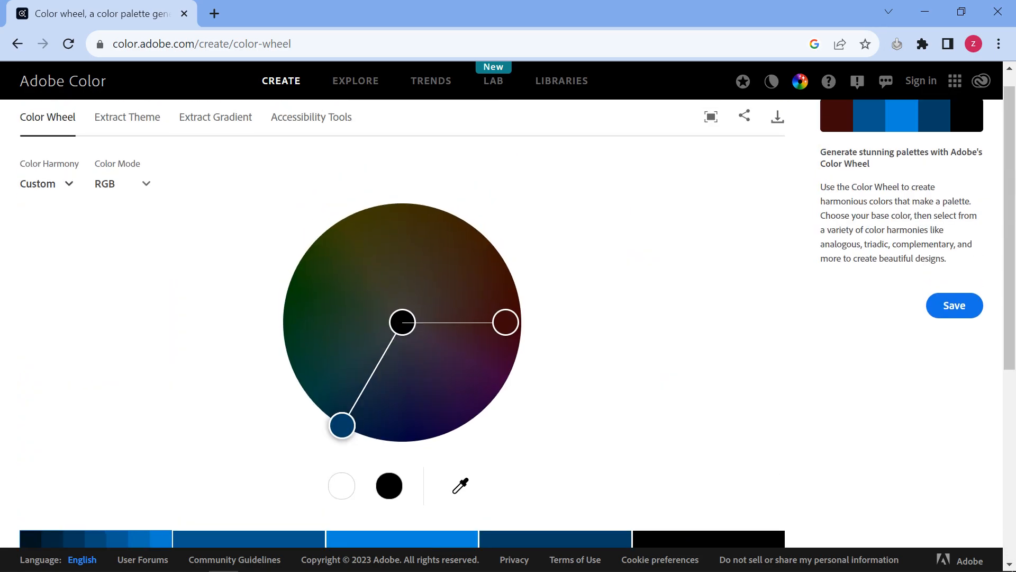
click(45, 205)
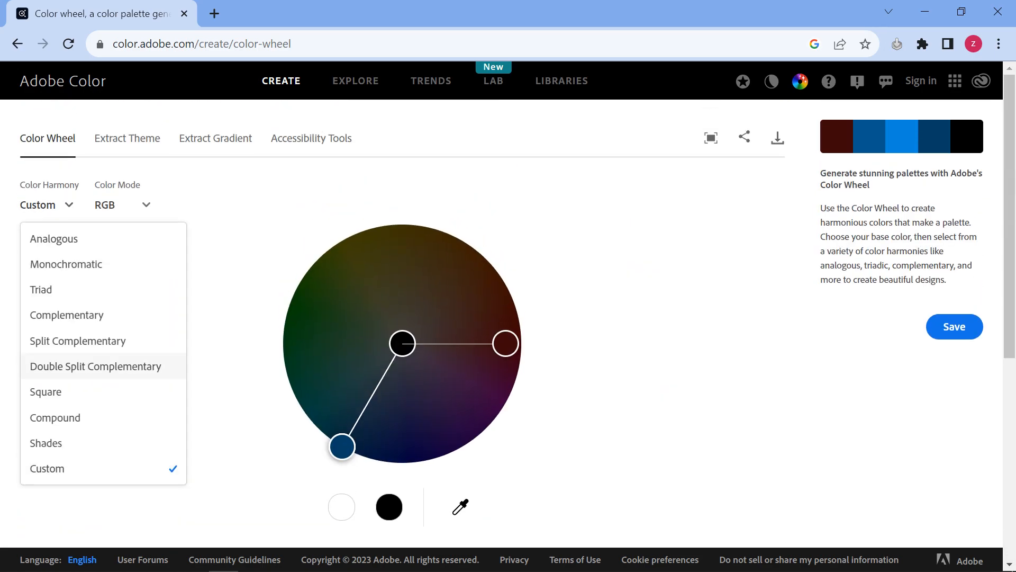
click(37, 440)
Paste #3D0808 into the fifth swatch to get red shades, copy that hex, and return to Canva
scroll(402, 318, down, 6)
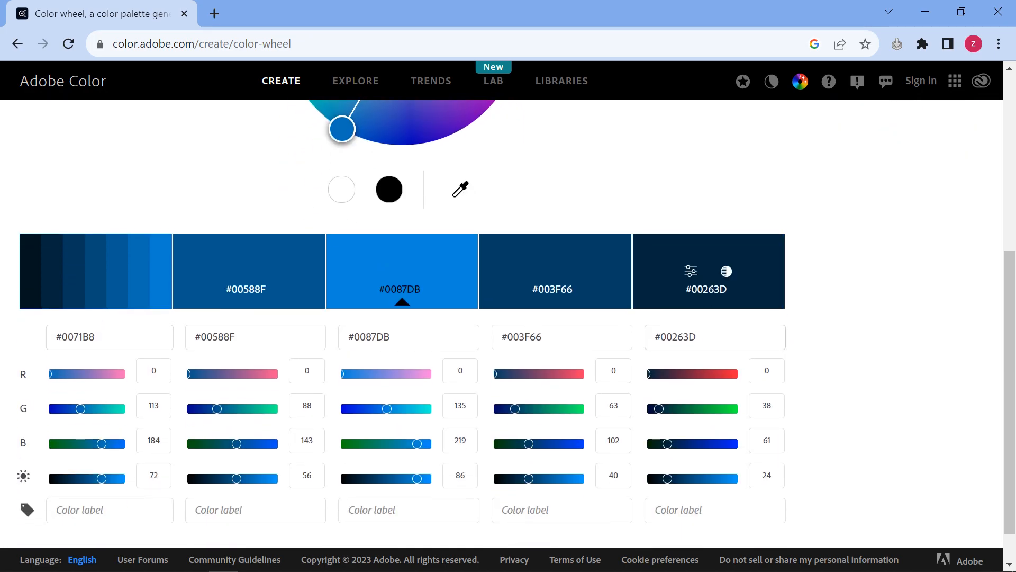
double_click(678, 337)
key(ctrl+v)
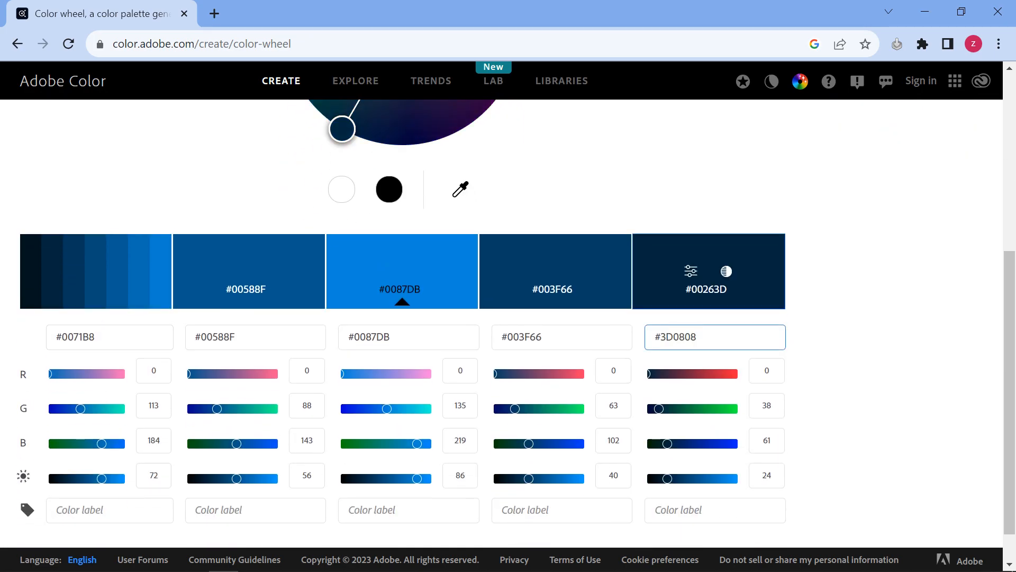
key(Return)
scroll(403, 323, up, 4)
scroll(402, 318, down, 4)
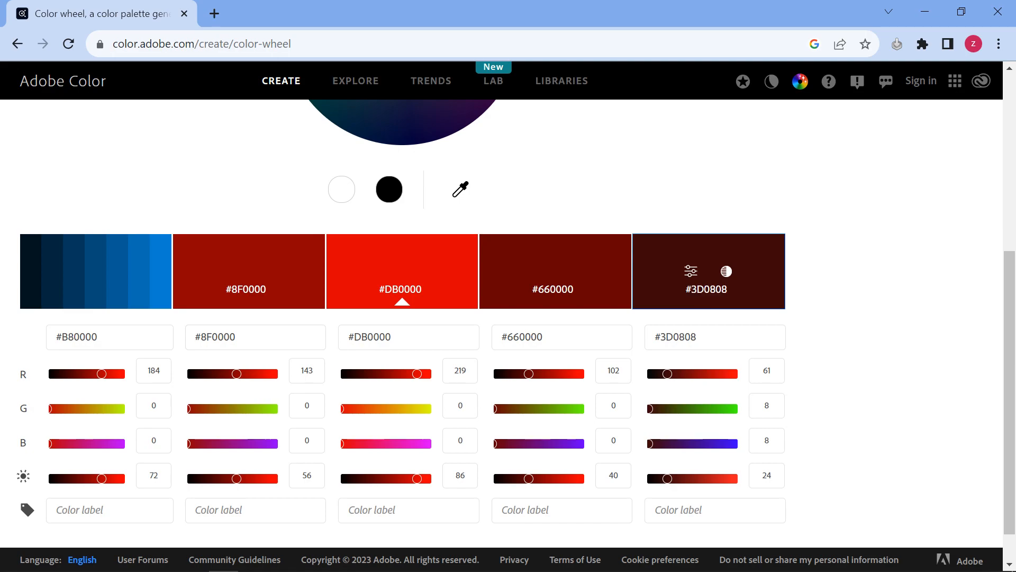
double_click(678, 337)
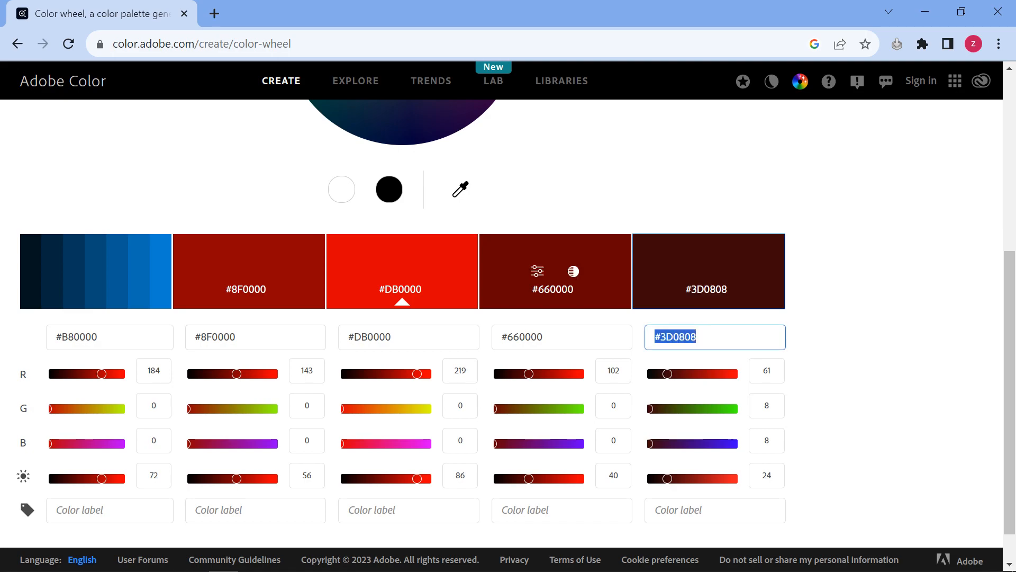
click(254, 560)
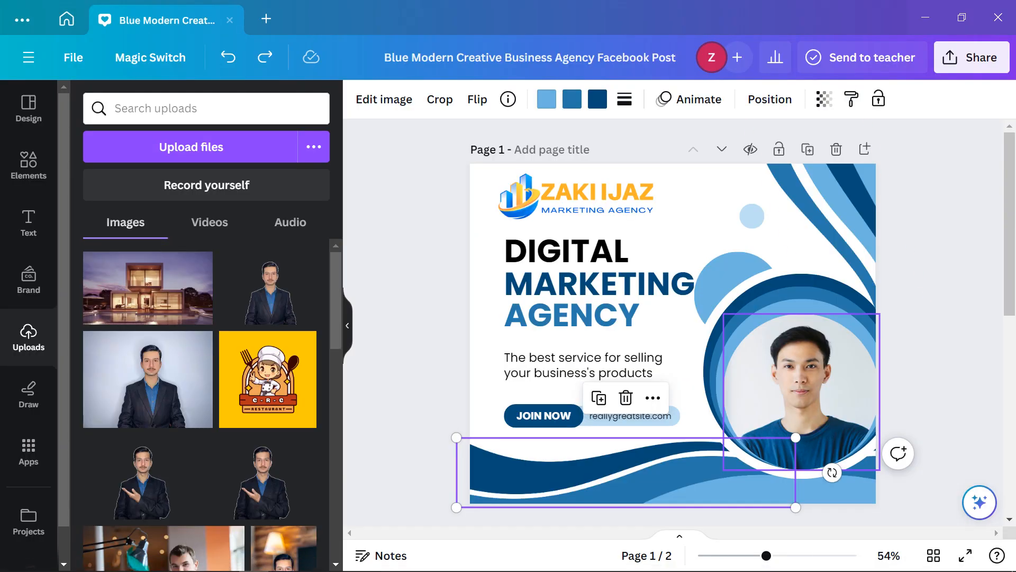
Recolour the bottom wave's dark navy to maroon #3D0808 as a new document colour
click(801, 392)
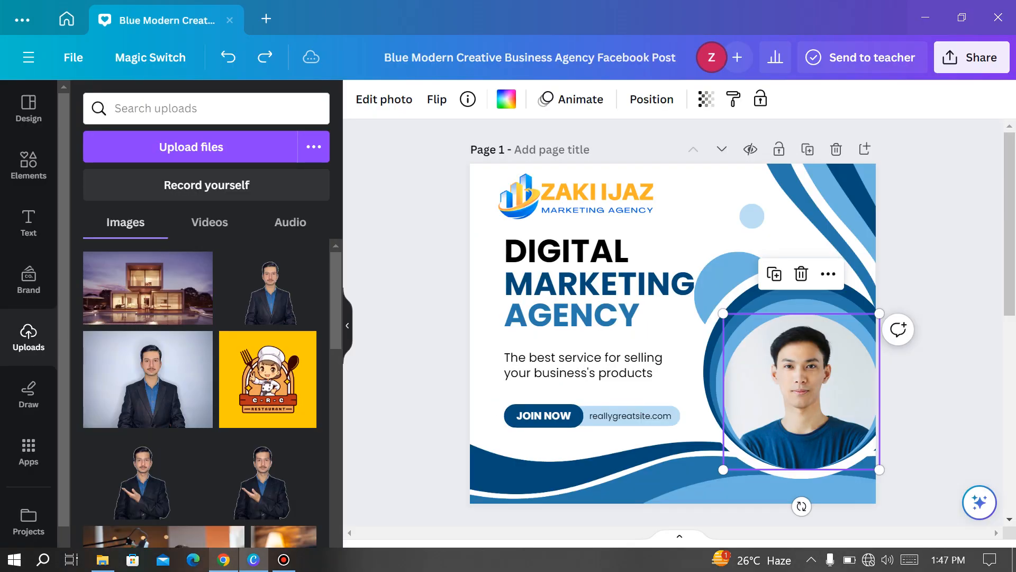
click(626, 473)
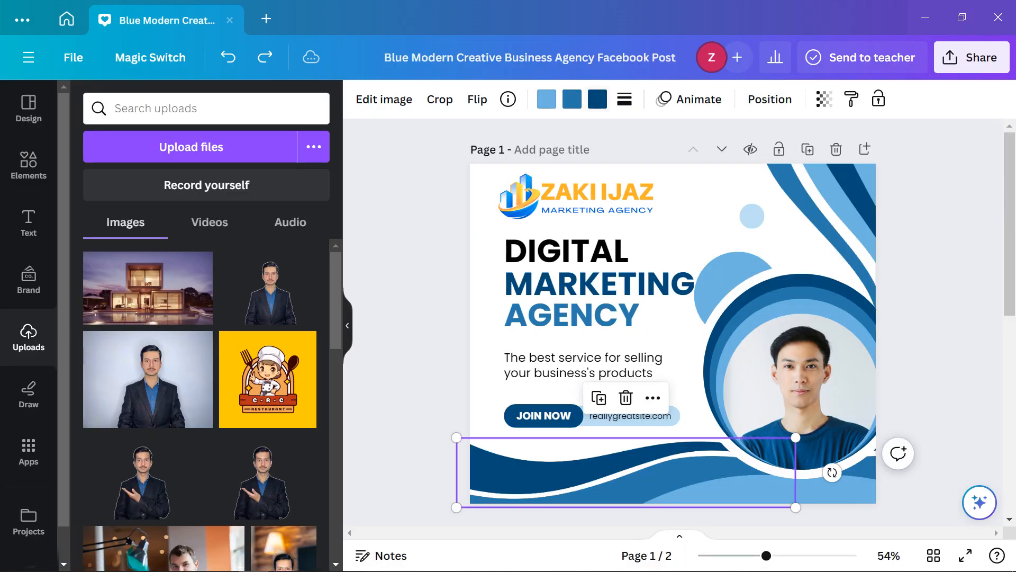
click(597, 99)
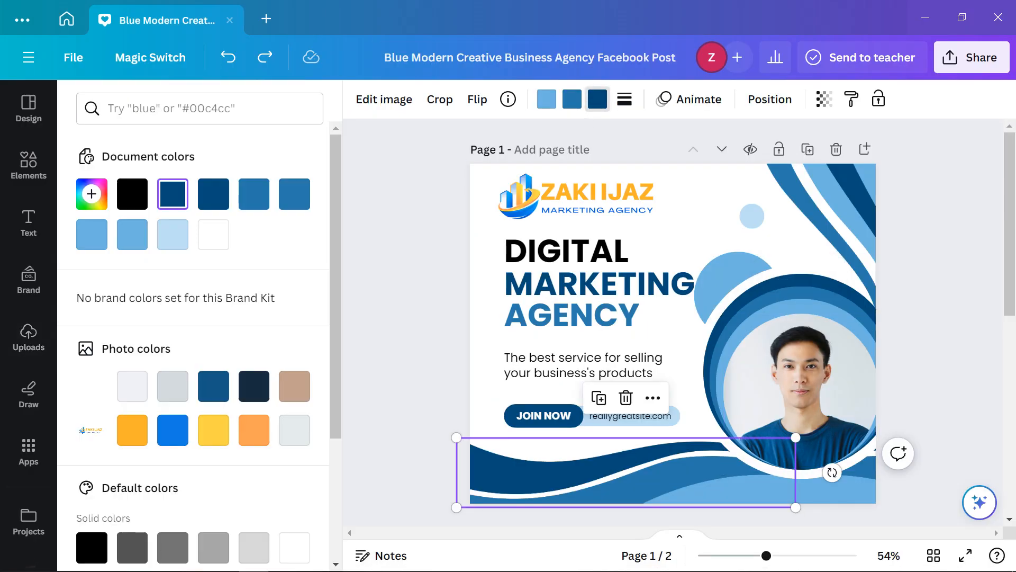
scroll(212, 328, down, 2)
scroll(211, 328, up, 1)
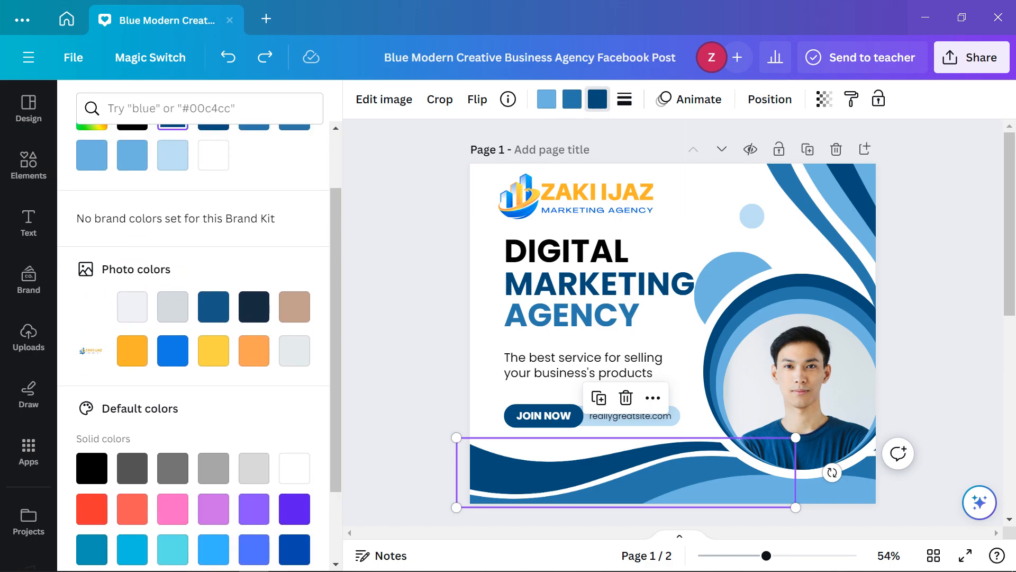
scroll(92, 201, up, 1)
click(92, 194)
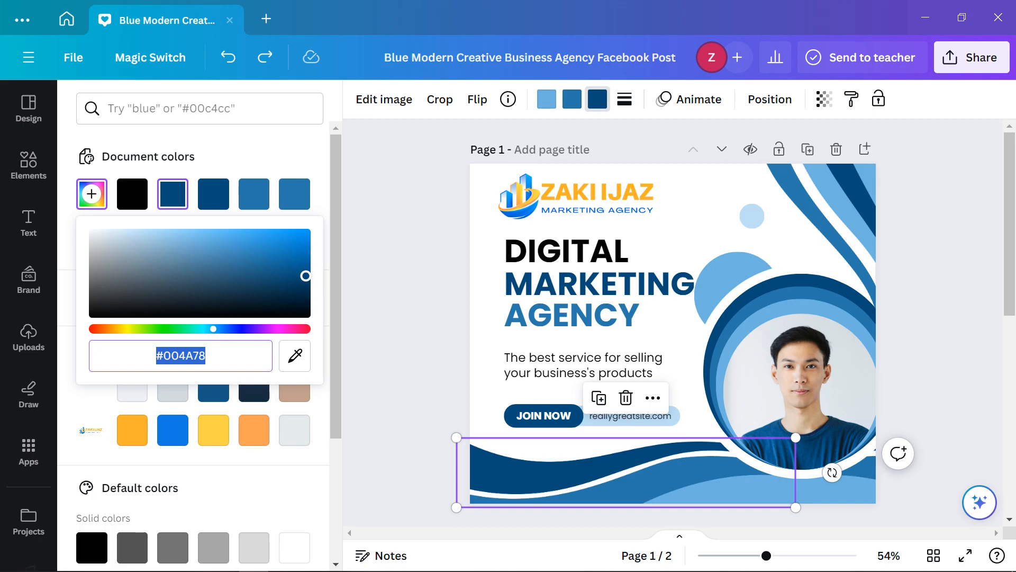
text(#3D0808)
key(Return)
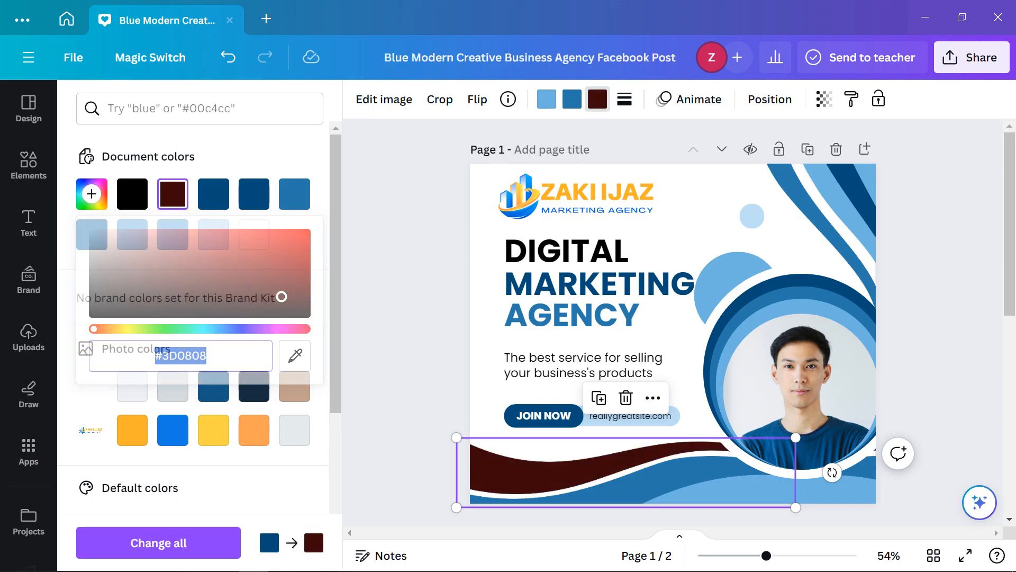
key(Escape)
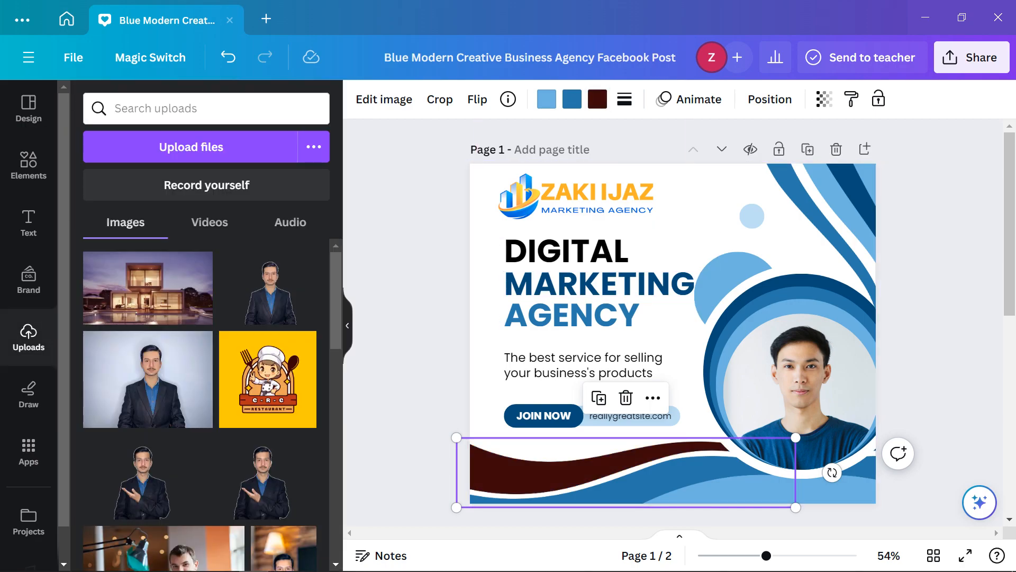
Open the wave's middle-blue colour options and flip between Canva and the Adobe Color palette
click(573, 99)
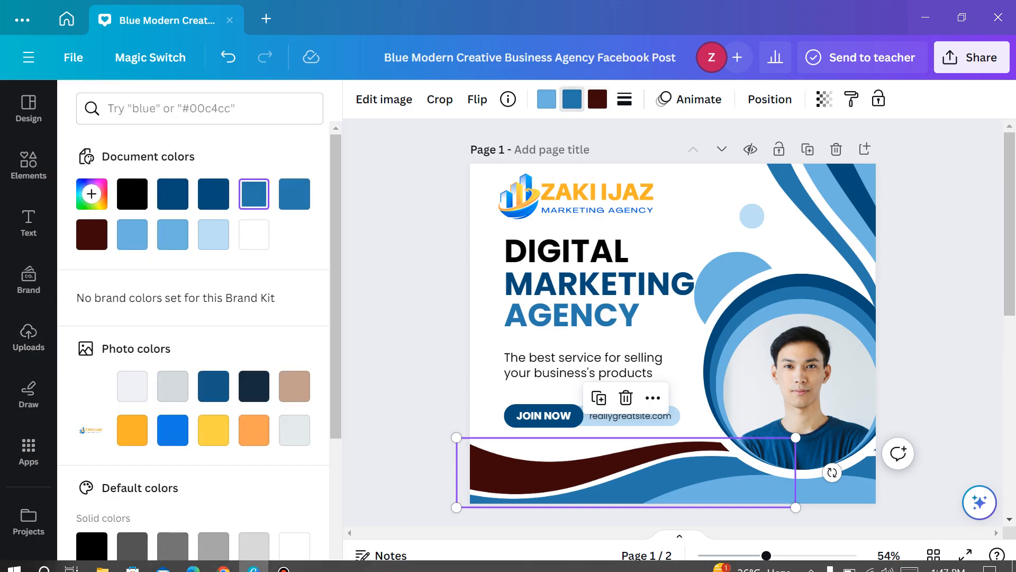
key(alt+Tab)
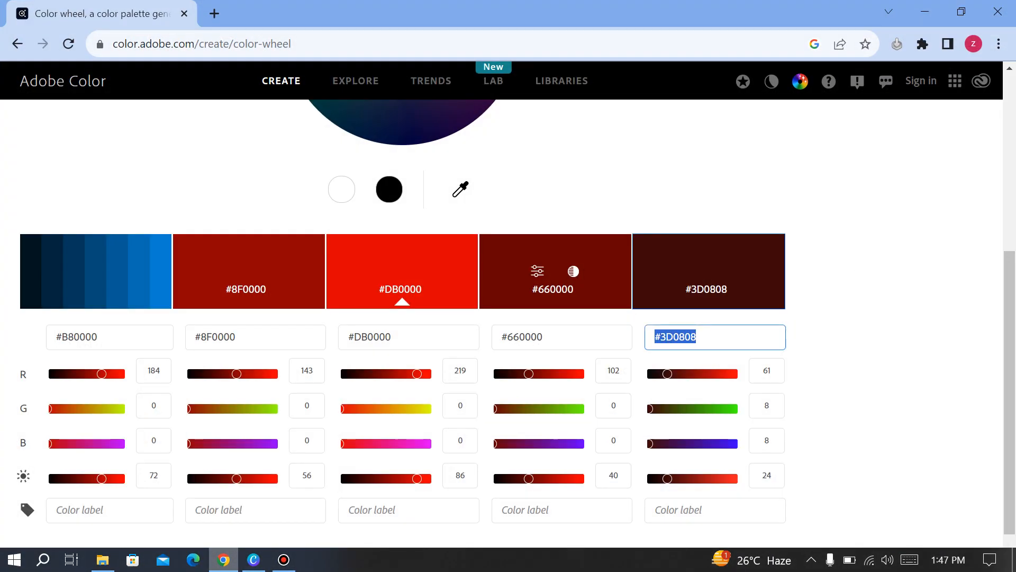
key(alt+Tab)
key(alt+Tab)
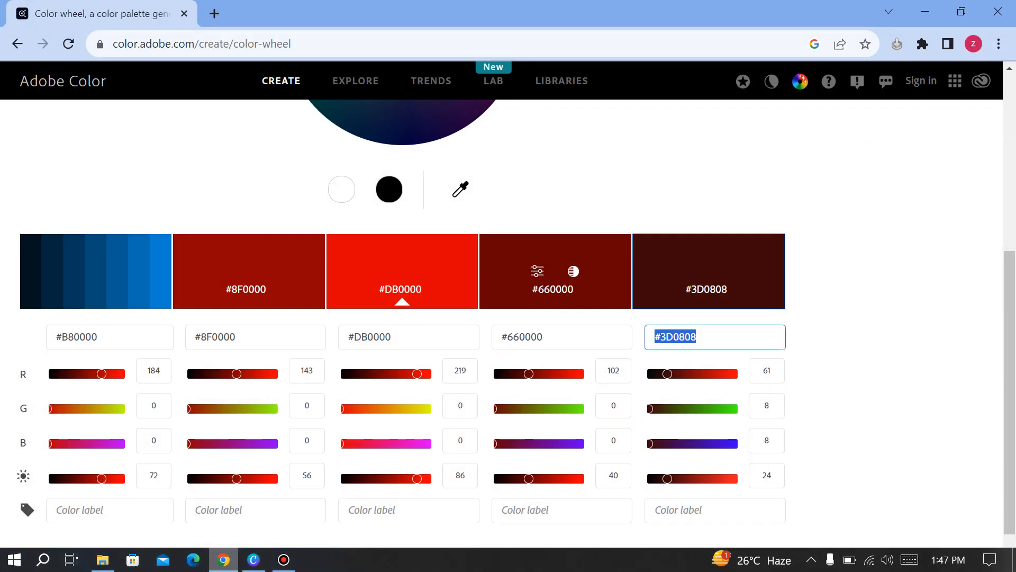
key(alt+Tab)
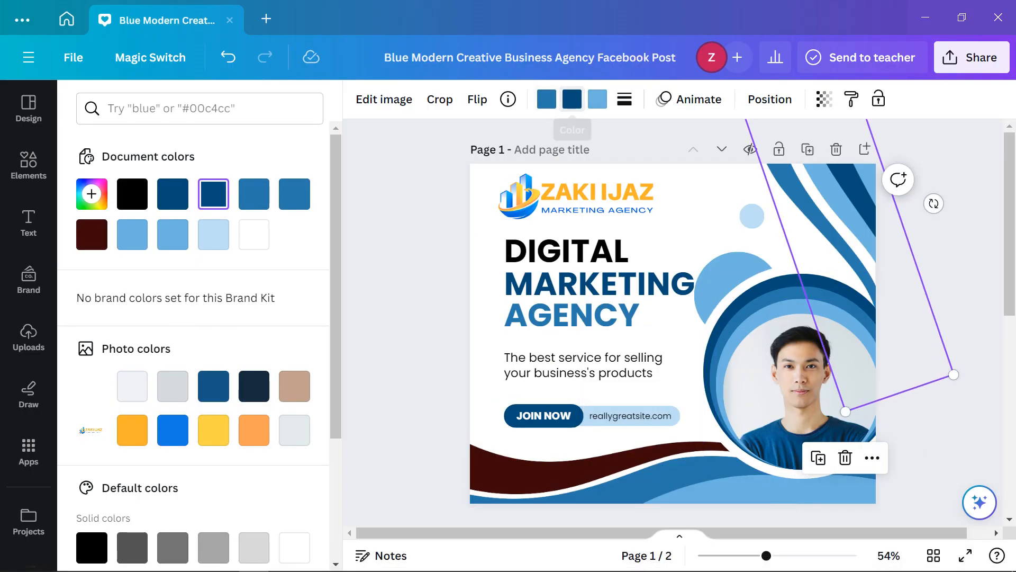
Paste the maroon hex as a new colour for the upper-right wave stripe
click(572, 100)
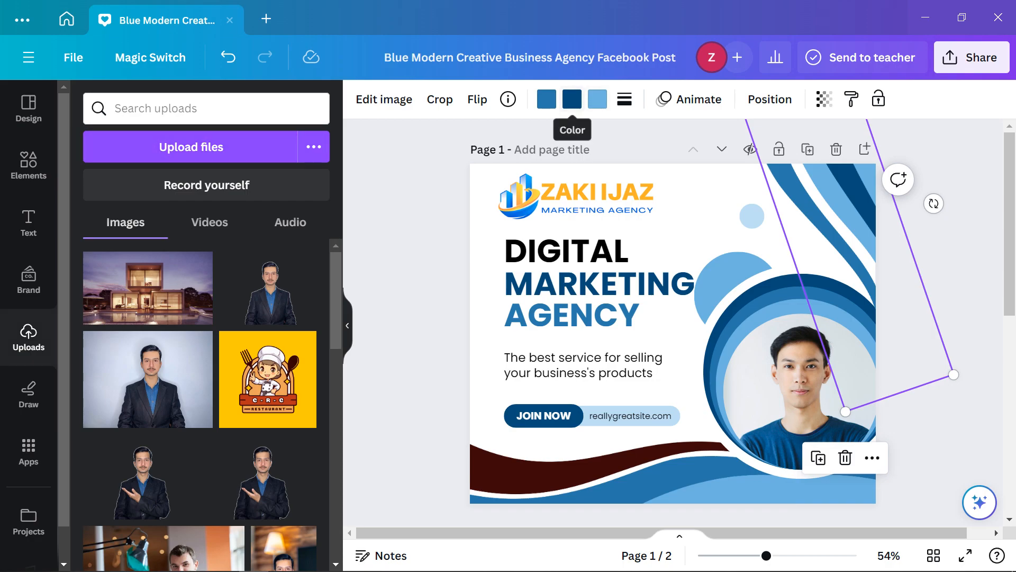
click(572, 99)
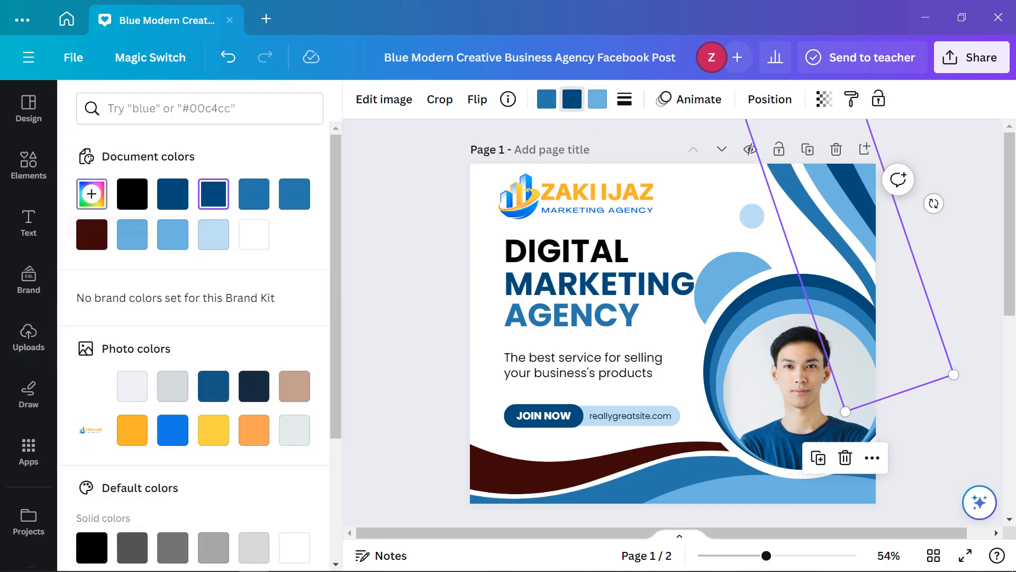
click(92, 194)
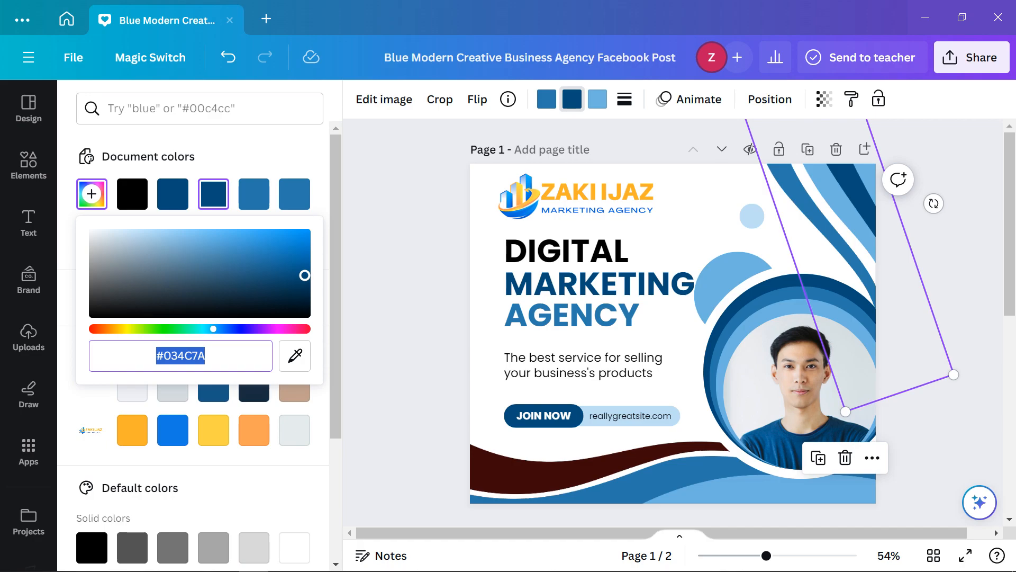
text(#3D0808)
key(Return)
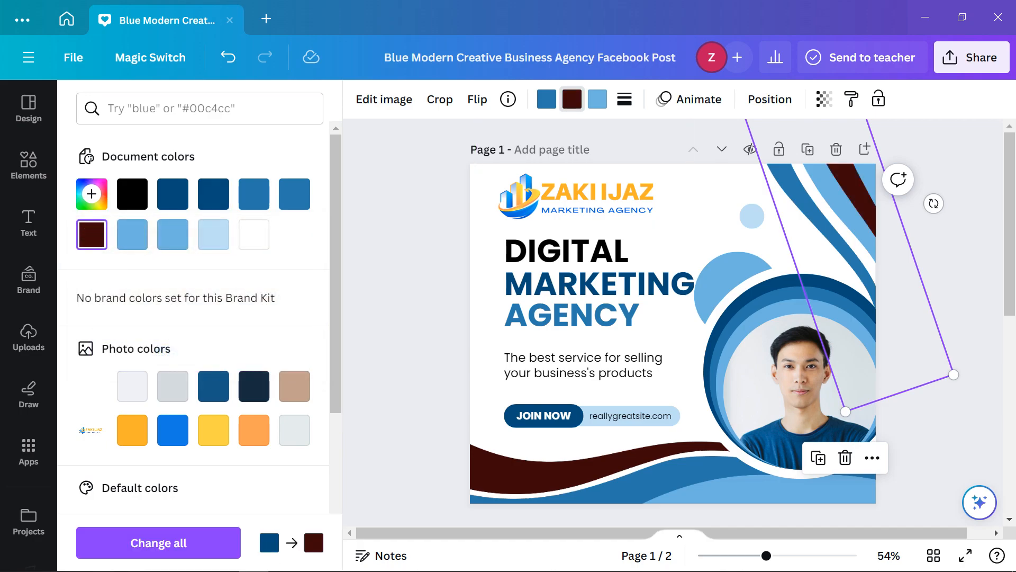
click(573, 99)
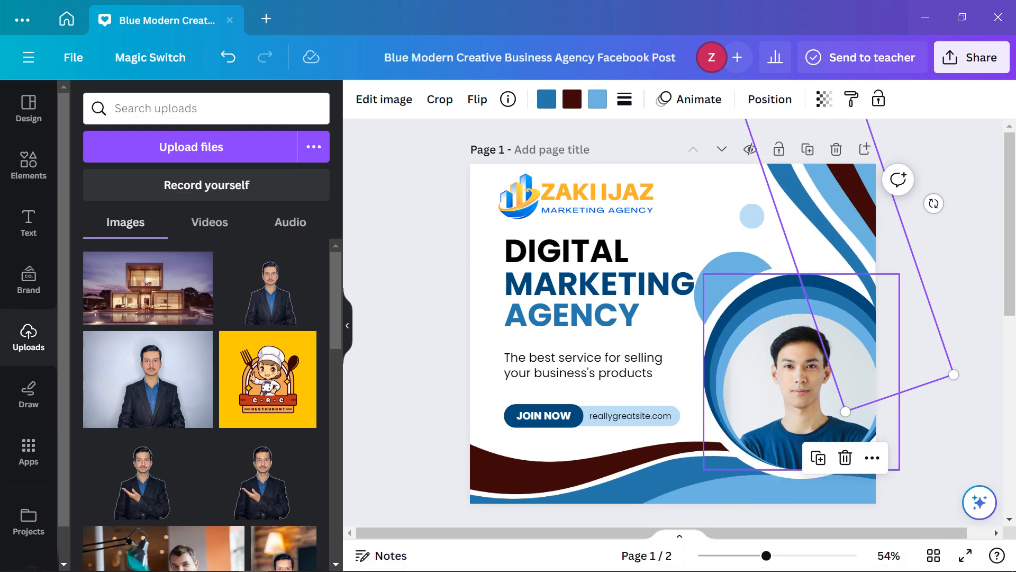
Make the dark blue ring behind the portrait dark maroon
click(801, 281)
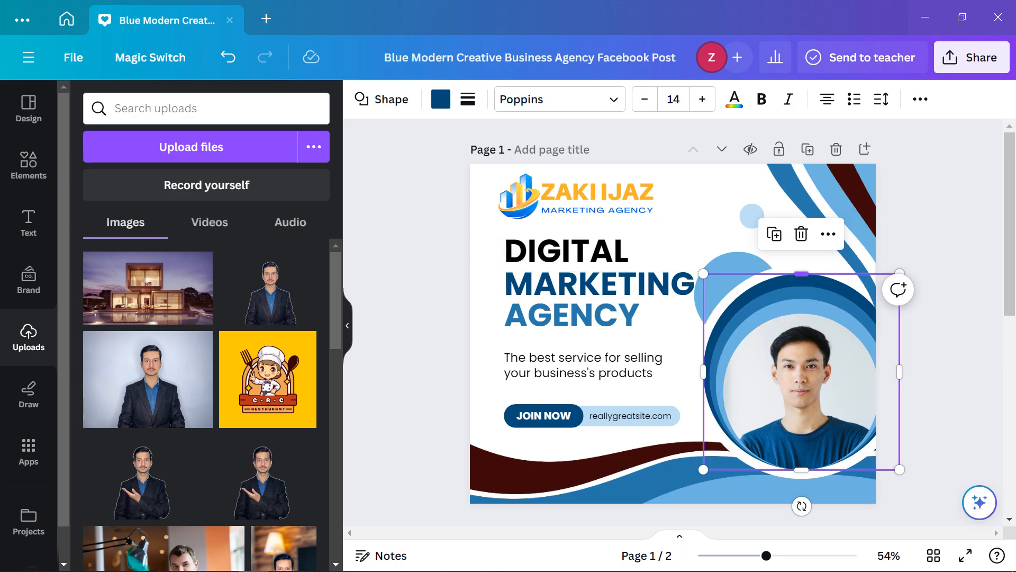
click(441, 99)
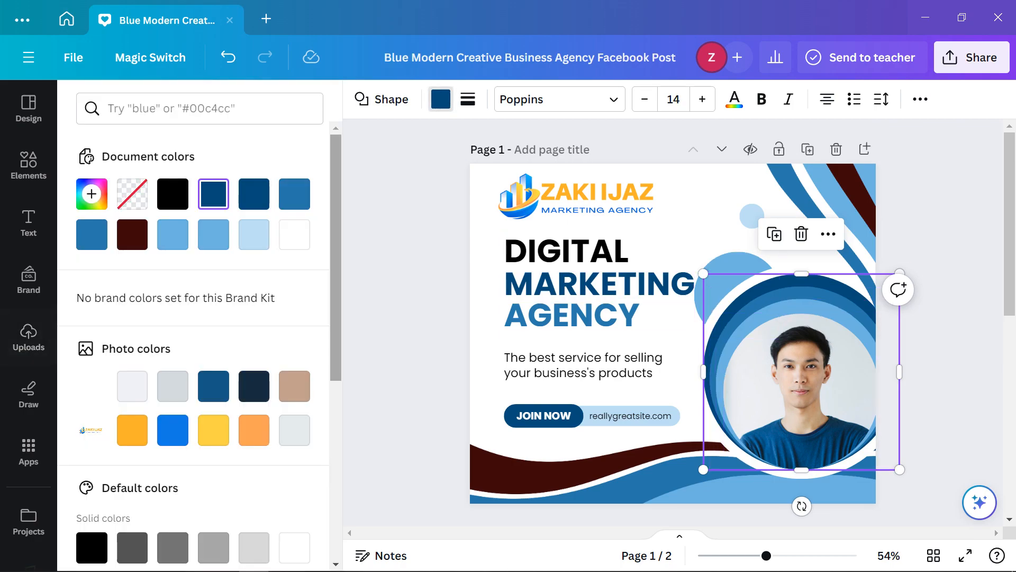
click(132, 234)
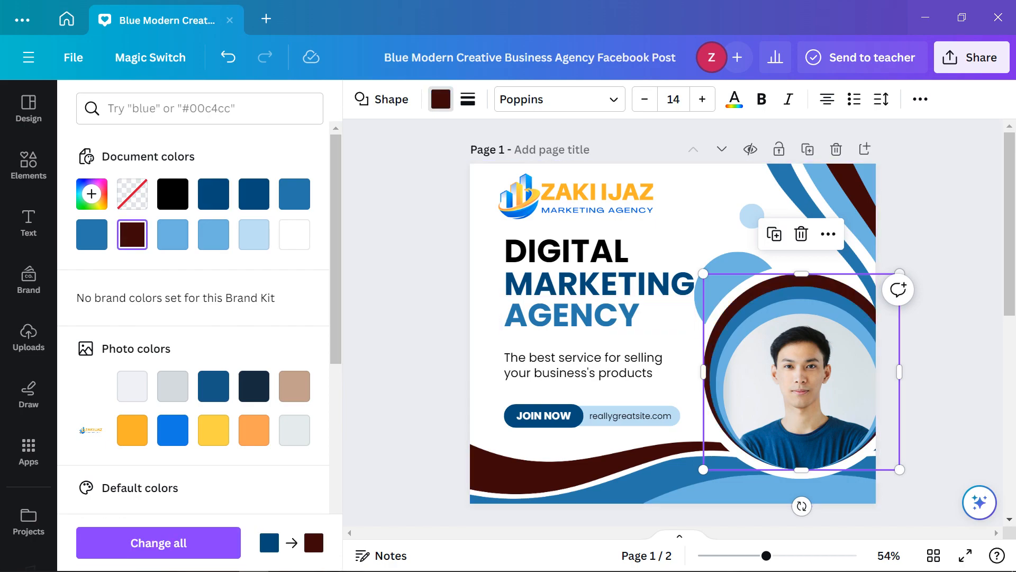
click(29, 337)
Copy the #660000 hex from the Adobe Color palette and return to Canva
click(223, 560)
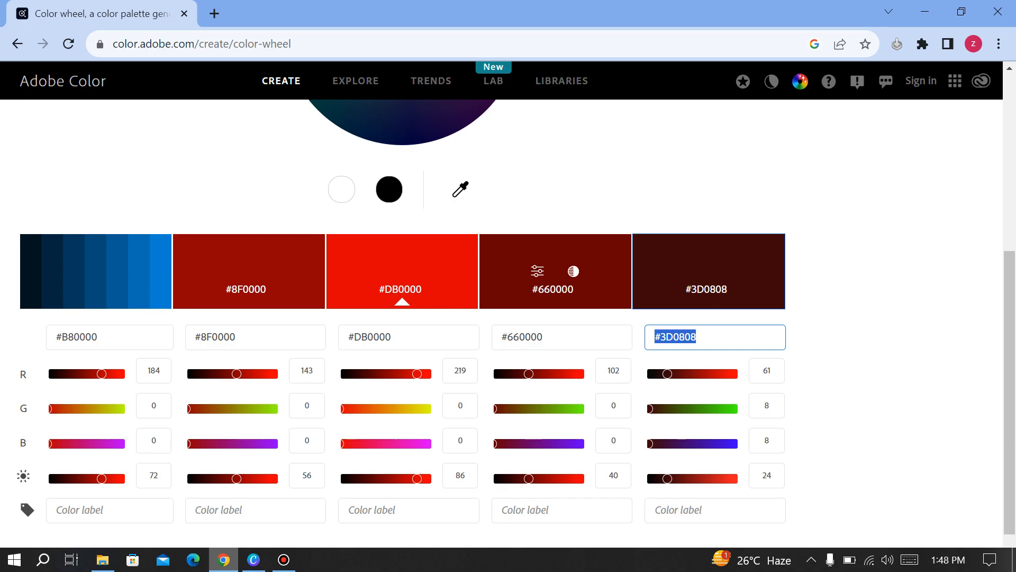
double_click(524, 338)
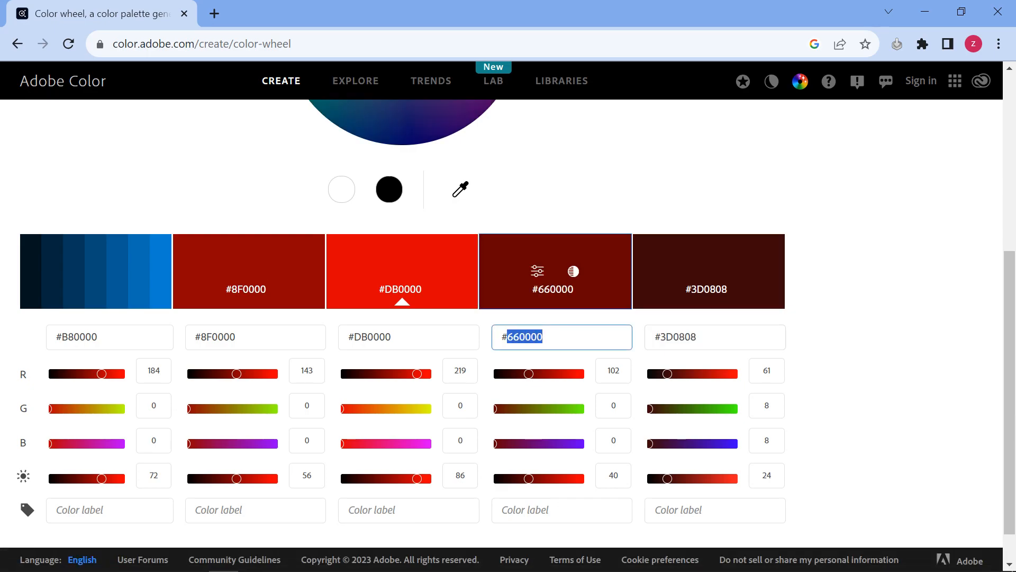
click(253, 560)
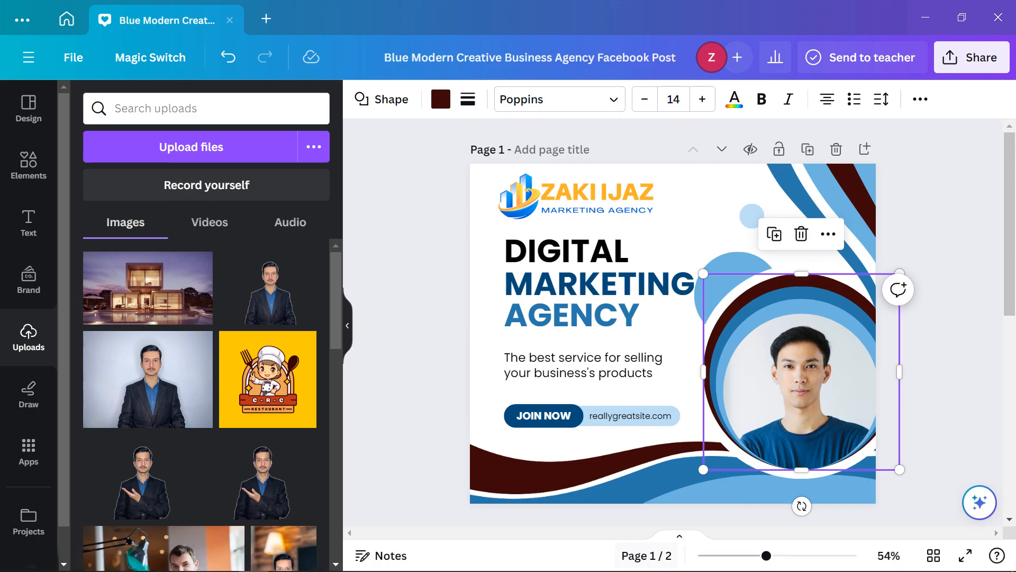
Recolour the bottom wave's blue part to #660000 with a custom colour
click(530, 463)
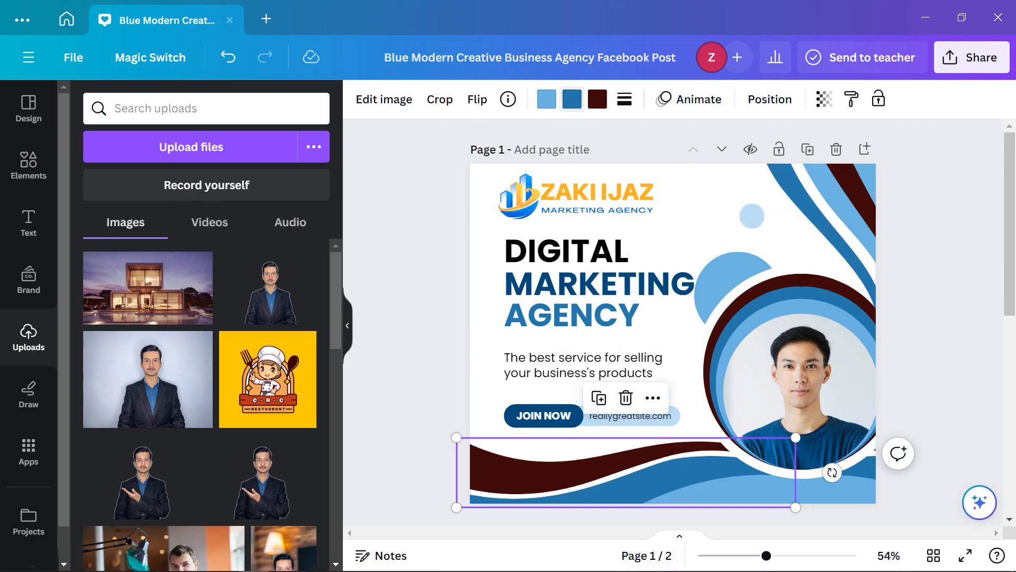
click(572, 99)
click(92, 194)
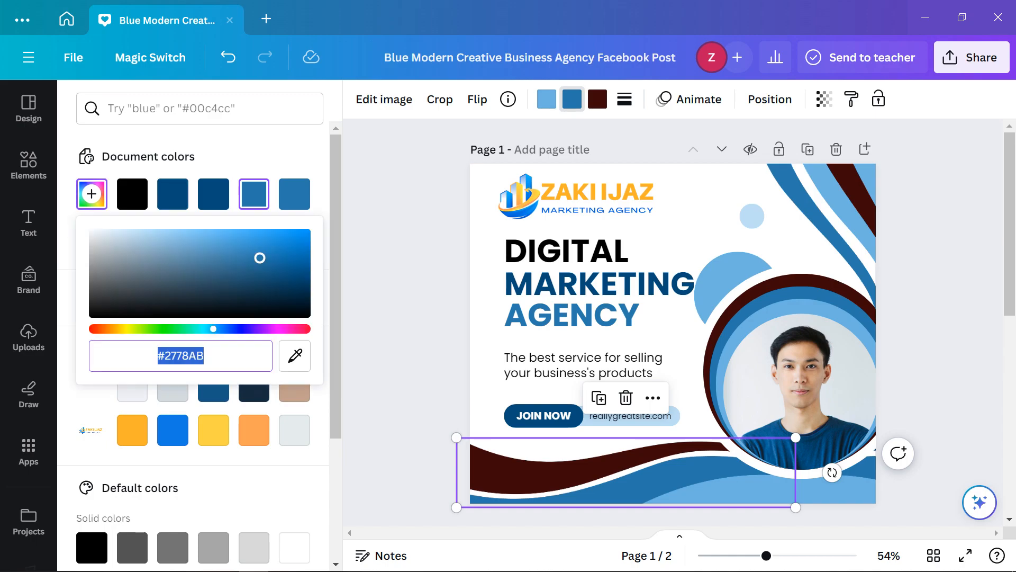
text(#660000)
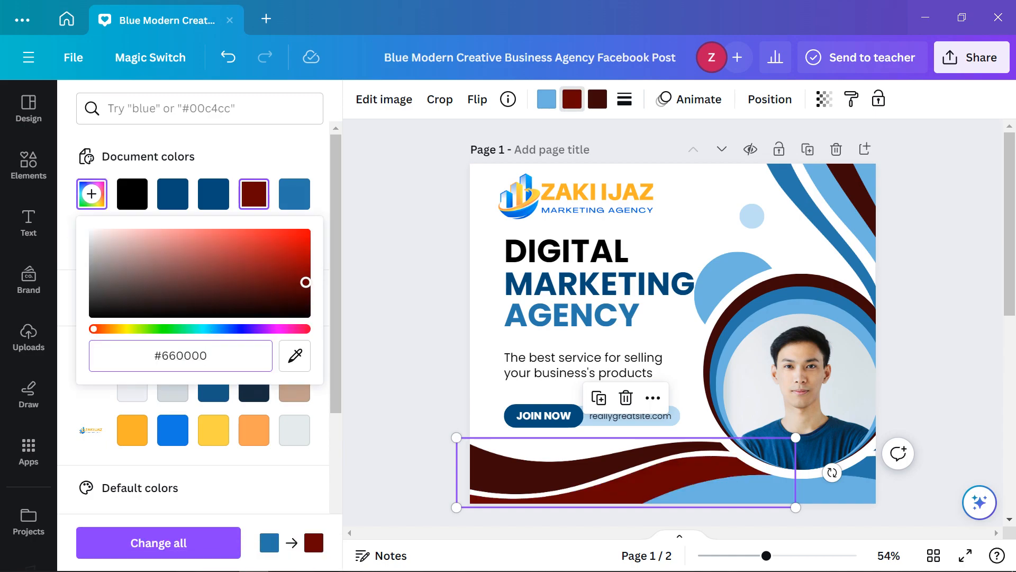
key(Return)
click(661, 473)
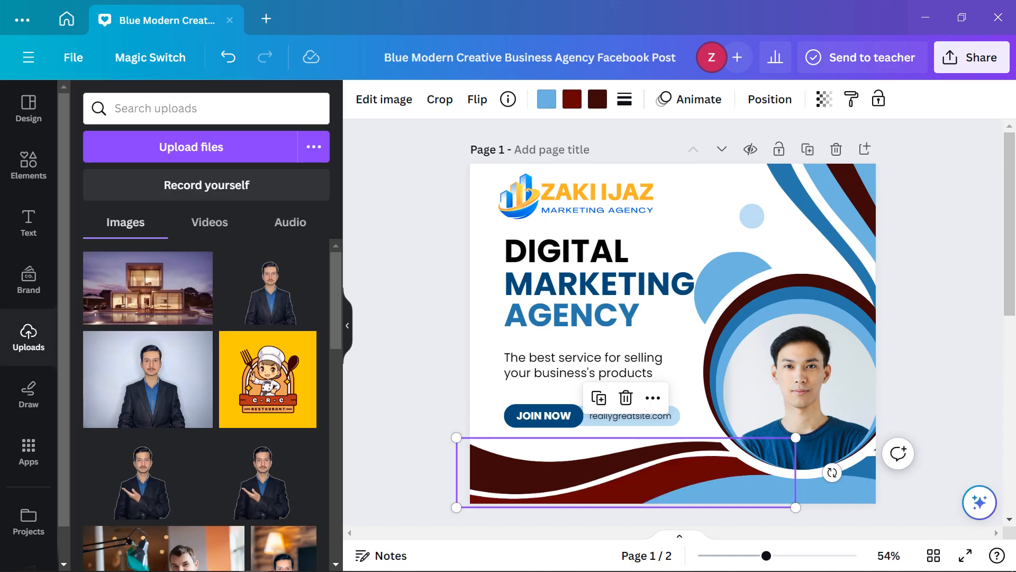
Turn the top-right wave's blue part dark red and the circle behind the portrait maroon
click(842, 217)
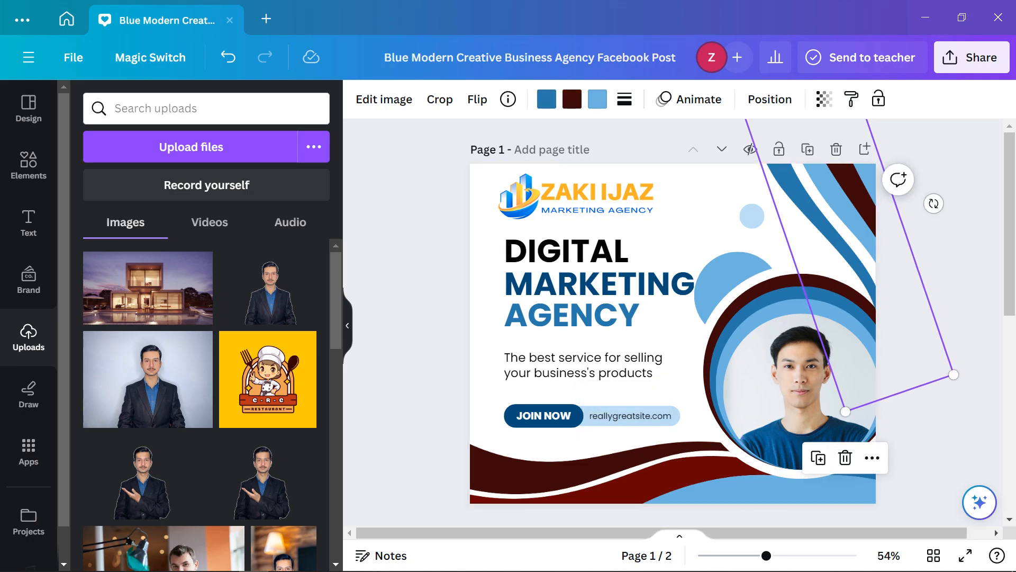
click(546, 99)
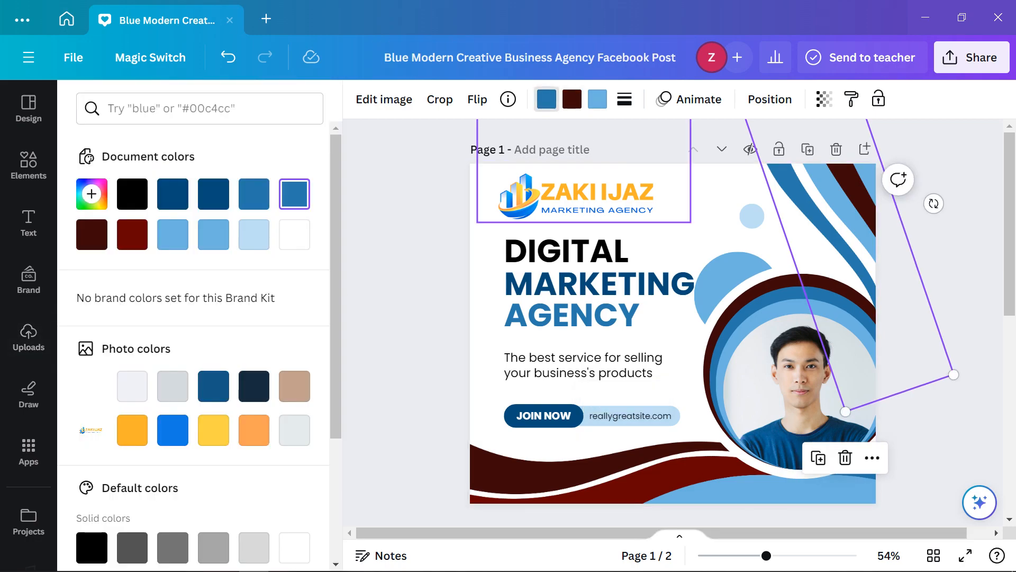
click(132, 234)
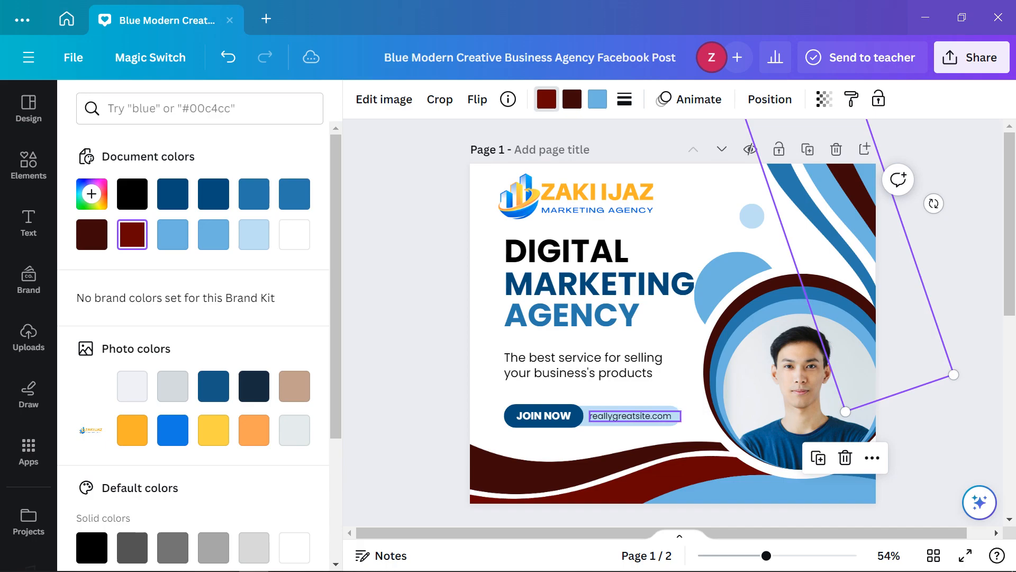
click(799, 381)
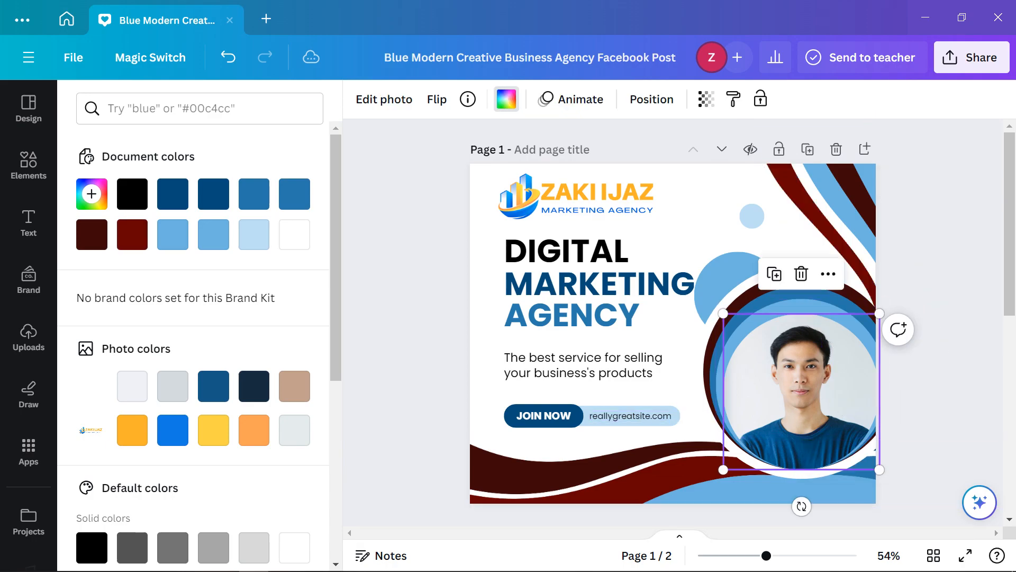
click(799, 294)
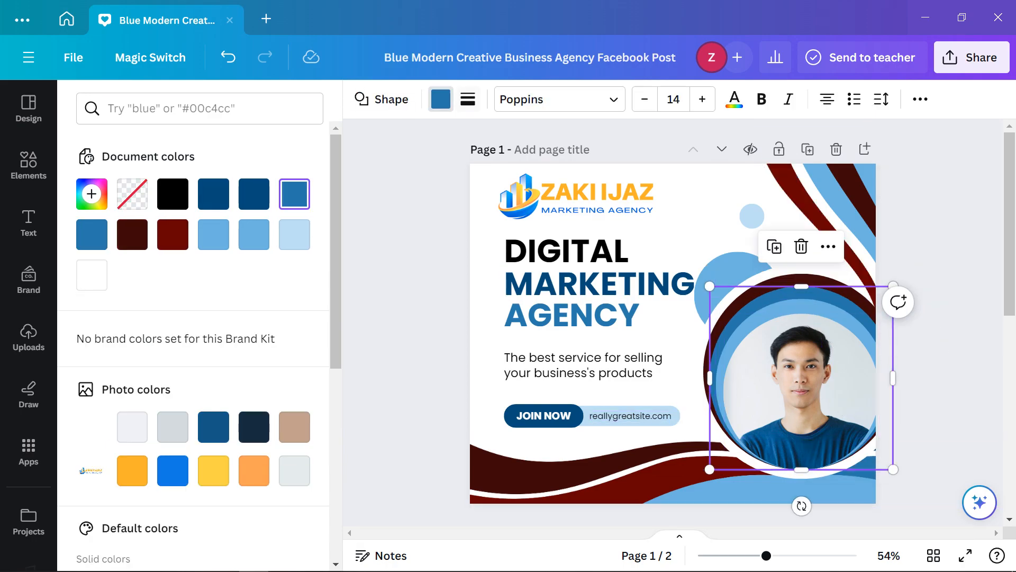
click(173, 234)
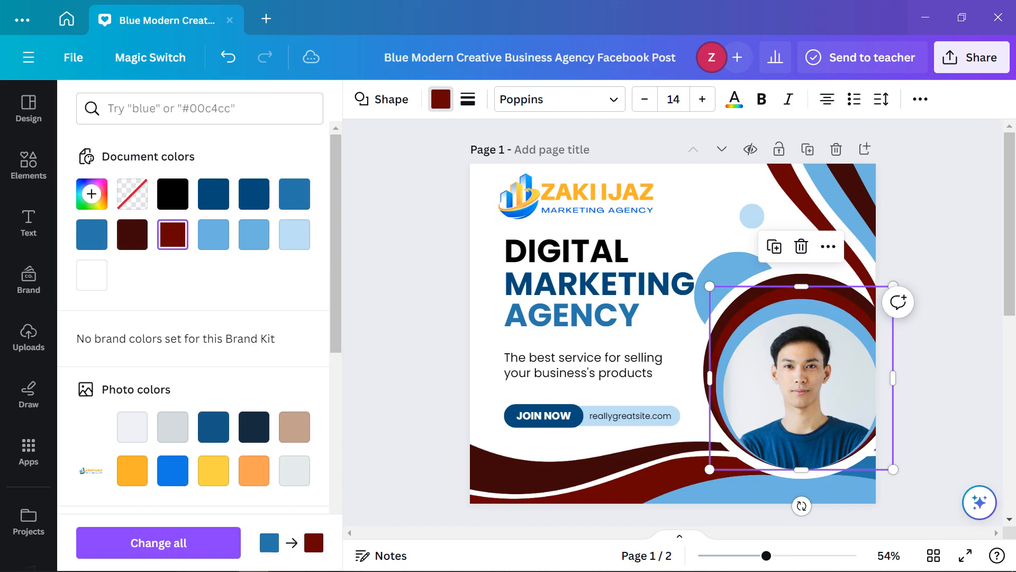
click(29, 338)
Copy the #8F0000 hex from the Adobe Color palette back into Canva
click(223, 559)
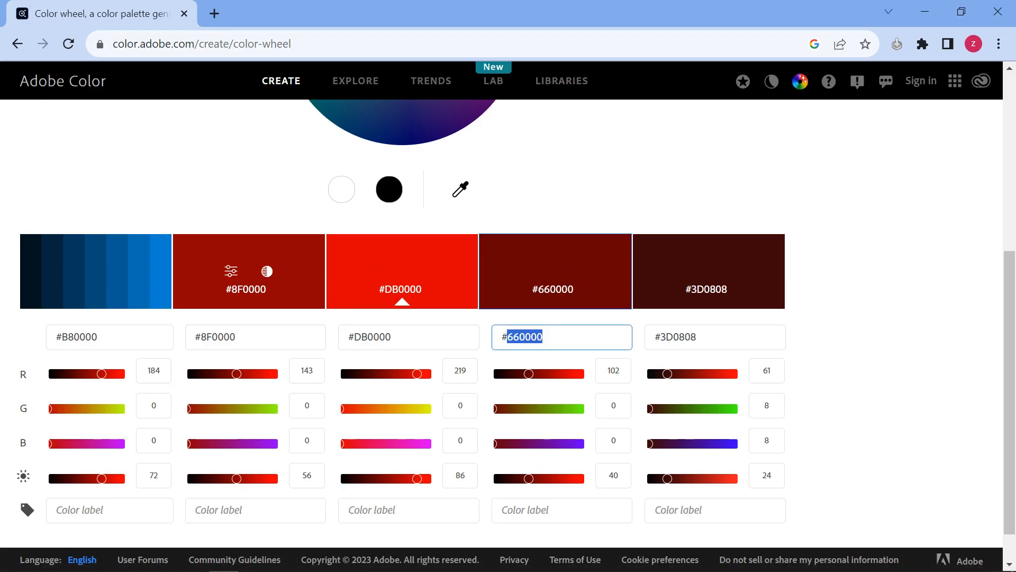
click(218, 337)
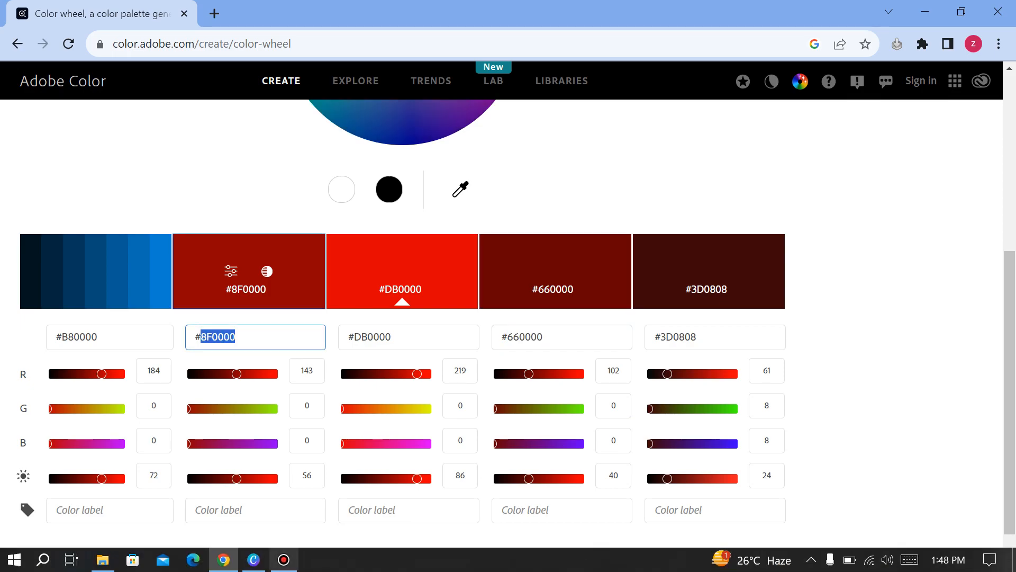
click(253, 564)
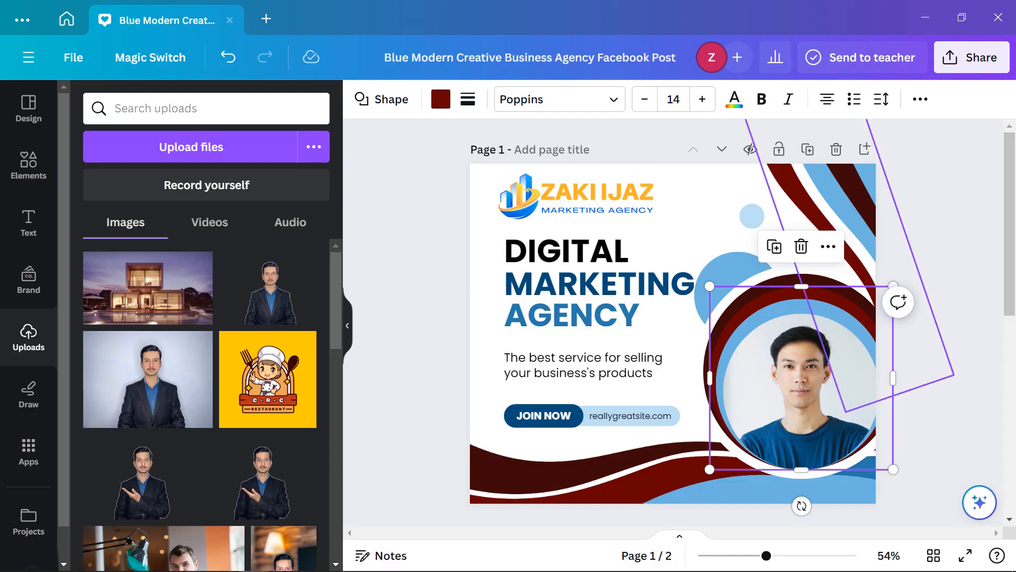
click(842, 217)
Change the top-right wave's light-blue part to #8F0000
click(598, 99)
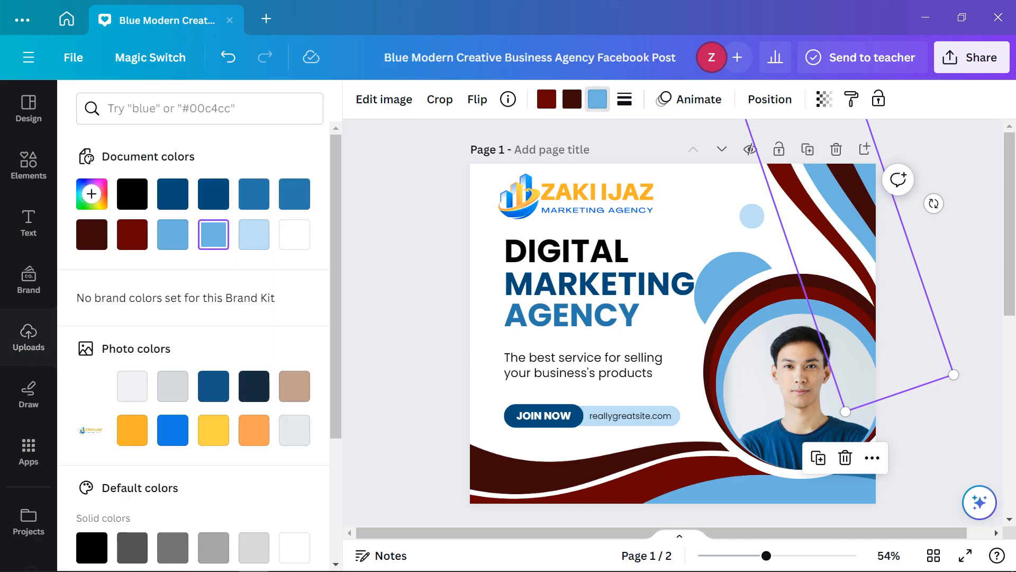
click(91, 194)
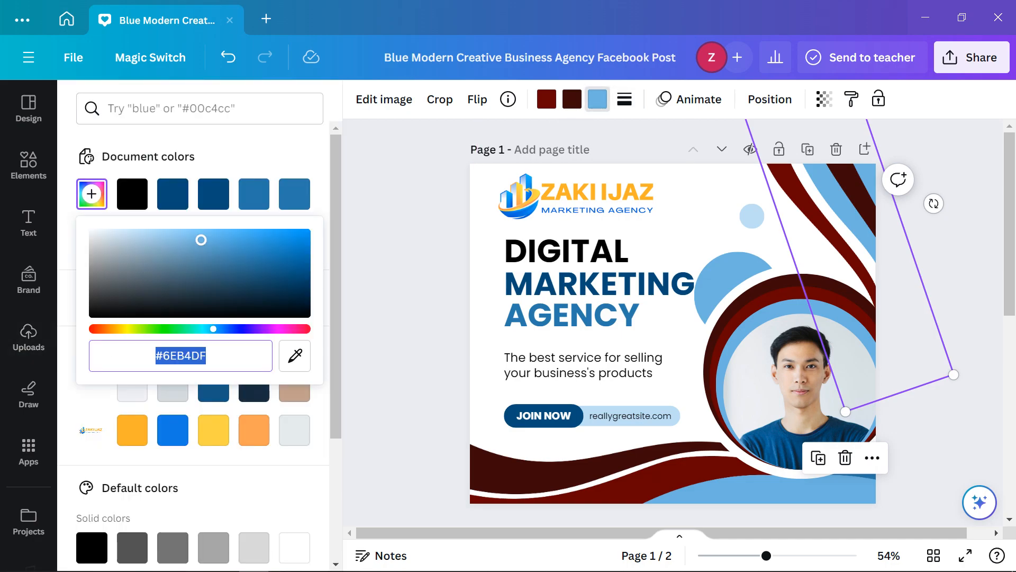
text(#8F0000)
click(408, 365)
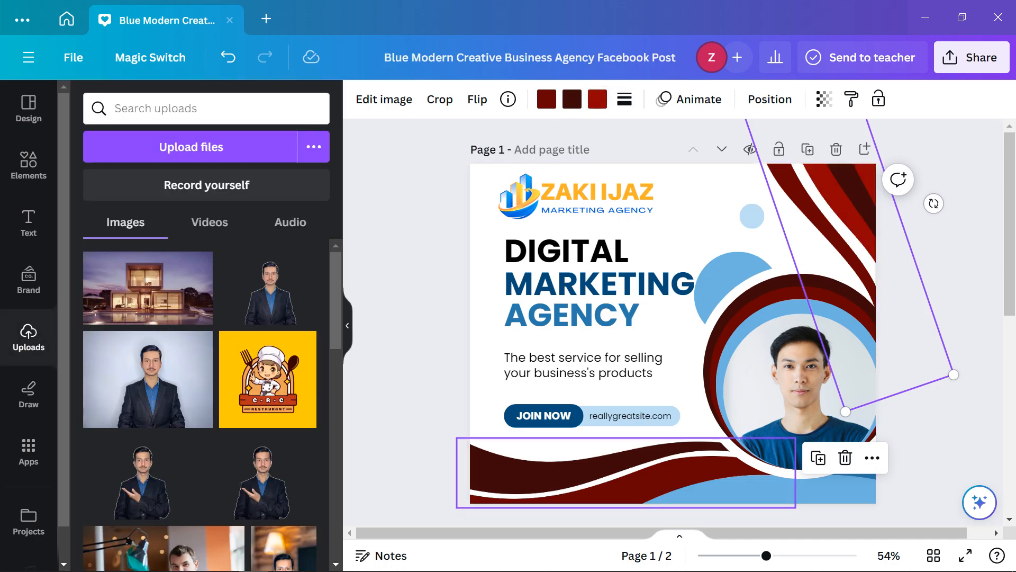
Make the bottom-left wave's light-blue stripe bright red #A70000
click(851, 489)
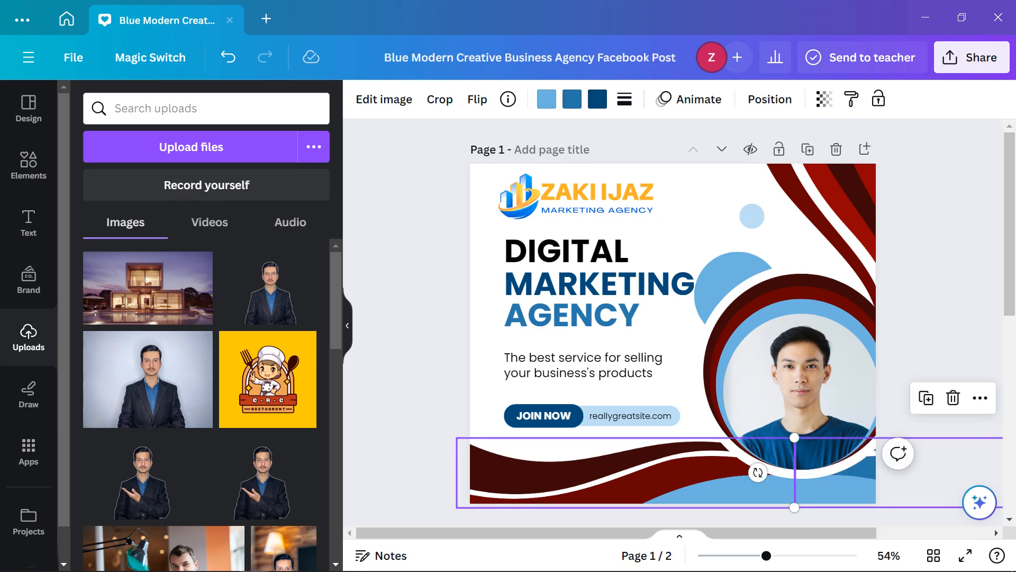
click(638, 473)
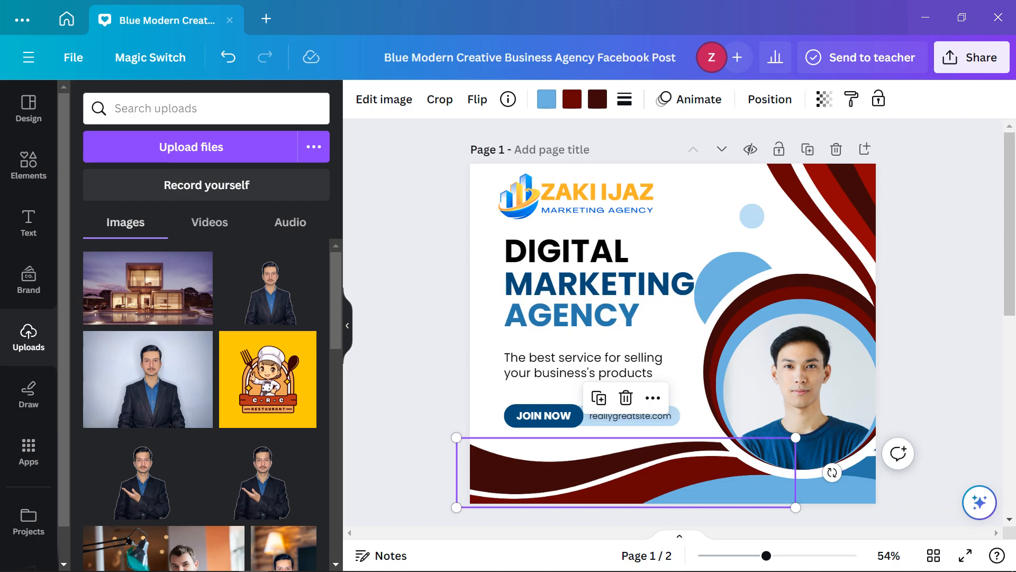
click(547, 99)
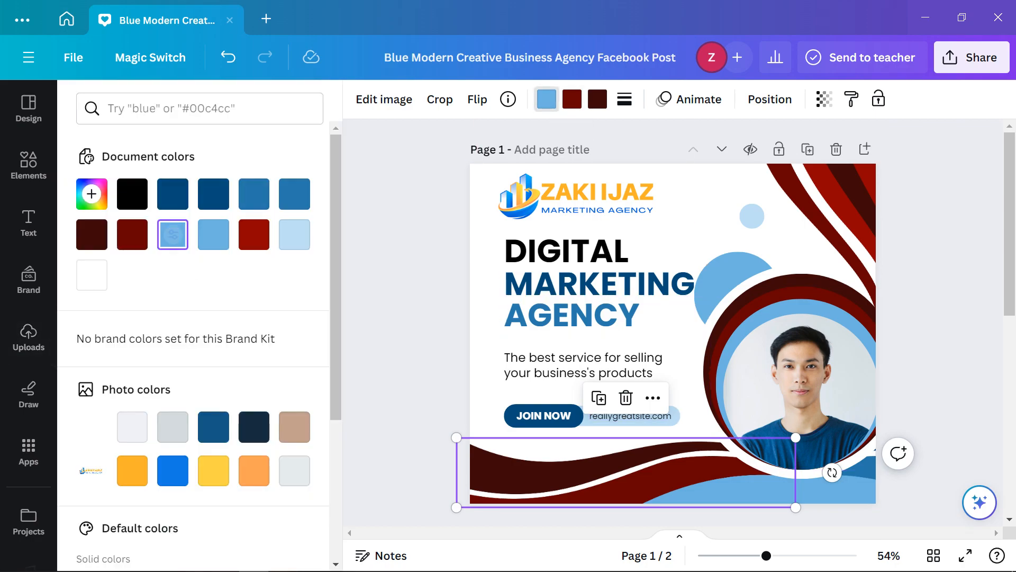
click(254, 234)
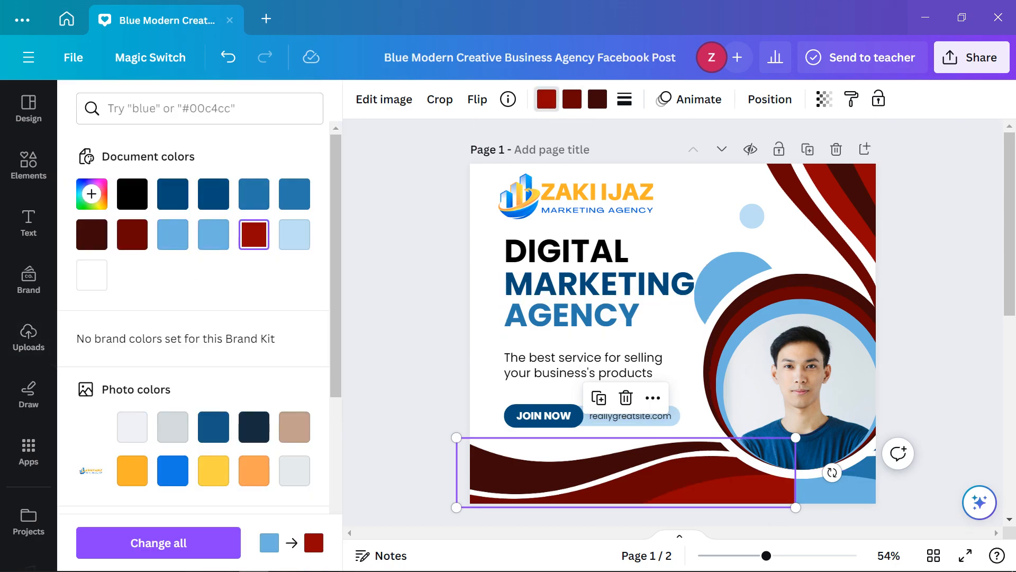
Recolour the bottom-right wave's stripes to red, dark red and maroon #3D0808
click(841, 490)
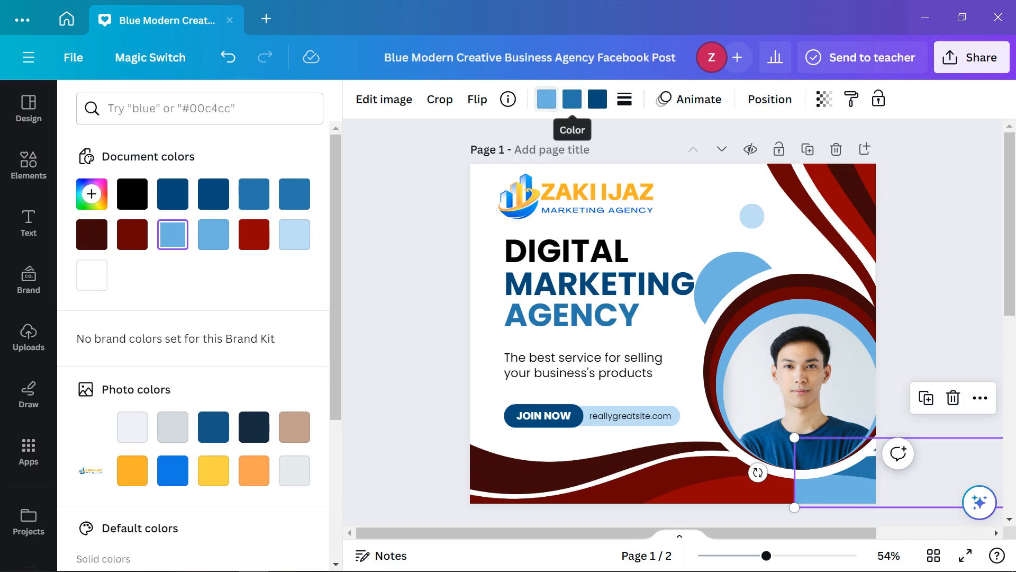
click(254, 234)
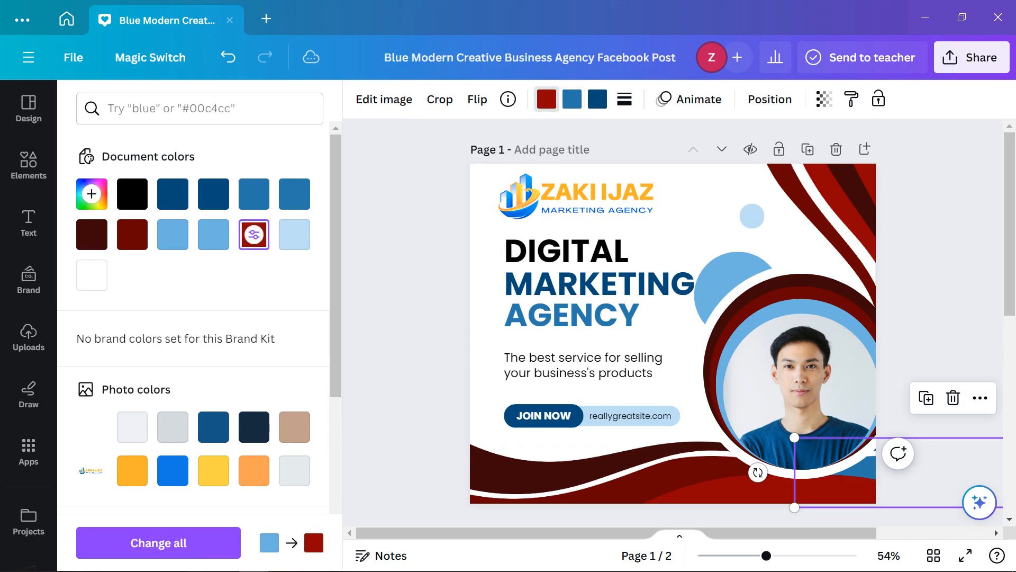
click(572, 99)
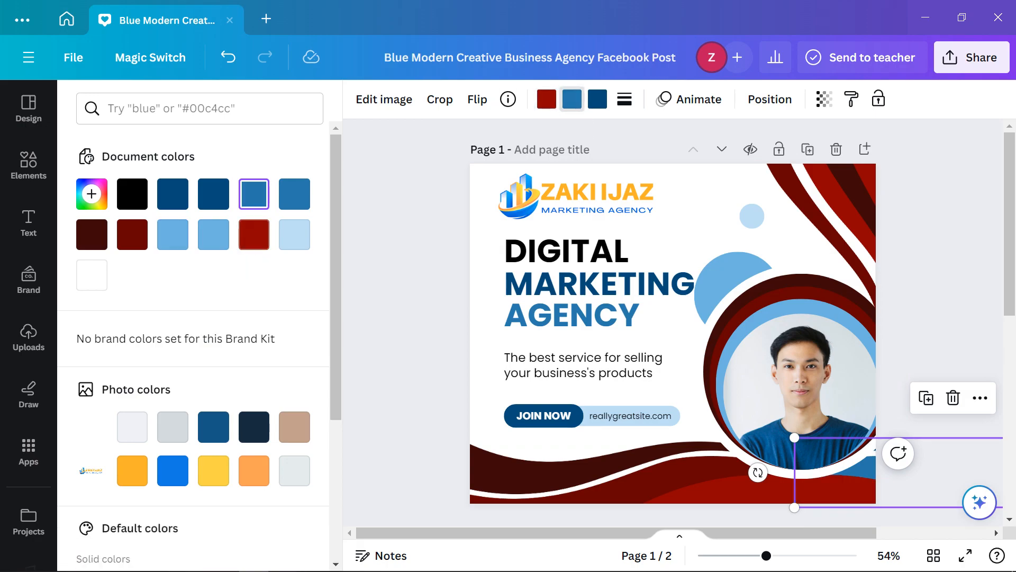
click(132, 234)
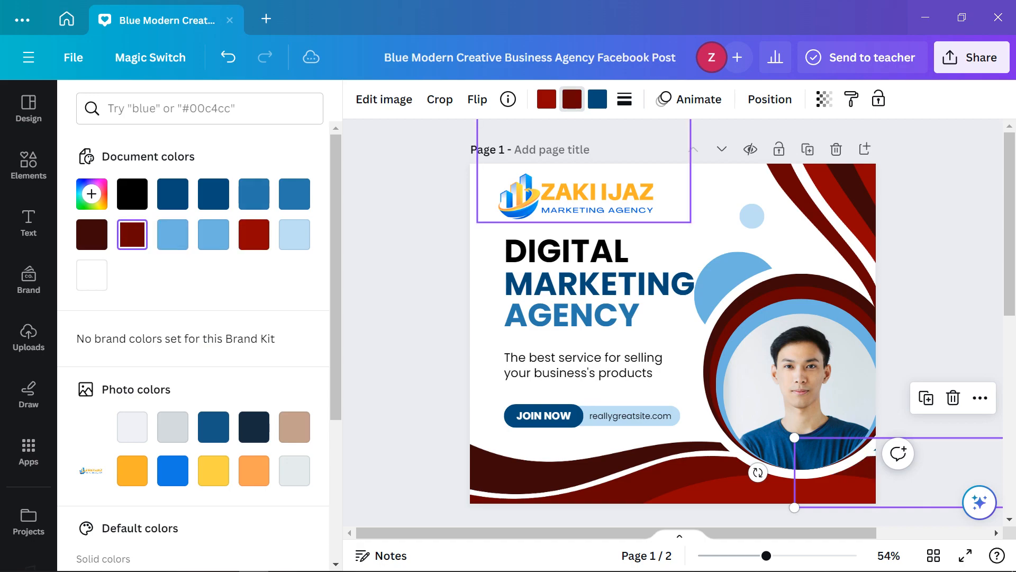
click(597, 99)
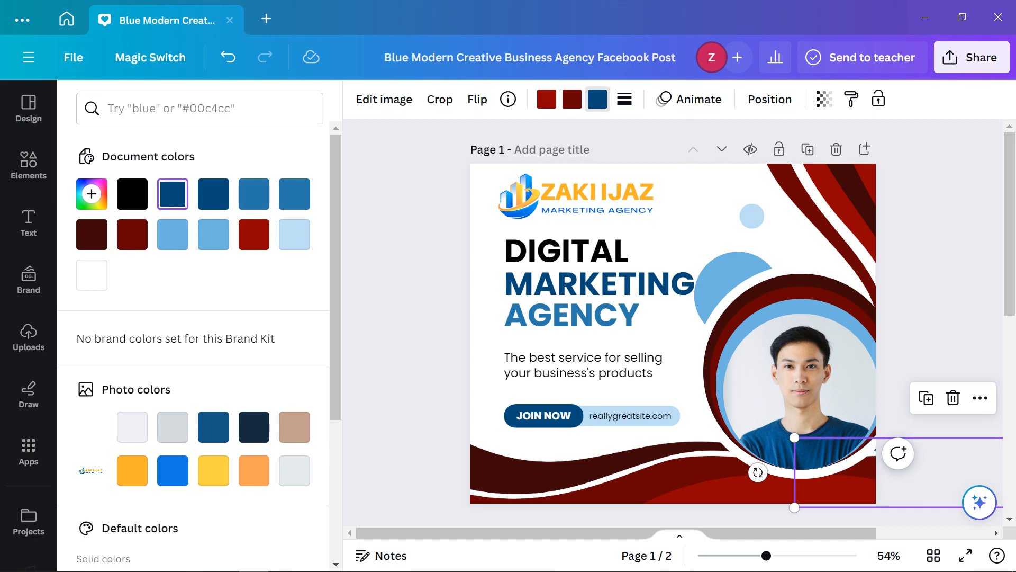
click(91, 235)
click(29, 337)
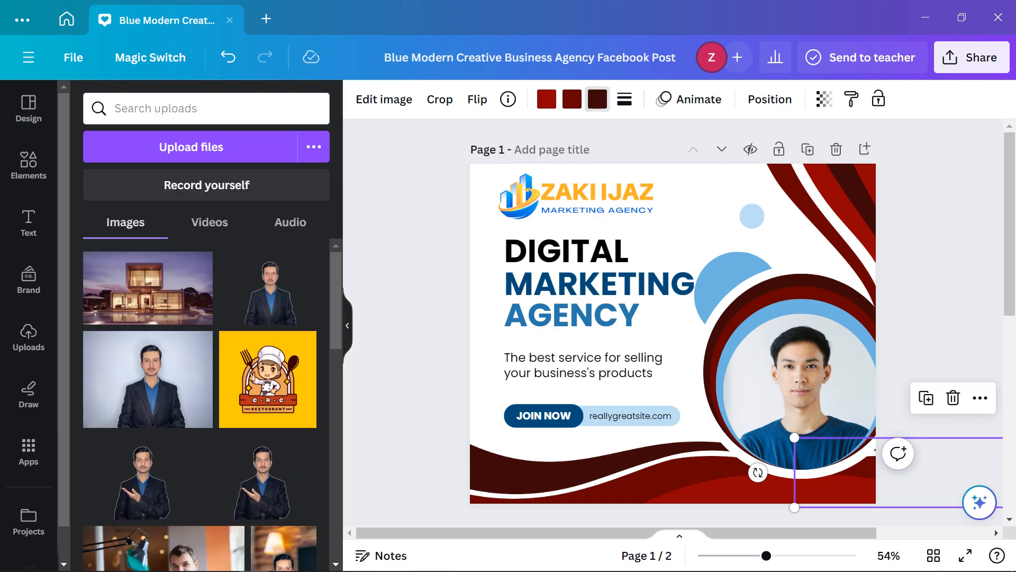
click(945, 260)
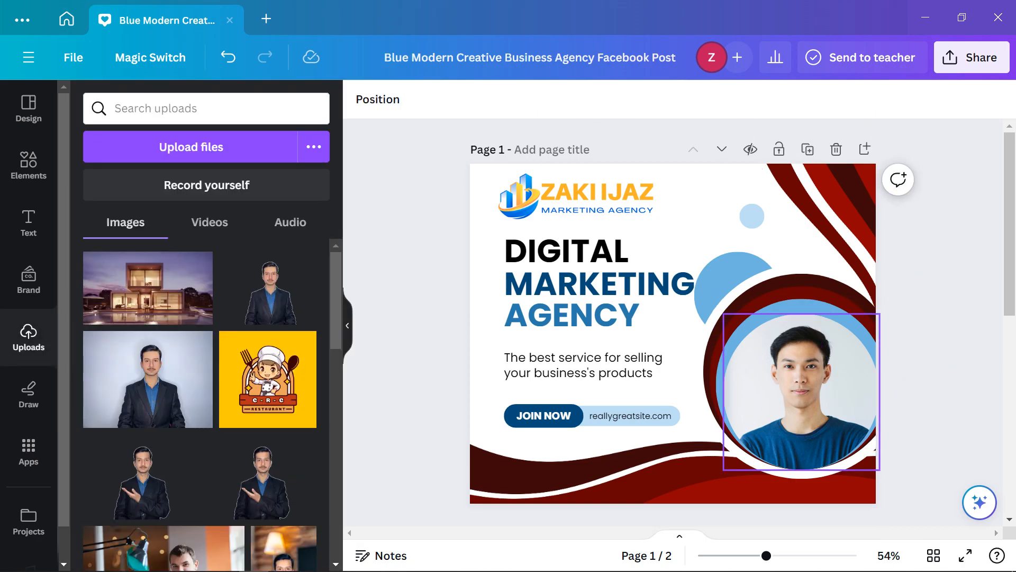
Set the light-blue circle behind the portrait to dark red #8f0000
click(802, 306)
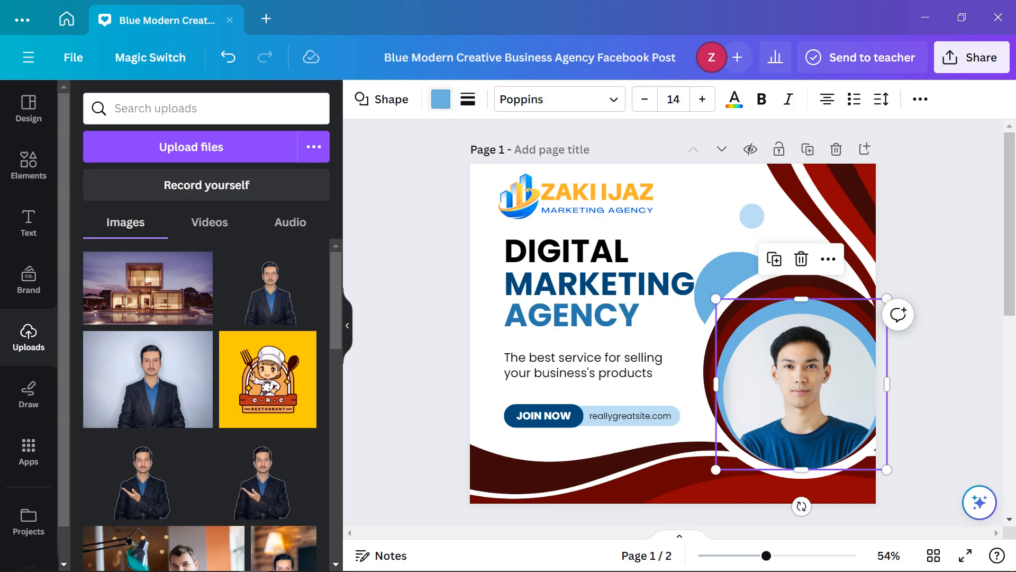
click(440, 99)
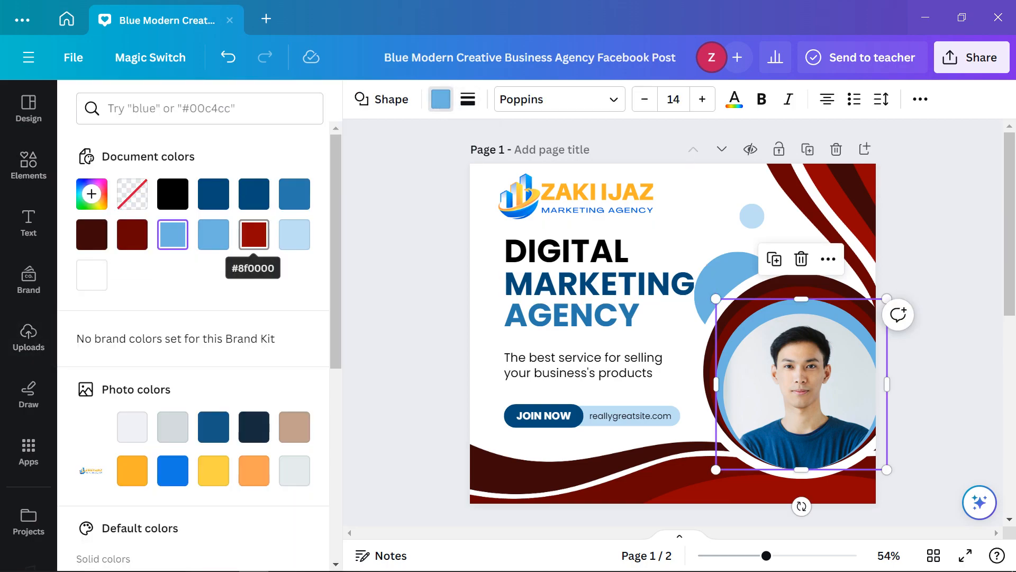
click(254, 234)
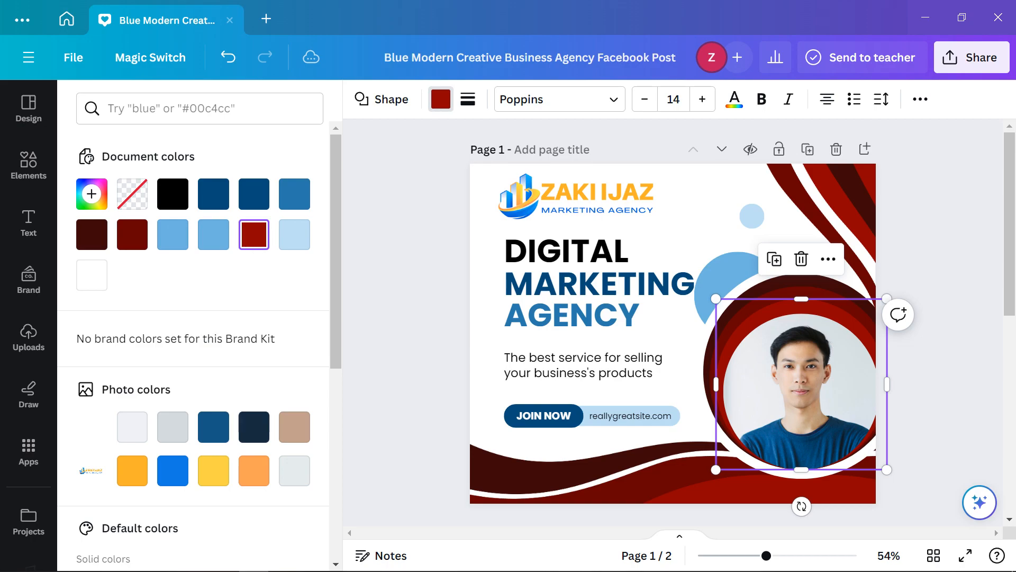
key(Escape)
key(Escape)
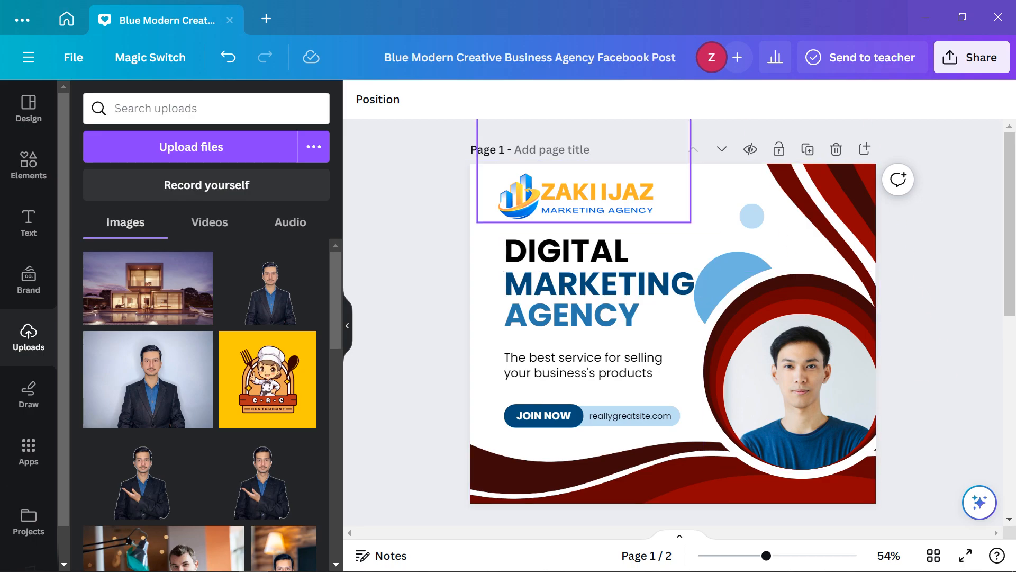
Make the light blue half-circle beside MARKETING dark red
click(597, 199)
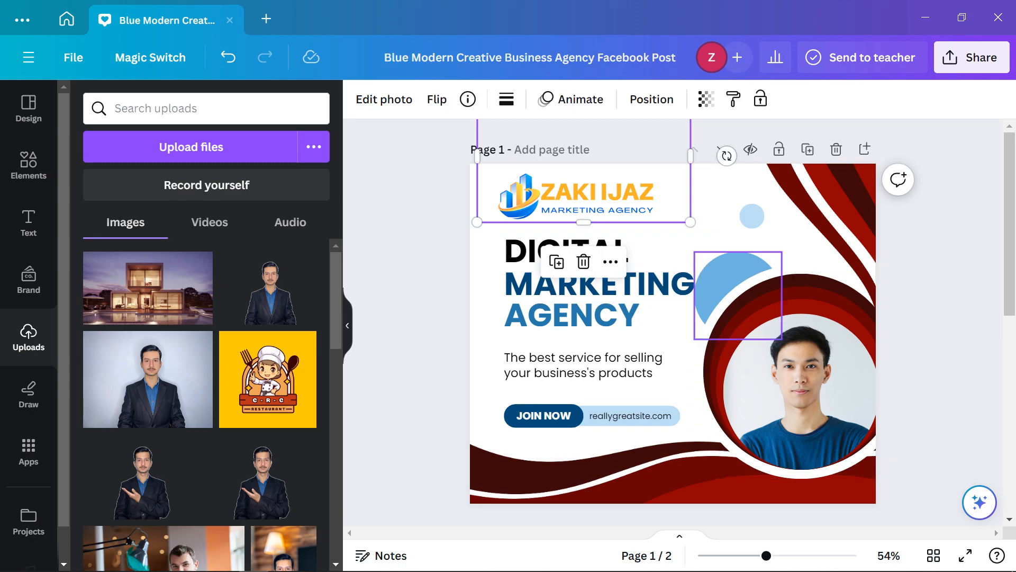
click(736, 286)
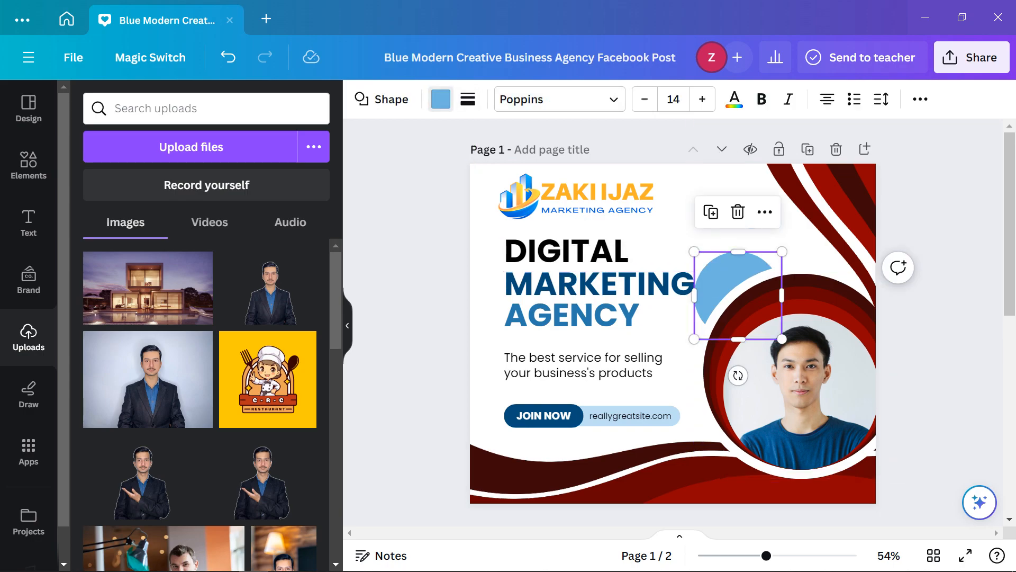
click(441, 99)
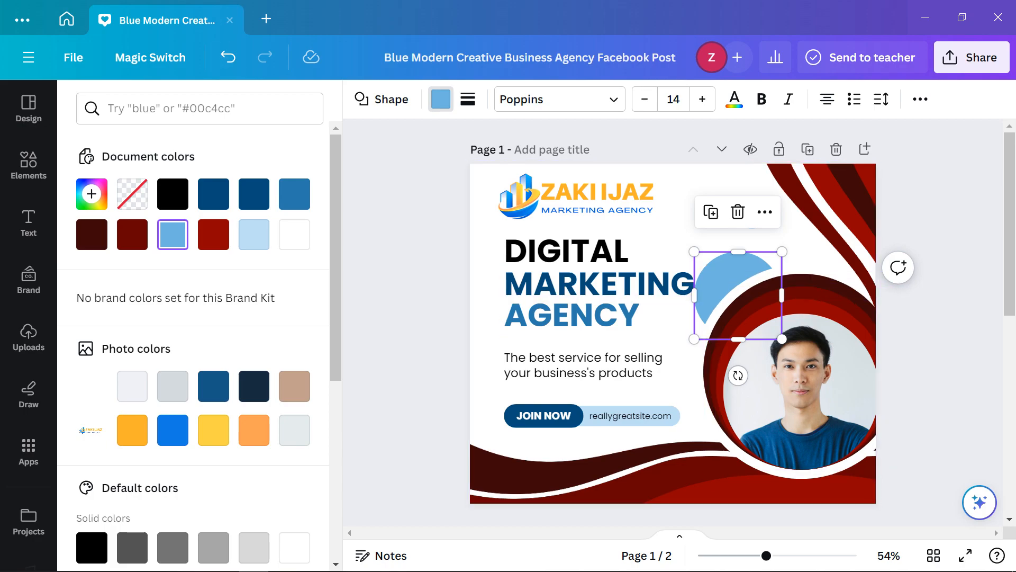
click(214, 234)
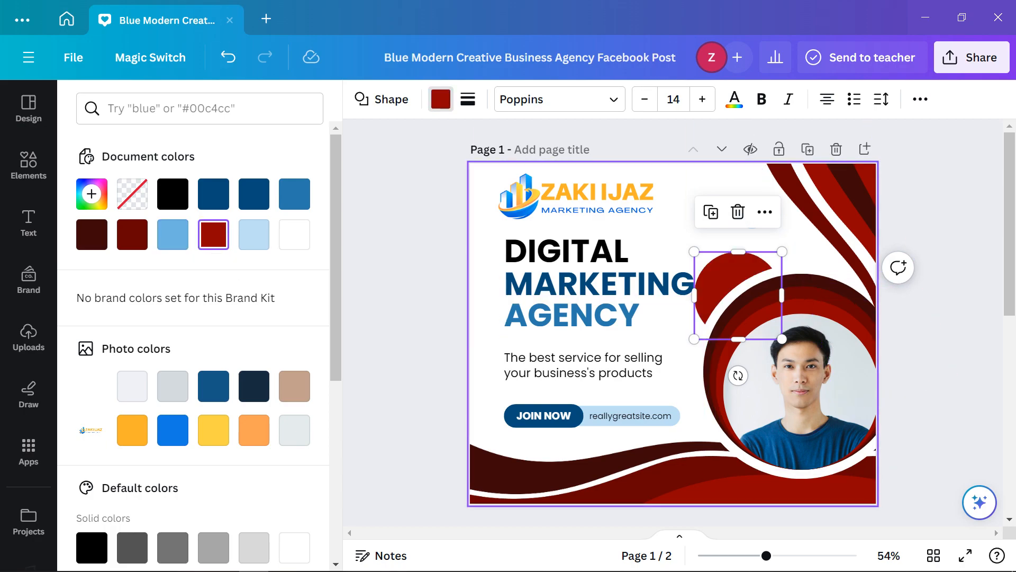
Turn the small light blue circle red, then brighten it to #F60000
click(676, 236)
click(752, 217)
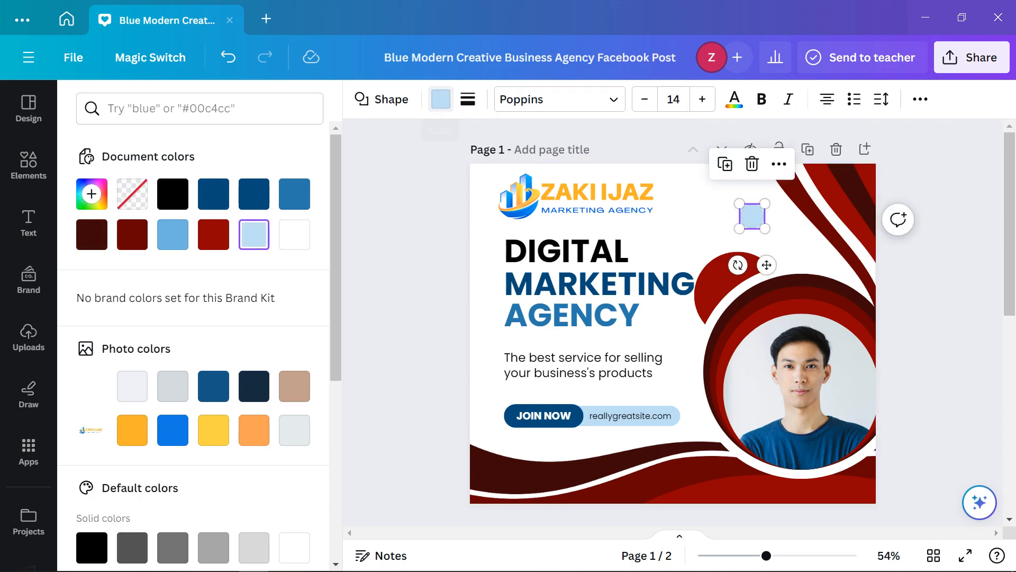
click(441, 99)
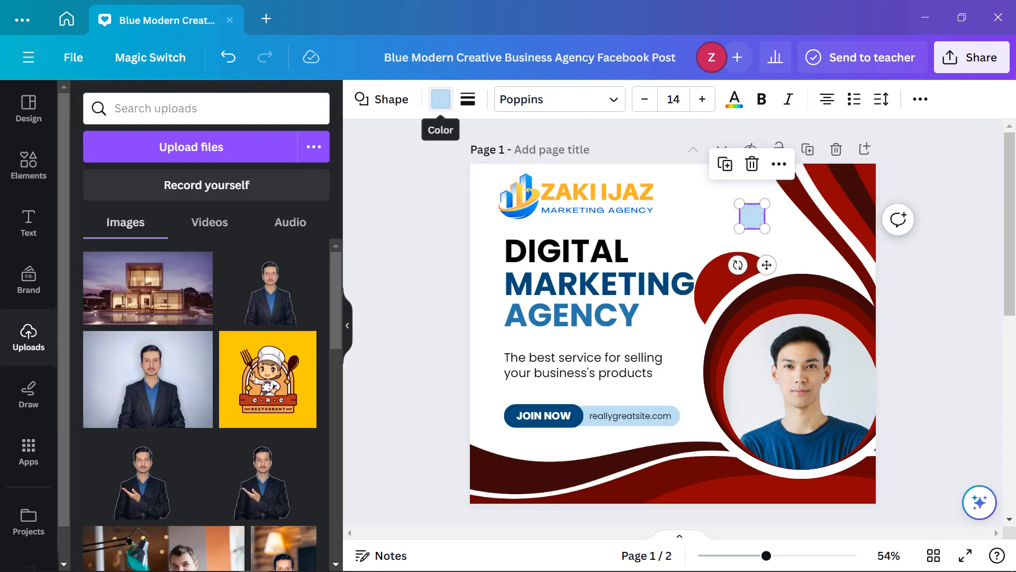
click(441, 99)
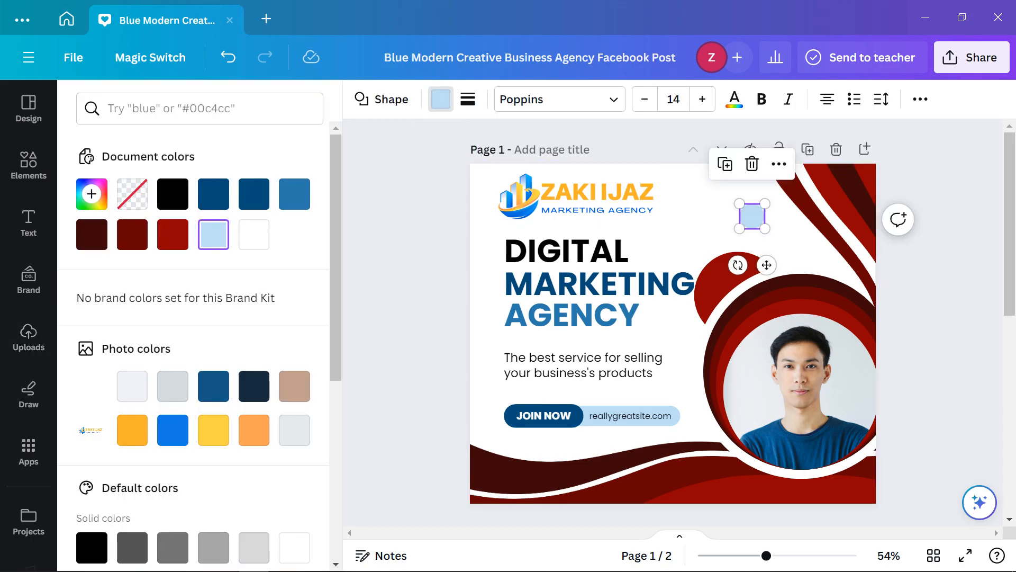
click(172, 234)
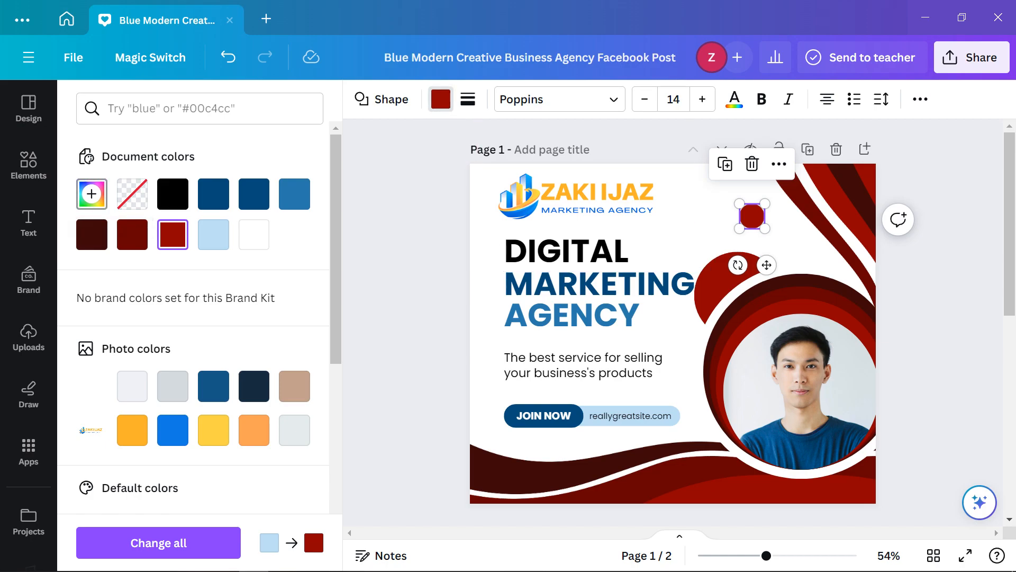
click(92, 193)
drag(306, 306, 306, 271)
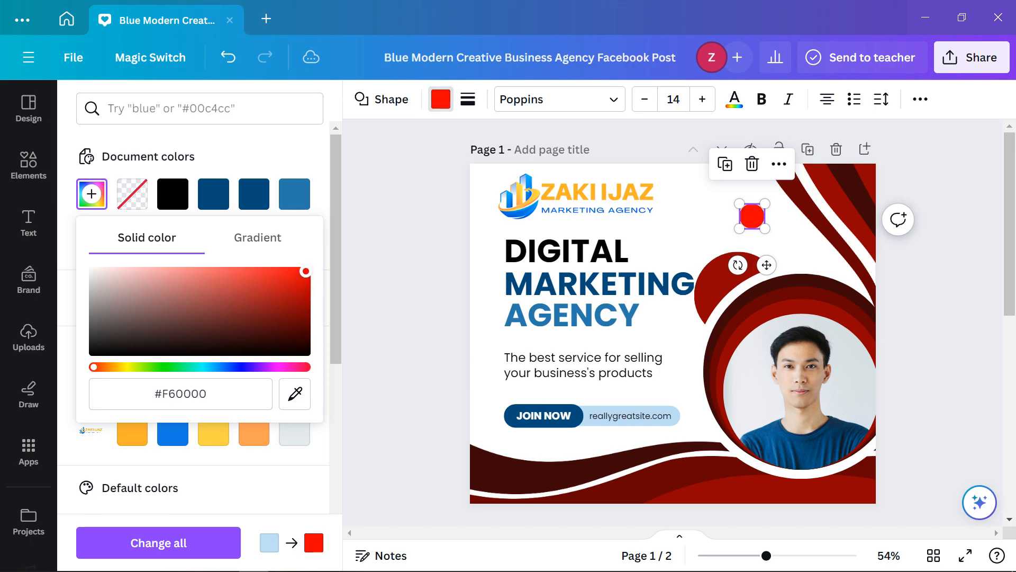
click(408, 259)
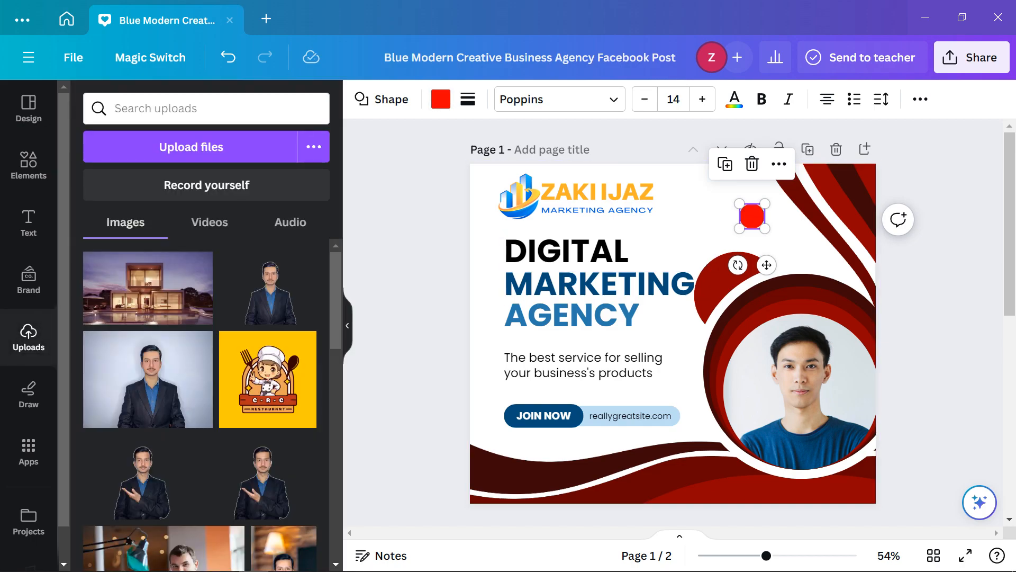
Make the DIGITAL and MARKETING heading lines dark red
click(940, 275)
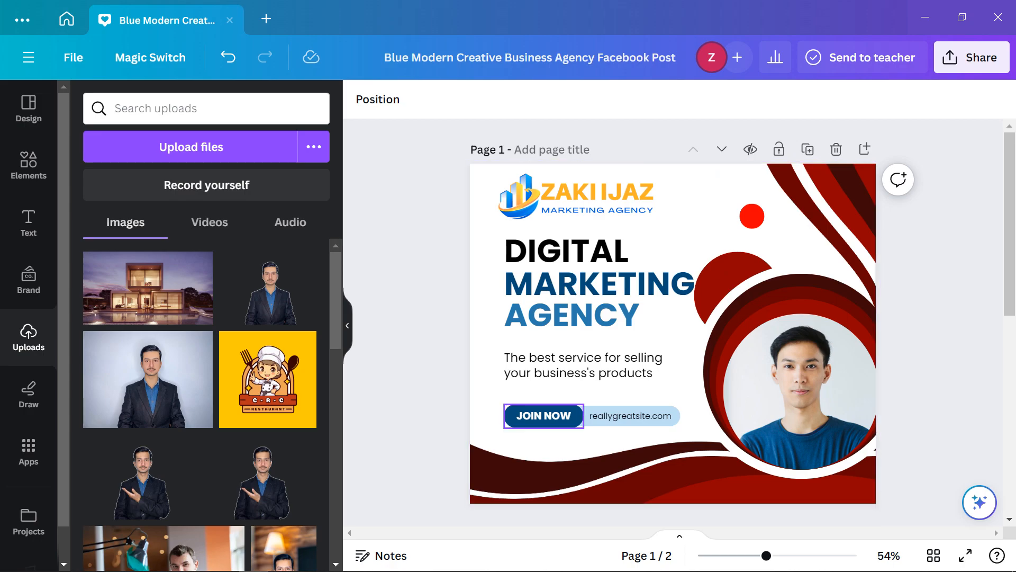
click(570, 252)
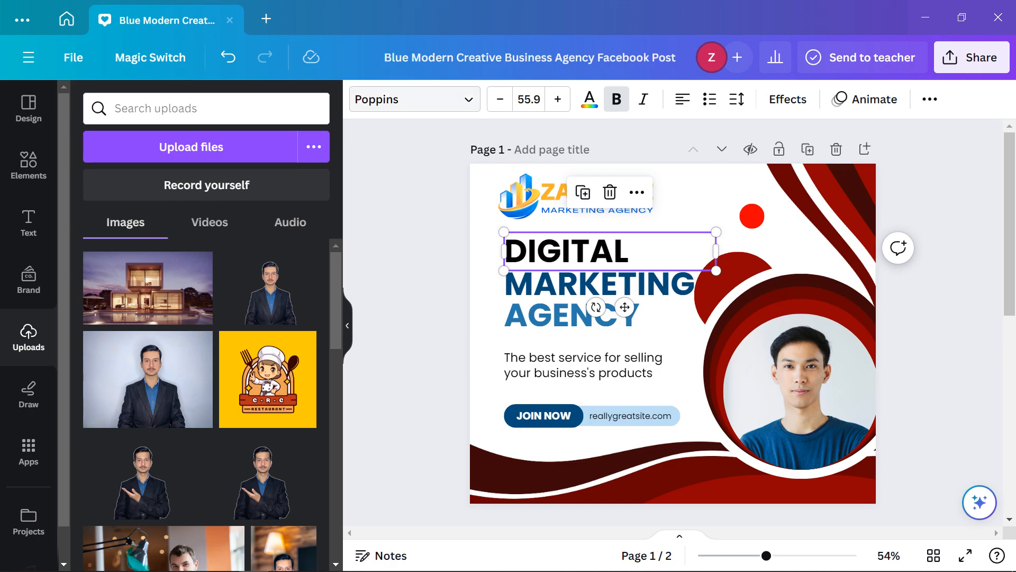
click(589, 99)
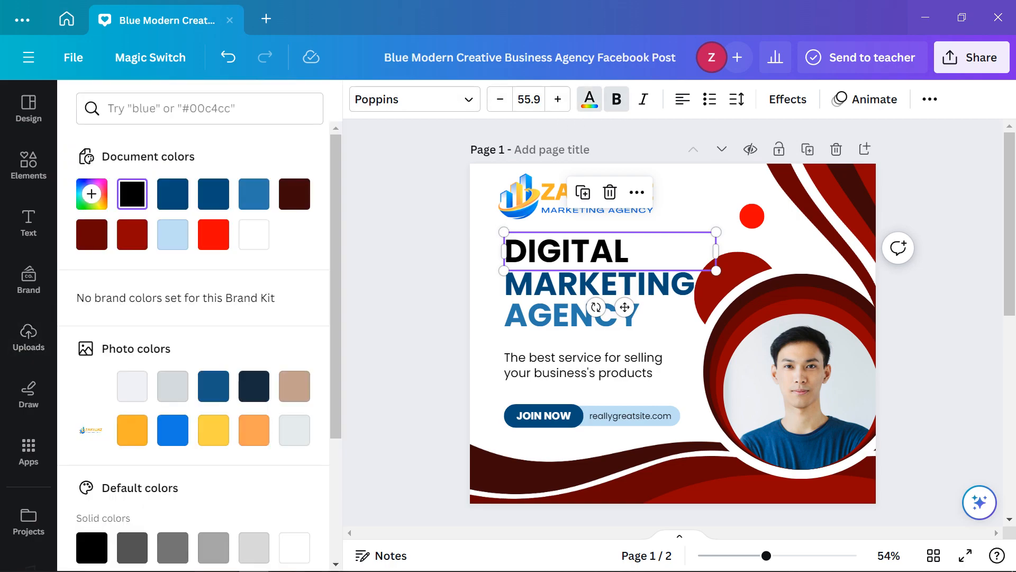
click(92, 234)
click(600, 284)
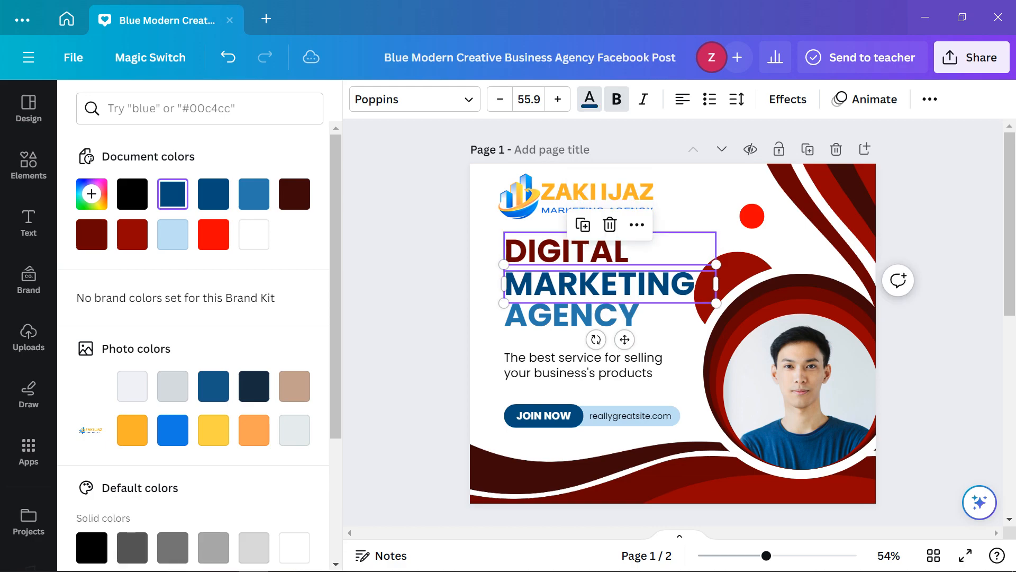
click(132, 234)
Make the AGENCY line bright red #f60000 and the tagline dark red
click(572, 315)
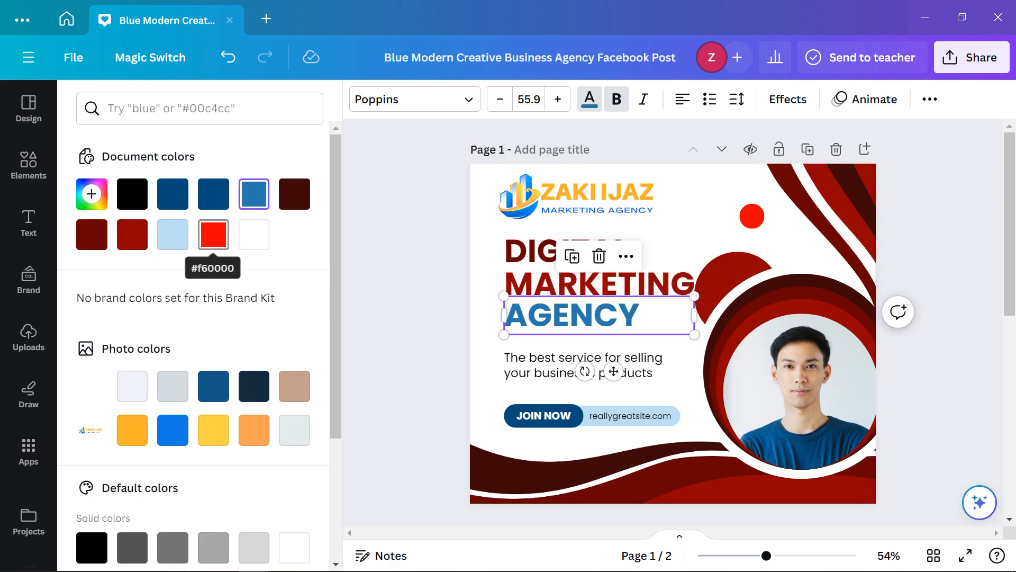
click(214, 234)
click(630, 365)
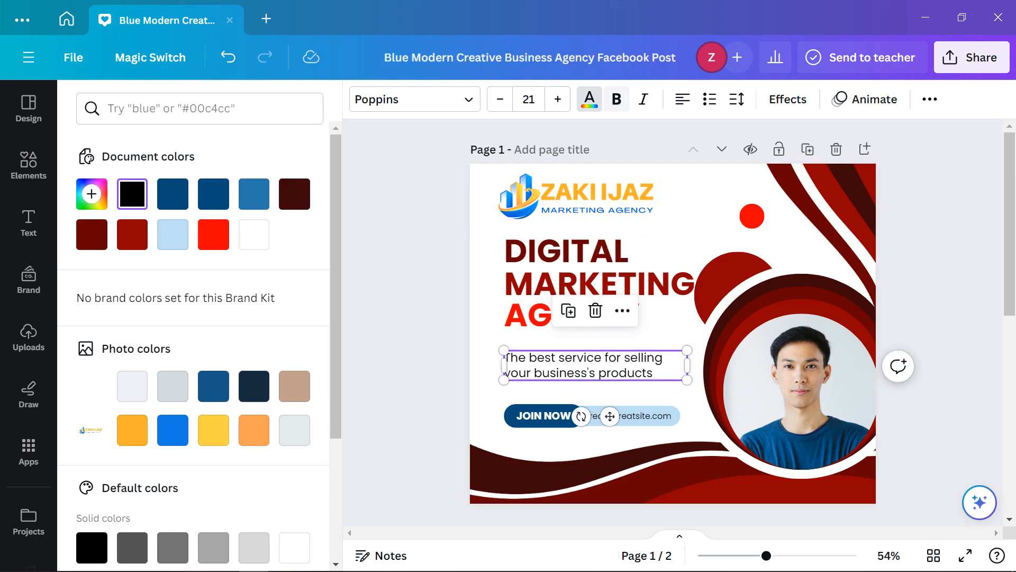
click(92, 234)
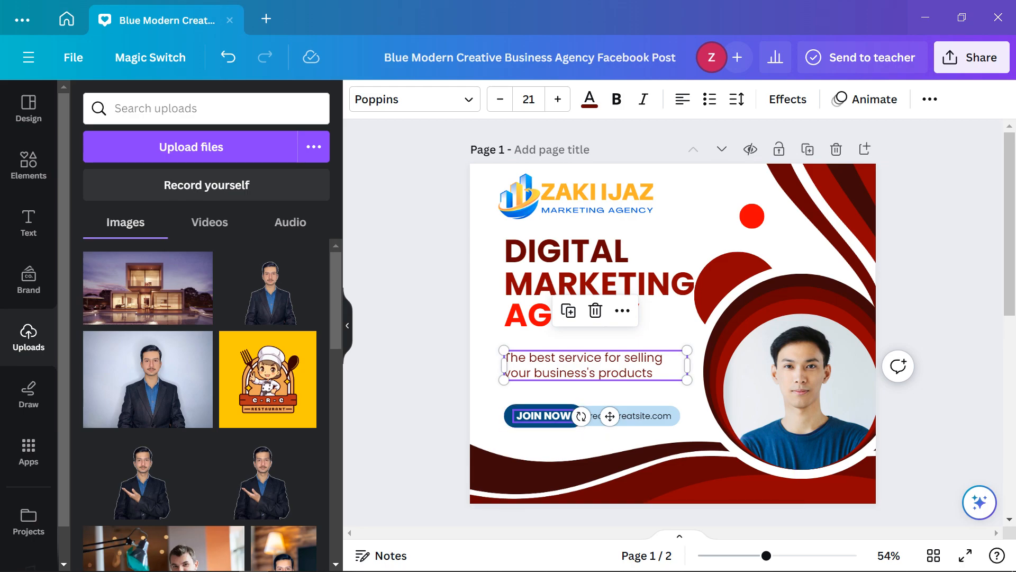
click(544, 416)
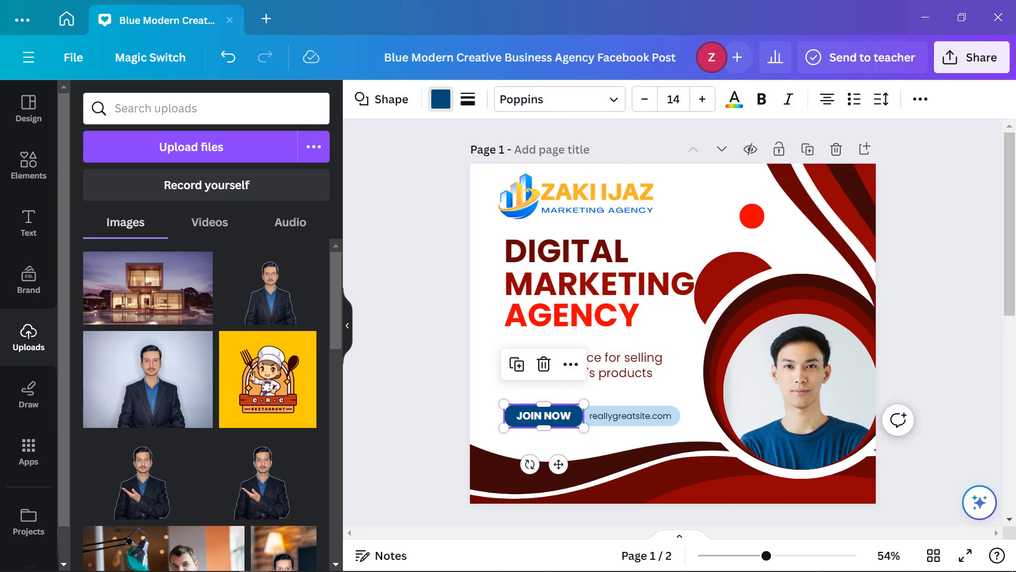
Fill the JOIN NOW button dark red and the website pill red
click(441, 99)
click(295, 194)
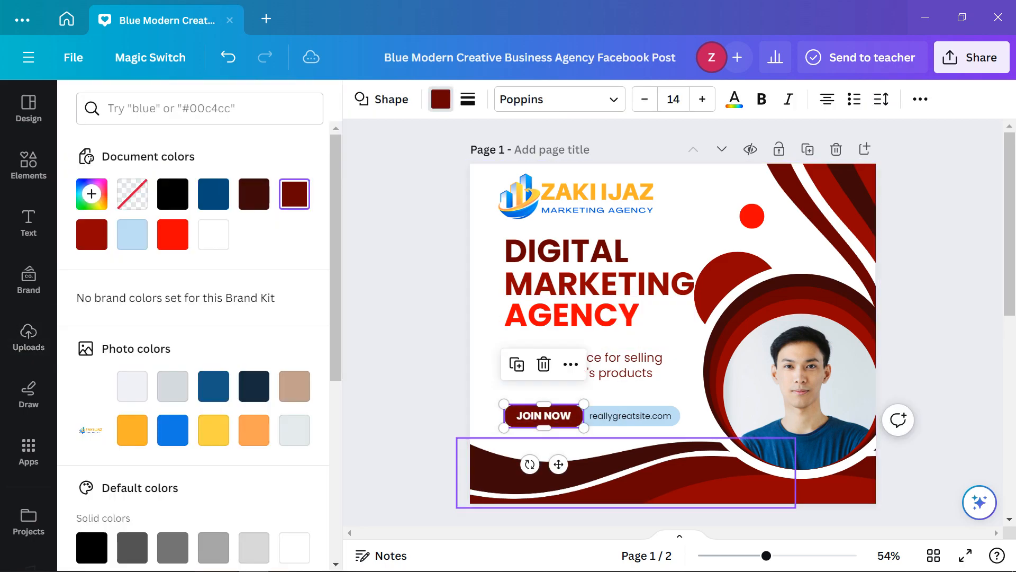
click(597, 423)
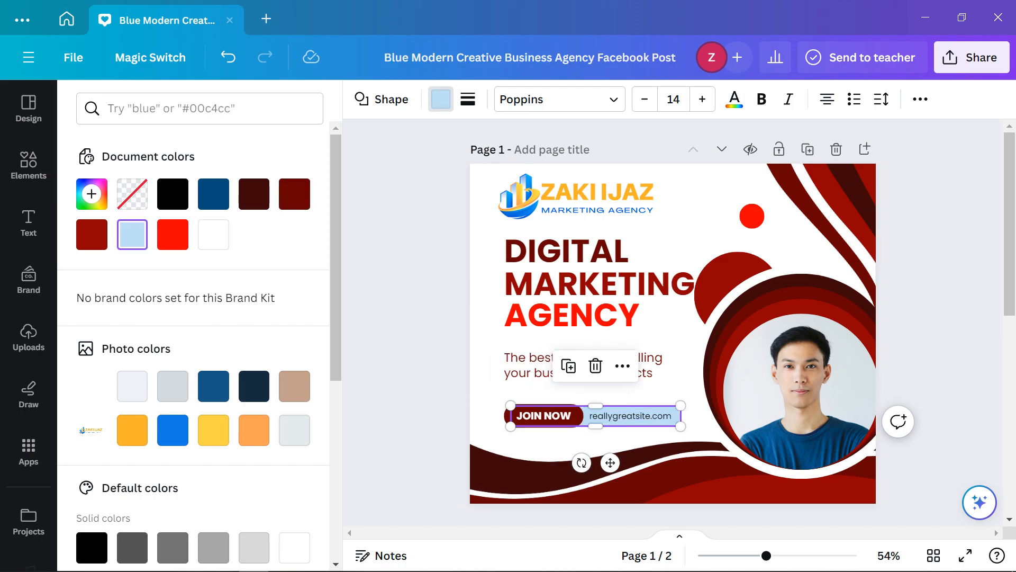
click(172, 235)
click(29, 337)
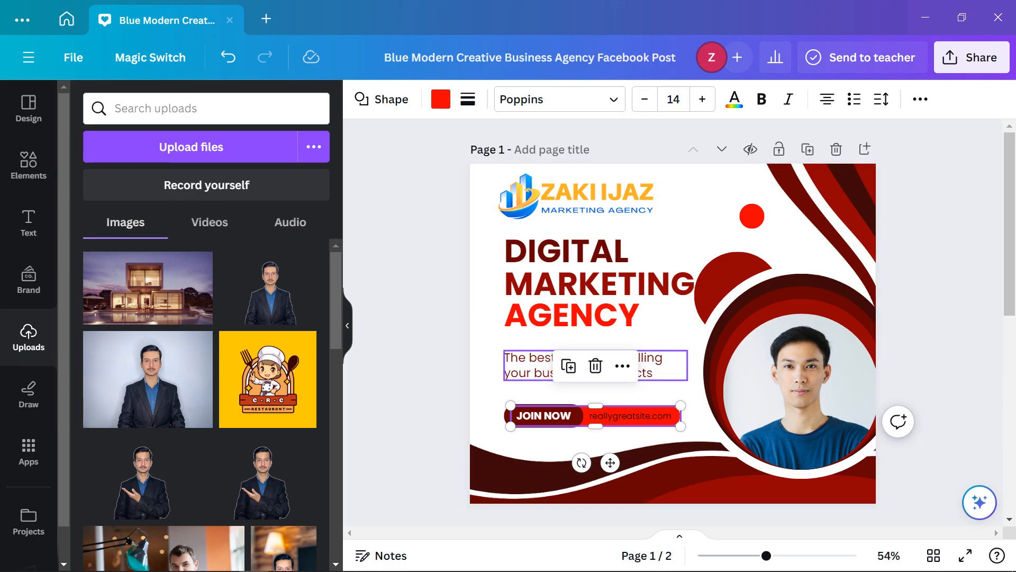
click(419, 339)
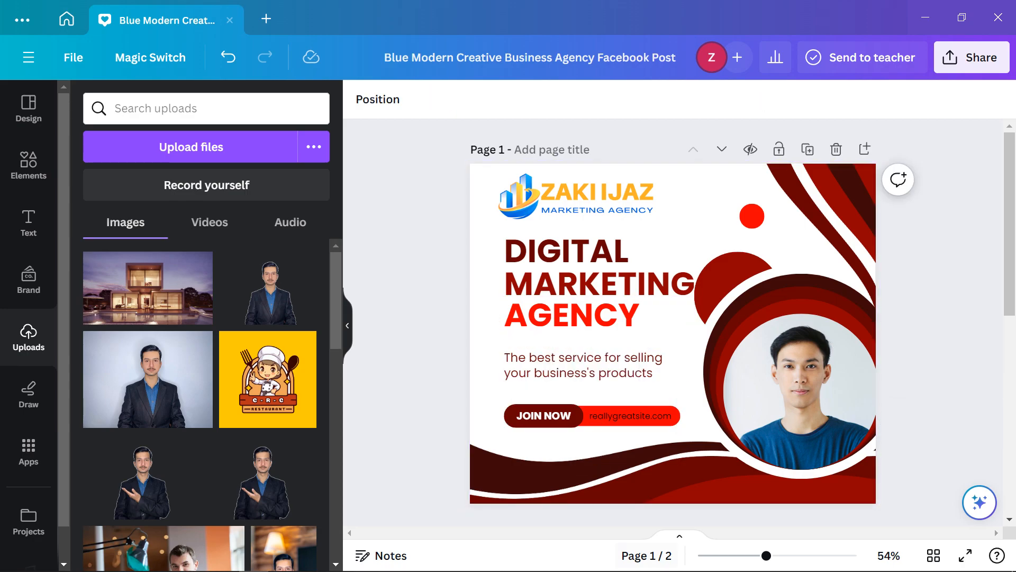
Make the reallygreatsite.com text inside the pill white
click(635, 416)
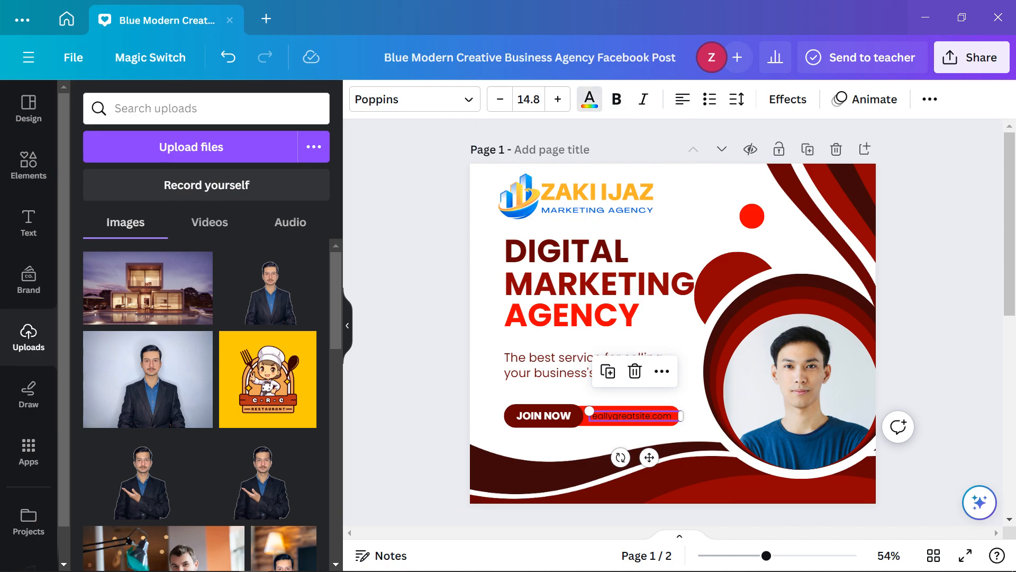
click(589, 99)
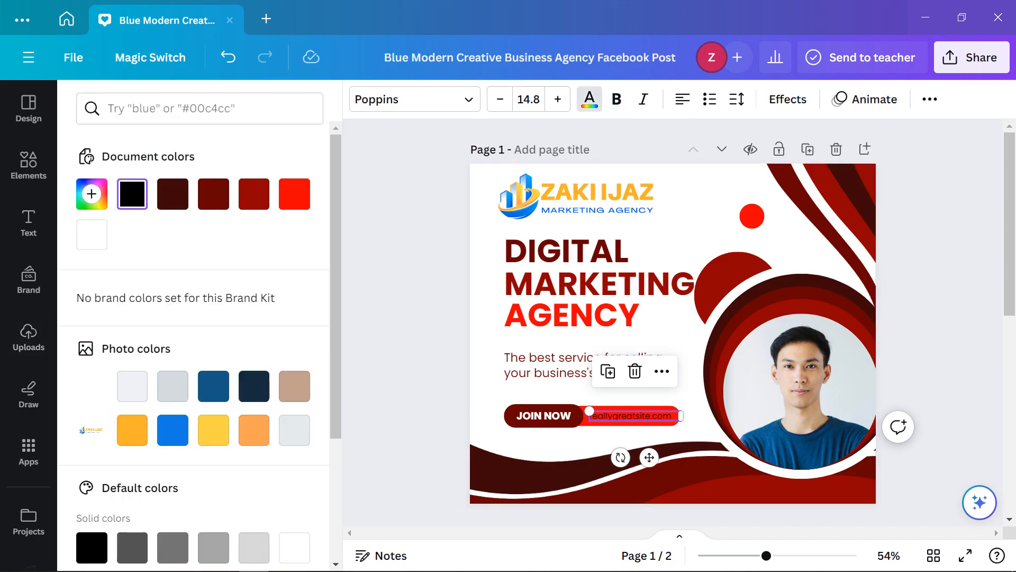
scroll(132, 387, down, 2)
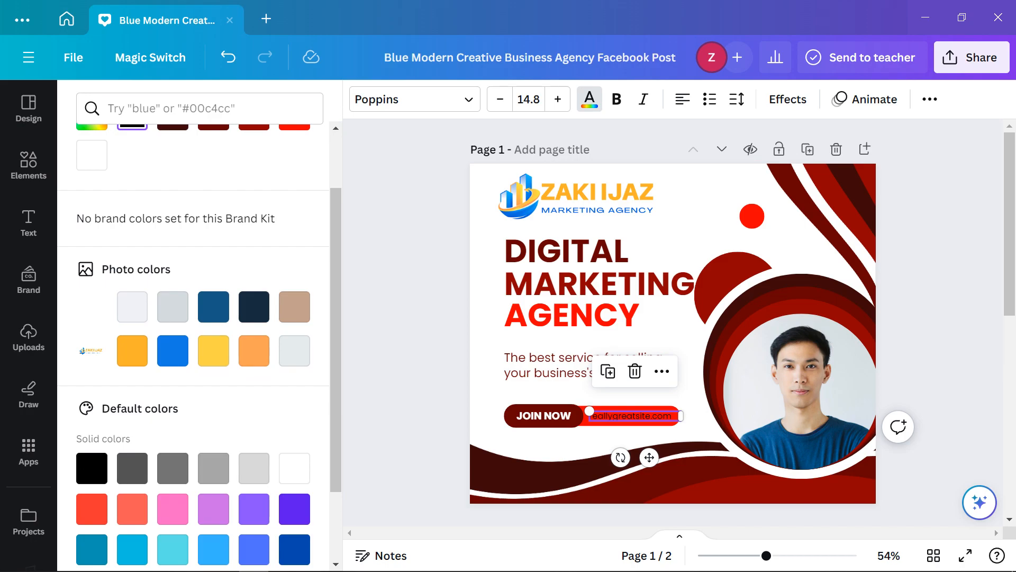
scroll(193, 344, up, 2)
click(92, 234)
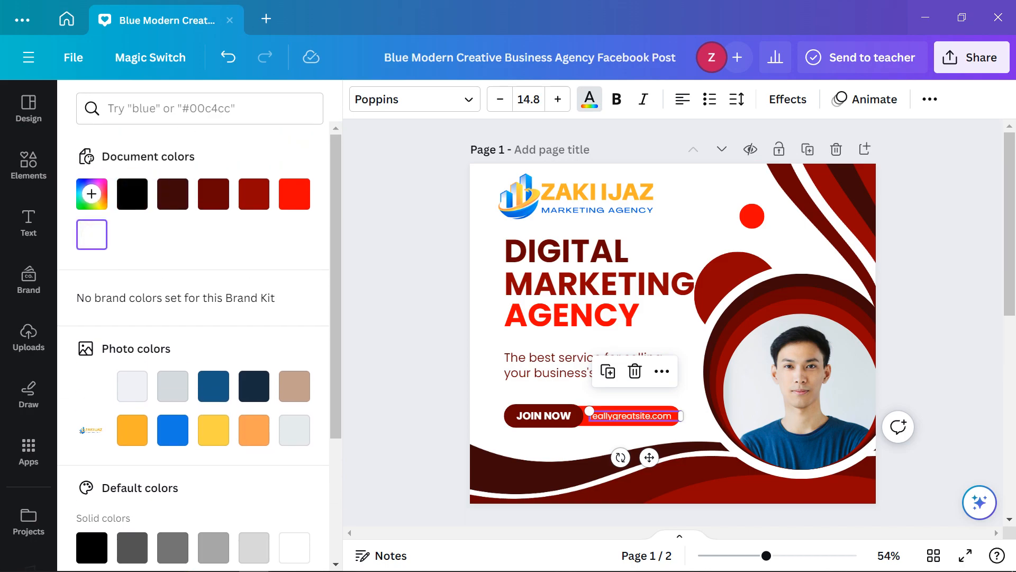
click(412, 339)
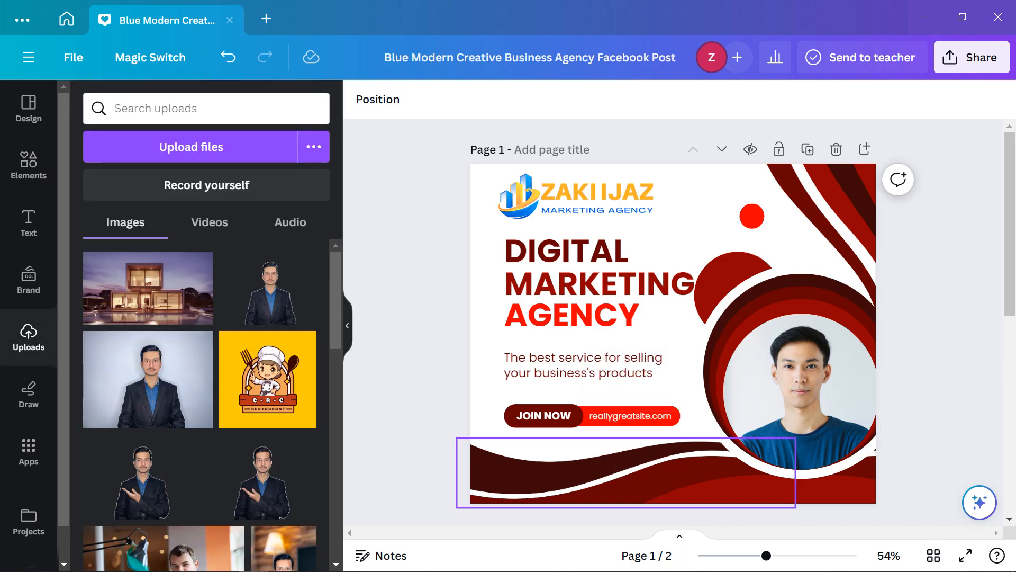
click(634, 416)
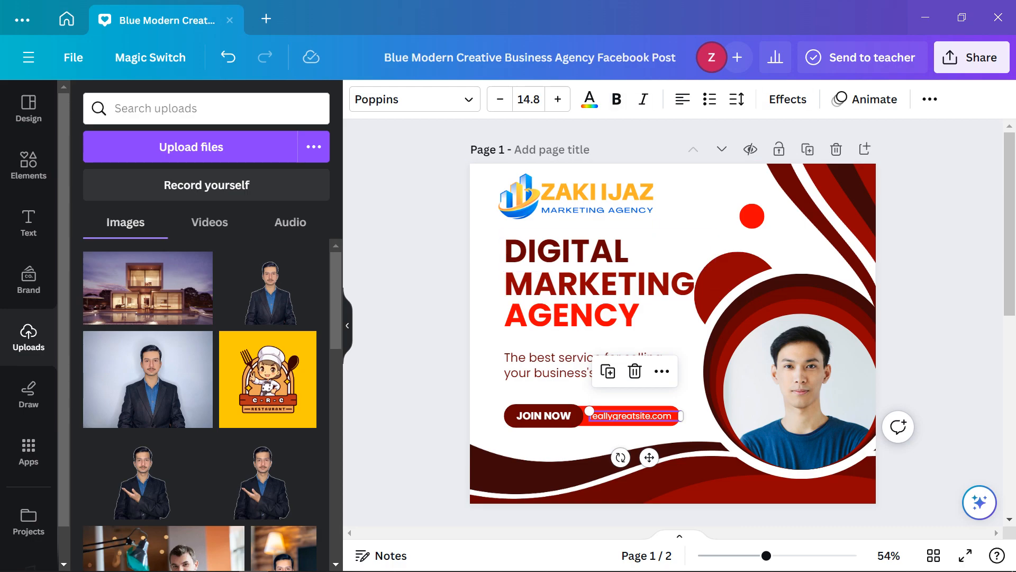
click(788, 99)
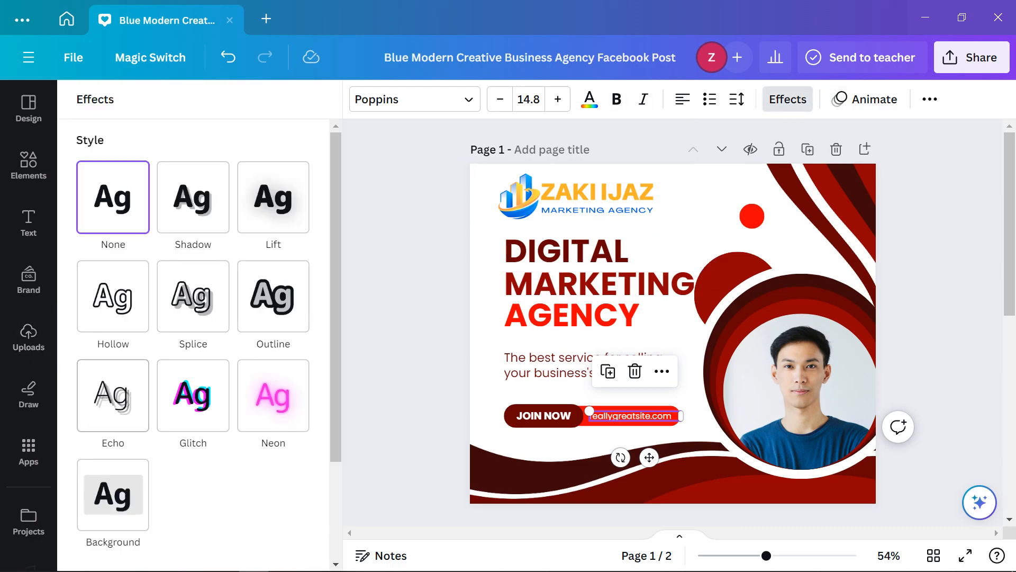
Apply the Lift effect to the reallygreatsite.com text, then deselect it
click(274, 197)
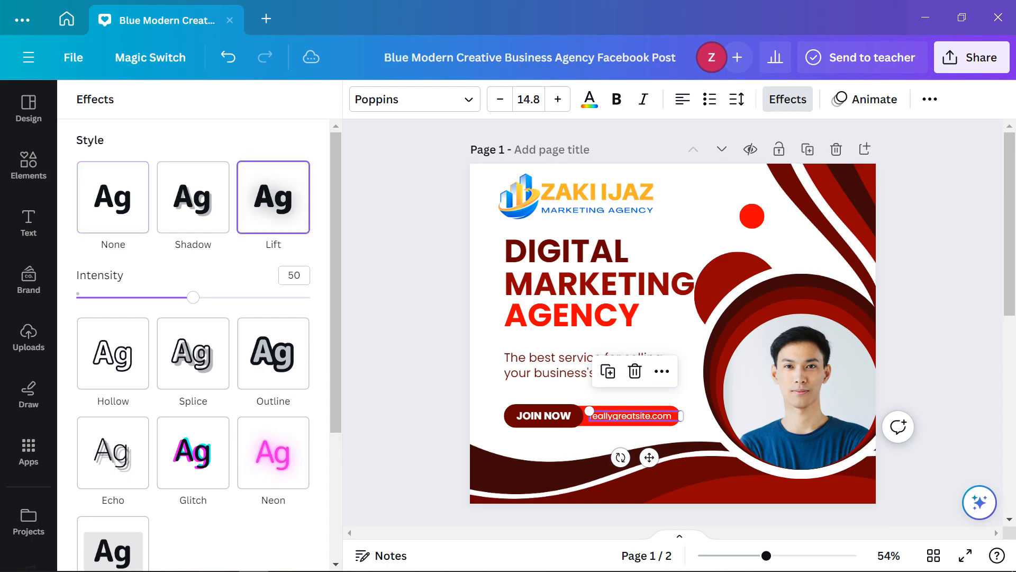
click(406, 378)
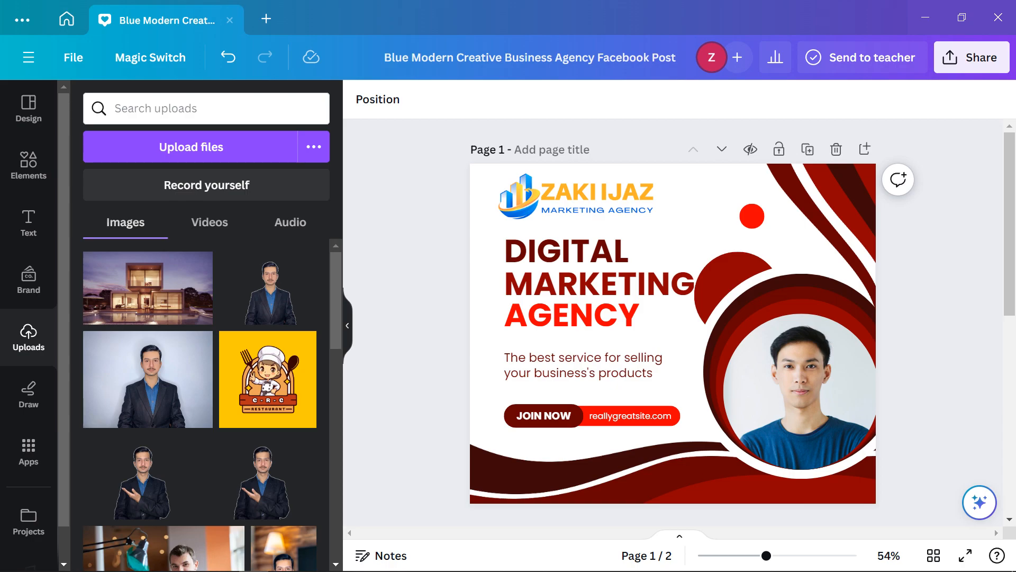
scroll(630, 469, down, 4)
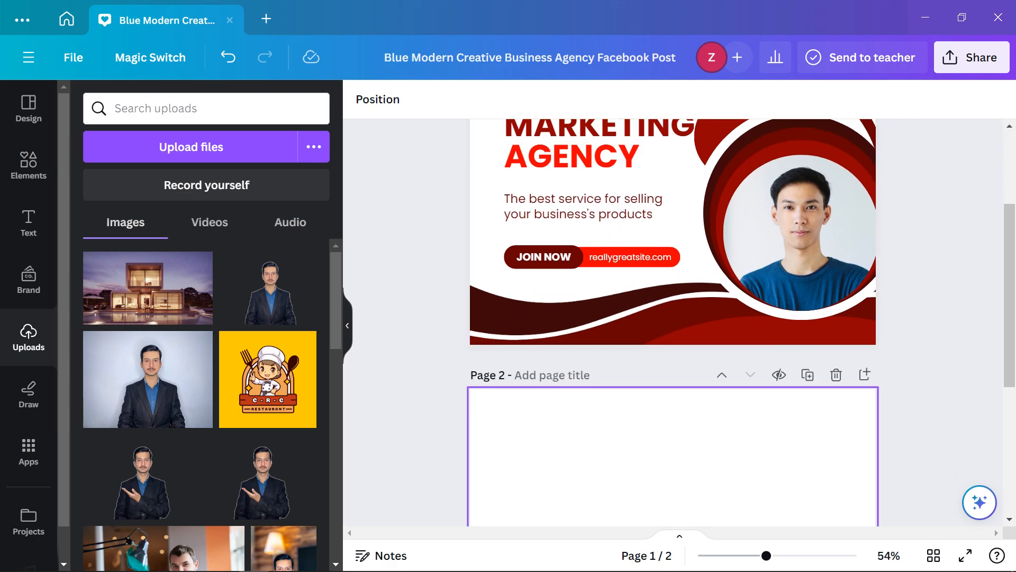
scroll(630, 468, up, 4)
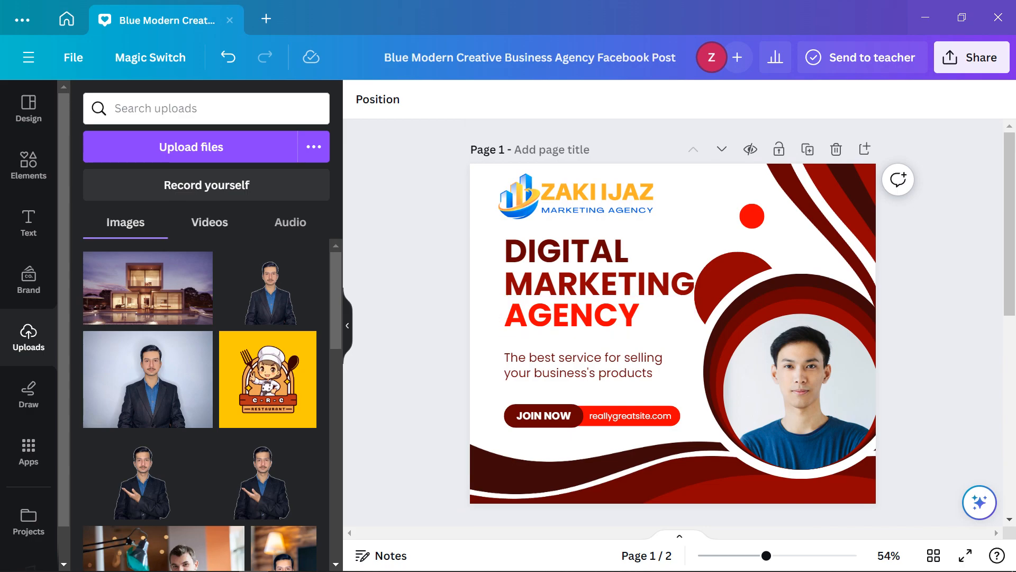
Apply the Creative Business Agency template to the blank page 2
click(29, 109)
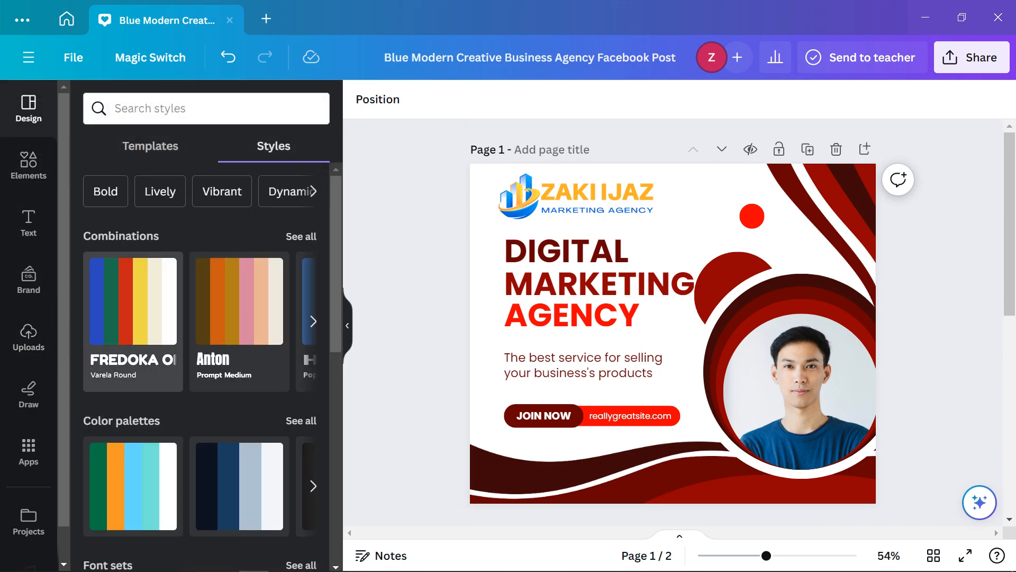
click(150, 146)
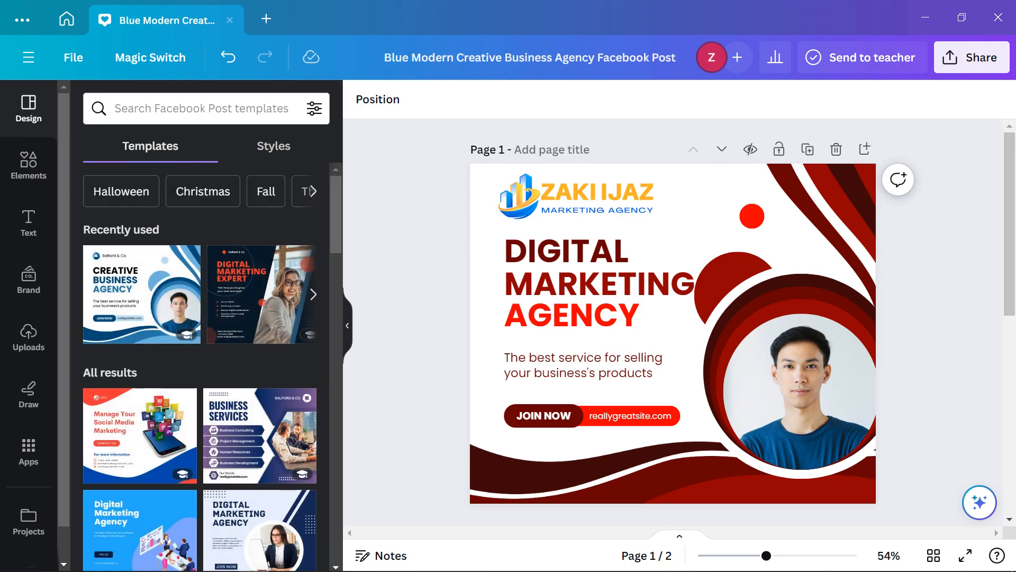
scroll(741, 392, down, 3)
click(715, 403)
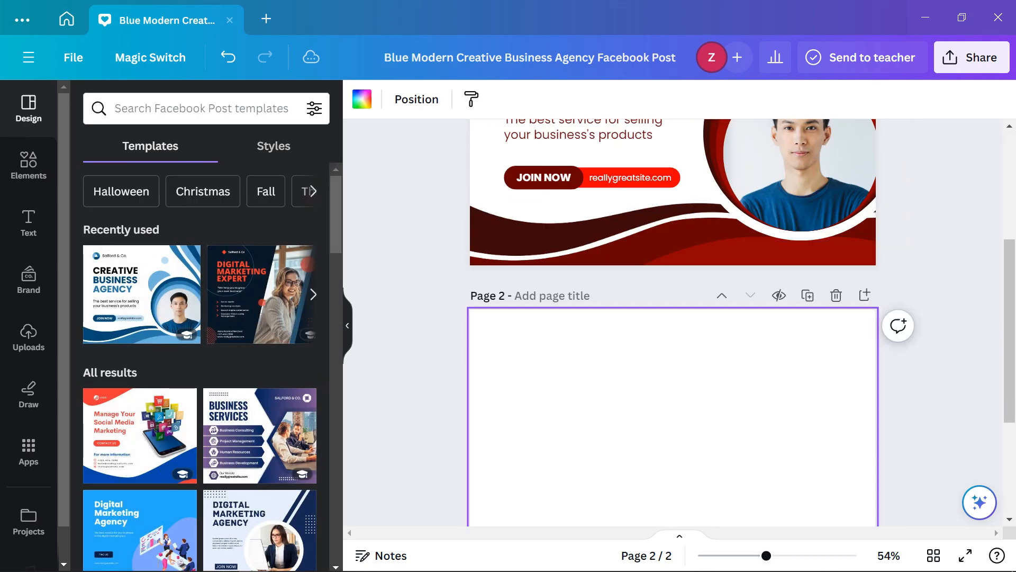
click(185, 257)
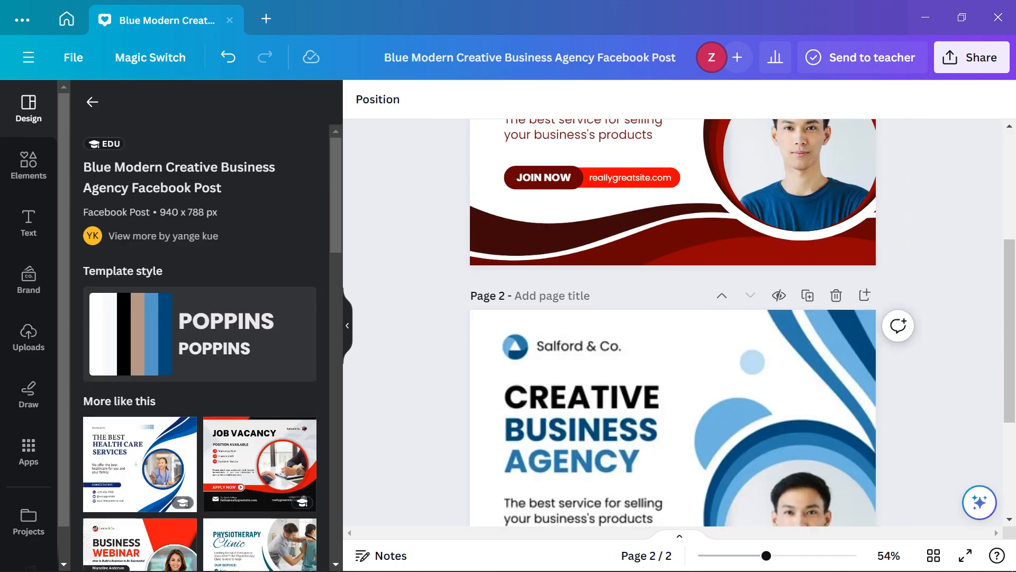
Scroll between the red post and the blue template page to compare them
scroll(673, 323, up, 3)
scroll(673, 323, down, 1)
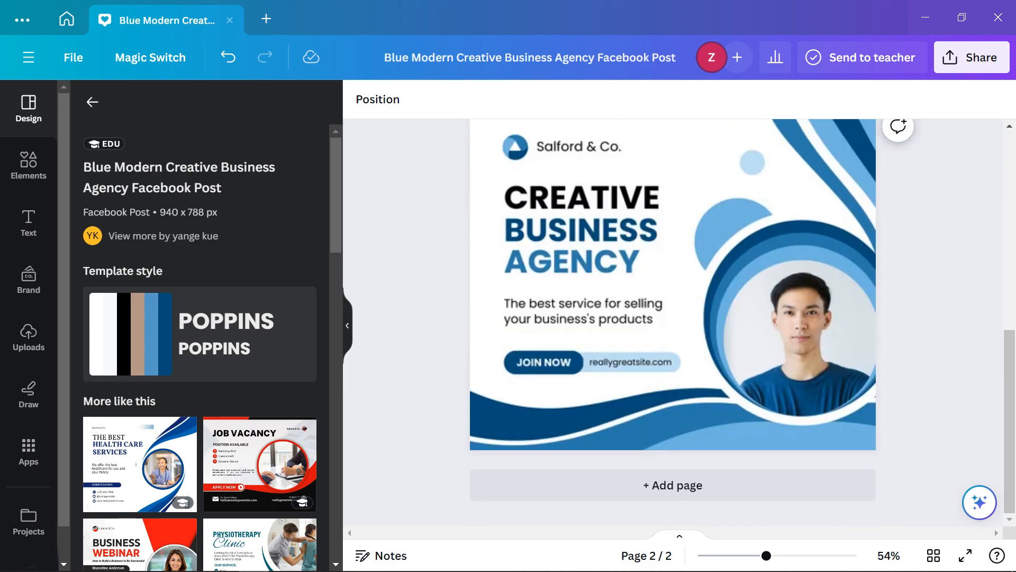
scroll(672, 323, up, 1)
scroll(673, 323, down, 1)
scroll(673, 318, down, 1)
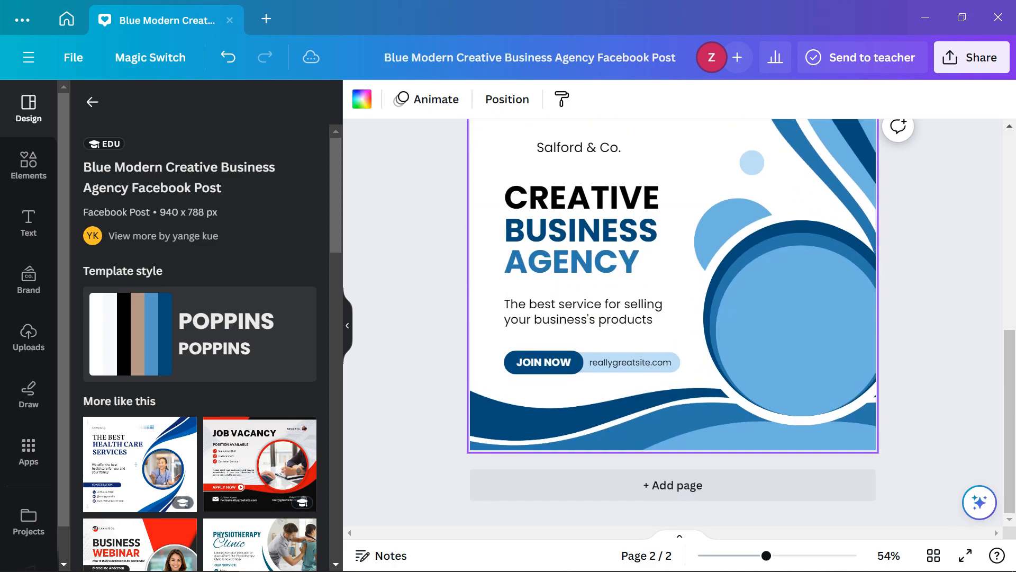
scroll(672, 318, up, 5)
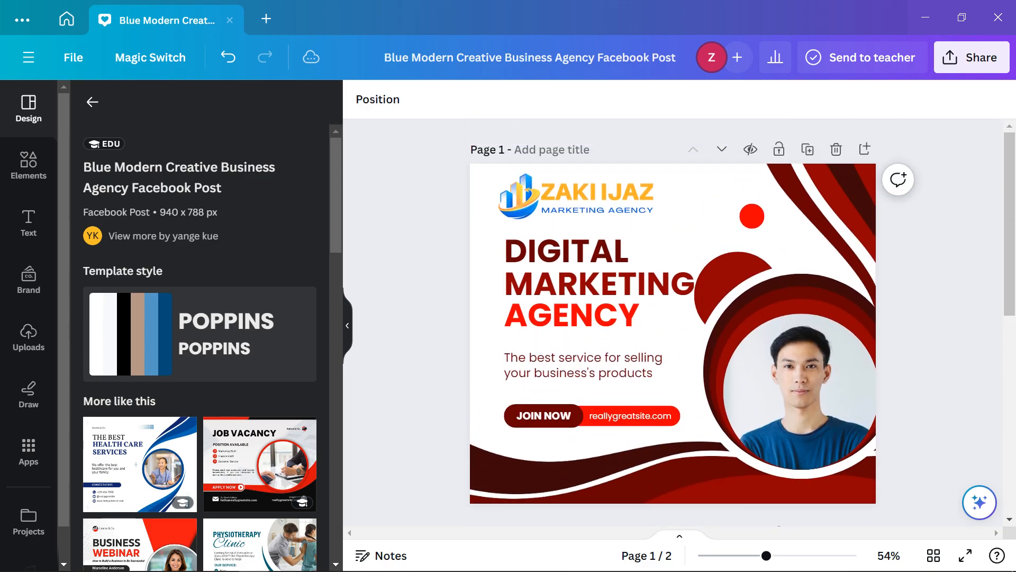
scroll(672, 318, down, 5)
scroll(672, 317, up, 5)
scroll(900, 212, down, 6)
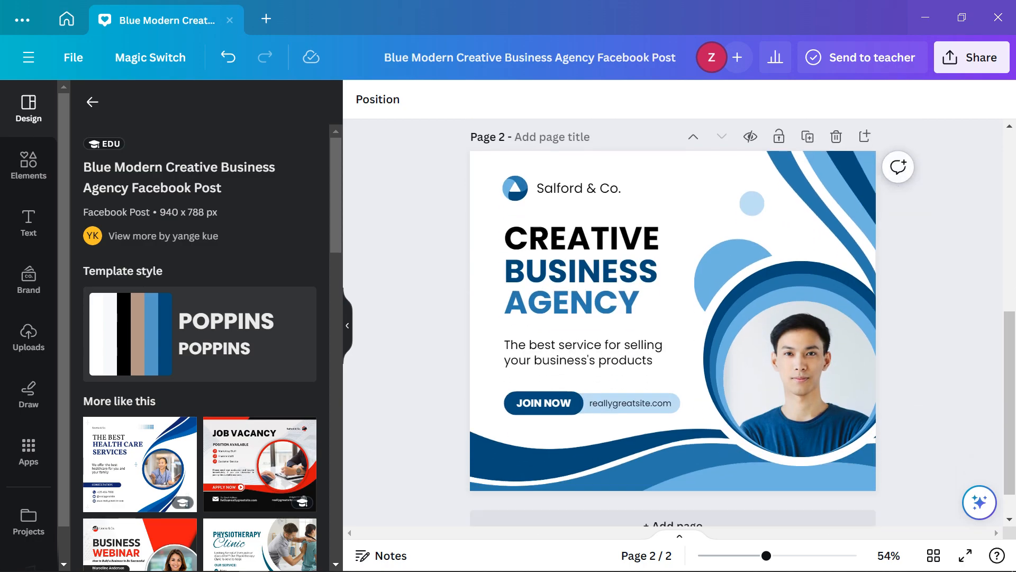
scroll(672, 323, up, 6)
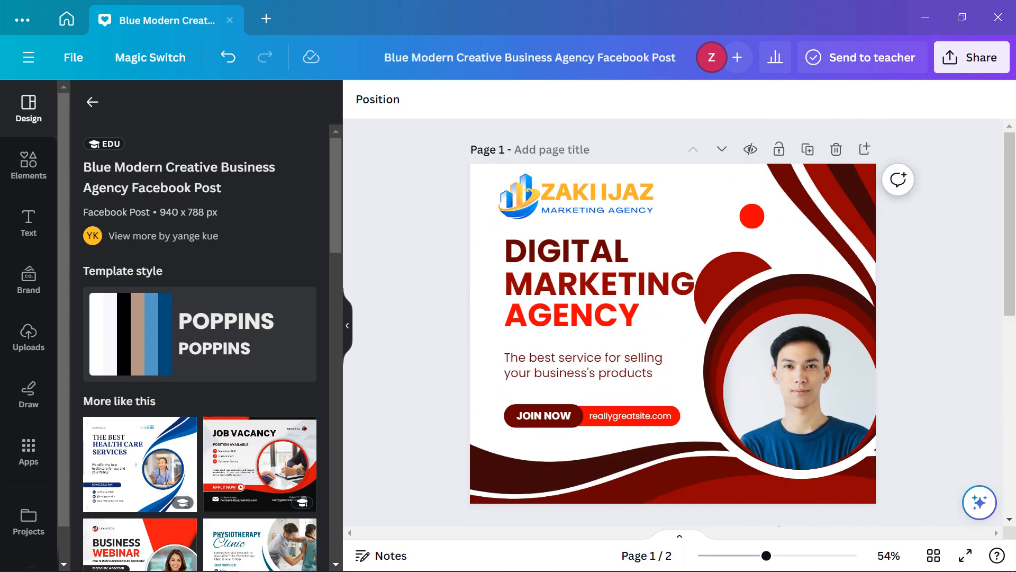
scroll(673, 323, down, 7)
scroll(673, 323, up, 6)
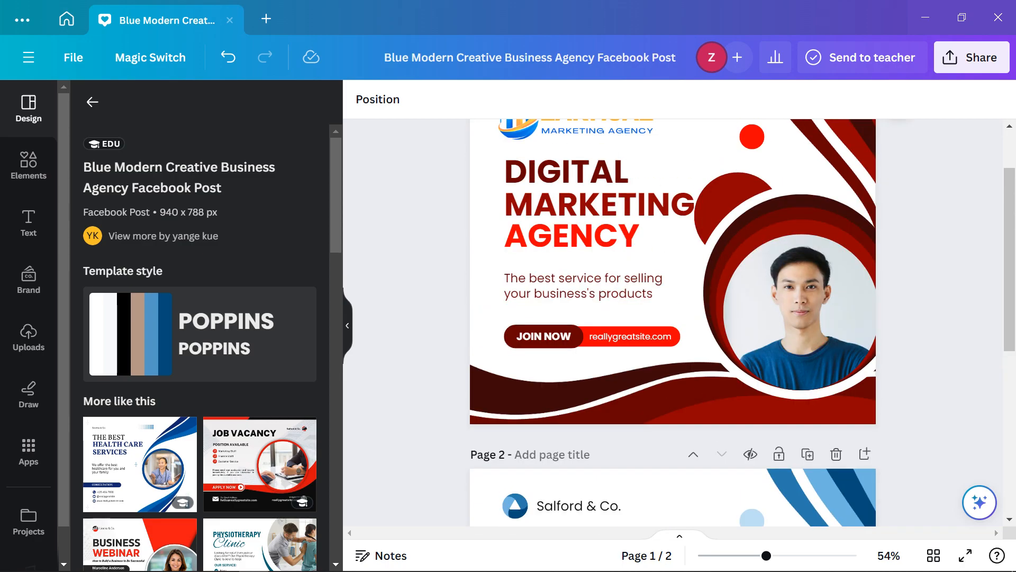
scroll(673, 323, down, 3)
scroll(672, 323, down, 3)
scroll(673, 323, up, 6)
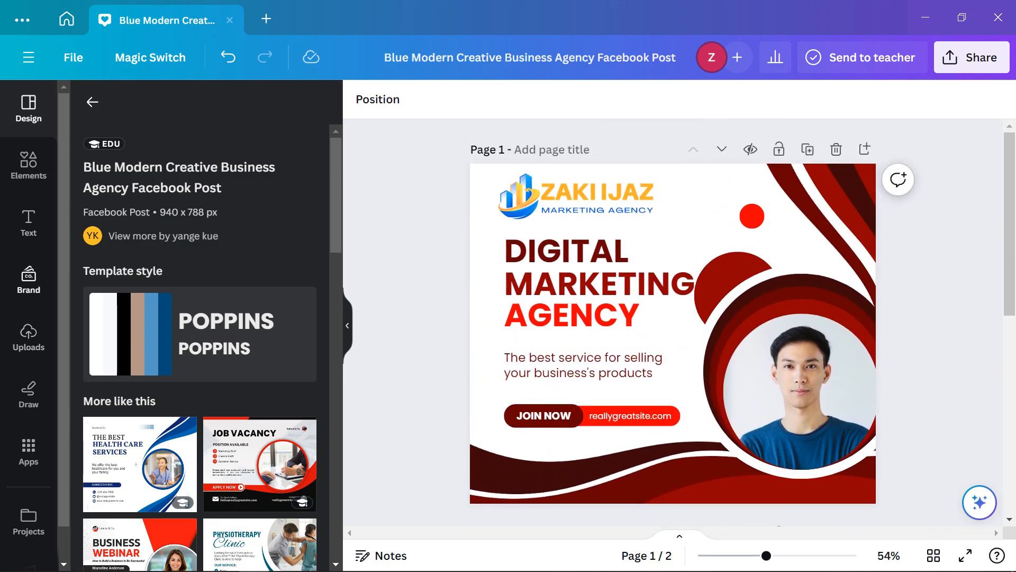
click(28, 336)
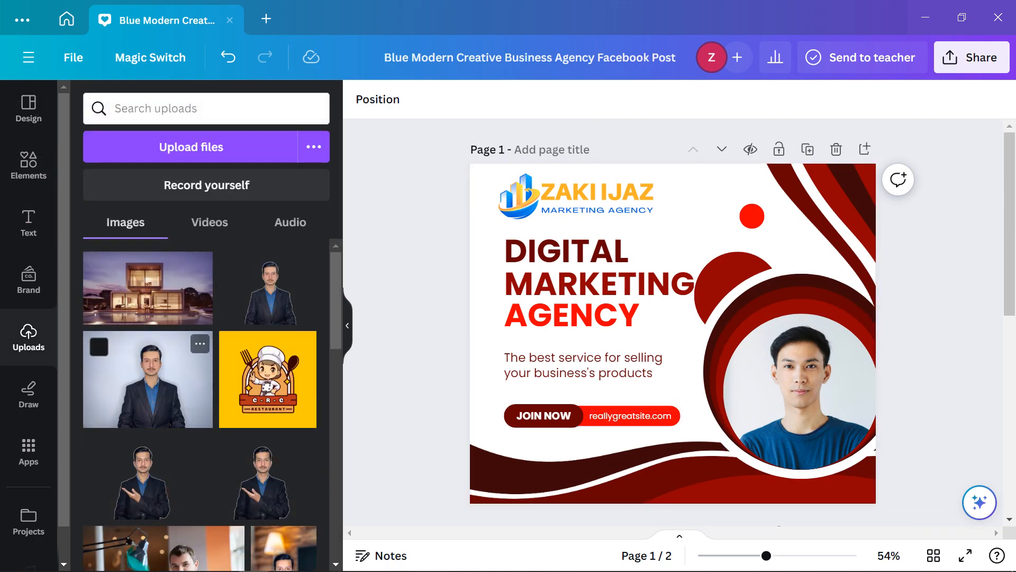
Drag the uploaded man-in-suit photo into the circular frame, replacing the stock portrait
scroll(206, 403, down, 3)
scroll(207, 402, up, 3)
scroll(206, 403, down, 3)
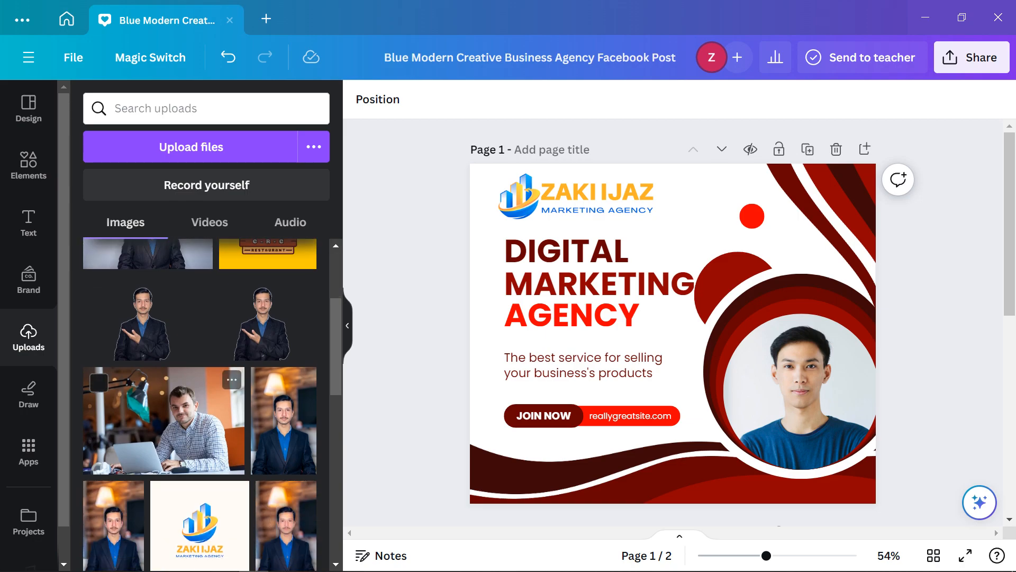
drag(284, 421, 796, 402)
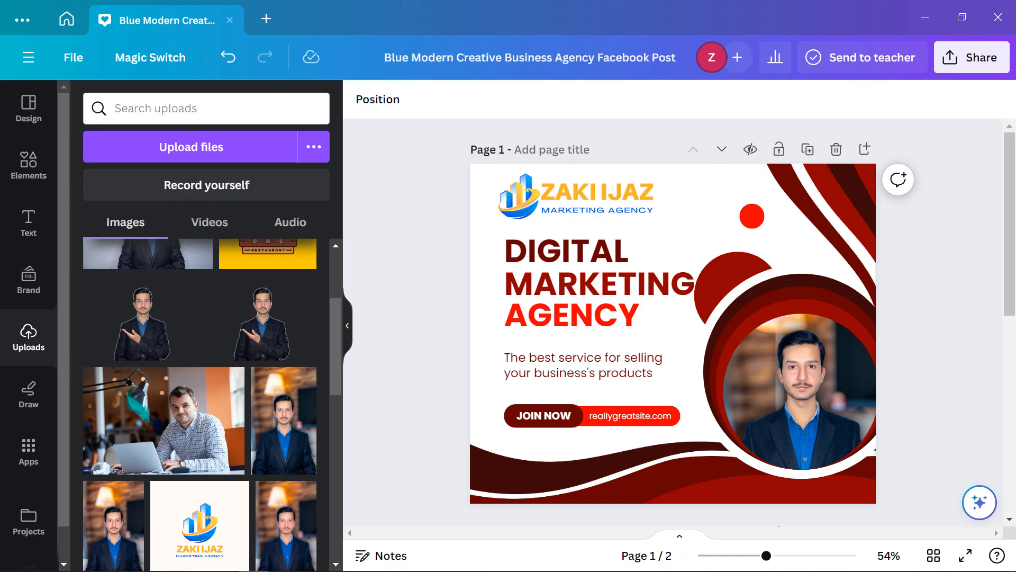
scroll(159, 466, down, 3)
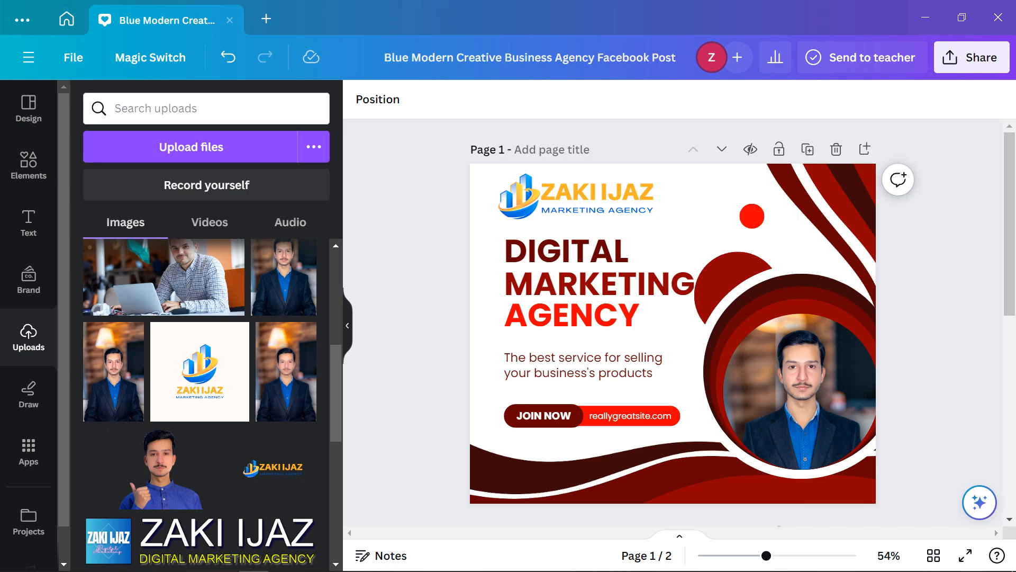
click(801, 391)
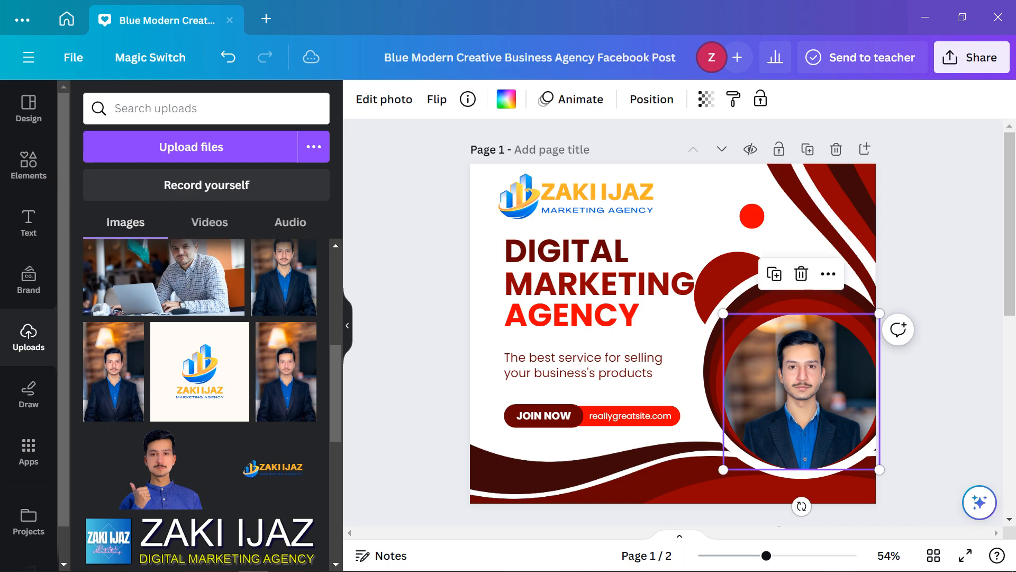
Crop the circular portrait and enlarge the photo inside the frame
double_click(802, 392)
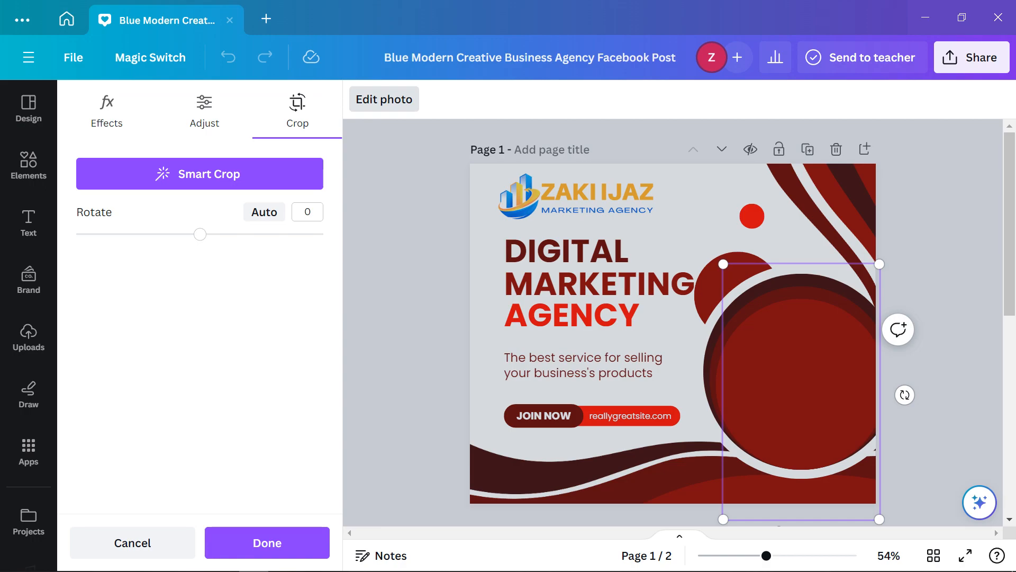
scroll(900, 339, down, 3)
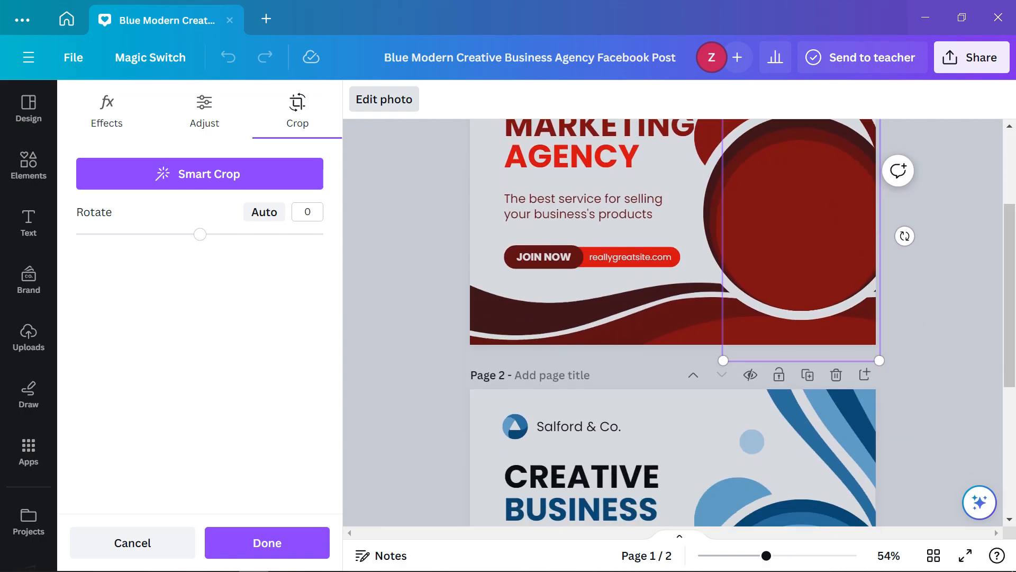
scroll(673, 323, up, 1)
click(267, 542)
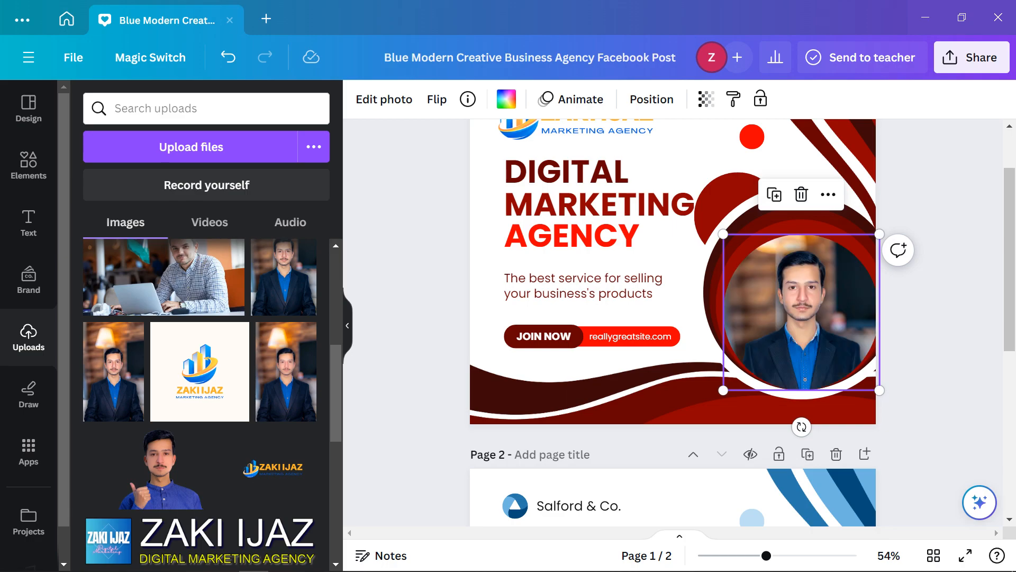
double_click(801, 313)
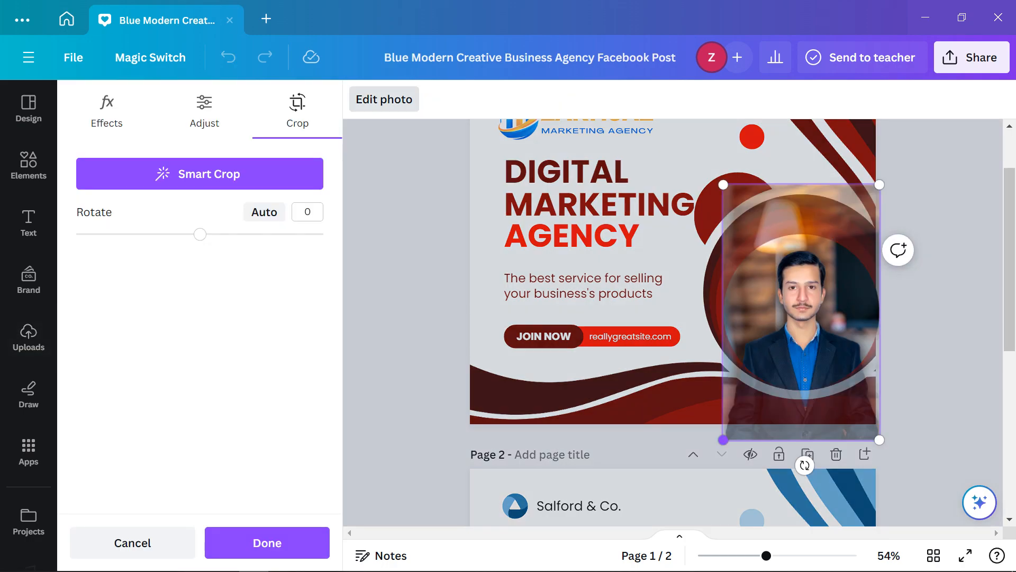
drag(723, 440, 713, 456)
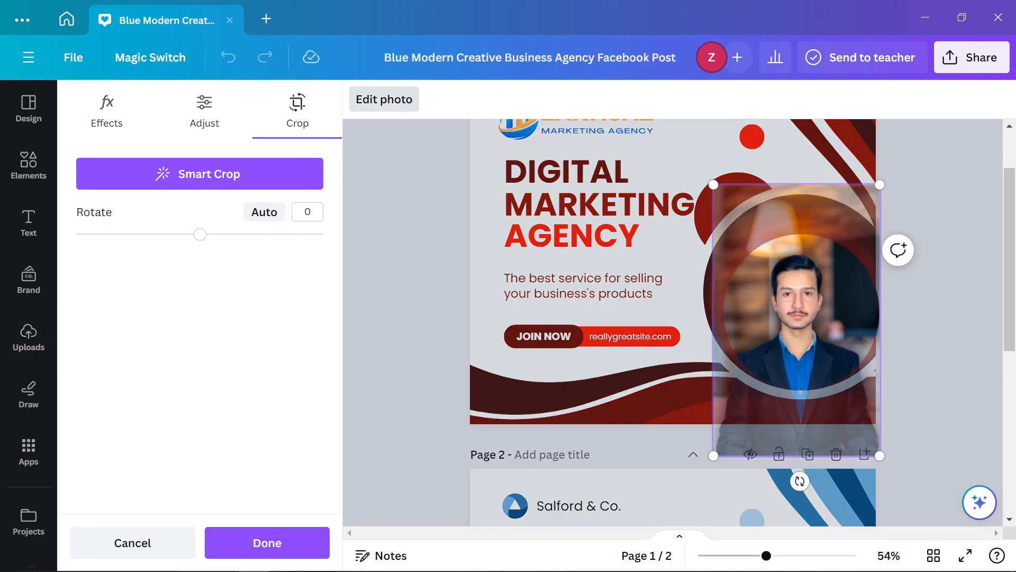
drag(880, 455, 884, 462)
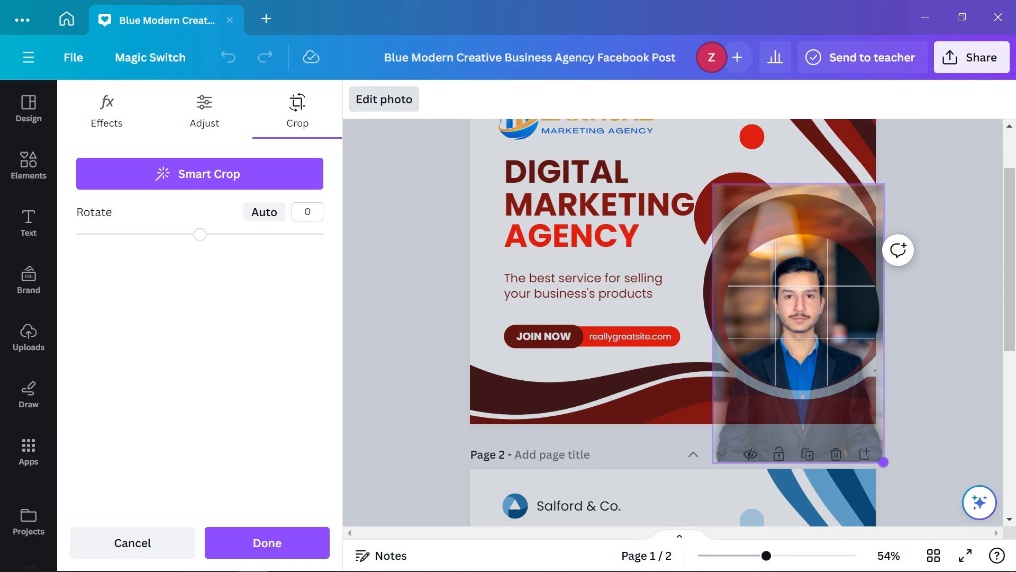
Enlarge the photo slightly more, nudge it up and left to centre the face, and apply
key(Up)
key(Up)
key(Up)
key(Up)
key(Up)
key(Up)
key(Up)
key(Up)
key(Up)
key(Up)
key(Up)
key(Up)
key(Up)
key(Up)
key(Up)
key(Up)
key(Up)
key(Up)
key(Up)
key(Up)
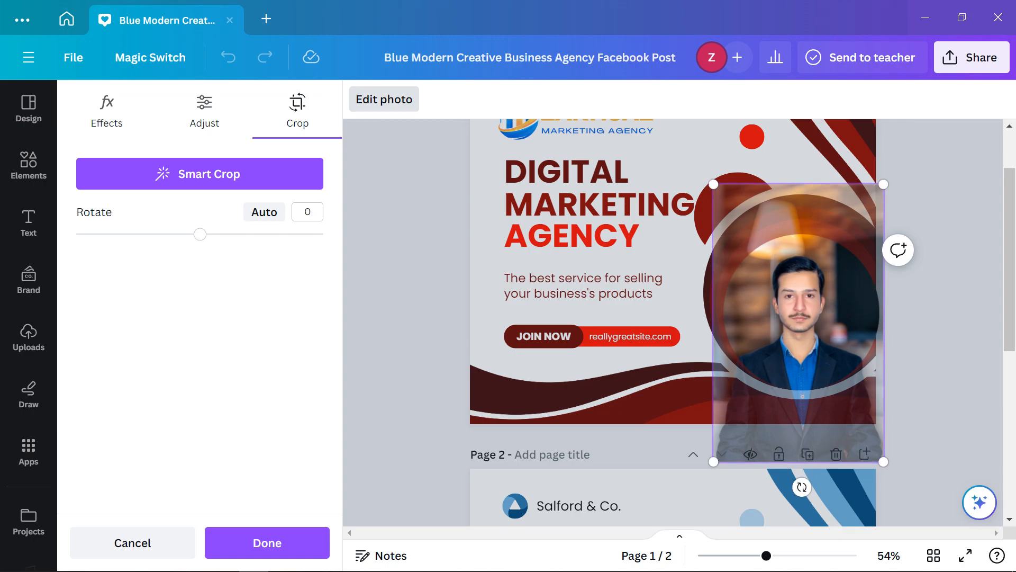
drag(883, 448, 892, 462)
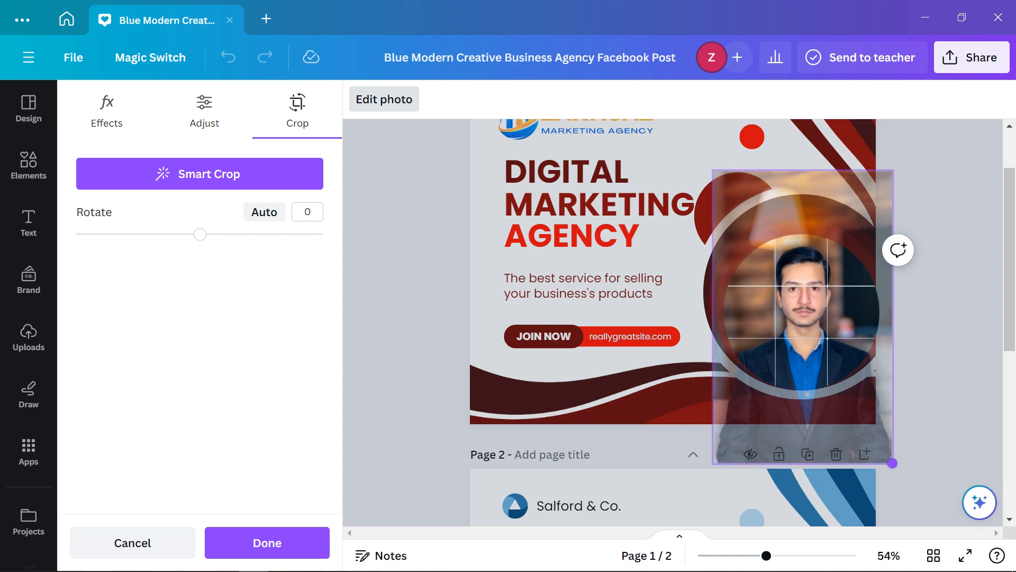
key(Up)
key(Up)
key(Up)
key(Up)
key(Up)
key(Up)
key(Up)
key(Up)
key(Up)
key(Up)
key(Up)
key(Up)
key(Up)
key(Up)
key(Up)
key(Up)
key(Up)
key(Up)
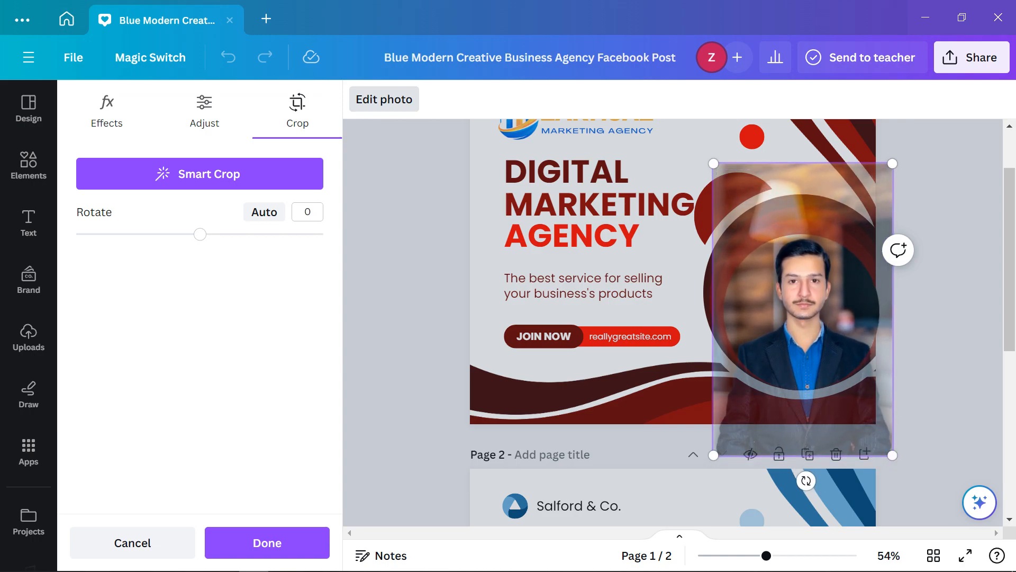
key(Left)
key(Left)
key(Left)
key(Left)
key(Left)
key(Left)
key(Left)
key(Left)
key(Left)
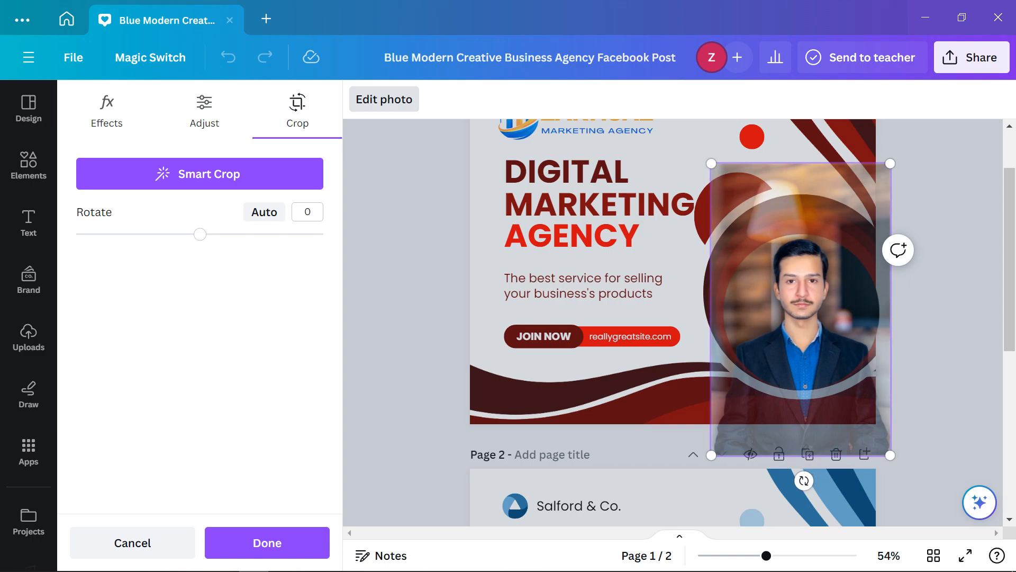
key(Left)
key(Left)
key(Right)
key(Right)
key(Right)
key(Right)
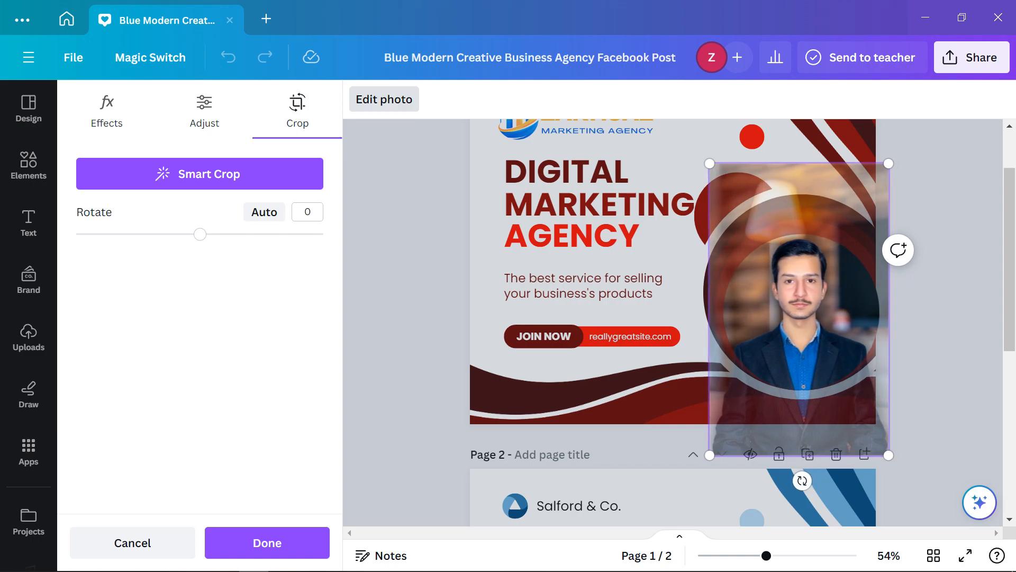
key(Escape)
key(Escape)
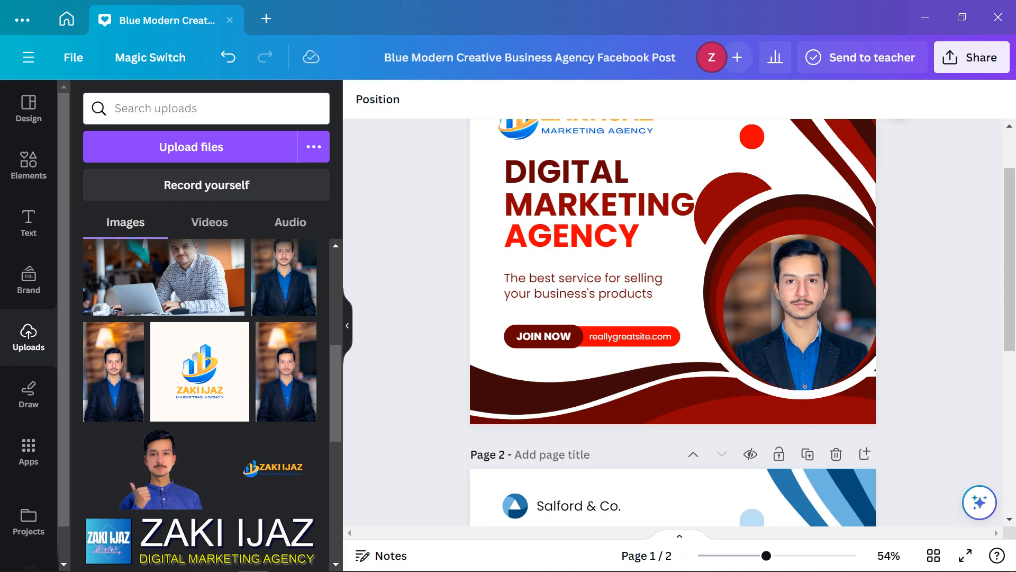
Recolour the ring around the portrait bright red #f60000, undoing the fill that covered the photo
scroll(673, 318, up, 2)
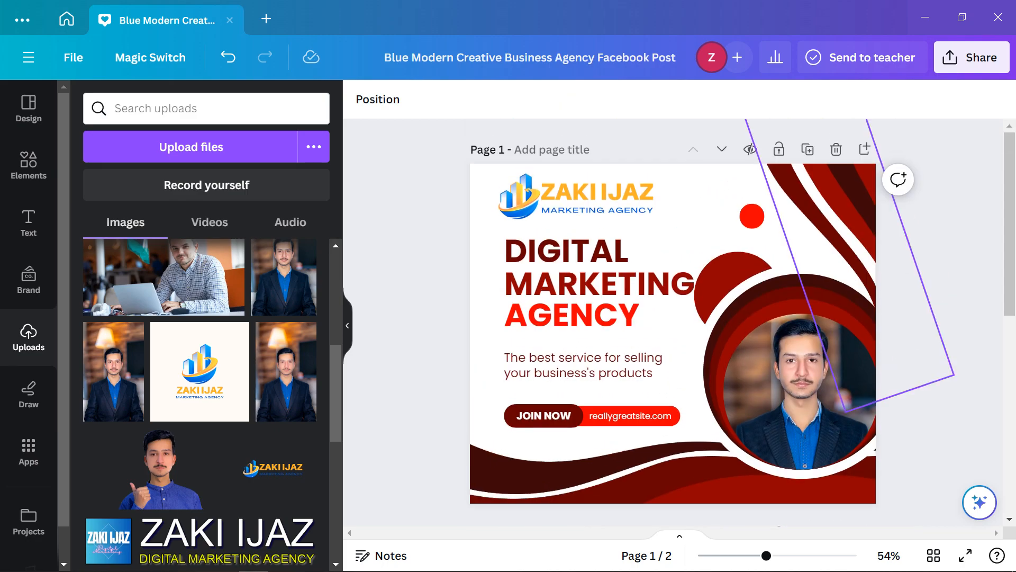
click(801, 391)
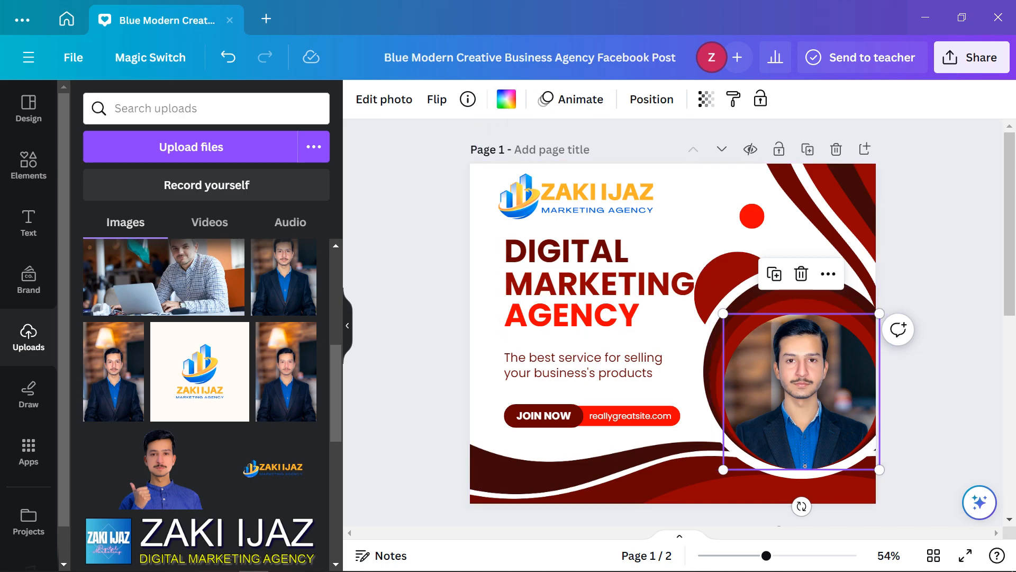
click(506, 99)
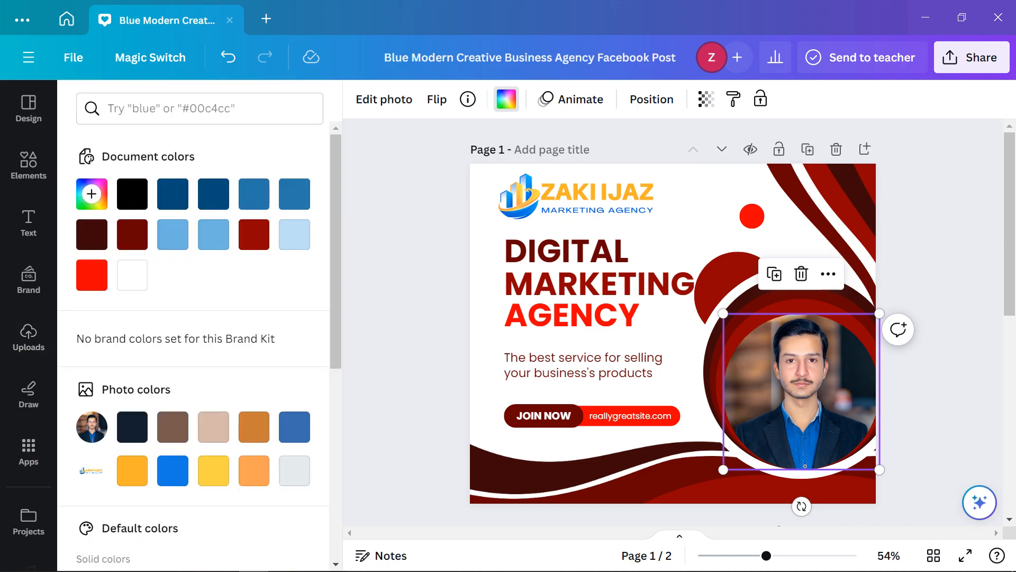
click(92, 275)
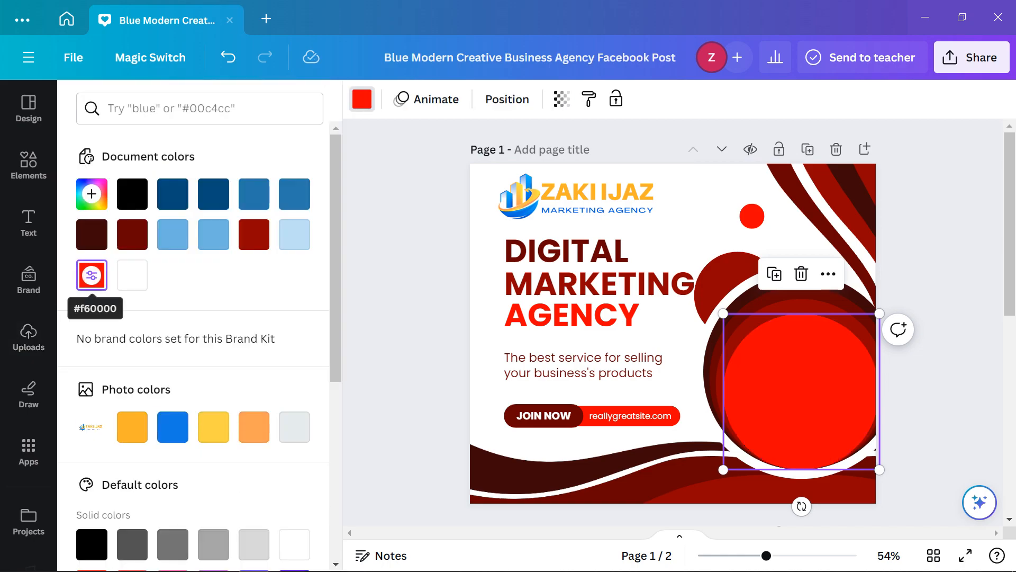
key(ctrl+z)
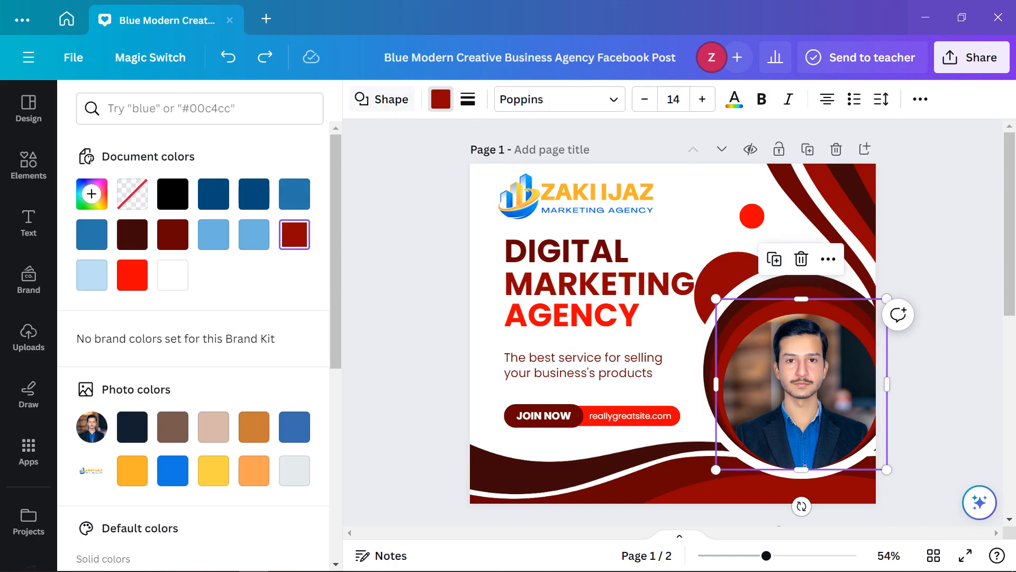
click(132, 275)
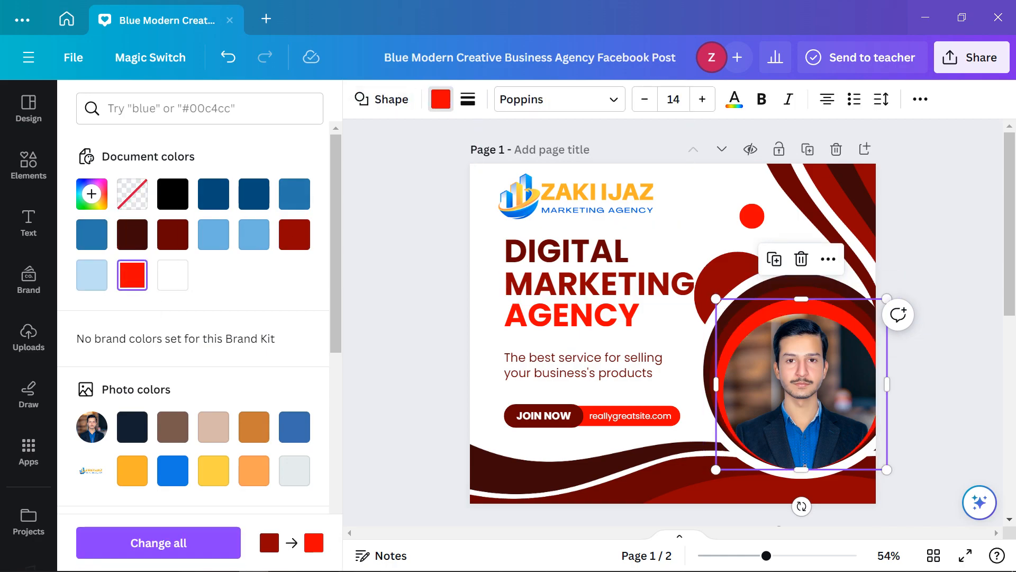
click(406, 286)
click(942, 276)
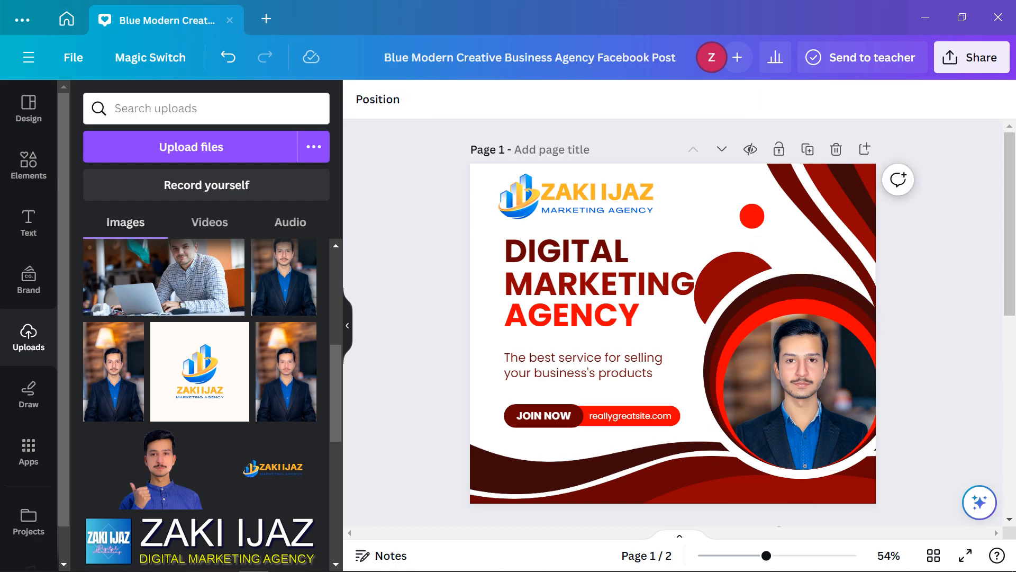
scroll(672, 318, down, 8)
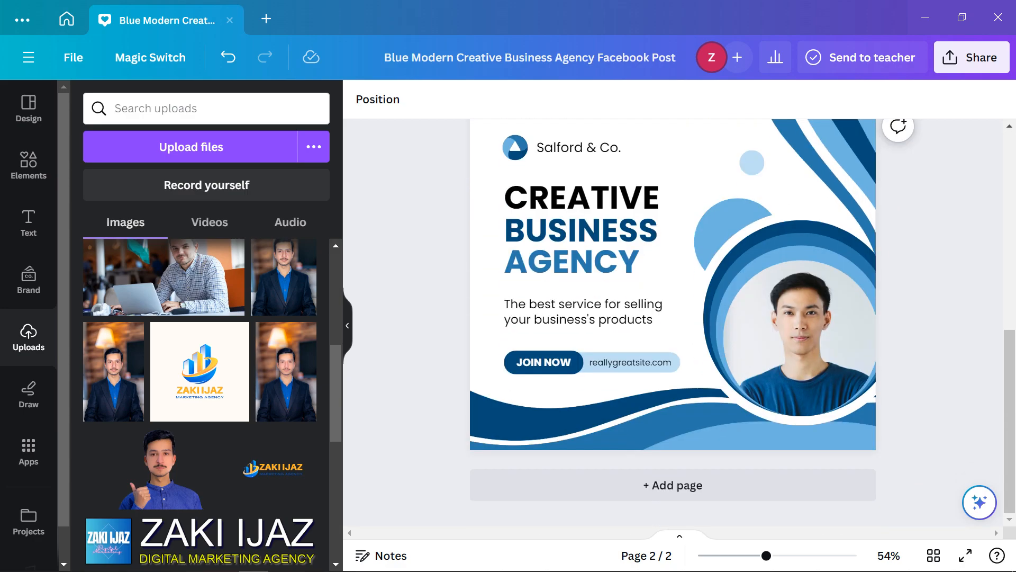
scroll(672, 318, up, 8)
scroll(672, 318, down, 8)
scroll(672, 317, up, 9)
scroll(673, 317, down, 6)
scroll(672, 317, up, 4)
scroll(672, 318, up, 2)
scroll(673, 318, down, 6)
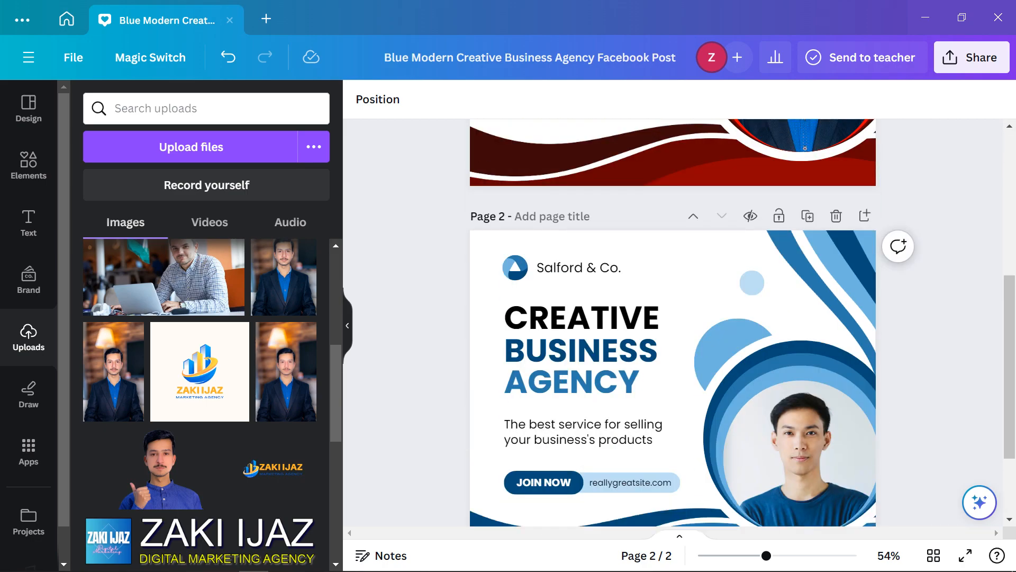
scroll(673, 318, down, 3)
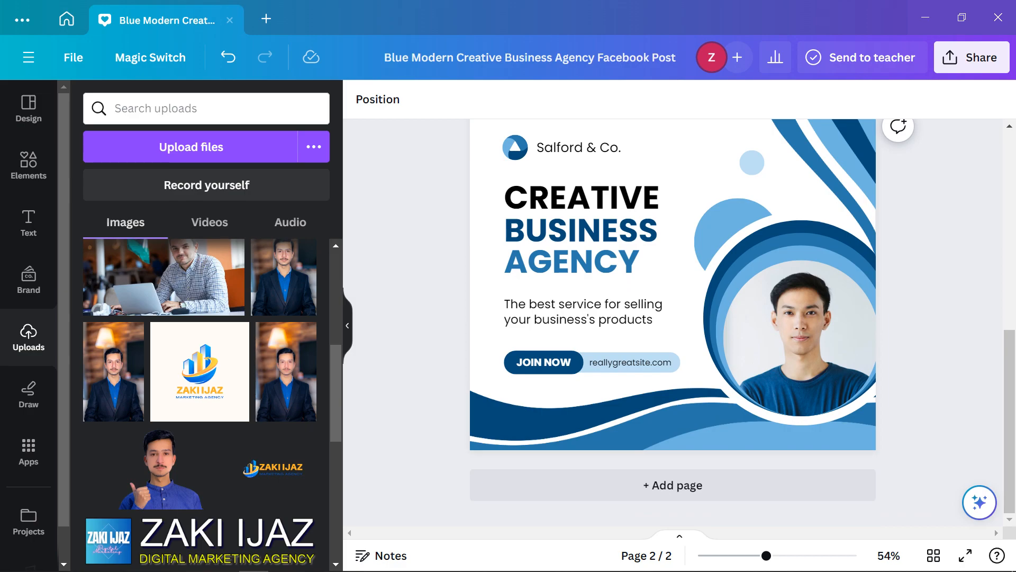
scroll(672, 317, up, 6)
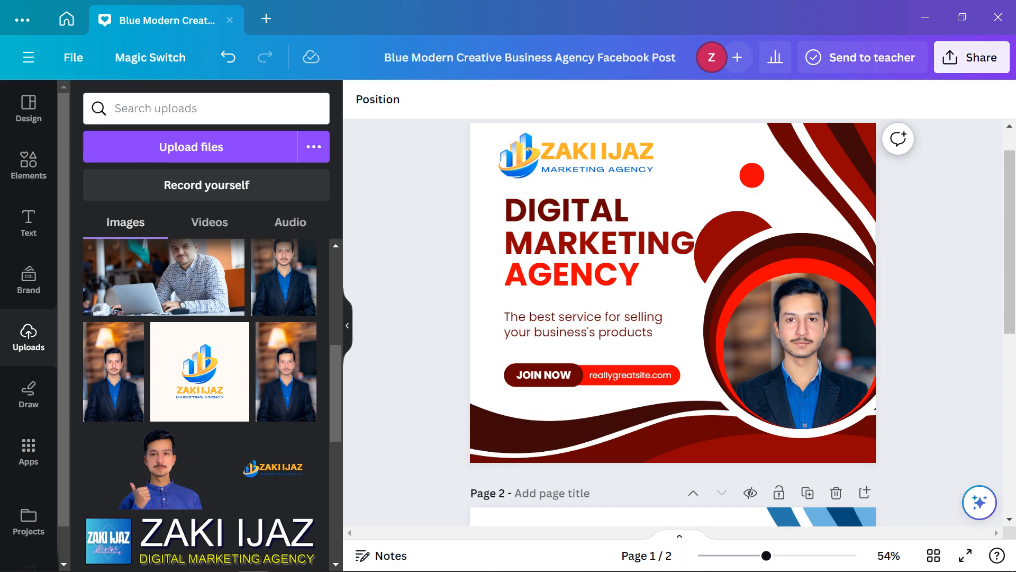
triple_click(529, 58)
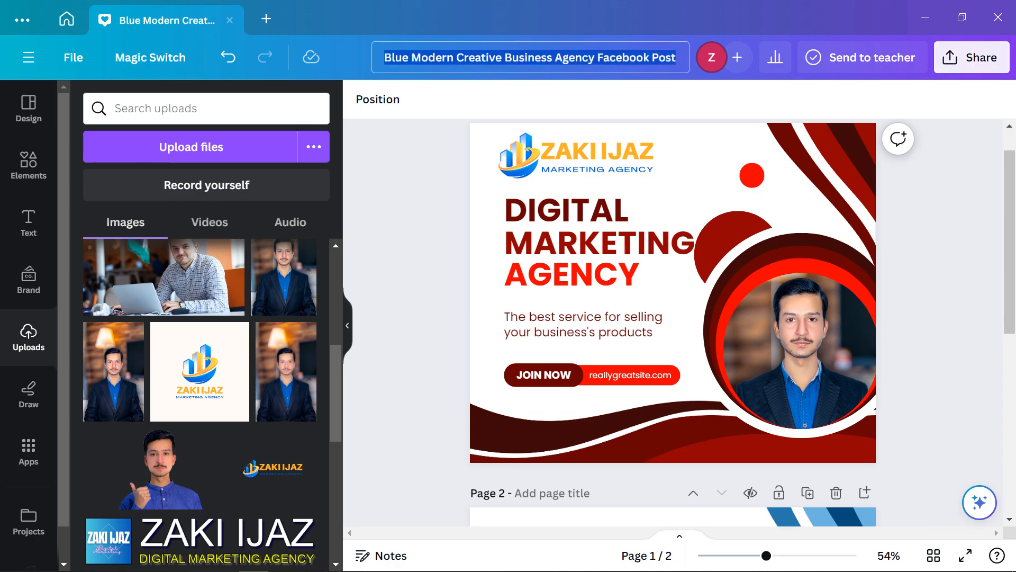
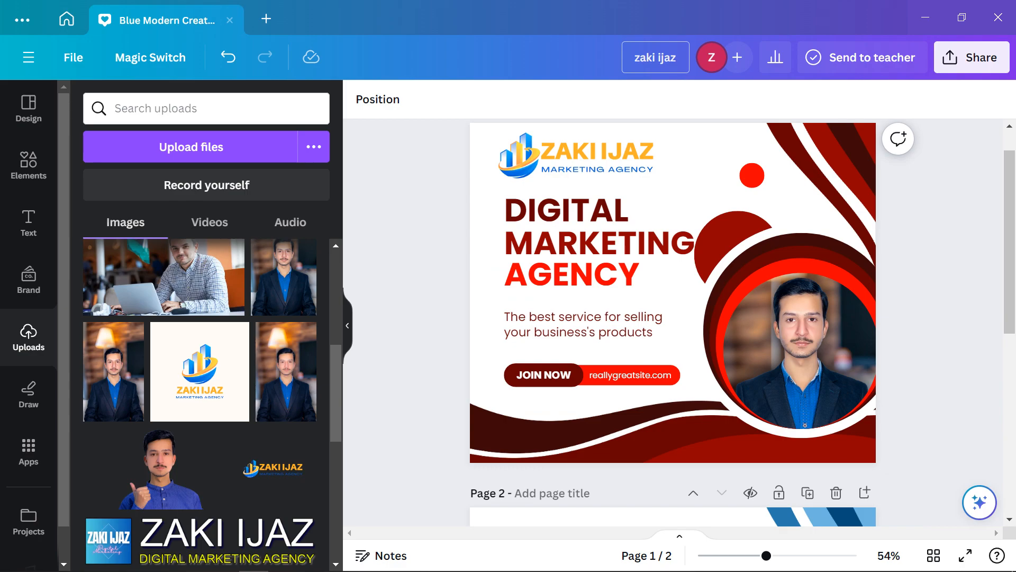
Rename the design to the client's name and review the share link's access setting
key(Return)
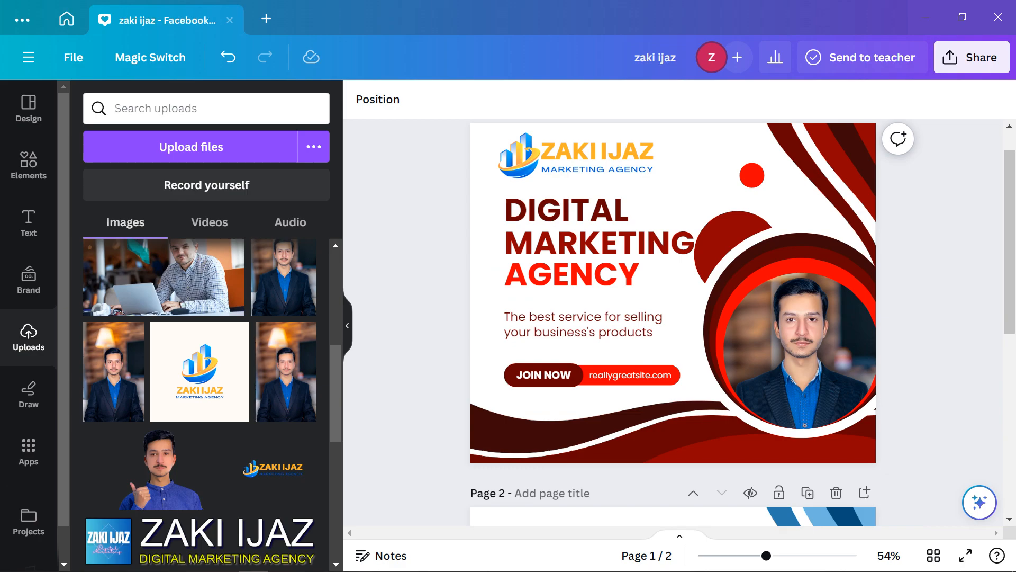
click(972, 57)
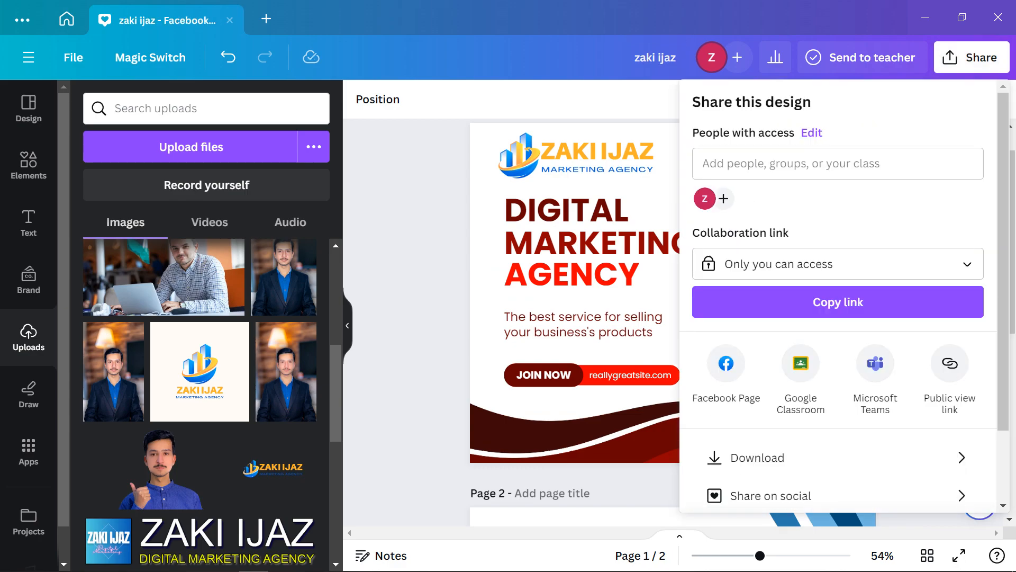
scroll(838, 296, down, 2)
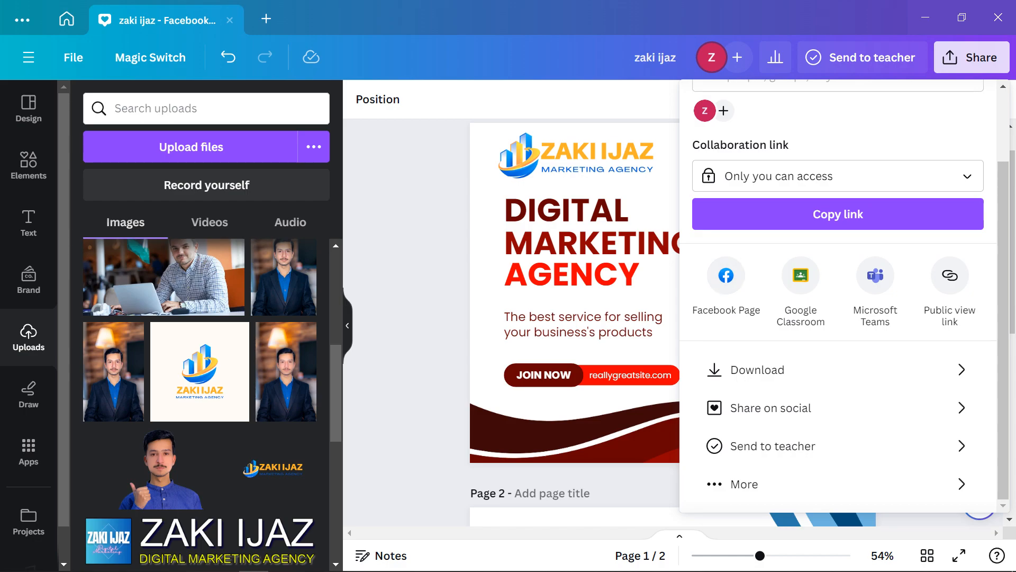
scroll(838, 296, up, 2)
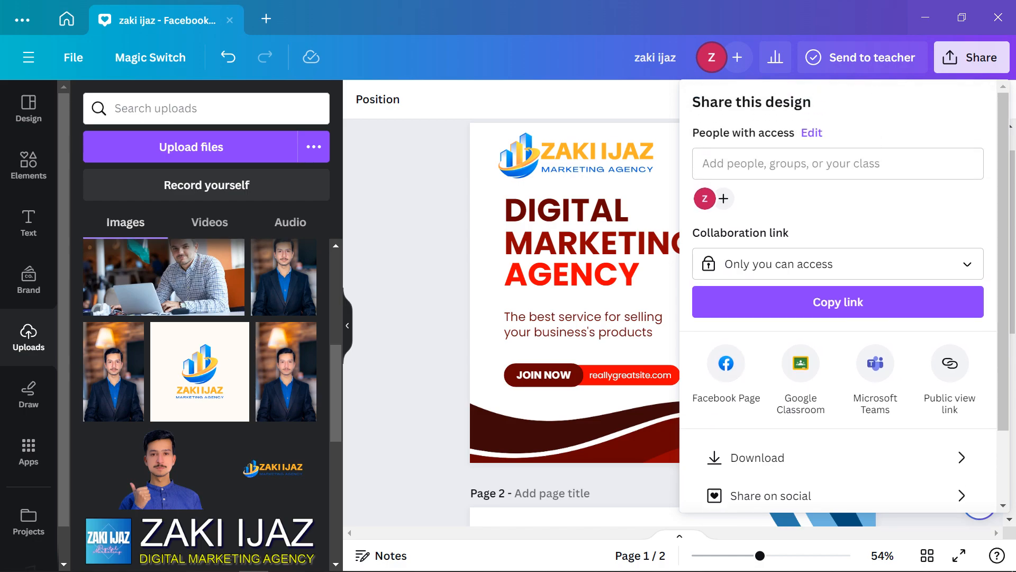
click(838, 264)
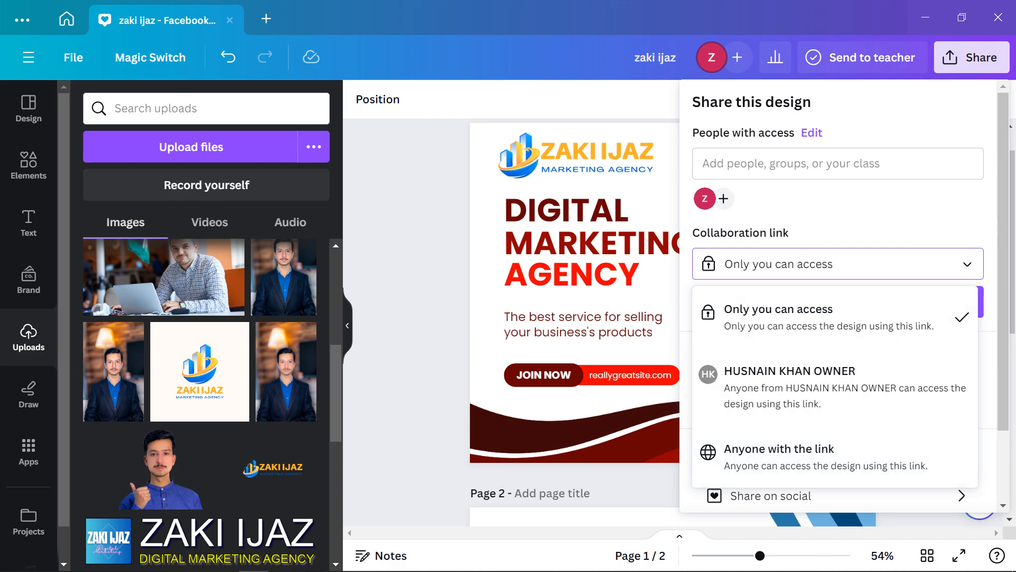
click(839, 264)
scroll(875, 364, down, 2)
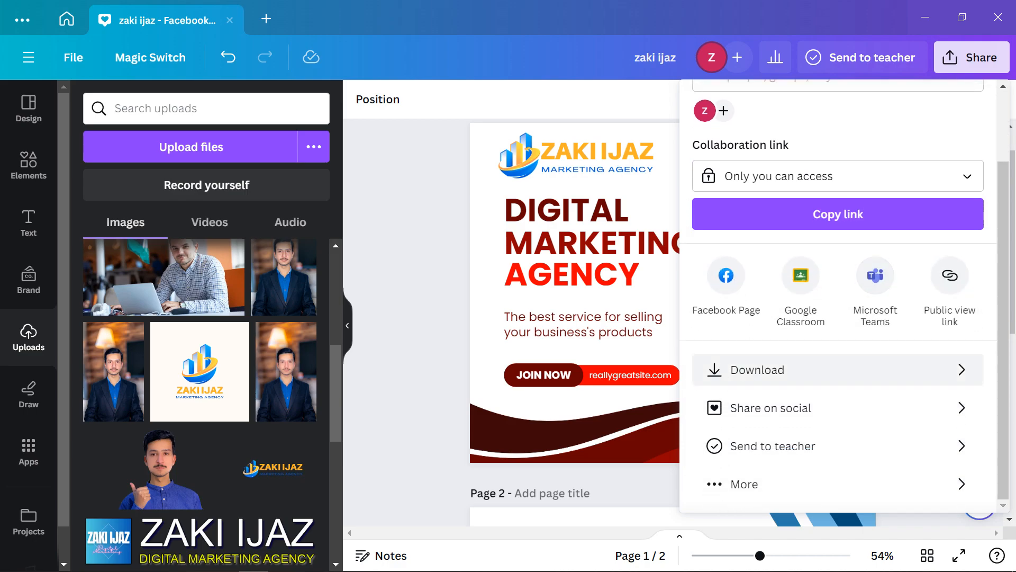
Set the download to PNG at size 3, exporting only page 1
click(847, 370)
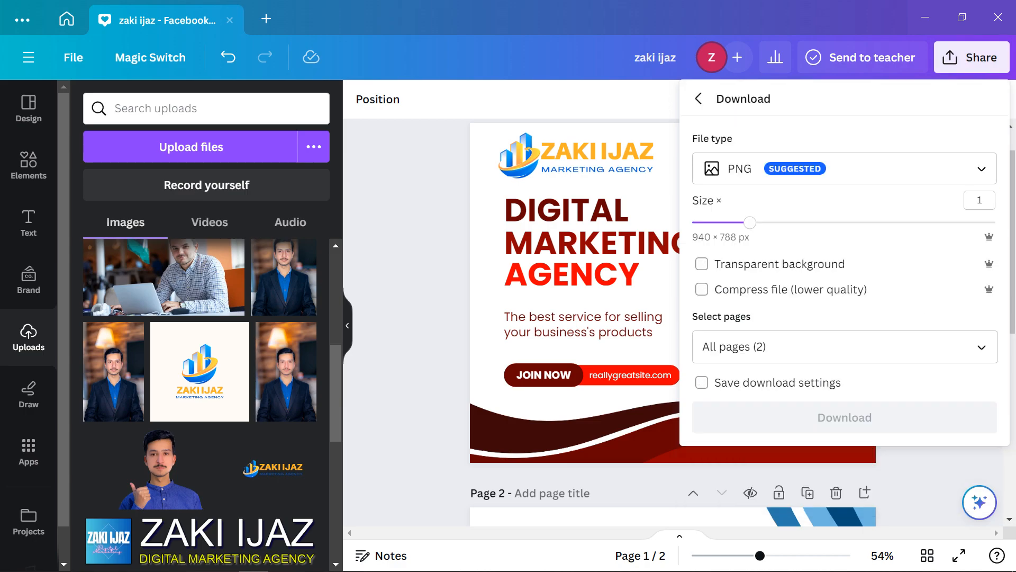
drag(751, 222, 982, 223)
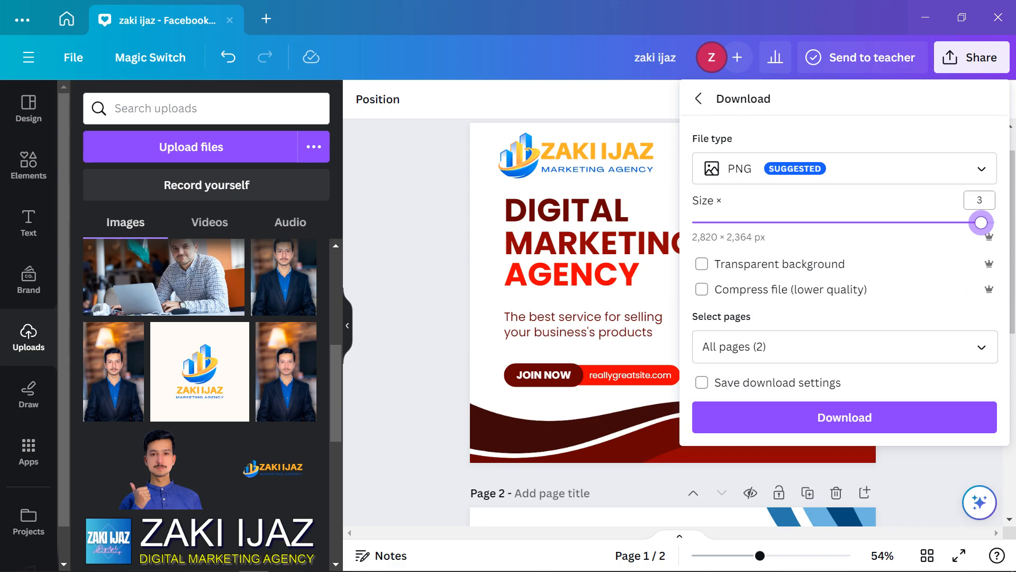
click(979, 200)
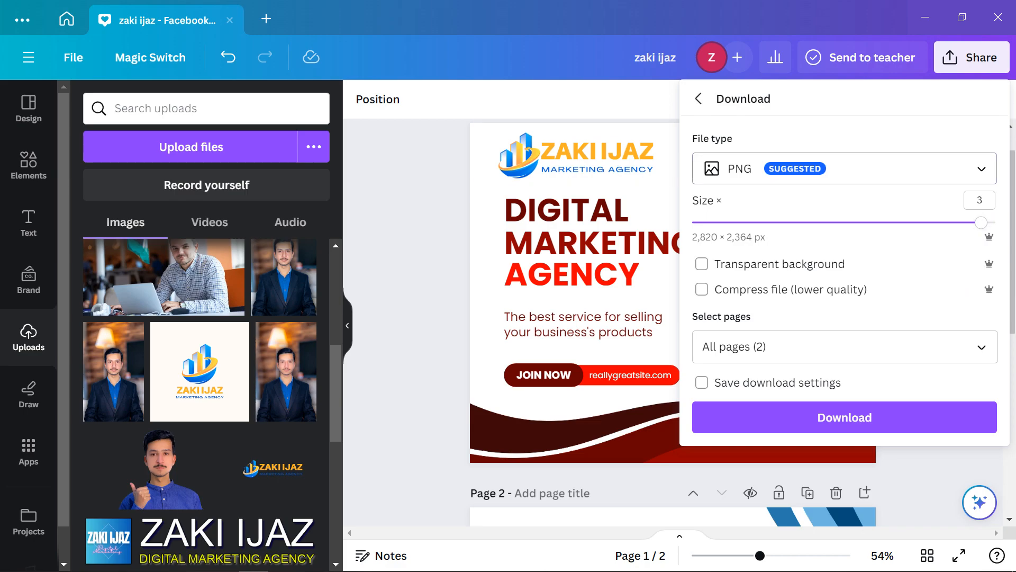
click(844, 168)
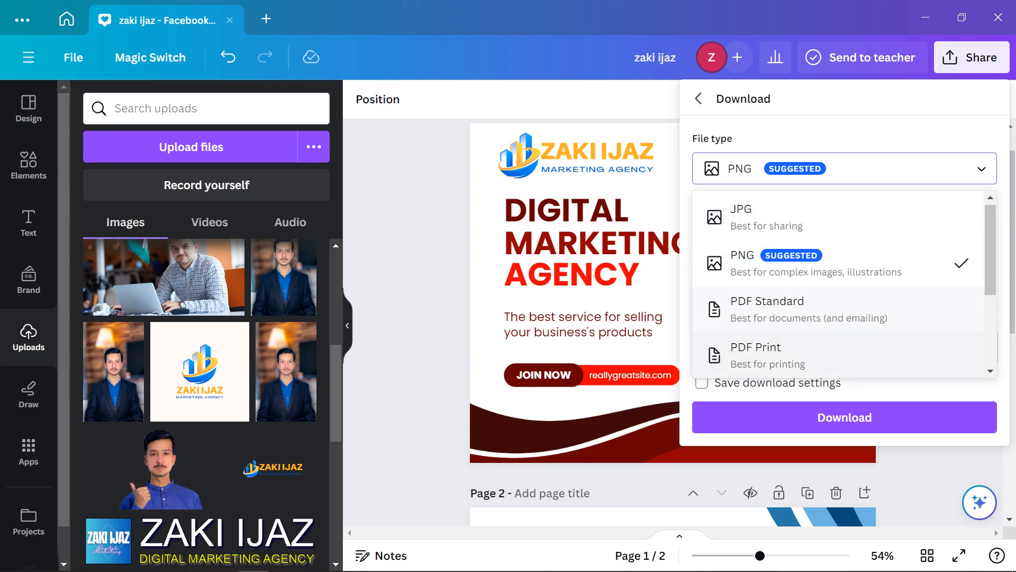
scroll(838, 284, down, 3)
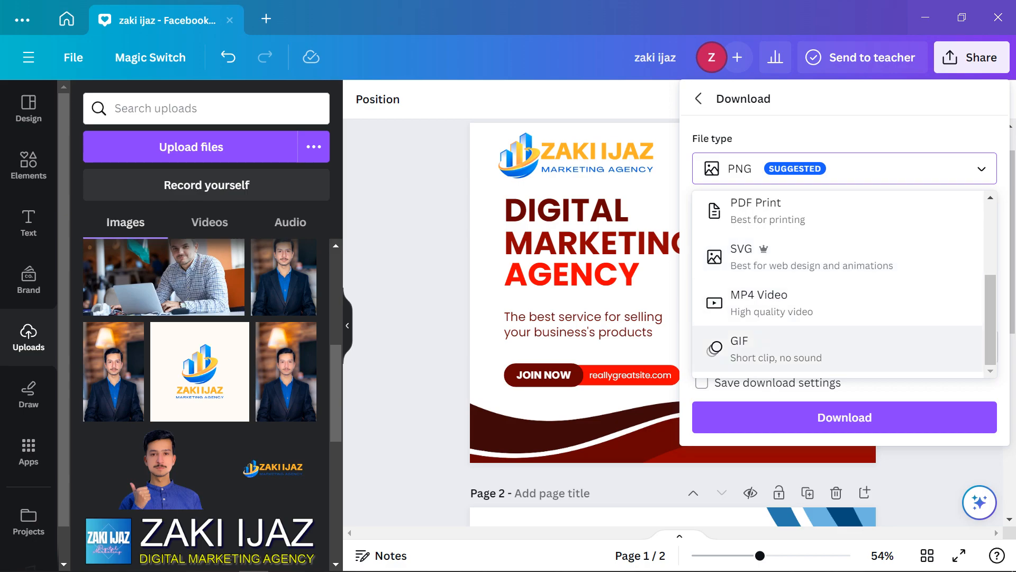
scroll(839, 286, up, 5)
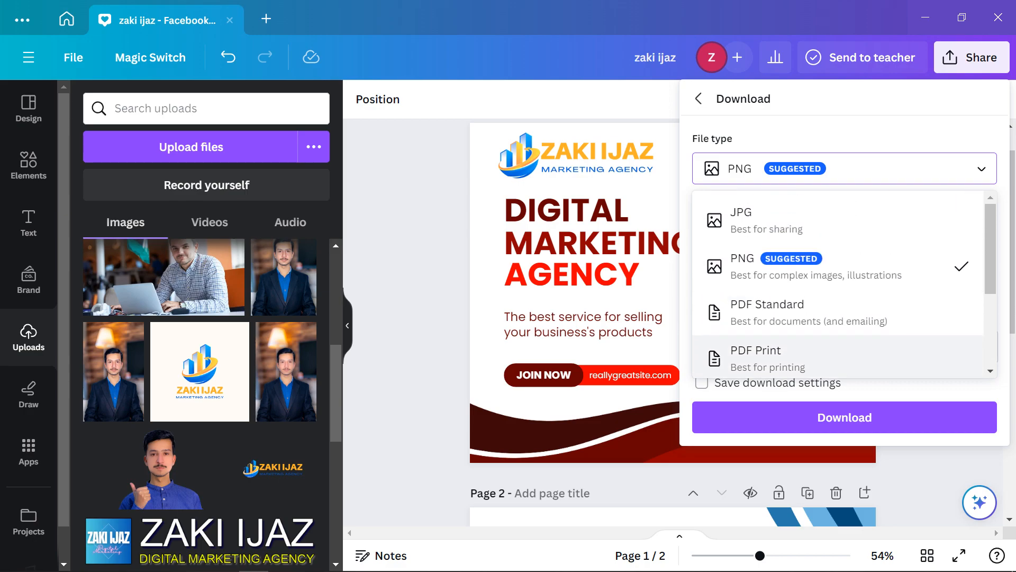
click(838, 270)
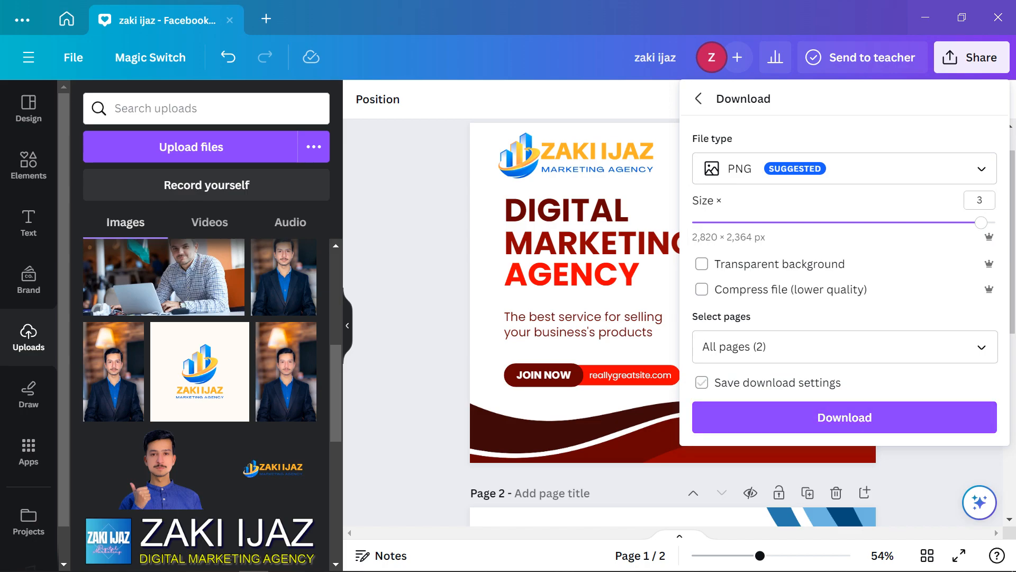
click(982, 347)
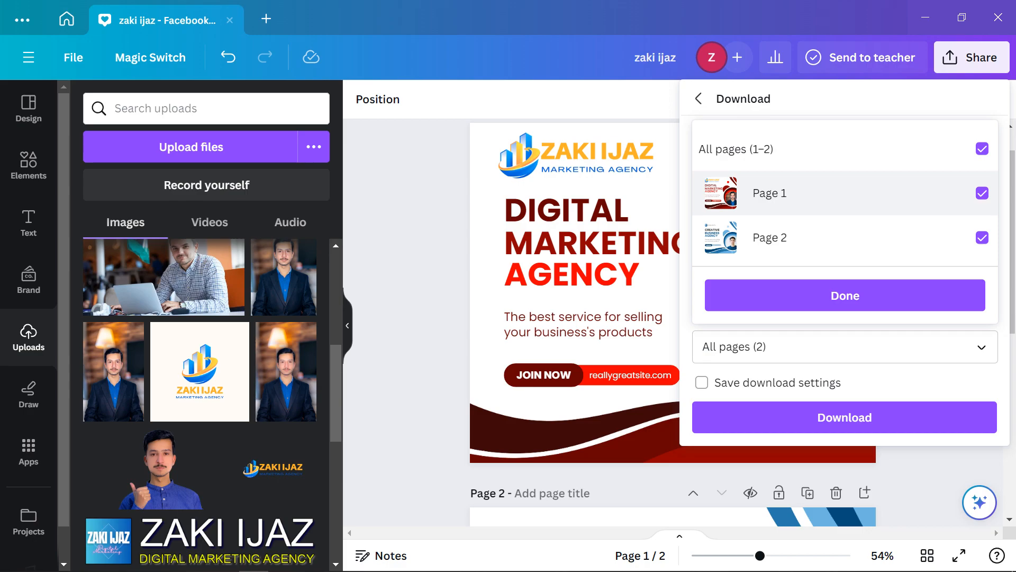
click(982, 237)
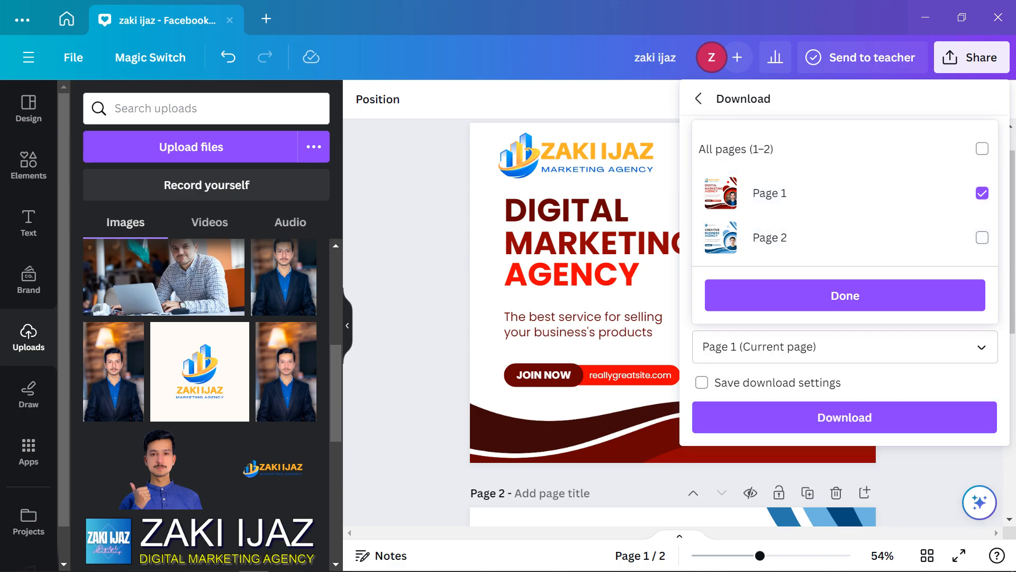
click(982, 237)
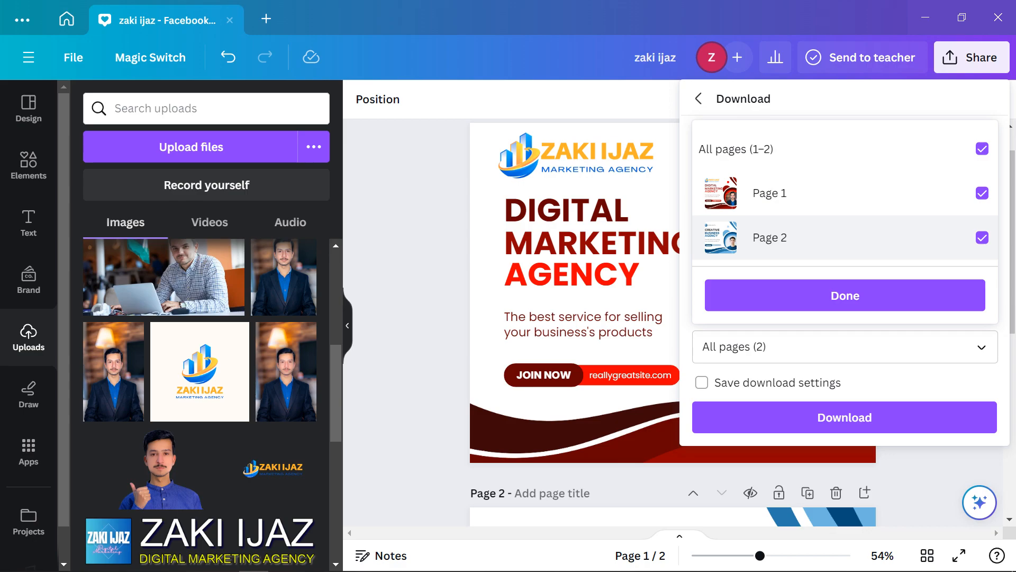
click(982, 237)
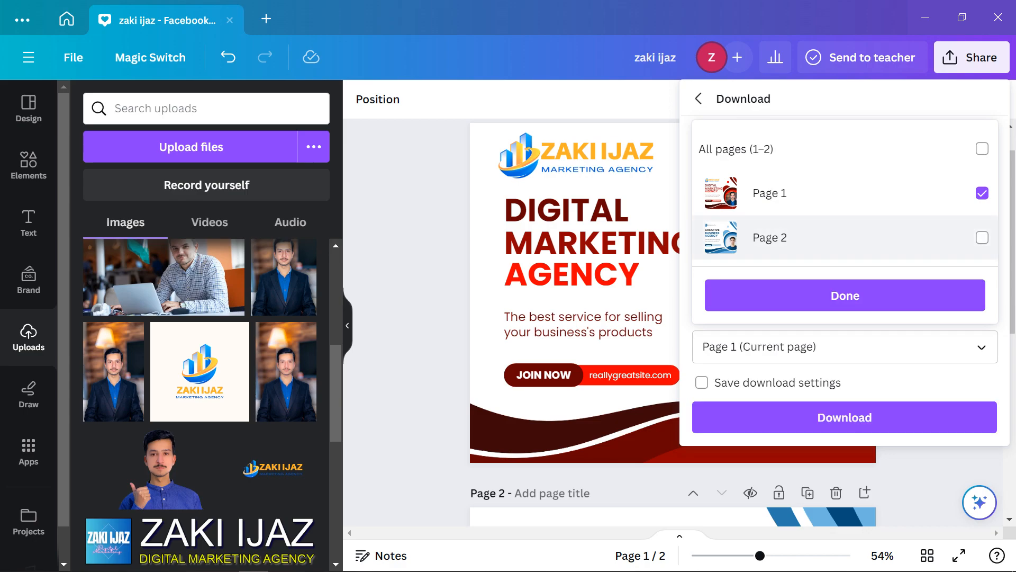
click(845, 295)
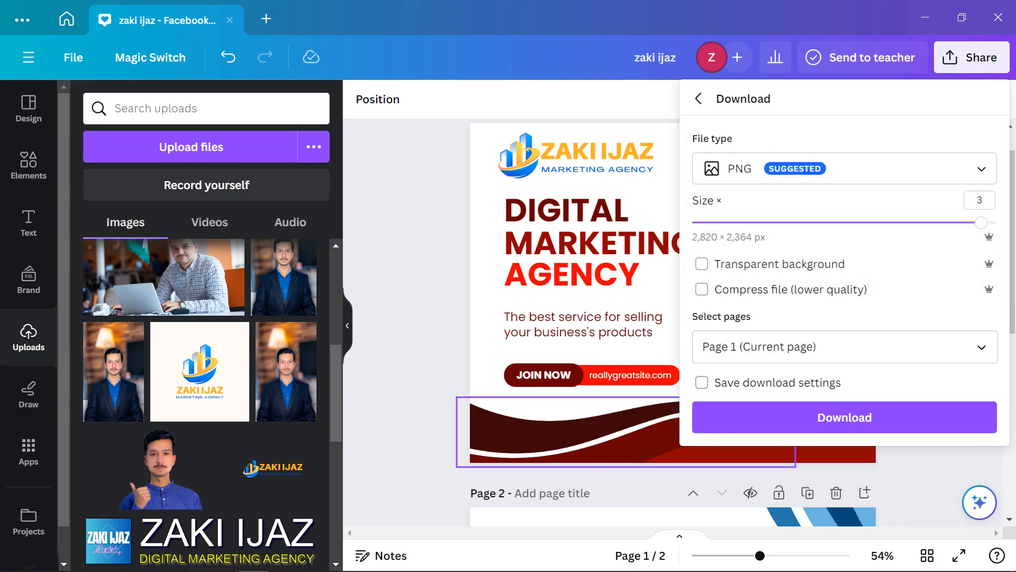
Relabel the JOIN NOW button EMAIL and replace the website text with the contact's e-mail address
double_click(631, 375)
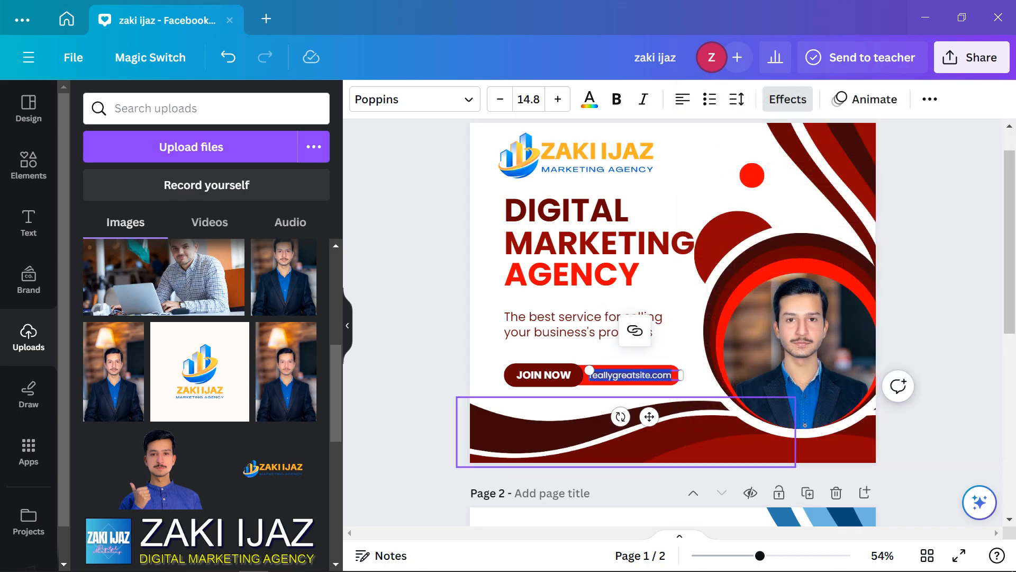
double_click(544, 375)
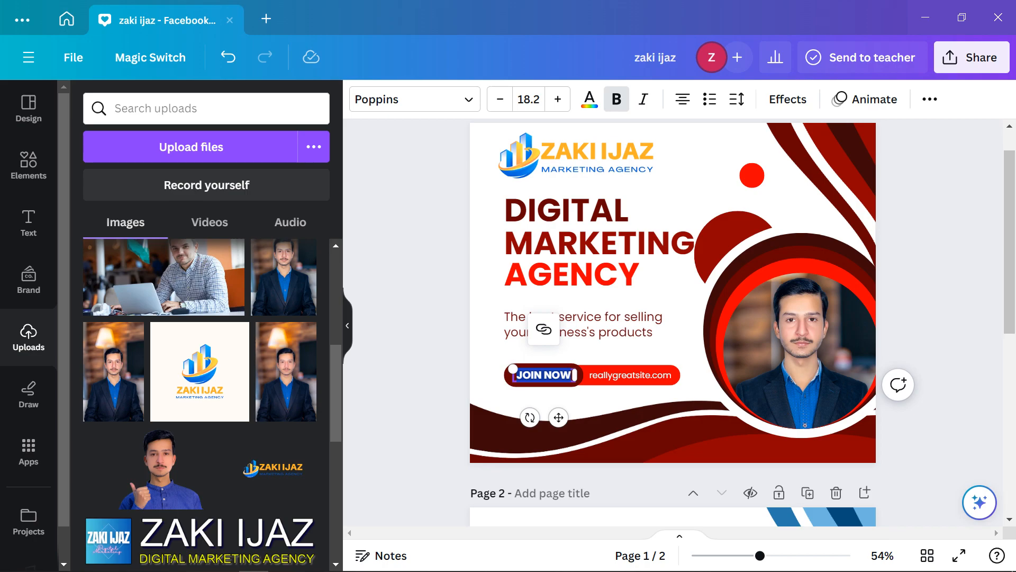
text(EMAIL)
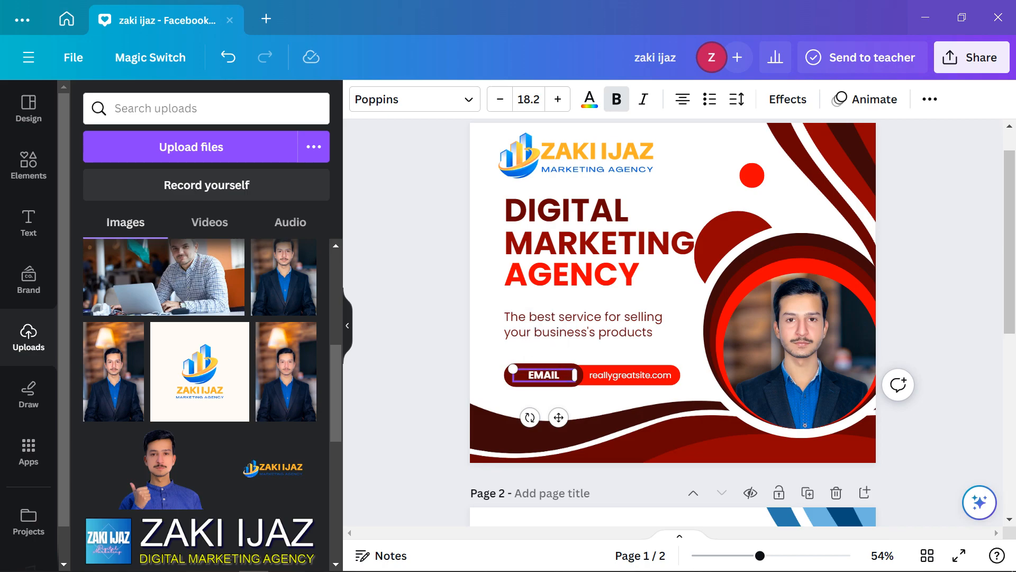
click(633, 376)
double_click(591, 375)
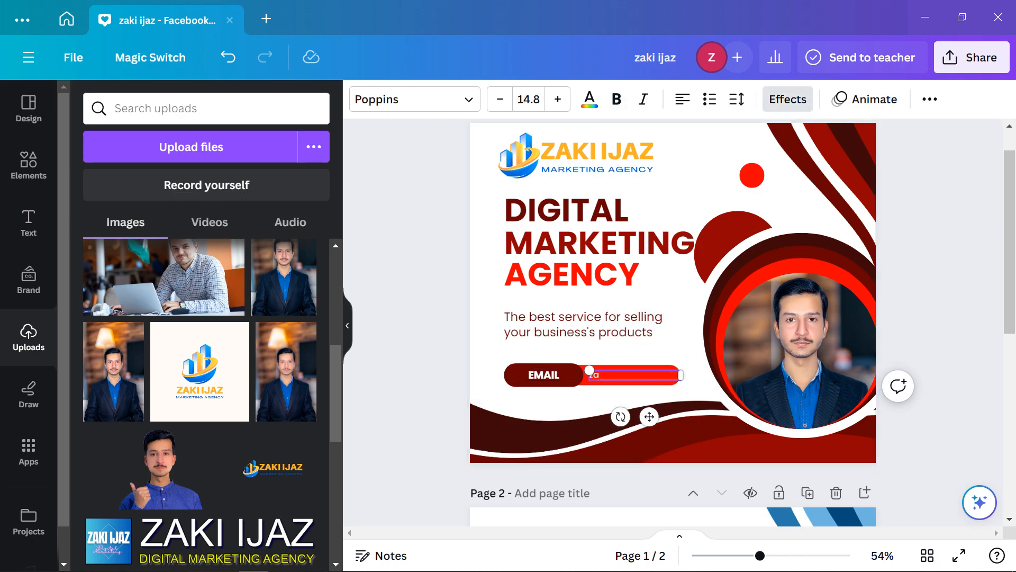
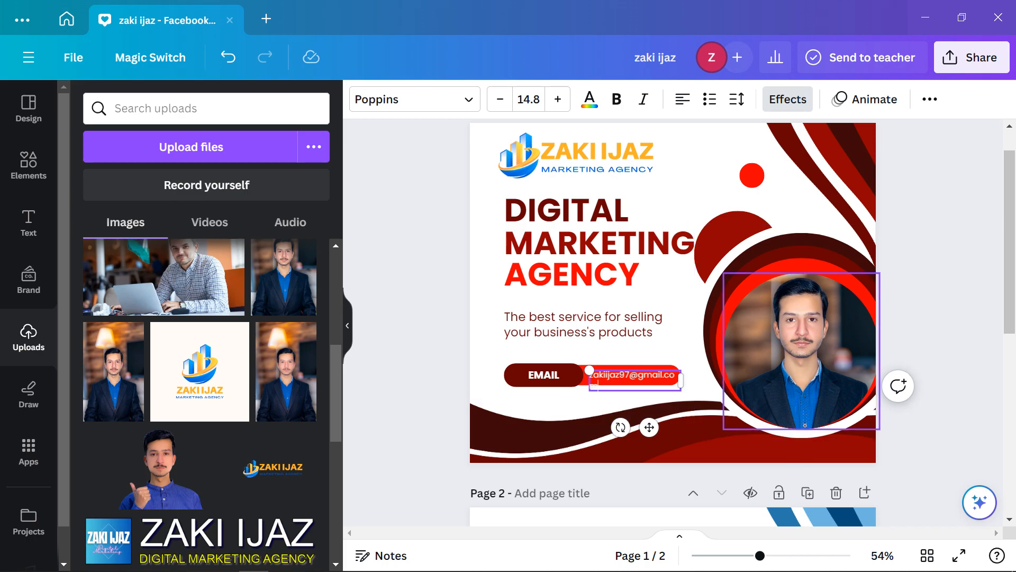
Widen the red bar and its text box so the full e-mail address fits
click(682, 380)
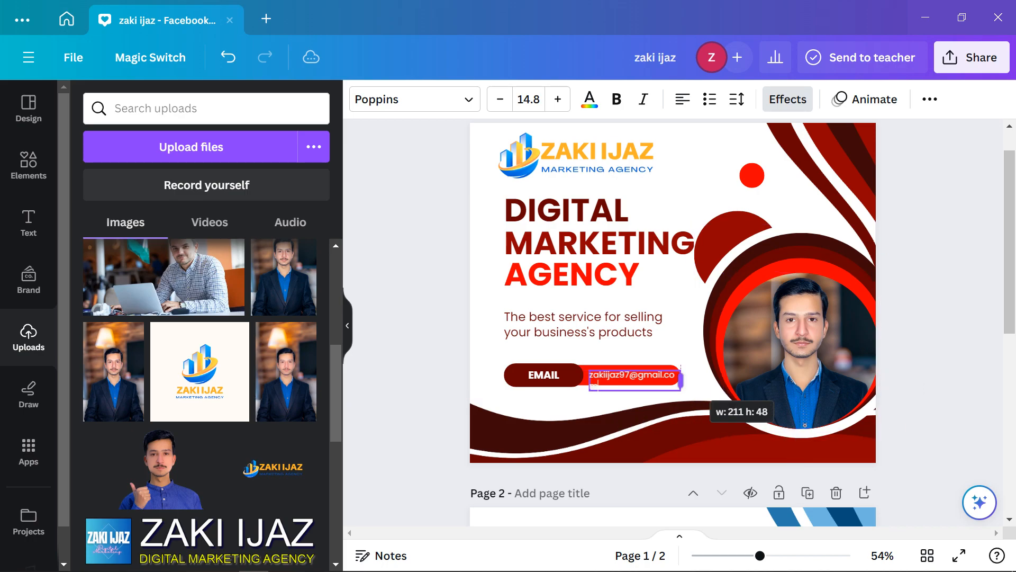
click(937, 328)
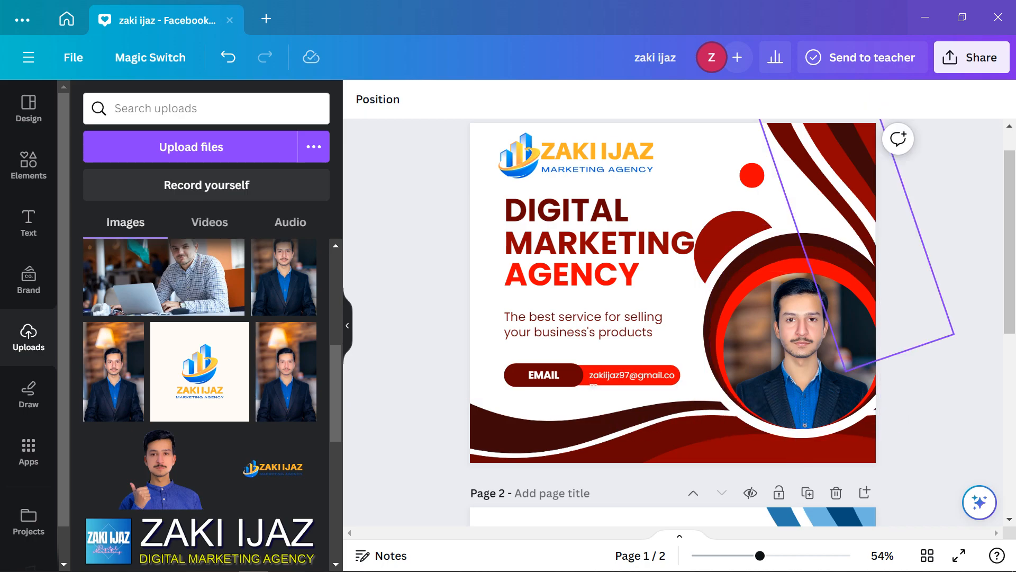
scroll(680, 360, up, 5)
scroll(625, 418, up, 3)
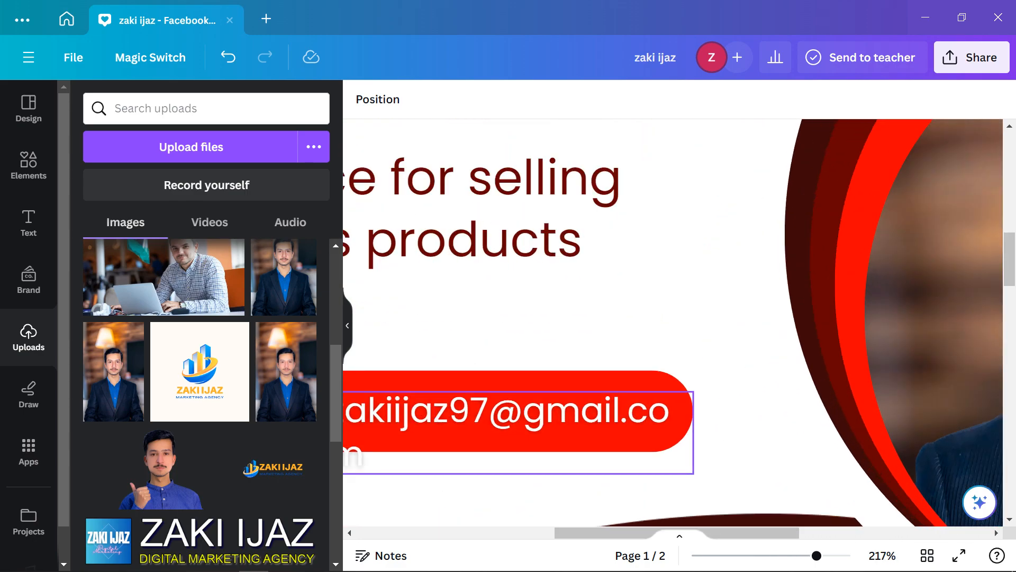
click(672, 419)
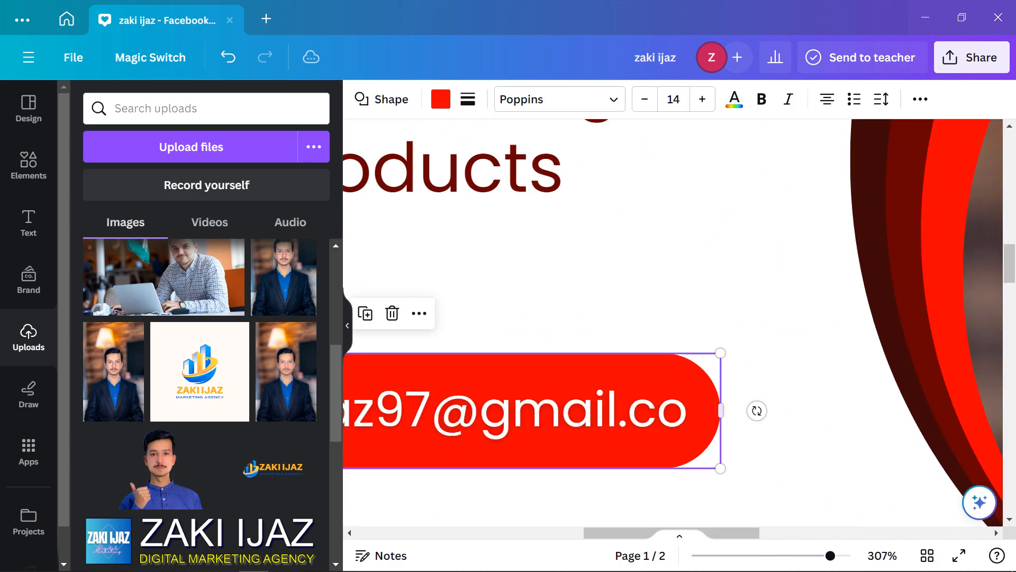
drag(721, 411, 775, 411)
click(704, 439)
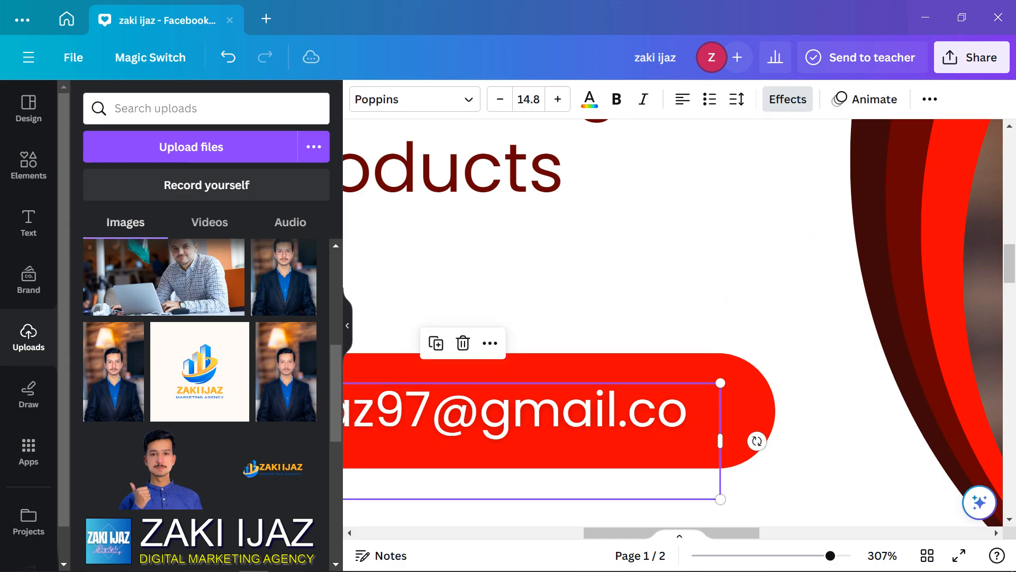
drag(721, 440, 743, 439)
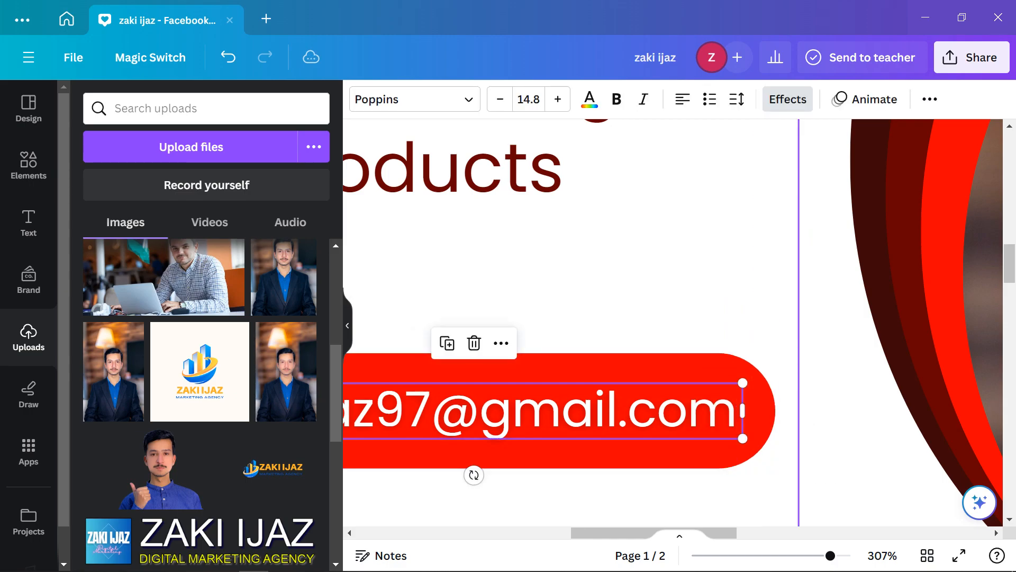
click(833, 421)
Scroll down the page and briefly check the sharing options before closing them
scroll(833, 422, down, 5)
scroll(834, 422, down, 1)
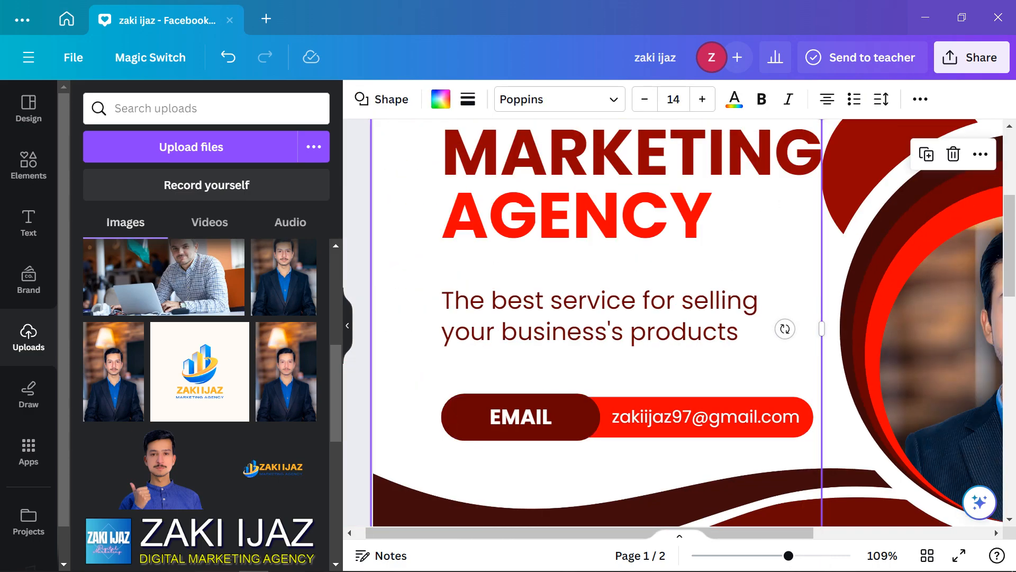
scroll(564, 328, down, 4)
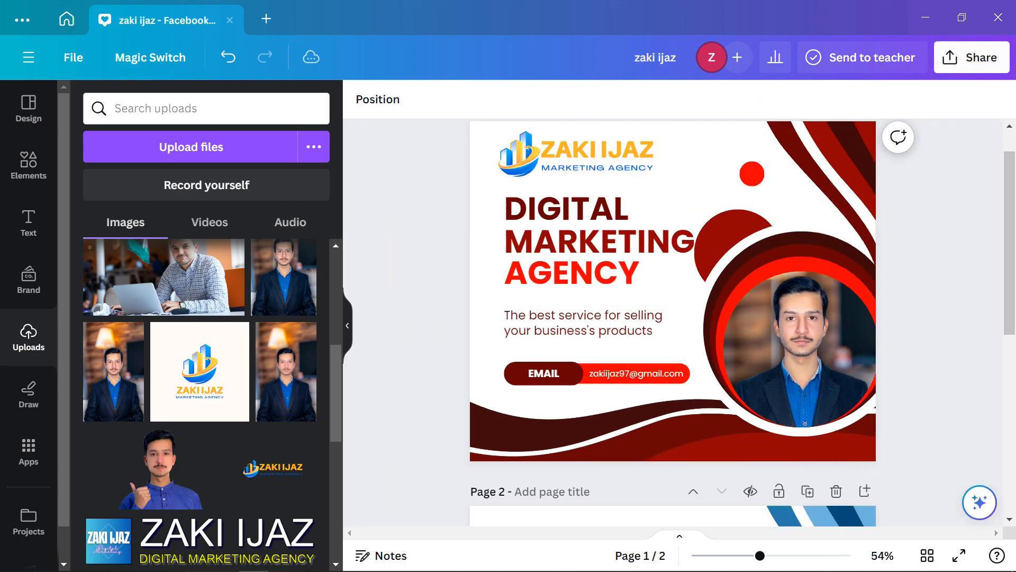
click(972, 57)
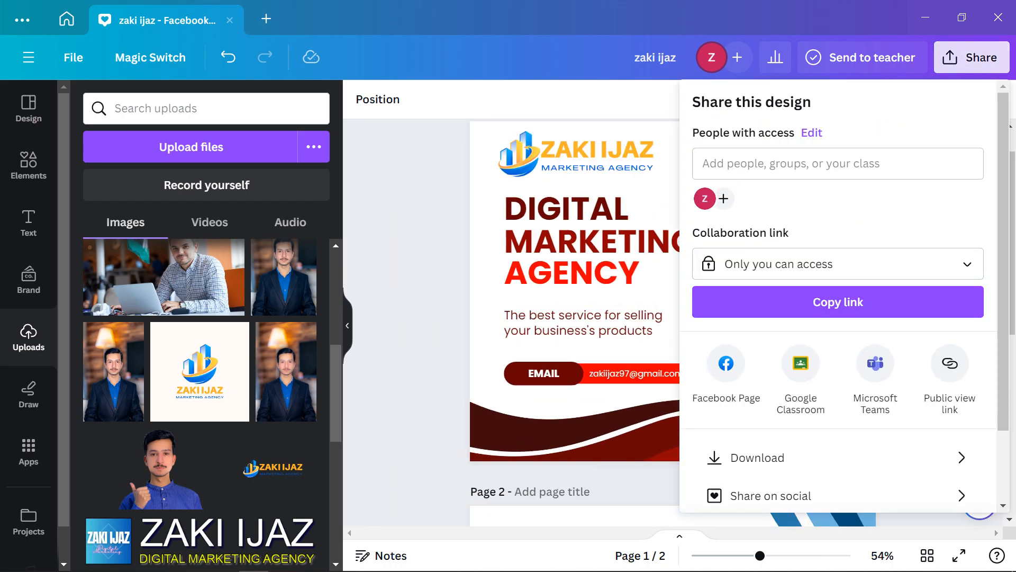
click(415, 360)
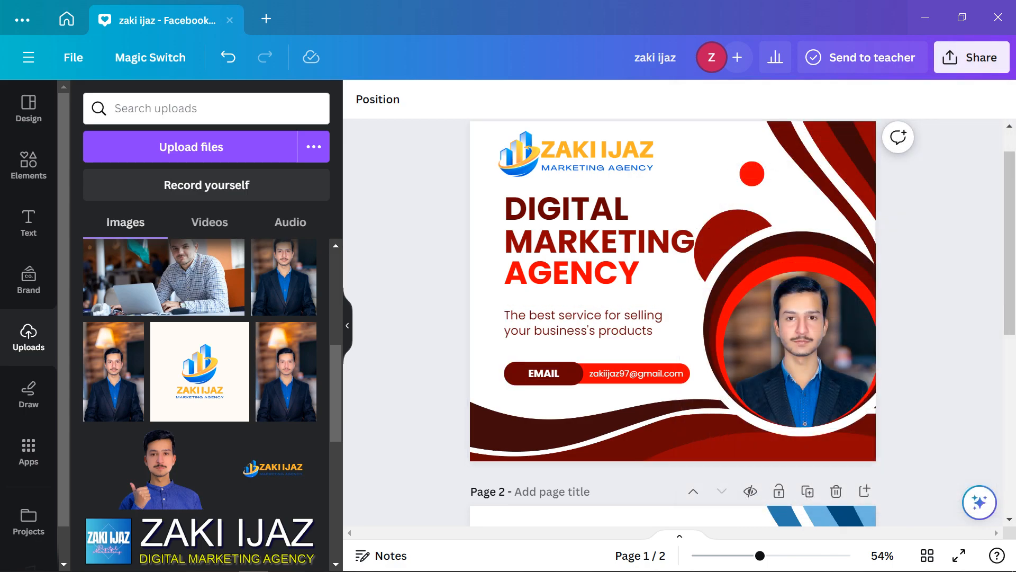
Apply the Soft set's Aura filter to the portrait at about 40% intensity
double_click(802, 350)
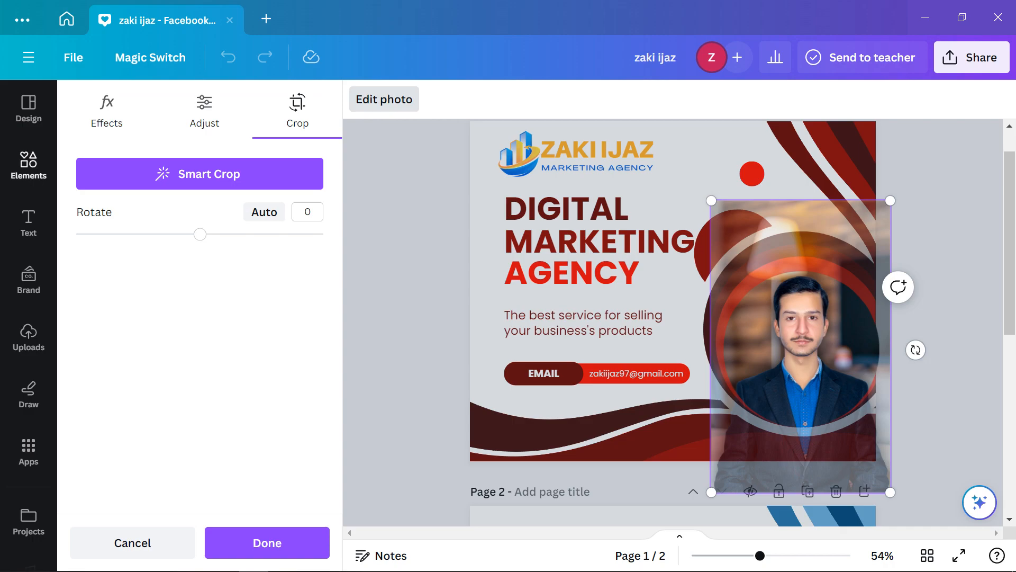
click(267, 543)
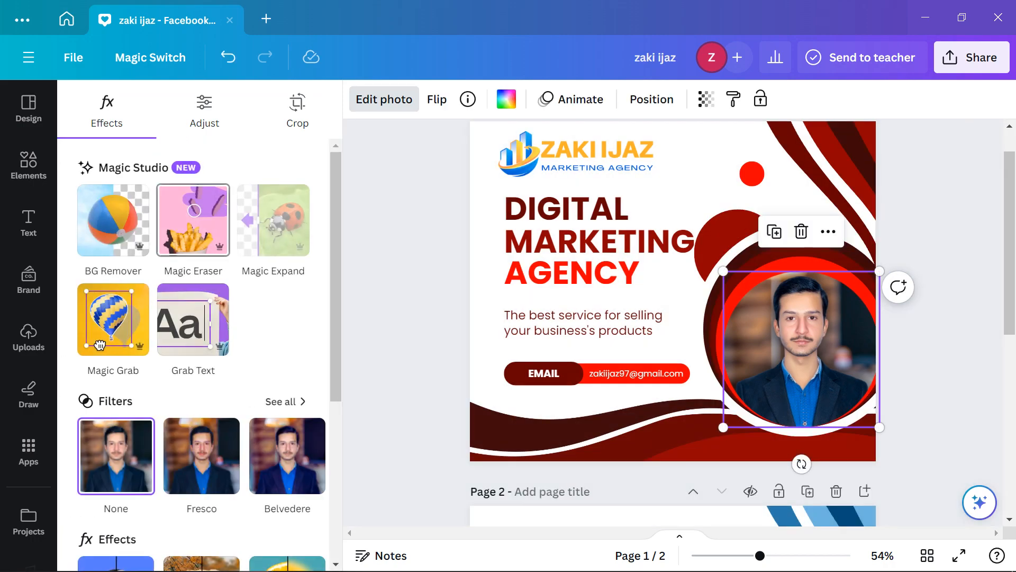
click(280, 401)
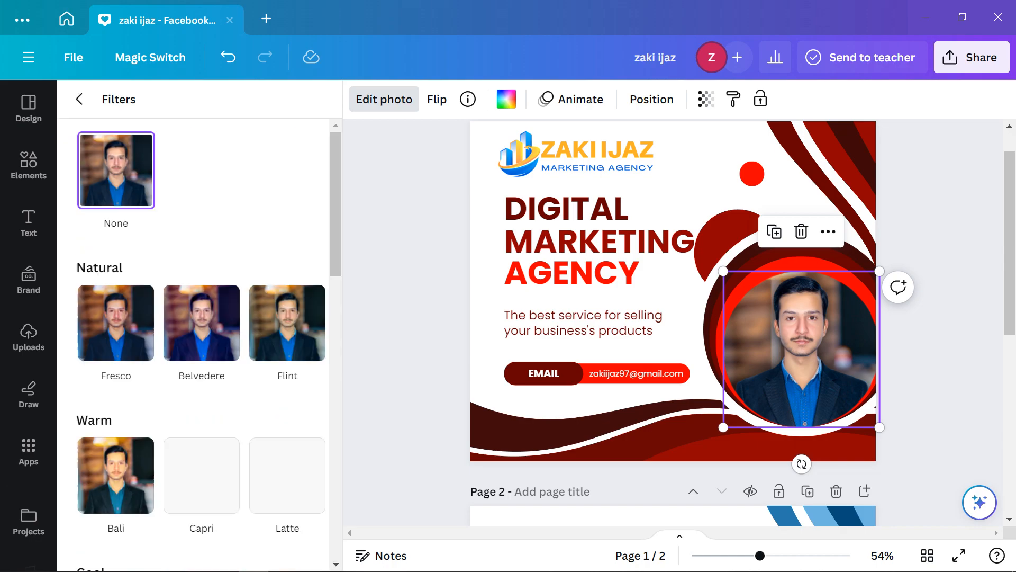
scroll(286, 371, down, 5)
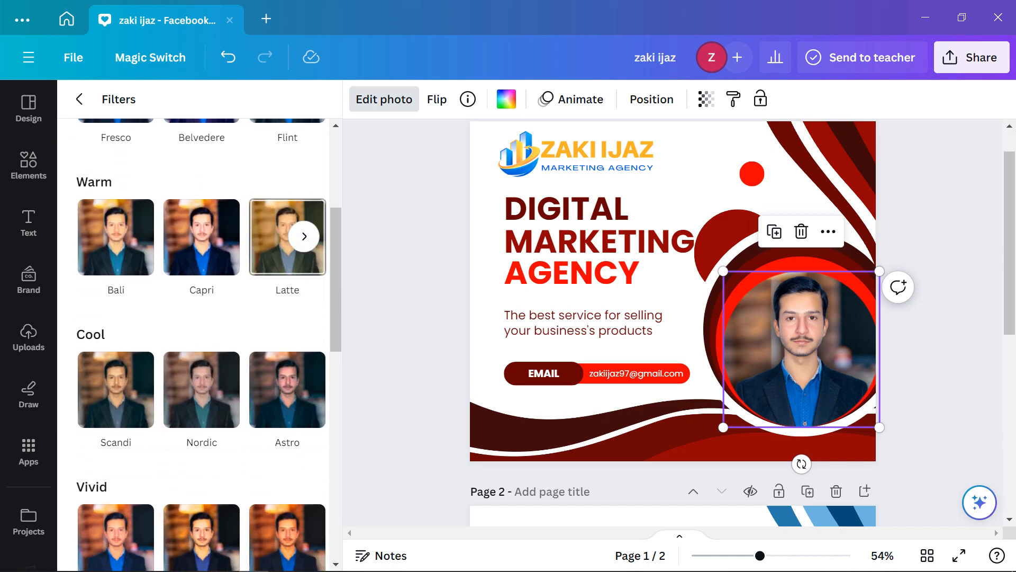
scroll(296, 233, down, 3)
scroll(116, 265, down, 3)
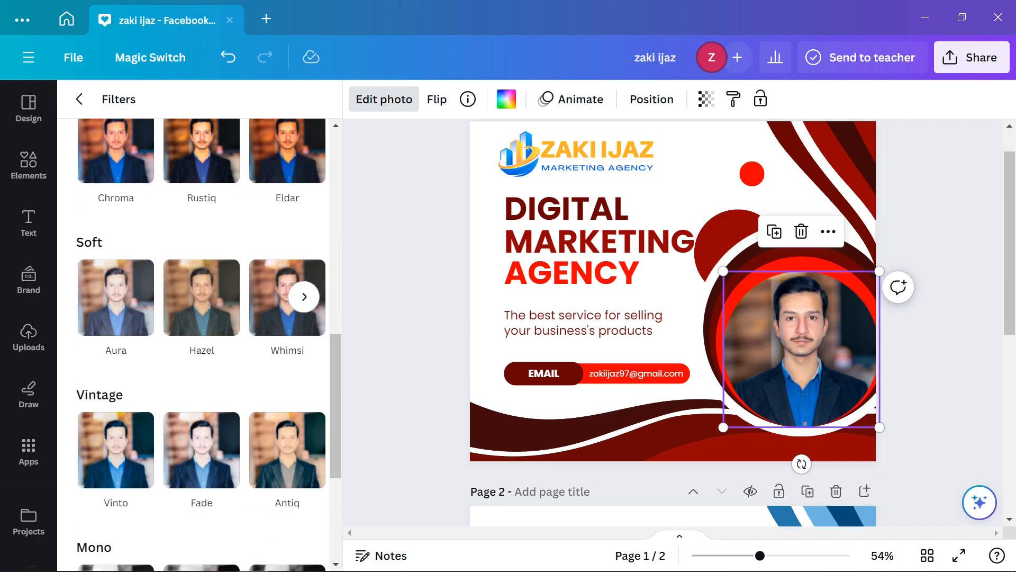
click(116, 291)
click(201, 298)
click(115, 297)
drag(310, 395, 133, 395)
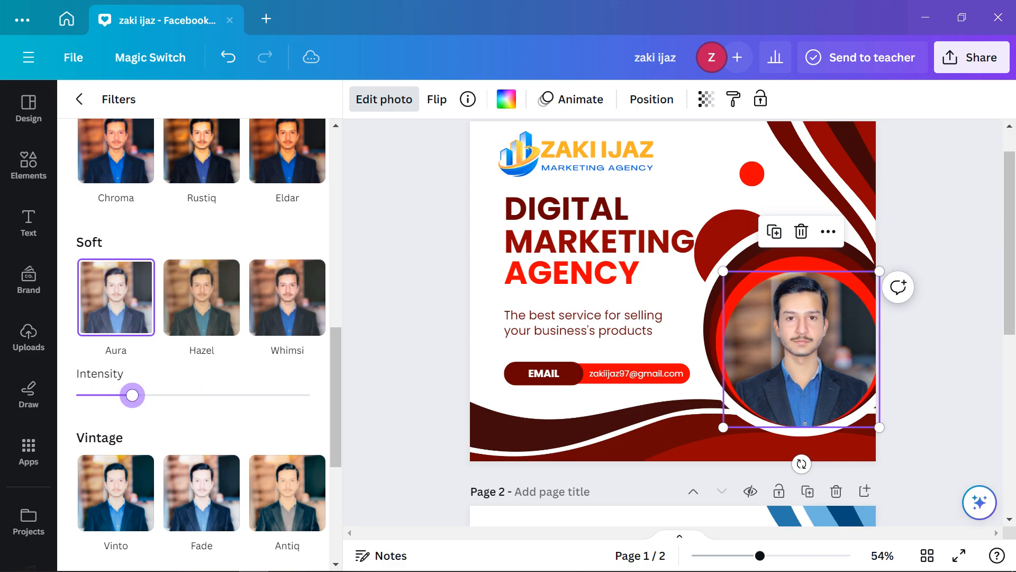
click(406, 339)
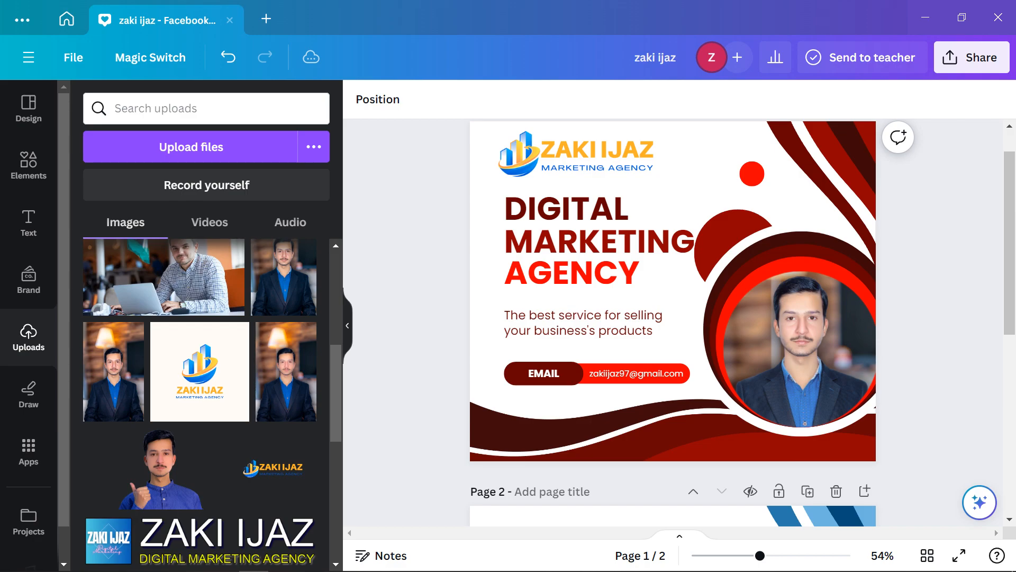
Set the PNG download at 940 × 788 px to include only page 1, excluding page 2
scroll(673, 323, up, 1)
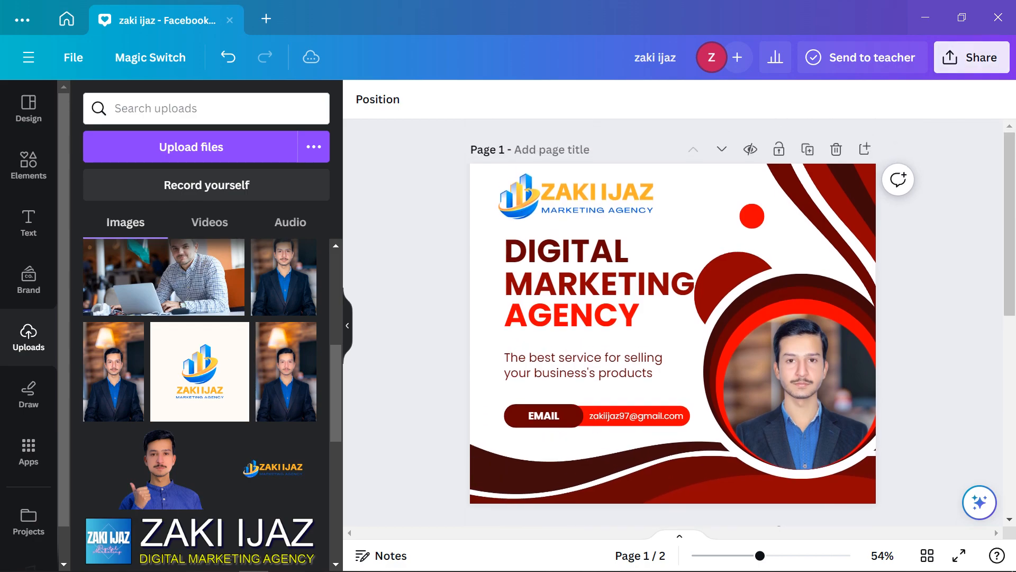
click(971, 57)
scroll(838, 339, down, 2)
click(838, 370)
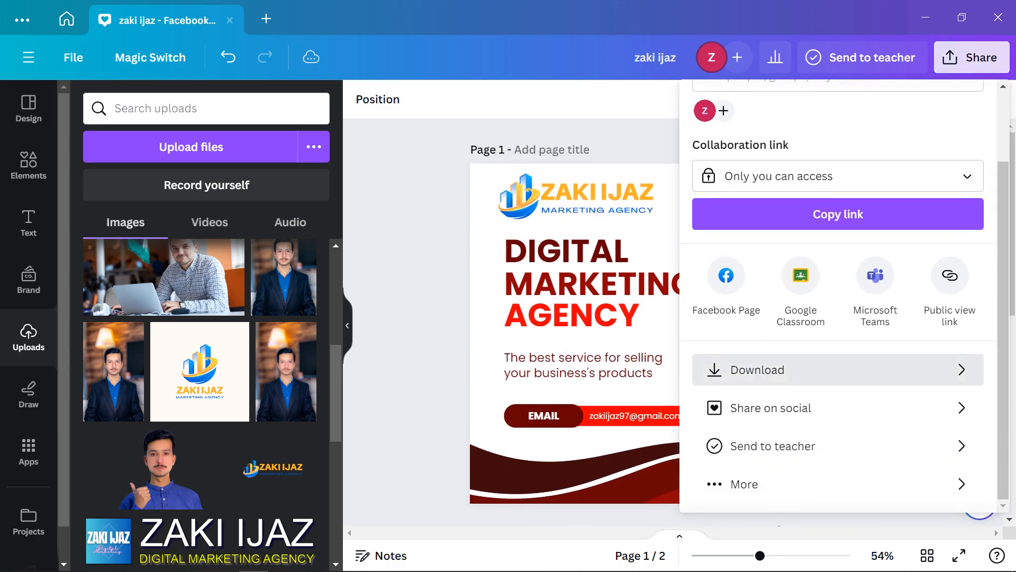
click(968, 347)
click(969, 347)
click(969, 347)
click(968, 237)
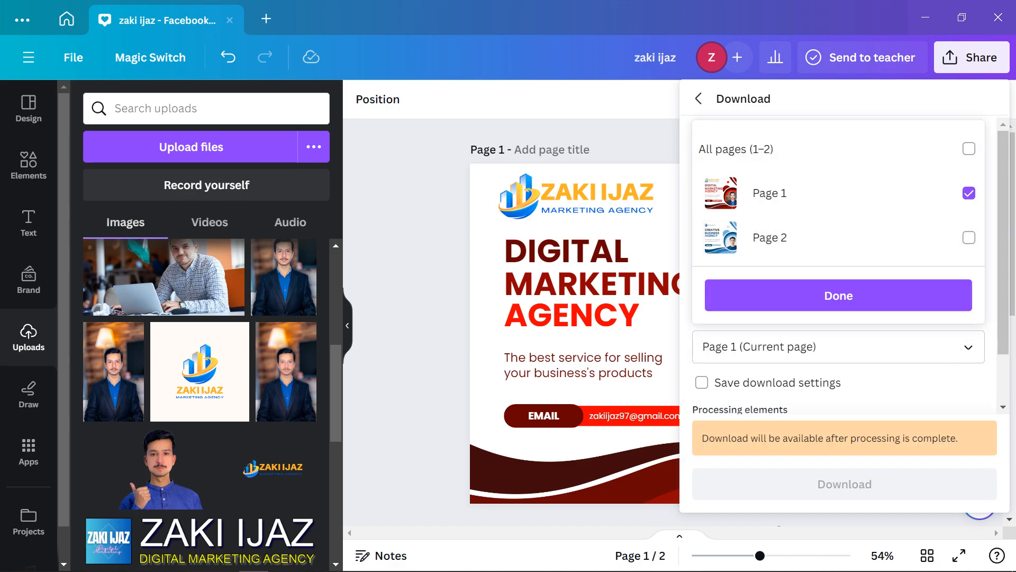
click(839, 296)
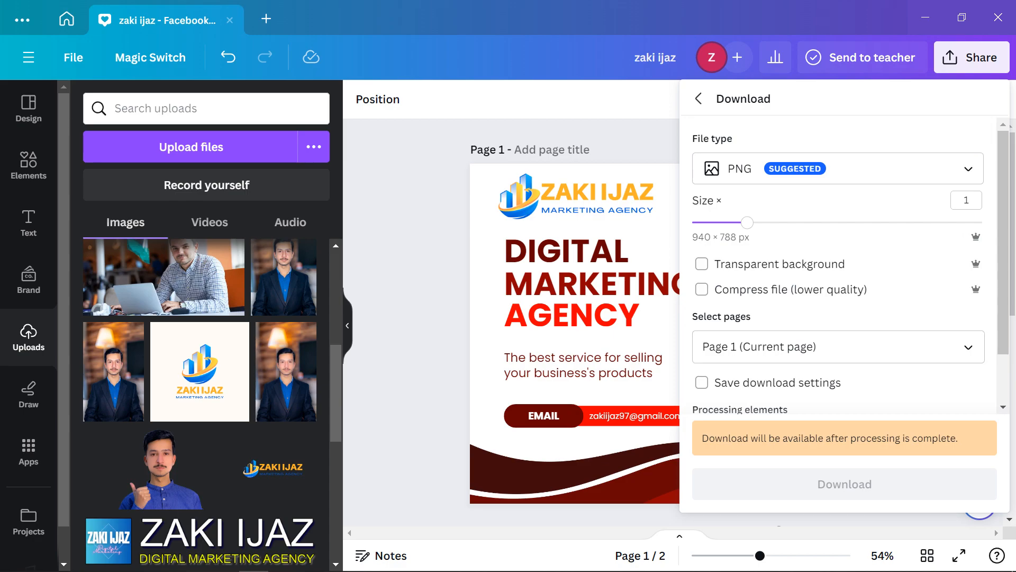
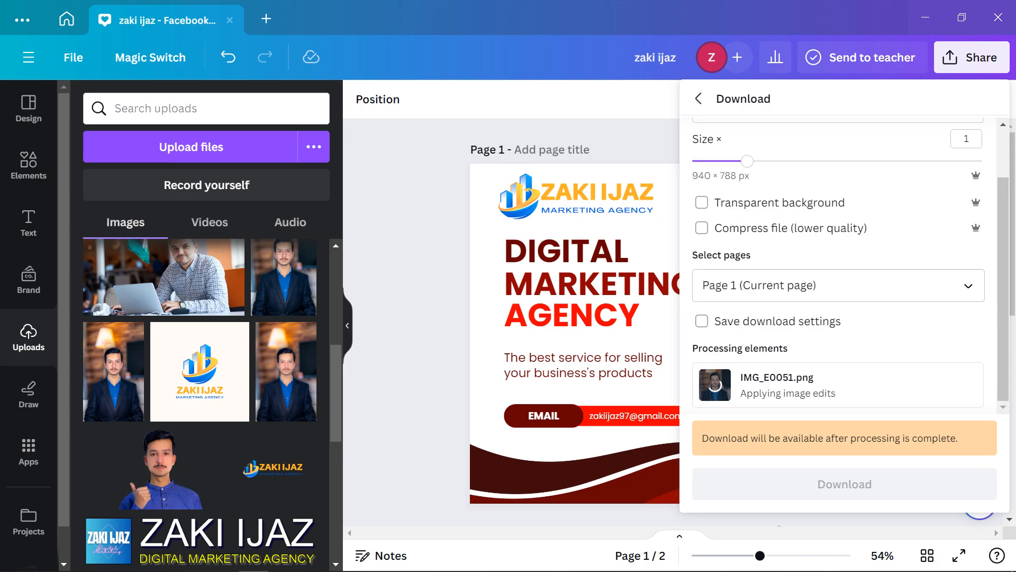
Raise the PNG export size to the 3.125× maximum (2,938 × 2,463 px) and close the download panel
drag(747, 161, 983, 161)
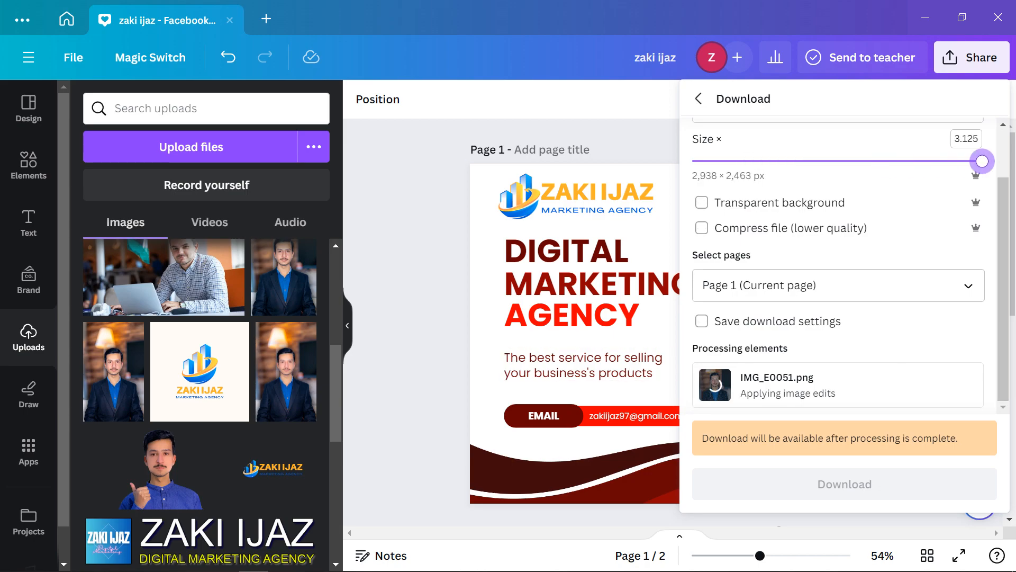
click(630, 268)
Scroll through design pages 1 and 2, then bring the Adobe Color browser window forward
scroll(630, 268, down, 4)
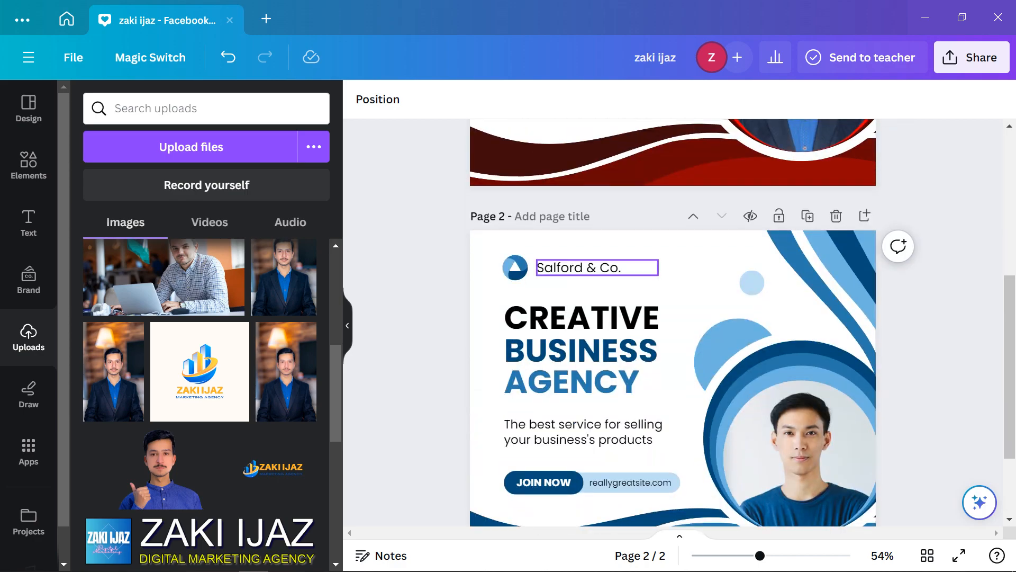
scroll(673, 323, down, 2)
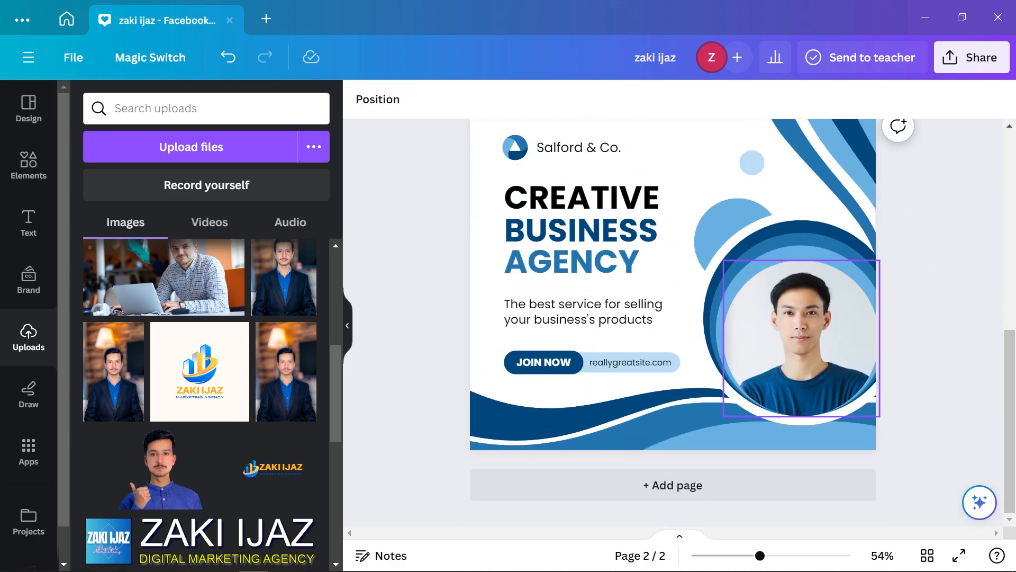
scroll(598, 392, up, 7)
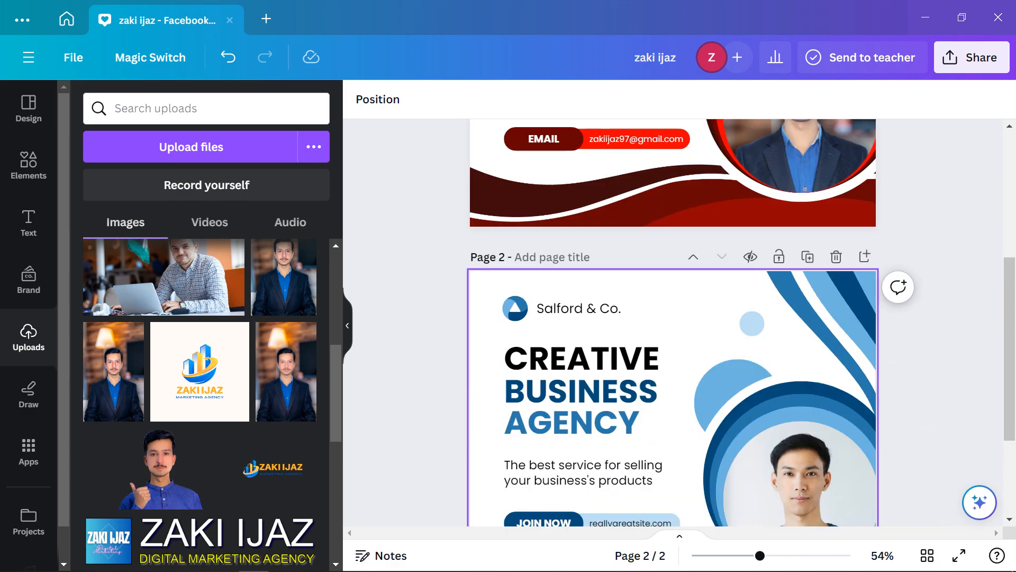
scroll(598, 392, down, 5)
scroll(630, 365, down, 3)
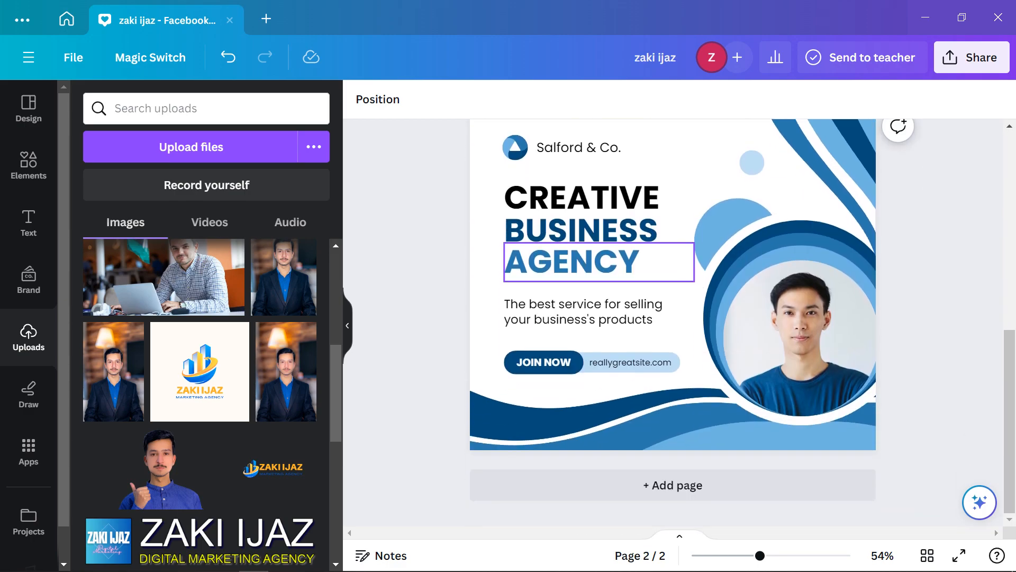
scroll(202, 402, down, 5)
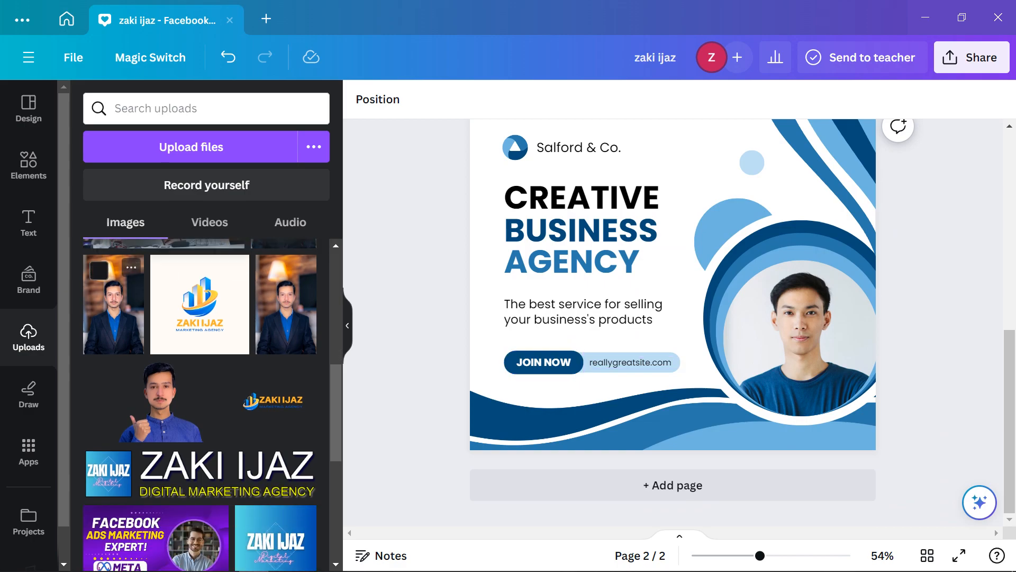
scroll(794, 318, up, 10)
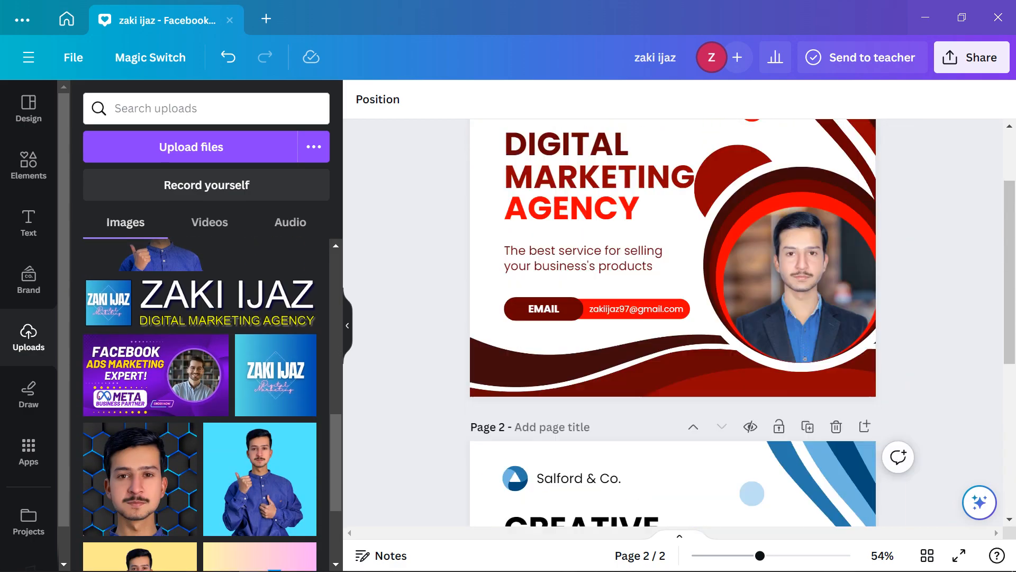
scroll(794, 317, down, 8)
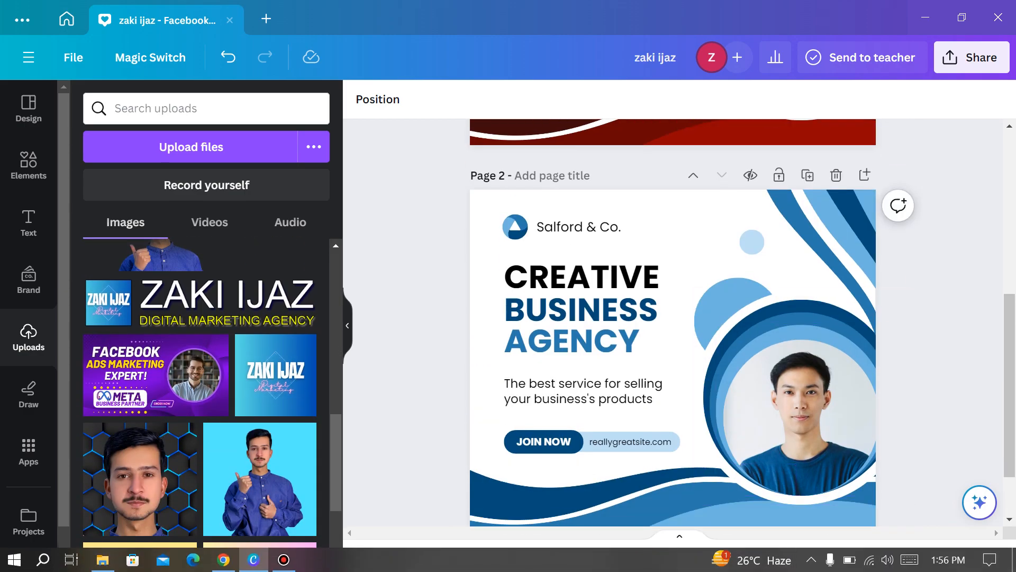
click(223, 560)
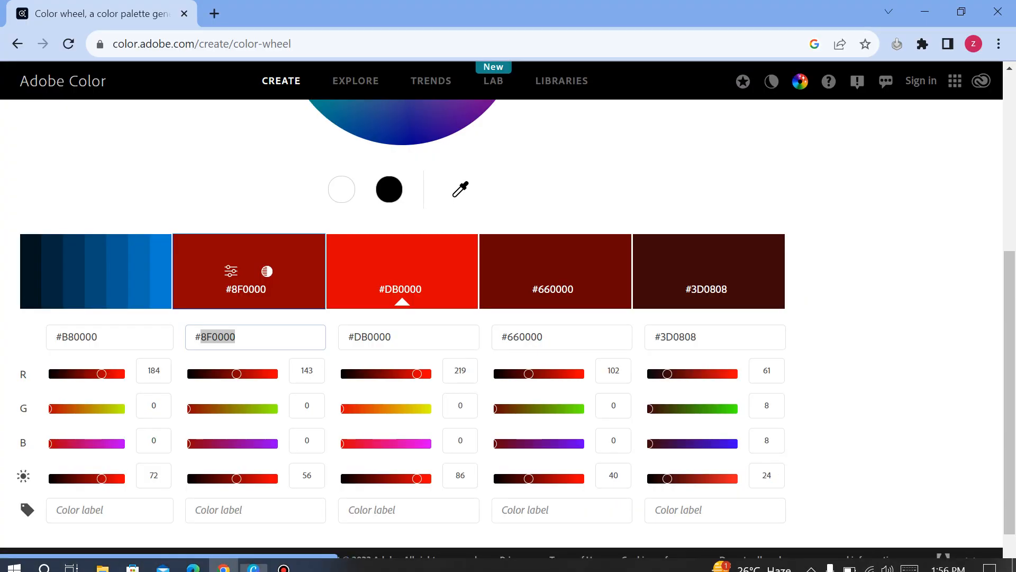
Open Pinterest through a Google search for 'pinterest', close the Adobe Color tab, and return to Canva
key(ctrl+t)
text(pin)
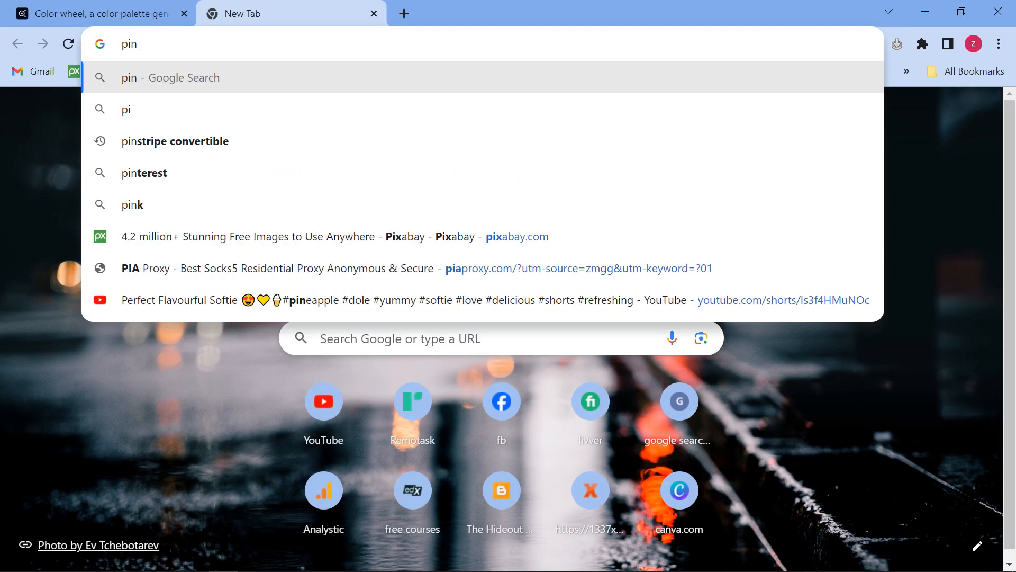
key(Down)
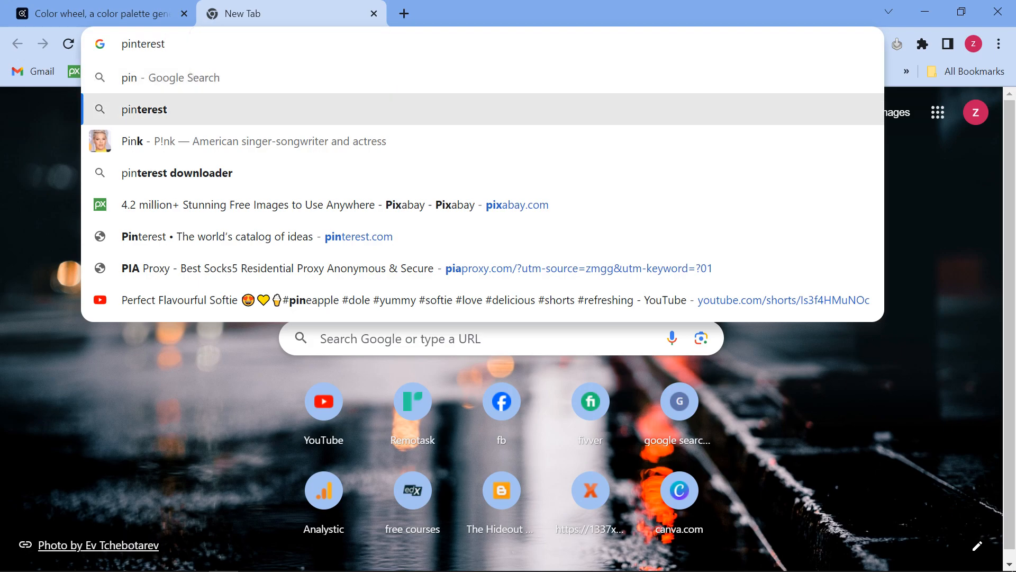
key(Return)
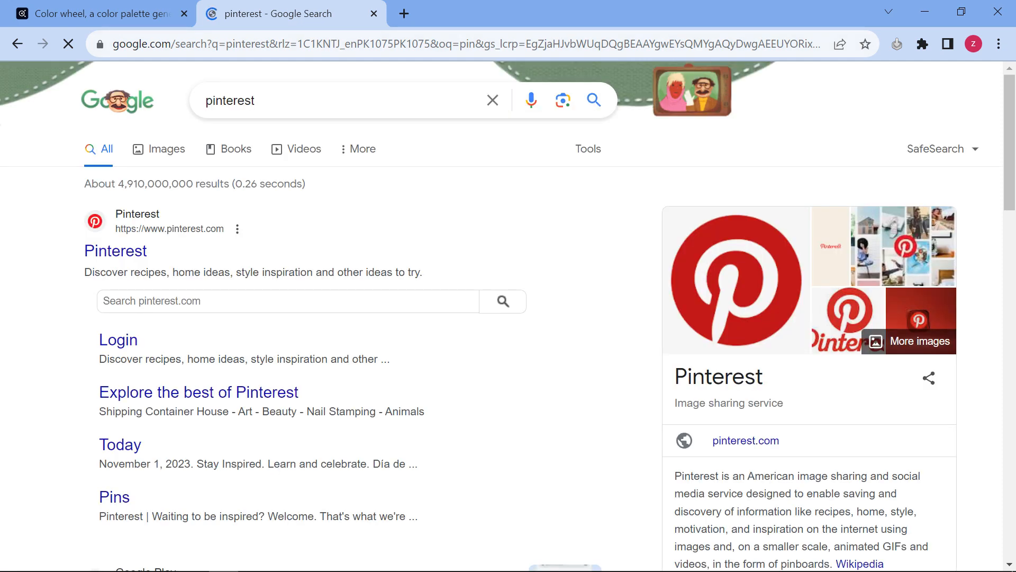
click(115, 251)
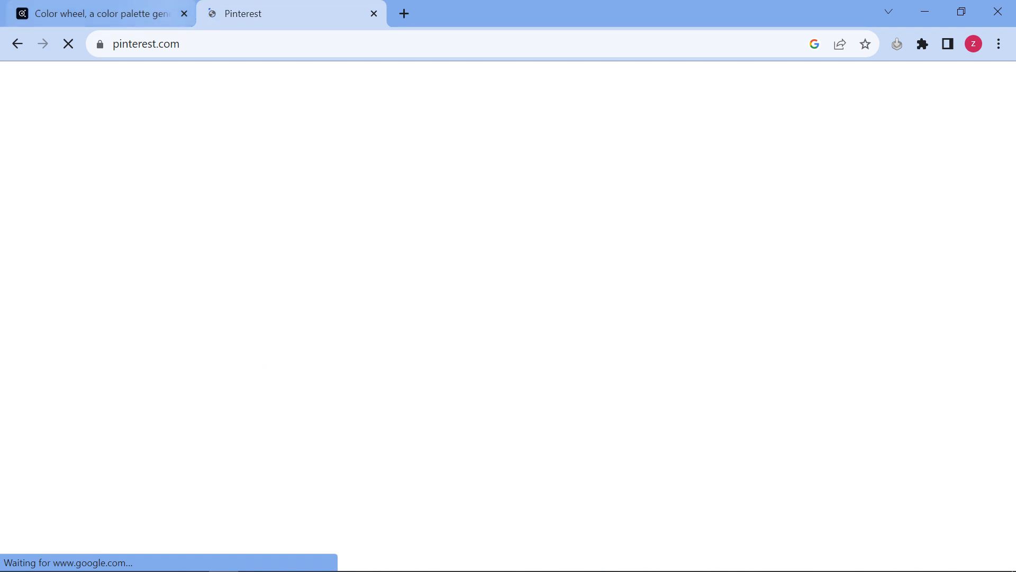
click(185, 13)
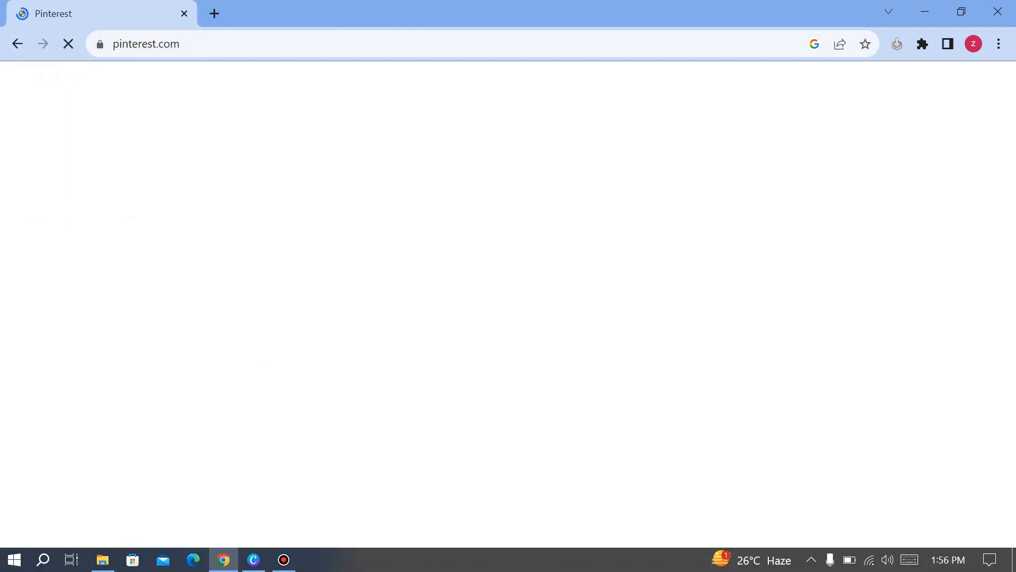
click(253, 559)
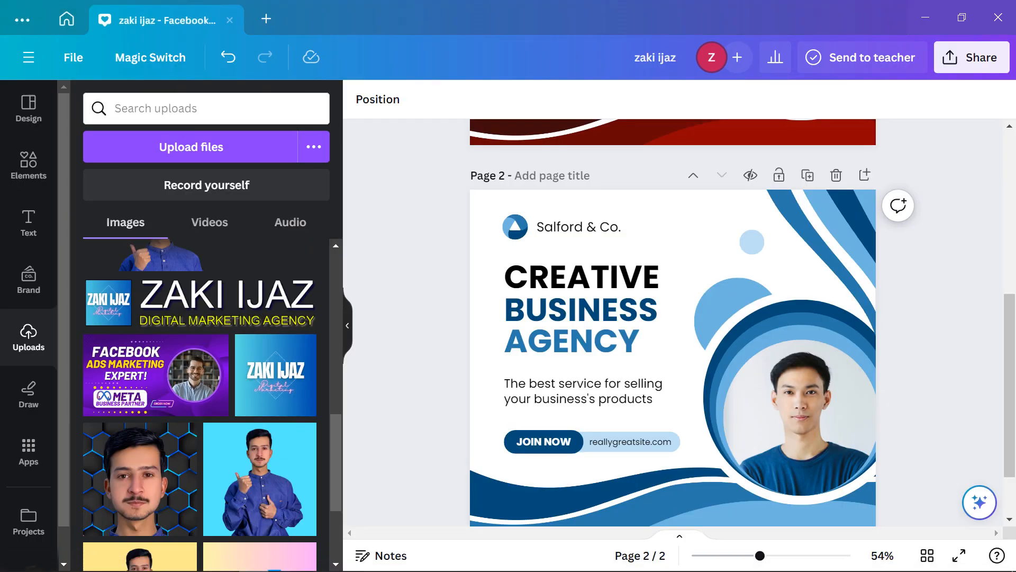
Download only page 1 as a PNG at the 3.125× maximum size
scroll(673, 323, up, 5)
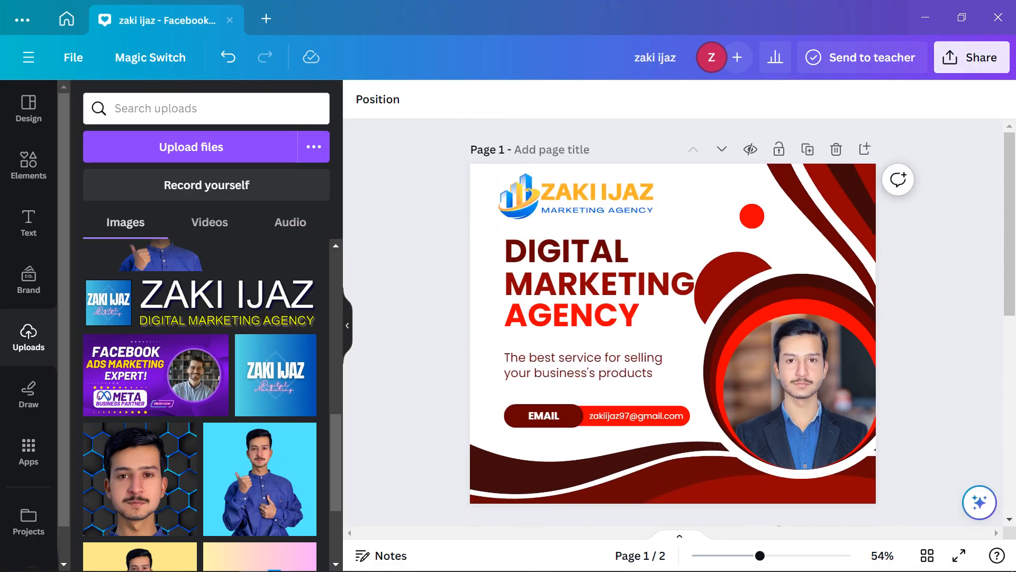
click(972, 57)
scroll(838, 369, down, 2)
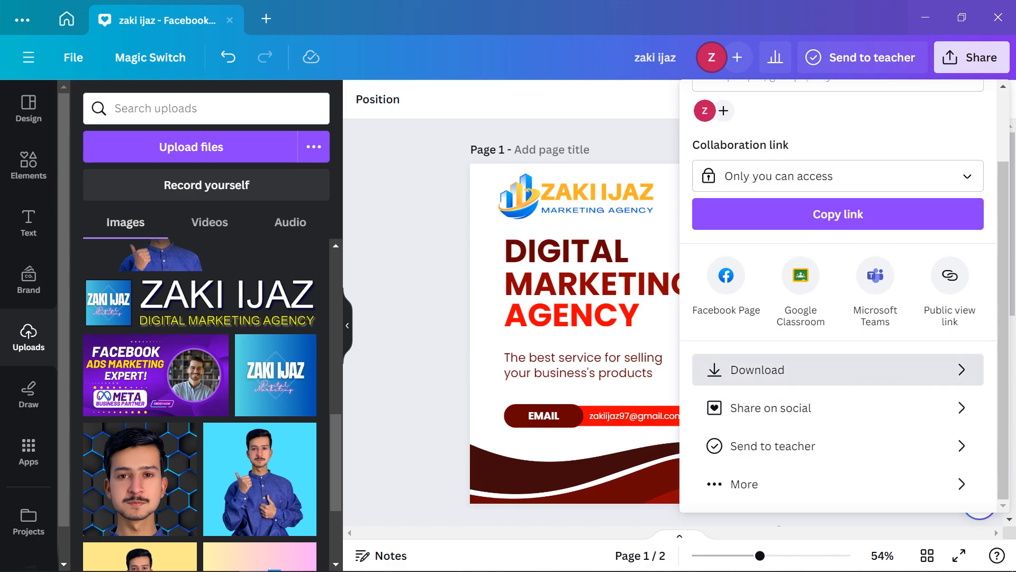
click(838, 370)
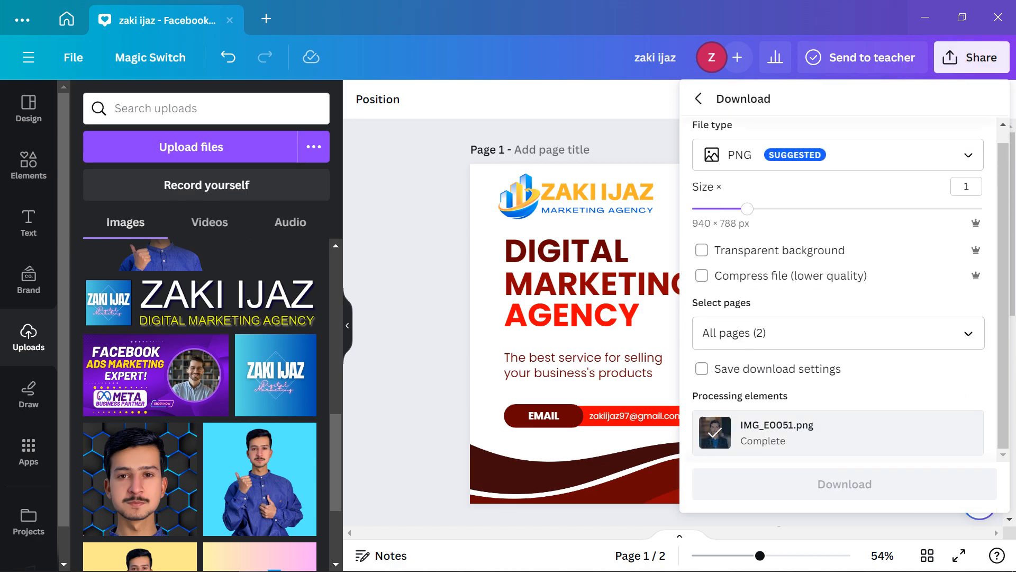
click(817, 346)
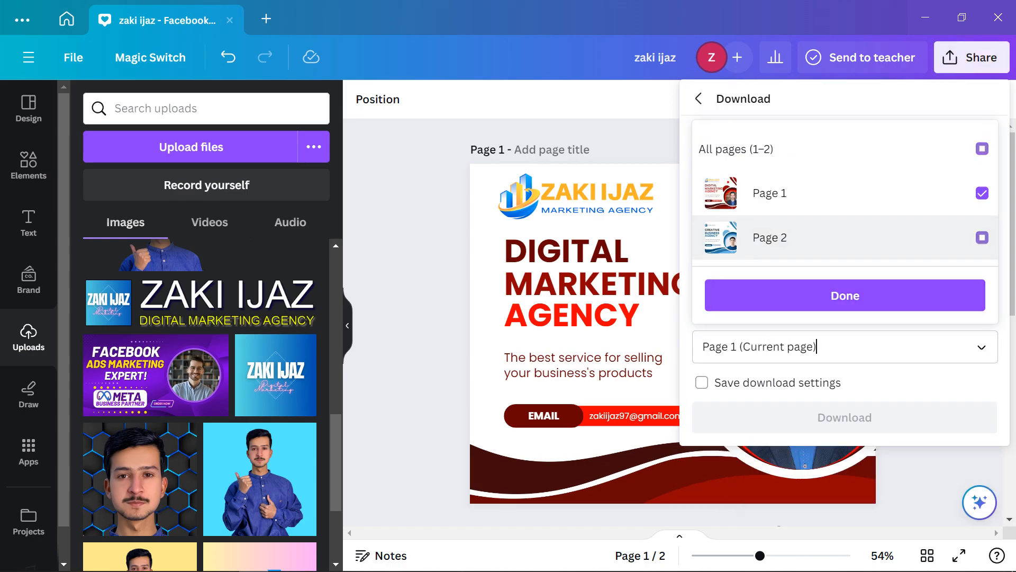
click(845, 295)
drag(749, 223, 996, 222)
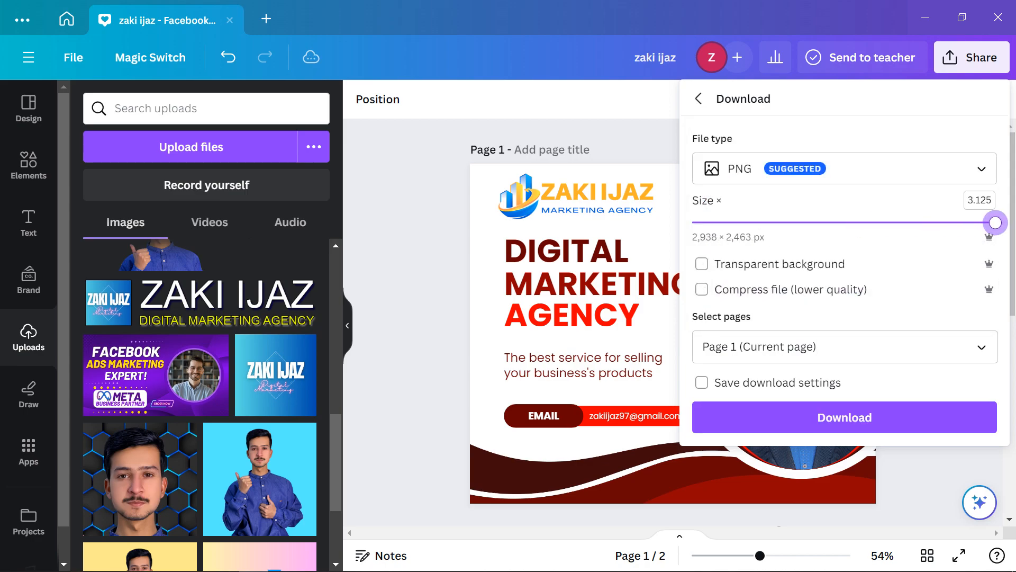
click(844, 417)
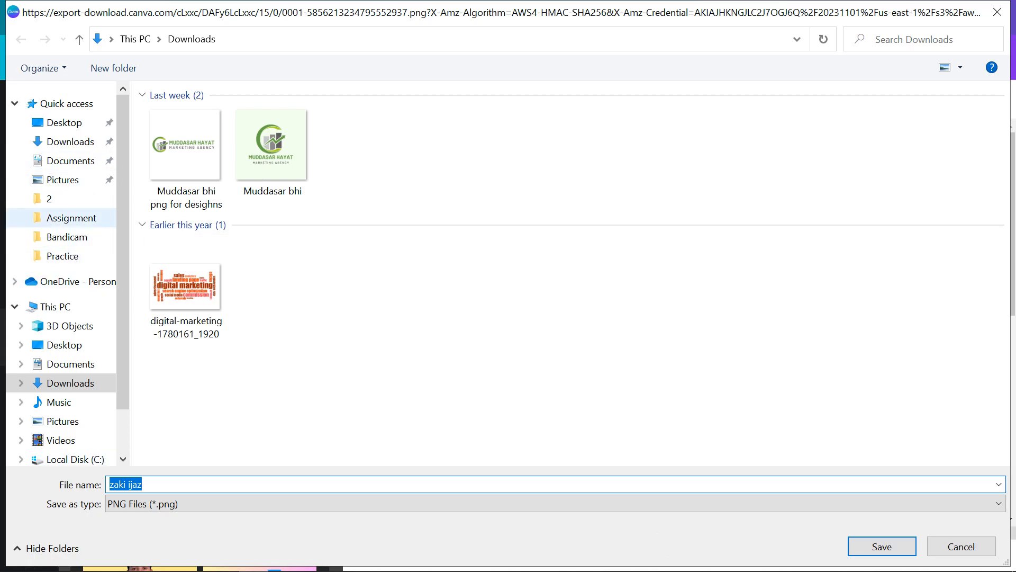
Save the PNG in D:\Personal\Practice\Assignment\2, named with the designer's name plus 'post for fb'
scroll(64, 339, down, 2)
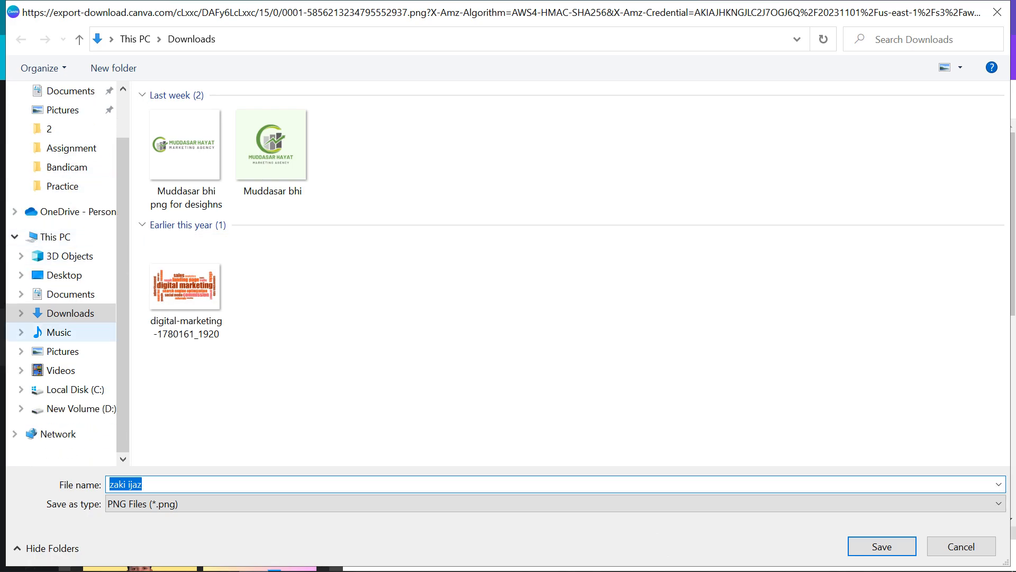
scroll(64, 345, up, 2)
click(62, 256)
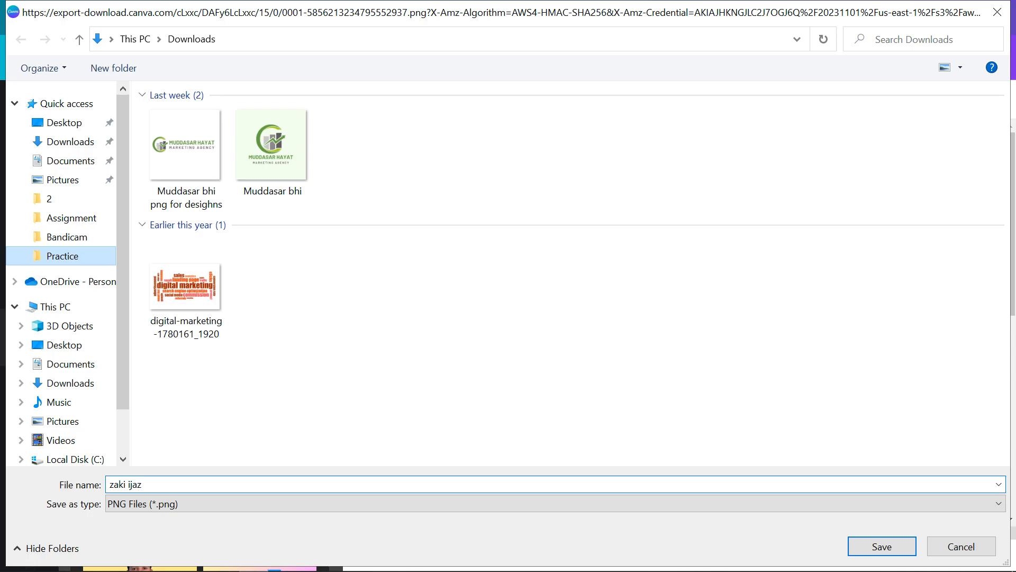
double_click(186, 133)
double_click(185, 132)
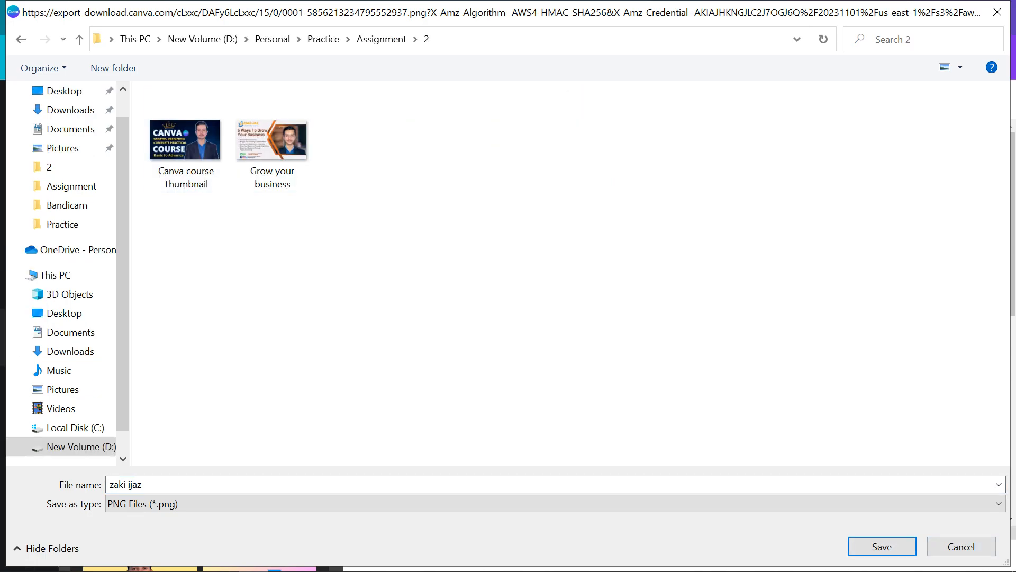
click(126, 484)
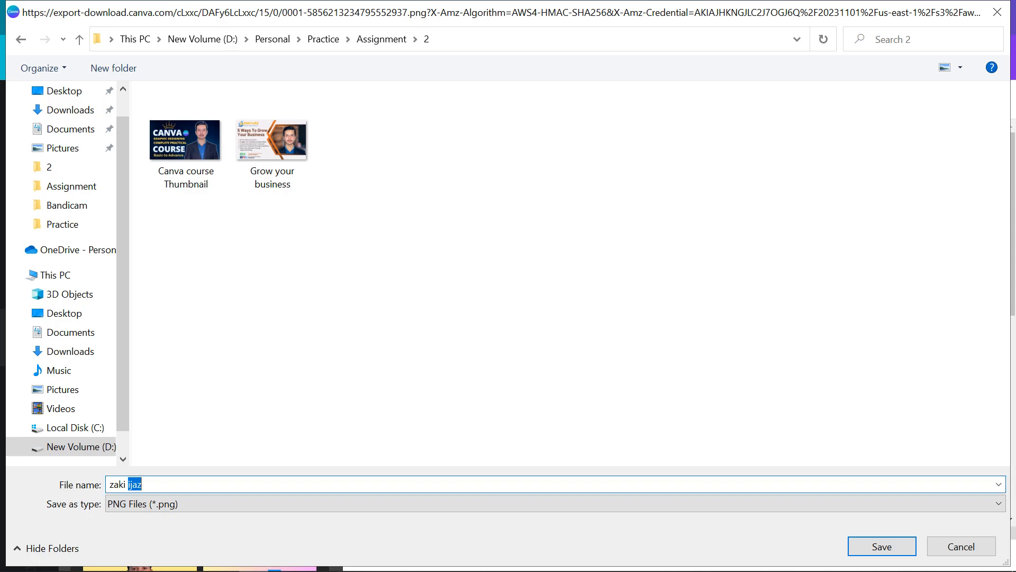
text( post for fb)
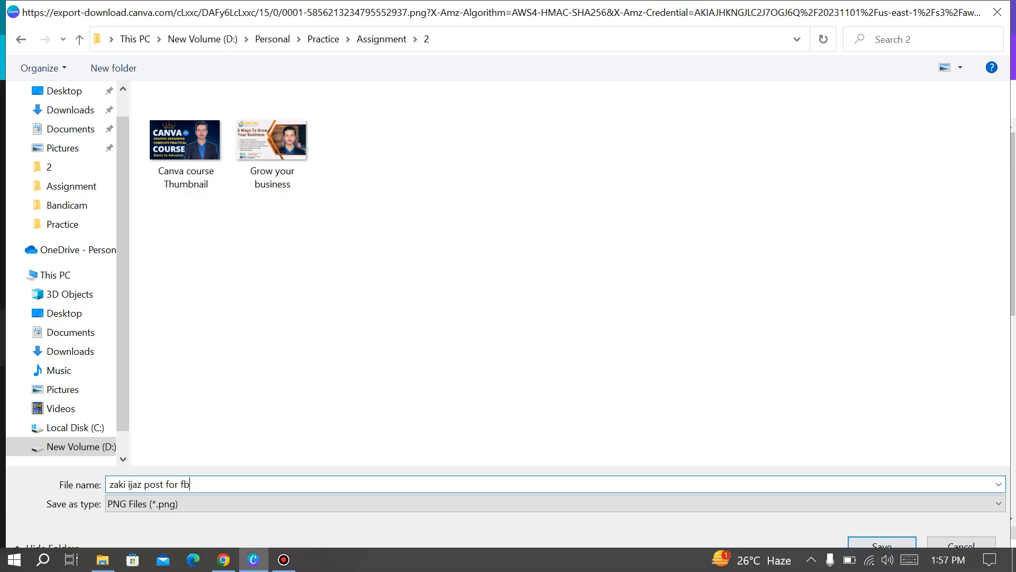
click(882, 546)
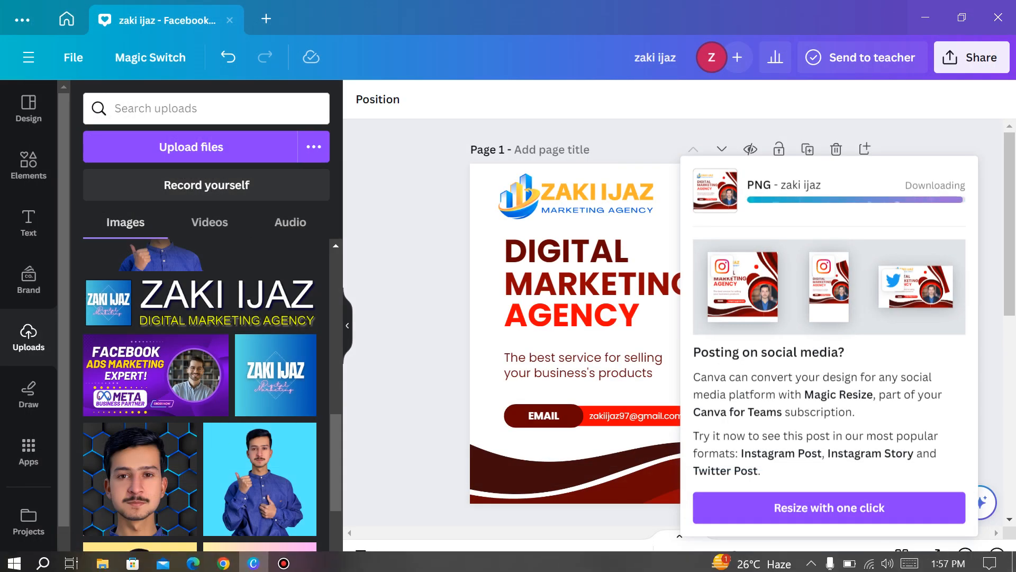
Open the saved post PNG from Assignment\2 to verify it, then return to Canva
click(103, 561)
double_click(180, 120)
double_click(180, 120)
double_click(355, 125)
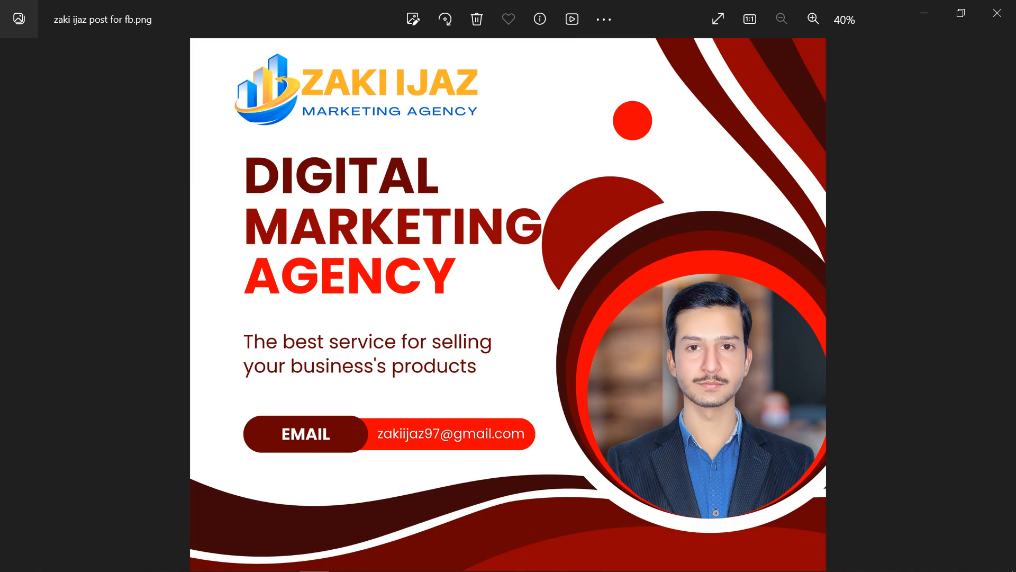
click(997, 11)
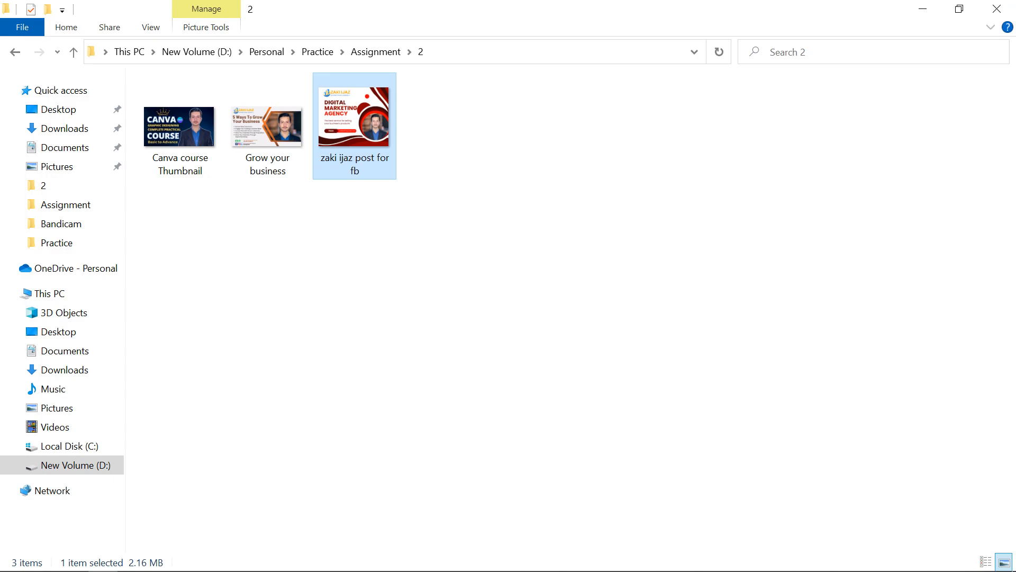
click(254, 560)
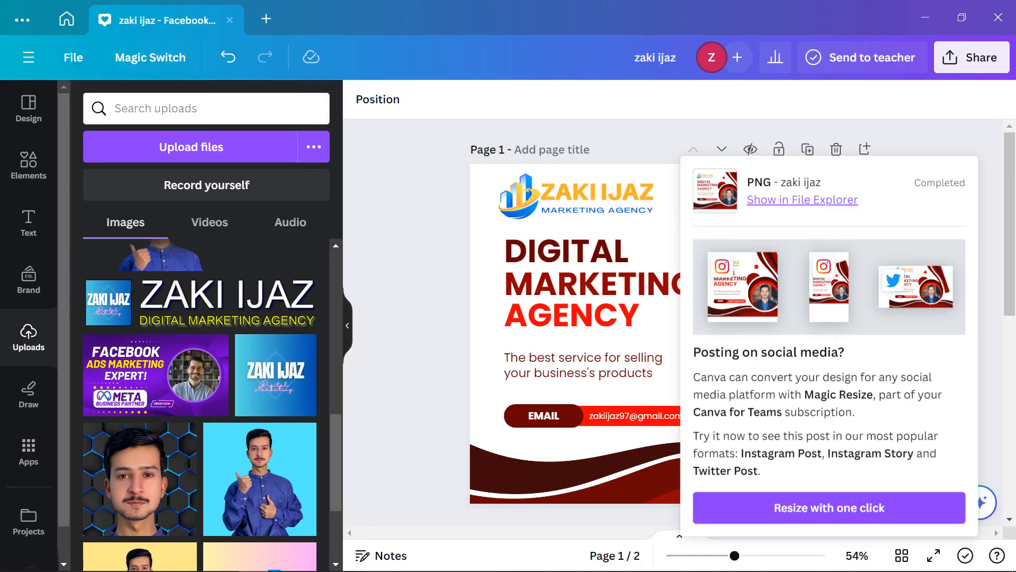
Close the design tab and template preview, go back to Canva home, then switch to Pinterest in Chrome
click(67, 19)
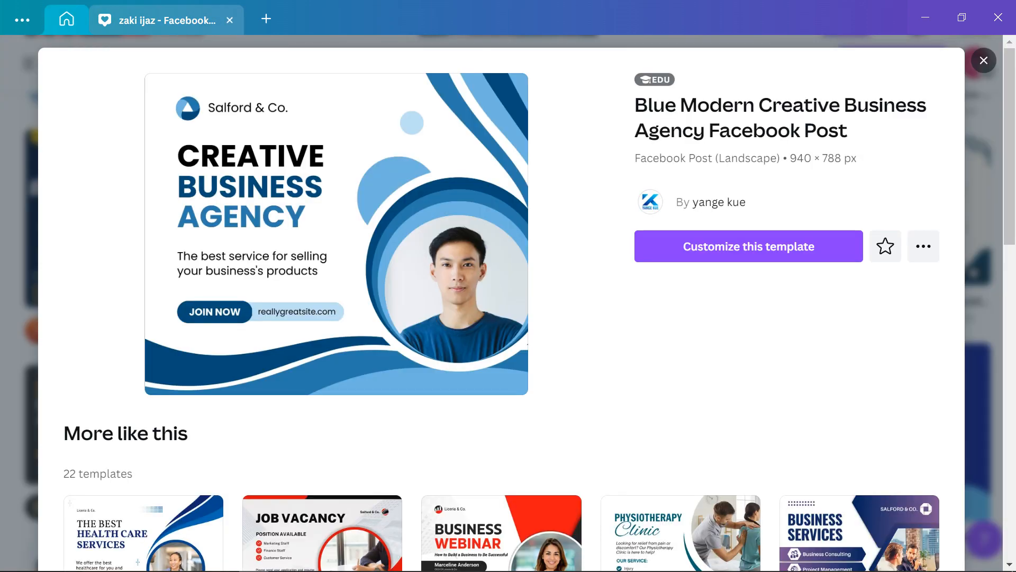
click(229, 20)
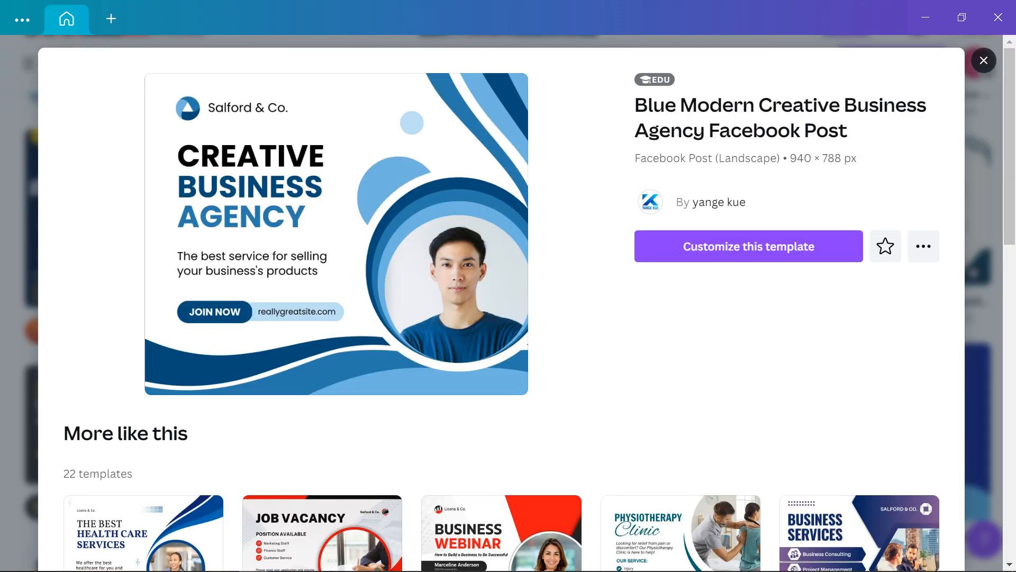
click(984, 60)
scroll(509, 349, up, 7)
key(alt+Left)
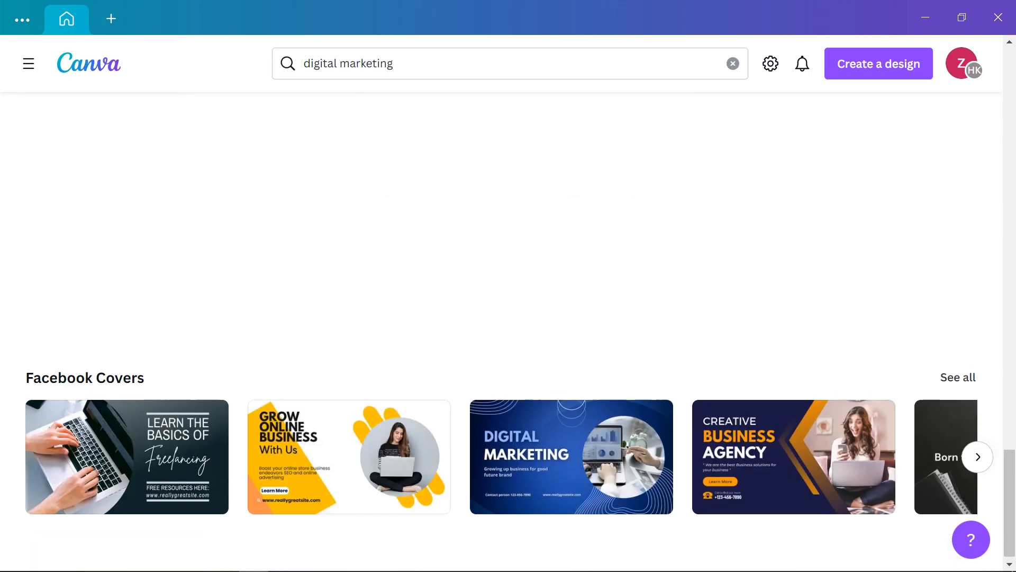
scroll(508, 329, up, 20)
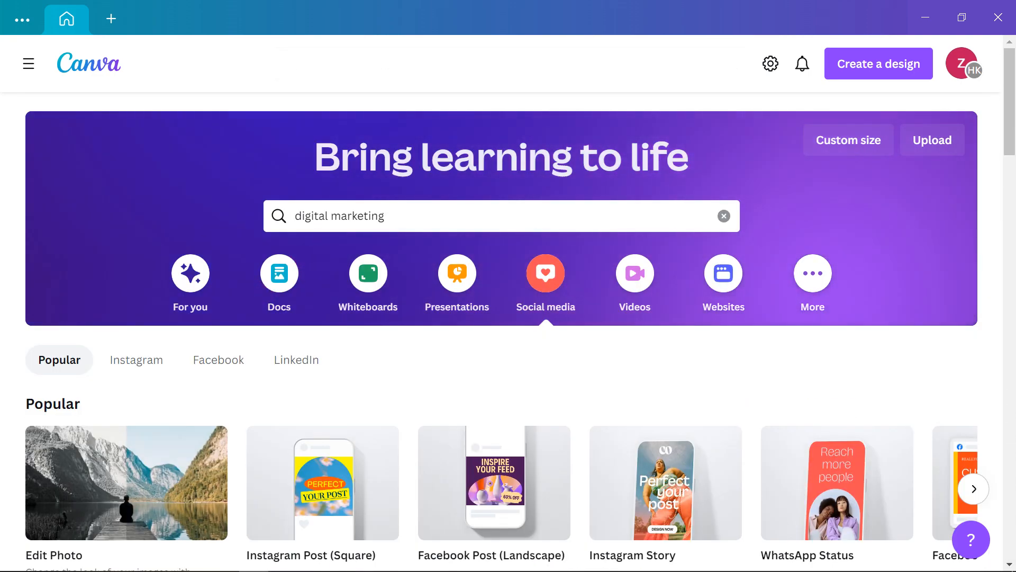
click(224, 560)
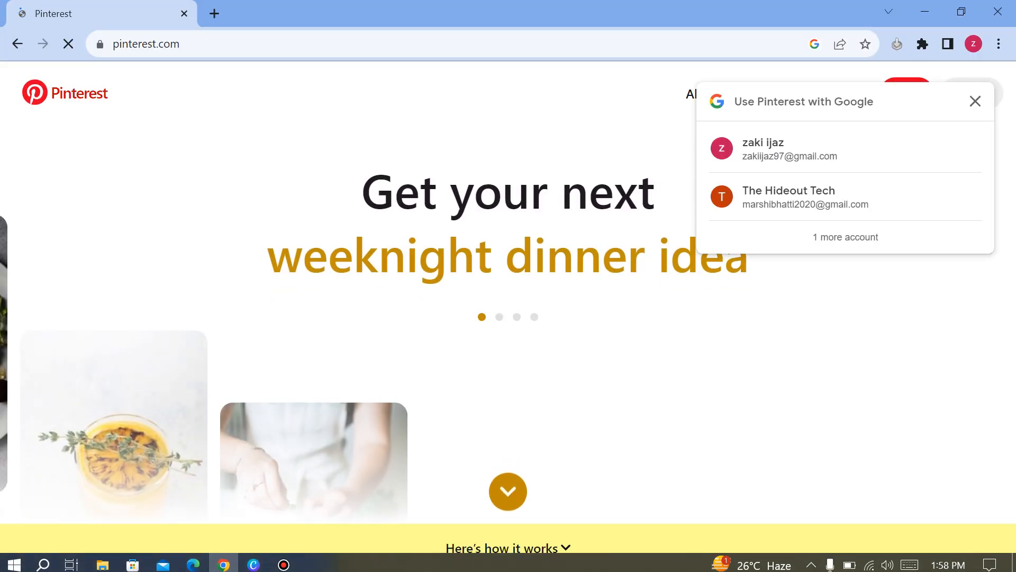
Dismiss the Google sign-in prompt and browse Pinterest's landing page and About page
click(976, 101)
scroll(953, 138, down, 2)
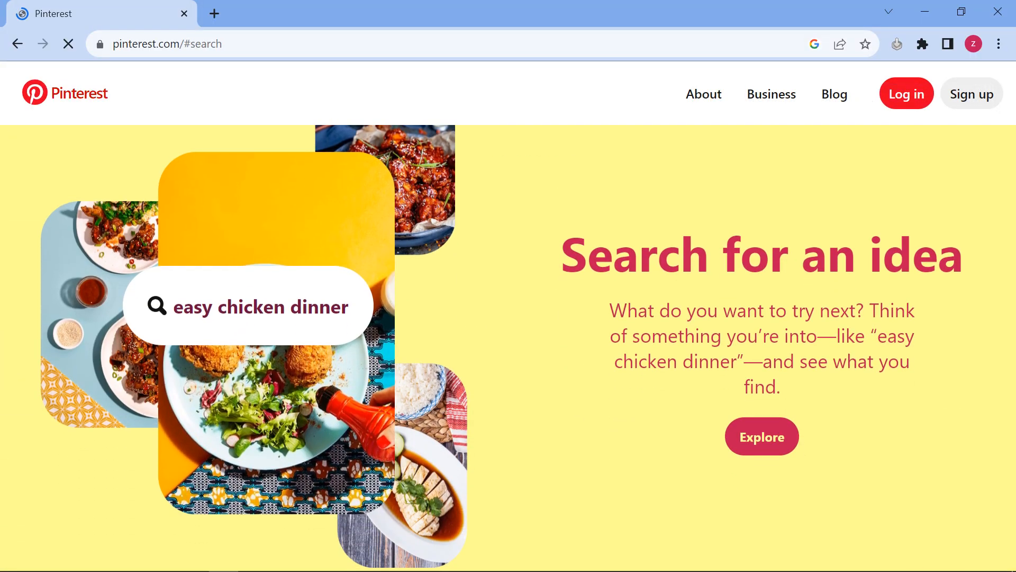
scroll(508, 328, up, 2)
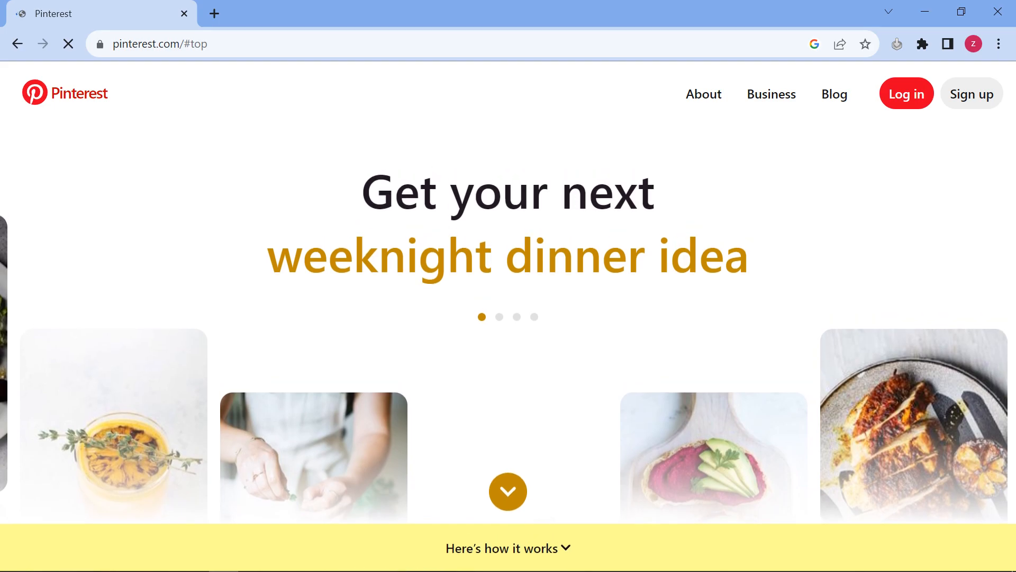
scroll(508, 328, down, 2)
scroll(508, 328, up, 2)
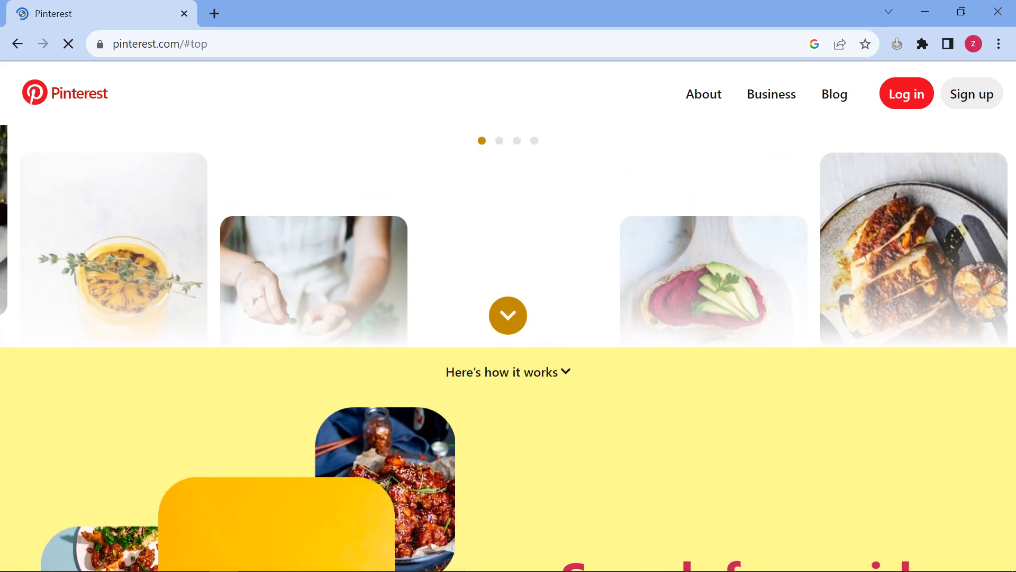
scroll(508, 328, down, 2)
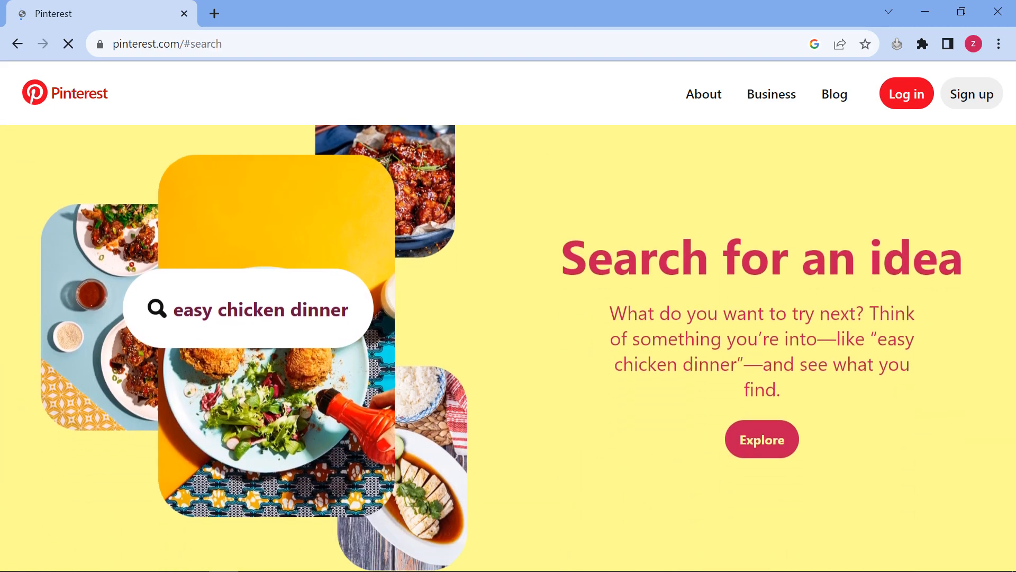
click(704, 94)
click(106, 14)
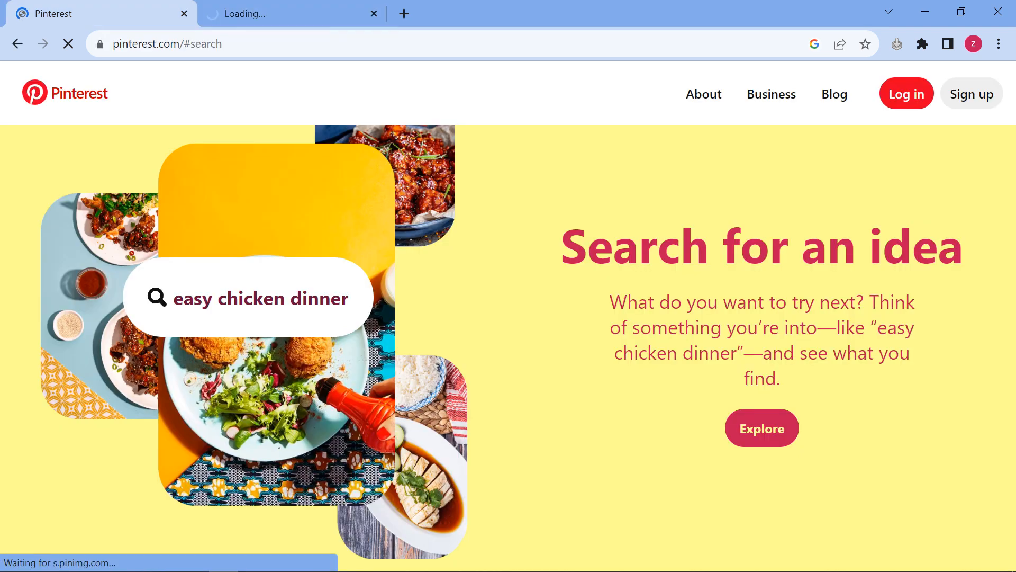
click(373, 14)
scroll(508, 328, down, 2)
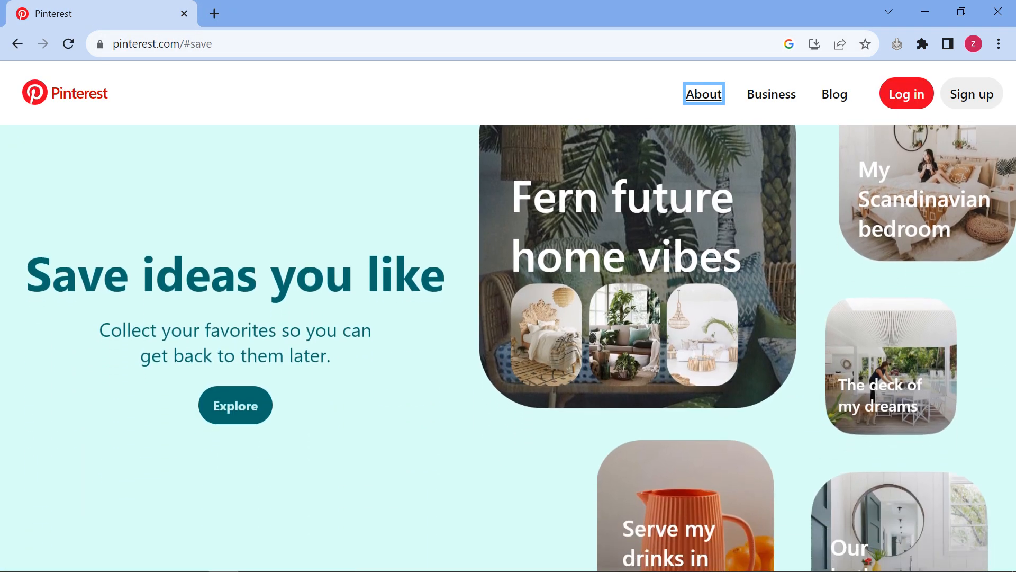
scroll(508, 329, down, 2)
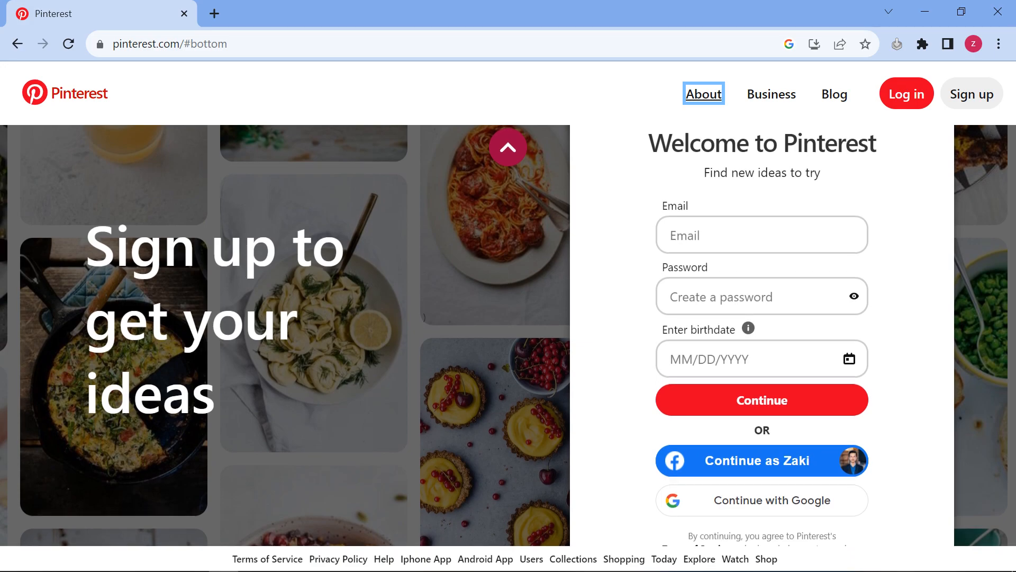
Log in to Pinterest with Continue with Google, choosing a different Google account and confirming
click(907, 93)
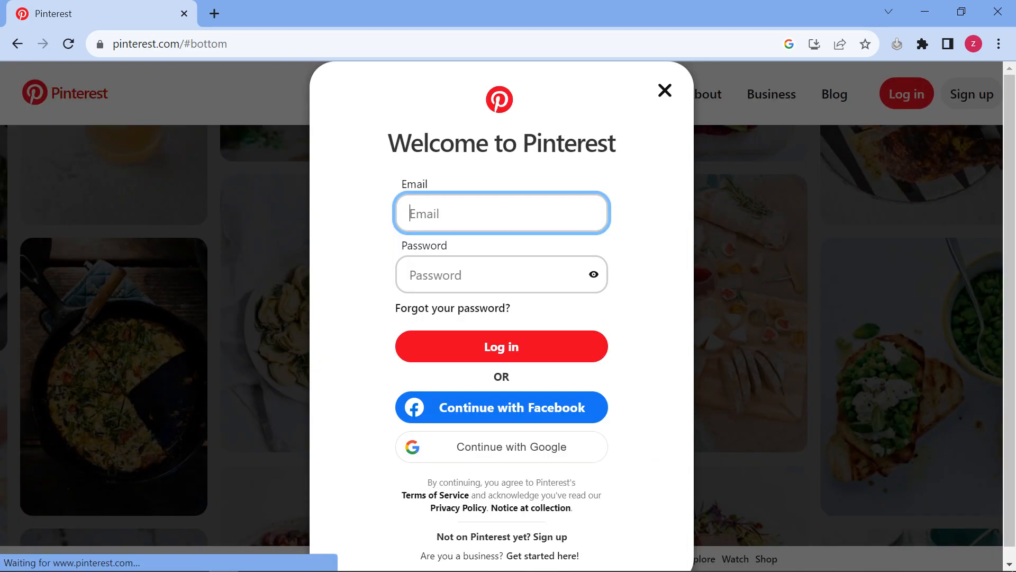
click(501, 408)
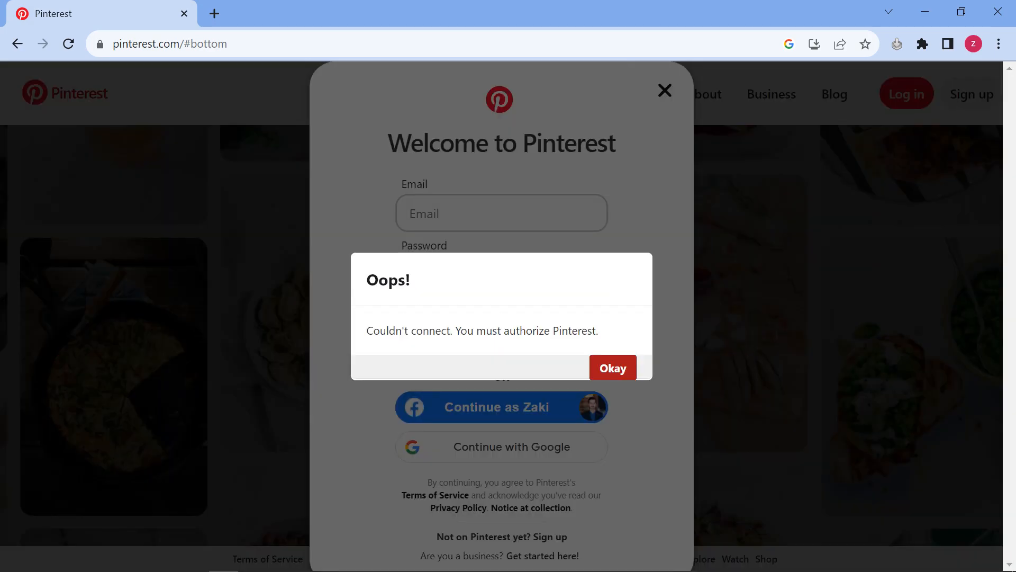
click(613, 368)
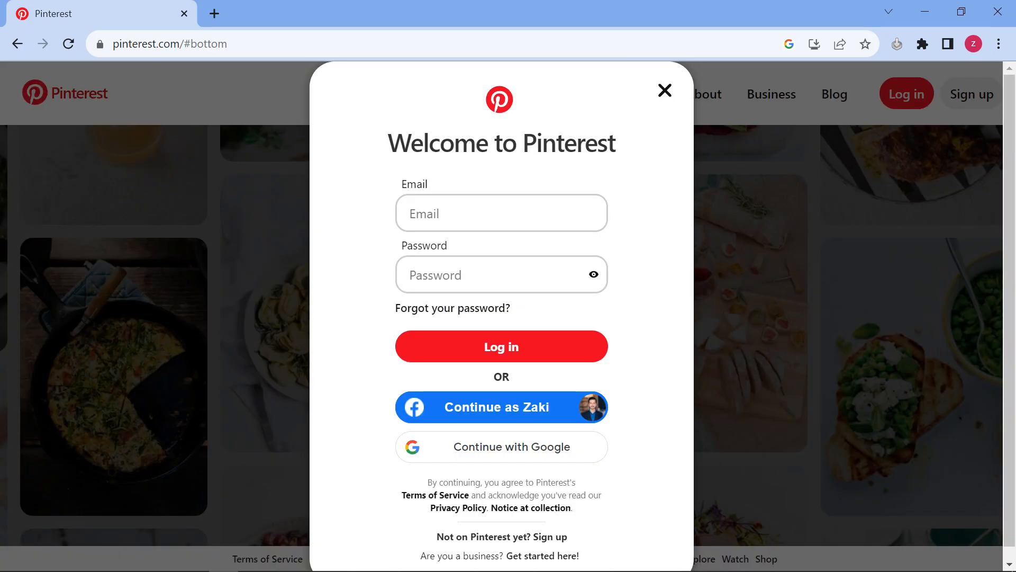
scroll(502, 439, down, 1)
click(501, 438)
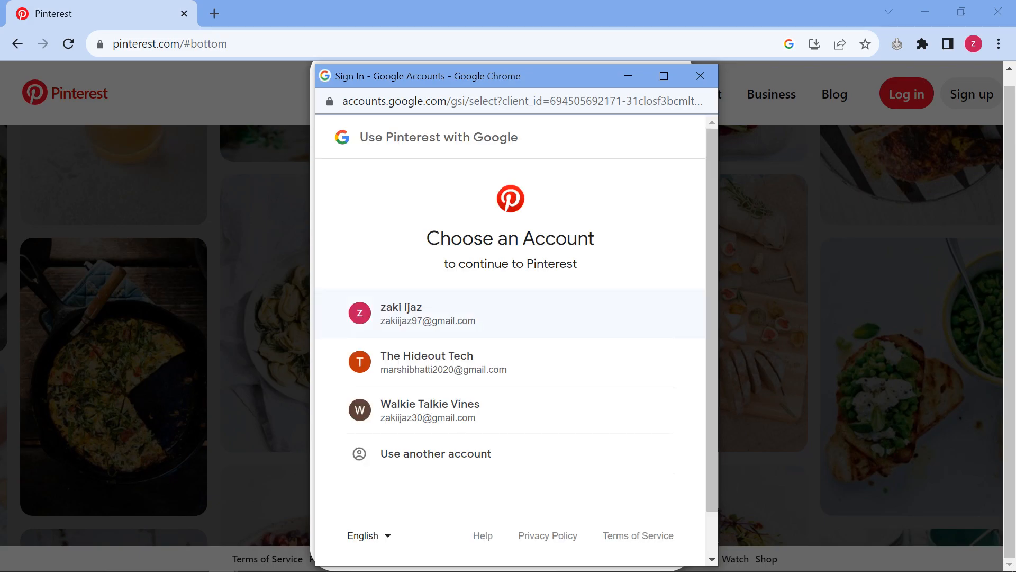
click(510, 313)
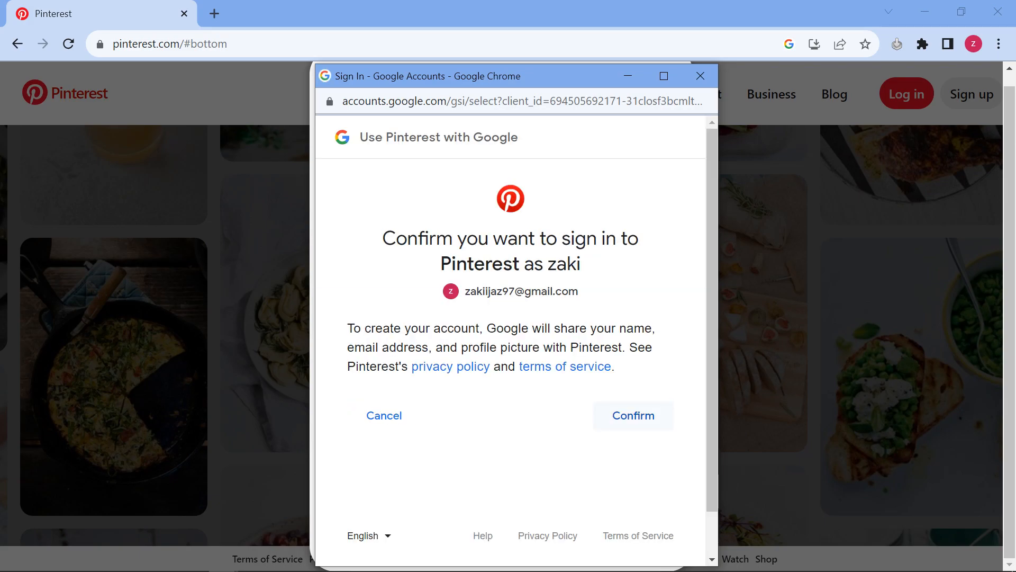
click(384, 415)
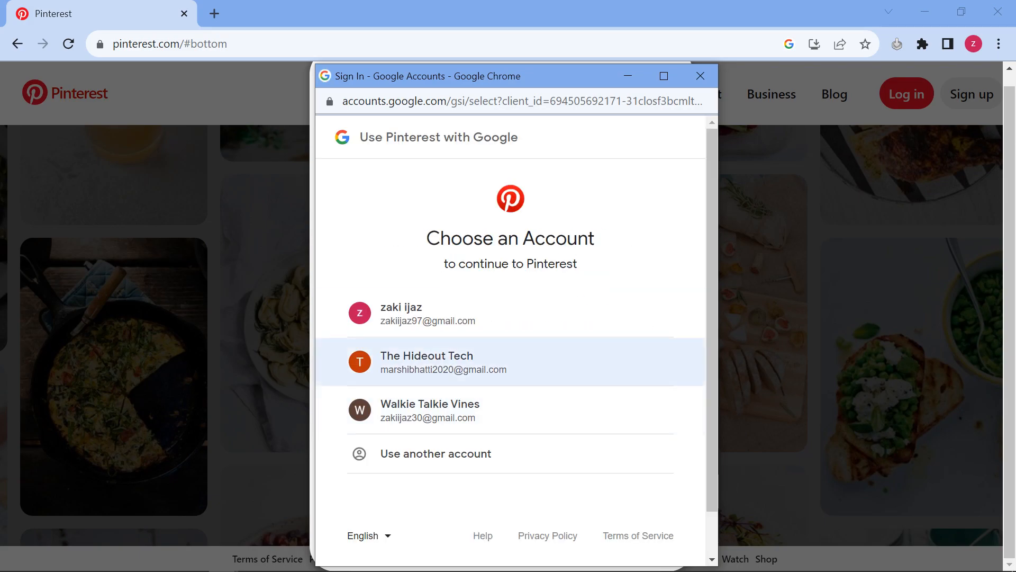
click(450, 408)
click(634, 415)
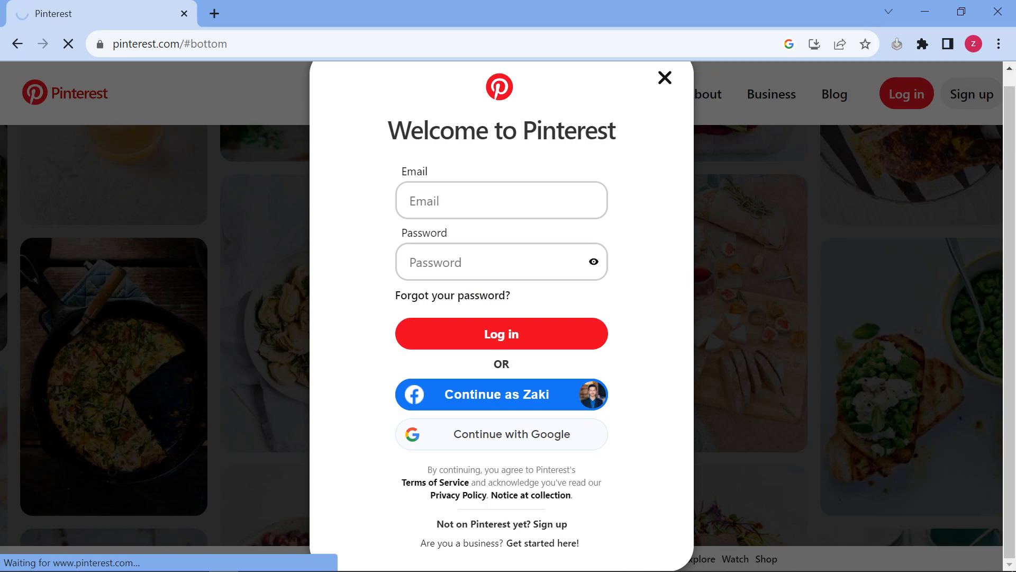
Open a new blank browser tab beside the loading Pinterest tab
click(214, 13)
click(154, 13)
click(263, 14)
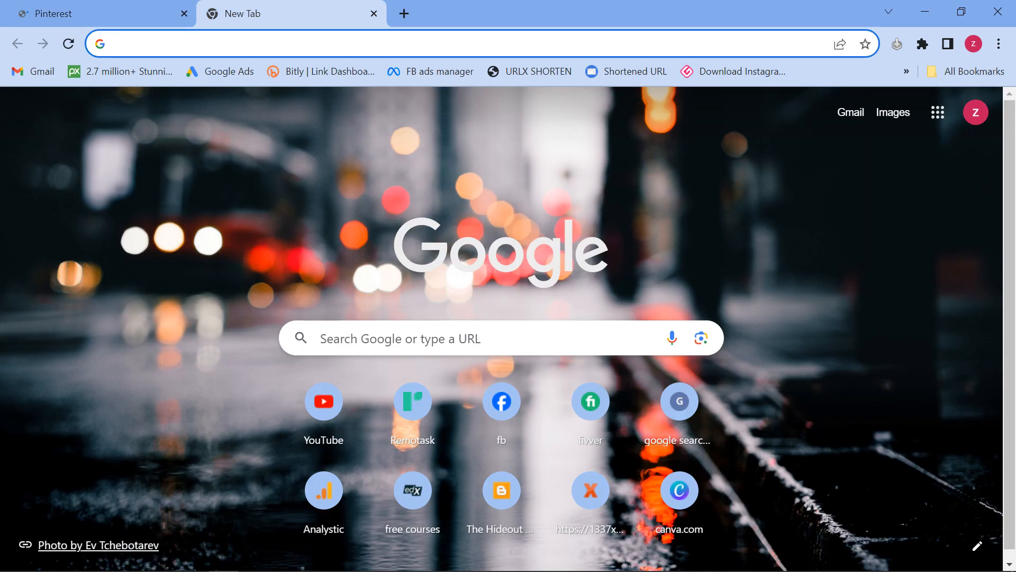
Search Google for 'fb post design', then go back to the Pinterest tab
click(424, 339)
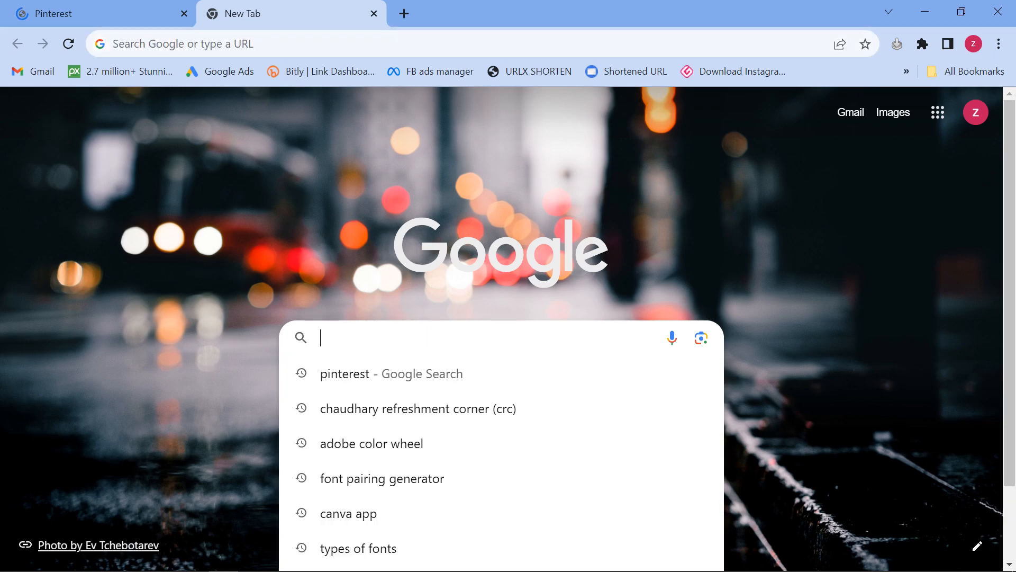
text(fb )
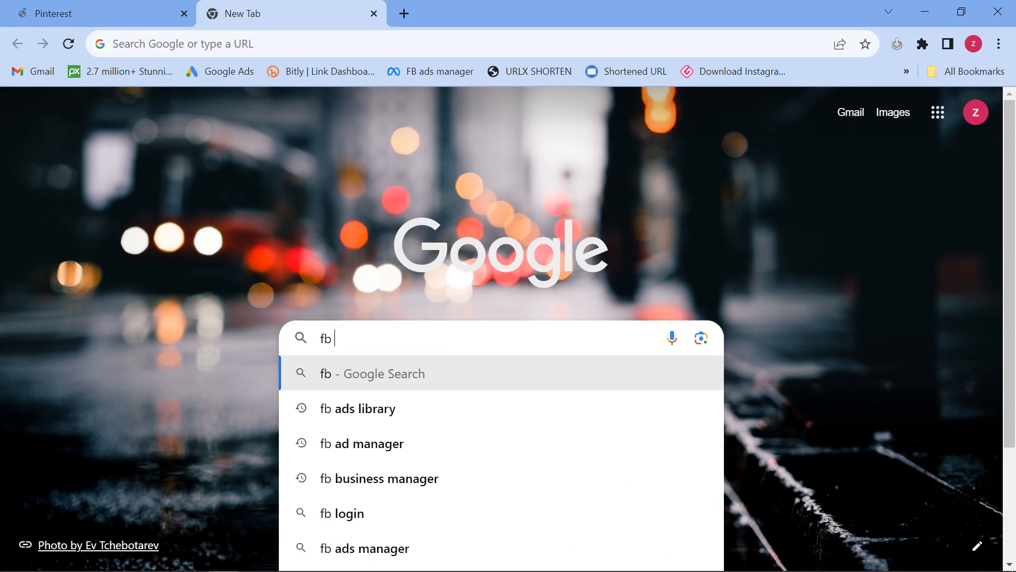
text(post desi)
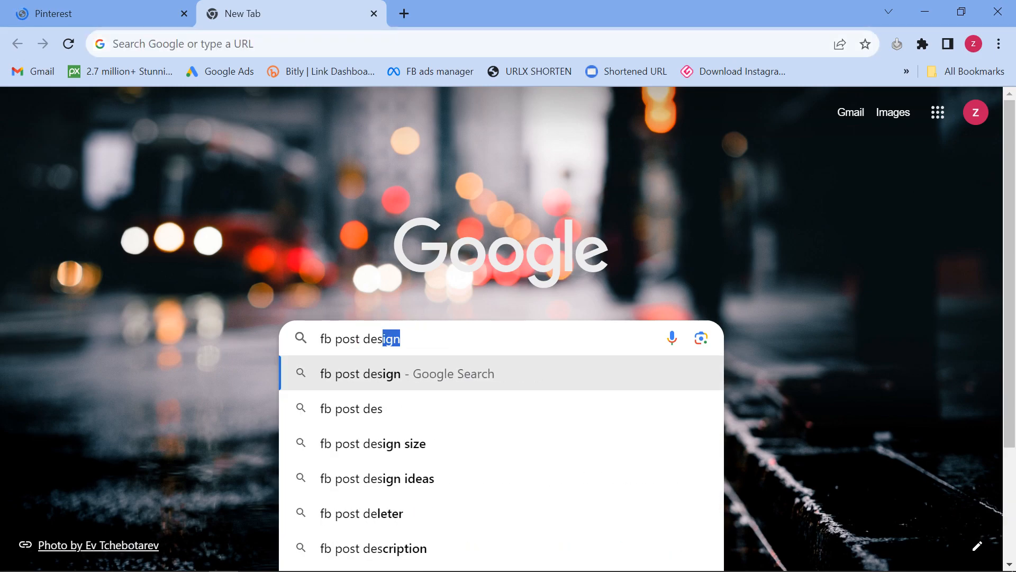
key(Return)
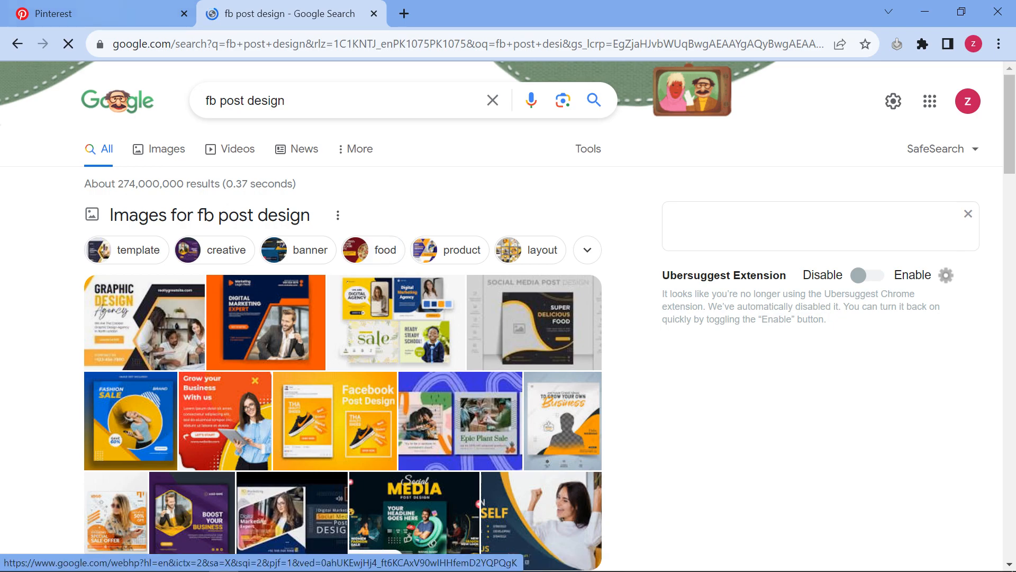
click(100, 14)
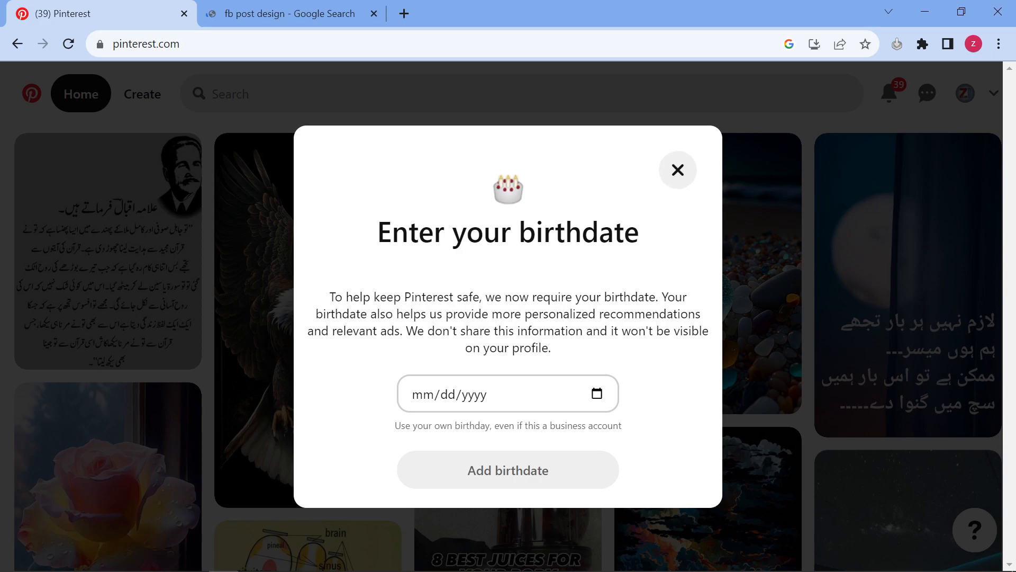
Enter and submit the birthdate Pinterest requires, then return to the 'fb post design' image results
click(423, 394)
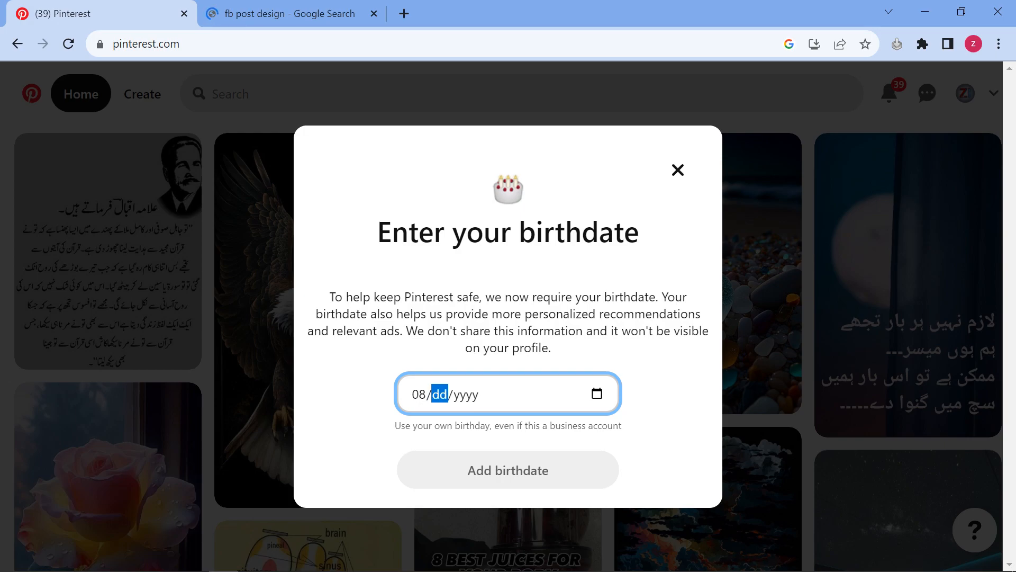
text(8/)
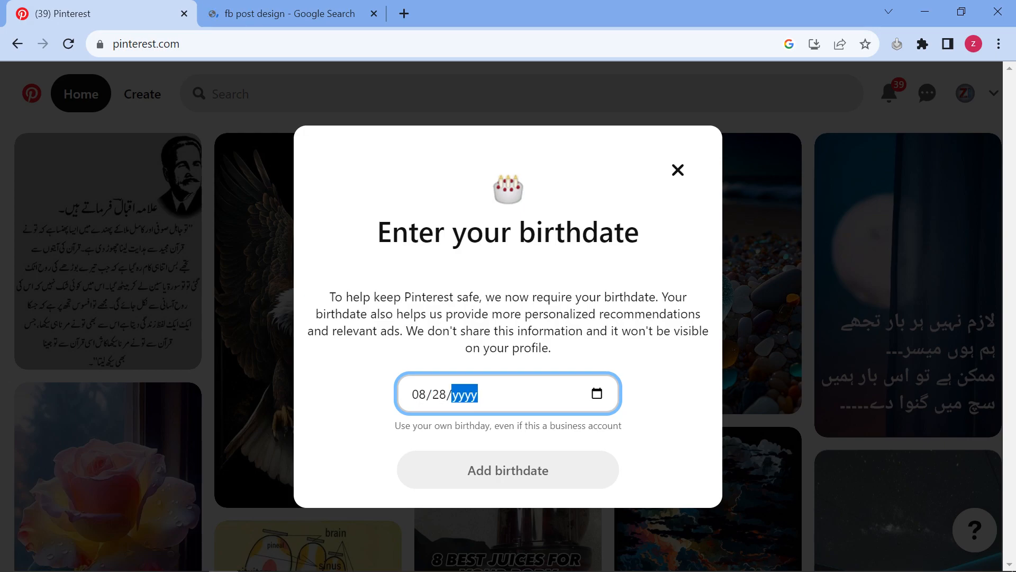
text(2000)
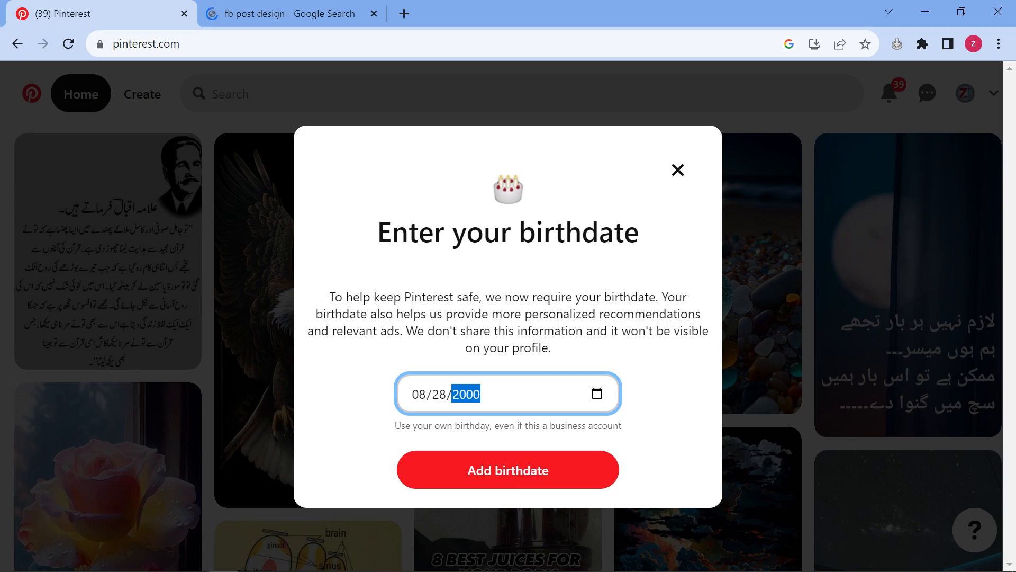
click(508, 470)
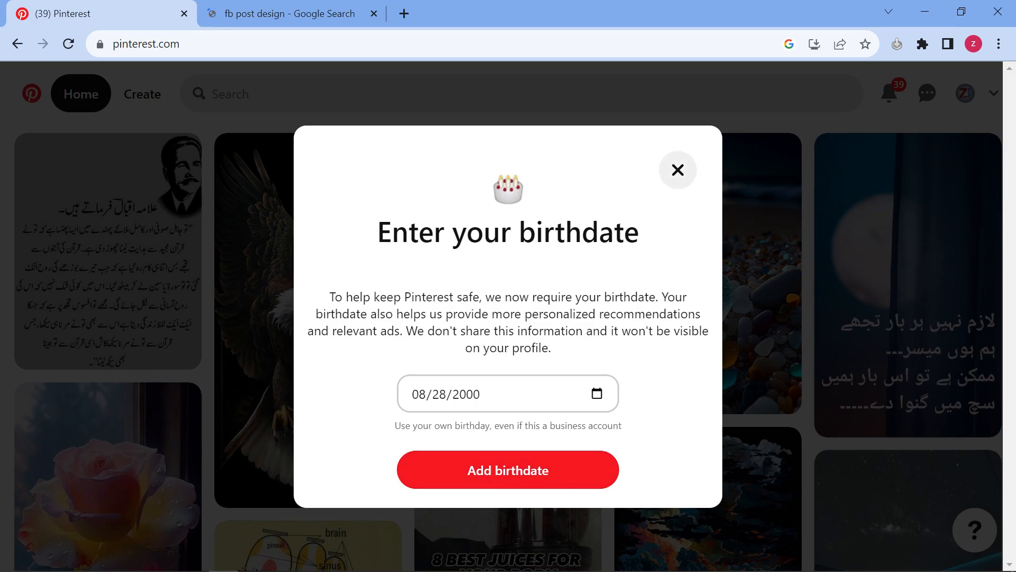
click(290, 13)
Browse the fb post design image results and preview the Canva 'Welcome to the team' result
scroll(347, 295, down, 5)
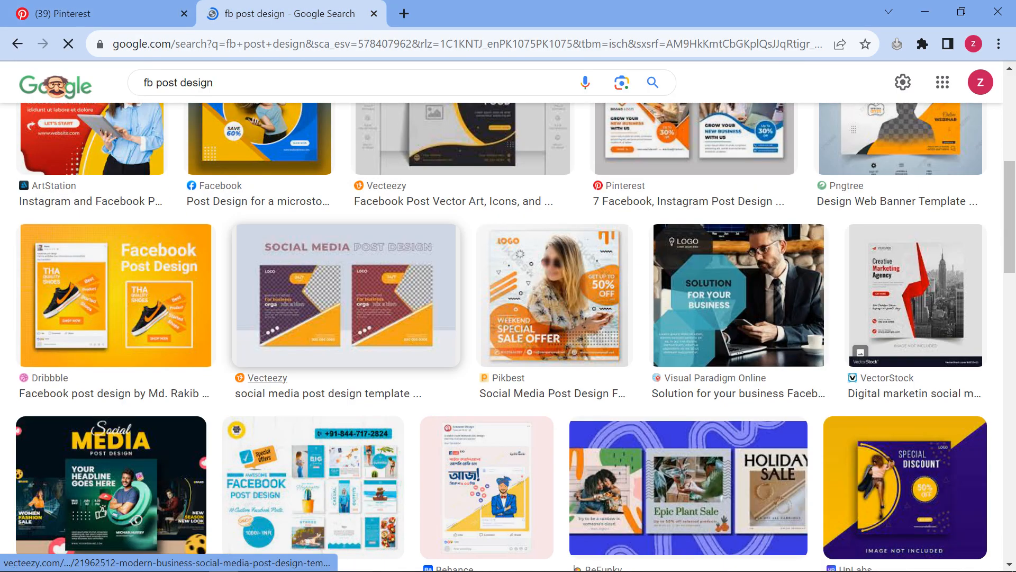
scroll(267, 378, down, 4)
scroll(268, 378, down, 4)
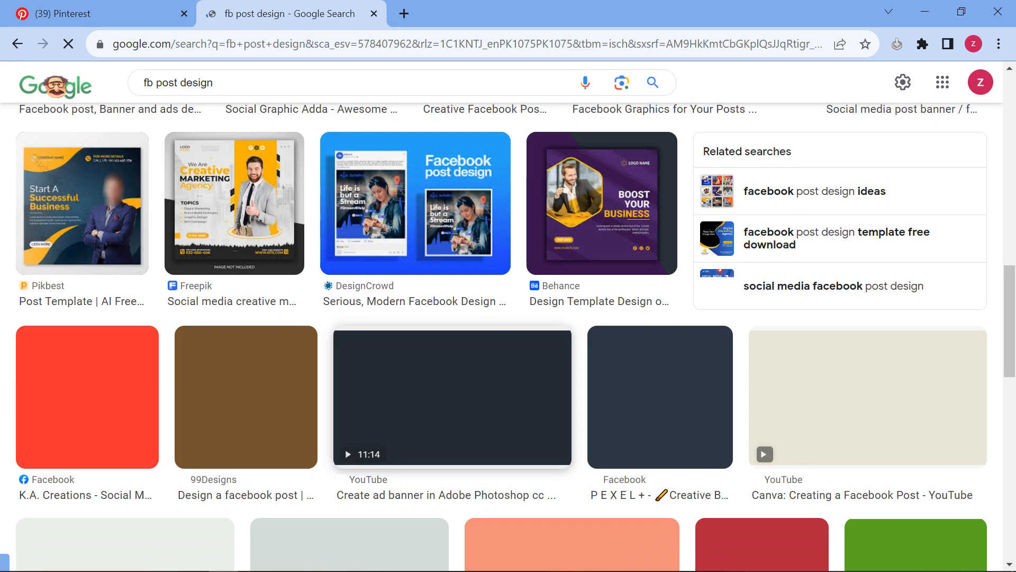
scroll(508, 317, down, 5)
scroll(508, 318, up, 6)
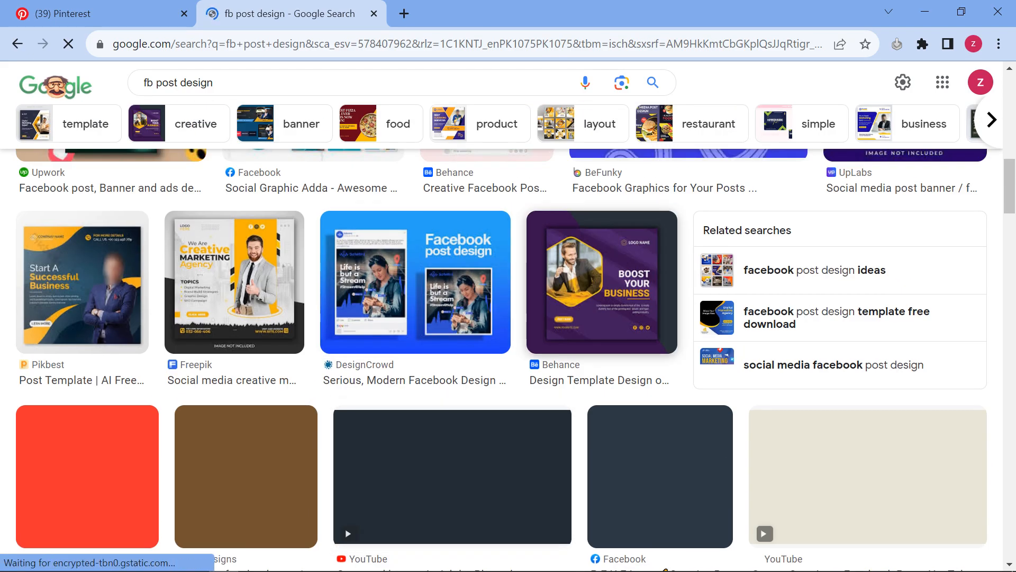
scroll(508, 318, down, 10)
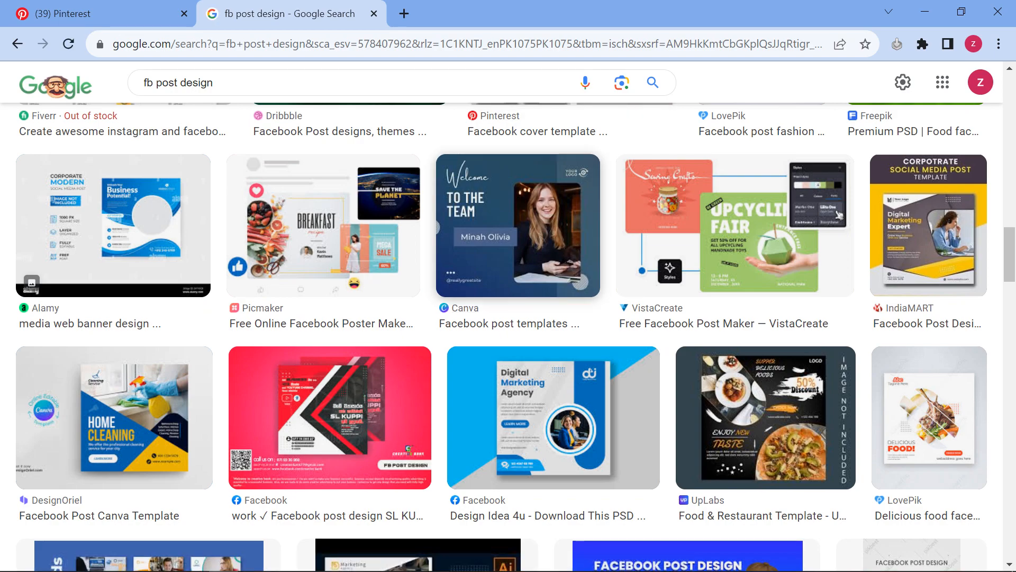
click(518, 228)
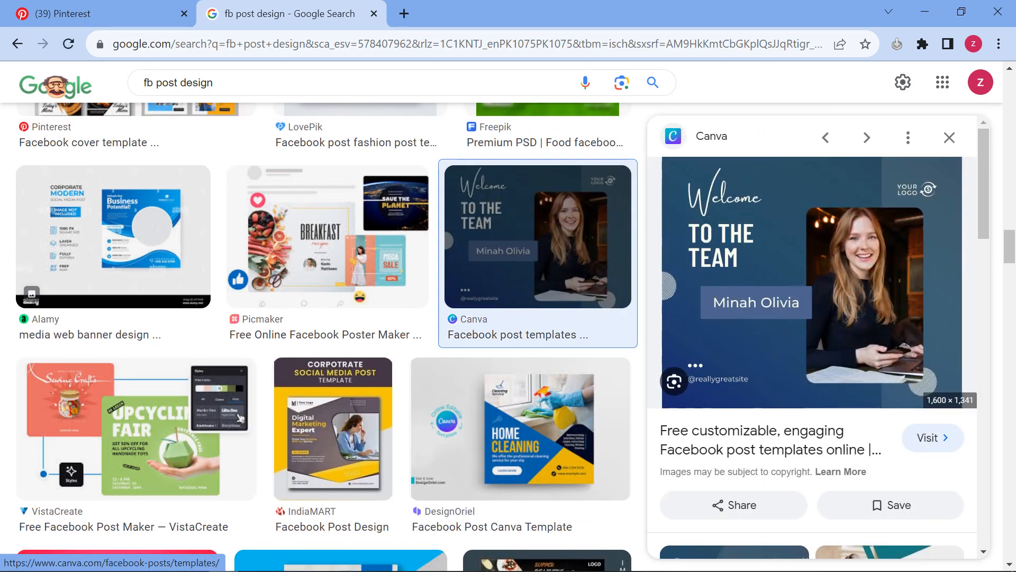
Keep browsing, then visit the Pinterest tab and reload it past the birthdate prompt
scroll(847, 339, down, 10)
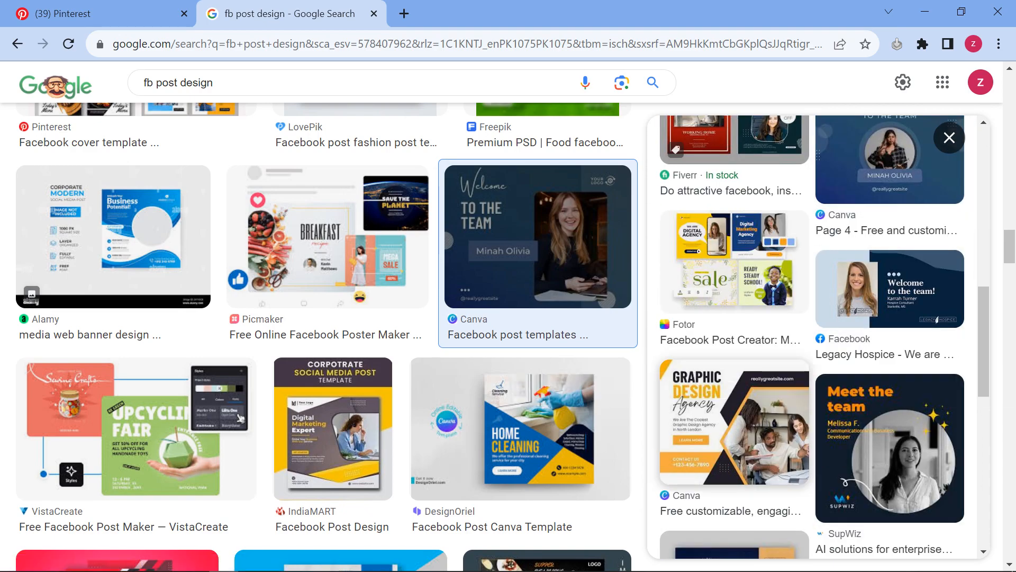
scroll(326, 337, down, 8)
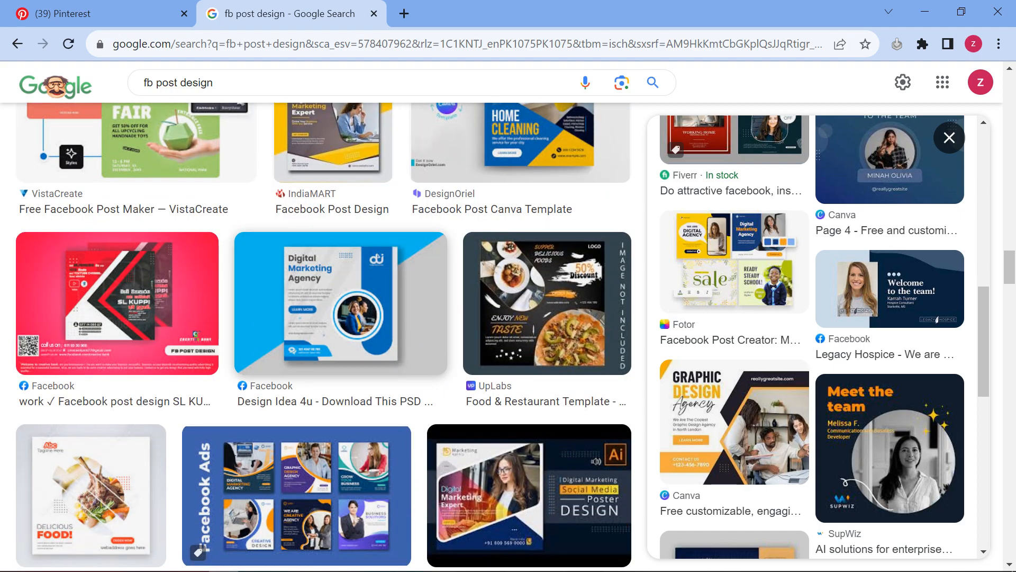
scroll(326, 337, down, 3)
scroll(326, 337, down, 3)
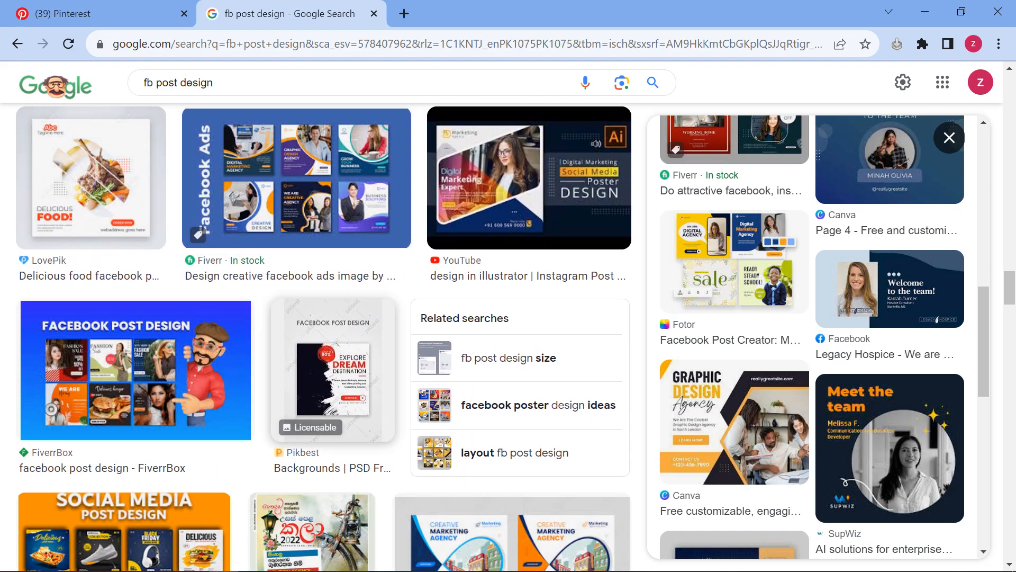
scroll(326, 336, down, 3)
scroll(324, 337, down, 7)
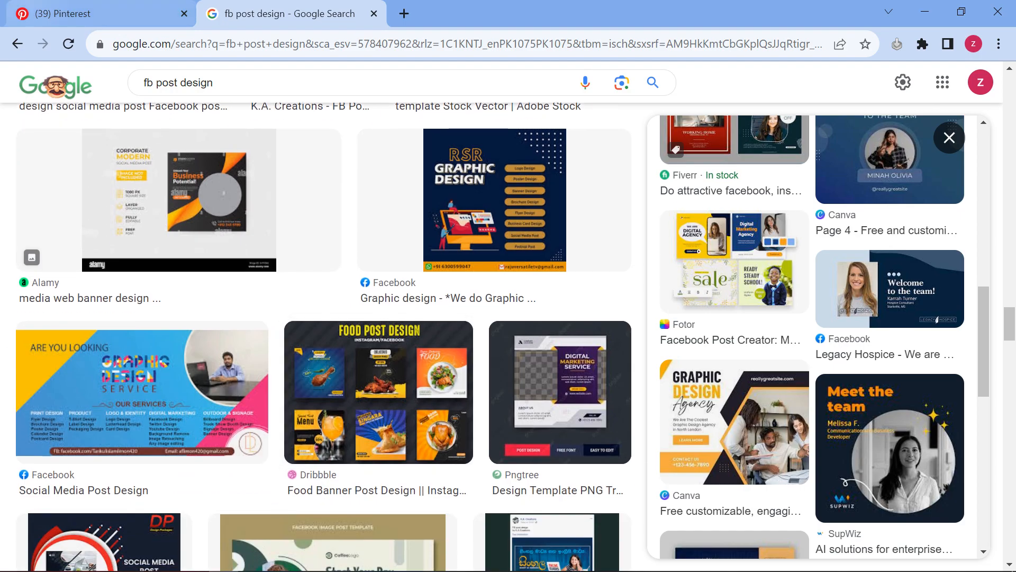
click(100, 14)
click(678, 170)
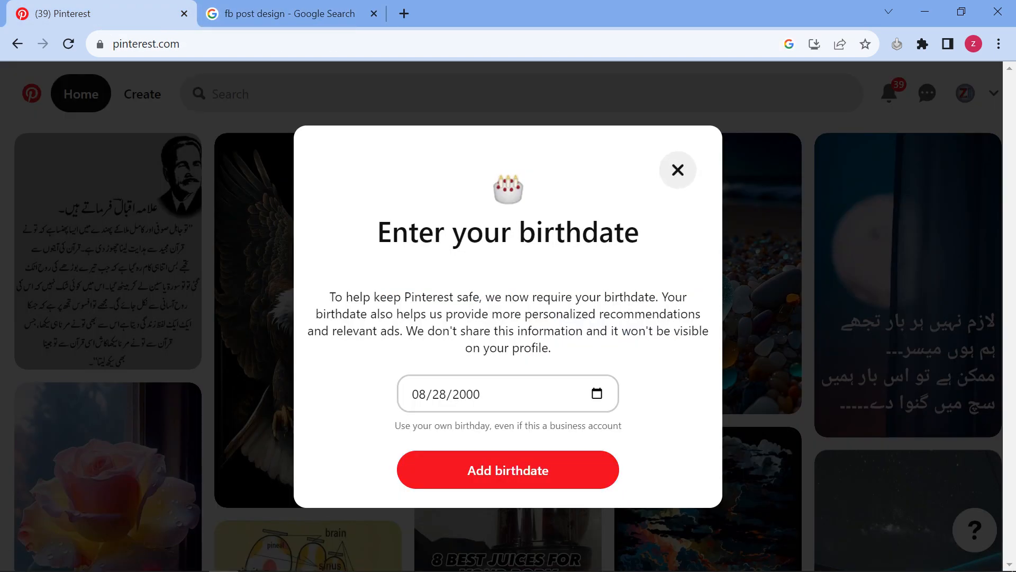
click(68, 44)
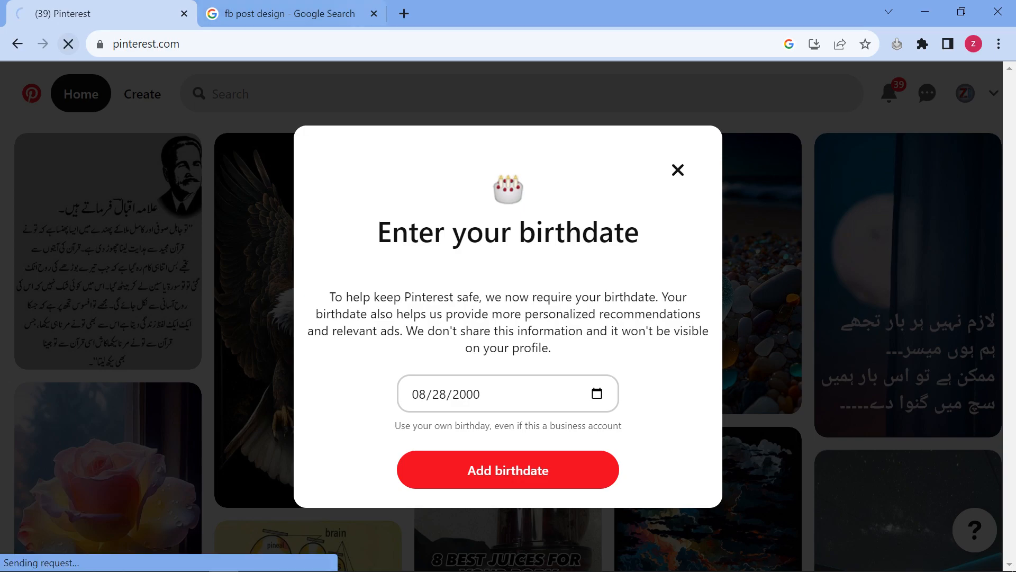
Back in the image results, preview the orange-and-navy SUPER SALE post, then return to Pinterest
click(318, 14)
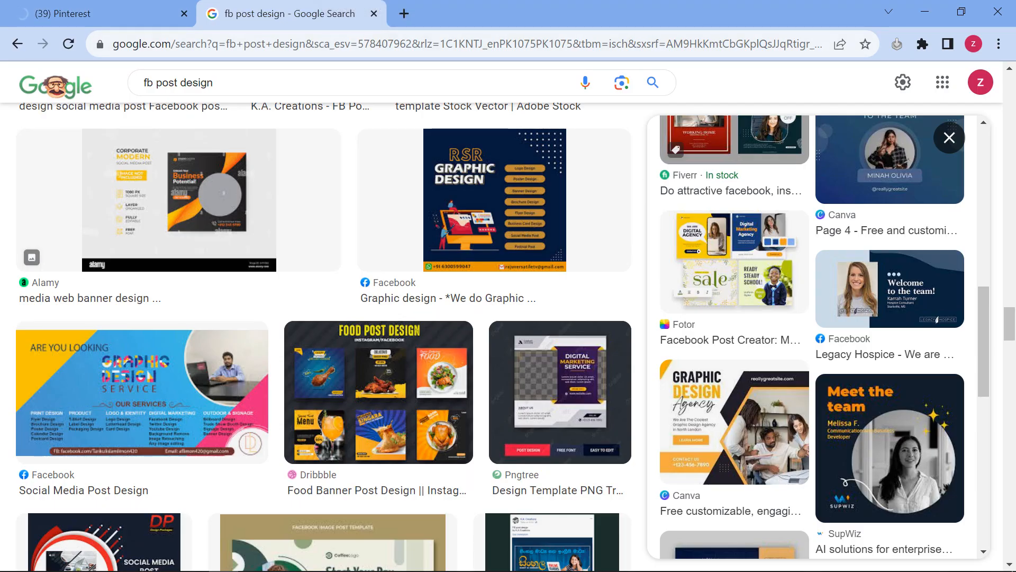
scroll(548, 393, down, 9)
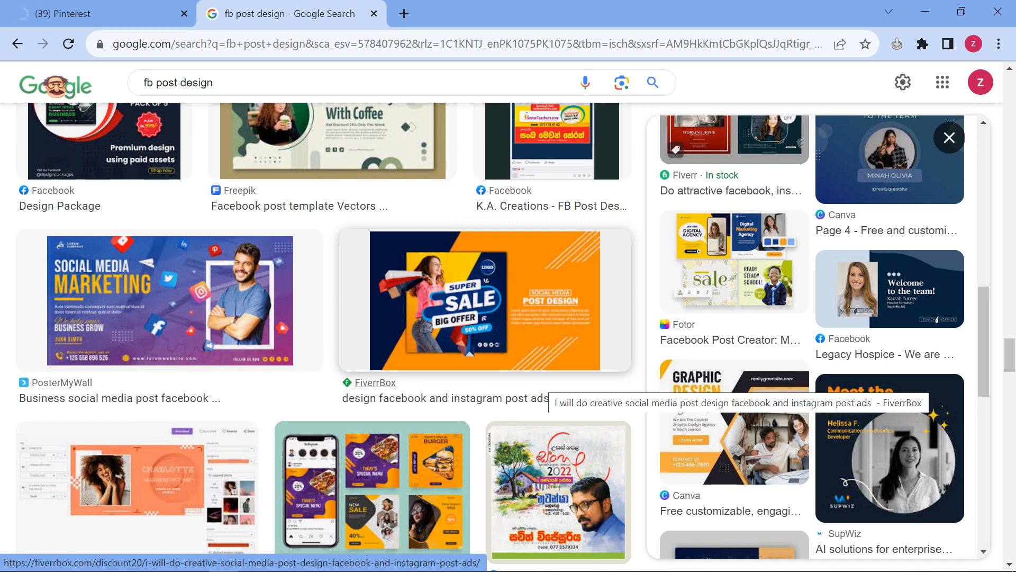
click(545, 394)
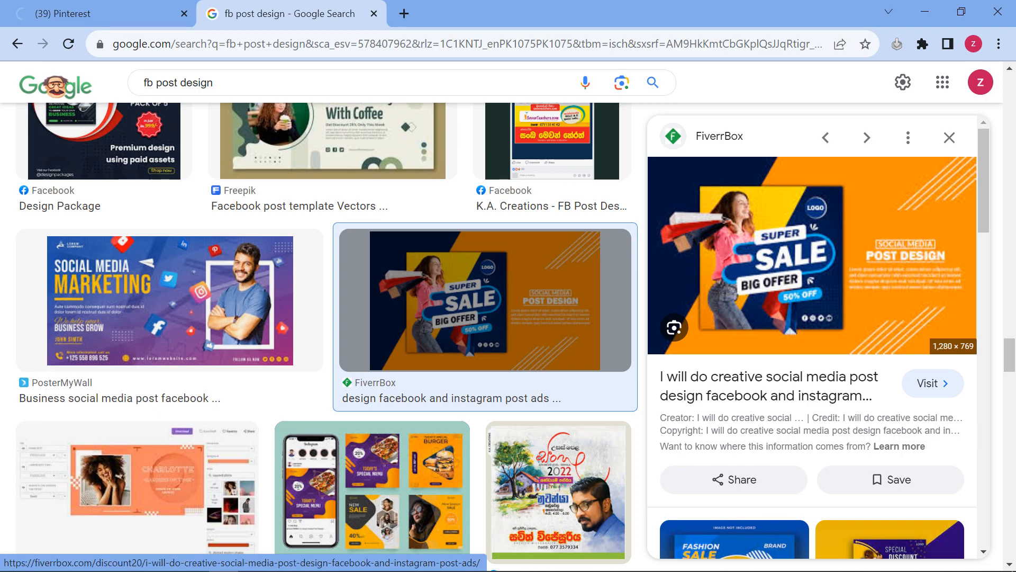
click(118, 14)
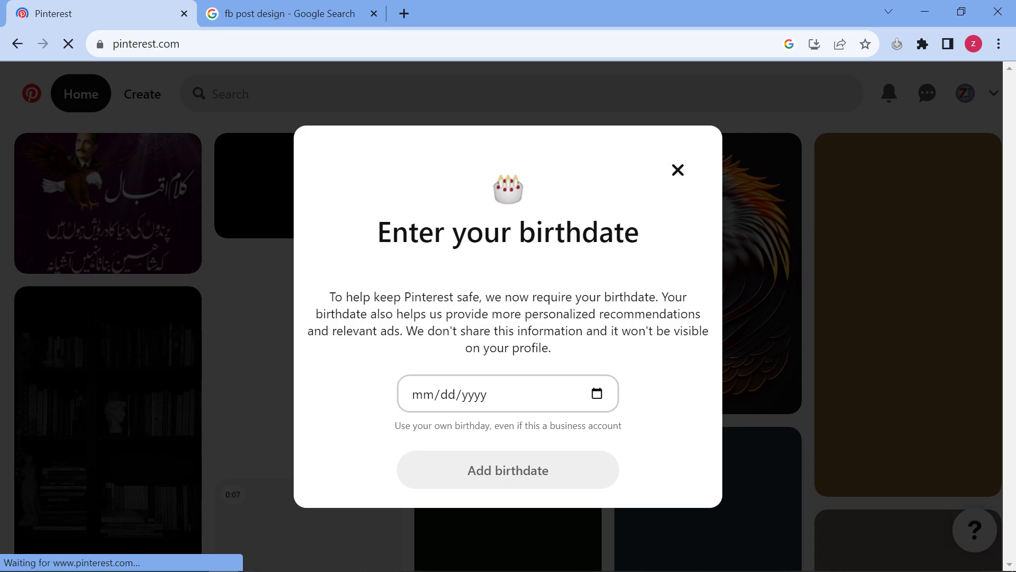
Close the Pinterest tab and save the SUPER SALE preview image as a jpg on the Desktop
click(291, 13)
click(185, 13)
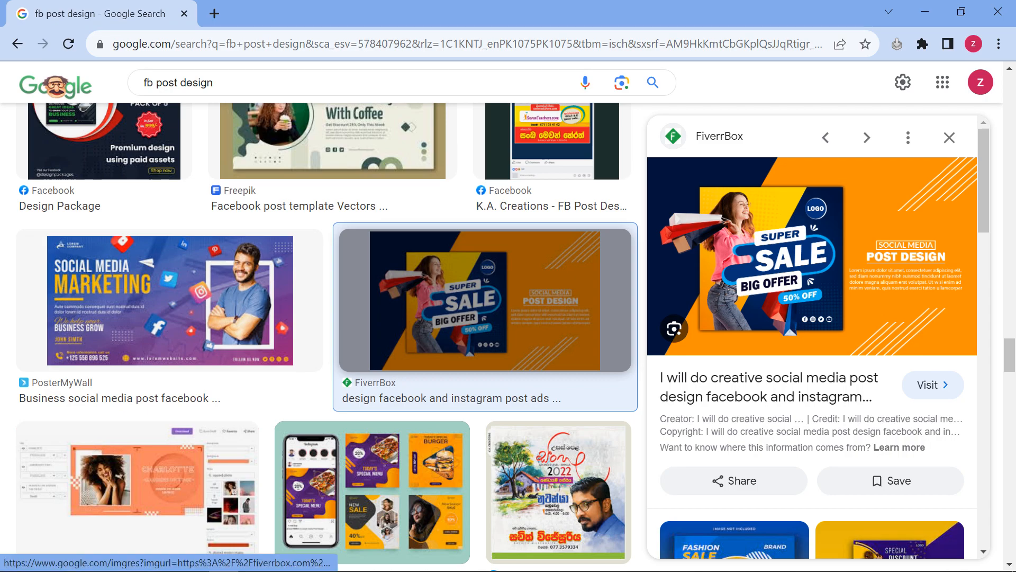
scroll(838, 216, down, 4)
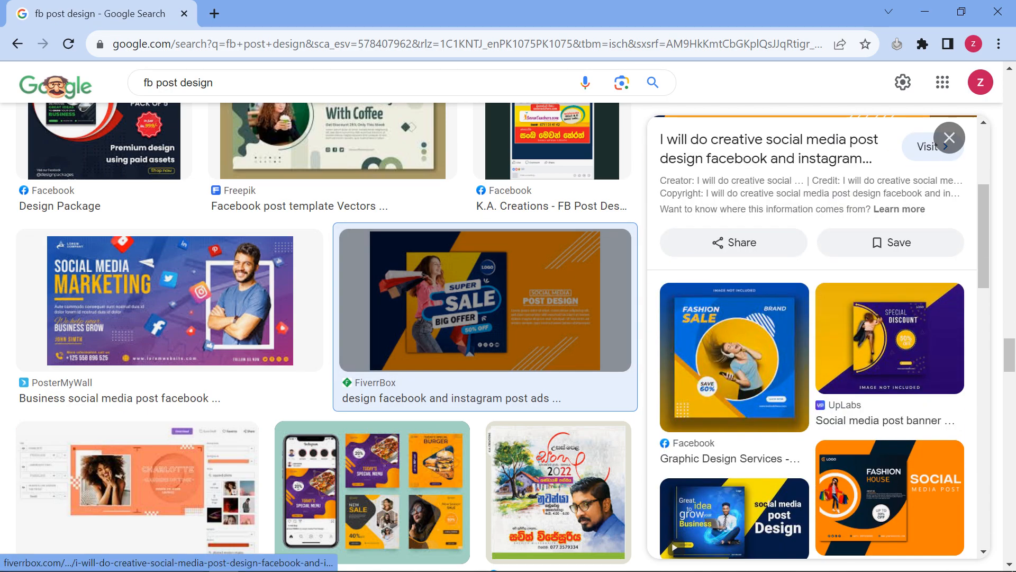
scroll(838, 216, up, 4)
right_click(838, 216)
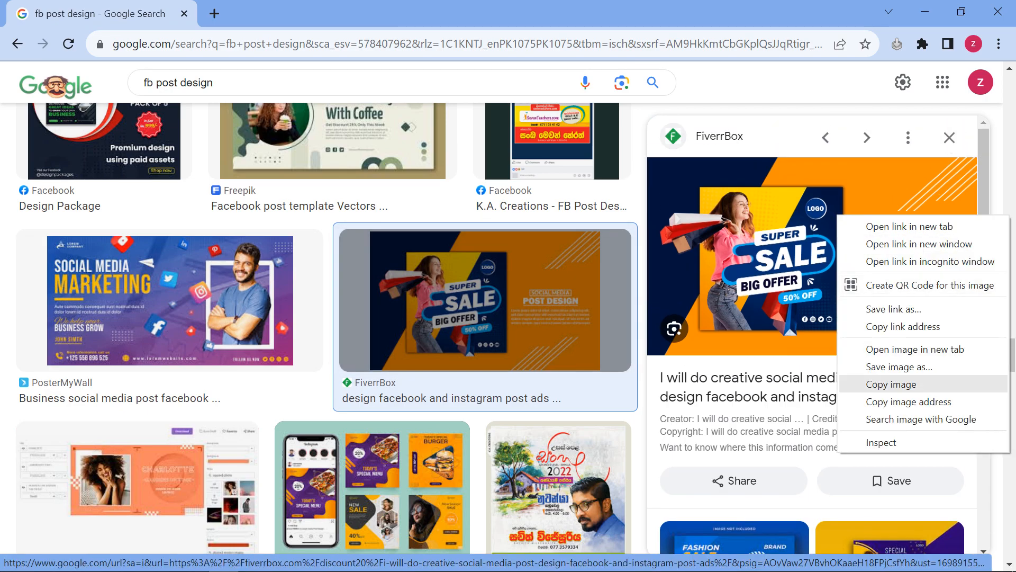
click(879, 369)
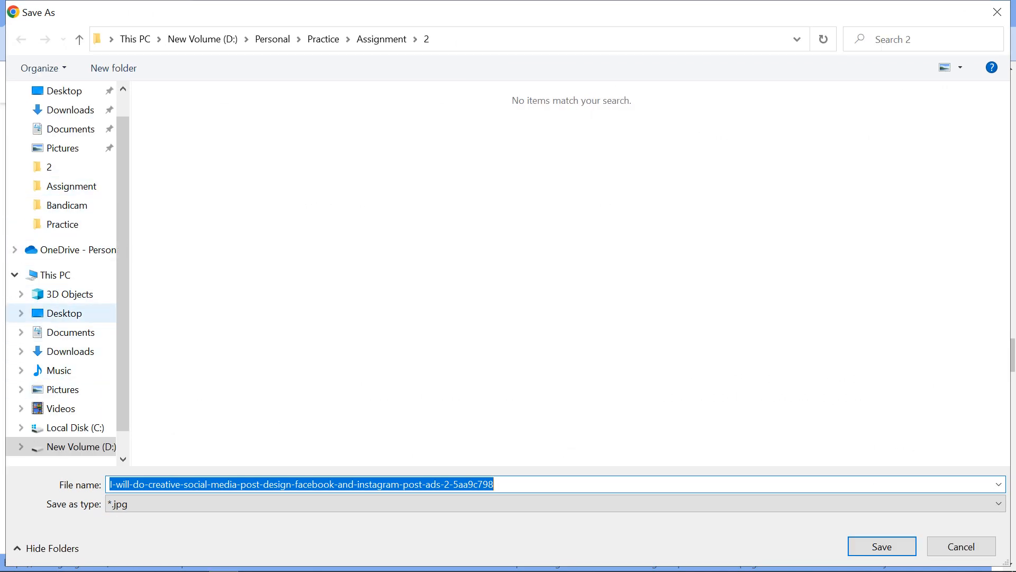
click(64, 313)
click(882, 547)
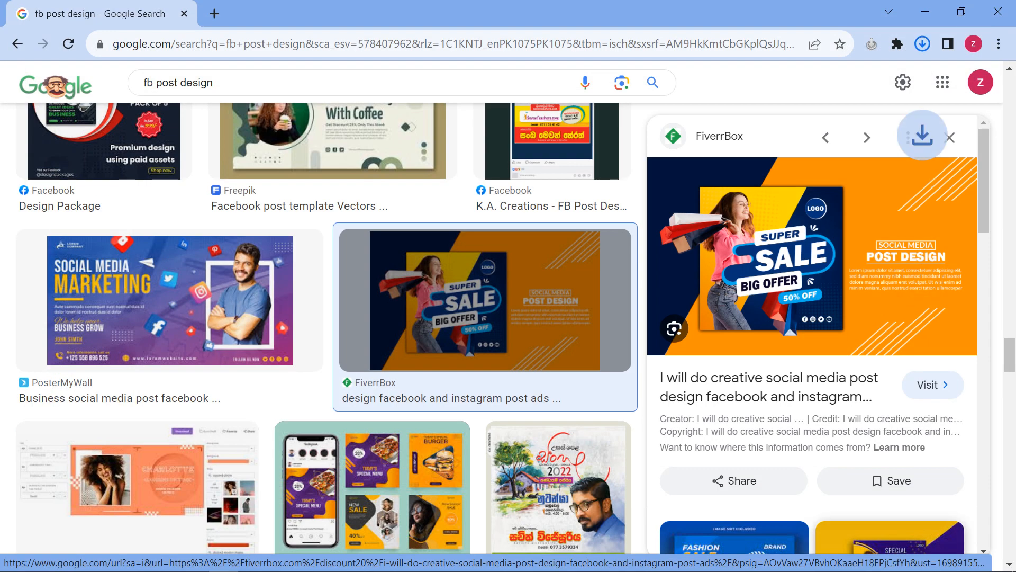
Switch to Canva and create a new Facebook Post (Landscape) design
click(254, 560)
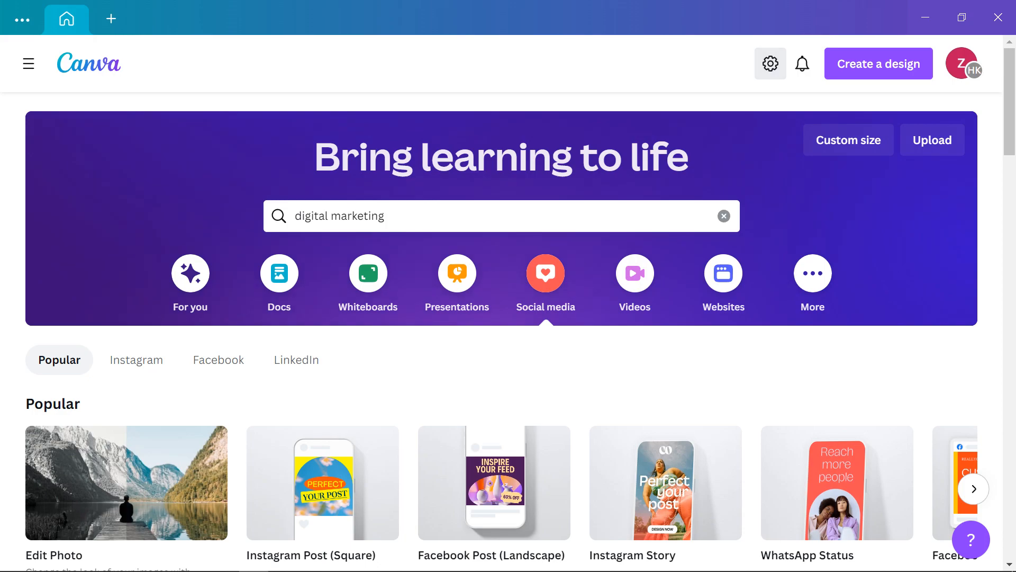
click(771, 63)
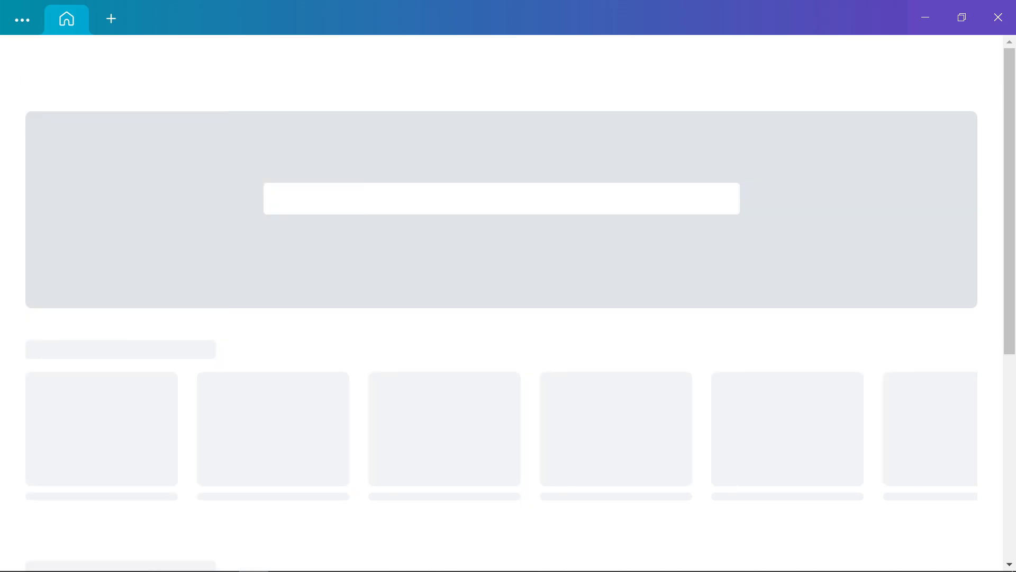
click(879, 64)
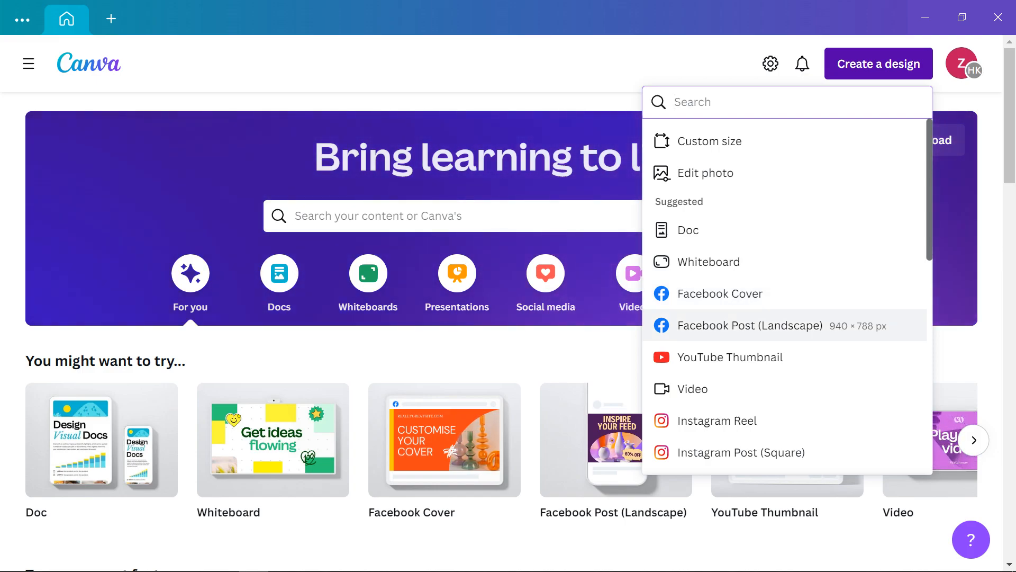
click(750, 326)
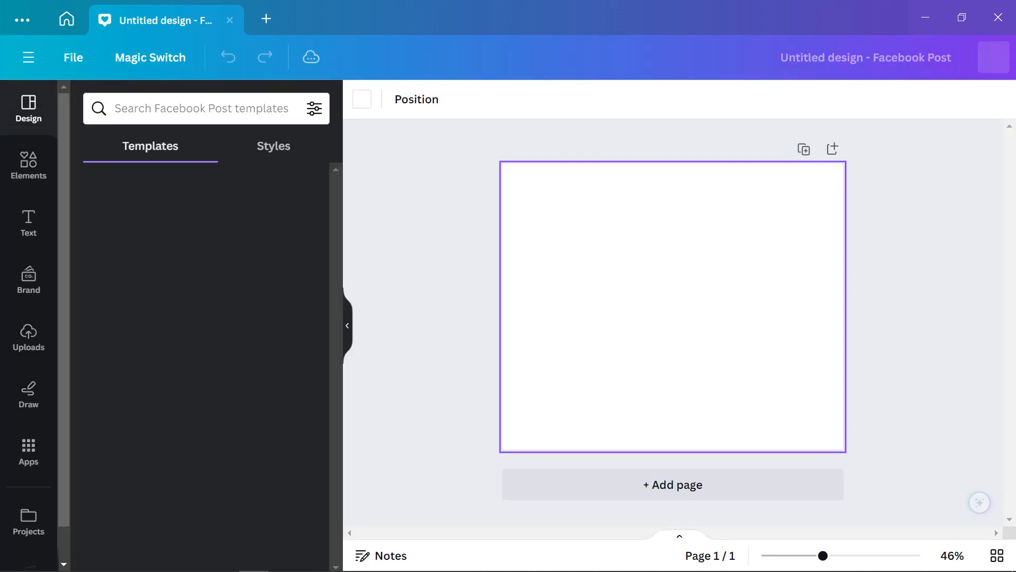
Add a second page and upload the saved SUPER SALE jpg from the Desktop
click(673, 484)
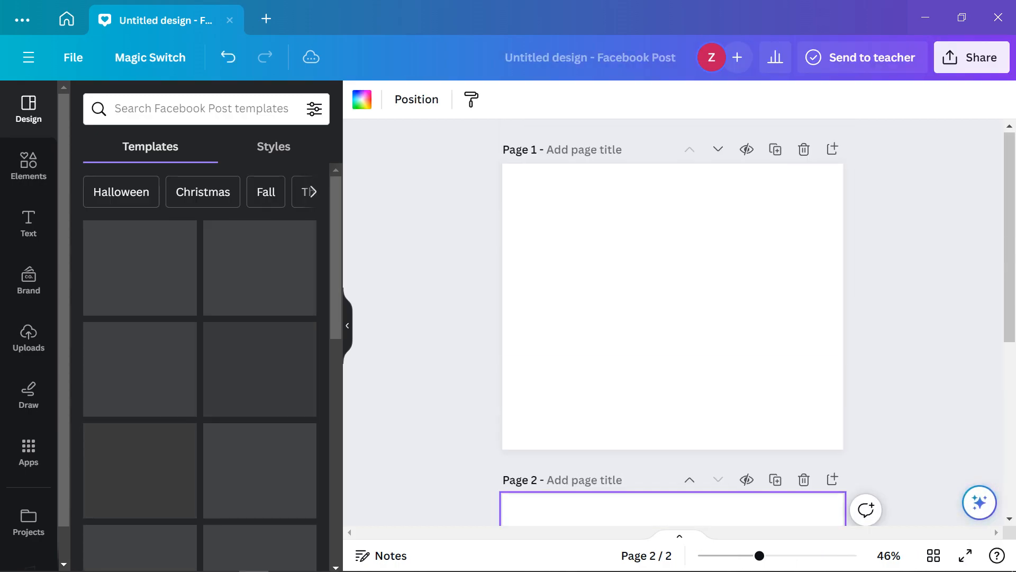
click(29, 337)
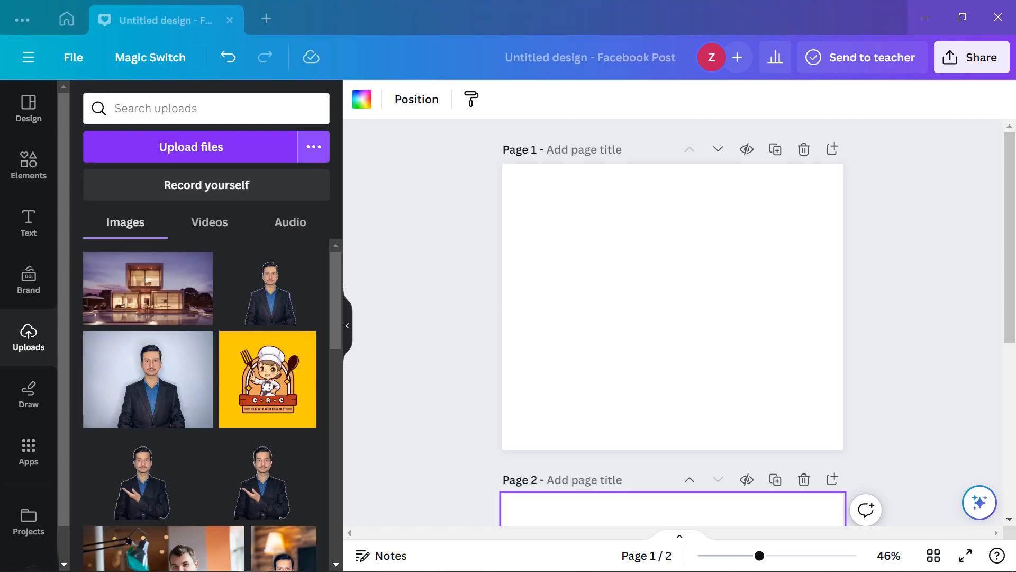
click(191, 147)
click(64, 122)
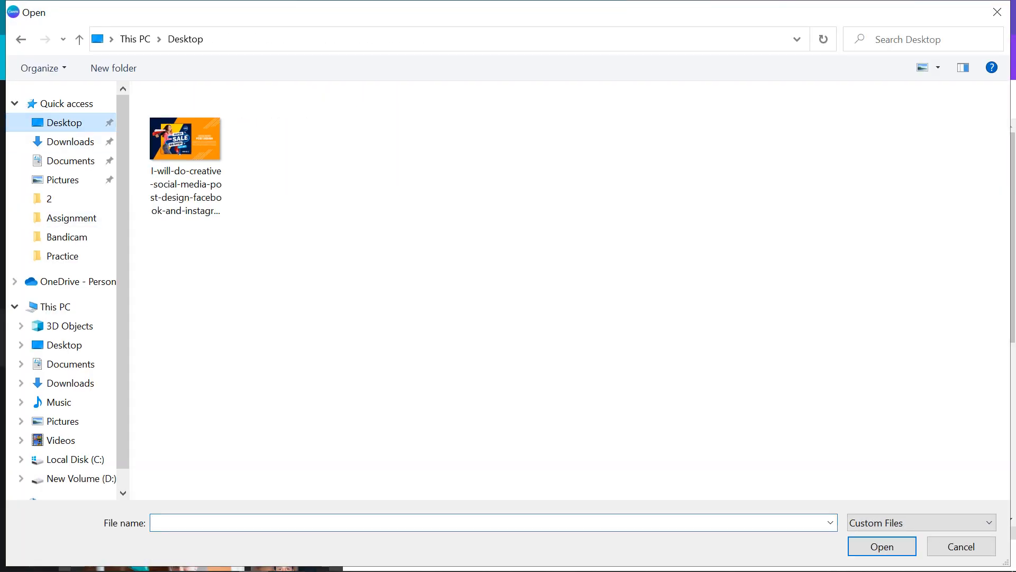
double_click(186, 139)
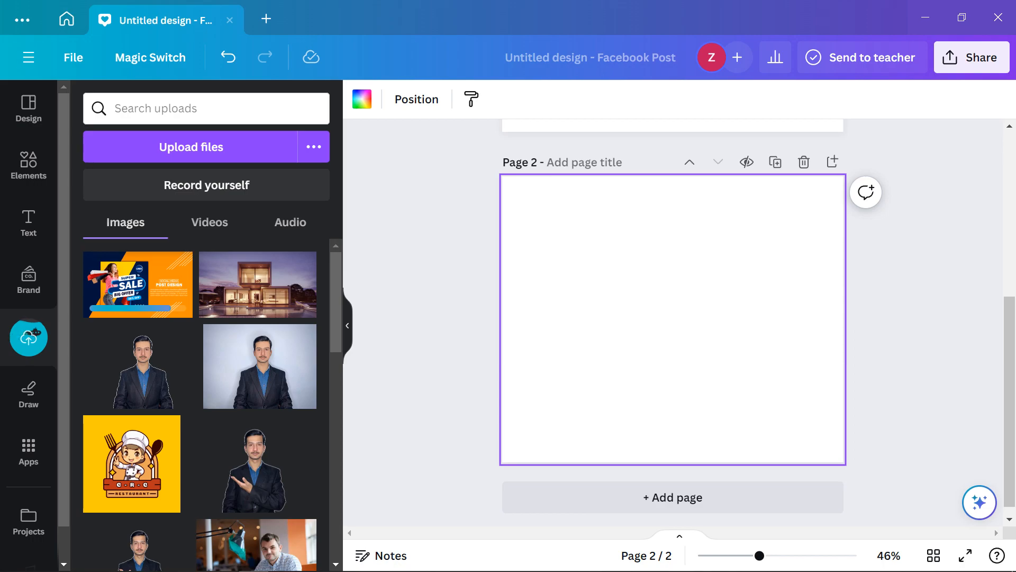
scroll(673, 323, up, 4)
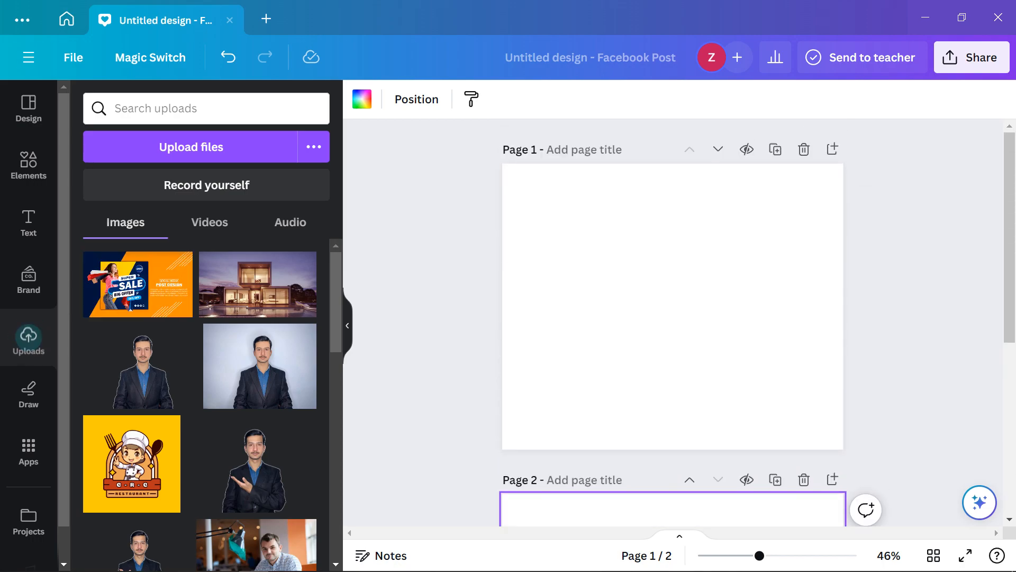
scroll(672, 323, down, 4)
Place the SUPER SALE image on page 2 and enlarge it to fill the page width
drag(138, 284, 620, 246)
drag(735, 315, 844, 381)
scroll(844, 382, up, 3)
scroll(844, 382, down, 1)
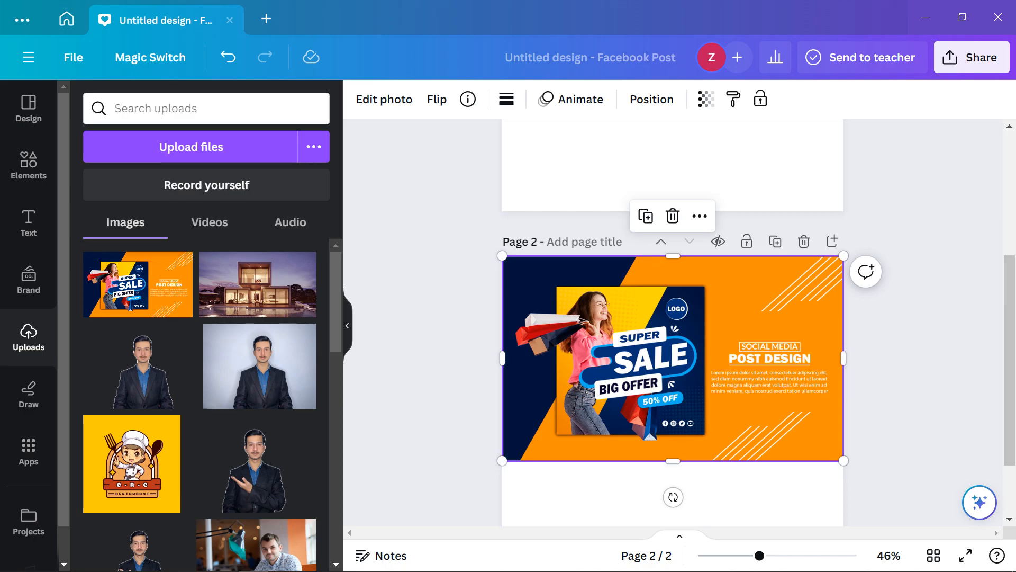
Bring blank page 1 into view and browse Elements down to Frames and Grids
scroll(673, 344, up, 2)
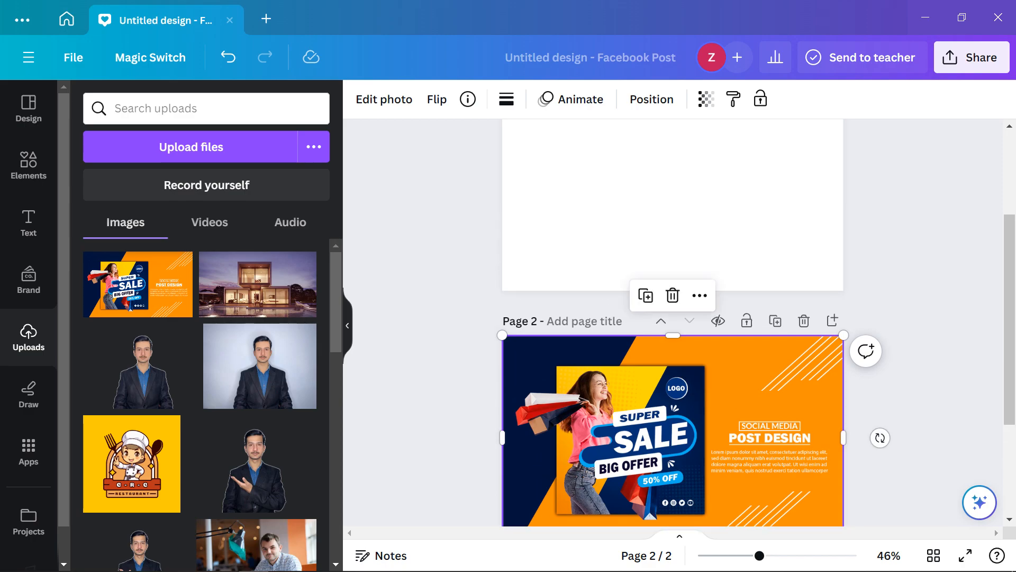
scroll(673, 318, up, 4)
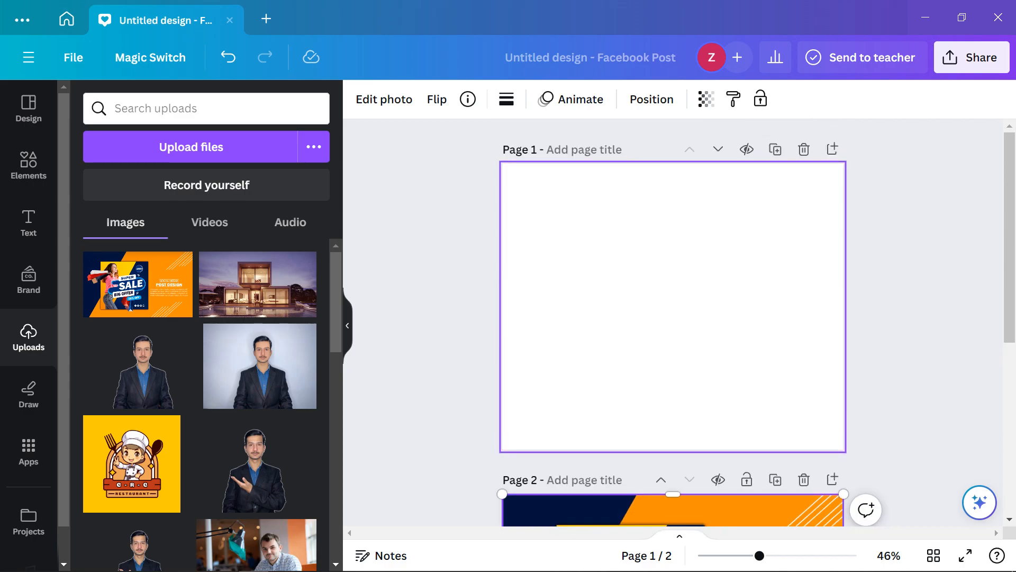
scroll(673, 318, down, 6)
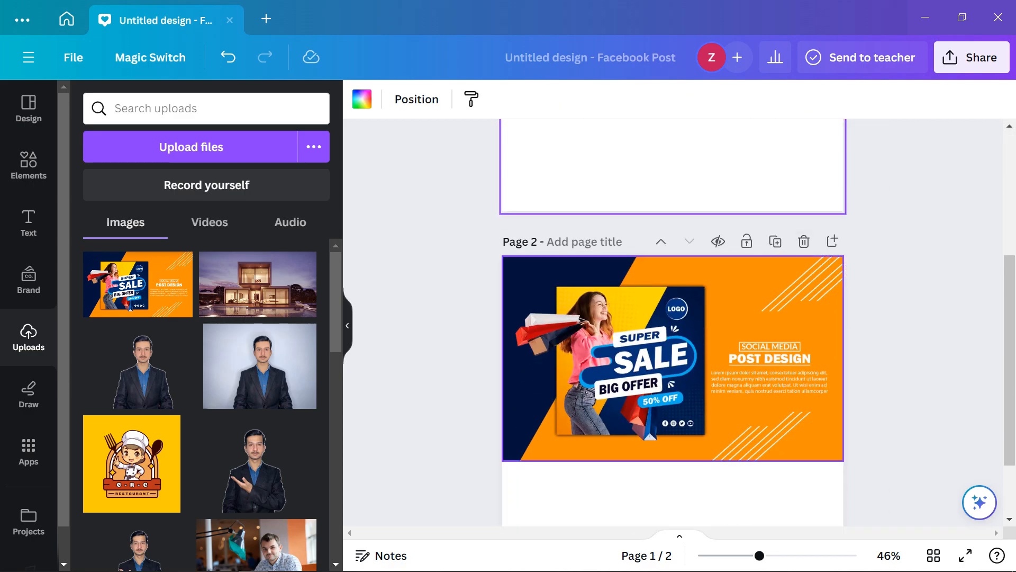
scroll(673, 318, up, 6)
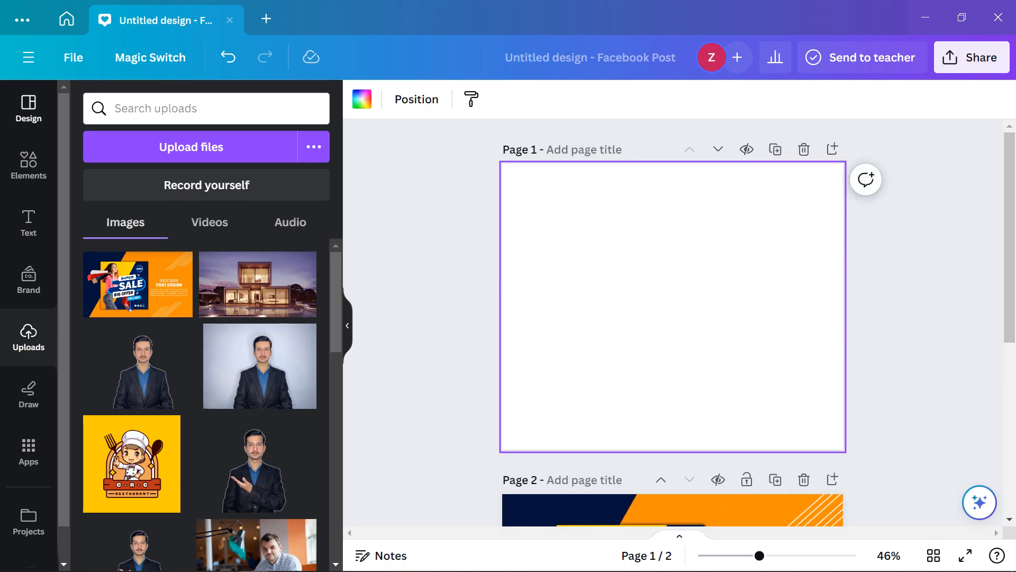
click(29, 164)
scroll(200, 328, down, 10)
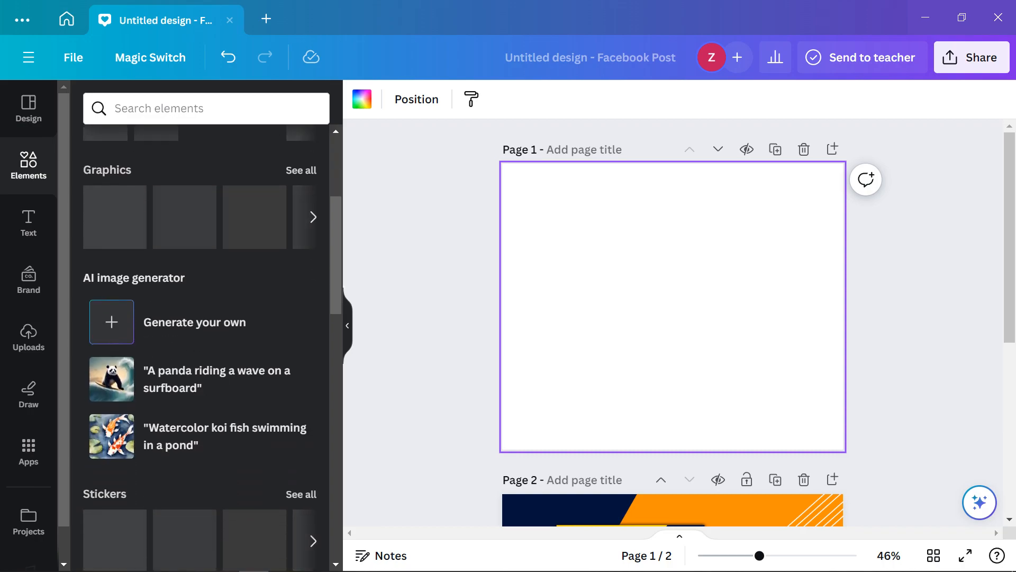
scroll(200, 318, down, 10)
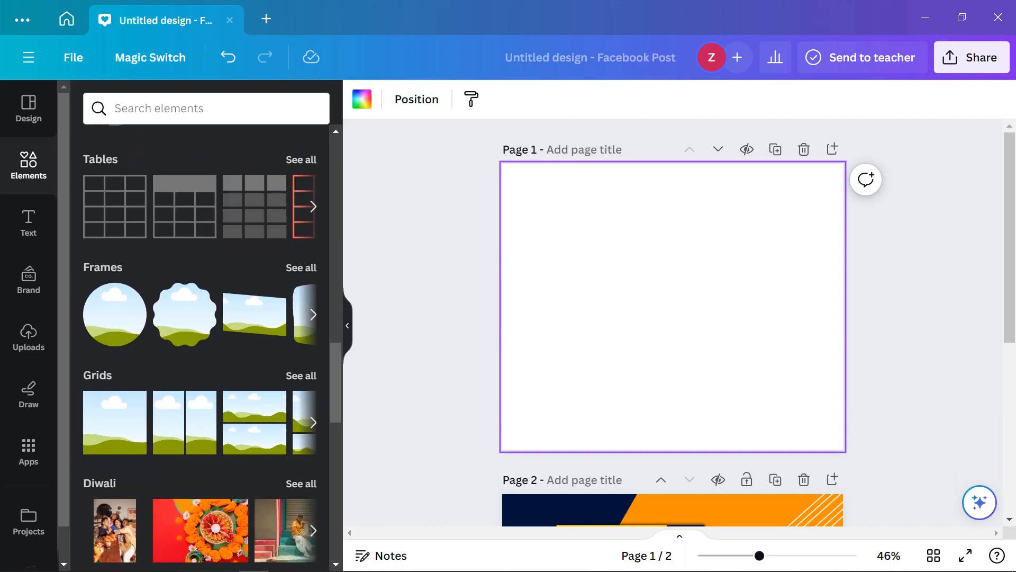
scroll(254, 296, down, 3)
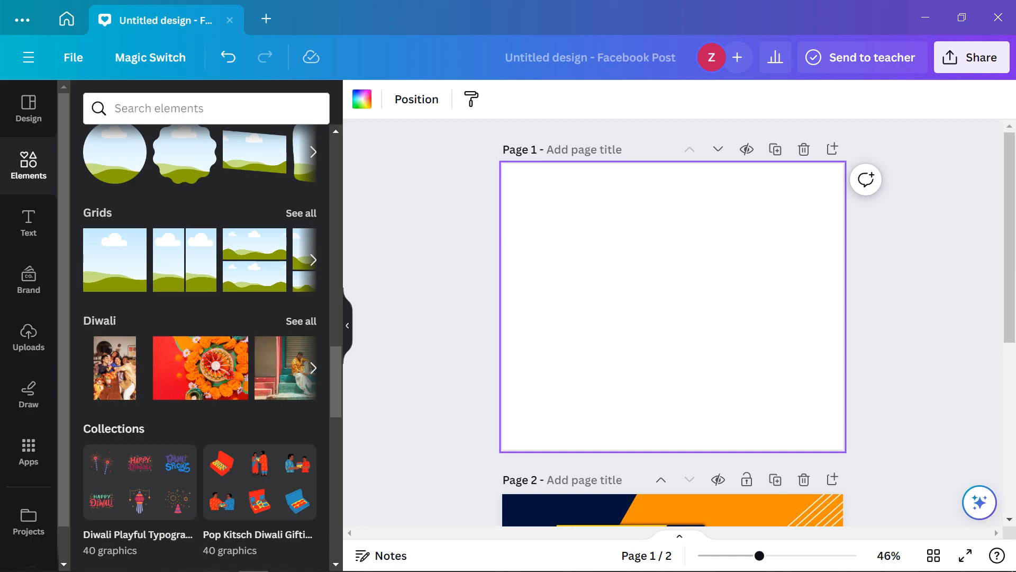
Try a single-cell picture grid on page 1, shrink it, then delete it
click(115, 260)
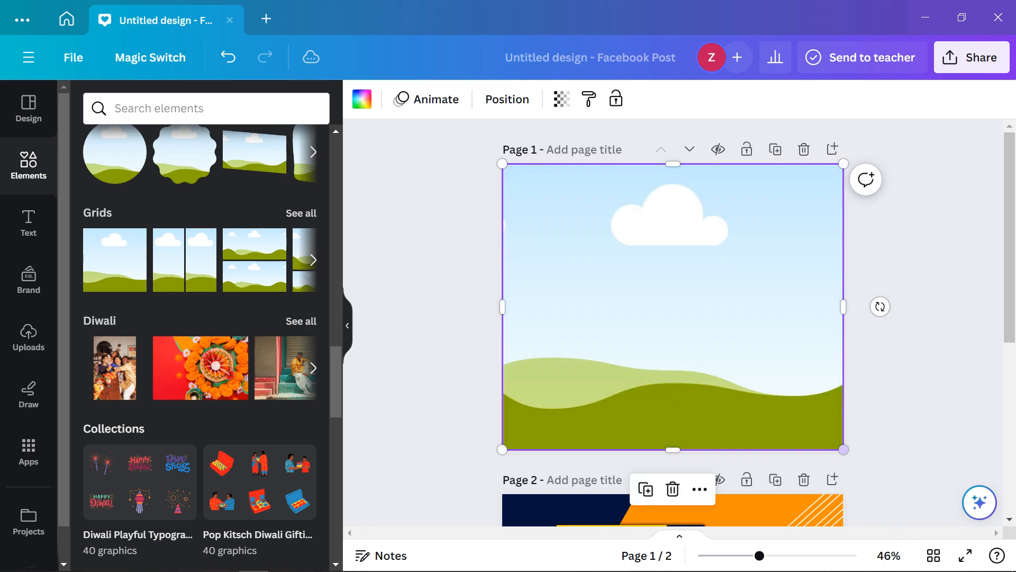
drag(844, 449, 618, 469)
scroll(207, 344, up, 15)
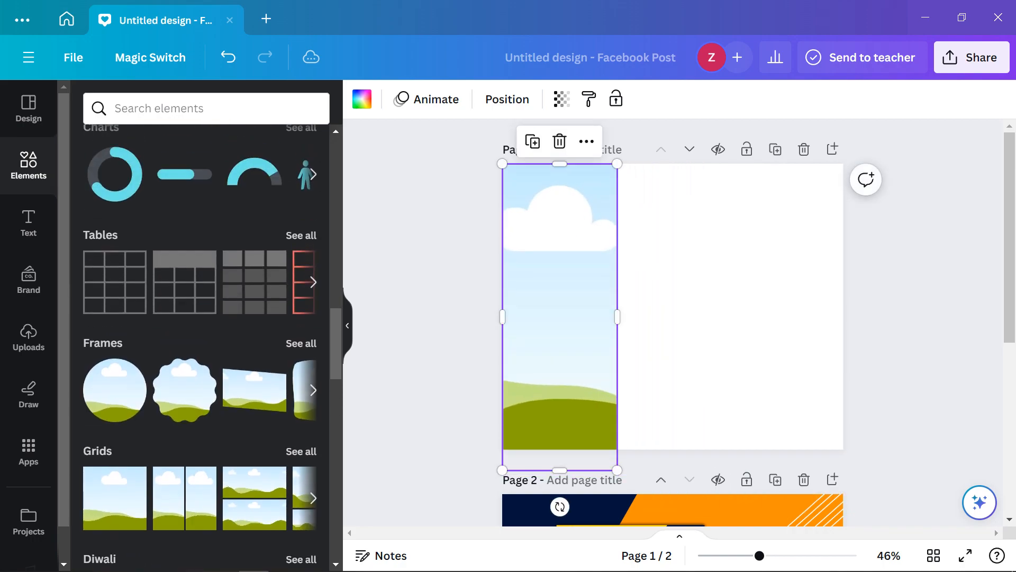
scroll(207, 318, up, 3)
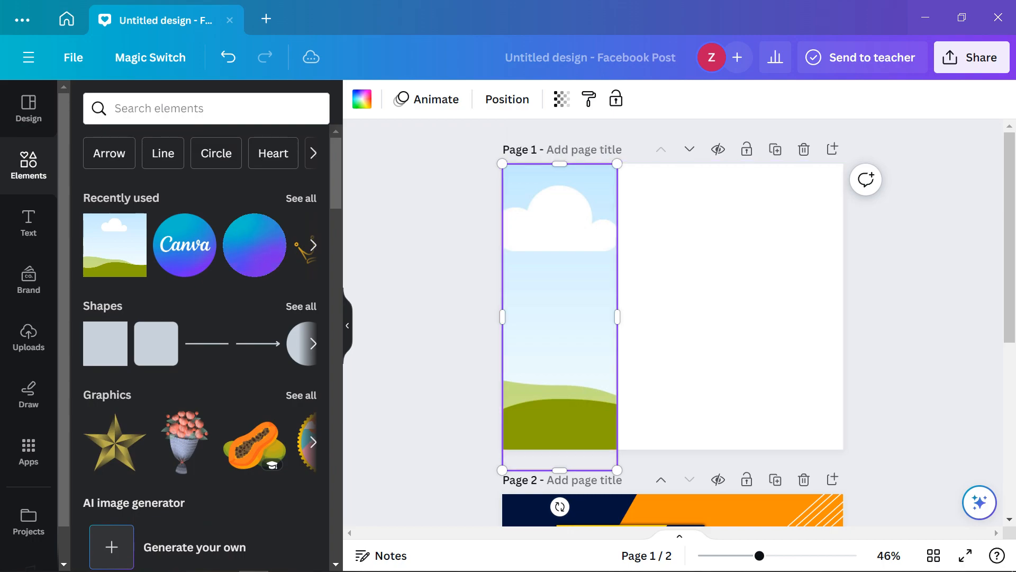
key(Delete)
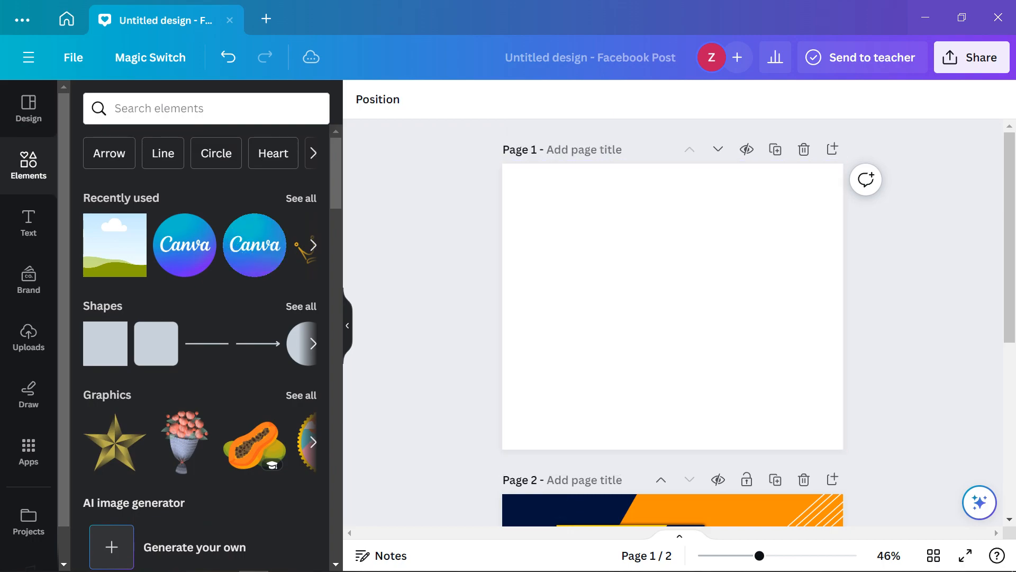
Add a square shape to page 1 and enlarge it into a large grey square
click(105, 344)
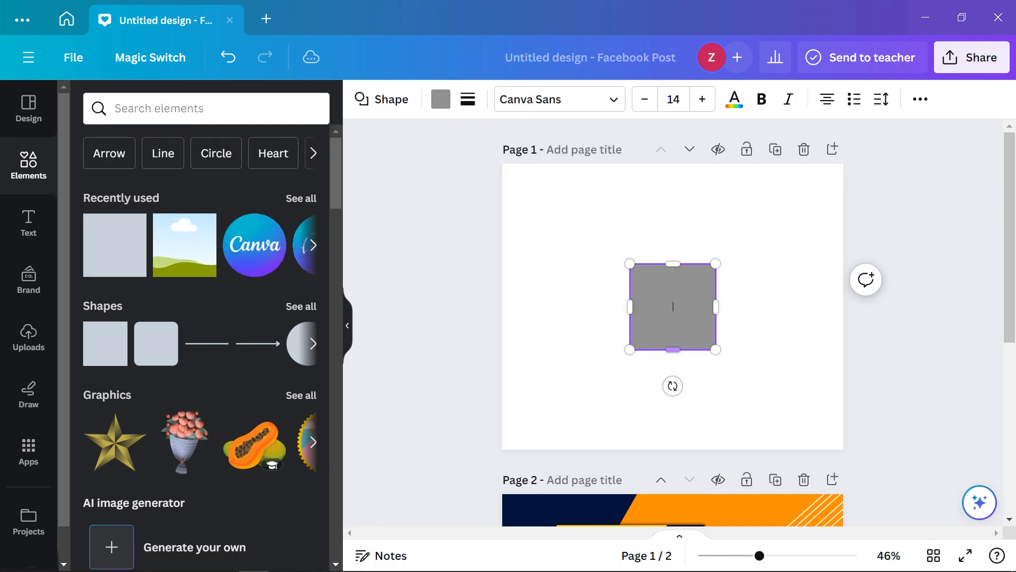
drag(716, 350, 792, 414)
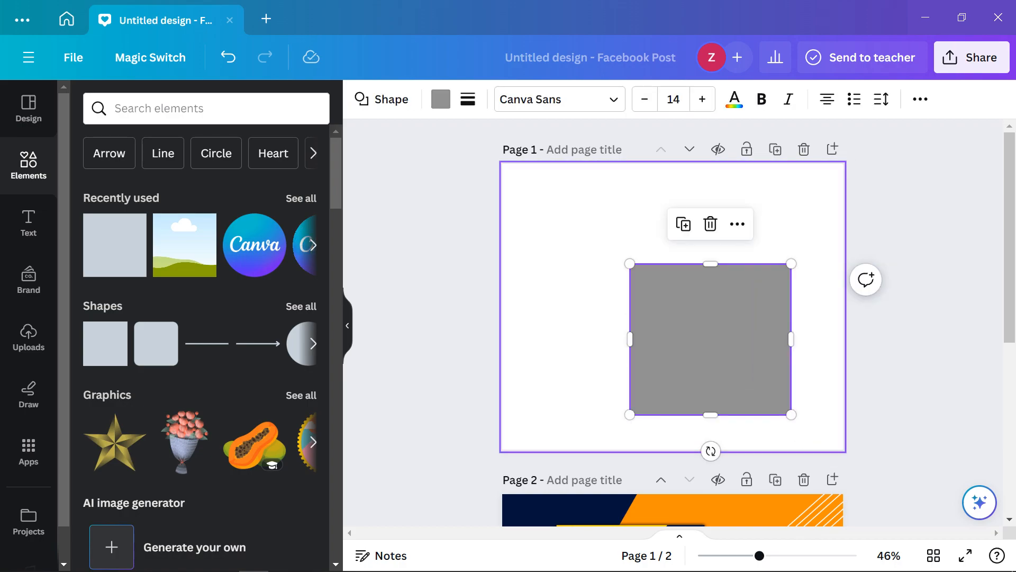
scroll(672, 371, down, 2)
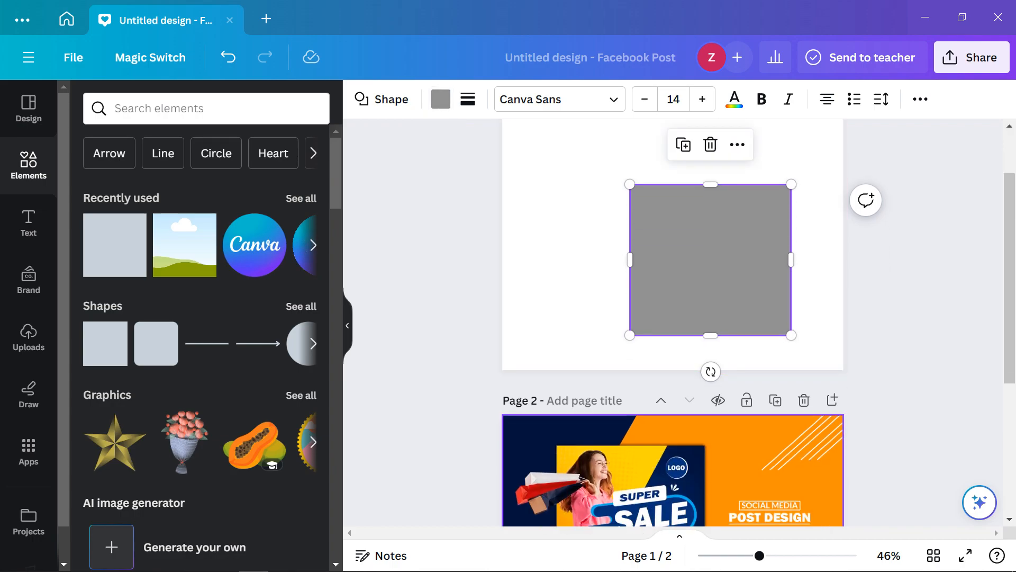
click(673, 471)
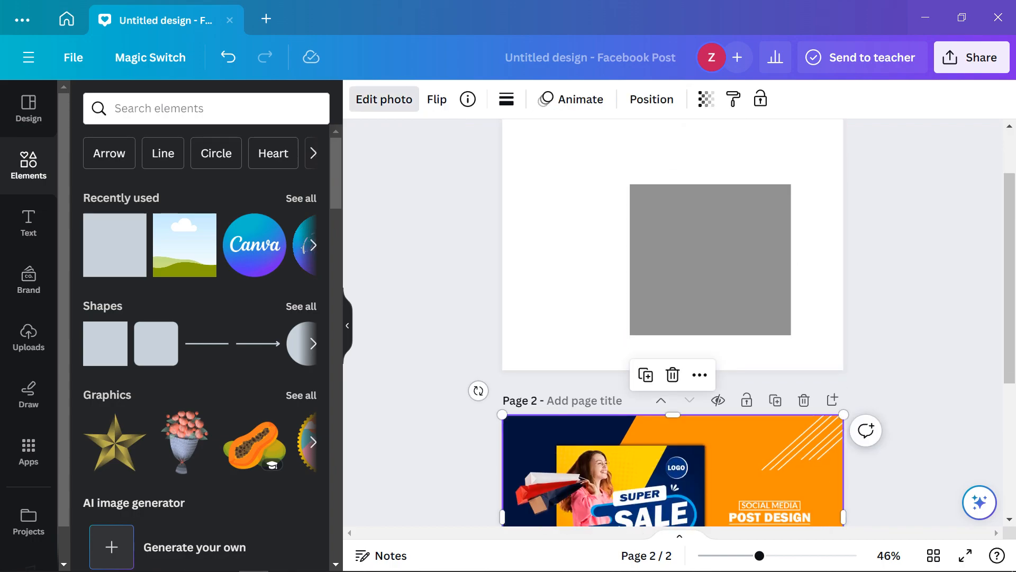
Inspect the sale image's navy colour under Edit photo > Adjust > Color edit
click(383, 99)
scroll(100, 346, down, 5)
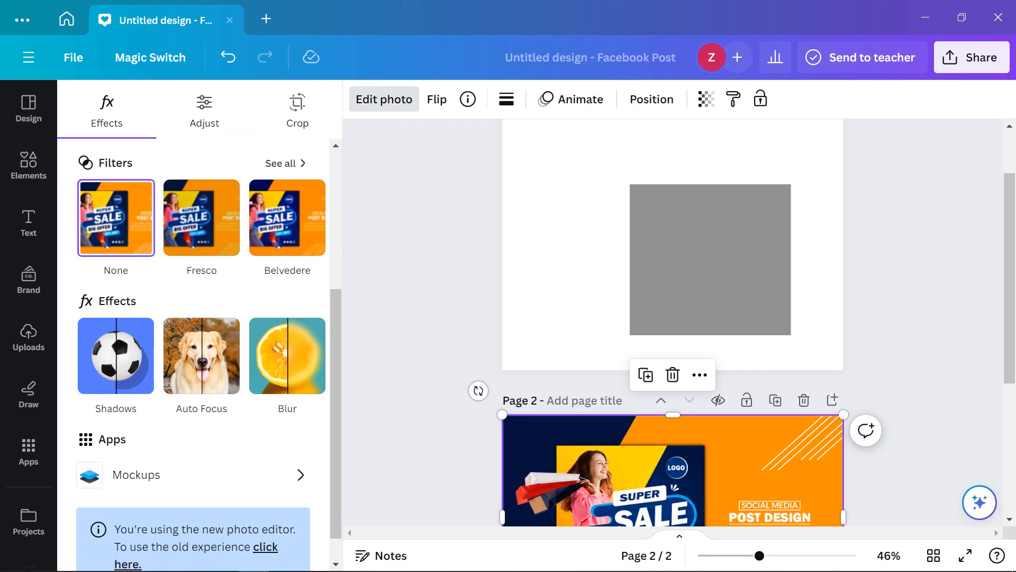
scroll(193, 329, down, 1)
scroll(193, 329, up, 5)
click(204, 110)
scroll(193, 328, down, 5)
scroll(194, 328, down, 5)
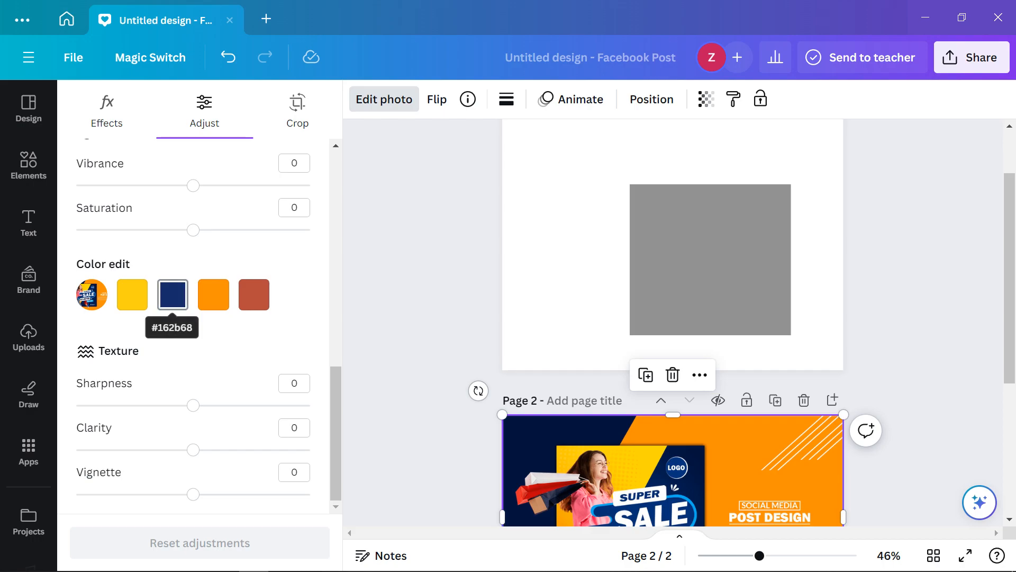
click(173, 294)
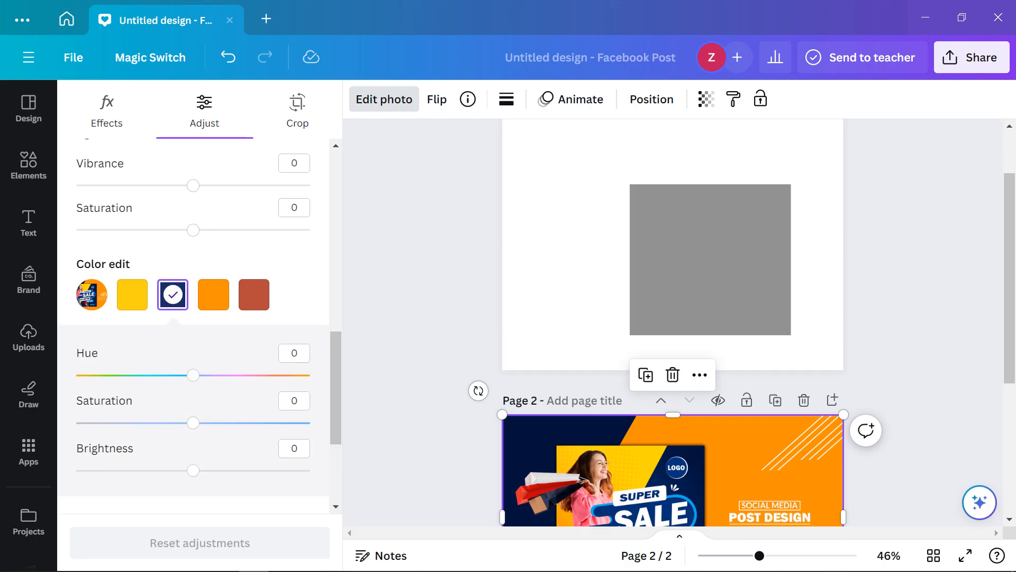
scroll(193, 328, down, 3)
scroll(194, 328, up, 6)
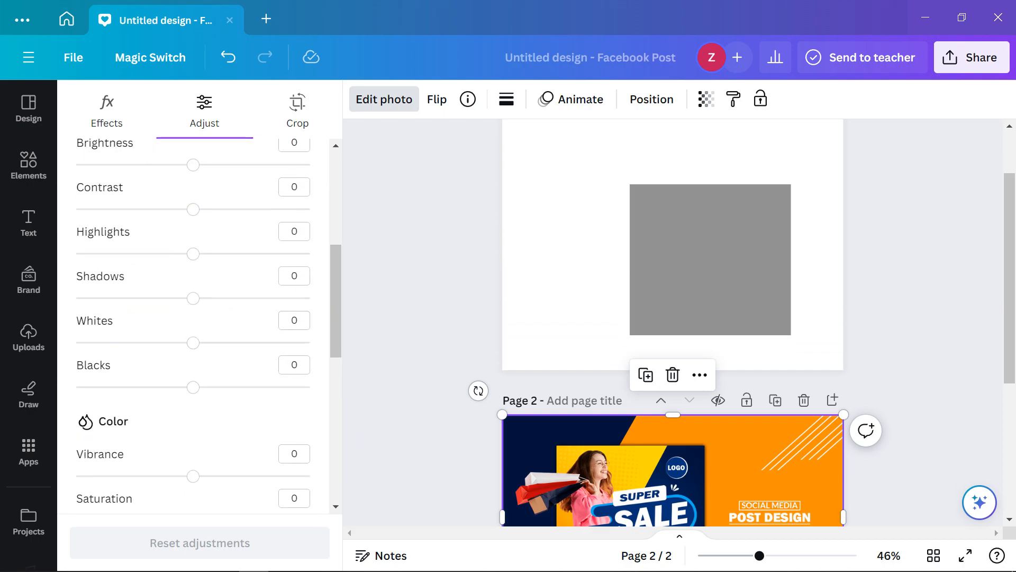
scroll(672, 328, up, 2)
scroll(193, 323, up, 5)
scroll(193, 323, down, 10)
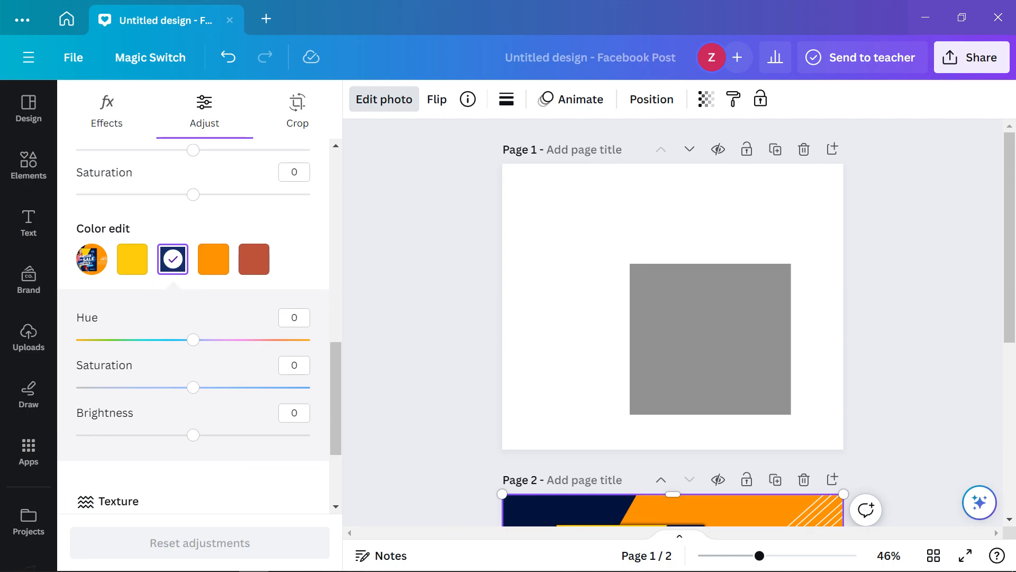
Fill the grey square with the sale image's navy from Photo colors
click(710, 339)
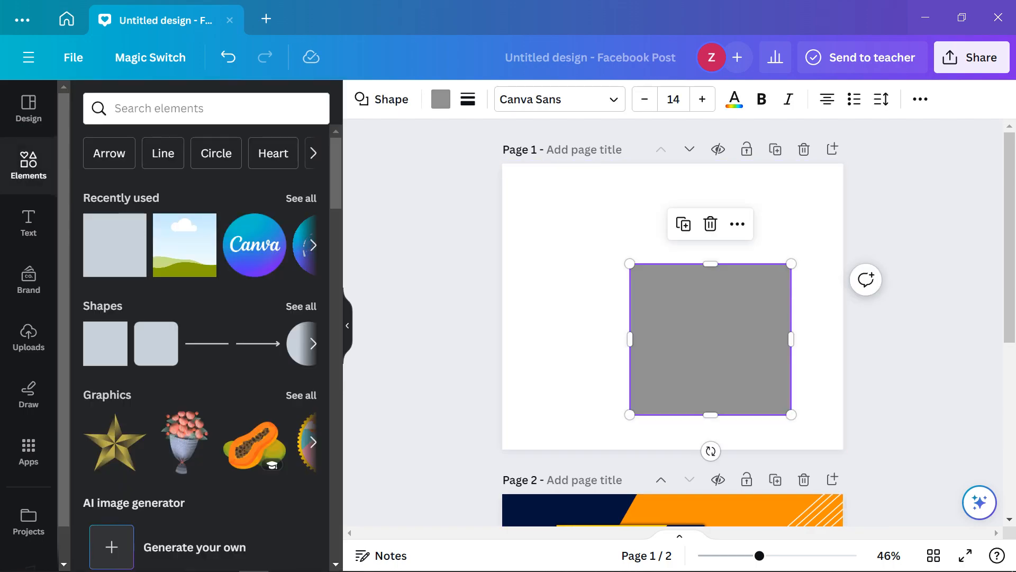
click(441, 99)
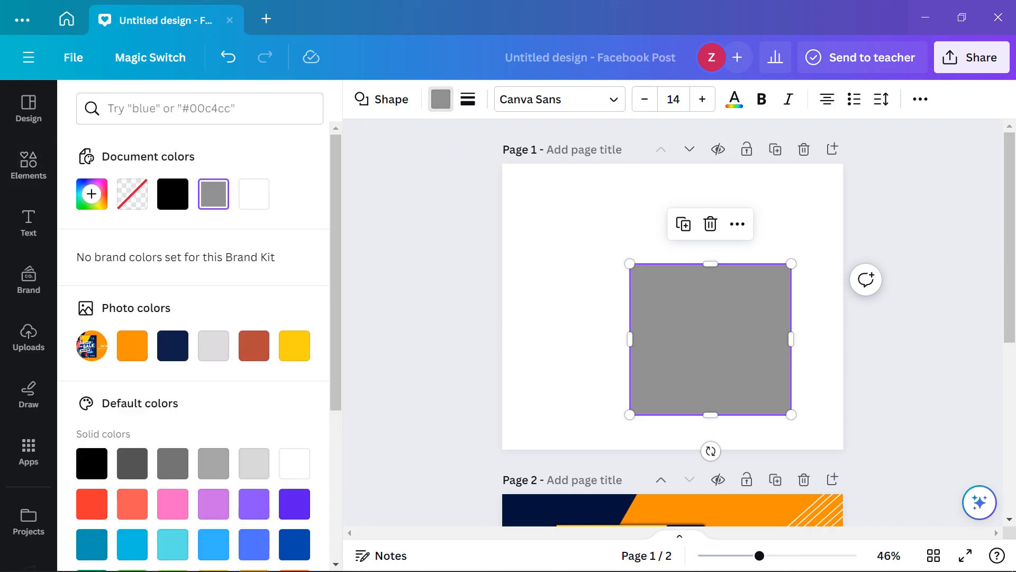
scroll(193, 345, down, 2)
scroll(673, 318, down, 3)
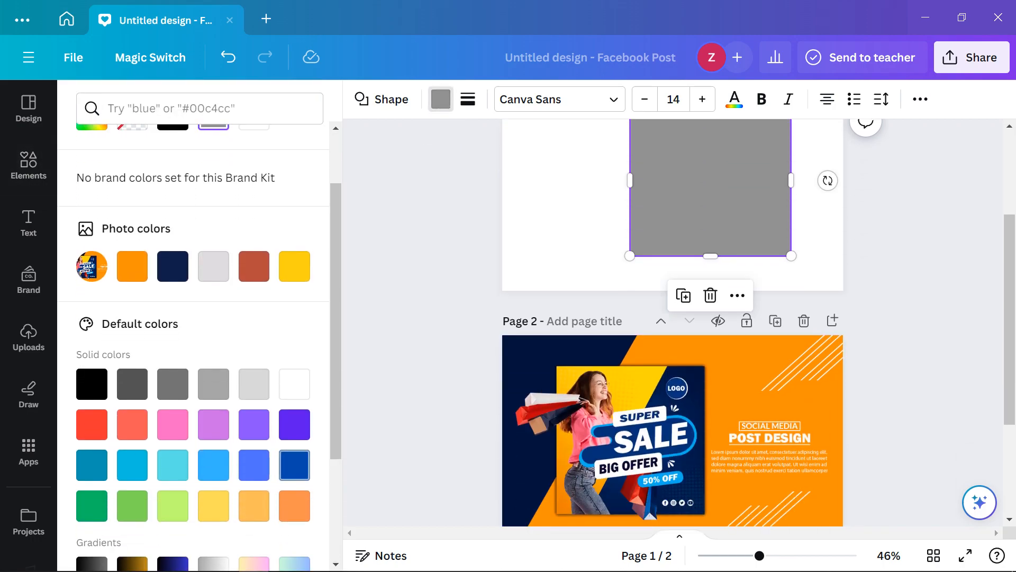
click(295, 465)
scroll(193, 345, down, 3)
scroll(194, 344, up, 5)
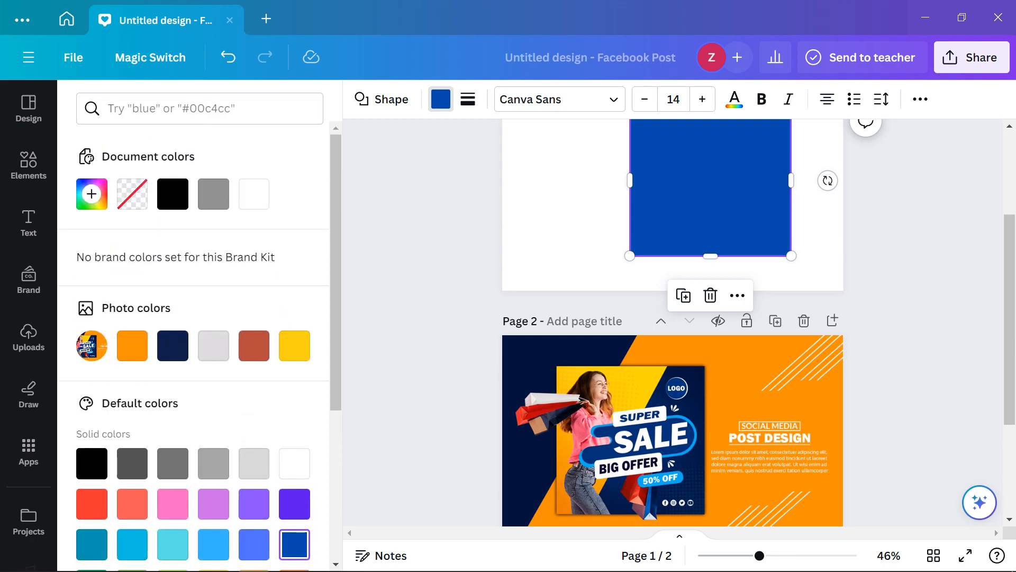
click(172, 346)
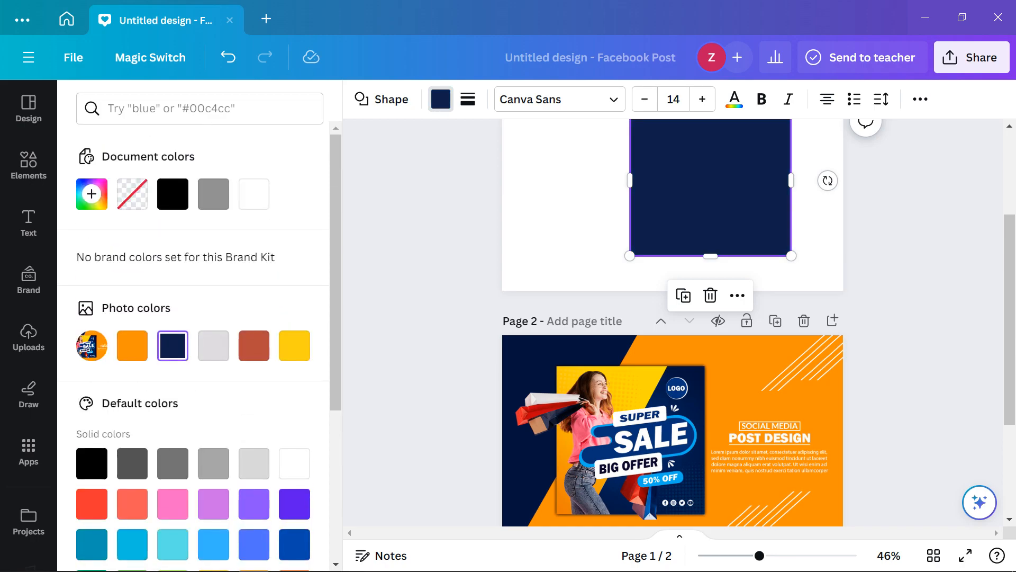
click(29, 165)
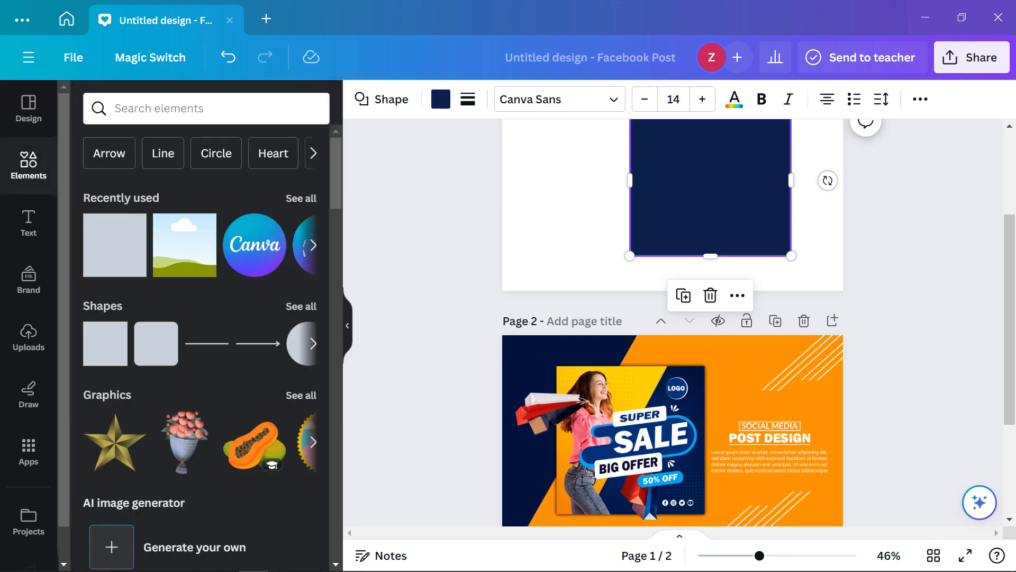
scroll(673, 323, up, 3)
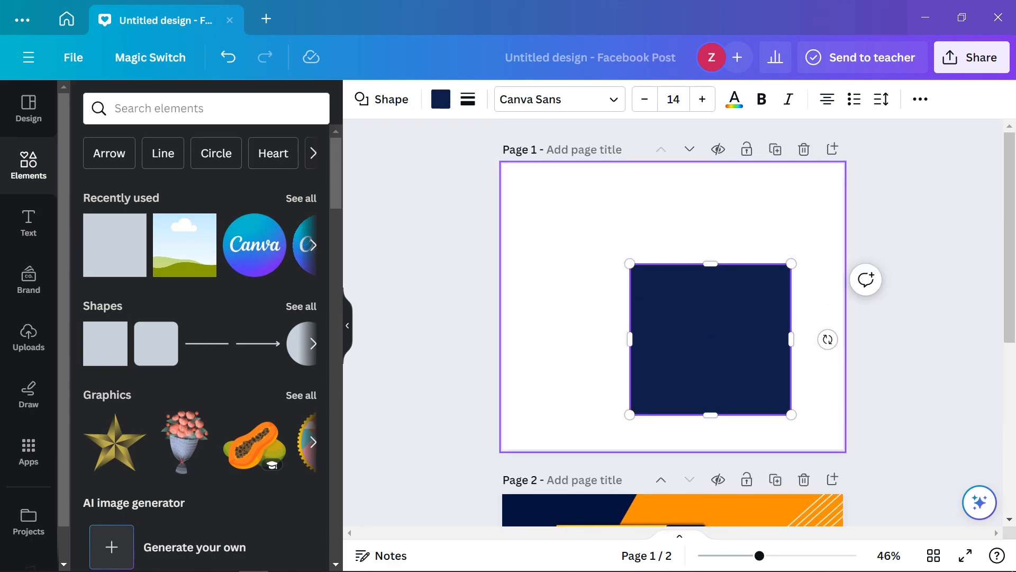
Move, rotate and stretch the navy square into a long diagonal band on the left
click(577, 297)
drag(711, 339, 644, 315)
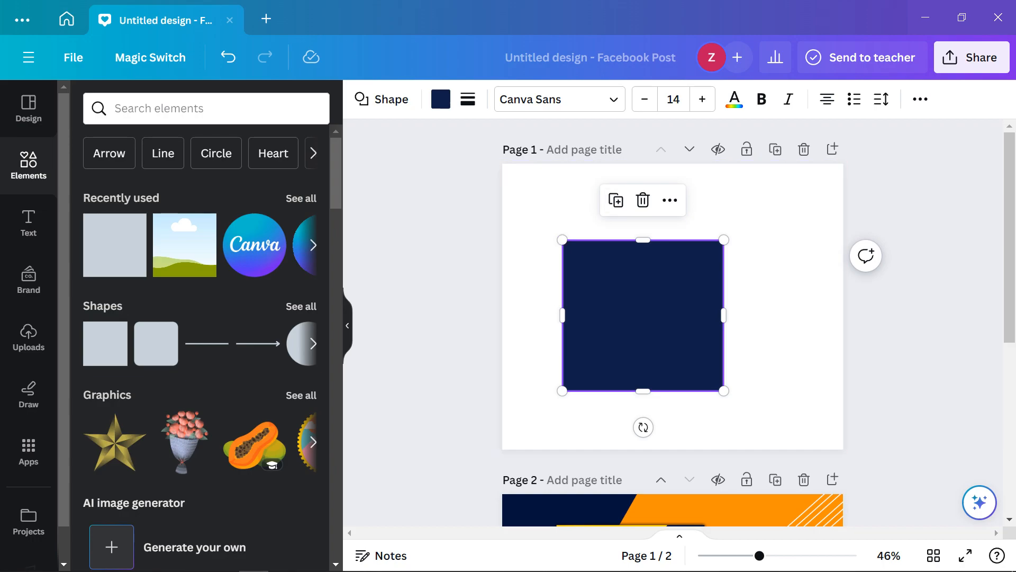
drag(644, 427, 572, 416)
drag(598, 380, 488, 538)
drag(685, 253, 772, 127)
drag(564, 288, 446, 207)
drag(614, 265, 476, 265)
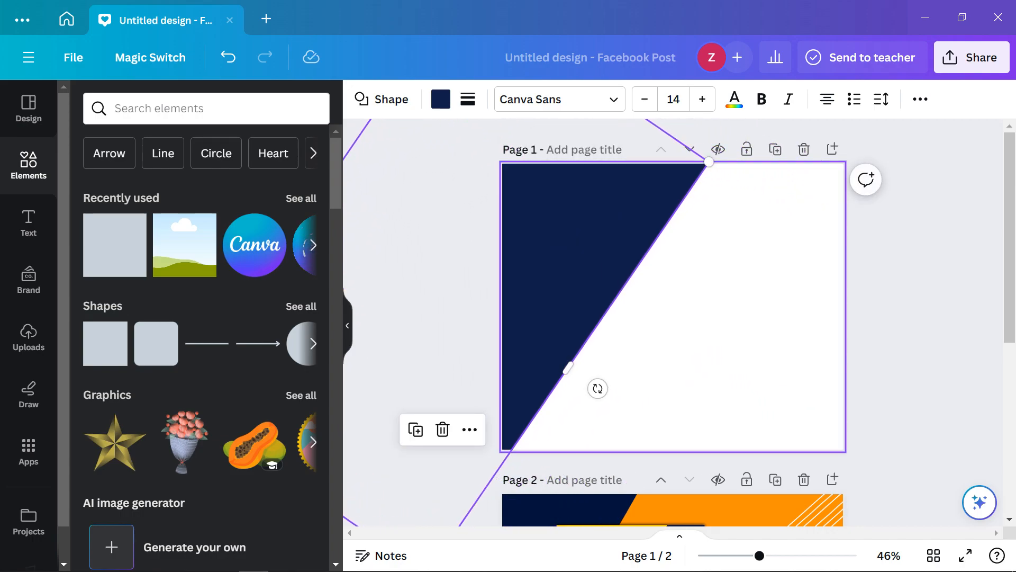
scroll(688, 275, down, 3)
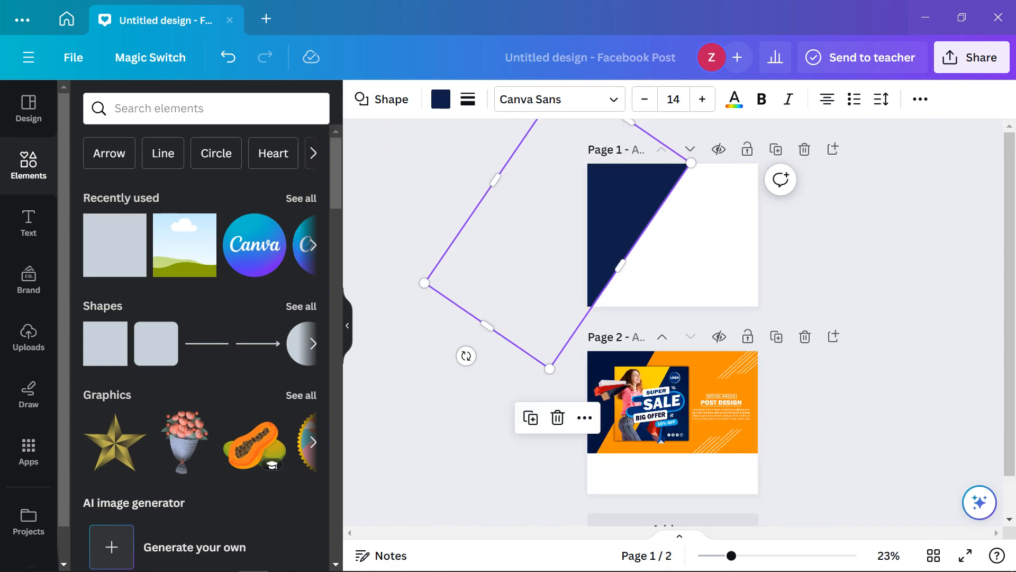
Set the band's tilt to 25° and nudge it with arrow keys to fit the left edge
drag(466, 356, 488, 367)
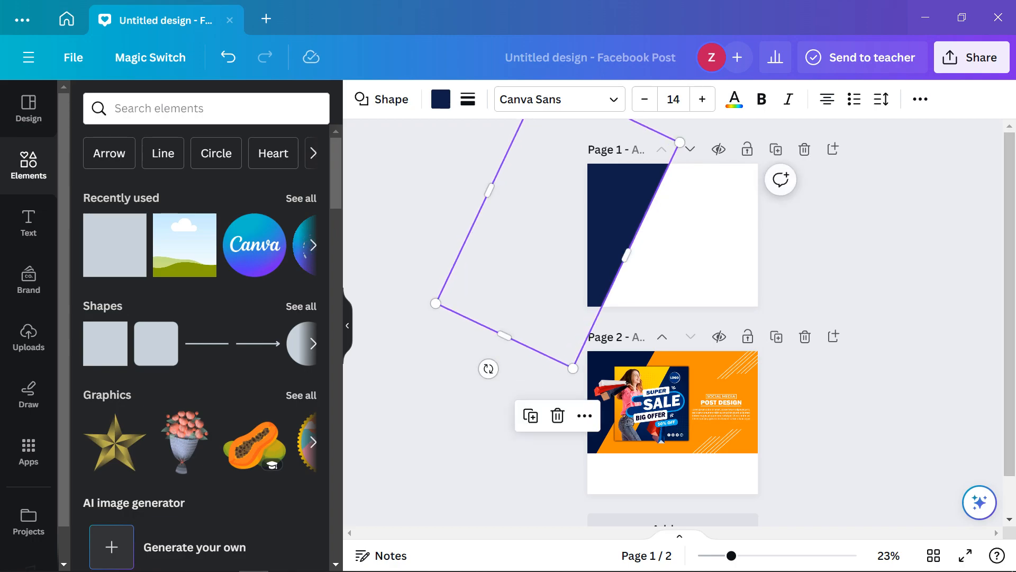
click(894, 286)
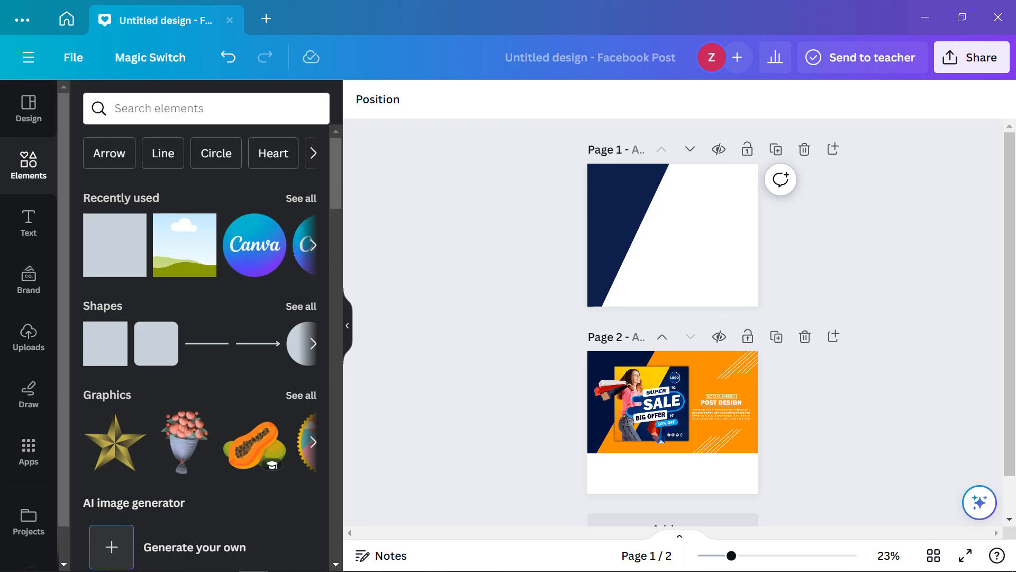
click(617, 222)
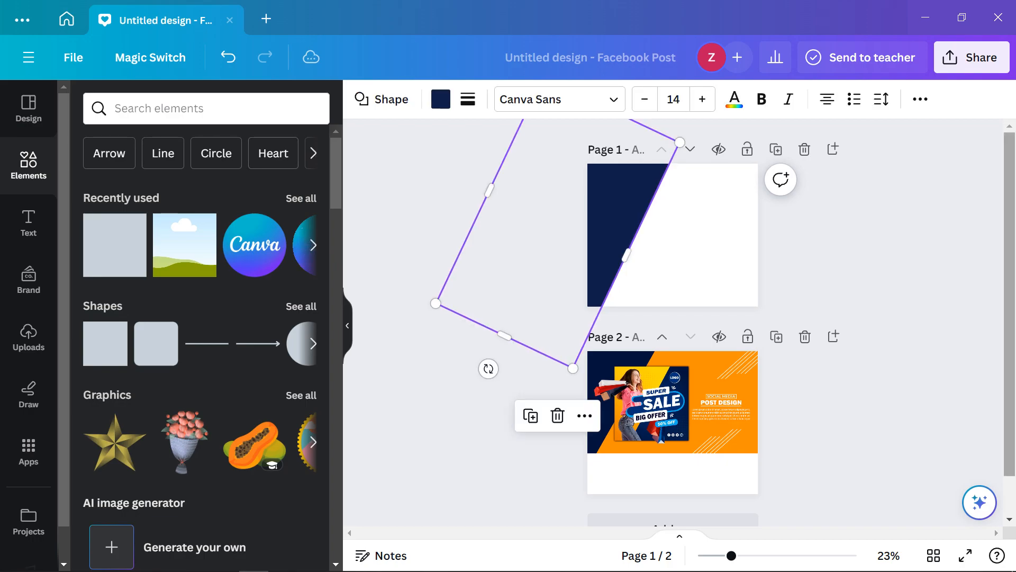
key(Left)
key(Left)
key(Left)
key(Left)
key(Left)
key(Left)
key(Left)
key(Left)
key(Left)
key(Left)
key(Left)
key(Left)
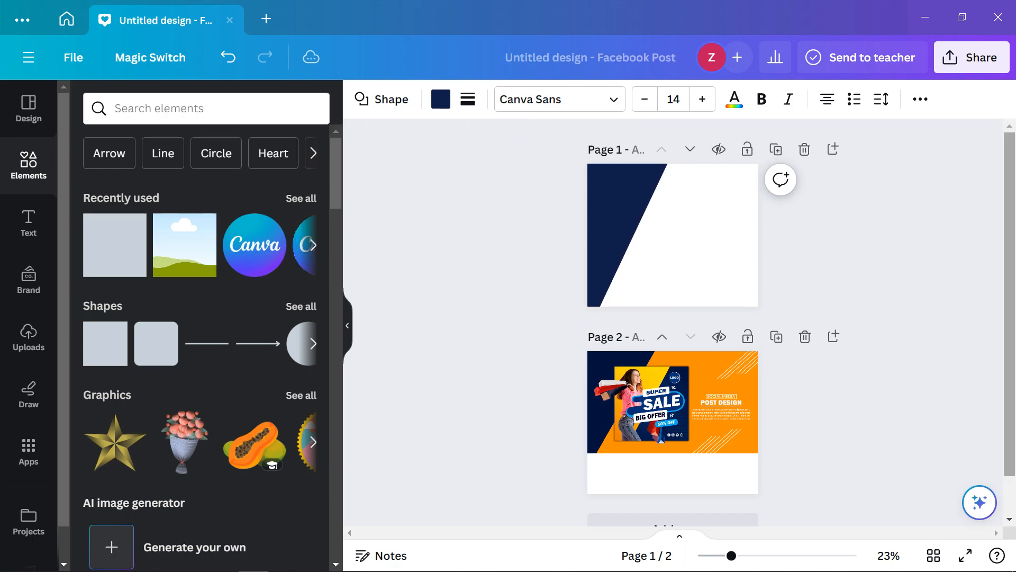
key(Left)
key(Left)
key(Left)
key(Left)
key(Left)
key(Left)
key(Left)
key(Left)
key(Left)
key(Left)
key(Left)
key(Left)
key(Left)
key(Left)
key(Left)
key(Left)
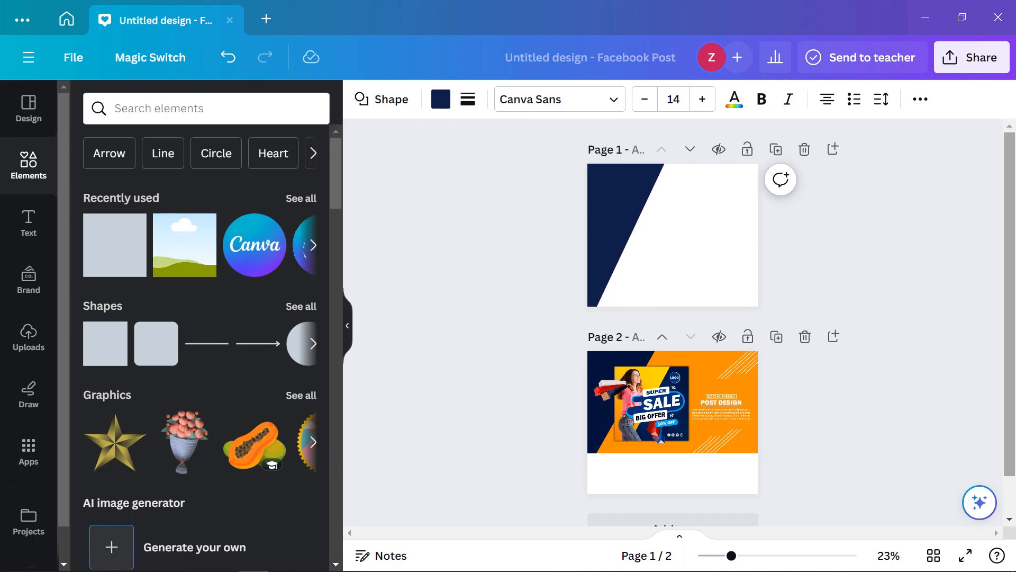
key(Left)
key(Left)
key(Left)
key(Right)
key(Right)
key(Right)
key(Right)
key(Right)
key(Right)
key(Right)
key(Right)
key(Right)
key(Right)
key(Right)
key(Right)
key(Right)
key(Right)
key(Right)
key(Right)
key(Right)
key(Right)
key(Right)
key(Right)
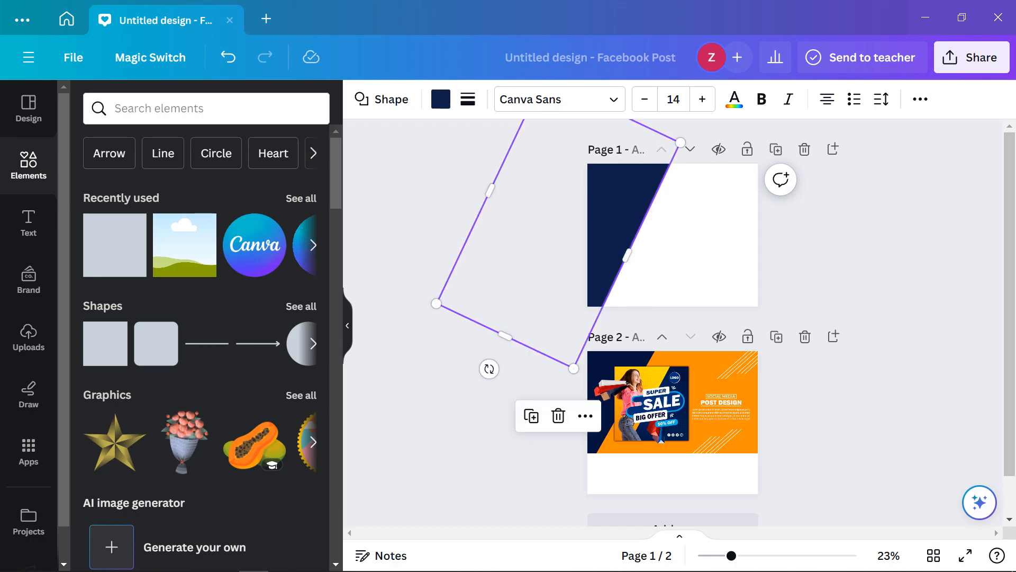
key(Escape)
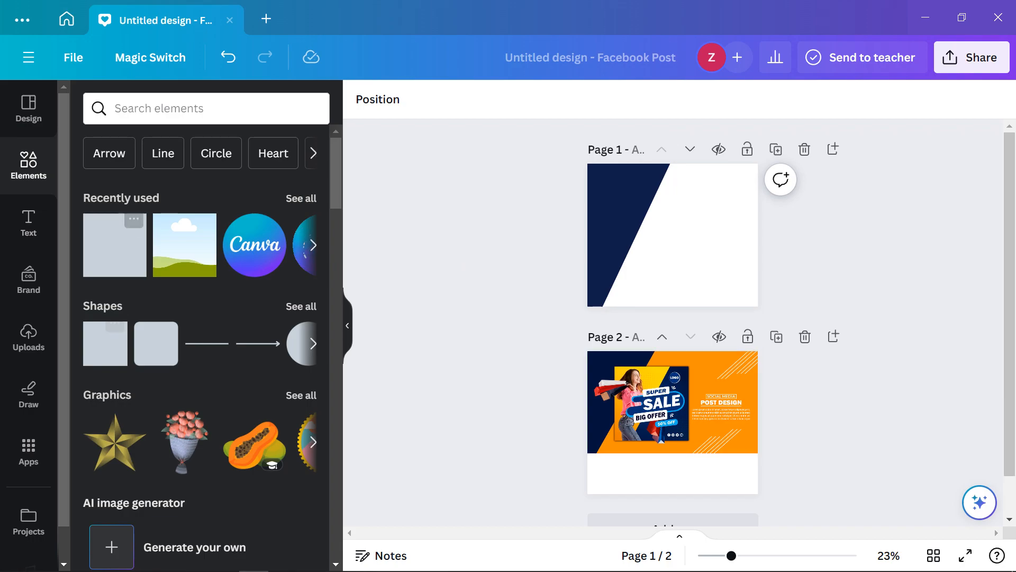
Add a square in the reference's orange and stretch it over page 1
click(115, 244)
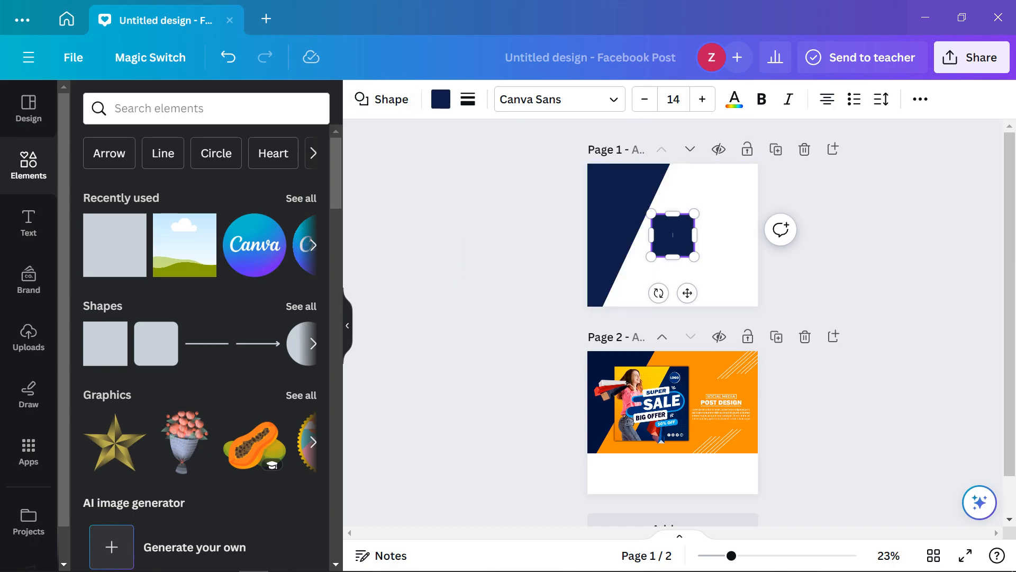
click(441, 99)
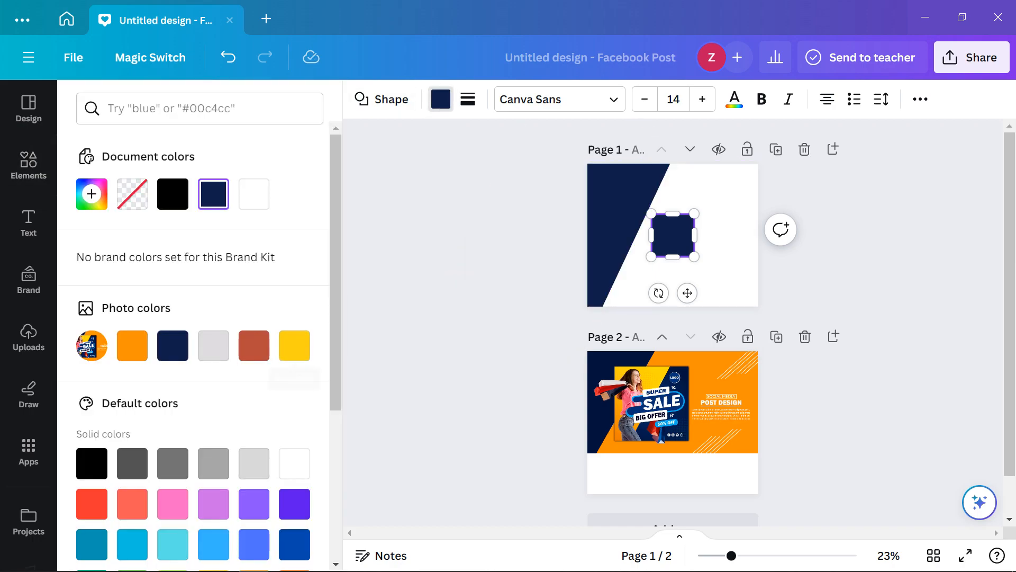
click(133, 345)
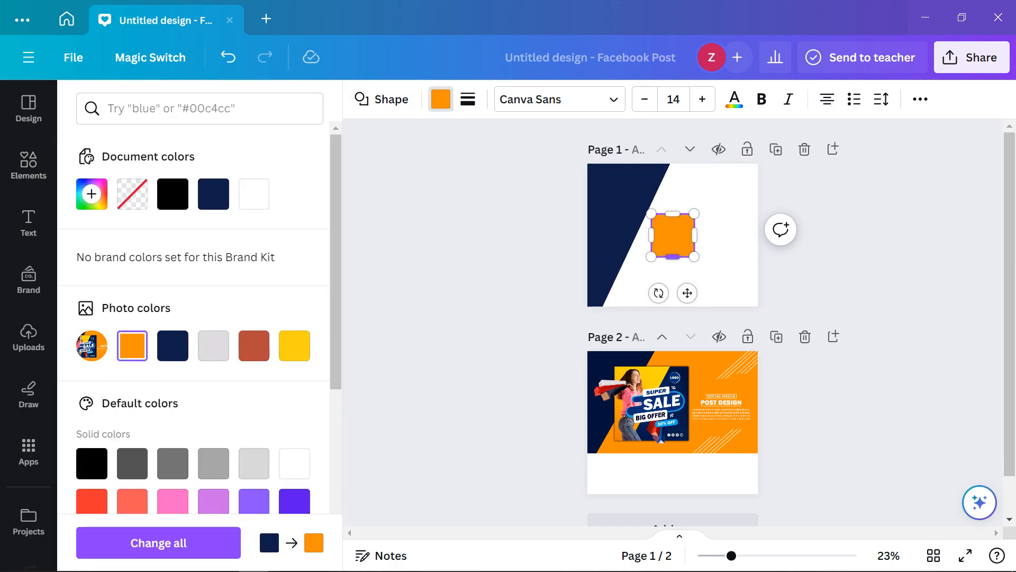
drag(694, 257, 812, 368)
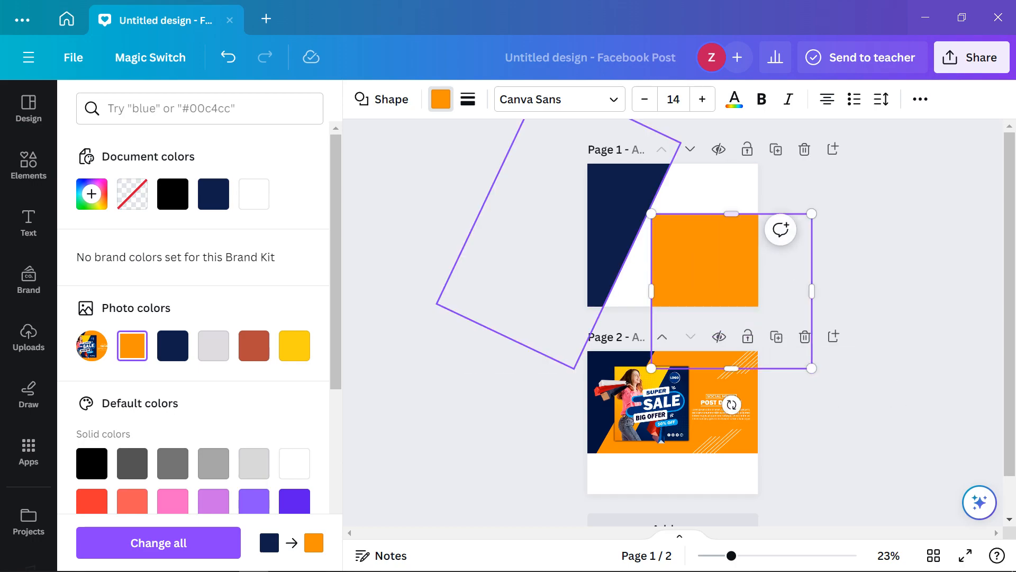
drag(651, 213, 546, 156)
Send the orange shape backward so it sits behind the navy band
right_click(675, 220)
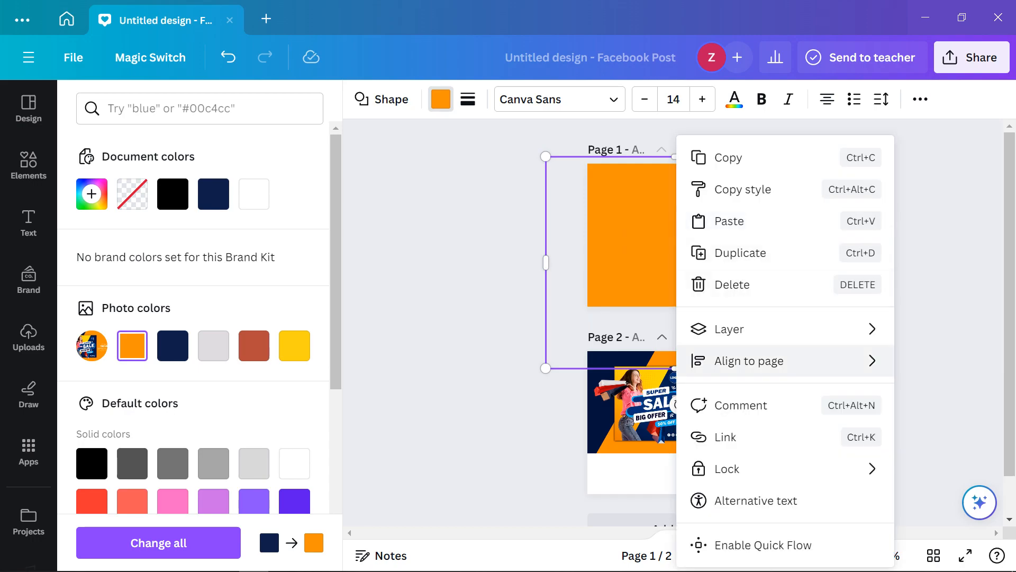
mouse_move(729, 329)
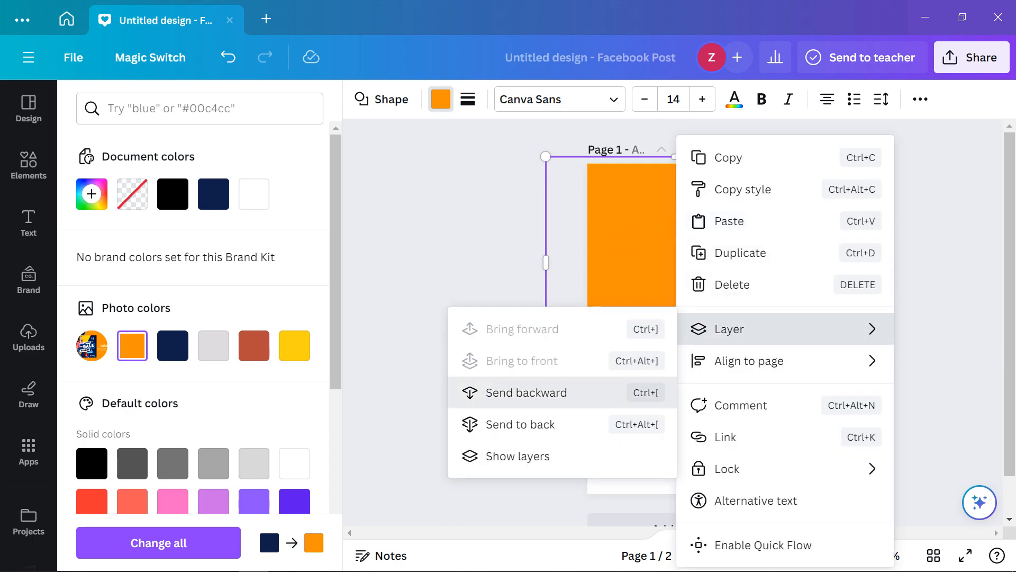
click(524, 392)
click(678, 262)
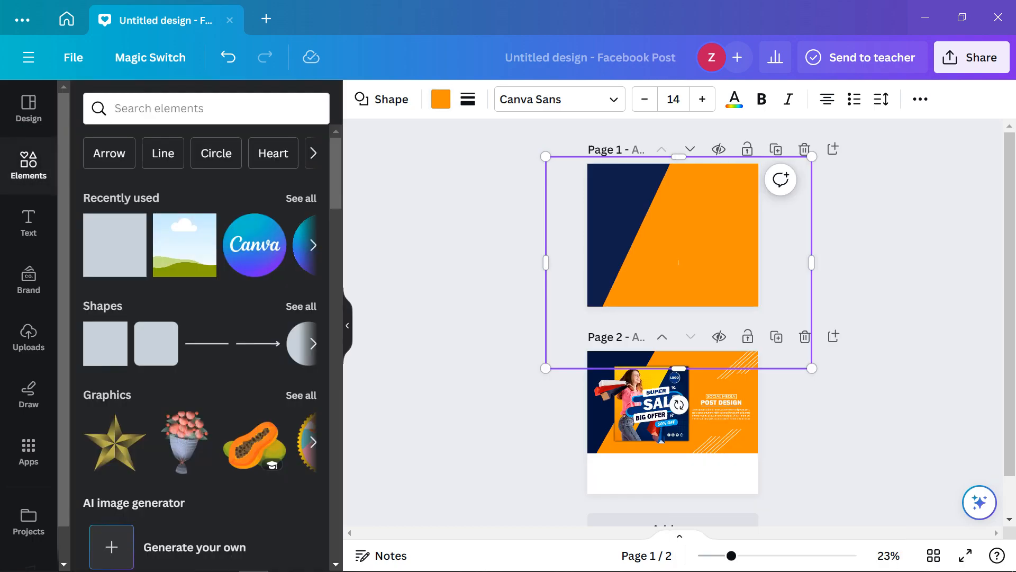
click(889, 275)
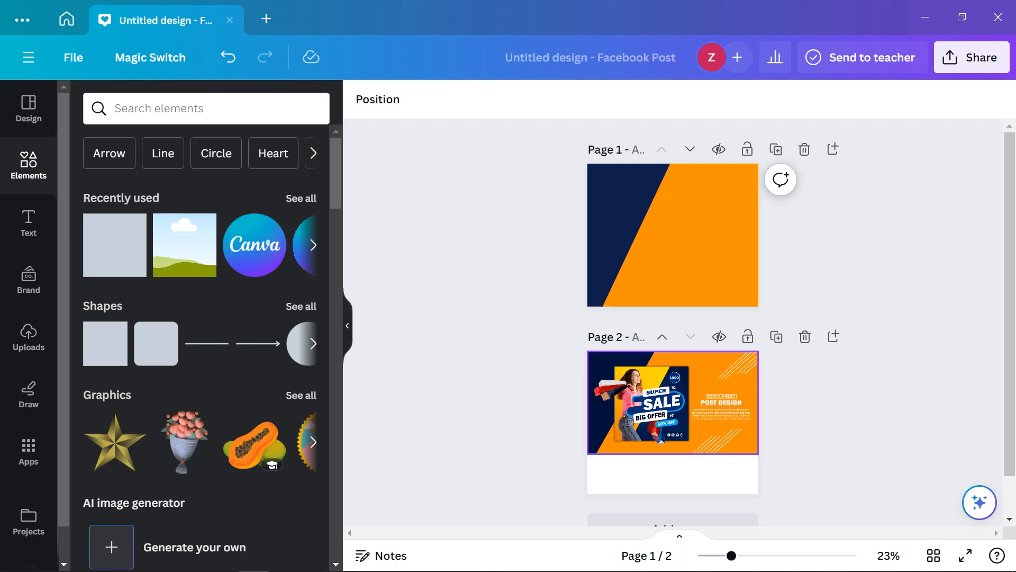
Search the elements library for 'line' and browse the results
scroll(687, 409, up, 10)
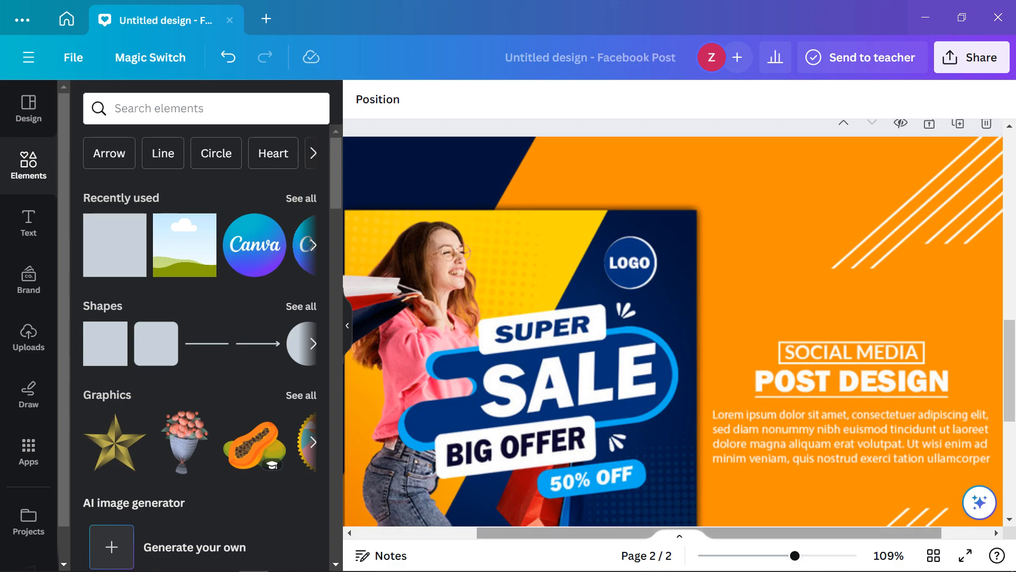
scroll(673, 329, right, 3)
scroll(673, 329, up, 6)
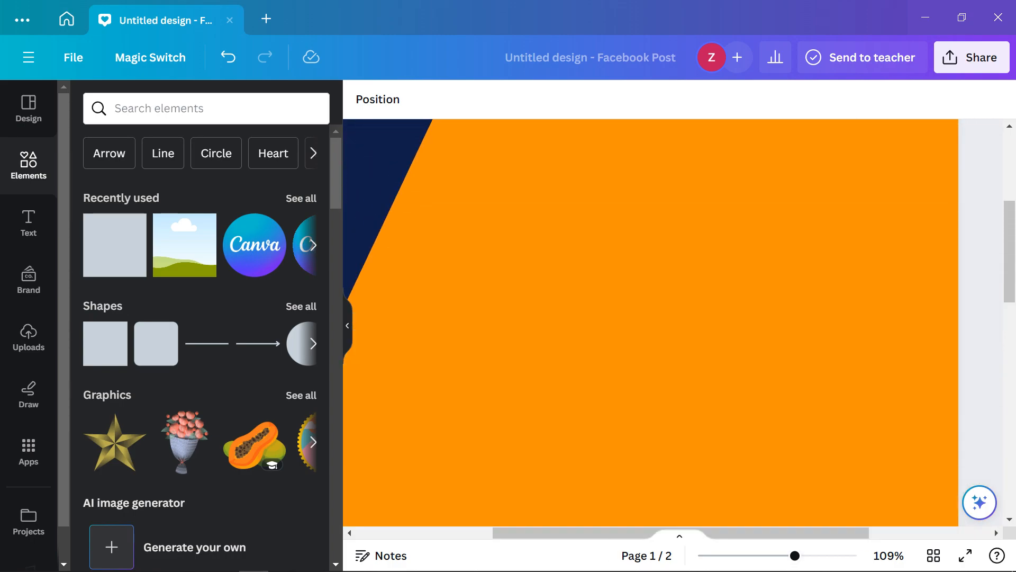
click(159, 109)
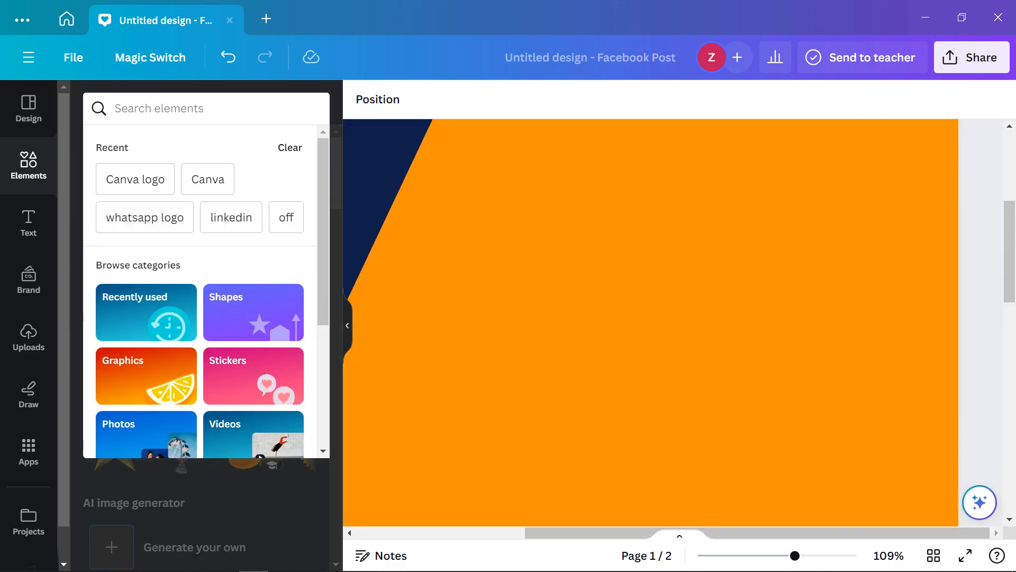
text(line)
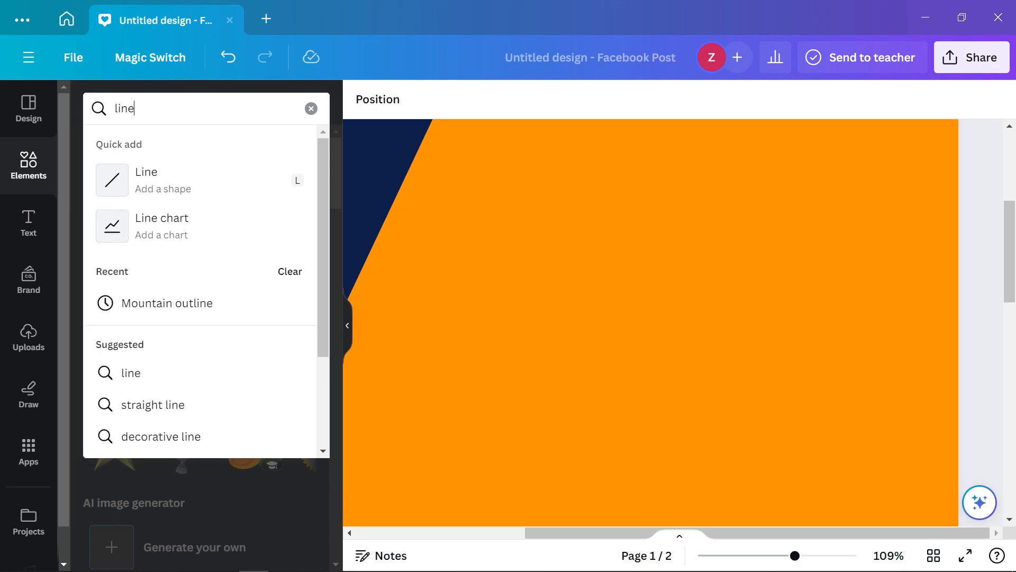
key(Return)
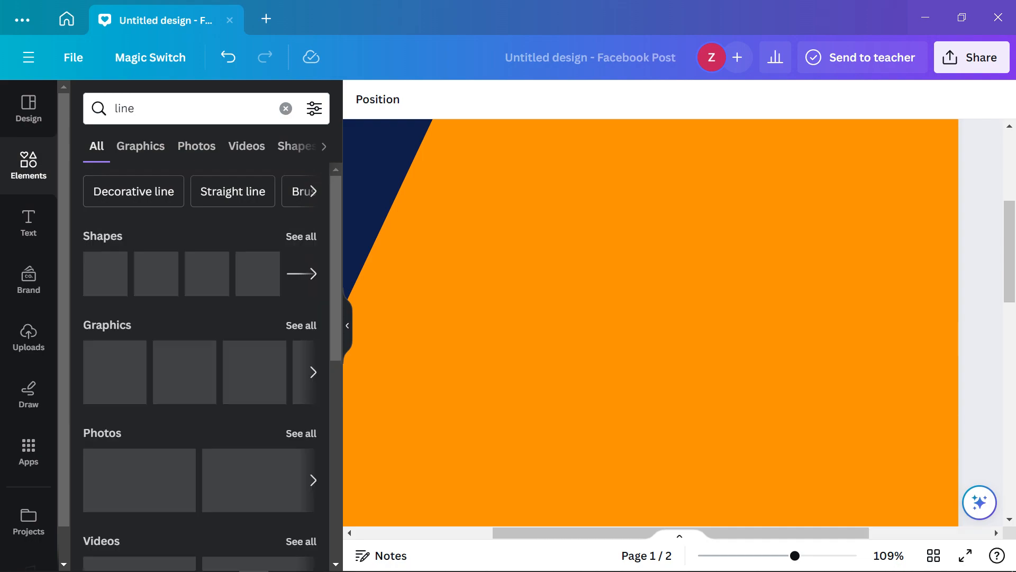
scroll(651, 317, down, 3)
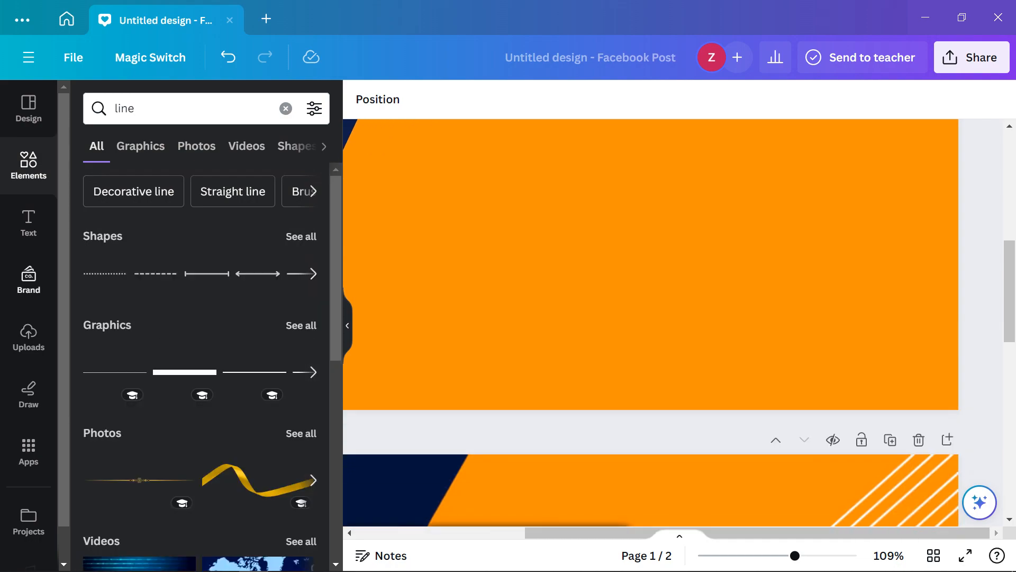
scroll(651, 318, down, 5)
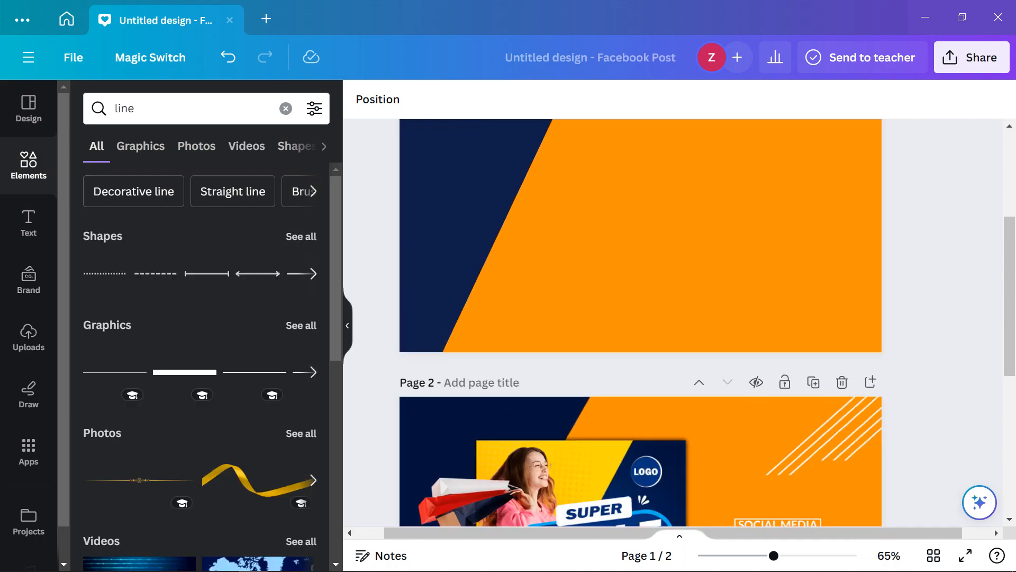
scroll(206, 344, down, 5)
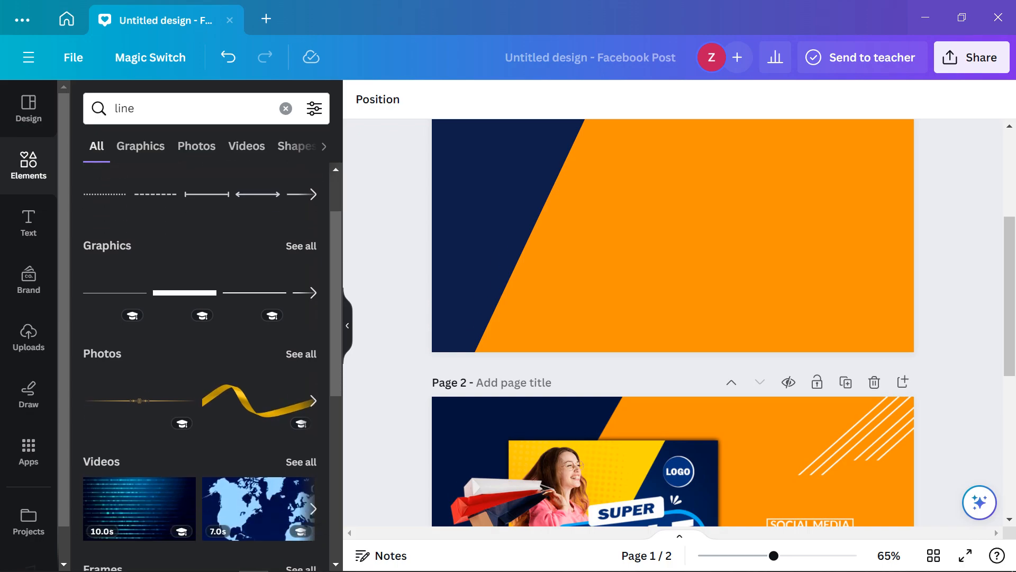
scroll(206, 344, down, 4)
scroll(254, 328, up, 7)
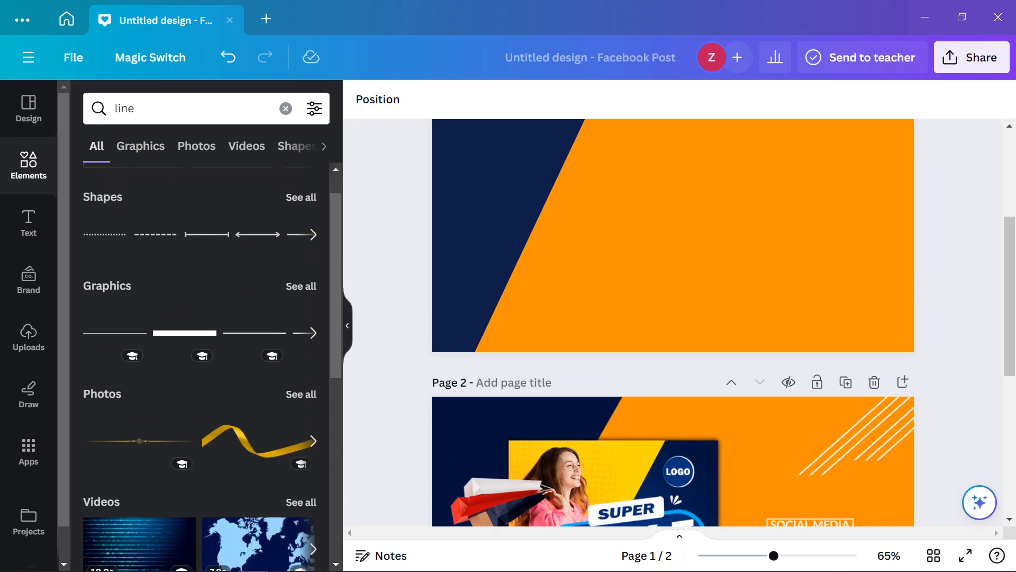
scroll(254, 329, up, 1)
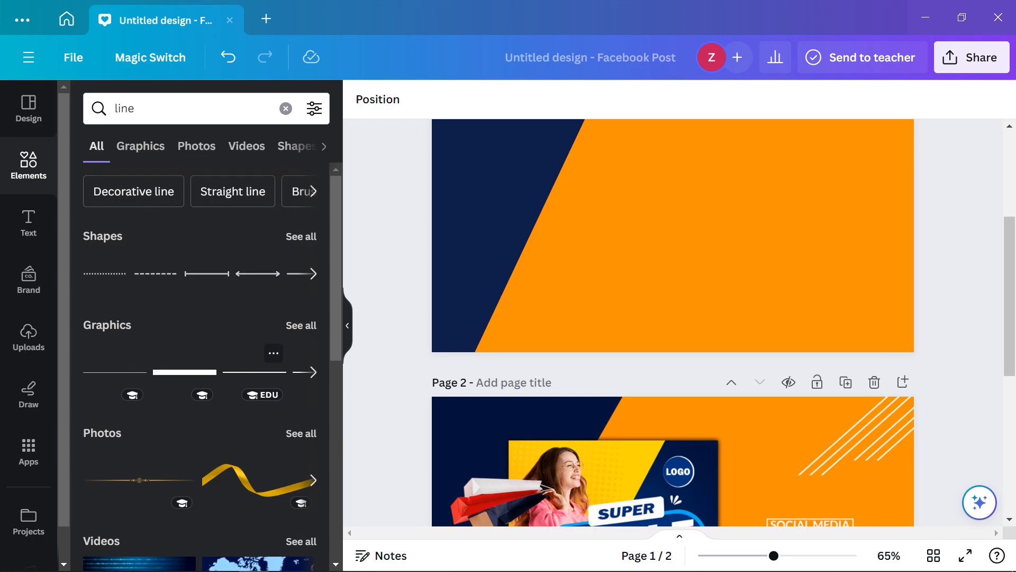
scroll(254, 297, down, 2)
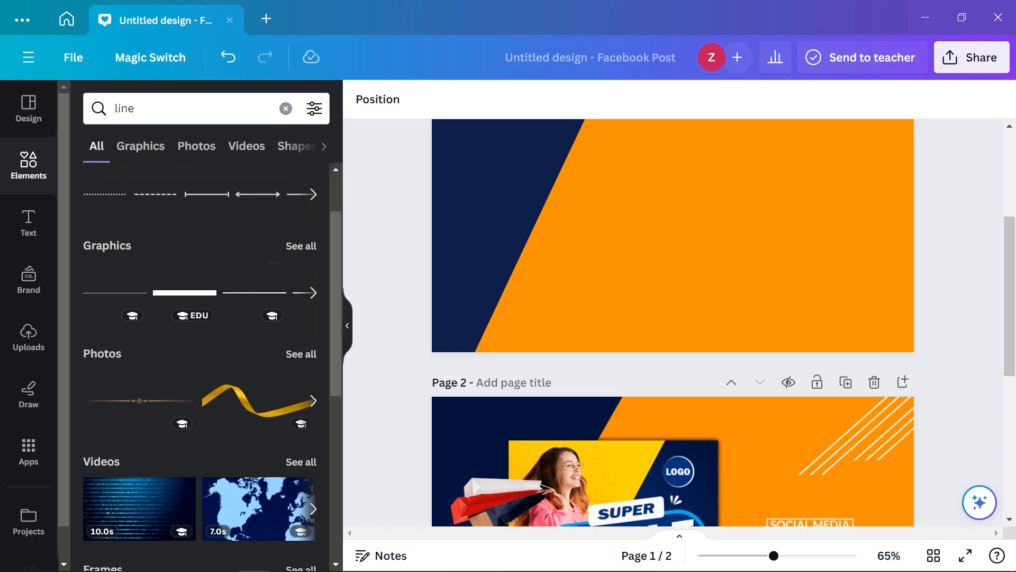
Add a plain line, make it white, and move it onto the orange area
click(254, 292)
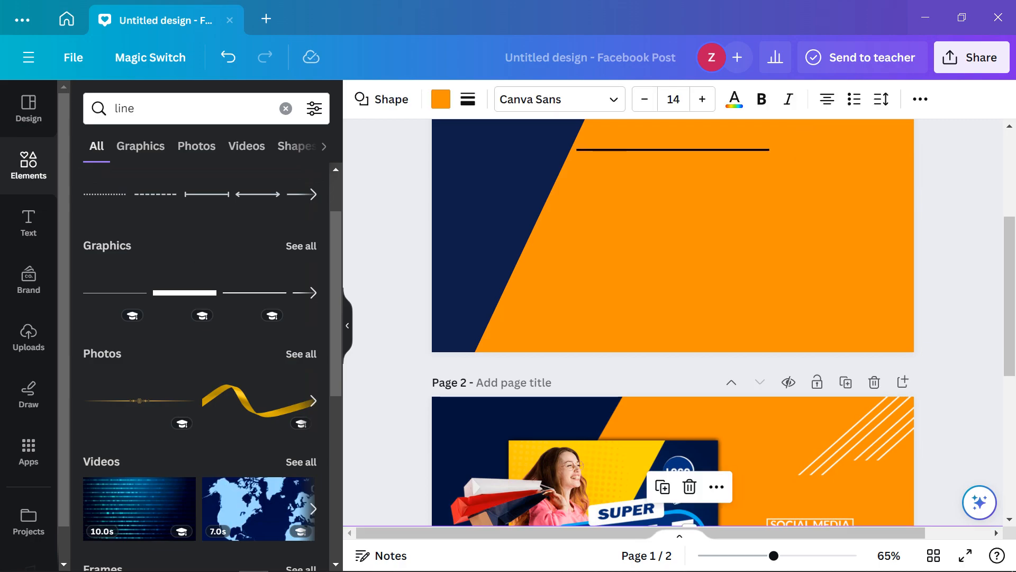
click(547, 100)
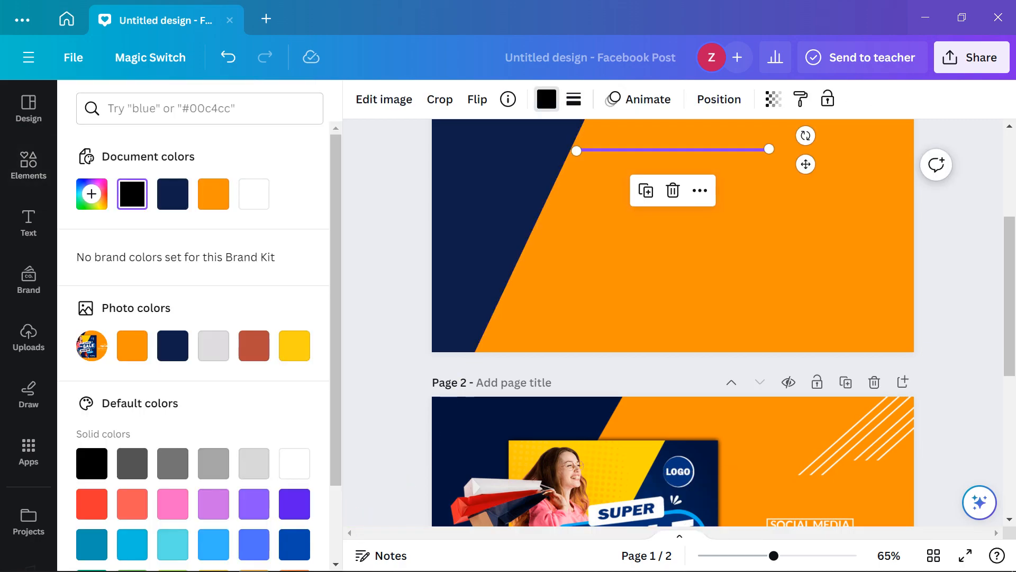
click(254, 195)
click(29, 165)
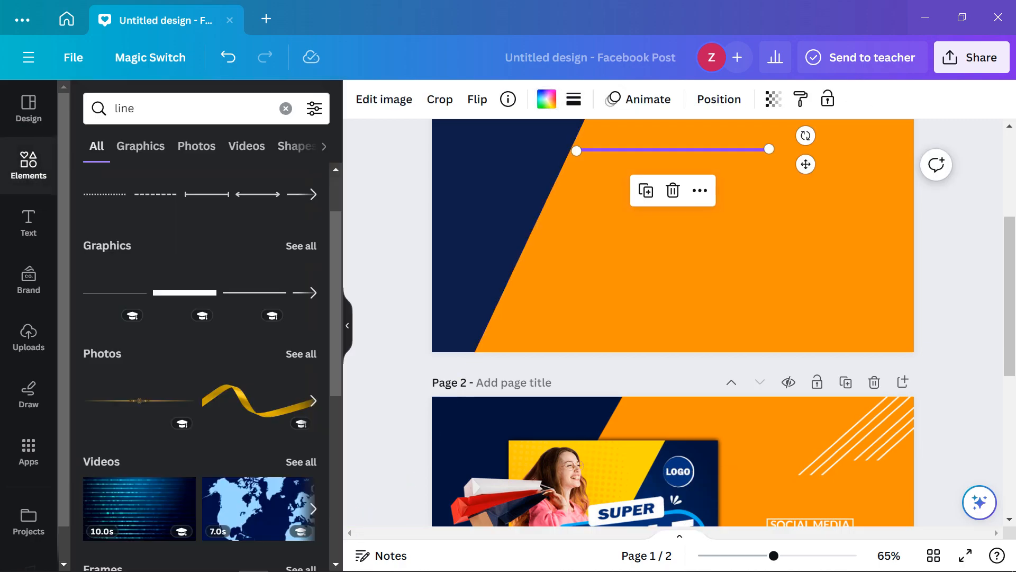
click(683, 249)
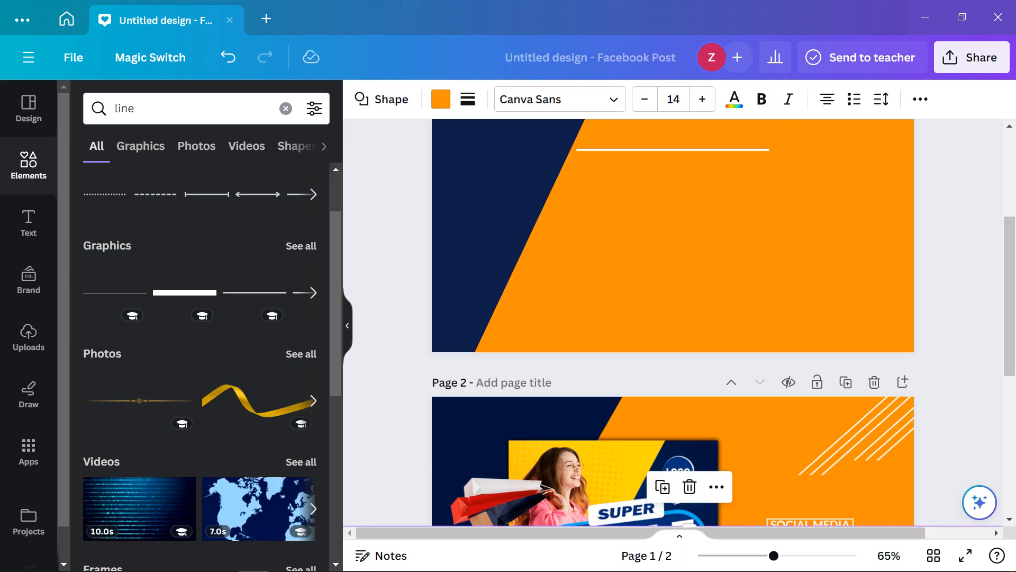
drag(673, 149, 747, 172)
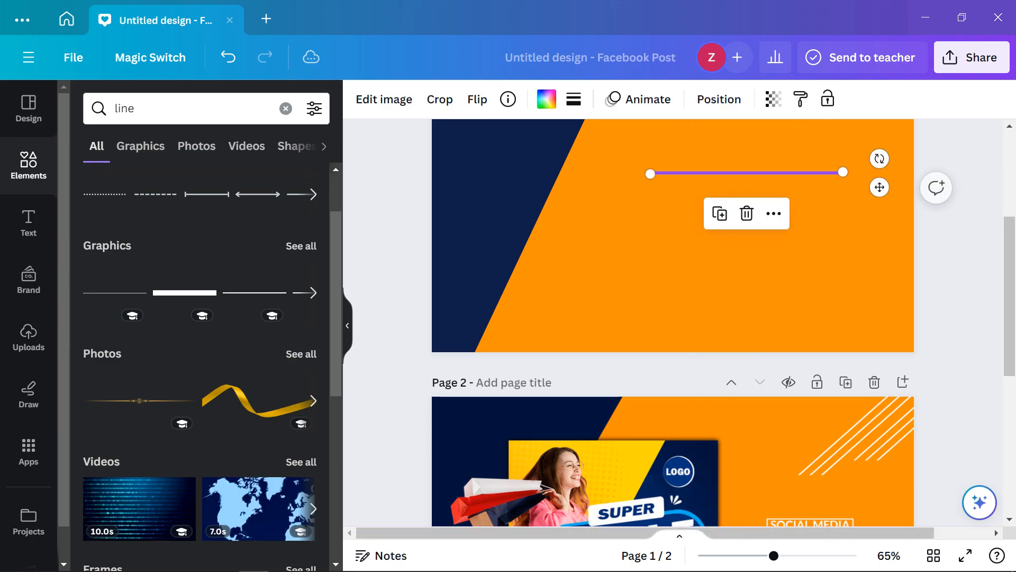
Try tilting and moving a line onto page 2's reference, then undo those changes
drag(880, 159, 843, 100)
drag(748, 174, 859, 399)
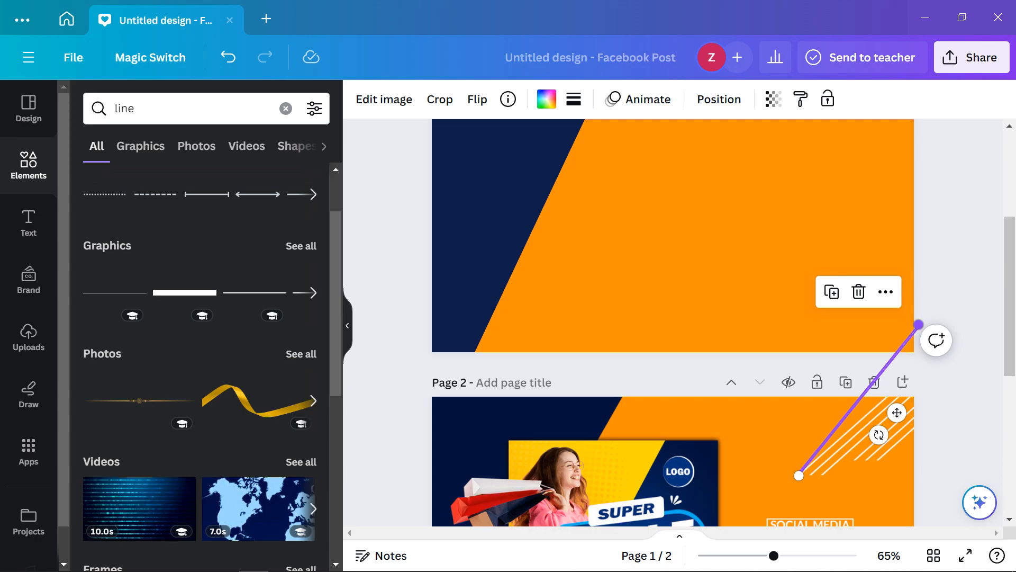
click(919, 325)
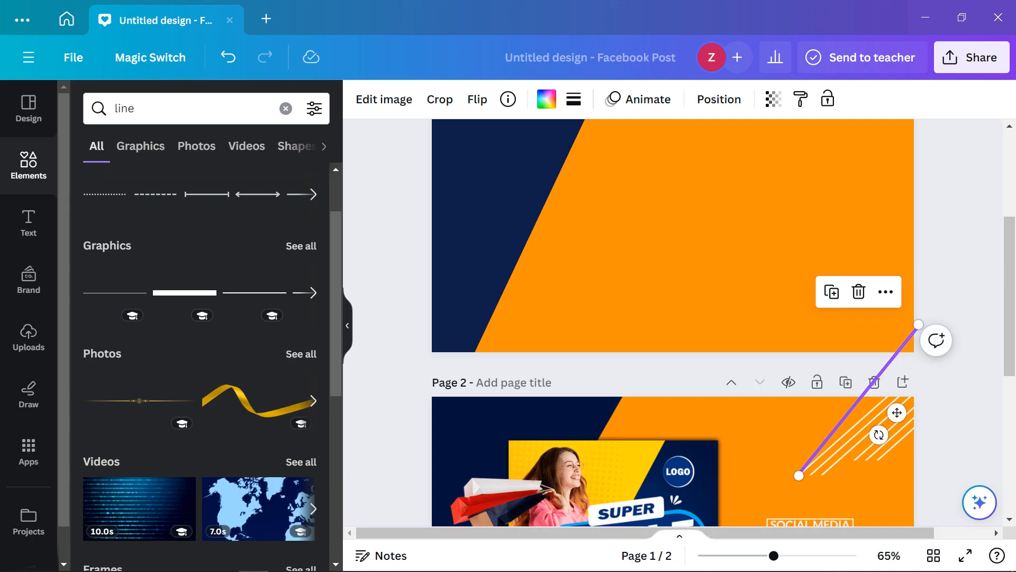
drag(879, 435, 843, 365)
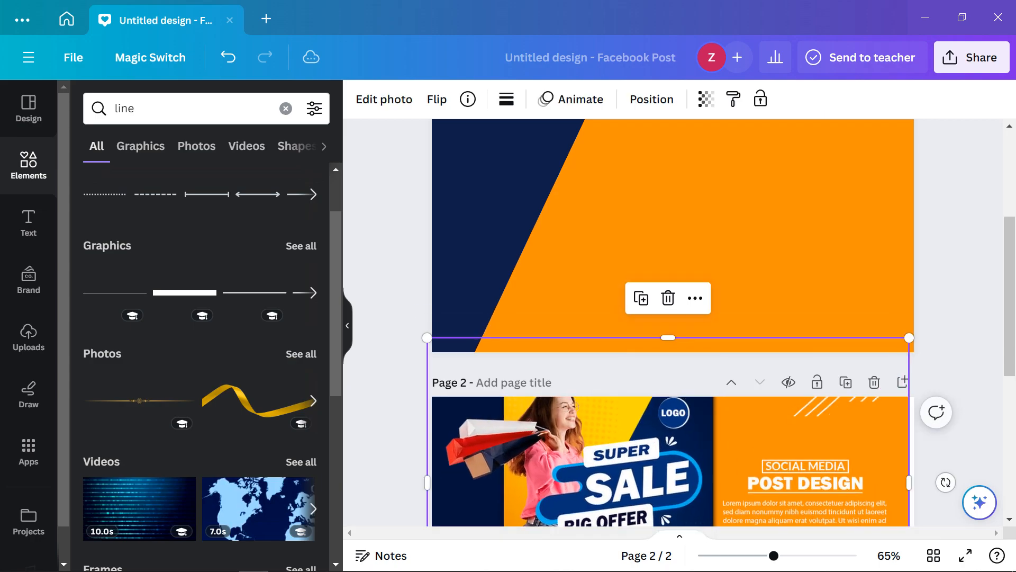
key(ctrl+z)
key(ctrl+z)
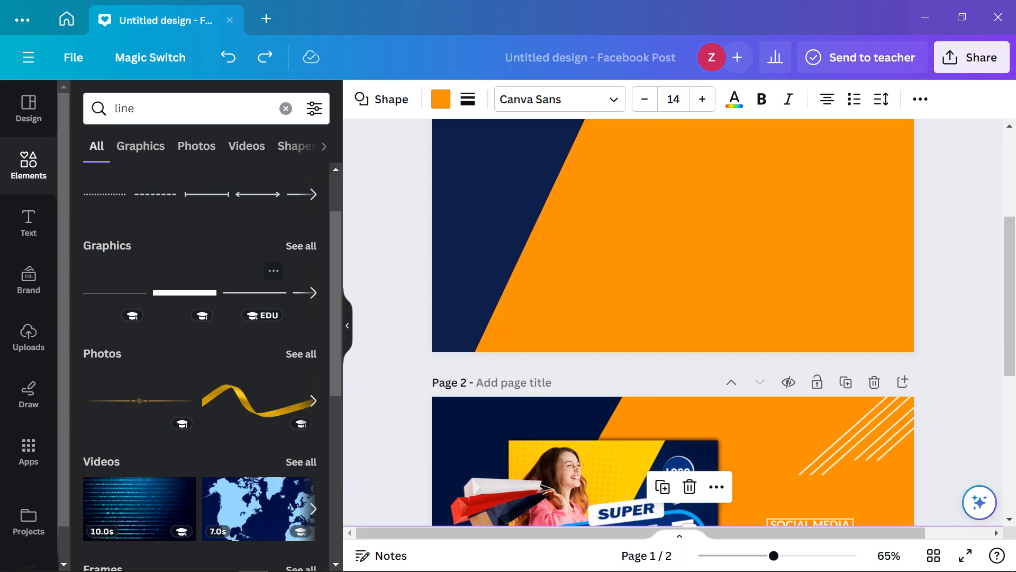
Add a plain line to page 1, restore the accidentally deleted orange background, then remove the line
click(254, 292)
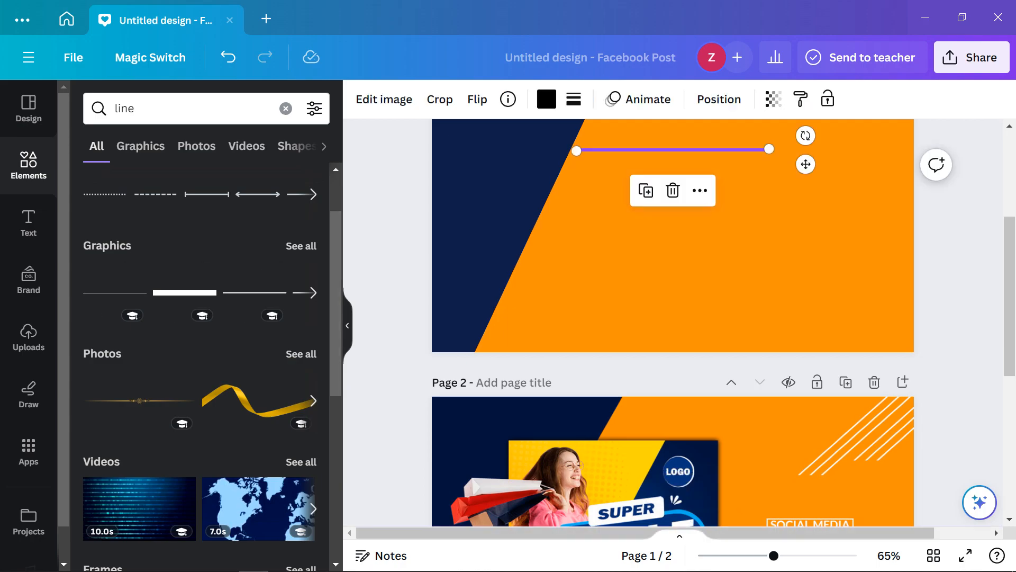
click(673, 153)
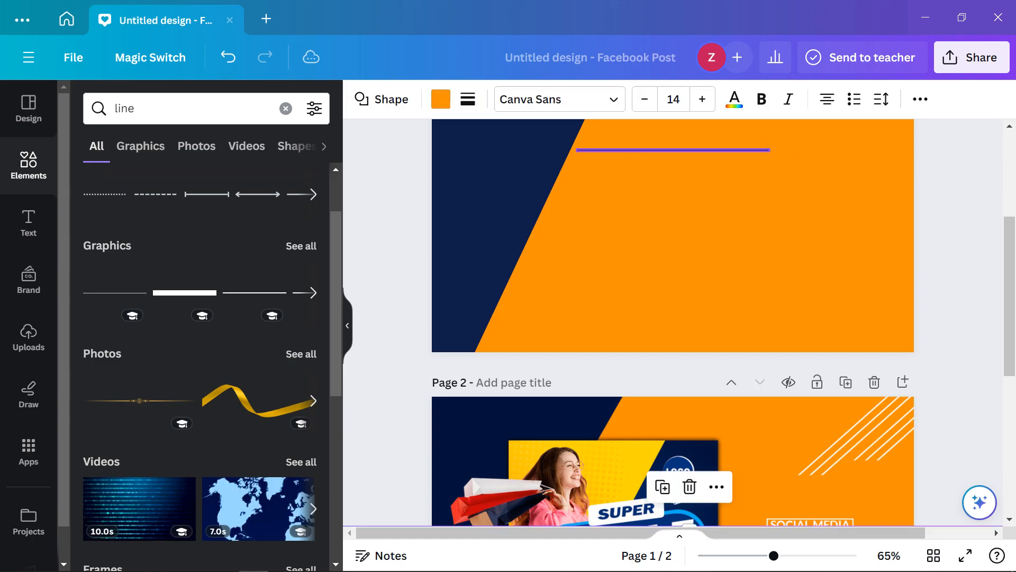
key(Delete)
key(ctrl+z)
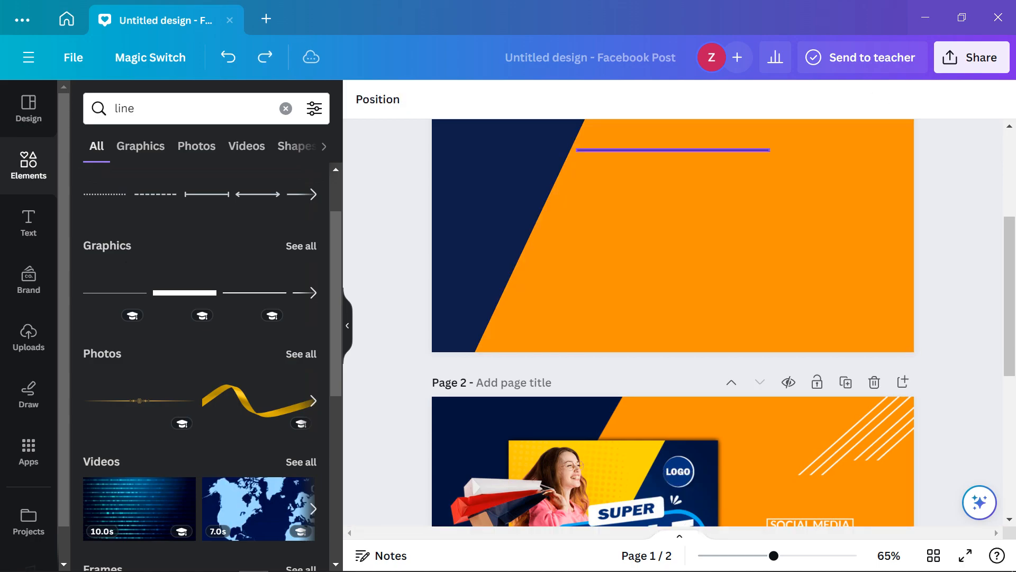
click(673, 151)
key(Delete)
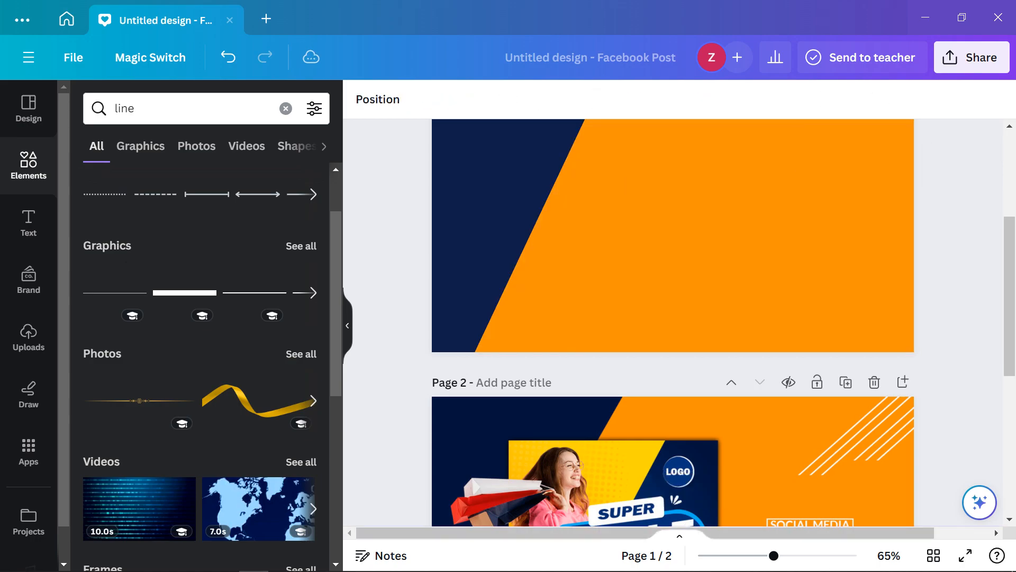
Add a thick black line to page 2, place it above the SOCIAL MEDIA heading, and tilt it to -41°
click(752, 455)
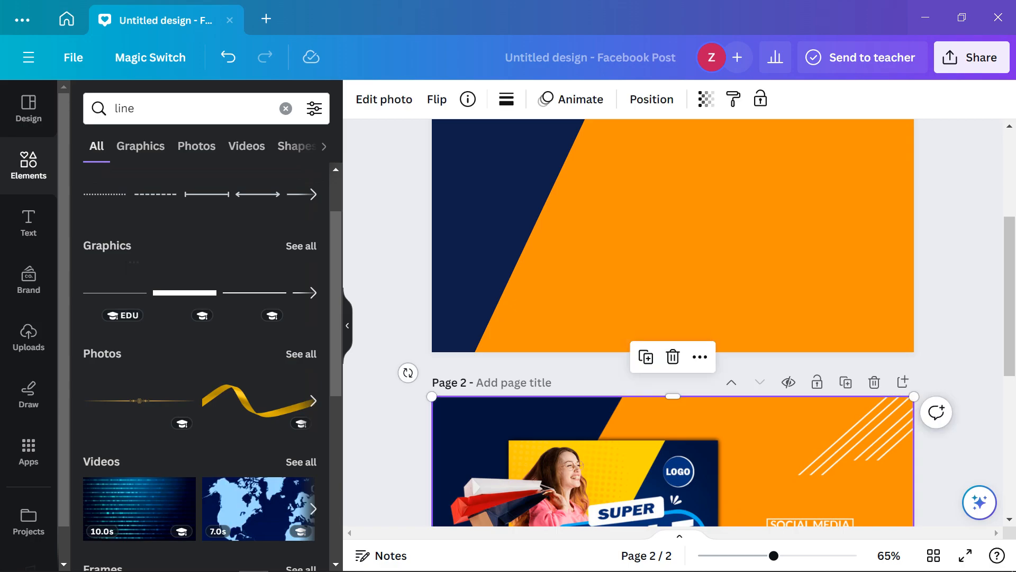
click(185, 292)
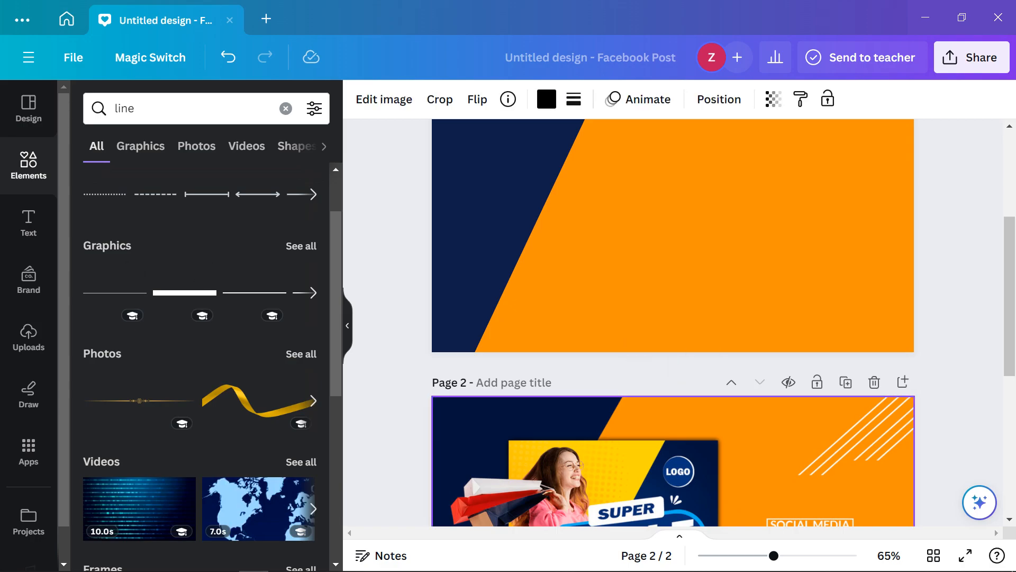
scroll(673, 323, up, 3)
drag(683, 443, 743, 411)
key(ctrl+z)
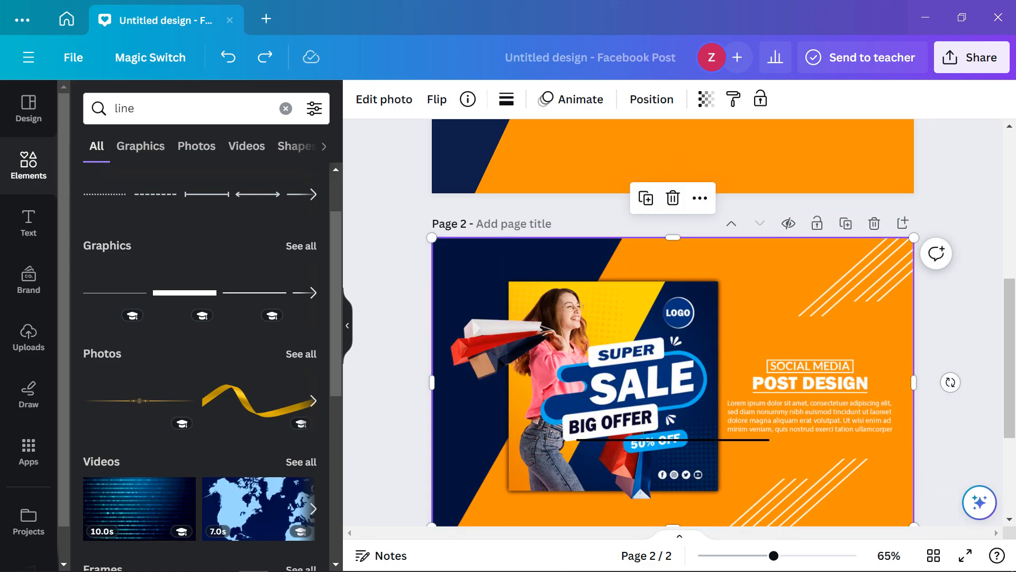
click(727, 440)
drag(673, 439, 806, 313)
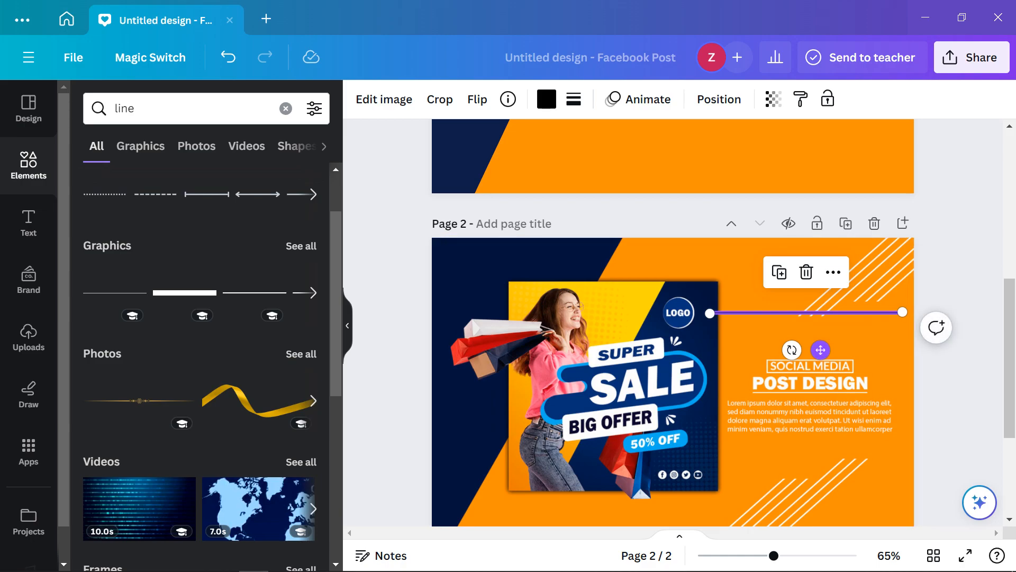
drag(792, 349, 859, 365)
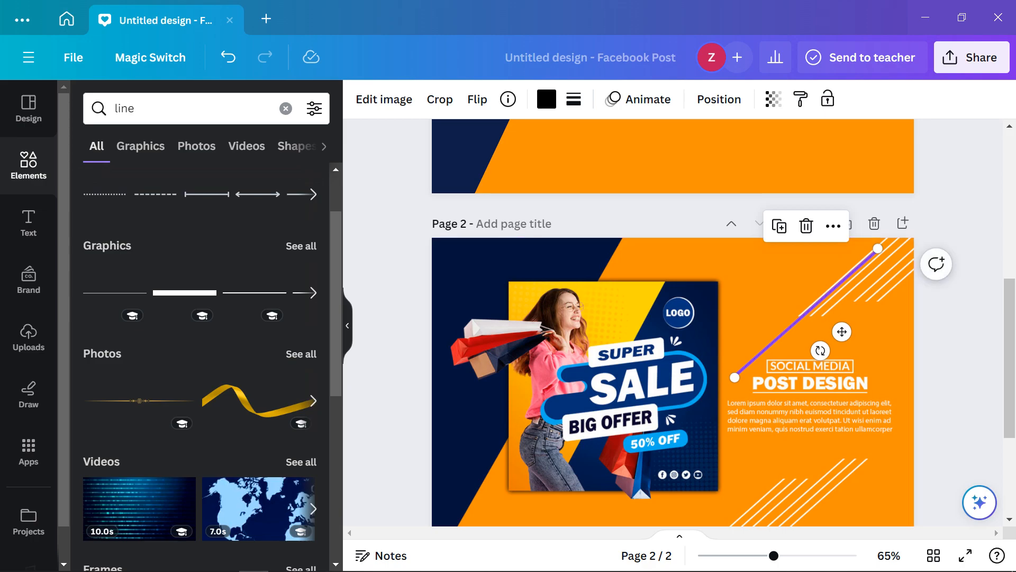
Paste a copy of the angled line onto page 1
scroll(741, 329, up, 4)
click(741, 328)
key(ctrl+v)
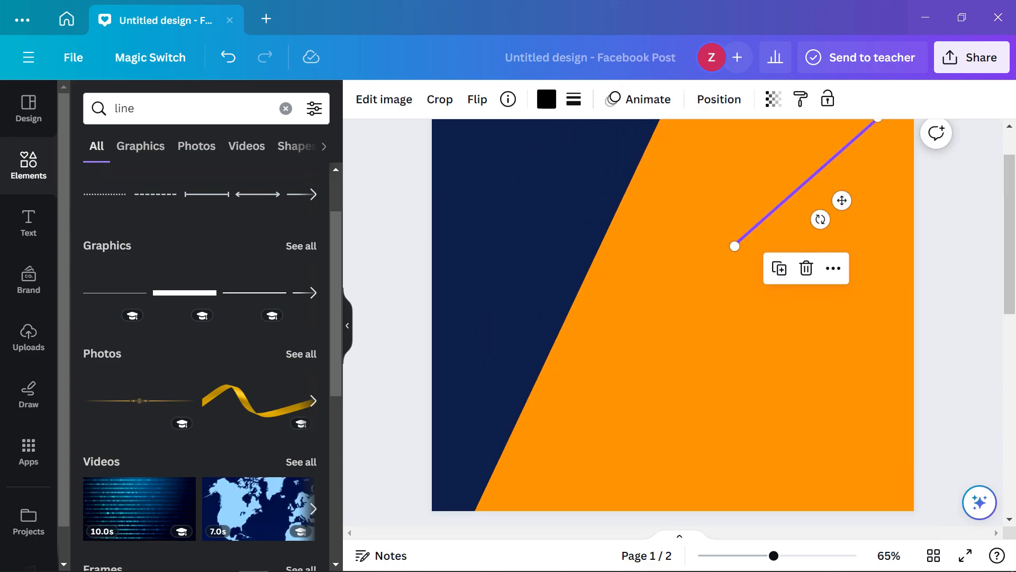
scroll(779, 268, down, 4)
scroll(779, 269, up, 5)
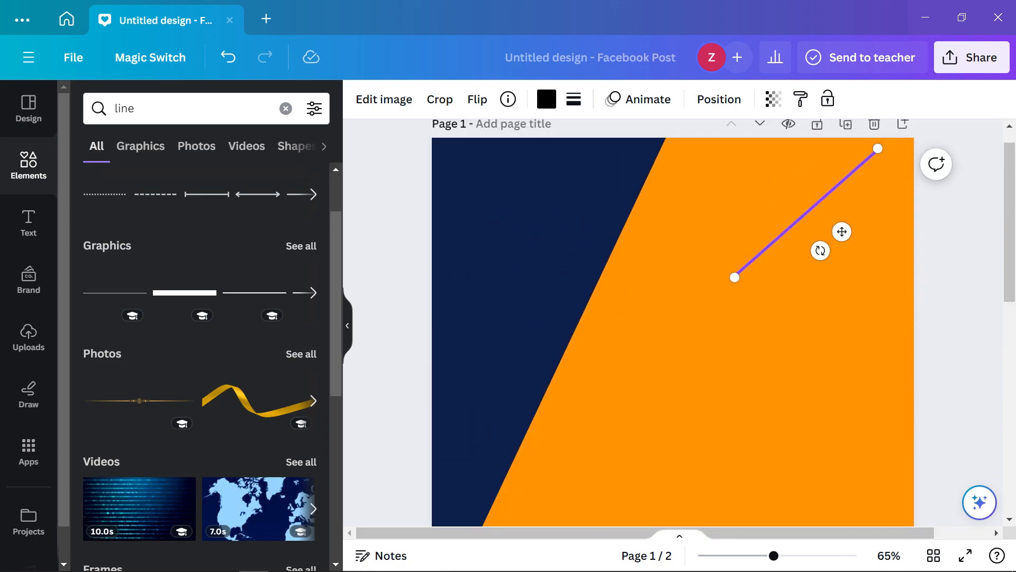
scroll(779, 269, down, 3)
scroll(672, 323, down, 2)
Delete the extra line from page 2
click(768, 467)
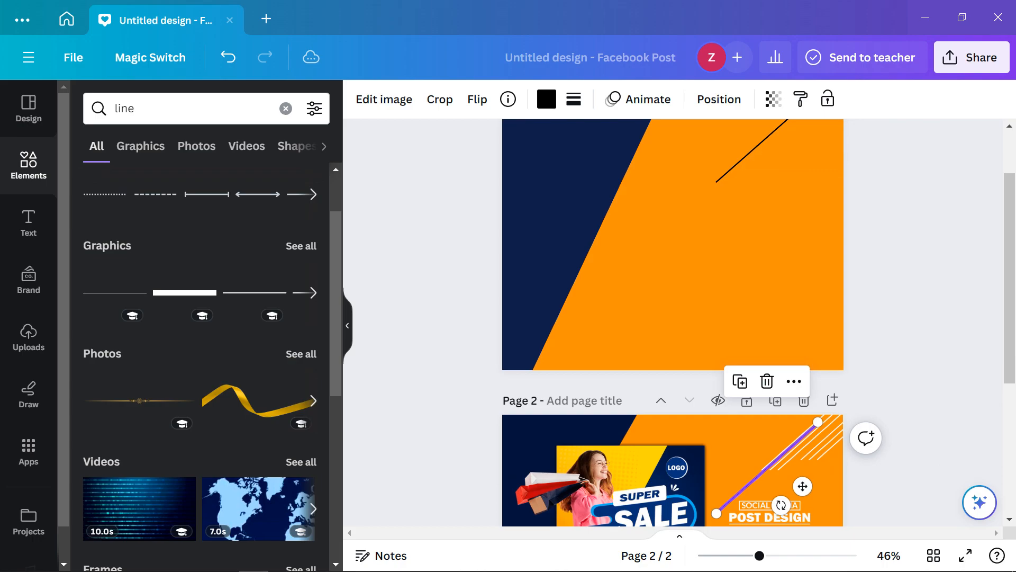
key(Delete)
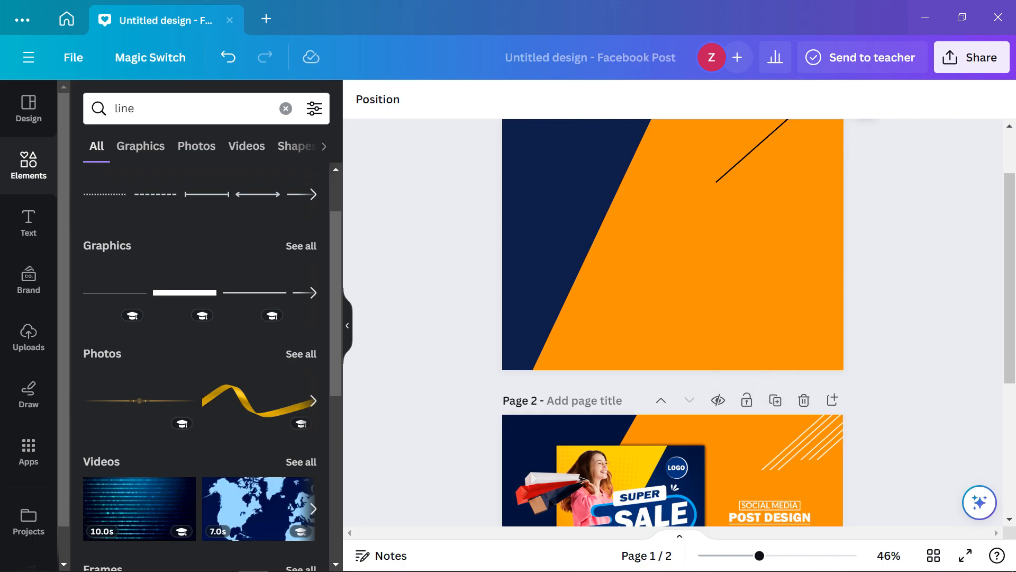
scroll(673, 323, up, 1)
scroll(672, 323, down, 2)
scroll(672, 323, up, 2)
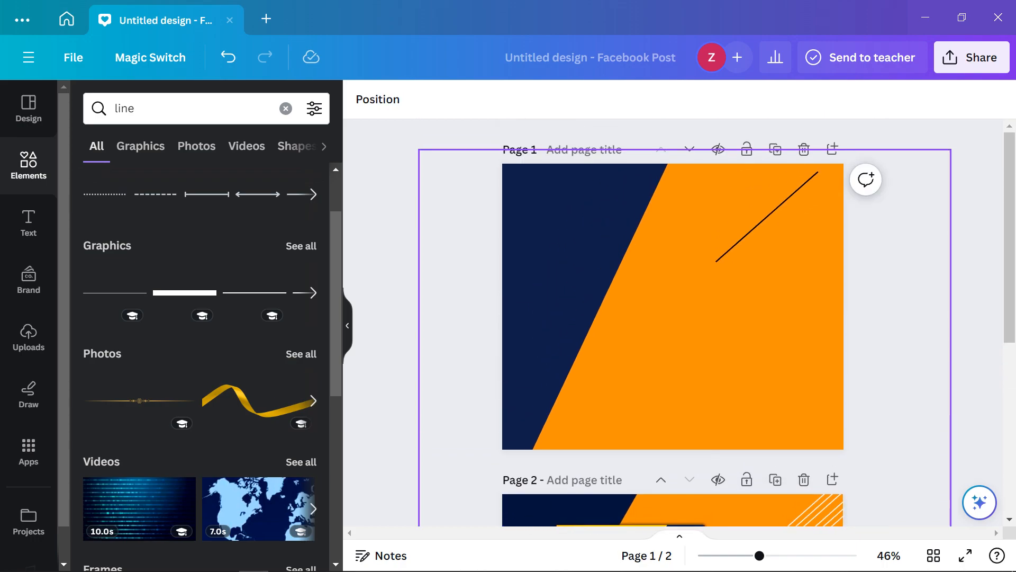
Move page 1's diagonal line up and right toward the top-right corner
click(768, 217)
scroll(672, 323, down, 2)
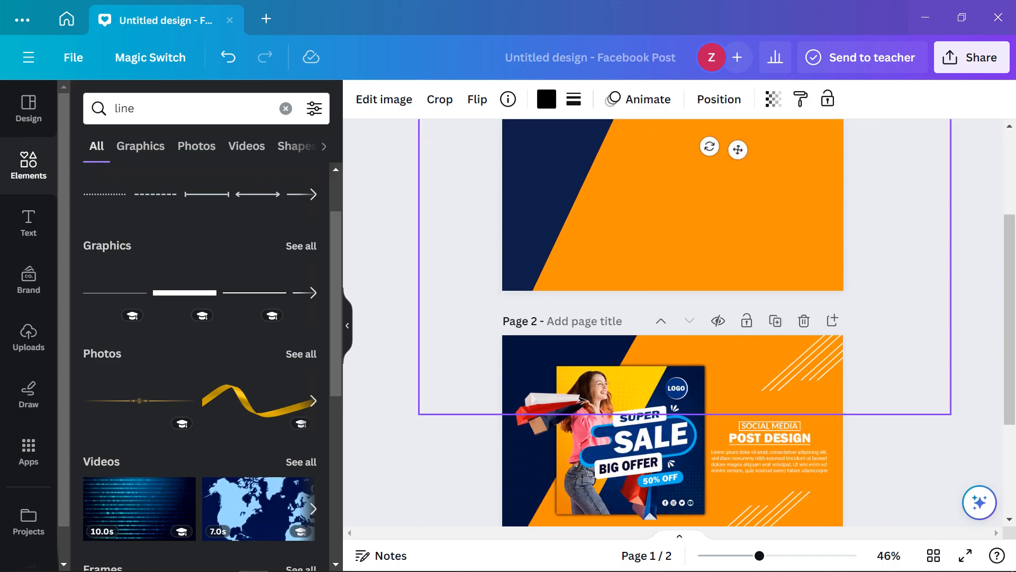
scroll(672, 323, up, 2)
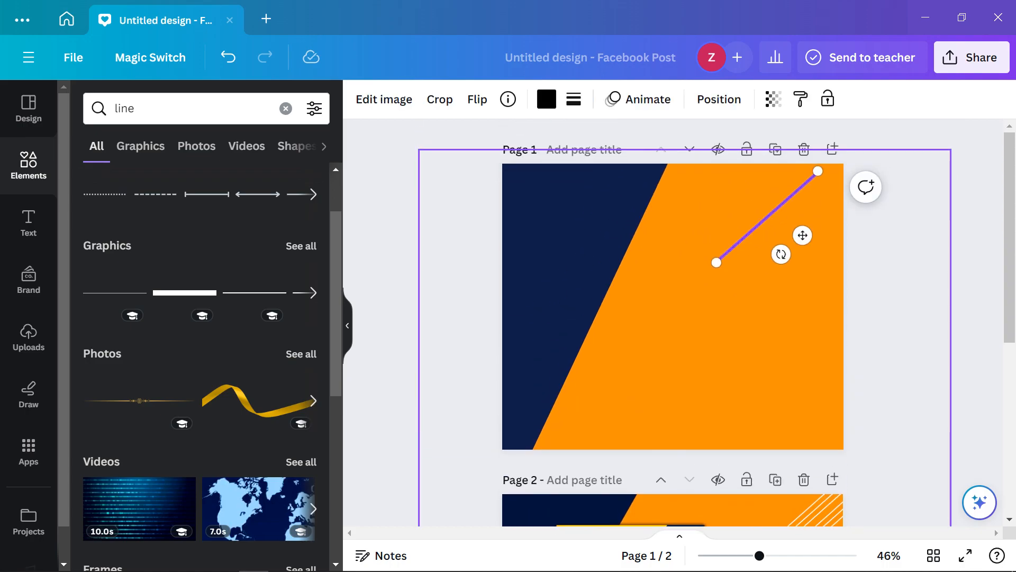
drag(767, 216, 801, 183)
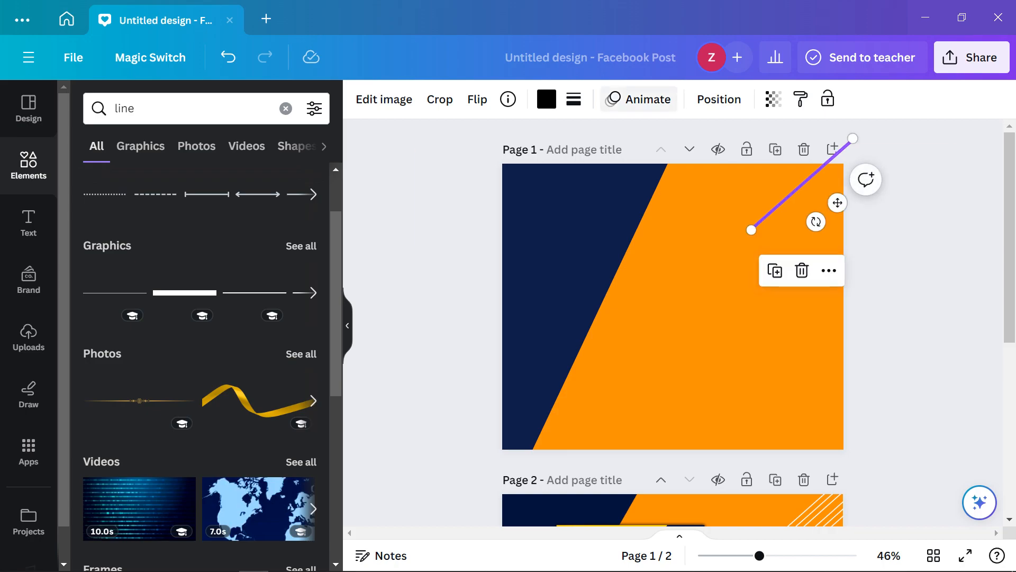
scroll(673, 317, down, 4)
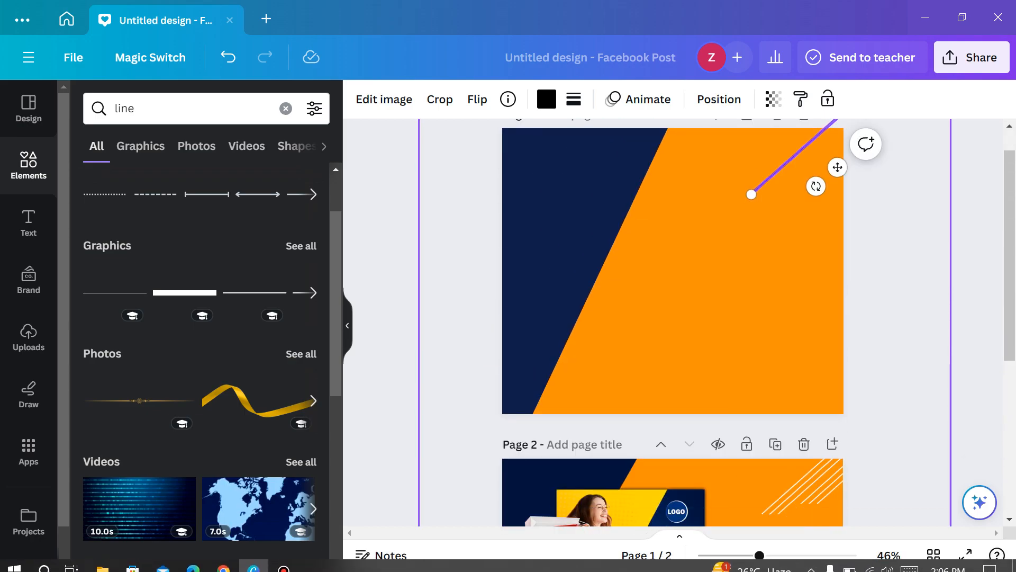
scroll(672, 318, down, 5)
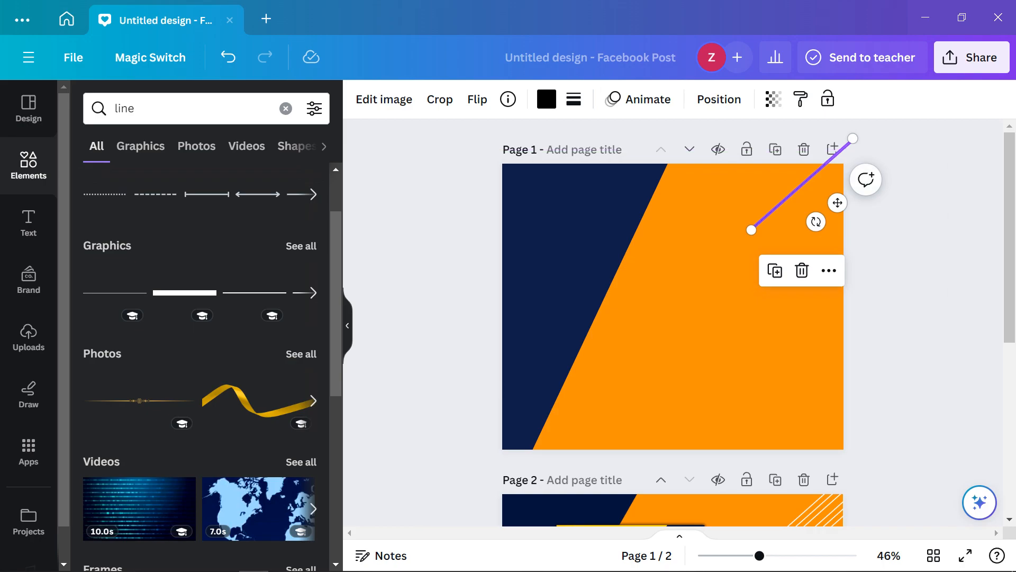
click(918, 206)
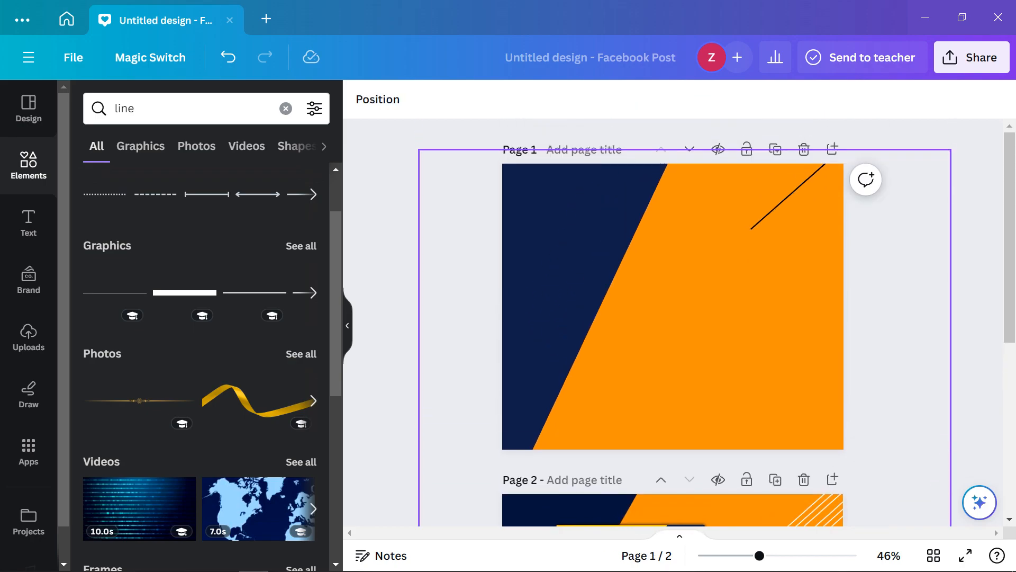
Change page 1's diagonal line colour to white
click(789, 196)
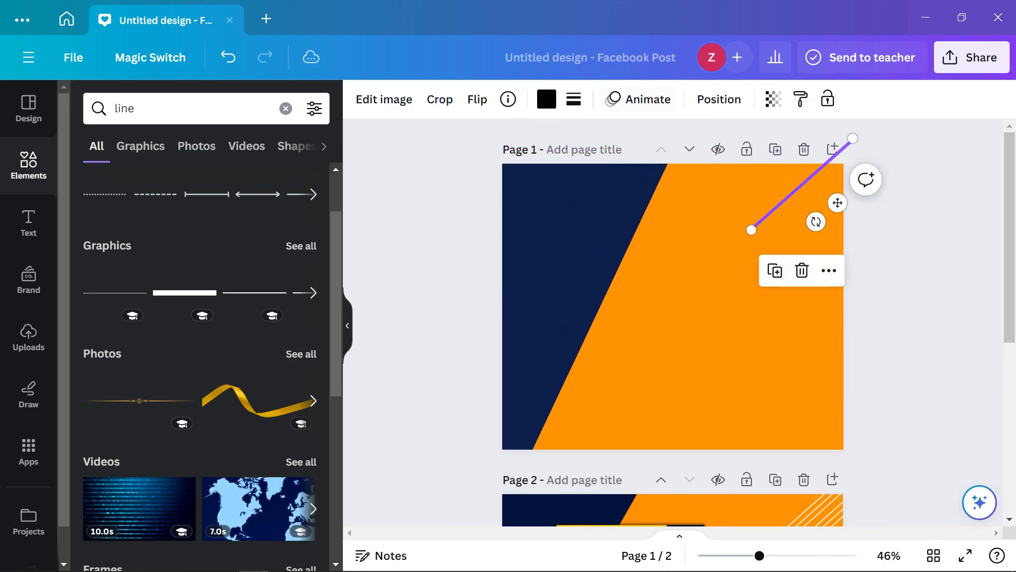
click(547, 99)
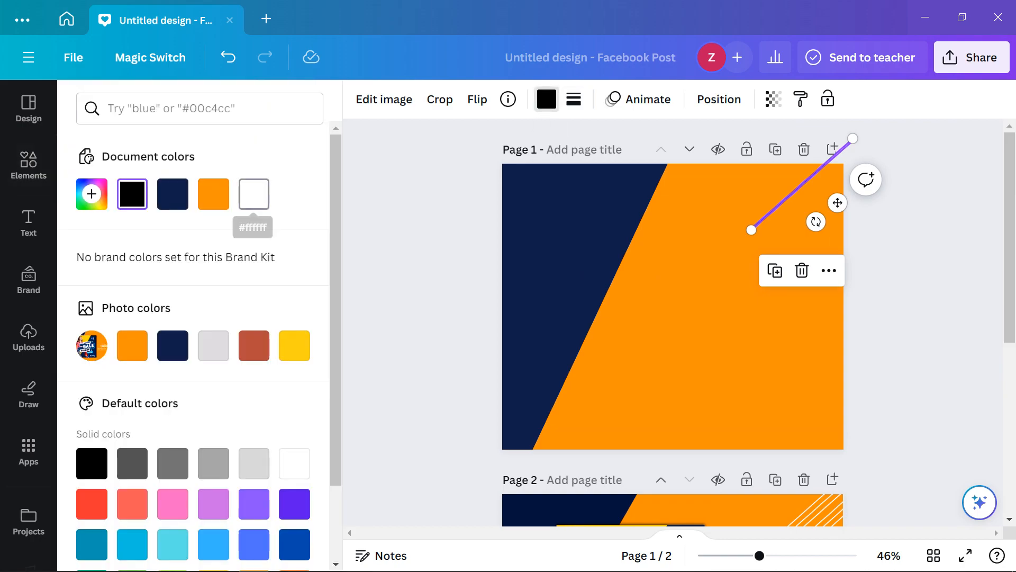
click(921, 275)
scroll(921, 275, down, 1)
click(921, 276)
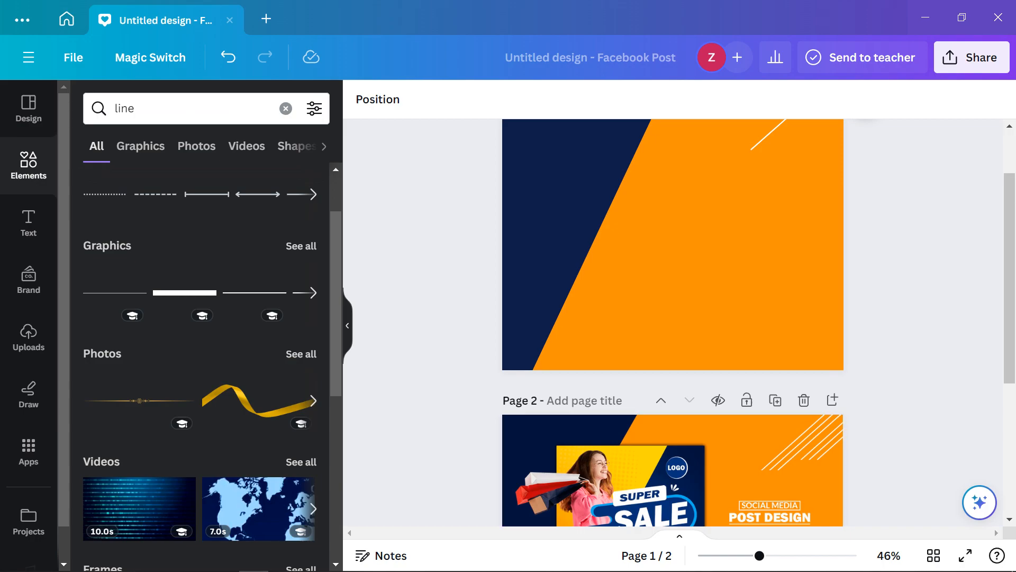
scroll(673, 323, up, 1)
scroll(673, 323, down, 2)
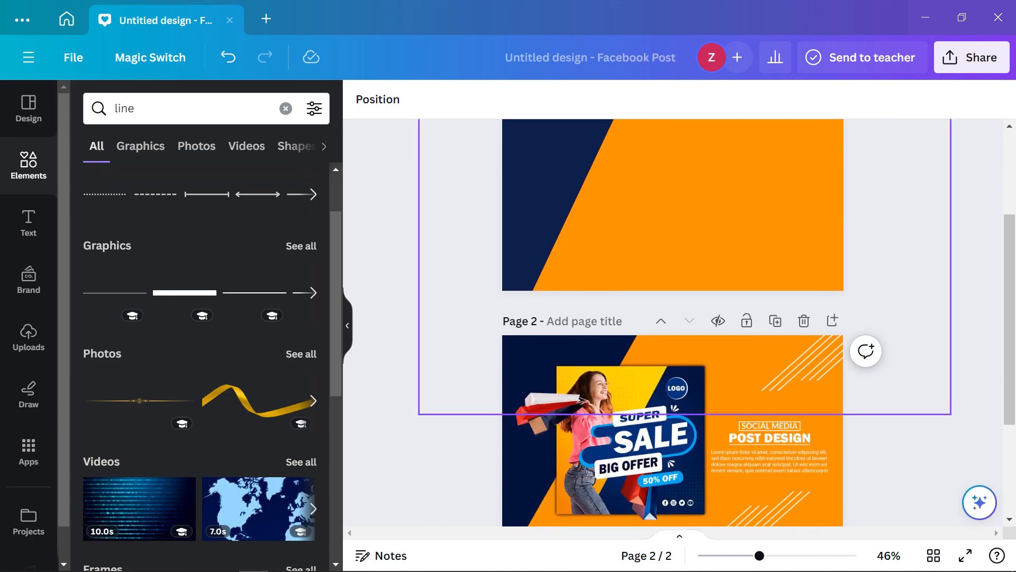
scroll(673, 323, up, 2)
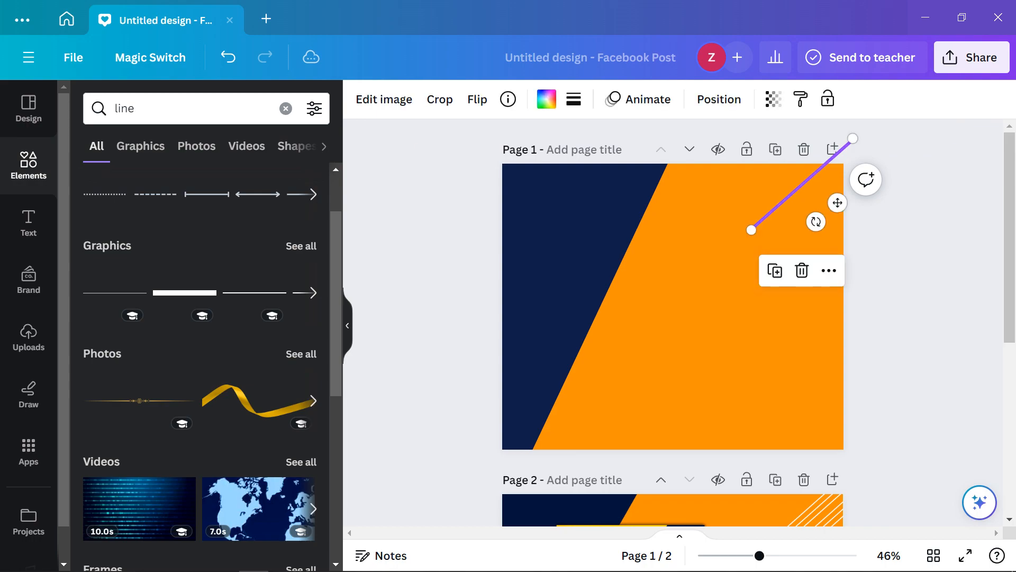
Nudge the white line down and left, and extend its top end past the page corner
key(Left)
key(Left)
key(Left)
key(Left)
key(Left)
key(Left)
key(Left)
key(Left)
key(Left)
key(Left)
key(Left)
key(Left)
key(Left)
key(Left)
key(Left)
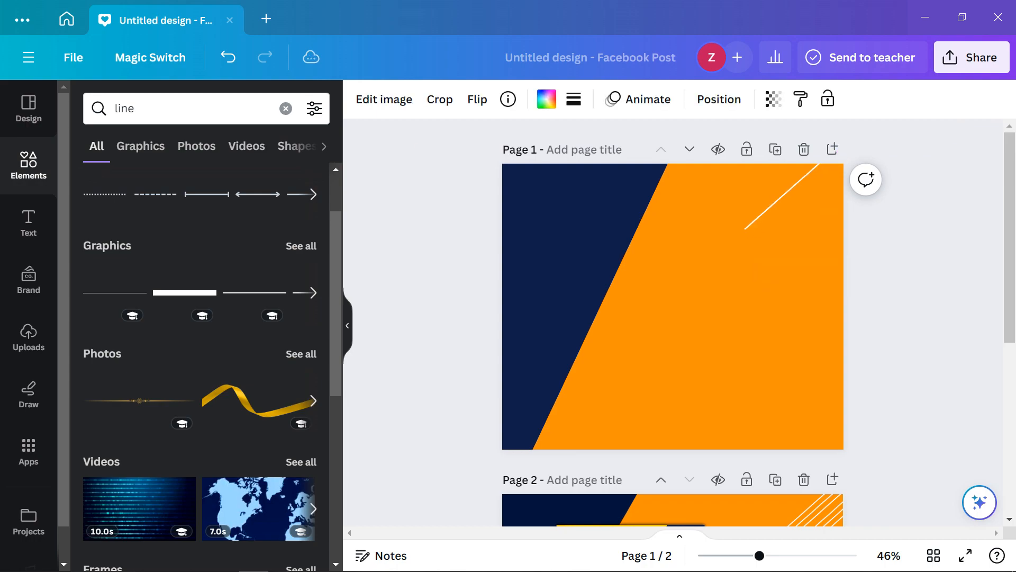
key(Down)
key(Down)
key(Down)
key(Down)
key(Down)
key(Down)
key(Down)
key(Down)
key(Down)
key(Down)
key(Down)
key(Down)
key(Down)
key(Down)
key(Down)
key(Down)
key(Down)
key(Down)
key(Down)
key(Down)
key(Left)
key(Left)
key(Left)
key(Left)
key(Left)
drag(825, 165, 843, 148)
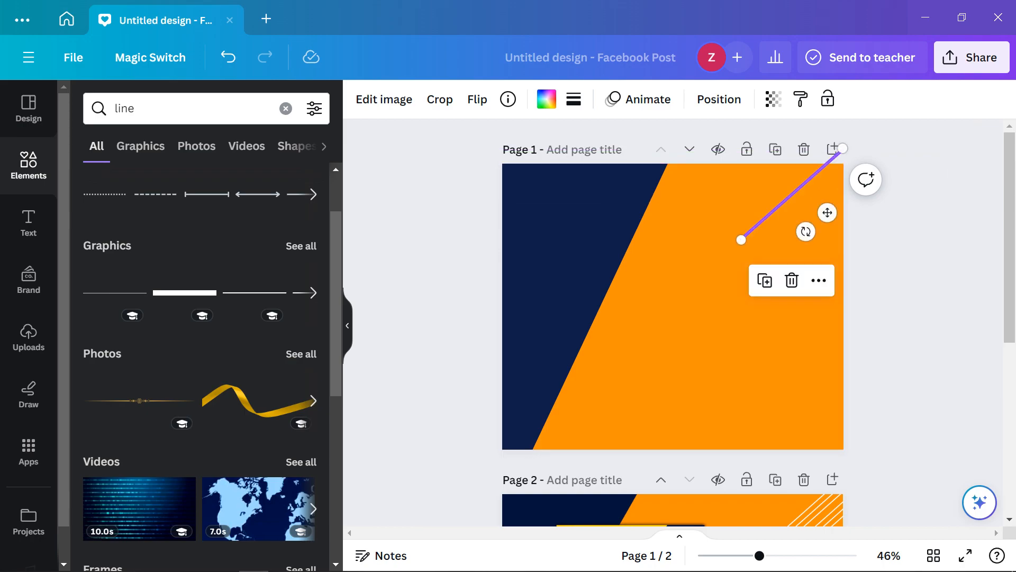
Make two evenly spaced copies of the white line to its right
drag(828, 212, 837, 214)
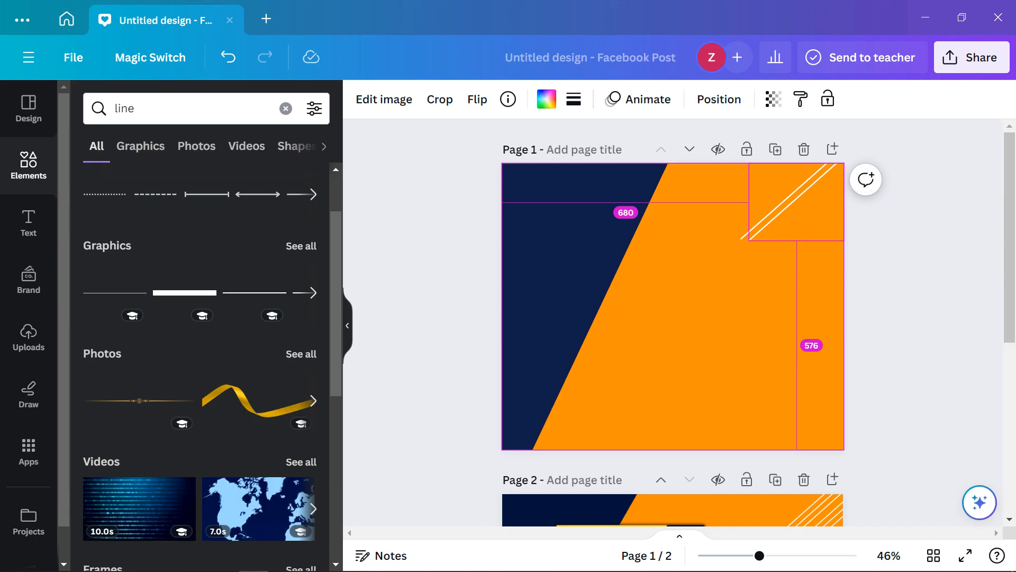
drag(836, 214, 849, 213)
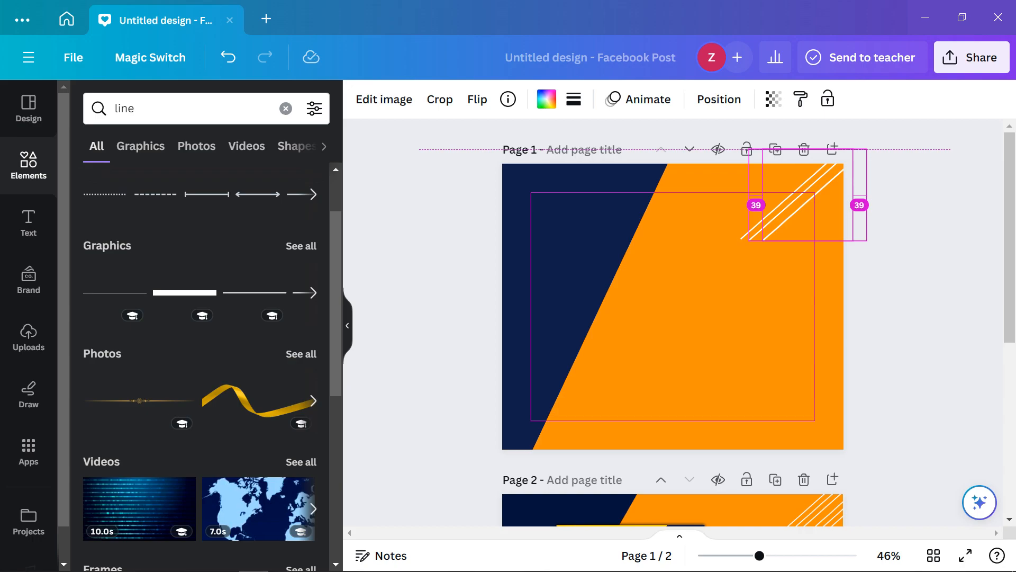
drag(850, 213, 849, 213)
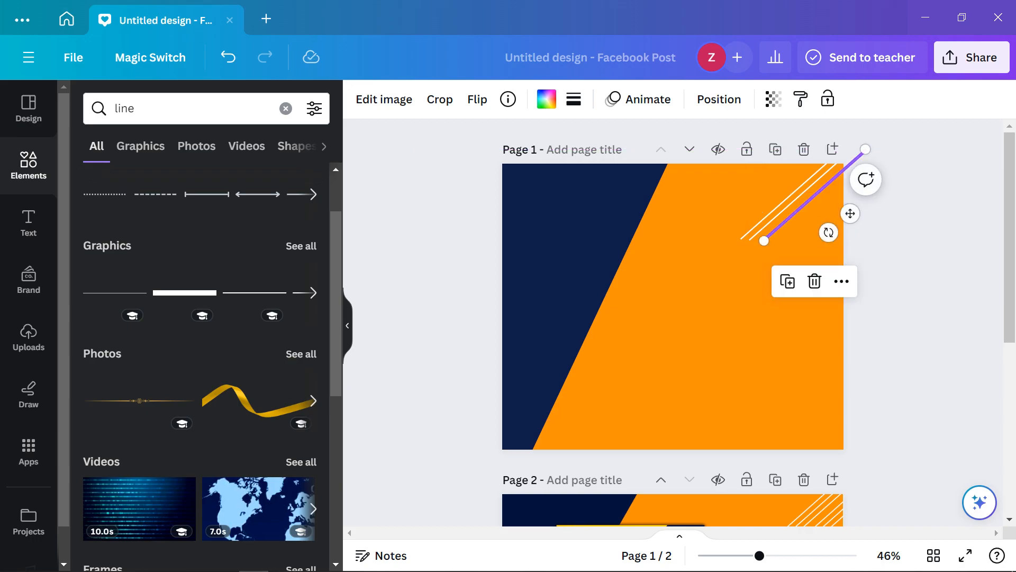
drag(851, 214, 845, 213)
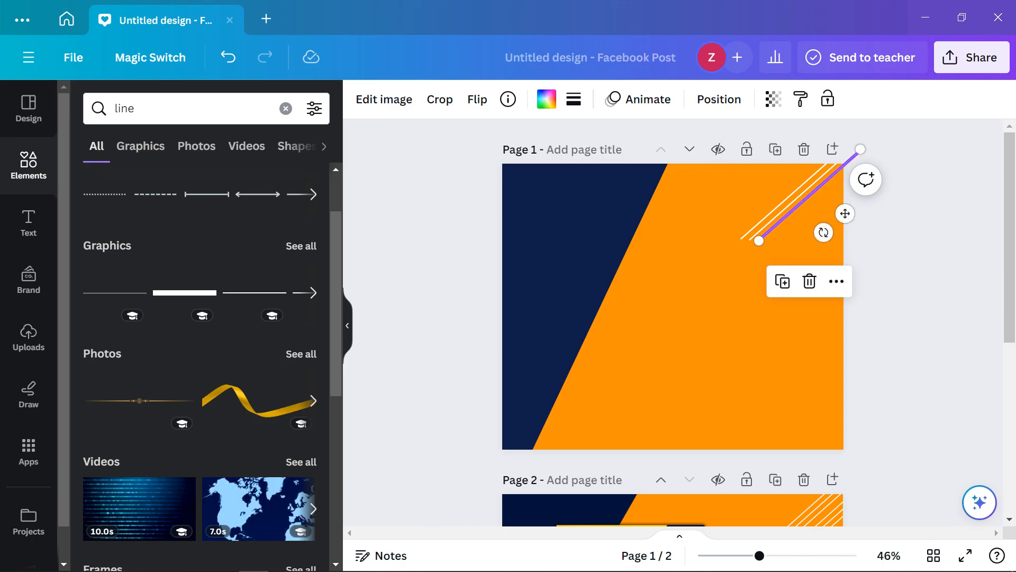
ctrl+scroll(767, 215, up, 8)
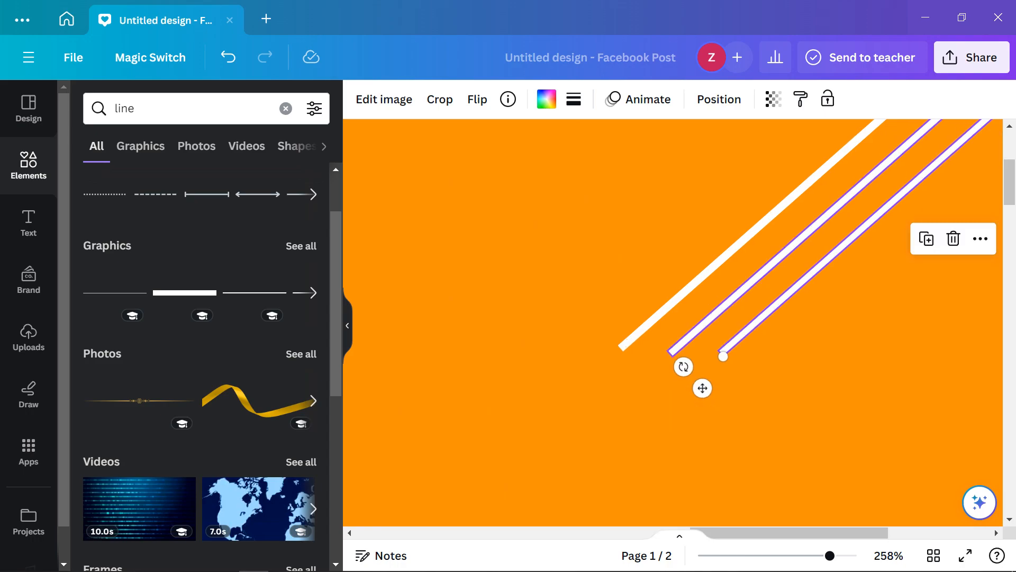
Select all three white stripes and nudge them left together
shift+click(767, 268)
shift+click(725, 258)
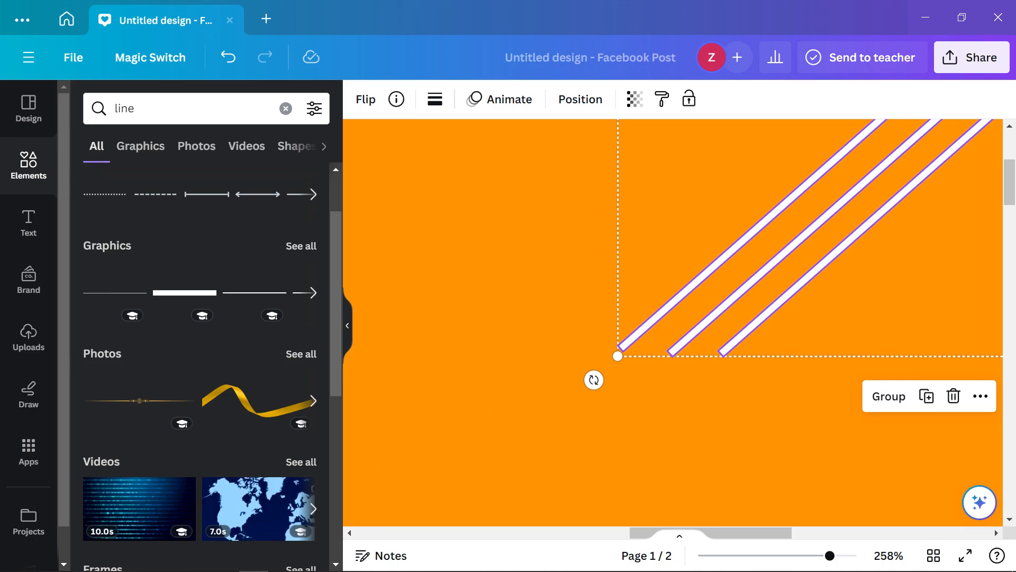
ctrl+scroll(807, 244, down, 7)
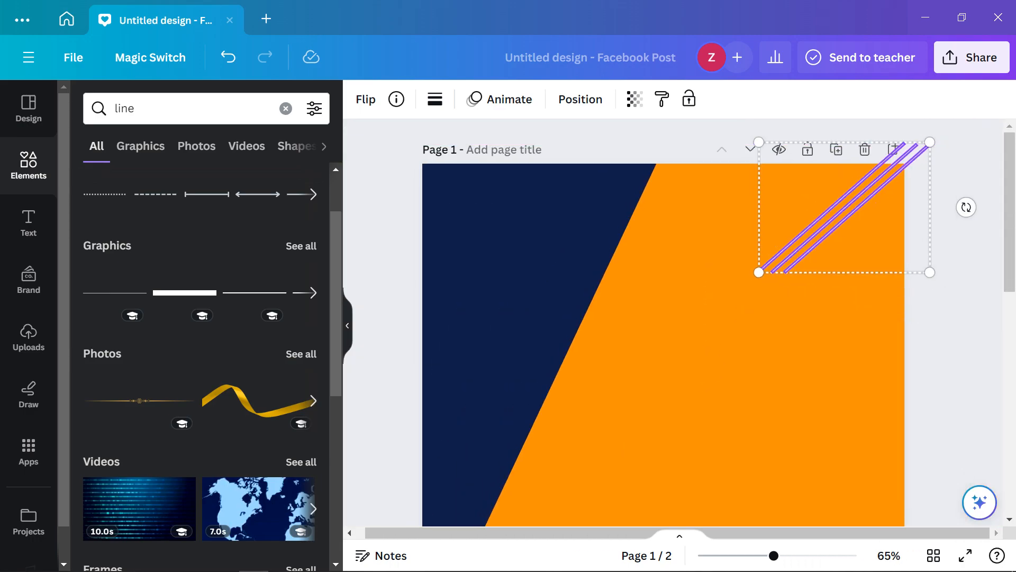
key(Left)
key(Left)
key(Left)
key(Left)
key(Left)
key(Left)
key(Left)
key(Left)
key(Left)
key(Left)
key(Left)
key(Left)
key(Left)
key(Left)
key(Left)
key(Left)
key(Left)
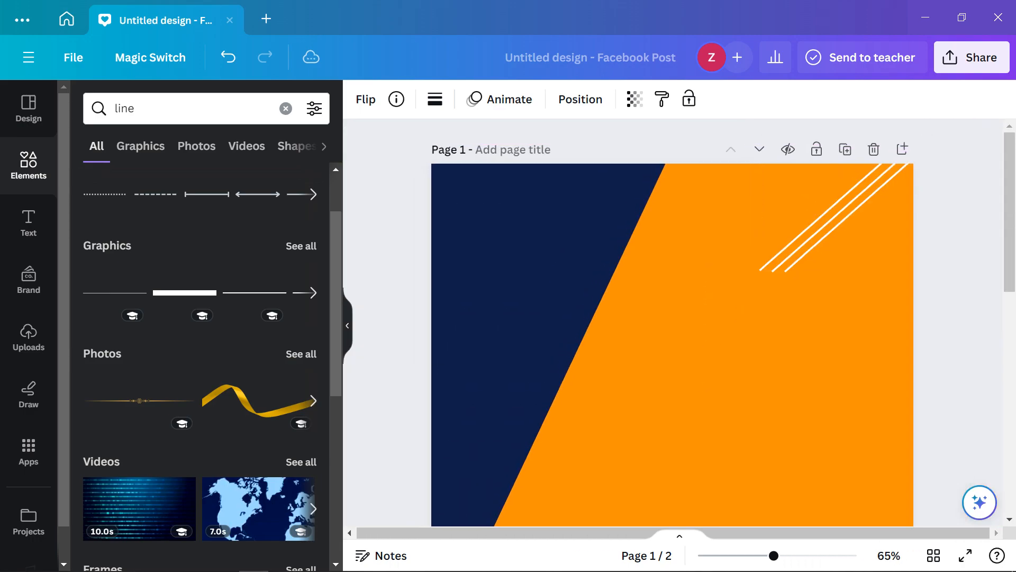
scroll(672, 323, down, 8)
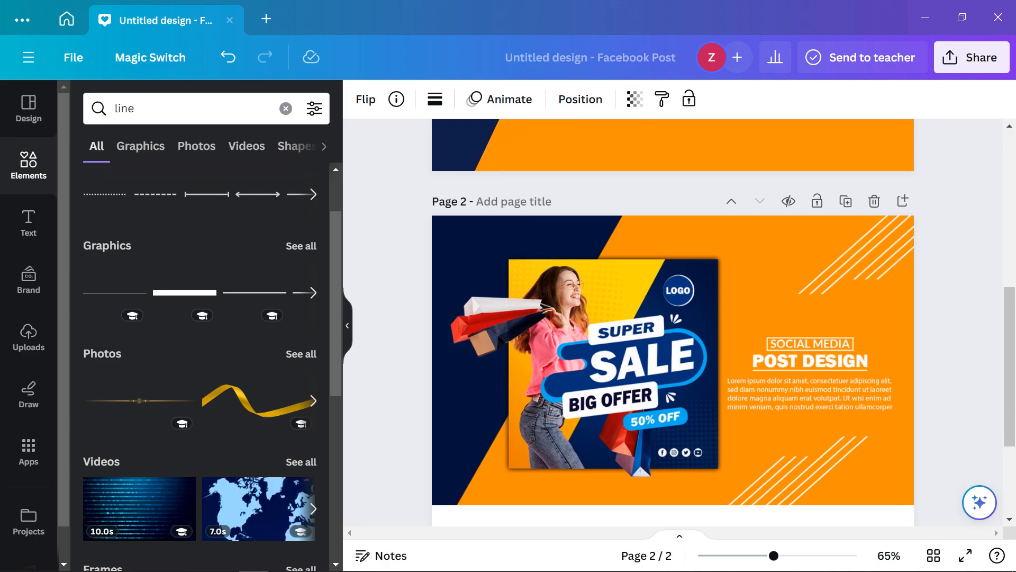
scroll(673, 323, up, 5)
scroll(673, 323, down, 2)
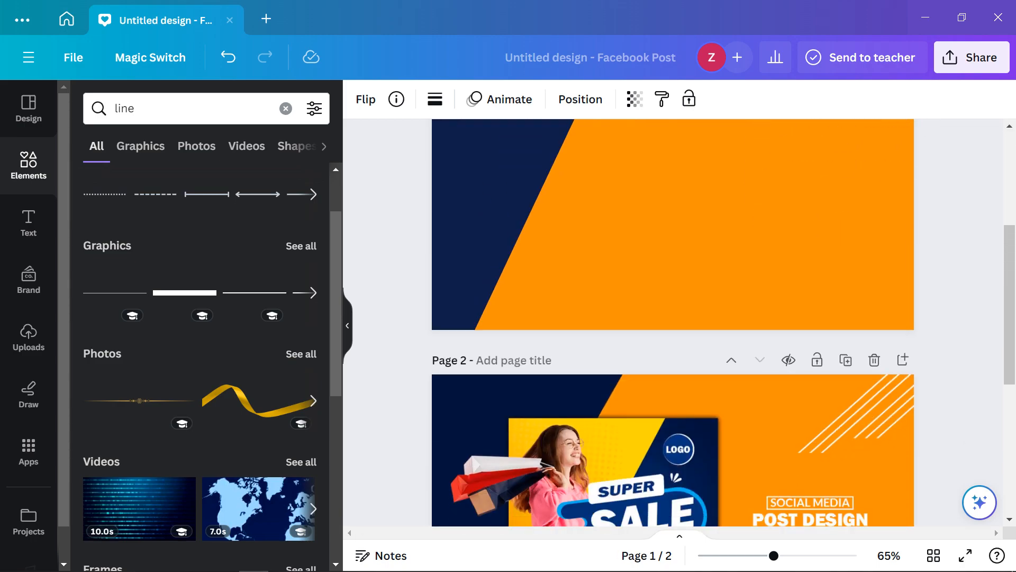
scroll(673, 323, up, 5)
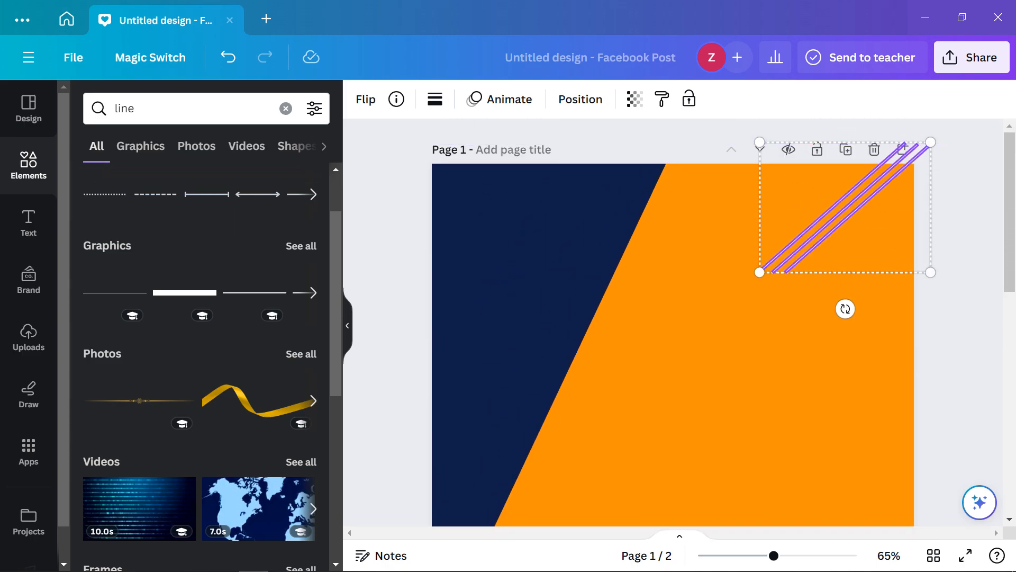
Duplicate the three white lines to the right as a second set
key(alt)
click(930, 142)
drag(842, 195, 914, 180)
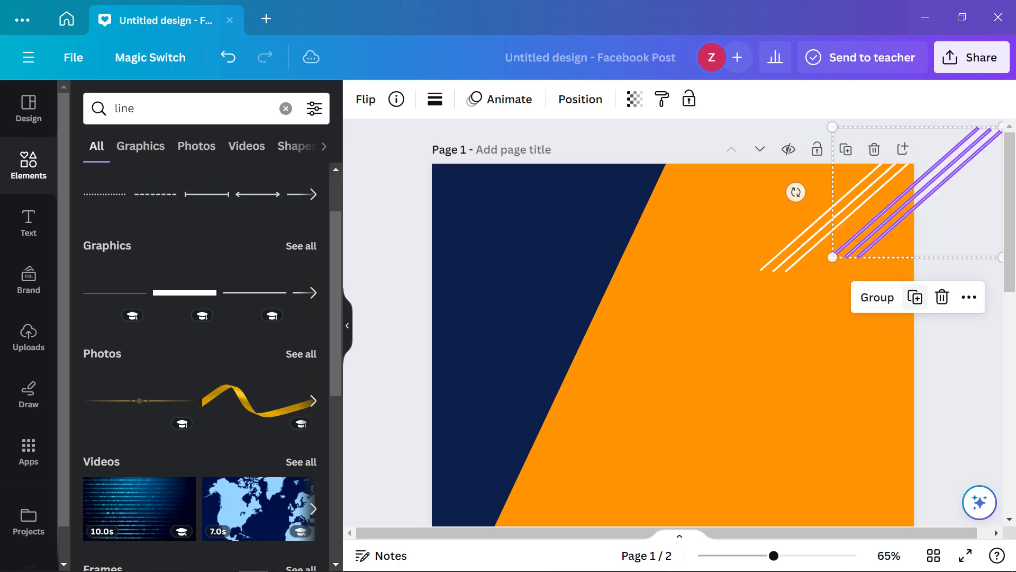
scroll(673, 323, down, 6)
scroll(673, 323, up, 5)
scroll(918, 294, up, 3)
click(954, 313)
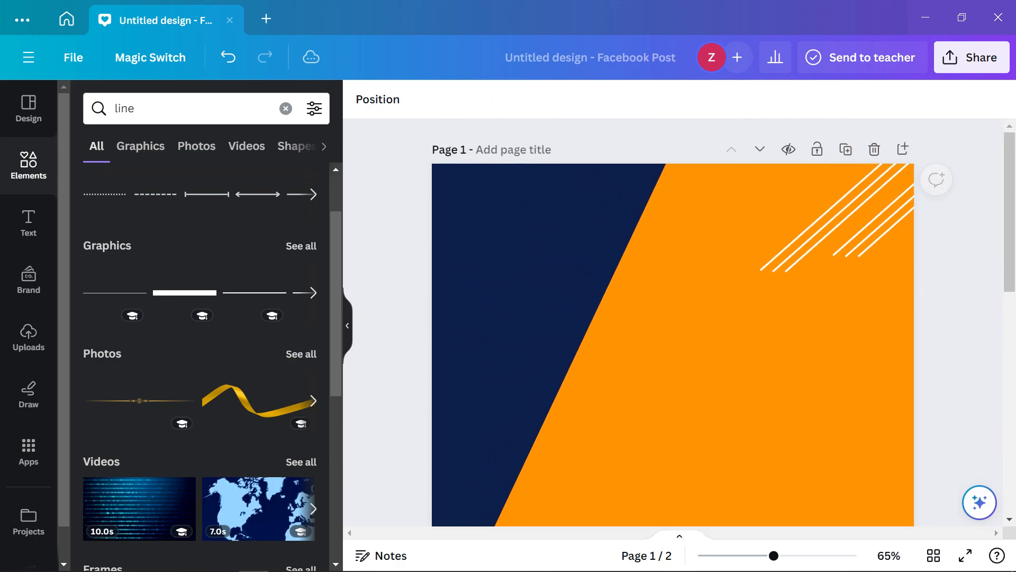
scroll(674, 323, down, 10)
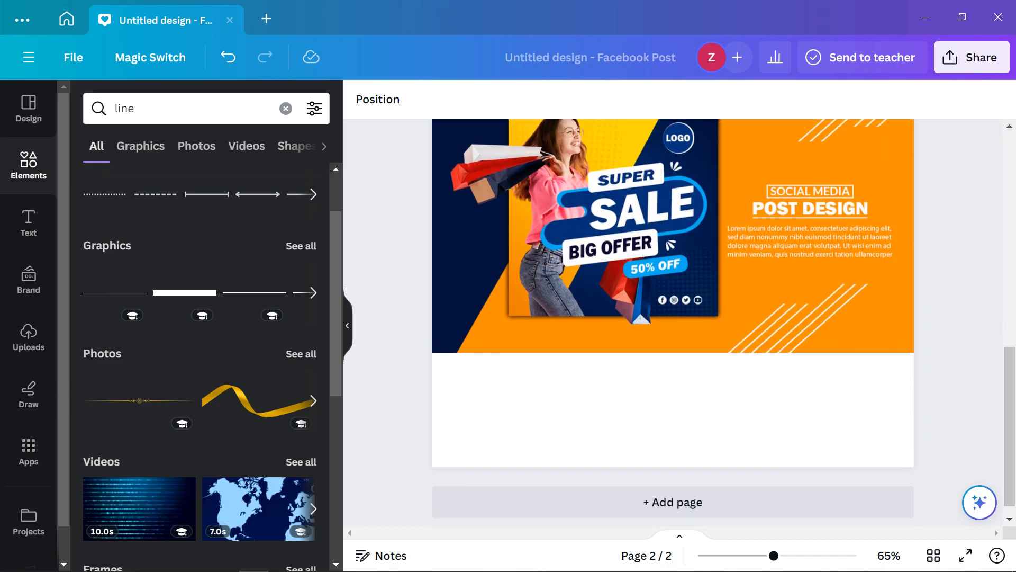
scroll(673, 323, up, 10)
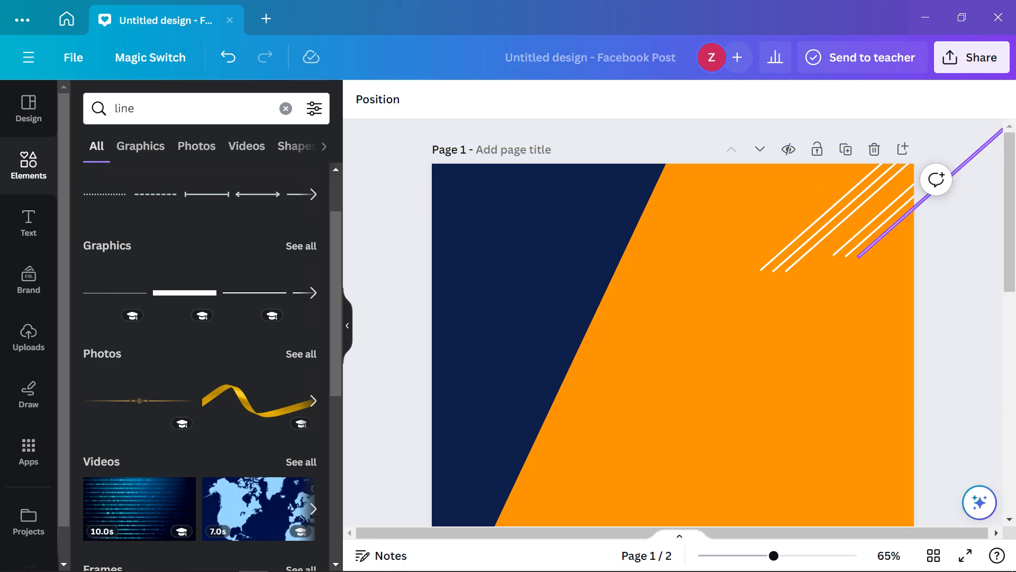
Group four of the white lines together with the orange shape
click(889, 231)
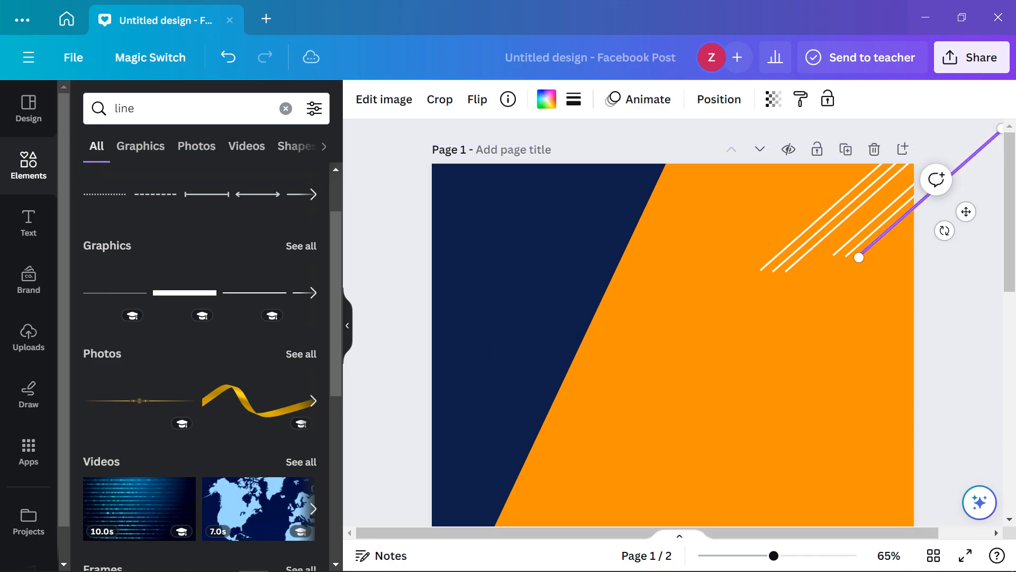
shift+click(881, 226)
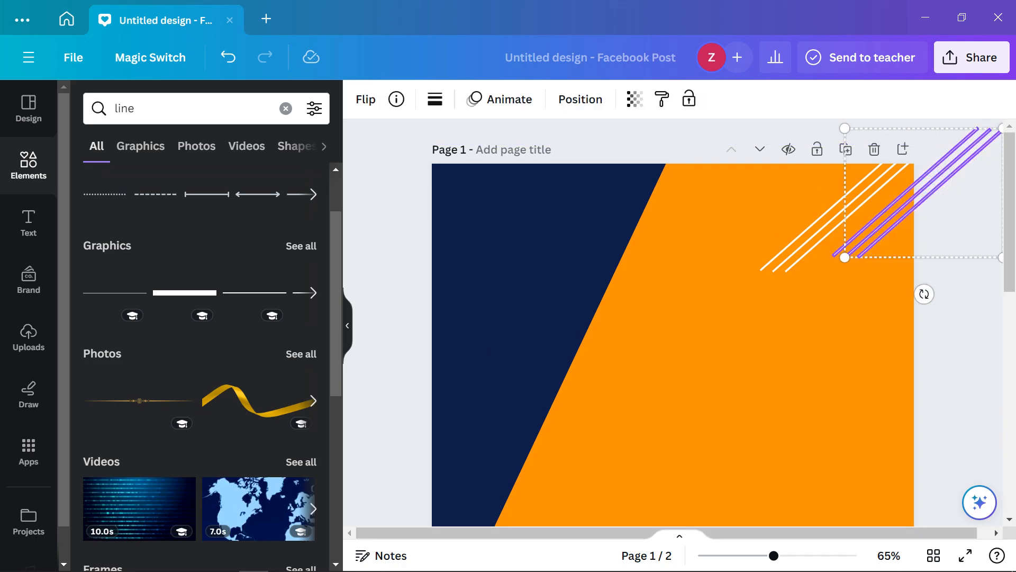
shift+click(873, 221)
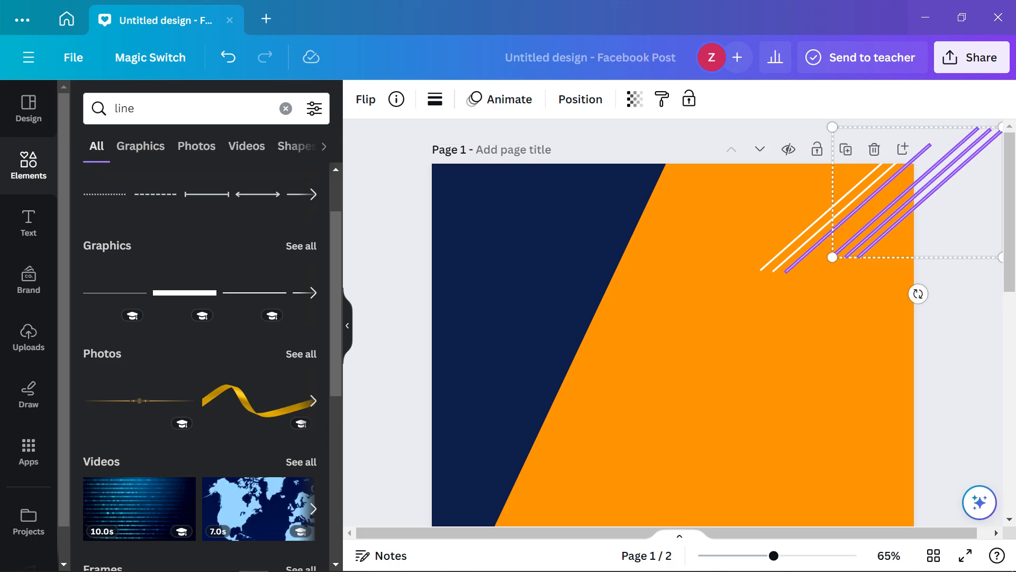
shift+click(854, 212)
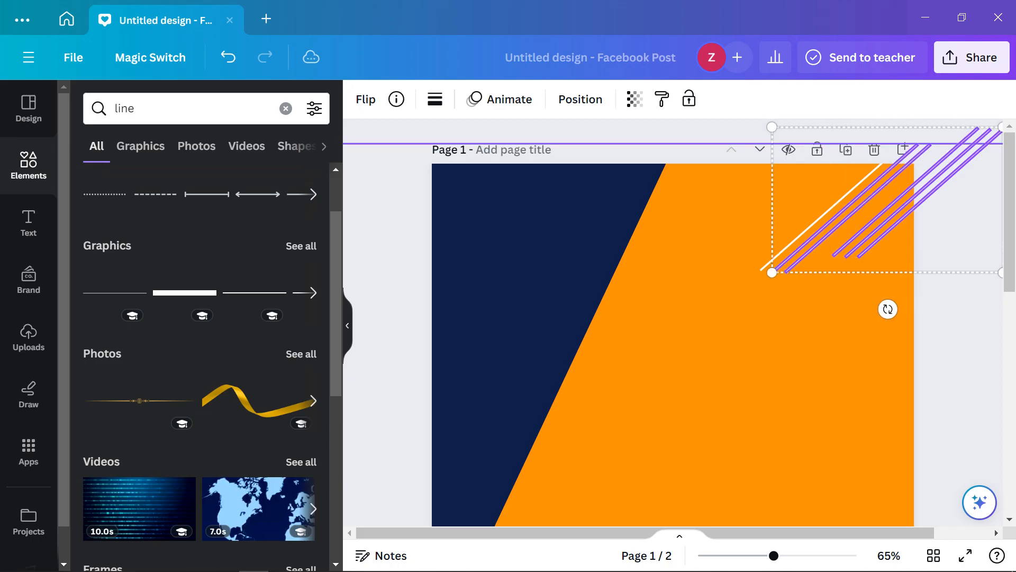
shift+click(821, 220)
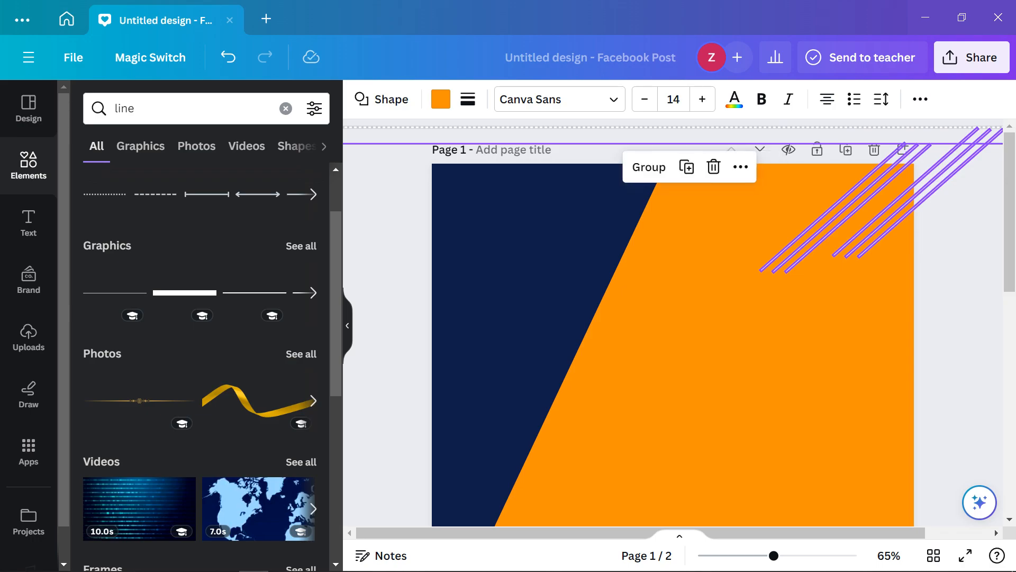
key(ctrl+g)
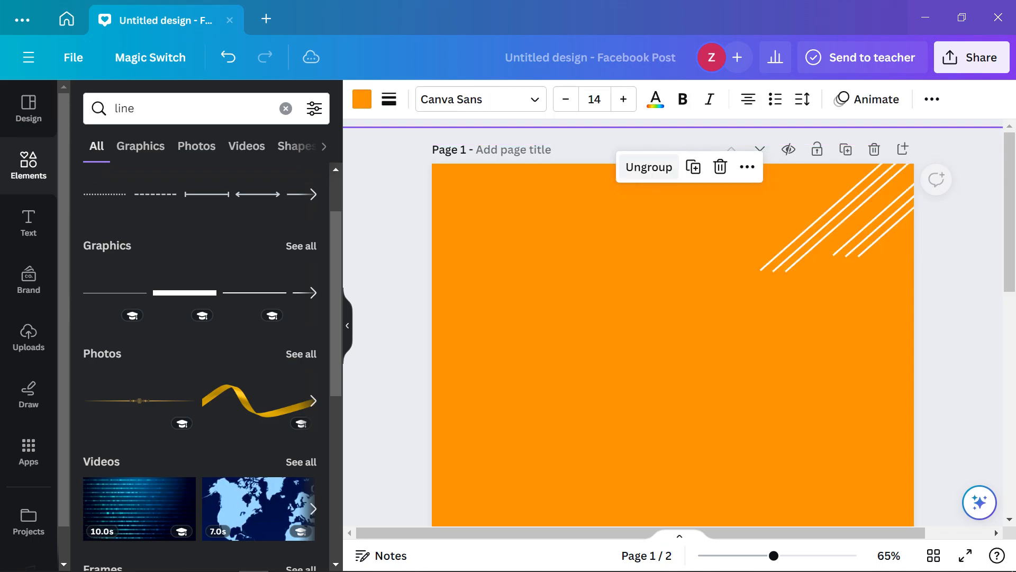
Try moving the grouped lines right, then undo the move and deselect the group
click(845, 219)
click(833, 219)
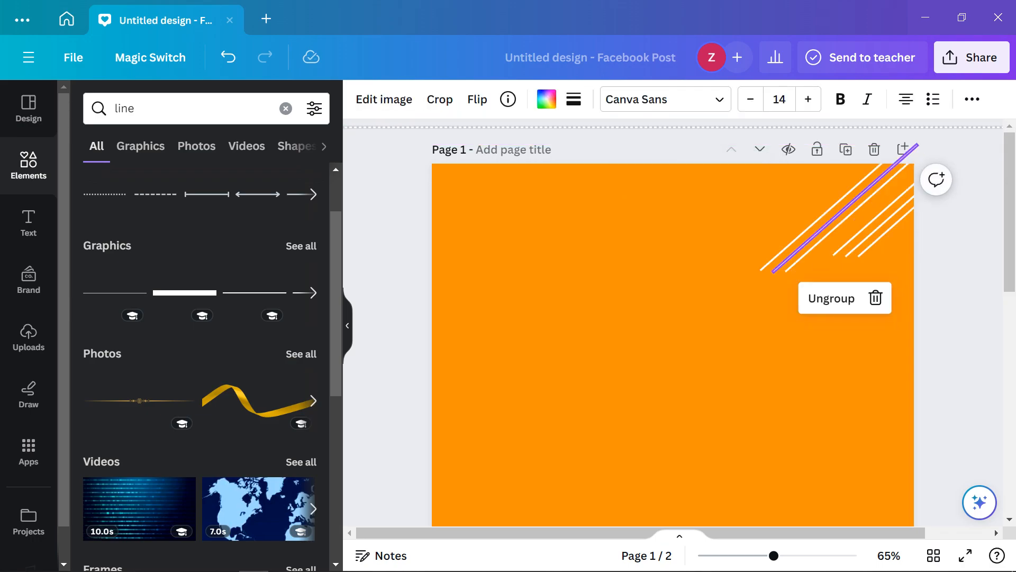
drag(847, 207, 866, 207)
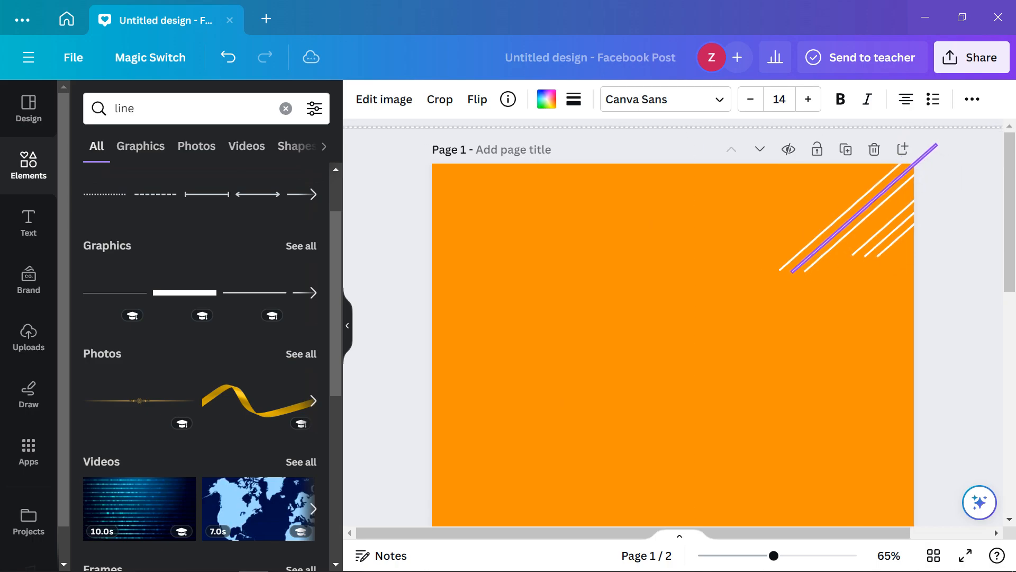
key(ctrl+z)
key(ctrl+z)
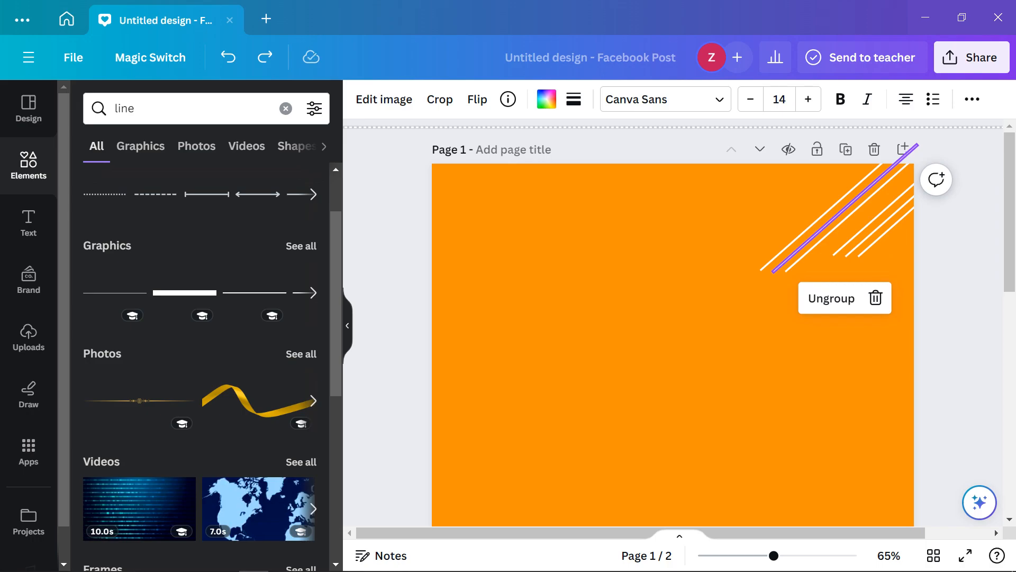
key(ctrl+z)
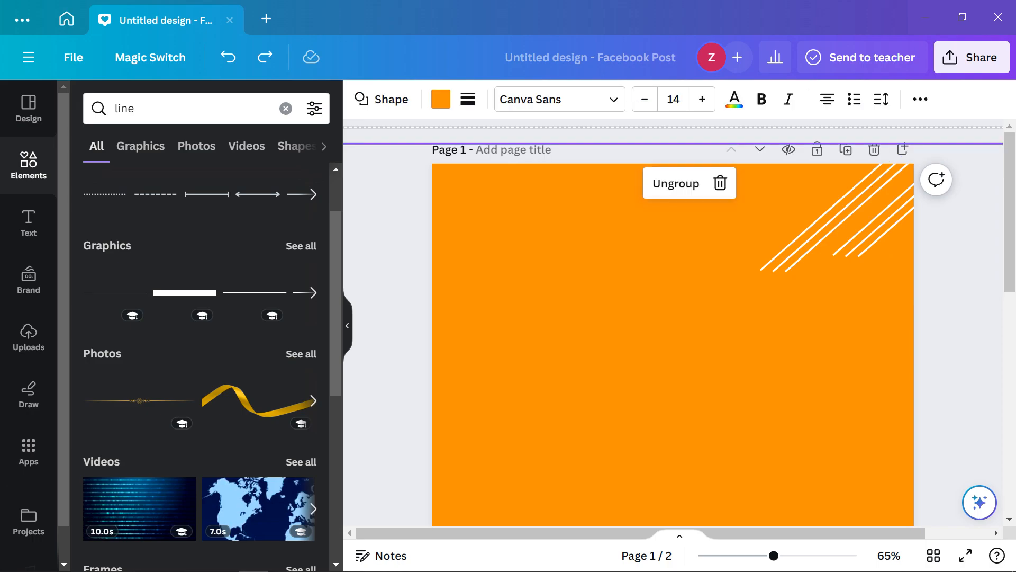
scroll(673, 323, down, 3)
key(Escape)
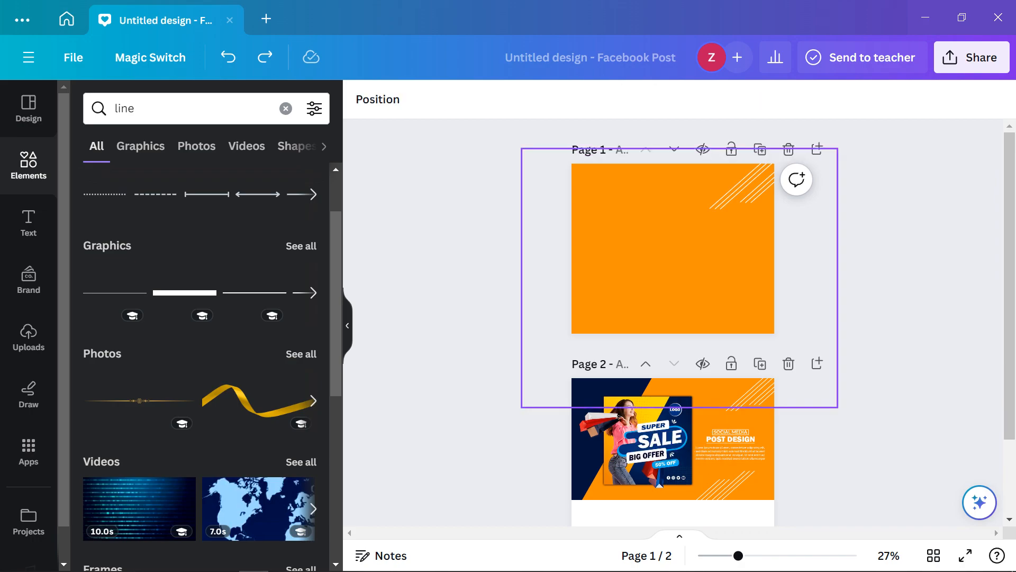
Shift the orange group slightly left and down, undoing an accidental ungroup
click(673, 259)
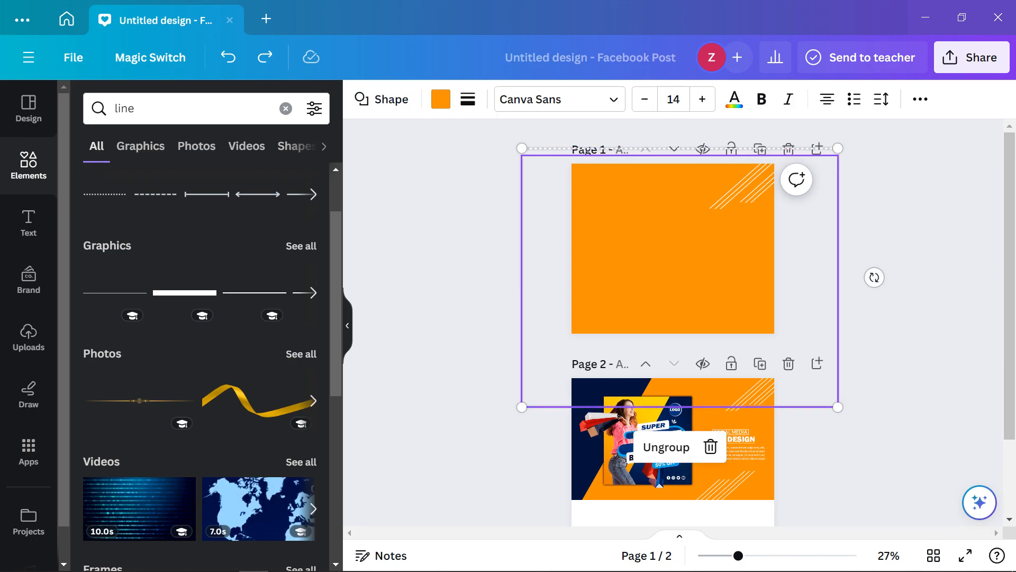
drag(672, 259, 637, 284)
click(632, 470)
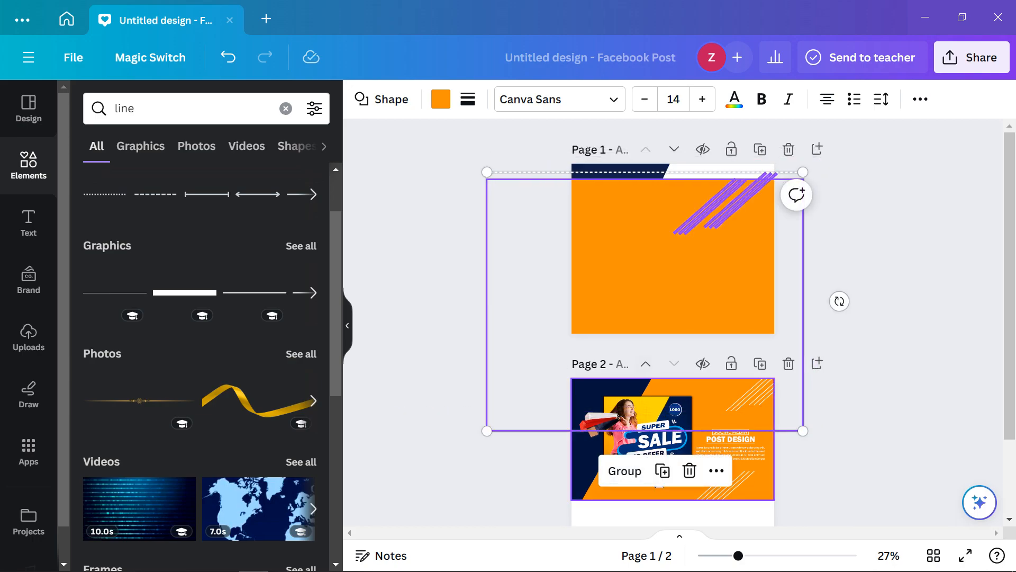
key(ctrl+z)
key(ctrl+z)
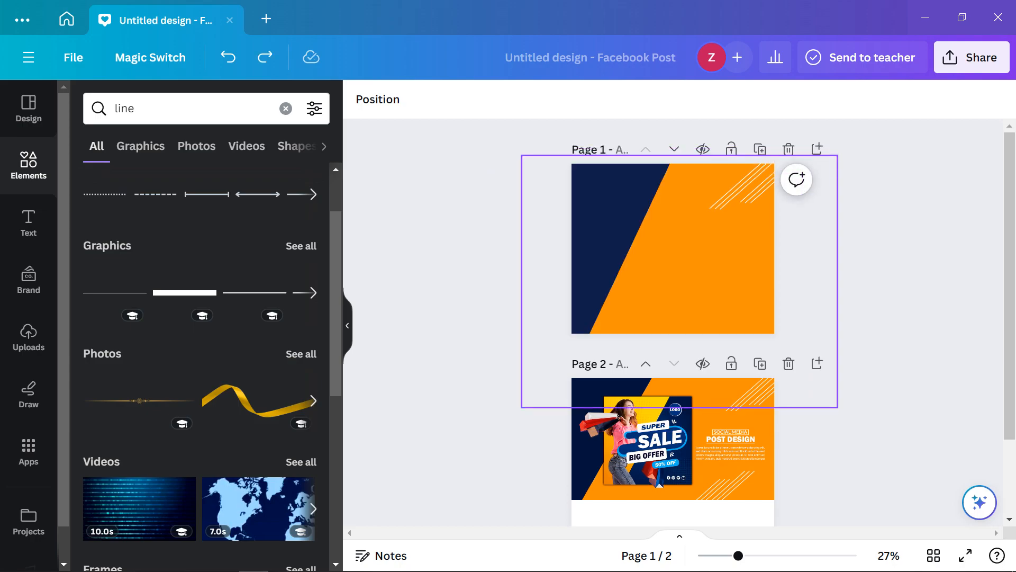
click(683, 265)
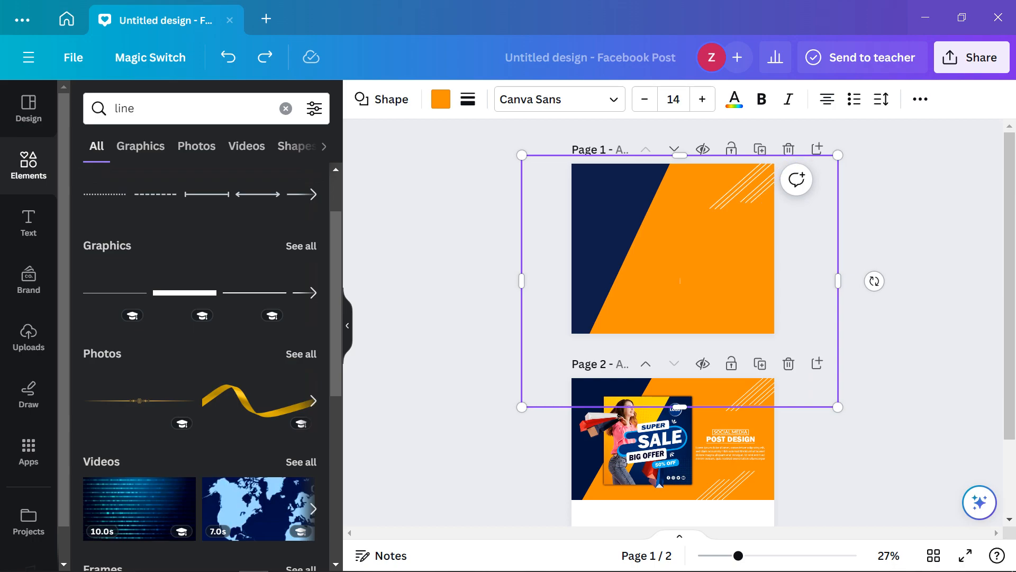
ctrl+scroll(680, 281, up, 5)
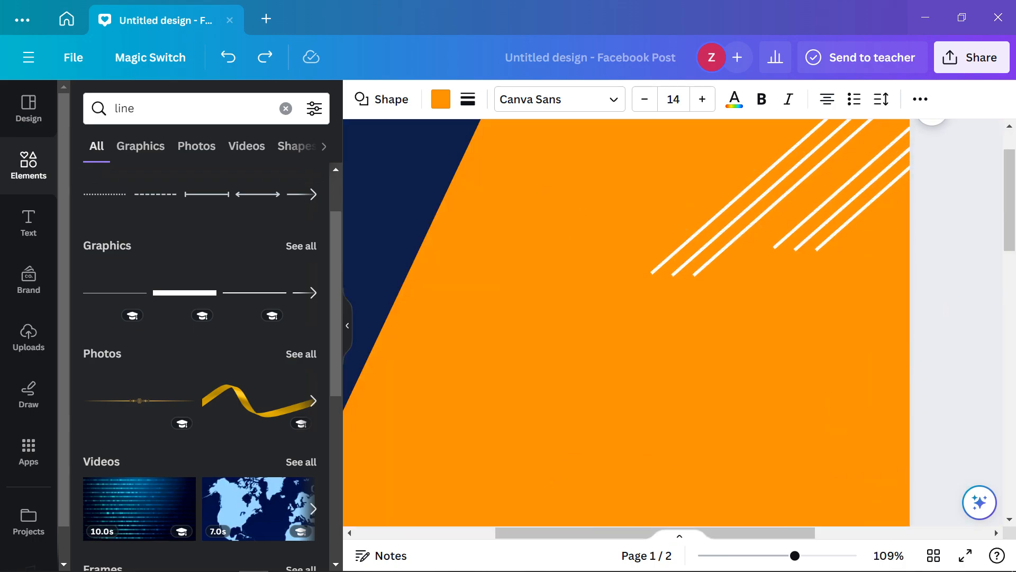
Select all six white stripes in the top-right corner and group them
click(731, 225)
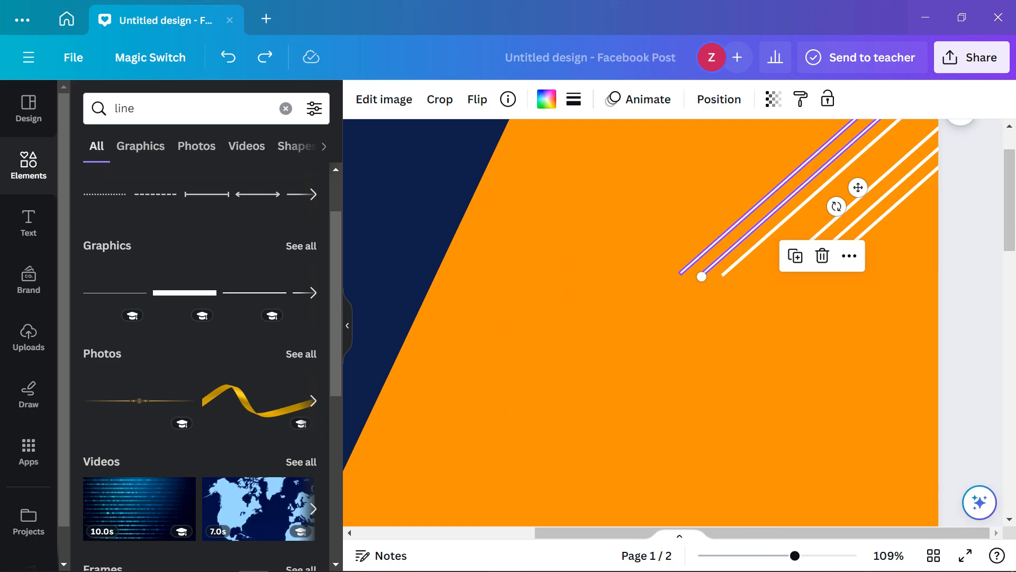
shift+click(752, 210)
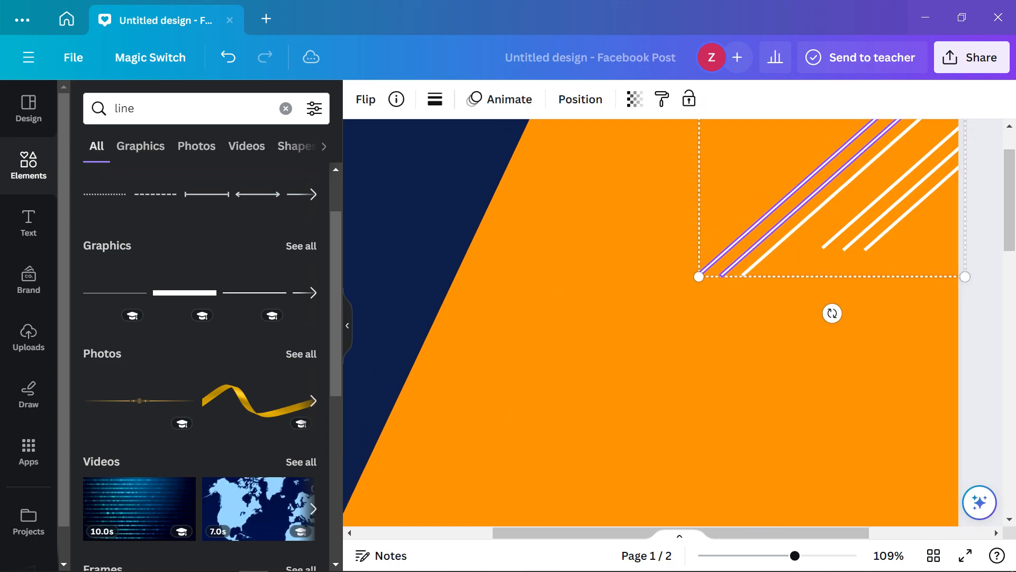
shift+click(817, 212)
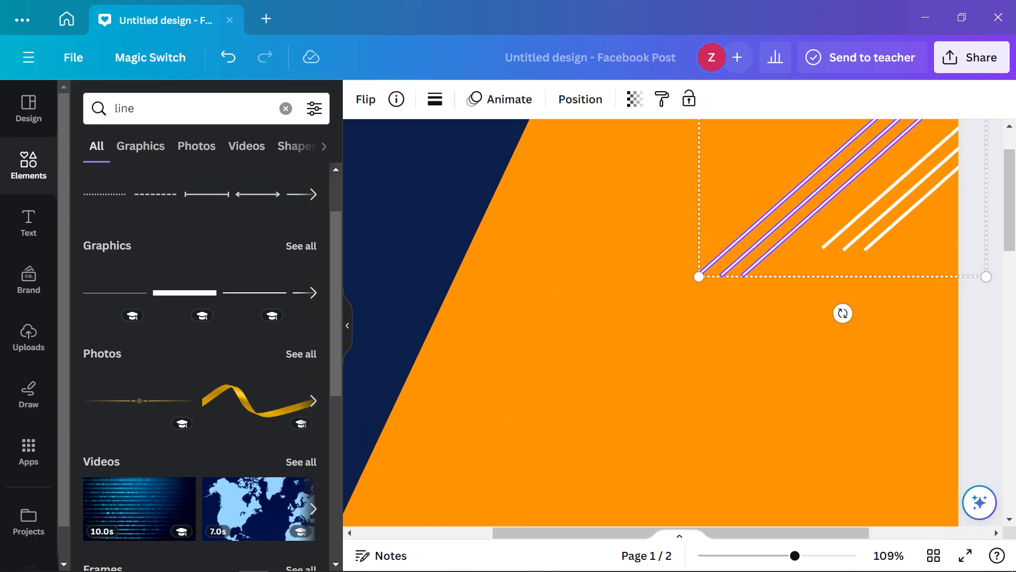
shift+click(884, 194)
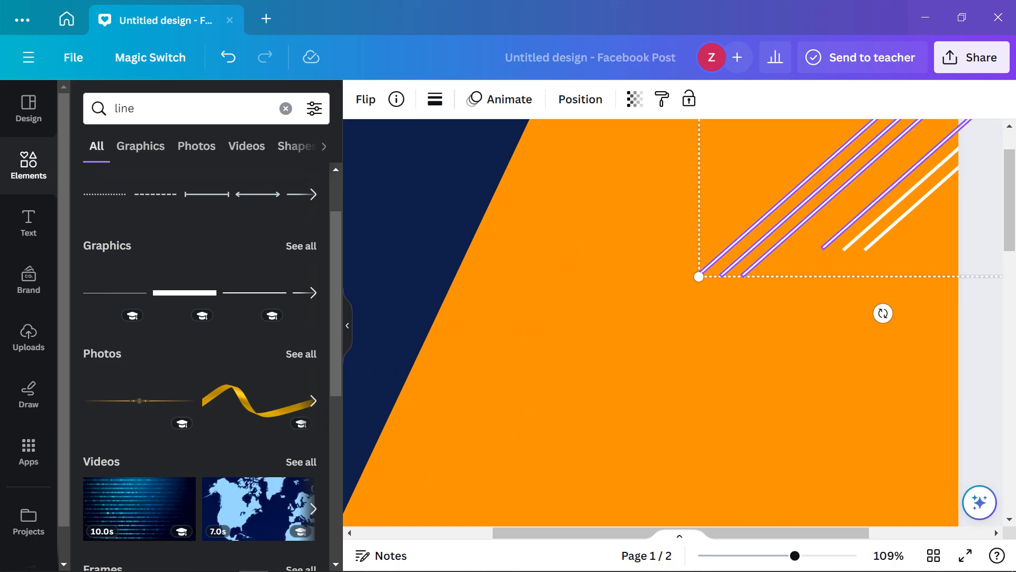
shift+click(904, 196)
shift+click(925, 198)
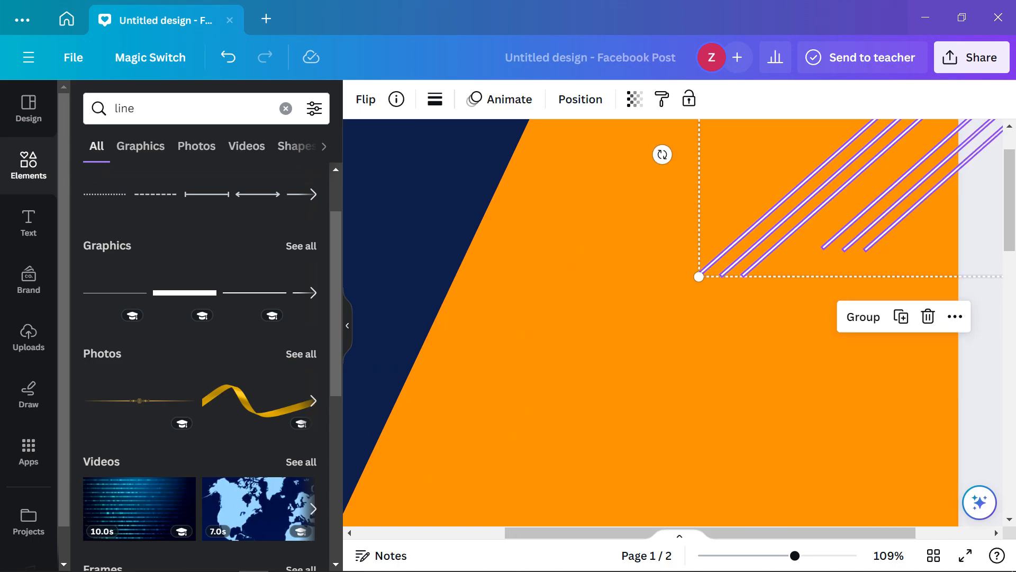
key(ctrl+g)
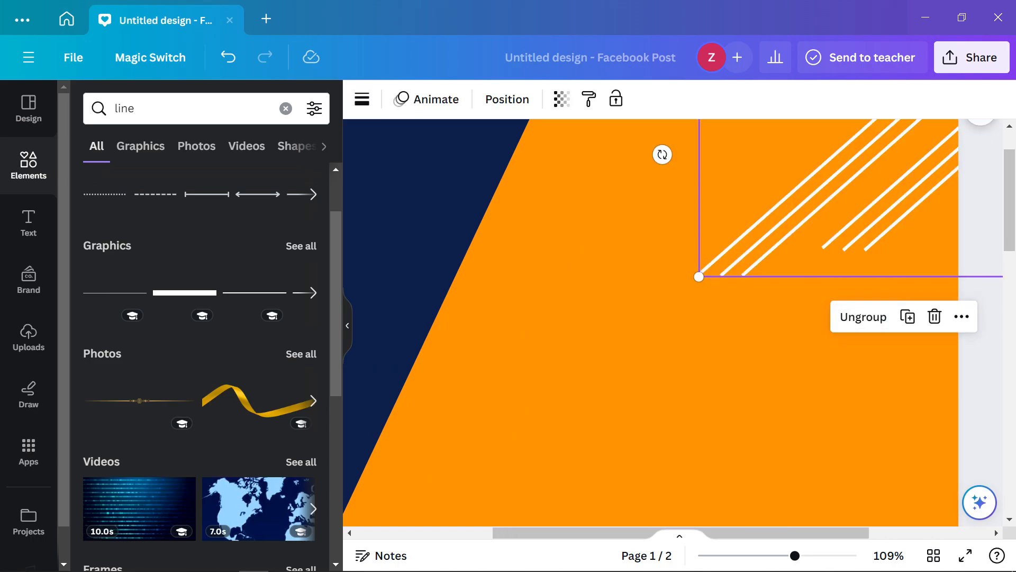
scroll(672, 323, down, 2)
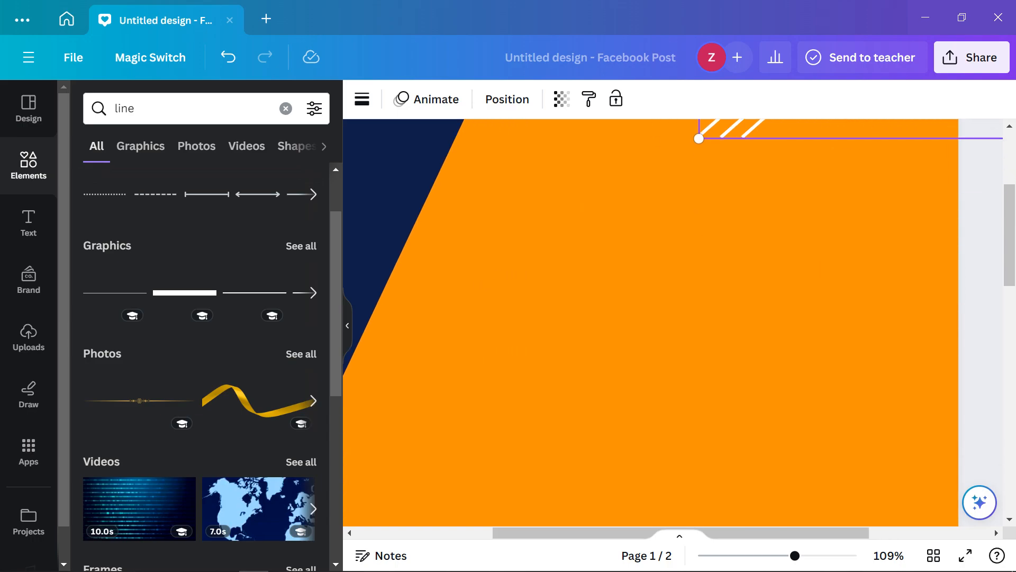
scroll(673, 323, up, 1)
scroll(672, 323, down, 4)
scroll(694, 271, up, 5)
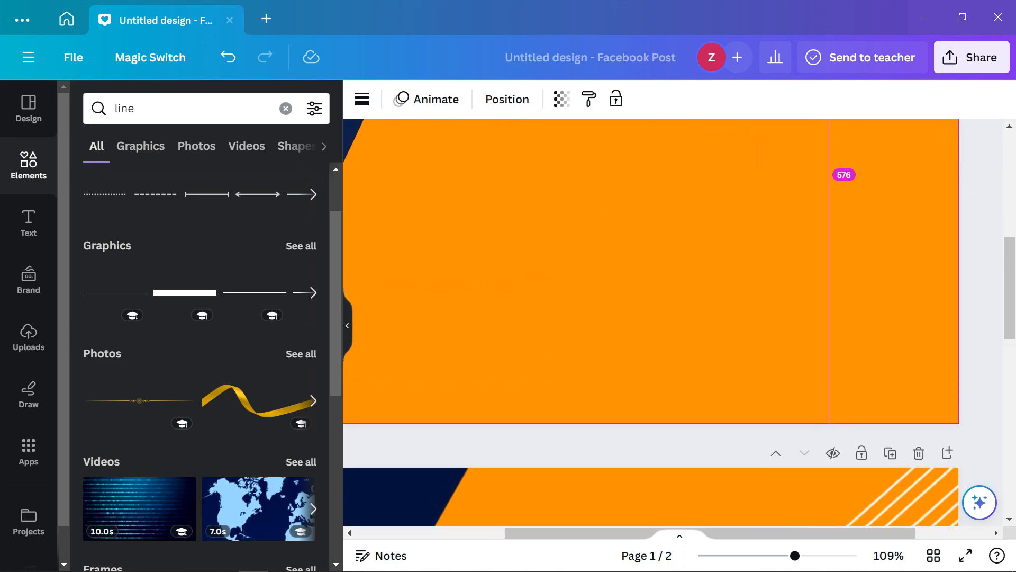
scroll(694, 271, down, 5)
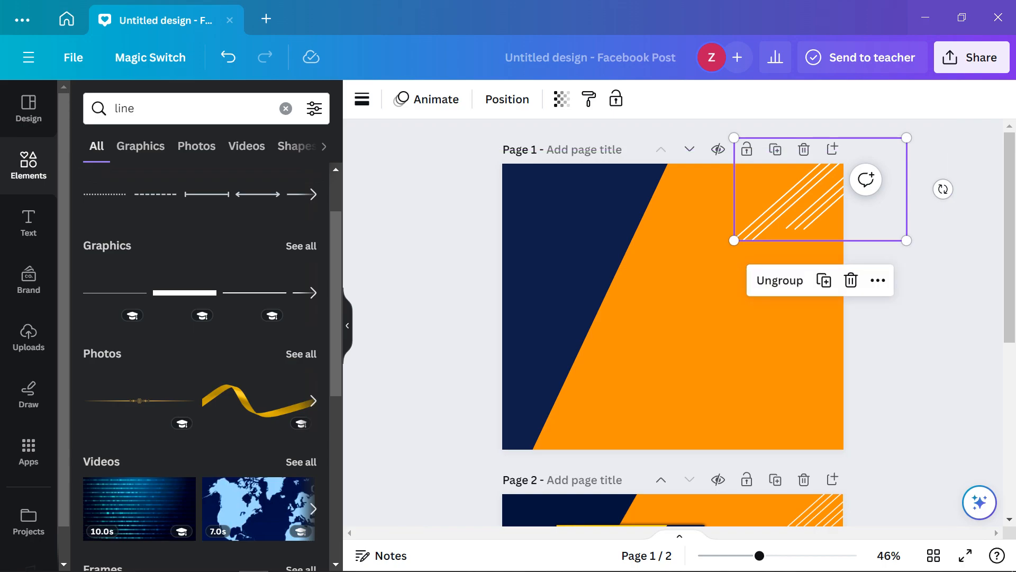
Duplicate the six-stripe group and position the copy along page 1's lower edge, right of centre
drag(810, 193, 629, 454)
scroll(672, 323, down, 5)
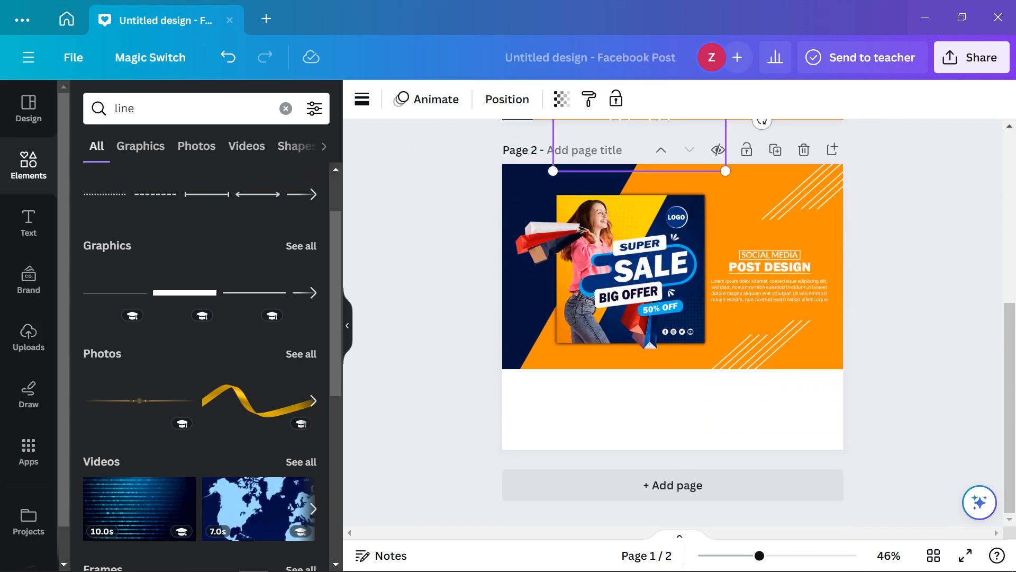
scroll(672, 323, up, 5)
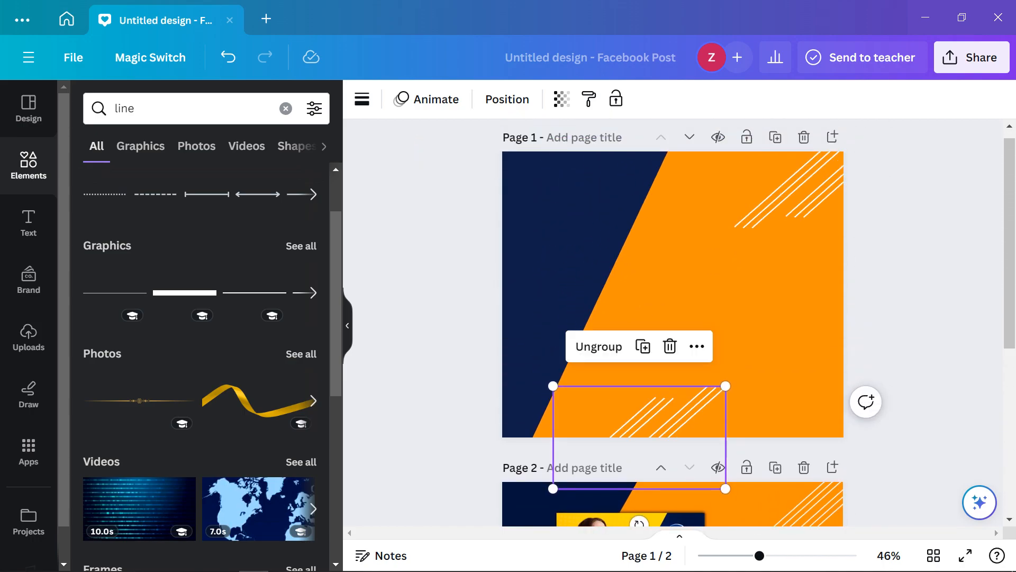
drag(640, 437, 696, 433)
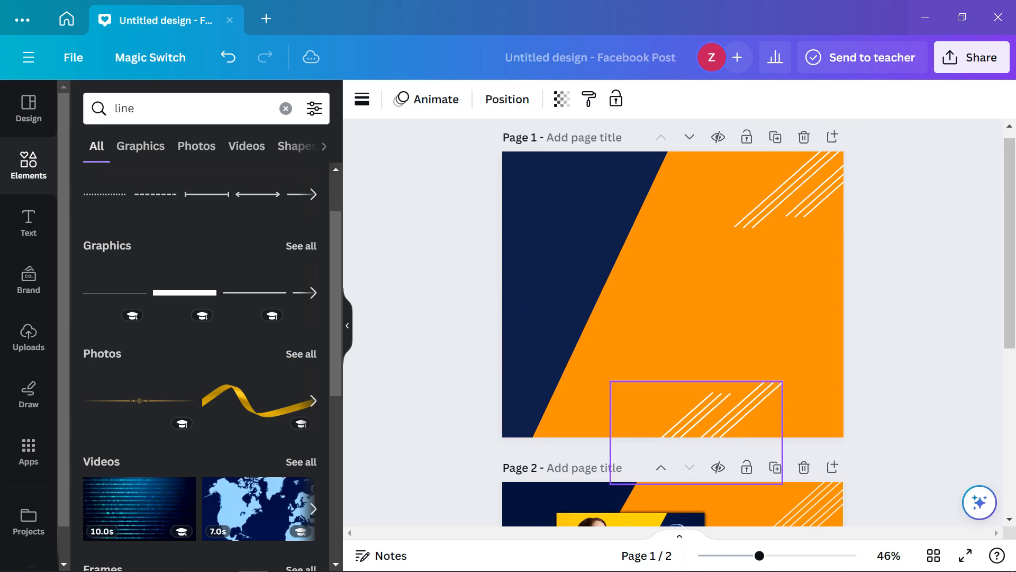
scroll(672, 323, down, 5)
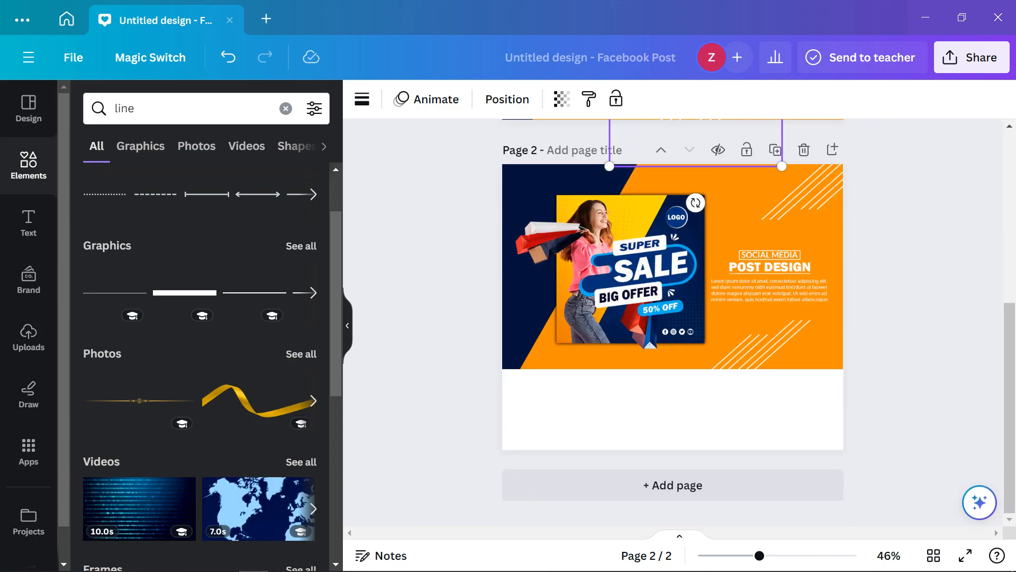
scroll(673, 323, up, 5)
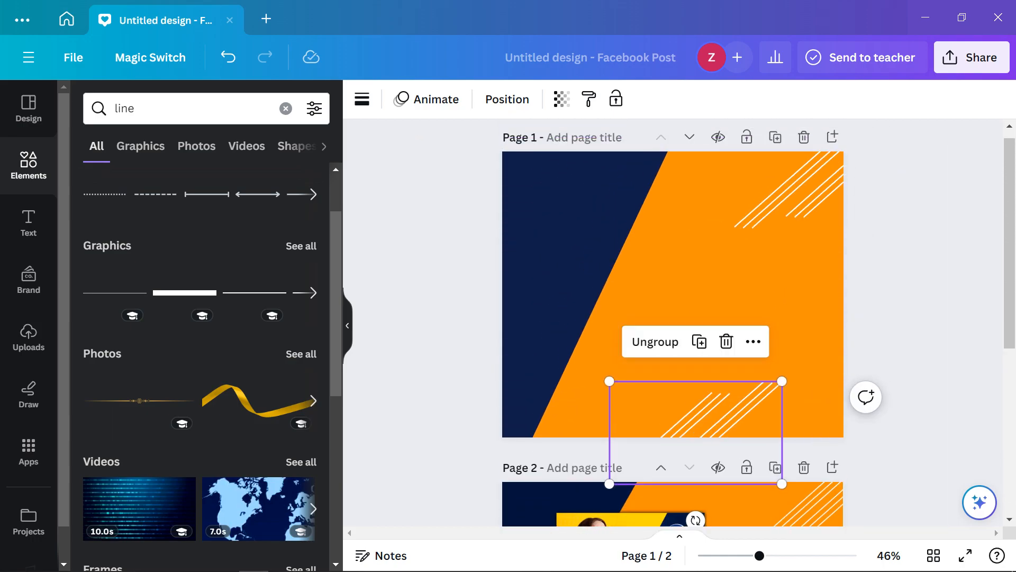
drag(709, 418, 717, 427)
click(921, 397)
scroll(921, 397, down, 1)
Inspect the pages, then clear the 'line' query from the Elements search box
scroll(672, 323, down, 3)
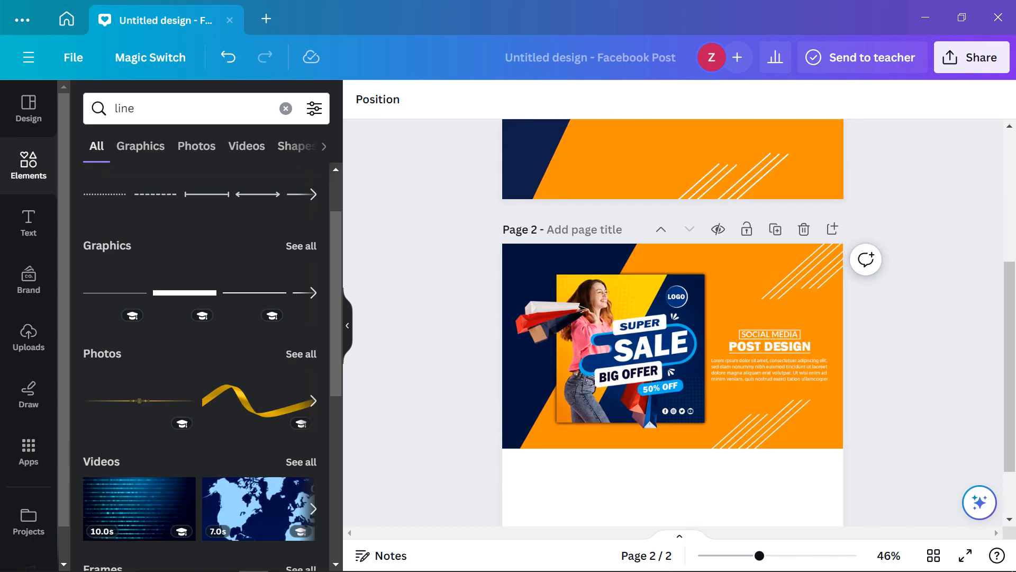
scroll(672, 323, up, 4)
scroll(672, 323, down, 5)
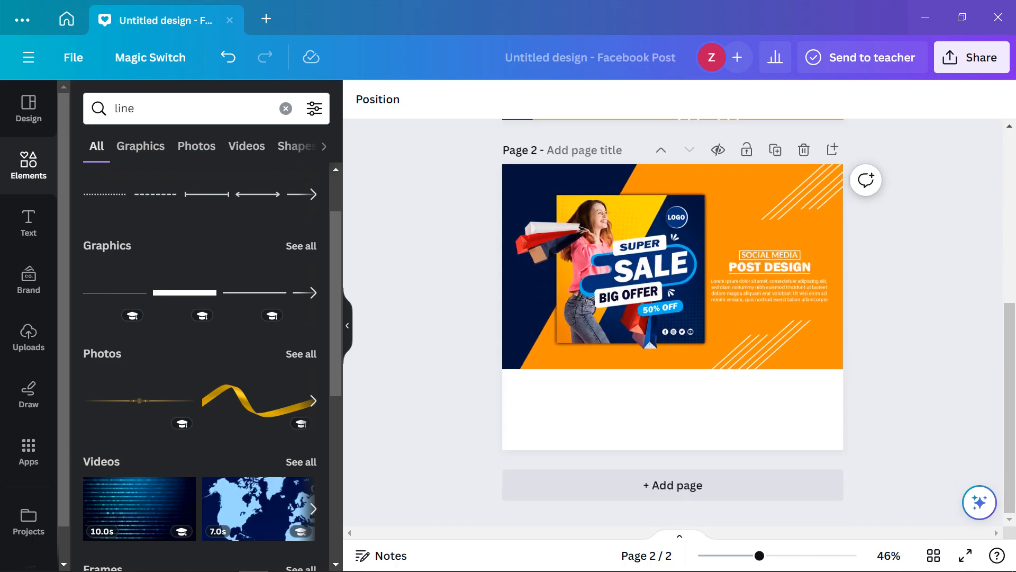
scroll(672, 323, up, 5)
scroll(672, 323, down, 4)
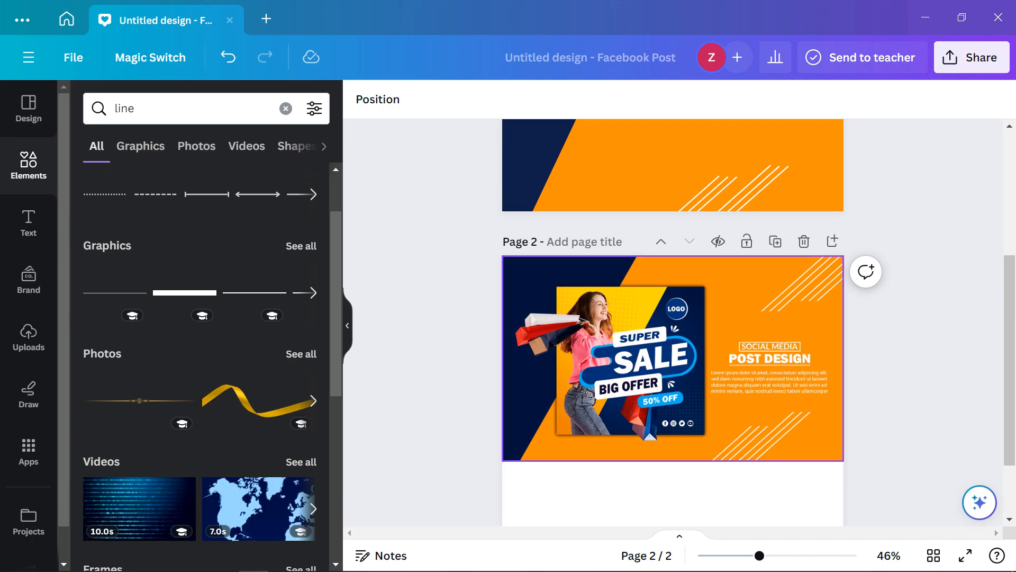
scroll(788, 339, up, 4)
scroll(789, 339, down, 1)
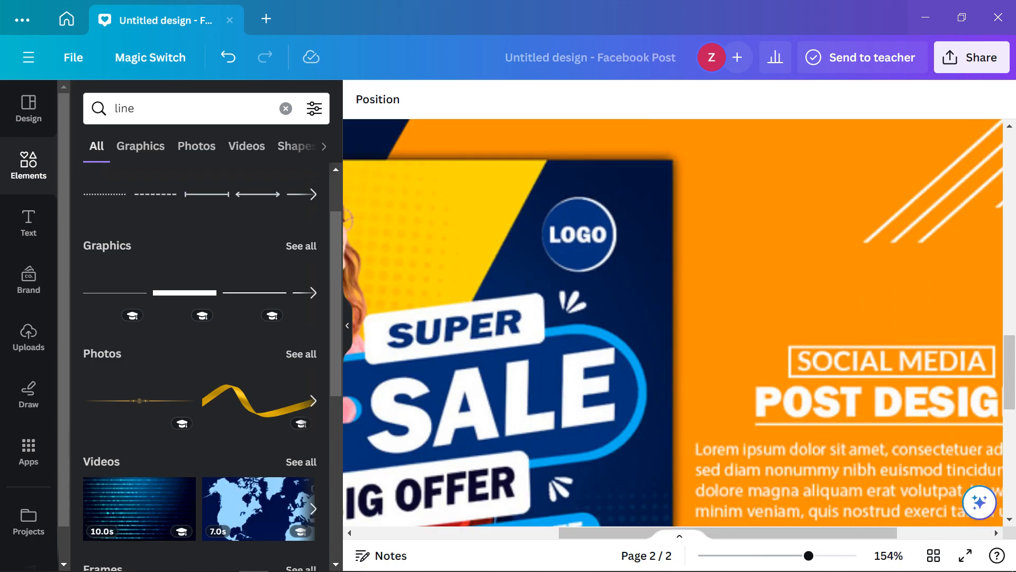
scroll(789, 339, down, 2)
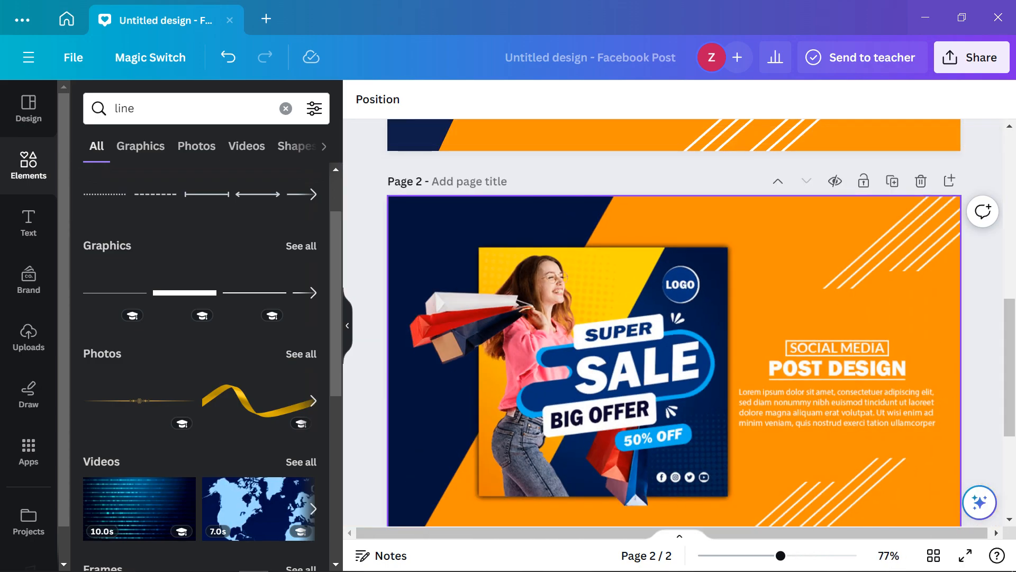
scroll(678, 339, down, 1)
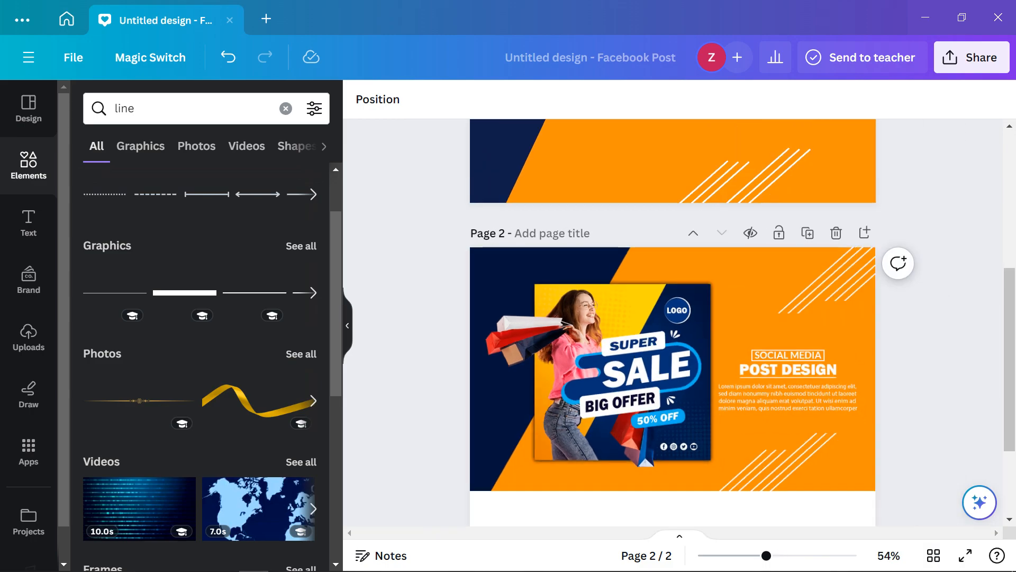
scroll(677, 339, up, 1)
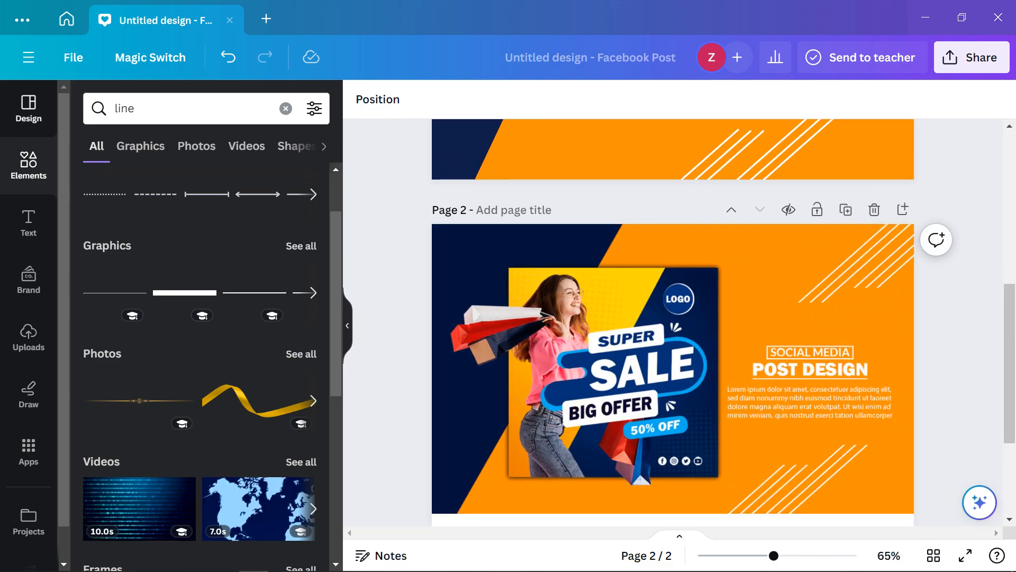
scroll(29, 323, down, 1)
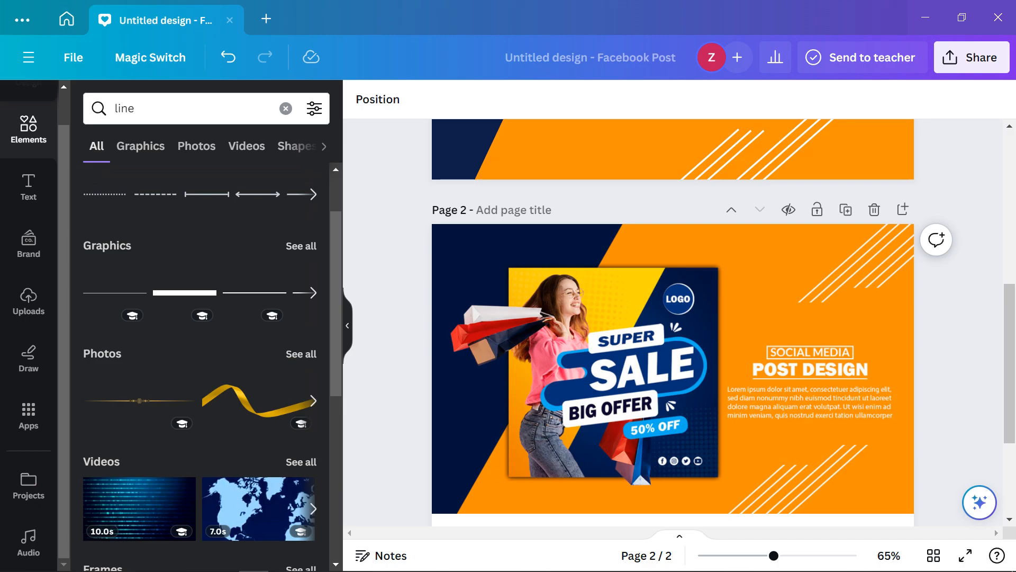
click(286, 108)
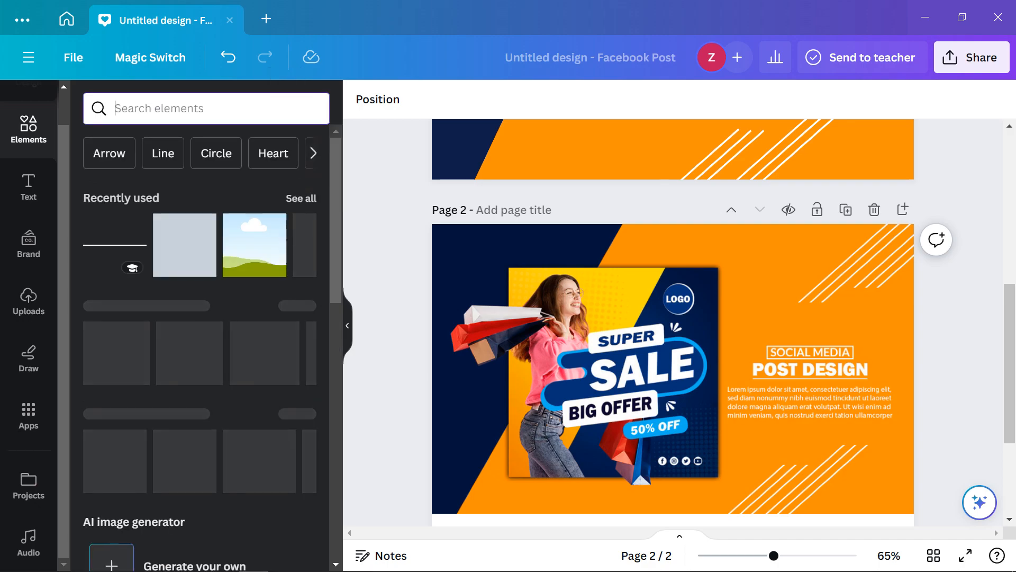
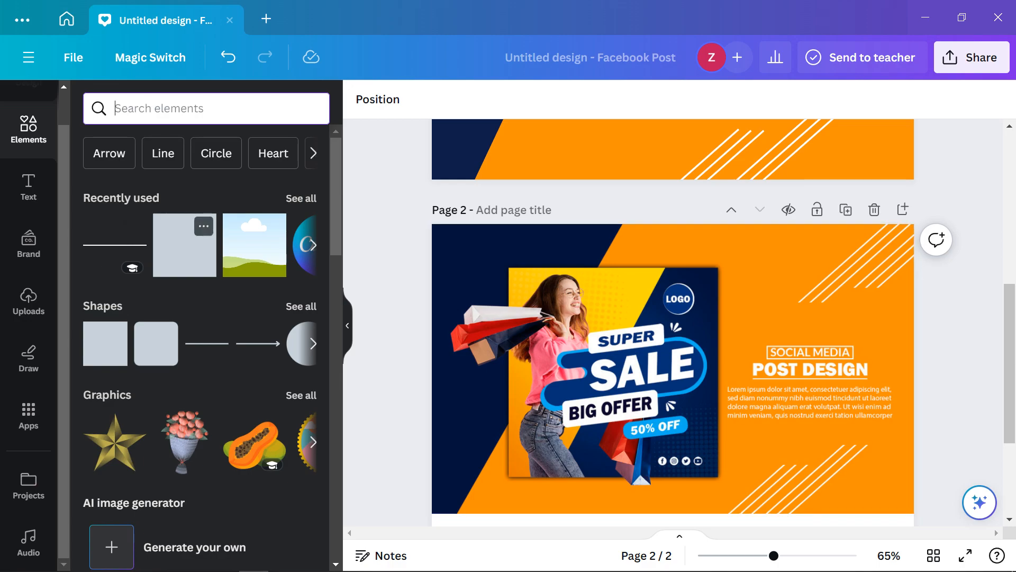
Add the navy square from Recently used in Elements onto page 1's orange diagonal area
scroll(673, 323, up, 3)
scroll(680, 323, up, 4)
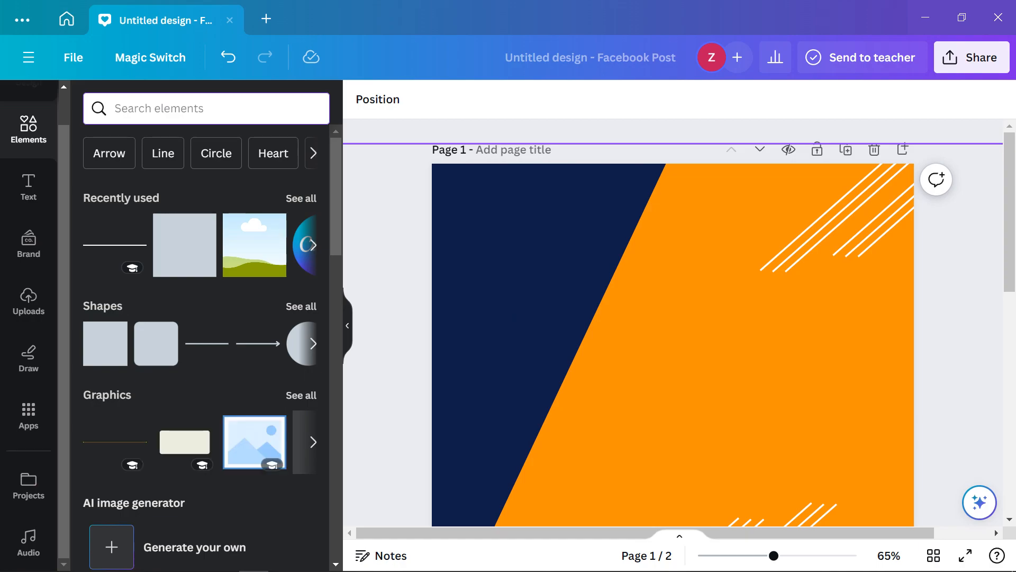
click(688, 323)
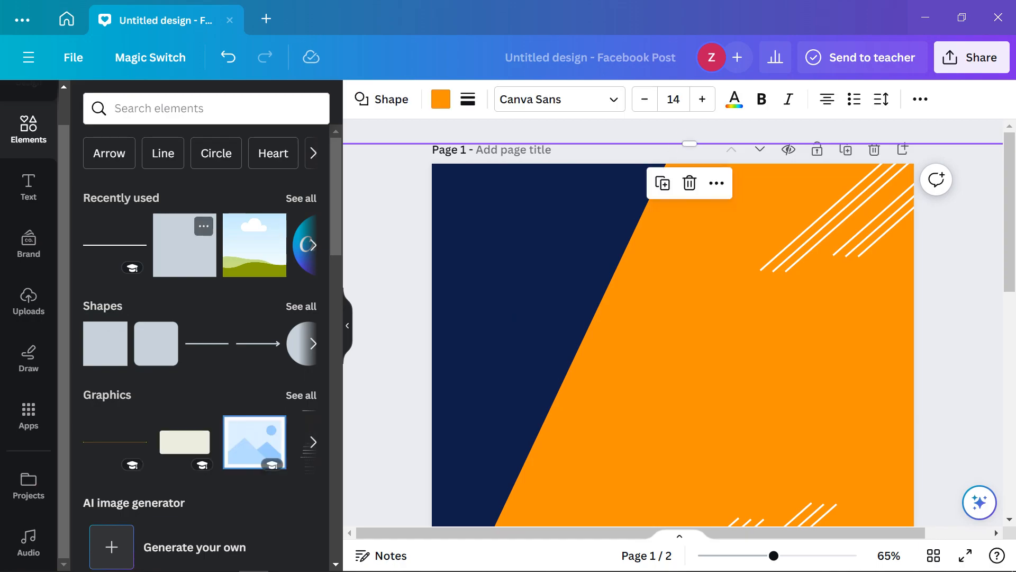
scroll(689, 323, down, 5)
scroll(673, 323, up, 4)
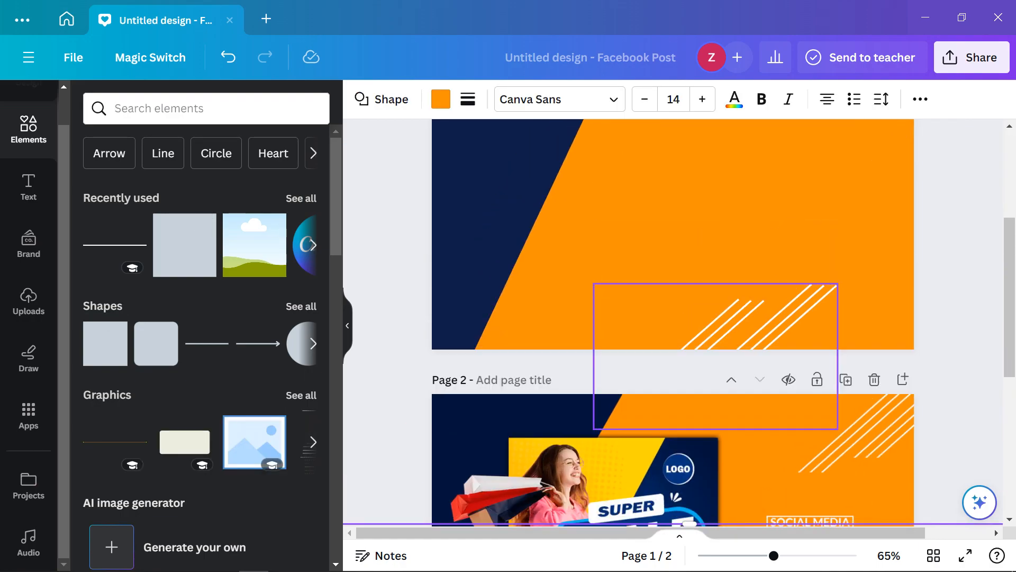
click(185, 245)
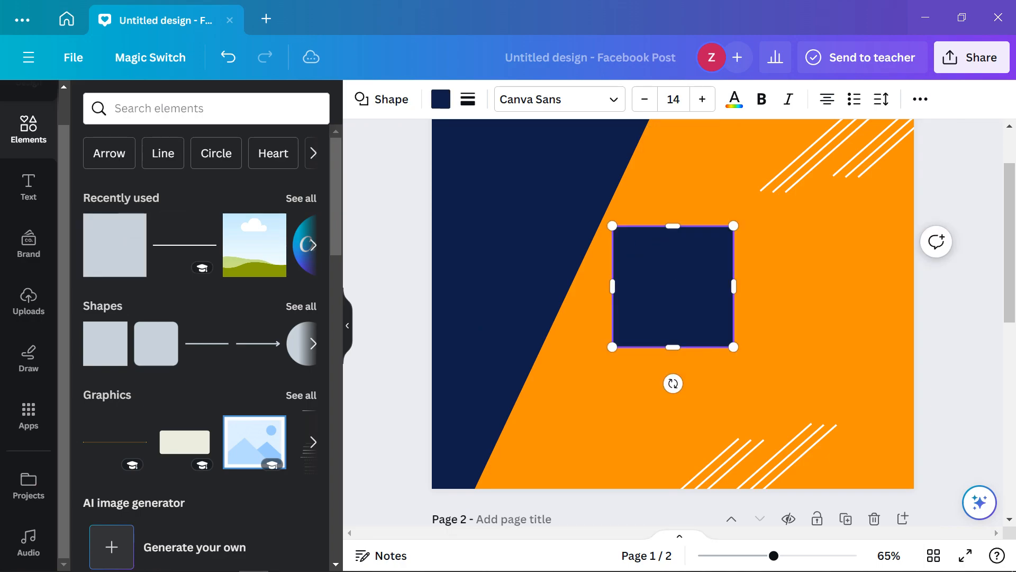
Widen the square into a rectangle with a solid white border of weight 4
drag(740, 286, 815, 286)
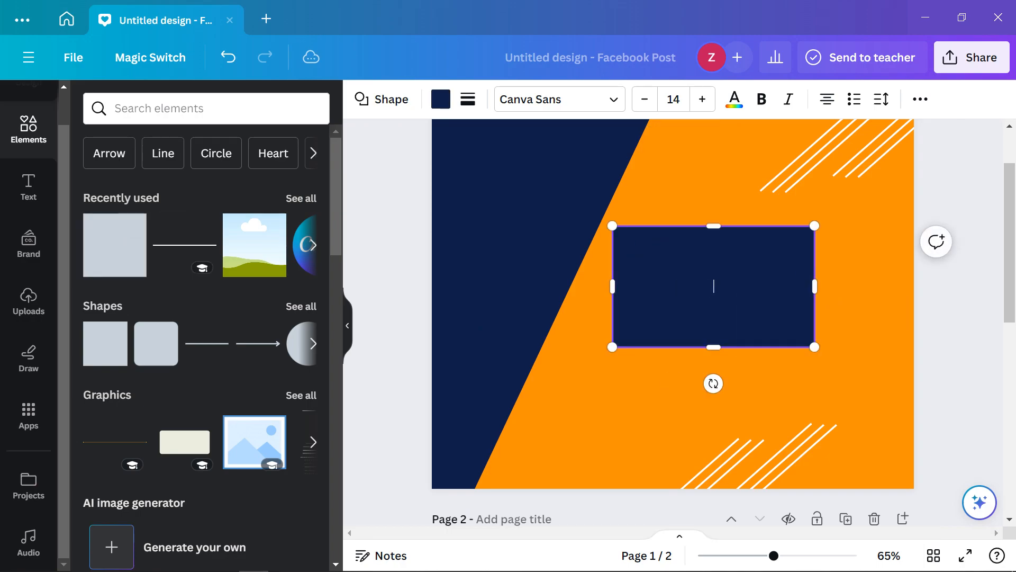
click(468, 99)
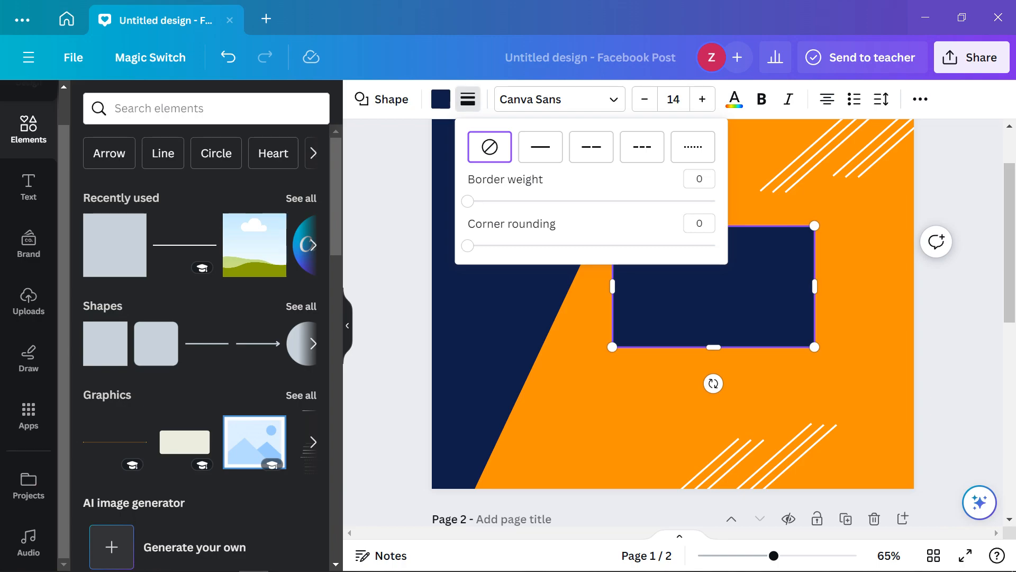
click(541, 147)
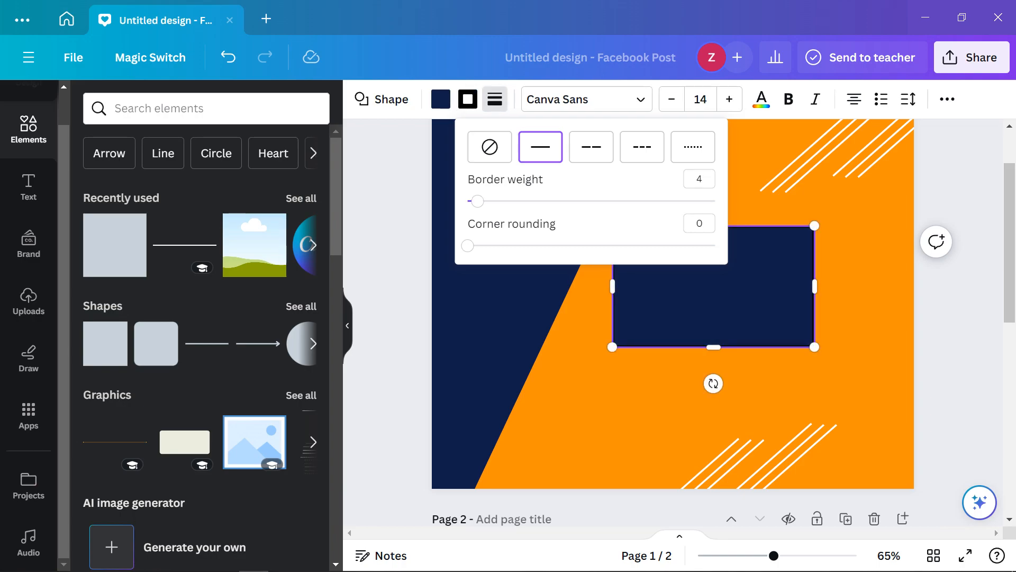
scroll(674, 317, down, 5)
scroll(674, 317, up, 5)
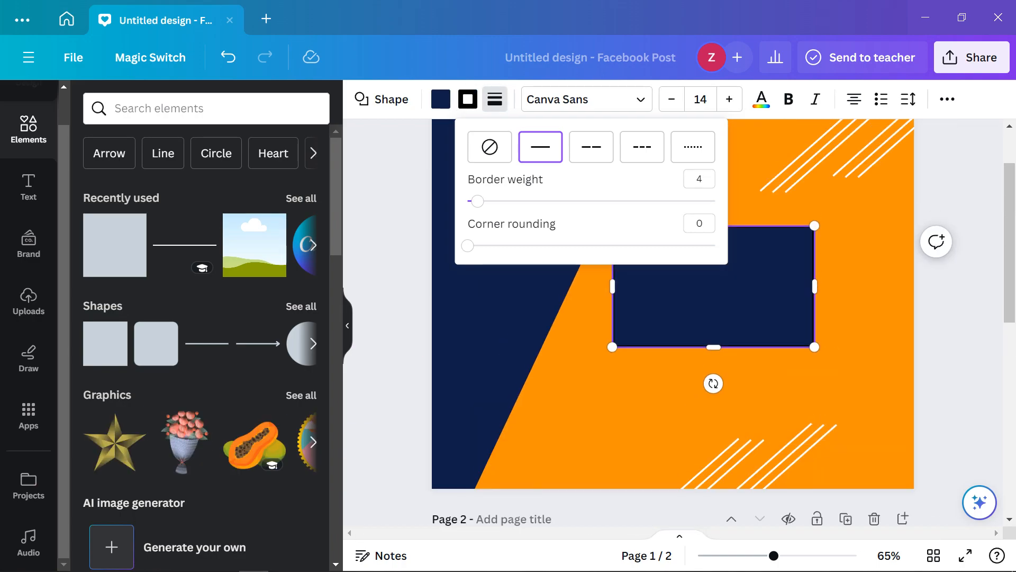
click(468, 99)
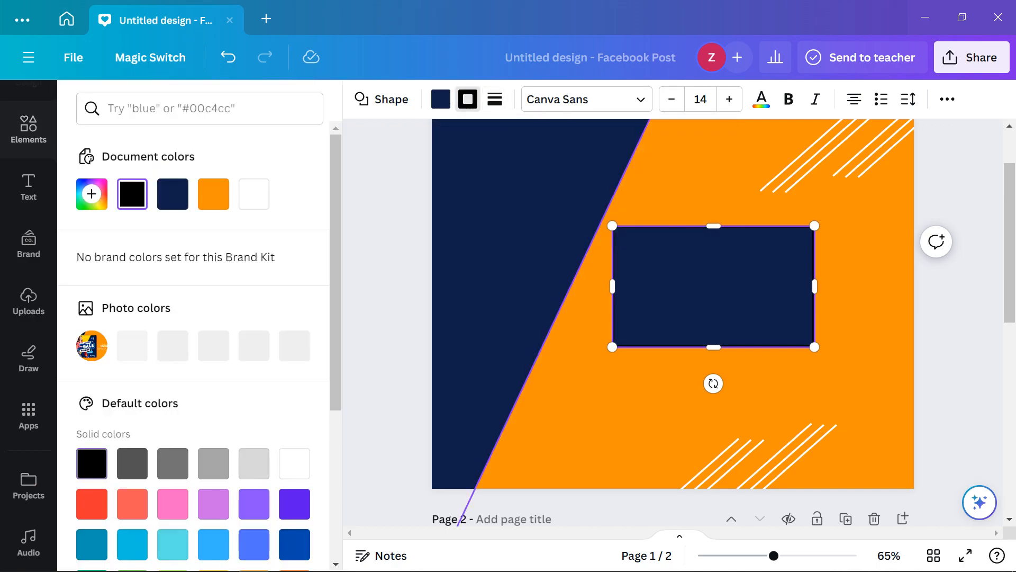
click(254, 194)
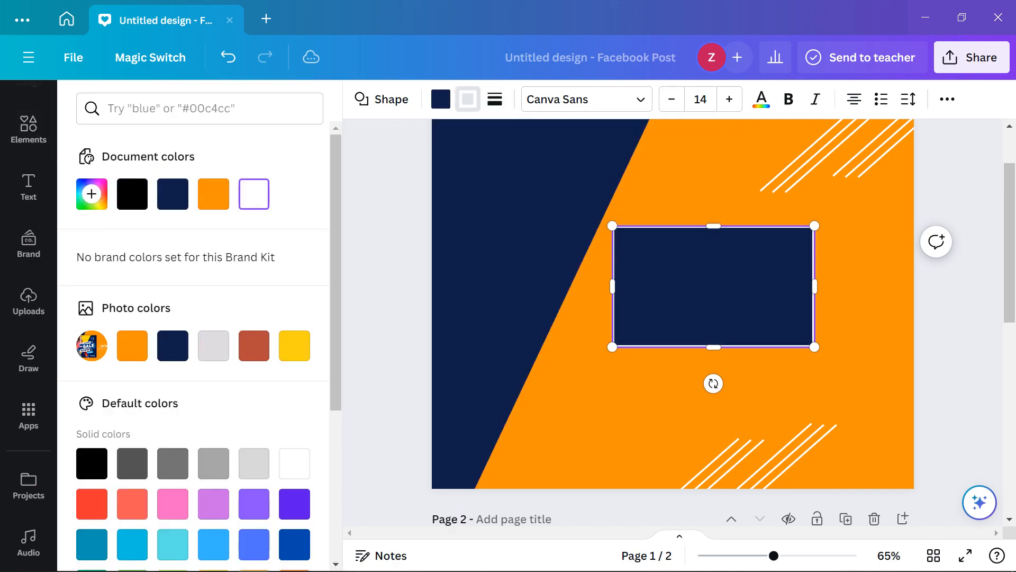
click(713, 286)
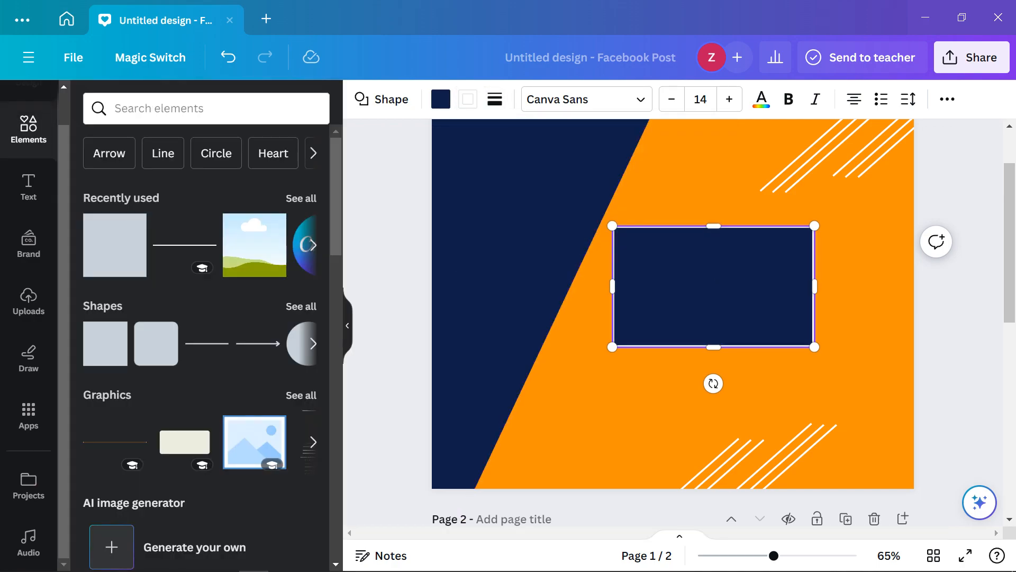
Fill the rectangle orange and reduce its height to 89
click(441, 99)
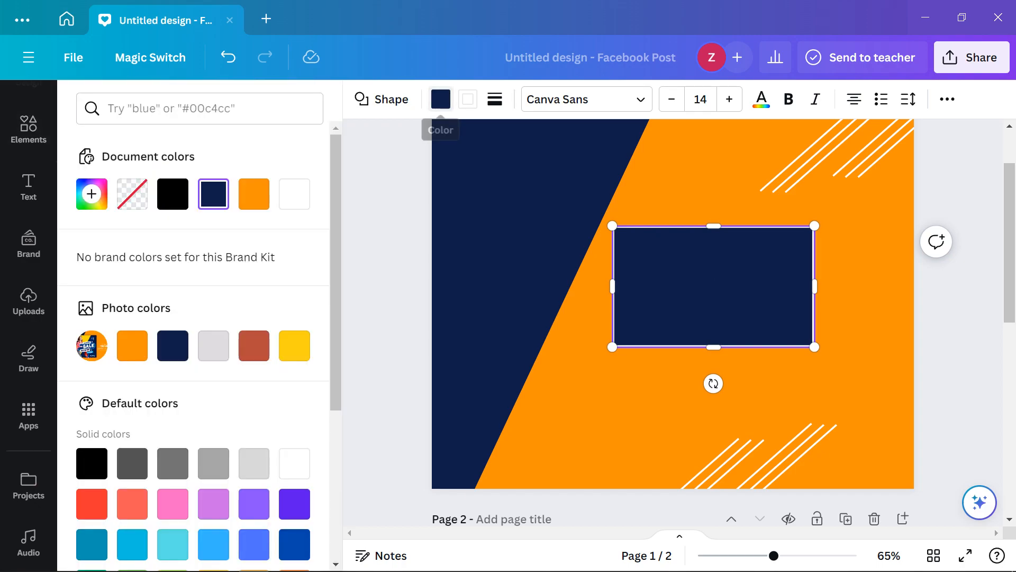
click(254, 194)
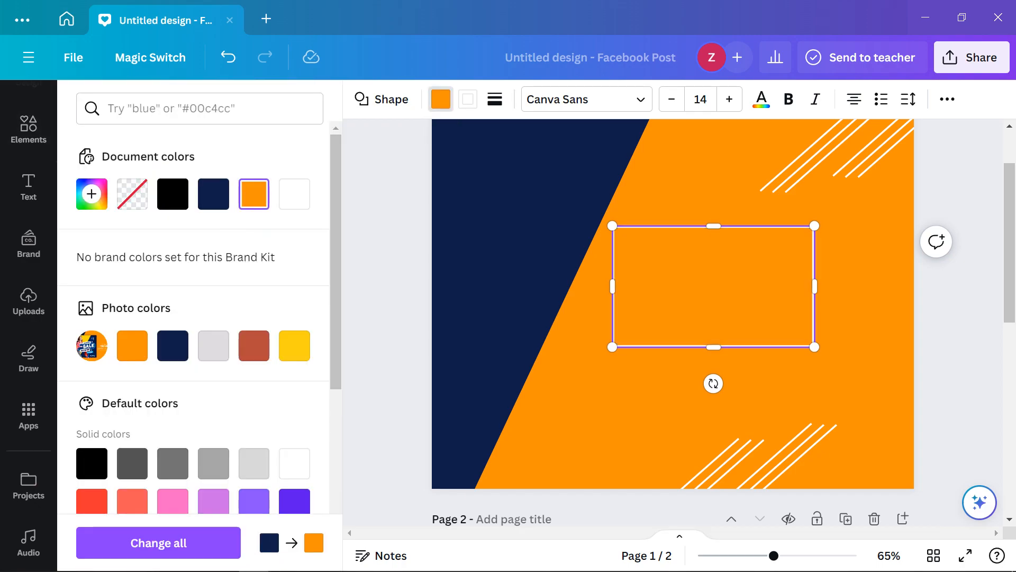
click(714, 286)
click(958, 329)
scroll(713, 286, down, 3)
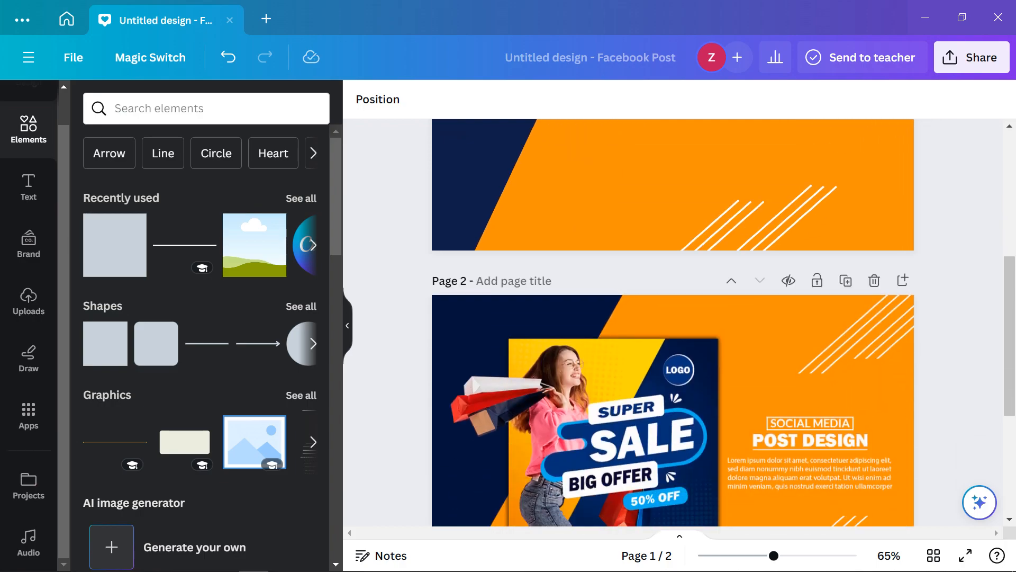
scroll(714, 286, up, 2)
click(714, 207)
drag(713, 267, 773, 158)
scroll(773, 158, up, 3)
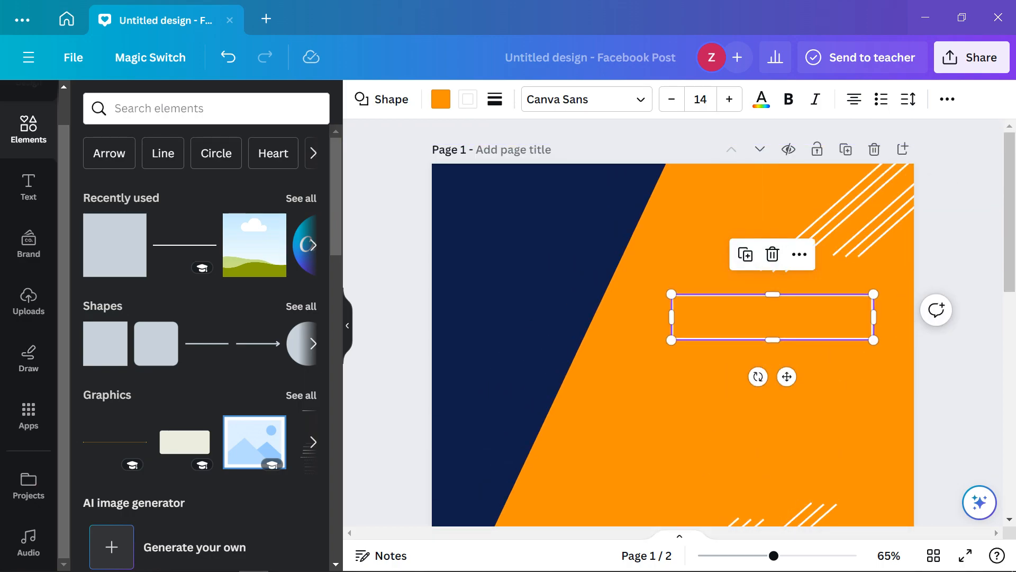
Add a 219-wide text box in the rectangle reading 'SOCIAL MEDIA'
click(773, 317)
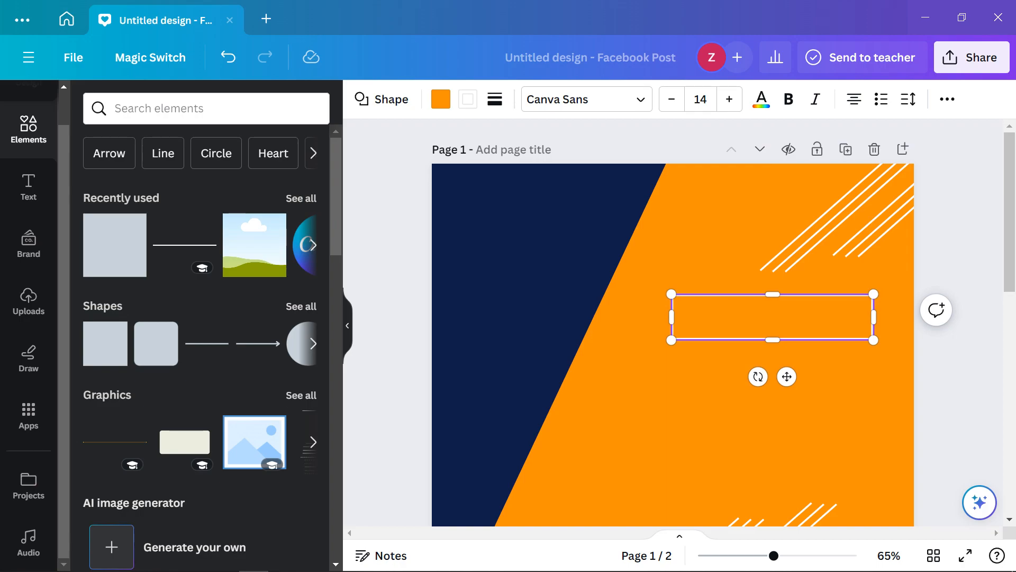
scroll(674, 323, down, 7)
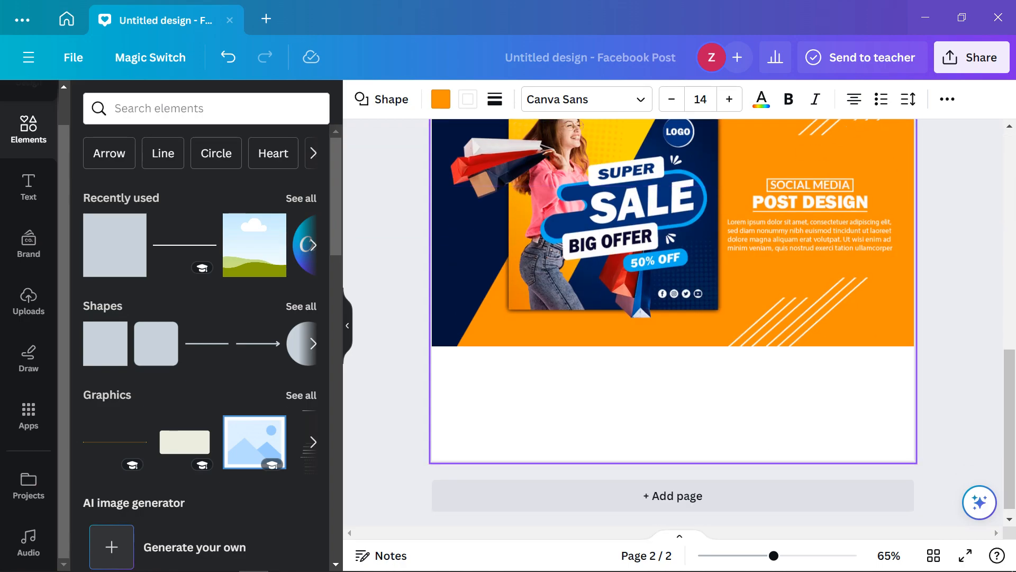
scroll(673, 323, up, 5)
scroll(673, 323, up, 3)
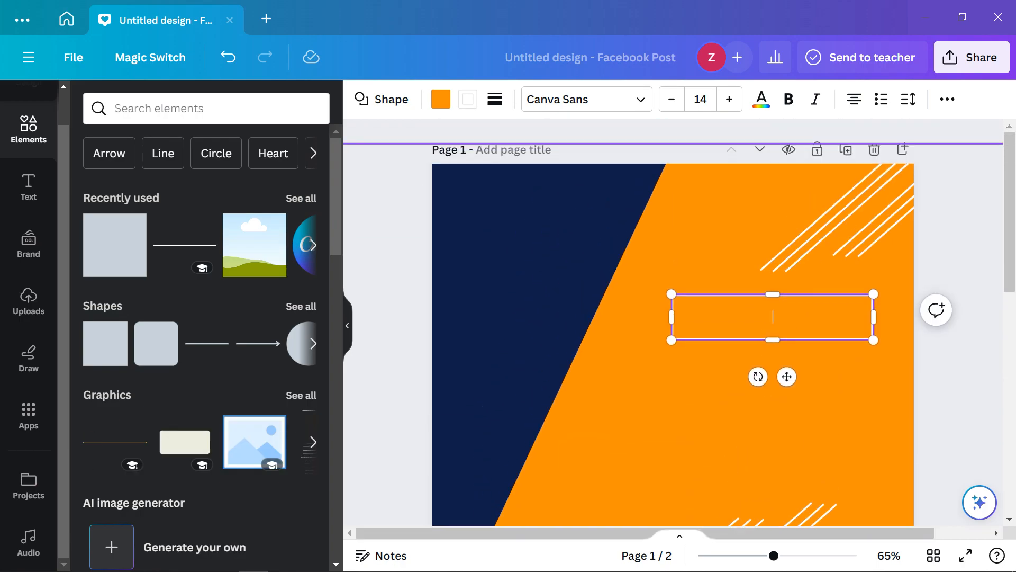
text(ocial media)
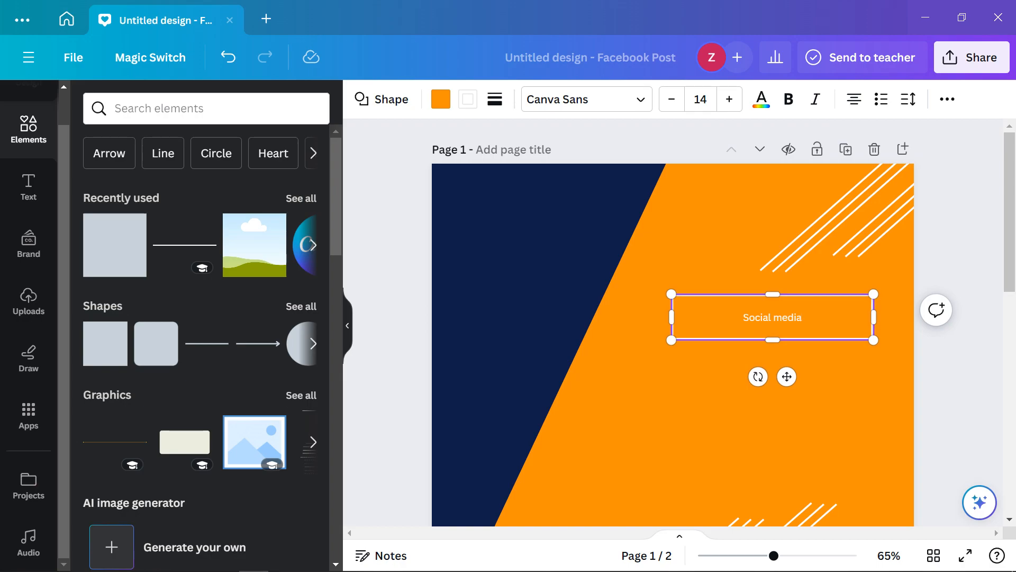
drag(873, 317, 716, 317)
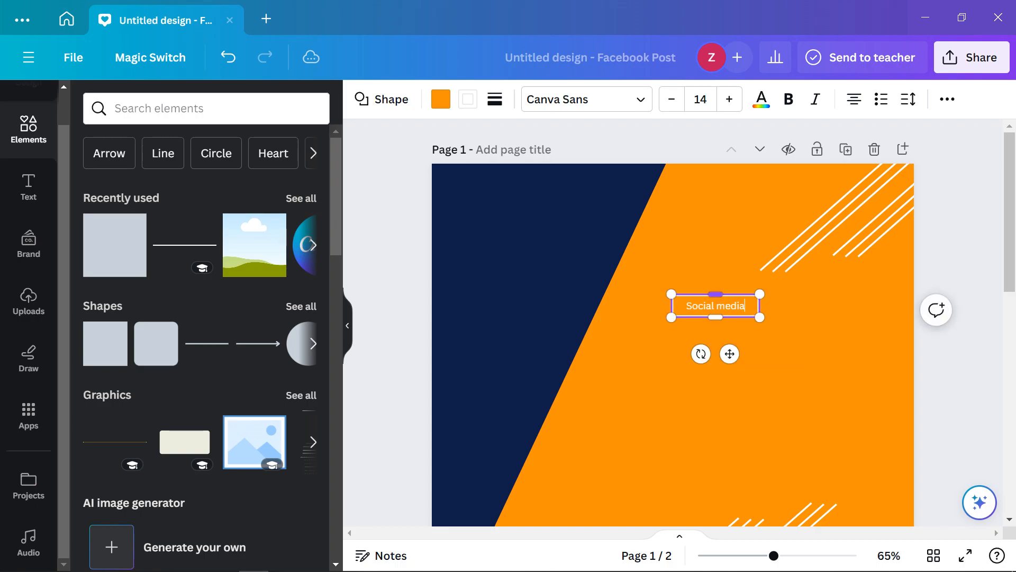
click(718, 308)
key(ctrl+a)
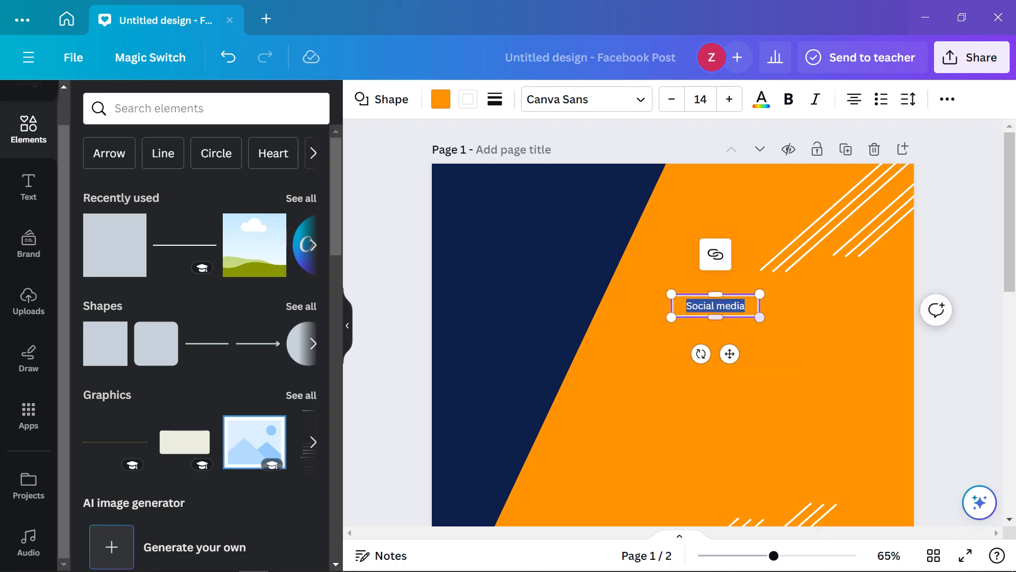
click(726, 307)
key(BackSpace)
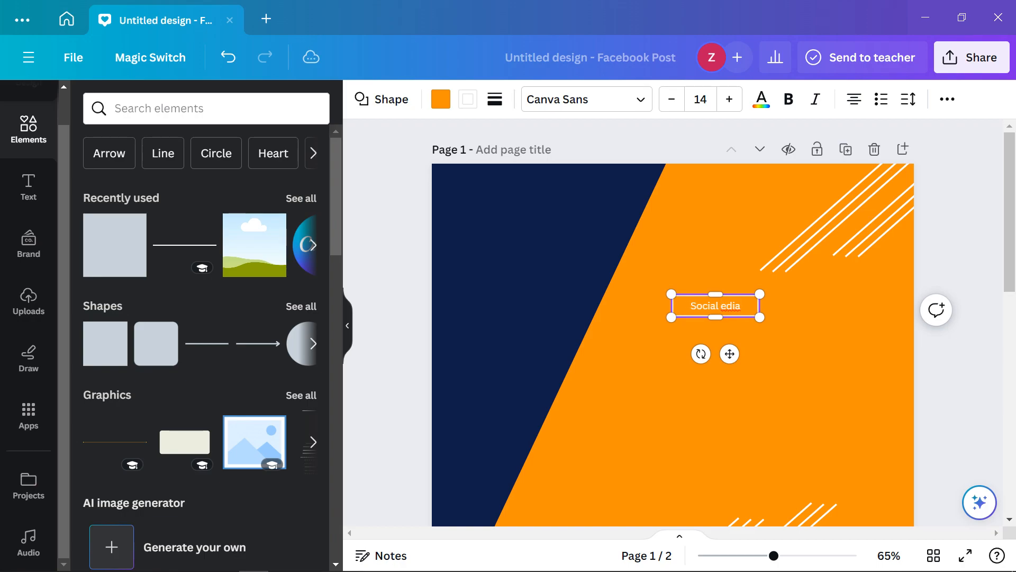
scroll(673, 323, down, 7)
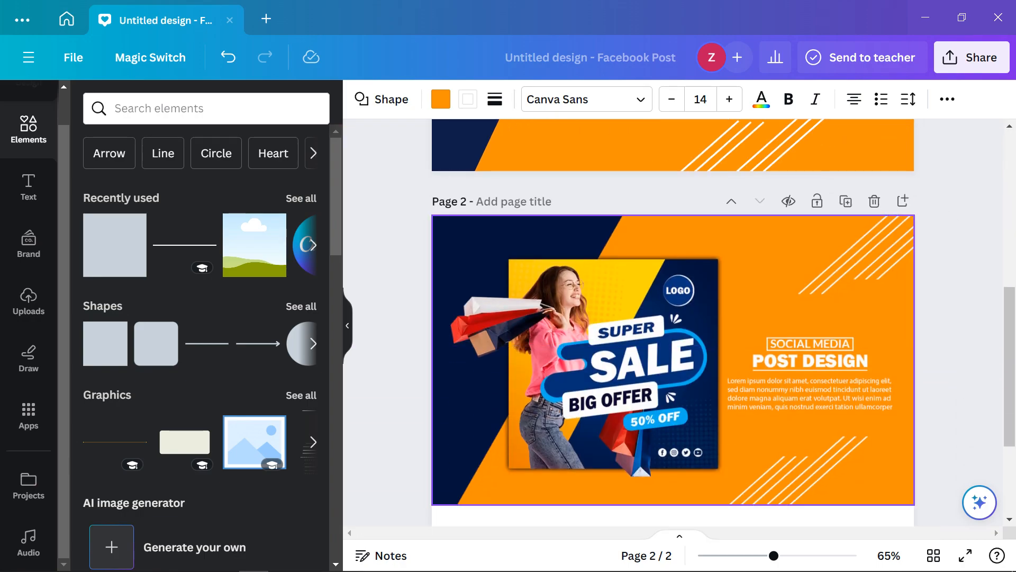
scroll(673, 323, up, 6)
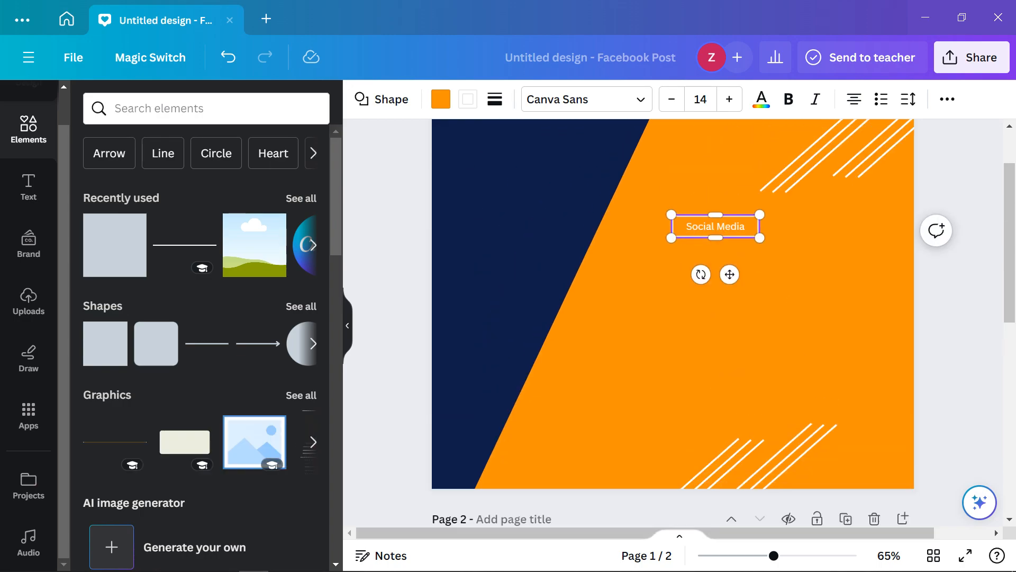
key(ctrl+a)
text(SOCIAL MEDIA)
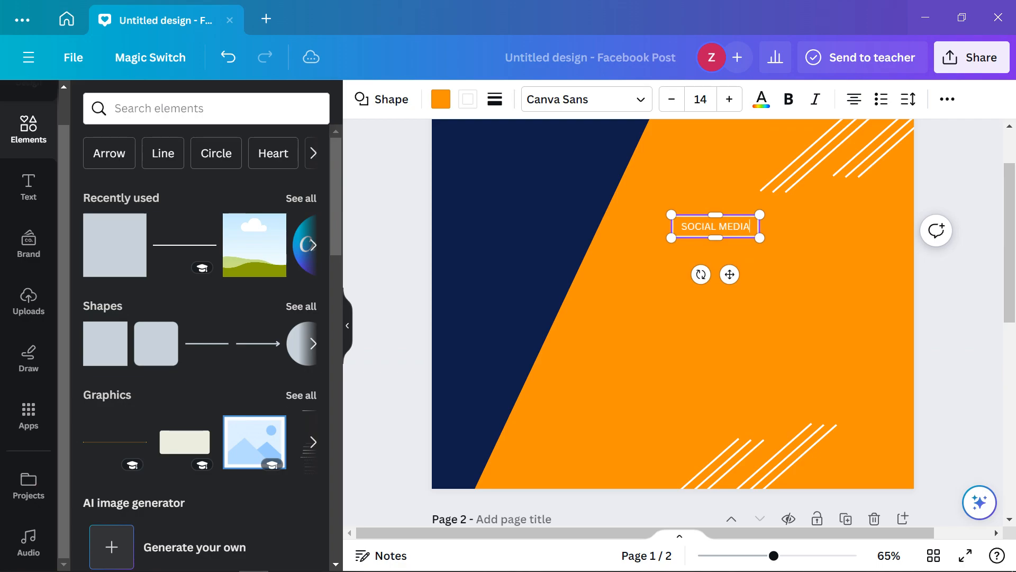
Make SOCIAL MEDIA bold at size 19 and widen it to fit one line
key(ctrl+a)
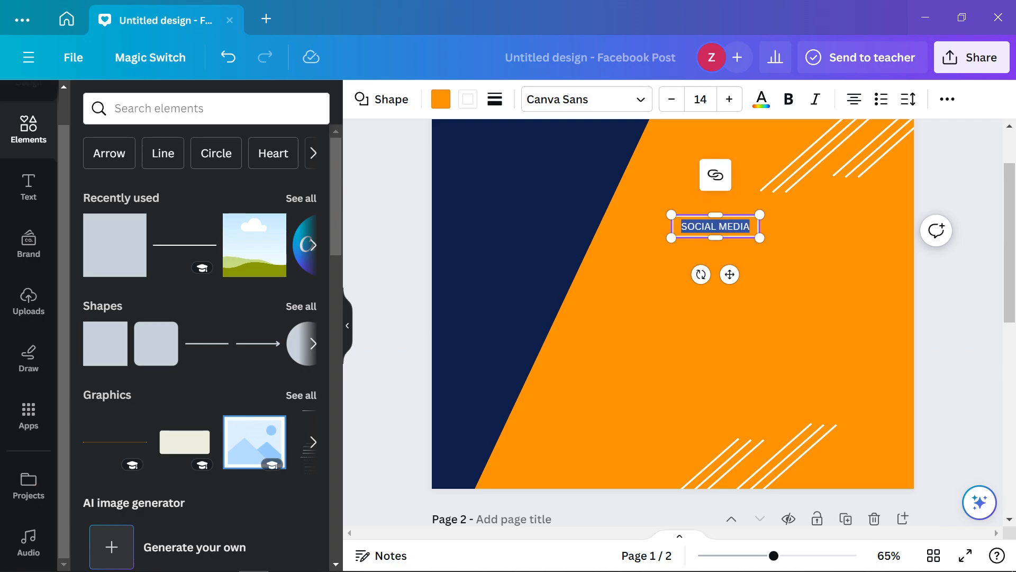
key(ctrl+b)
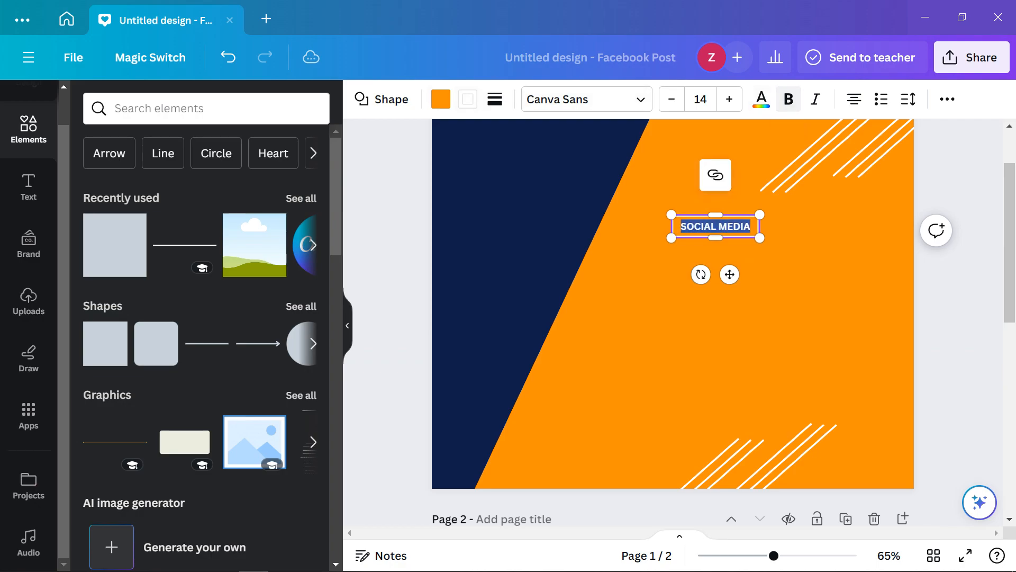
scroll(673, 318, down, 5)
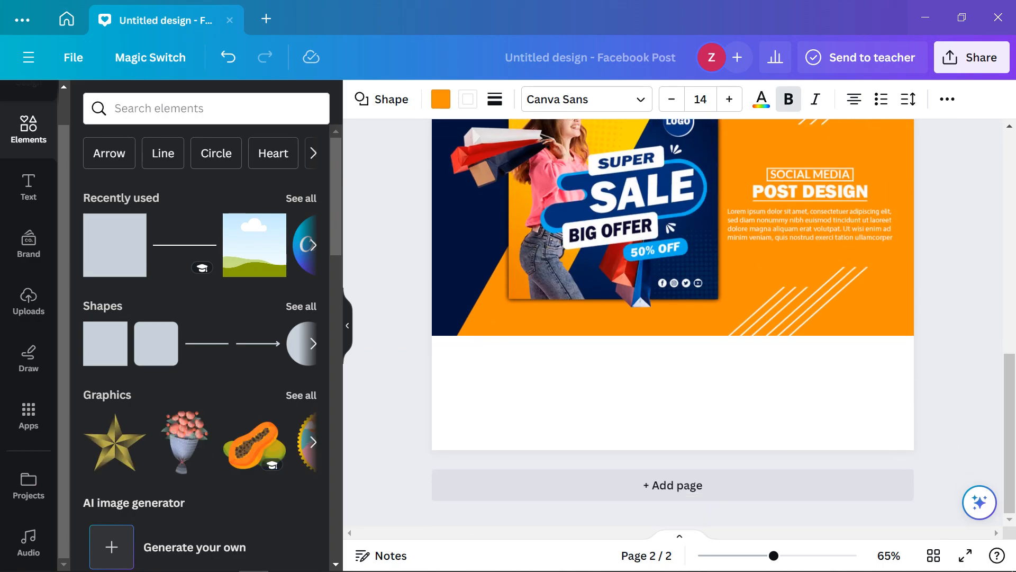
scroll(673, 317, up, 2)
scroll(673, 318, up, 5)
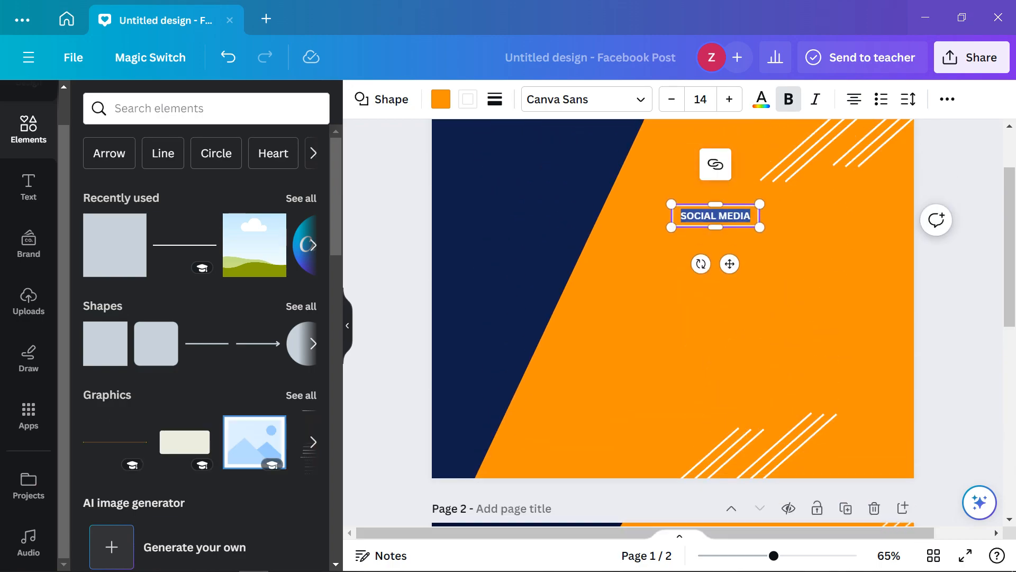
click(729, 99)
click(729, 99)
click(729, 99)
click(730, 99)
click(729, 99)
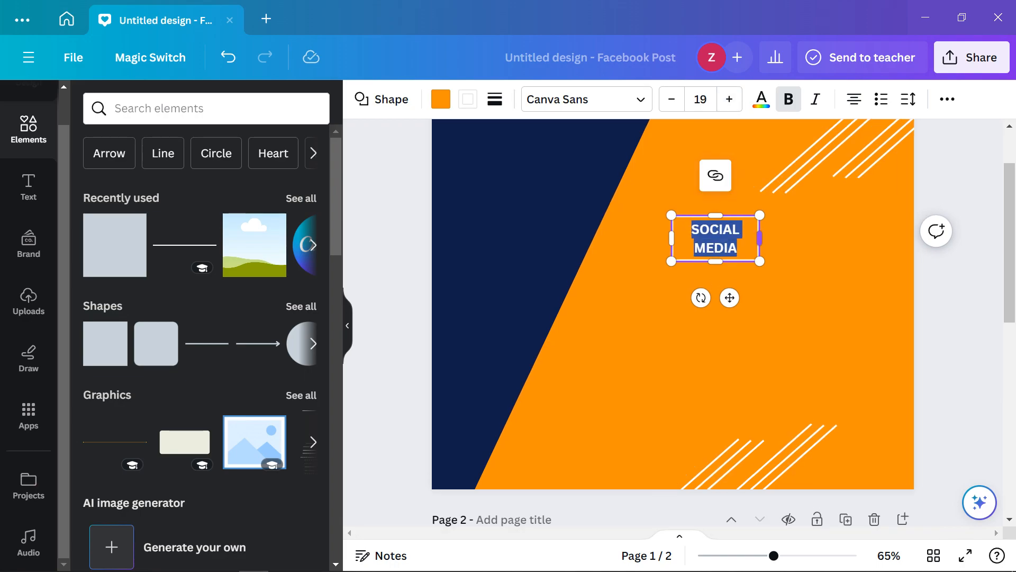
drag(760, 238, 779, 238)
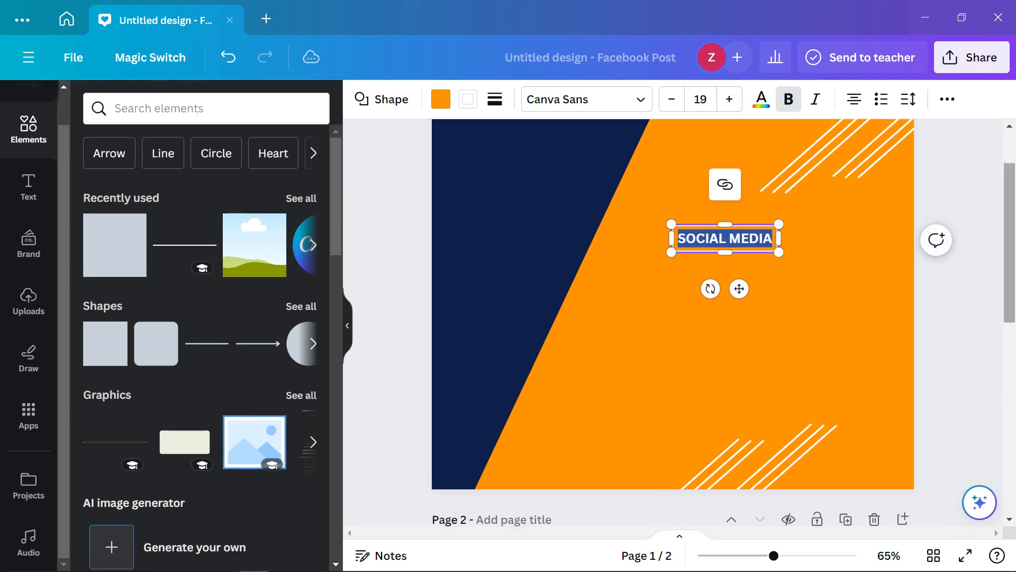
click(957, 307)
scroll(673, 323, down, 3)
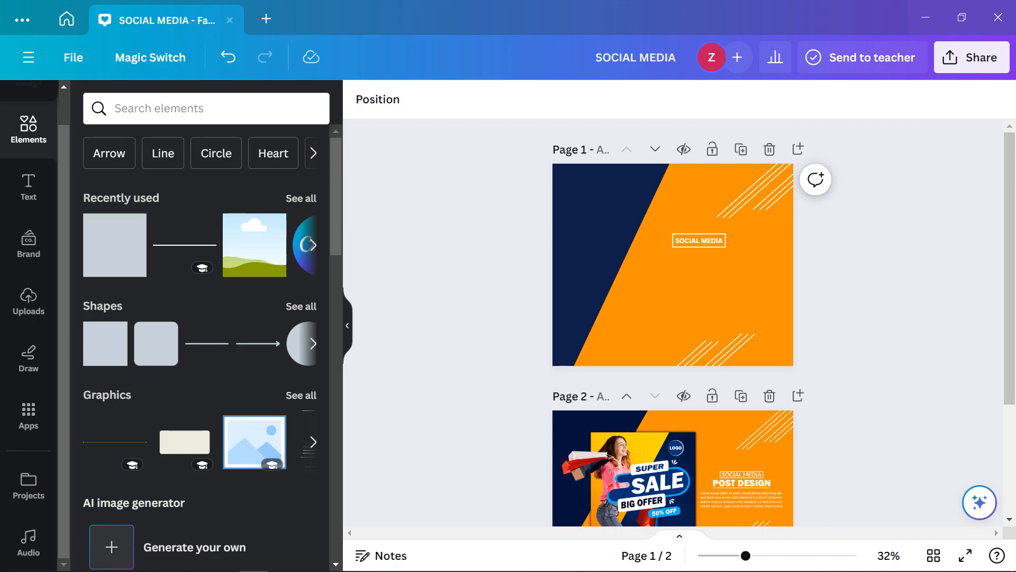
Nudge the SOCIAL MEDIA label right along the guides and compare against page 2's reference
scroll(673, 323, down, 2)
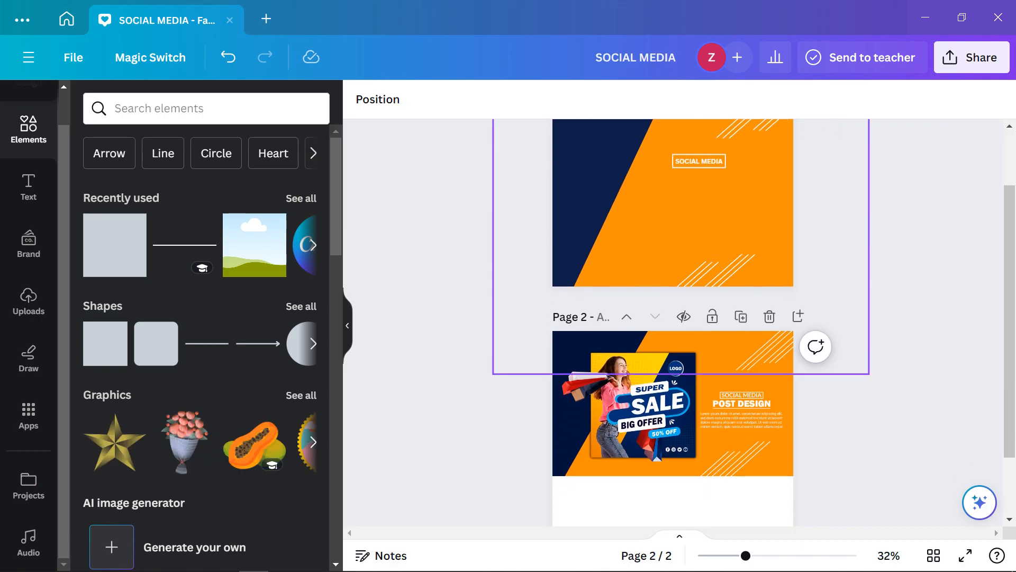
drag(699, 161, 721, 161)
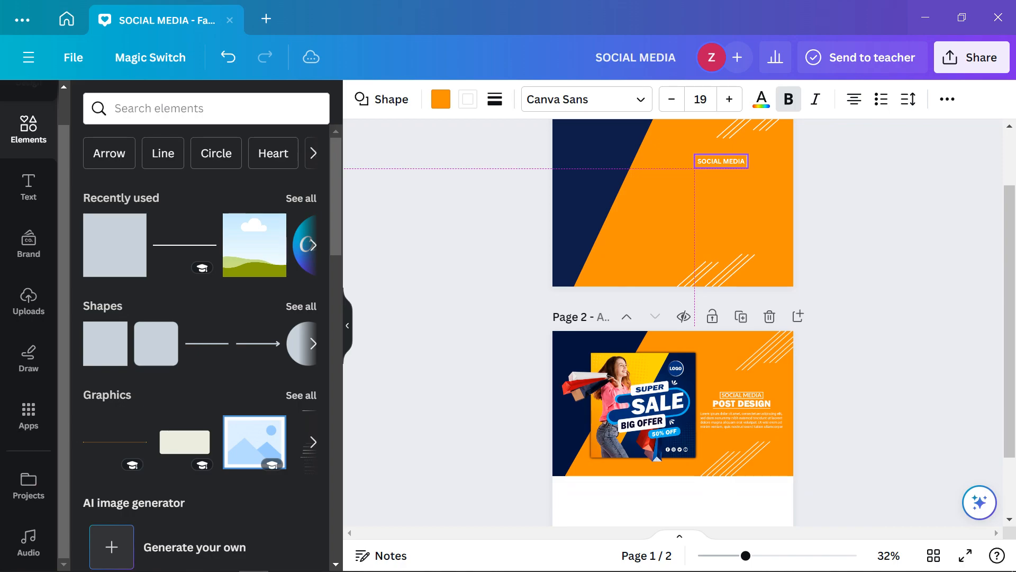
click(869, 224)
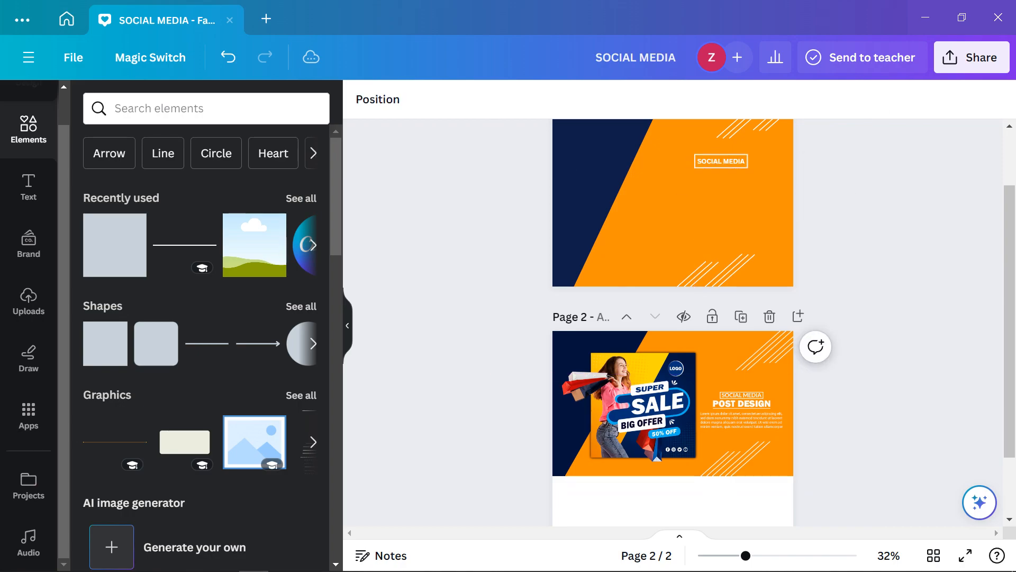
scroll(673, 318, up, 2)
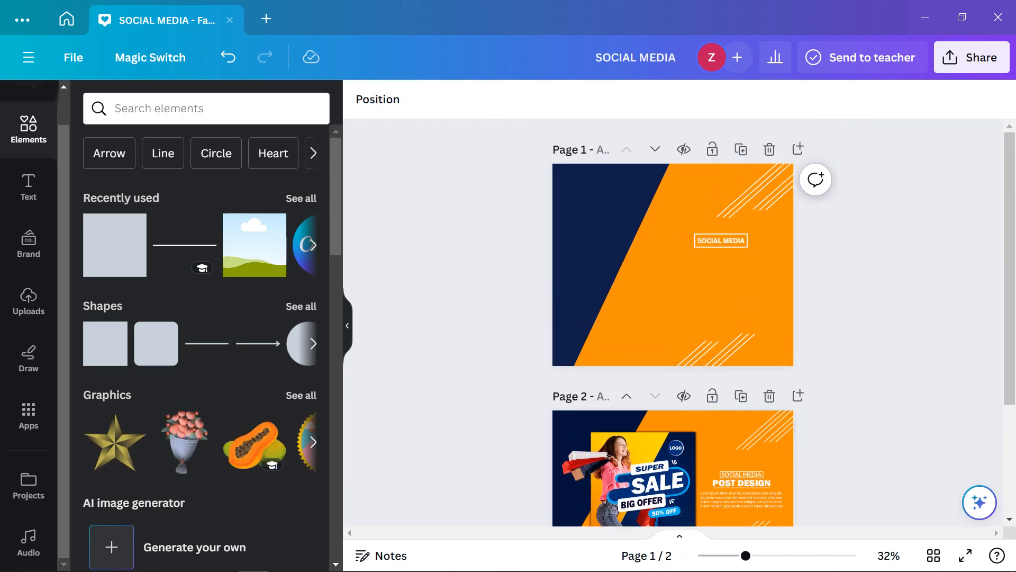
click(681, 304)
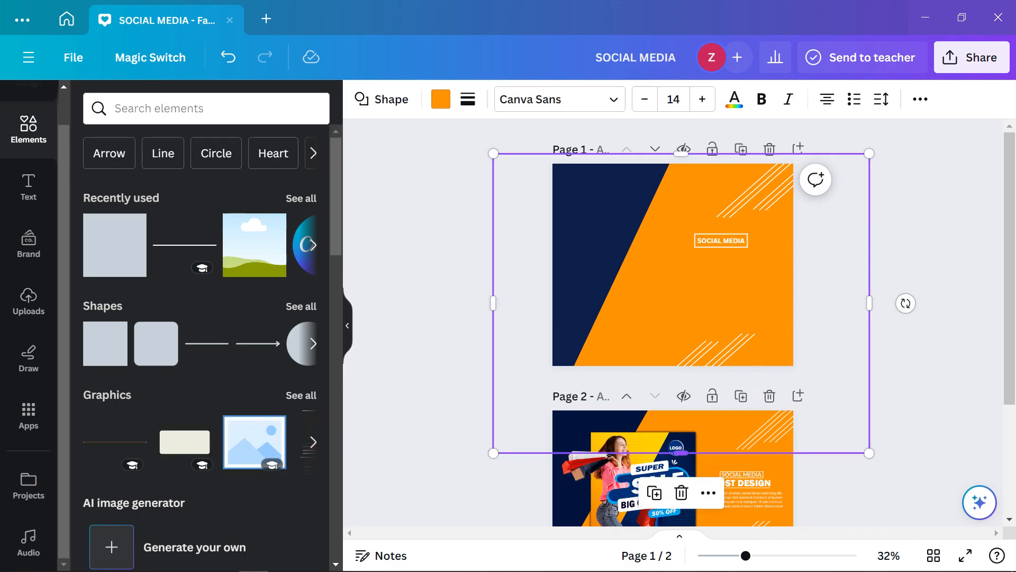
scroll(704, 473, up, 3)
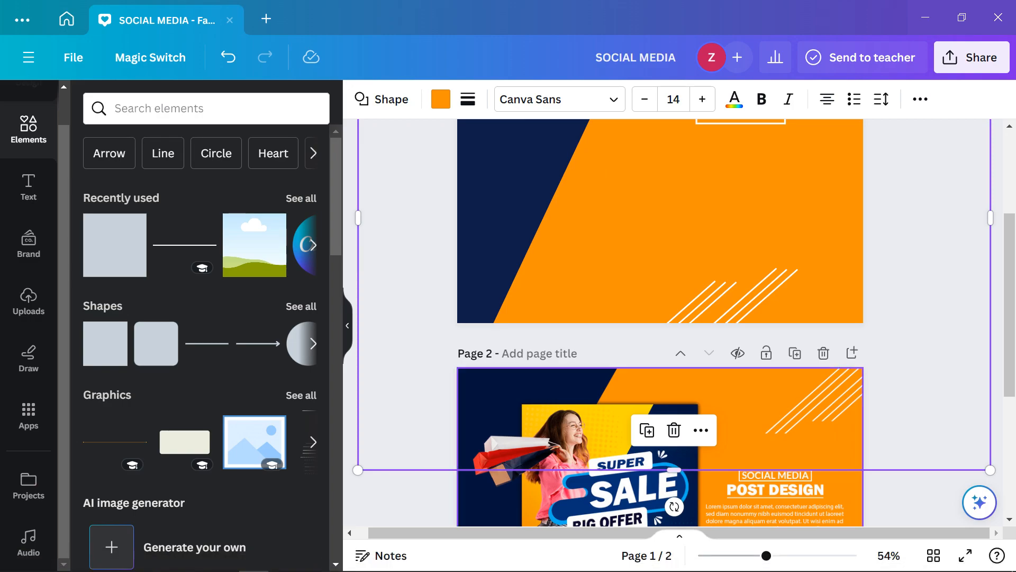
scroll(673, 323, up, 3)
scroll(673, 323, down, 3)
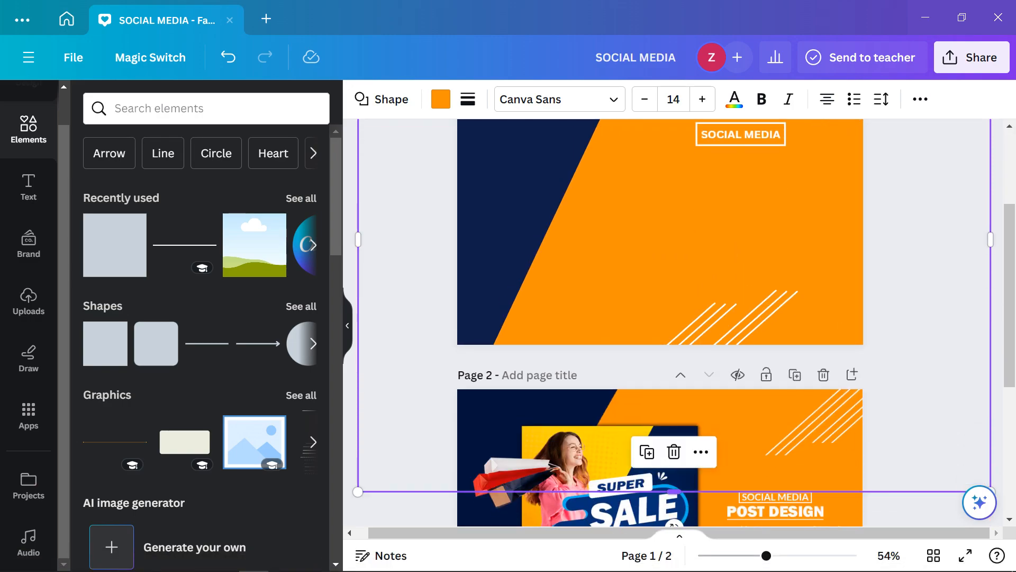
scroll(673, 322, down, 3)
scroll(675, 398, up, 6)
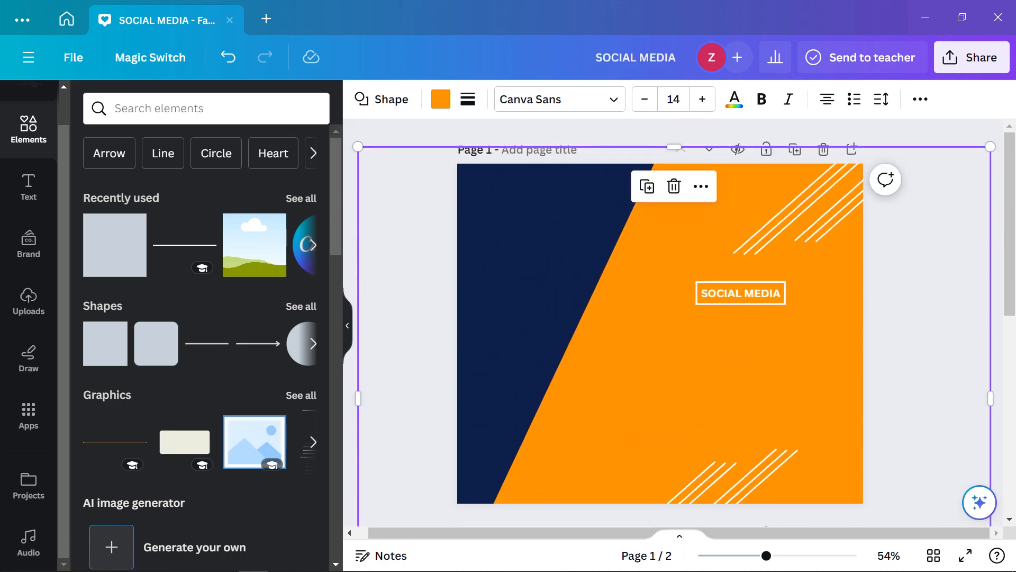
scroll(675, 398, down, 4)
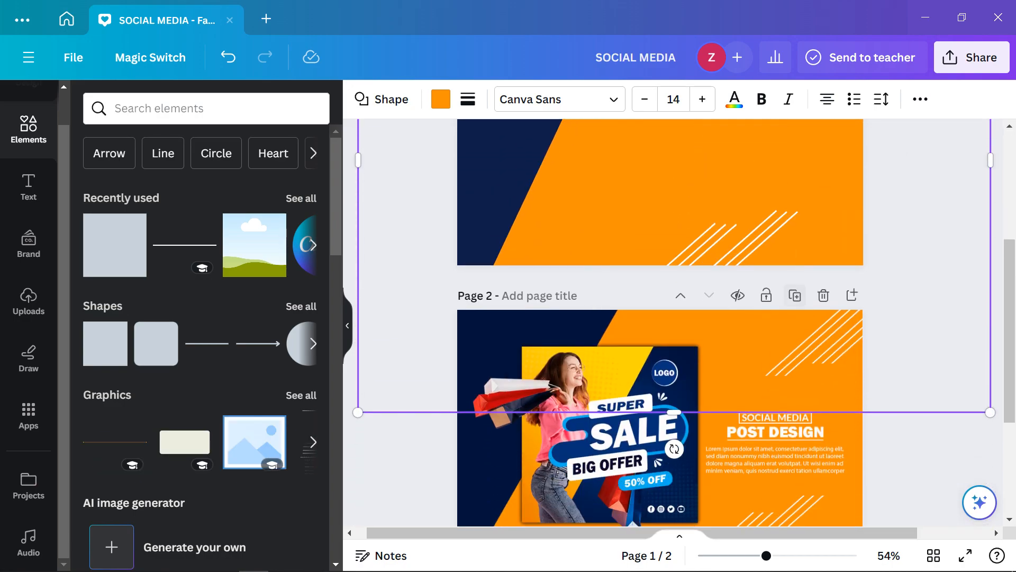
scroll(674, 172, up, 4)
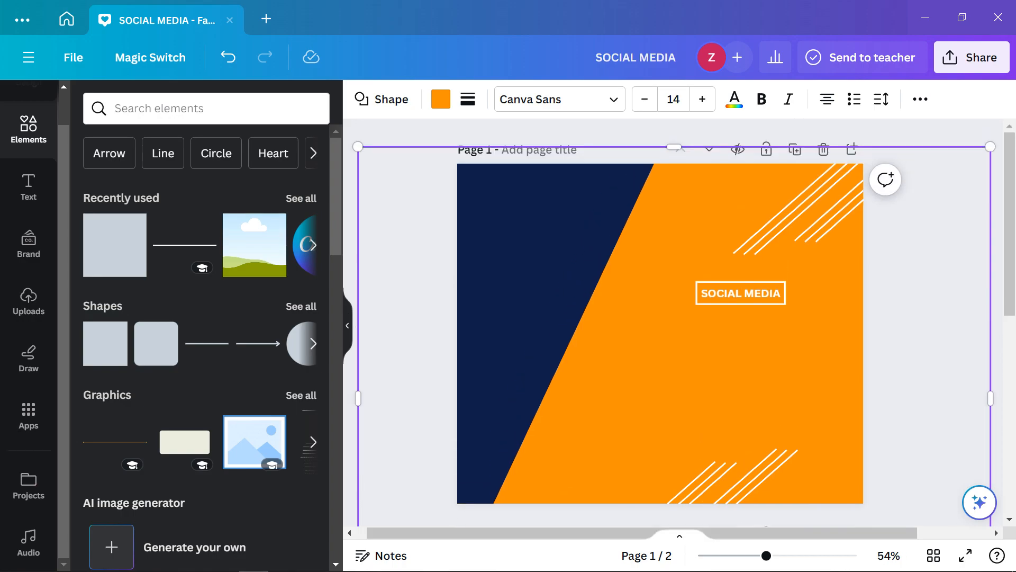
Finish typing POST DESIGN and style it in Archivo Black at size 22, shifted slightly right
text(T DESIGN)
key(ctrl+a)
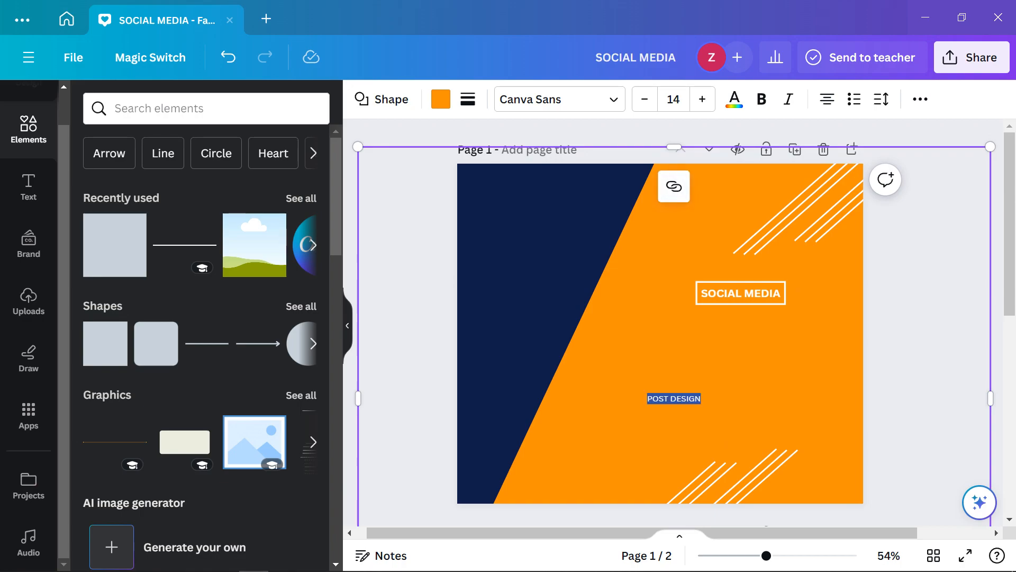
click(560, 100)
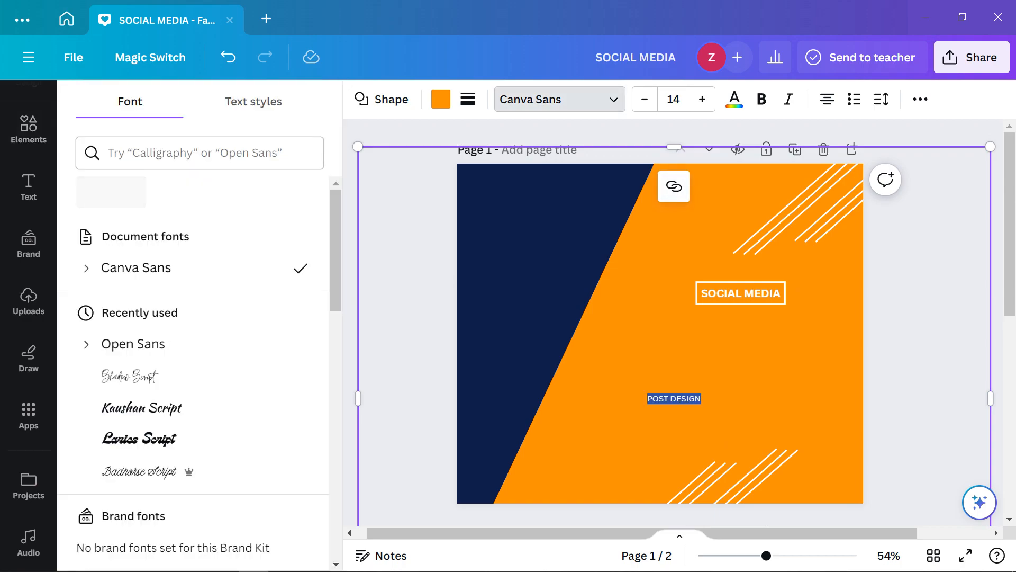
scroll(201, 278, down, 3)
scroll(201, 280, up, 2)
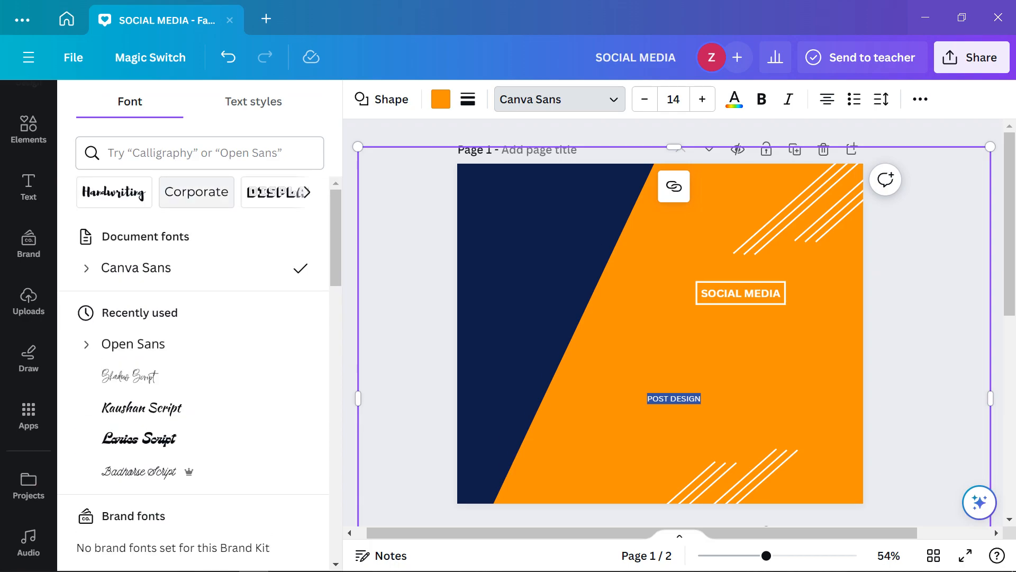
scroll(673, 323, down, 5)
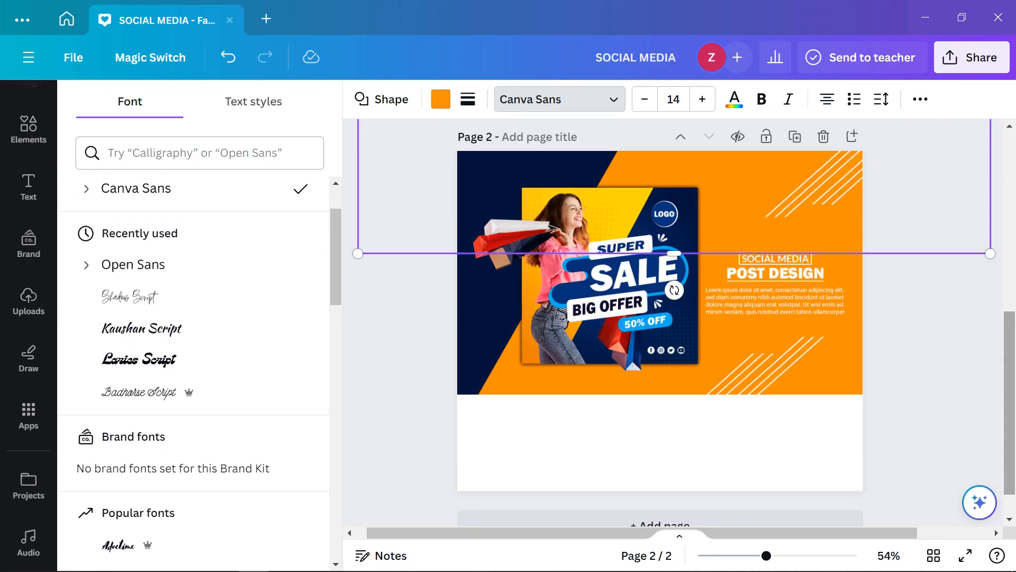
scroll(674, 323, up, 5)
scroll(201, 318, down, 5)
scroll(201, 317, up, 6)
scroll(201, 318, down, 6)
click(117, 242)
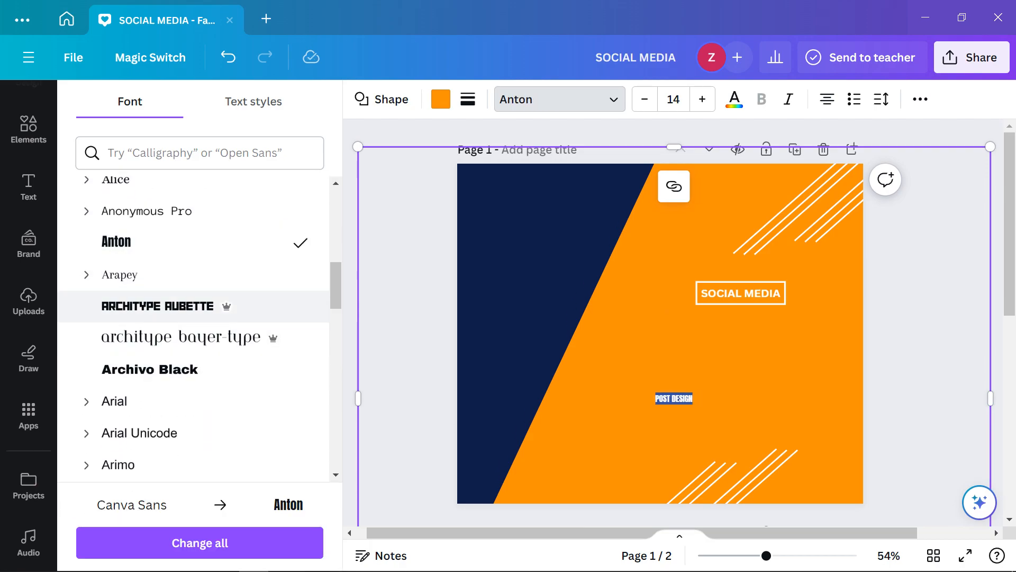
click(150, 370)
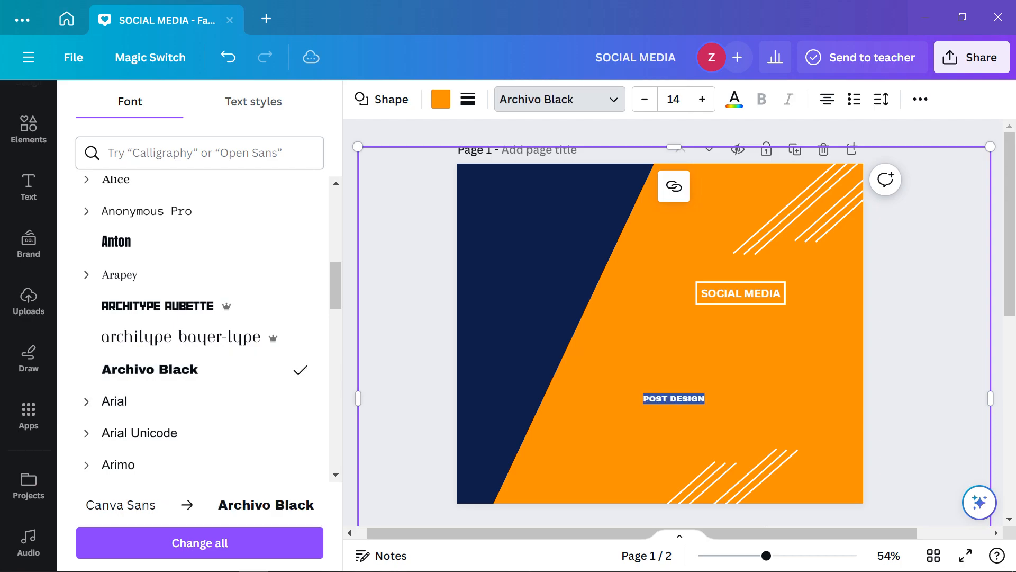
scroll(672, 317, down, 5)
scroll(672, 317, up, 5)
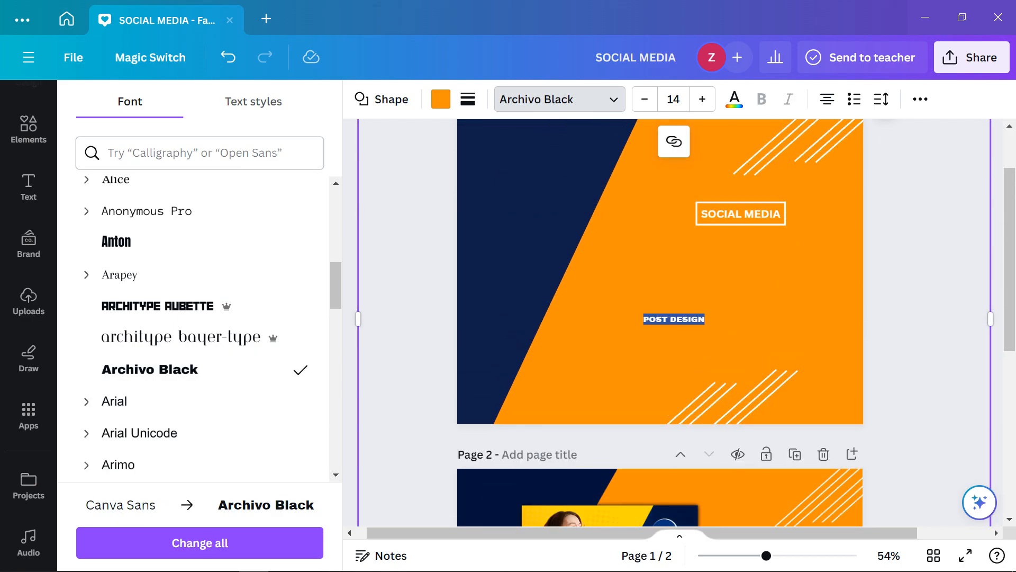
click(702, 99)
click(703, 99)
click(702, 99)
click(703, 99)
click(702, 99)
click(703, 99)
click(702, 99)
click(702, 99)
scroll(672, 318, down, 5)
scroll(673, 318, up, 5)
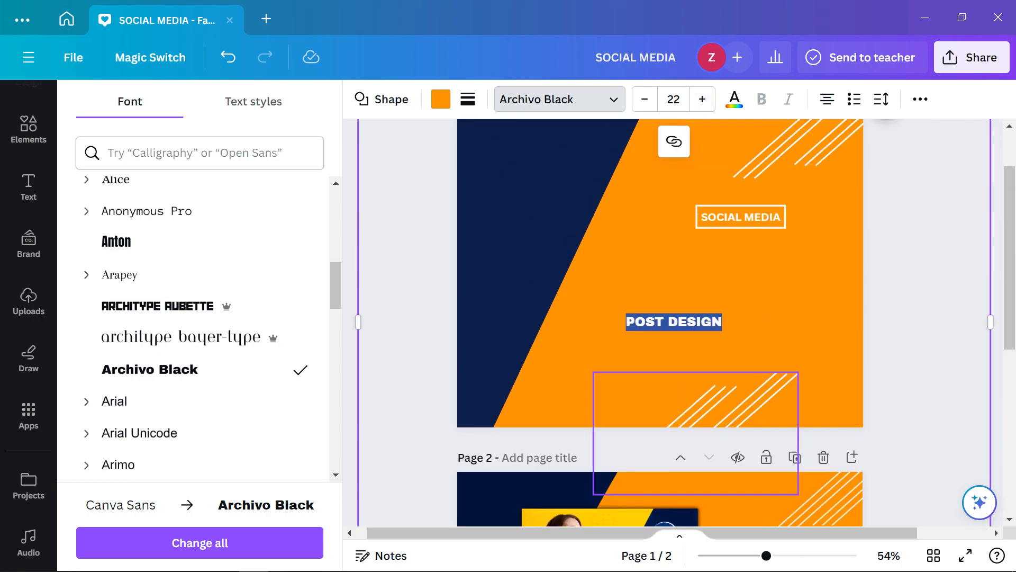
key(Right)
key(Right)
key(Right)
key(Right)
key(Right)
key(Right)
key(Right)
key(Right)
key(Right)
key(Right)
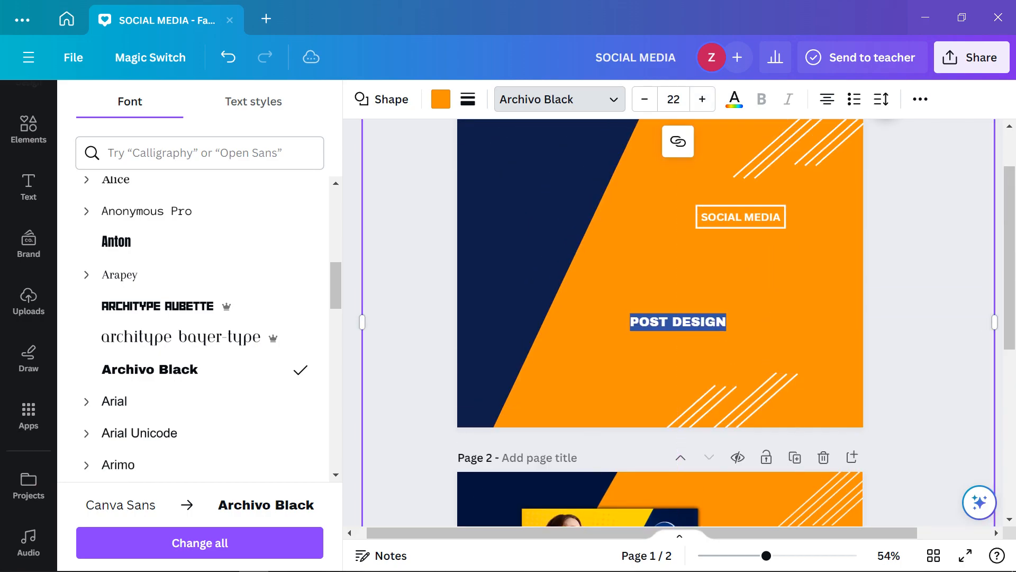
click(679, 321)
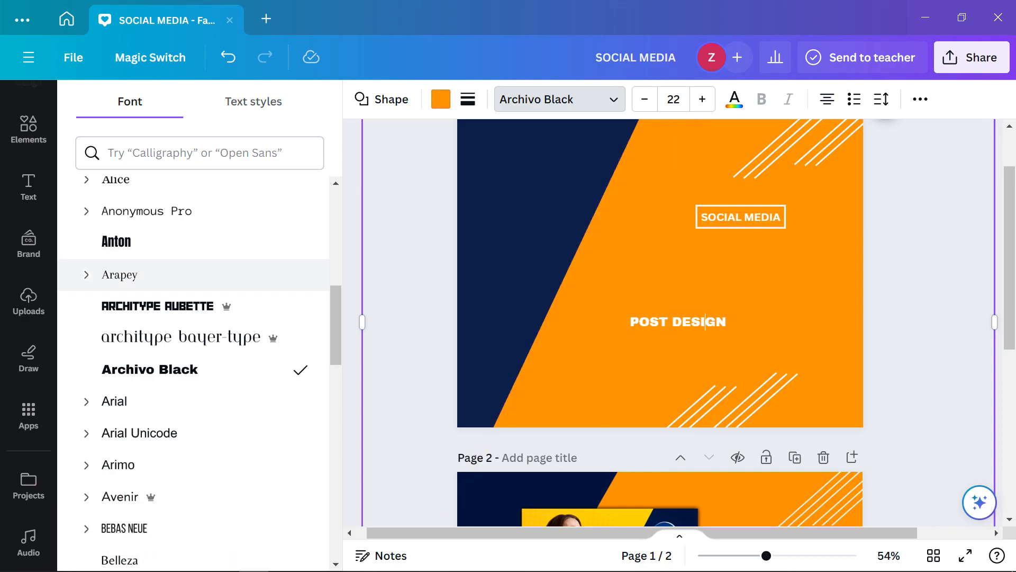
Undo an accidental narrowing of the orange shape and delete the POST DESIGN wording
drag(362, 322, 696, 322)
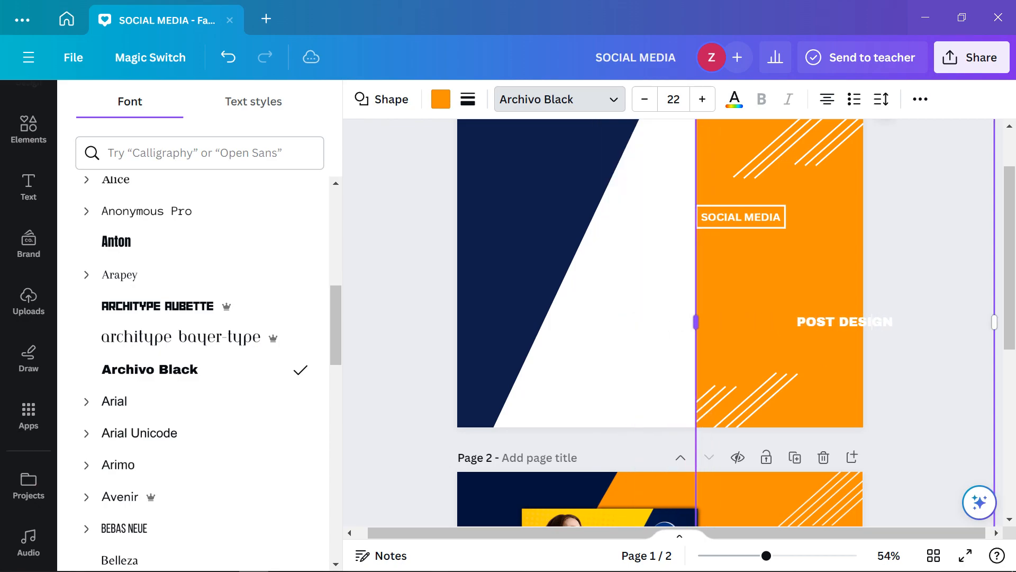
key(ctrl+z)
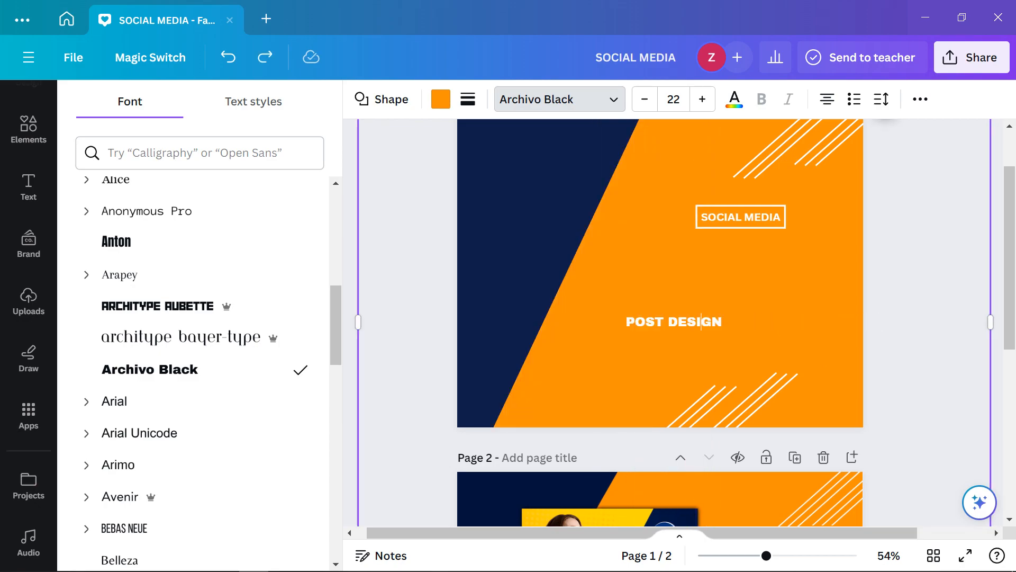
double_click(701, 321)
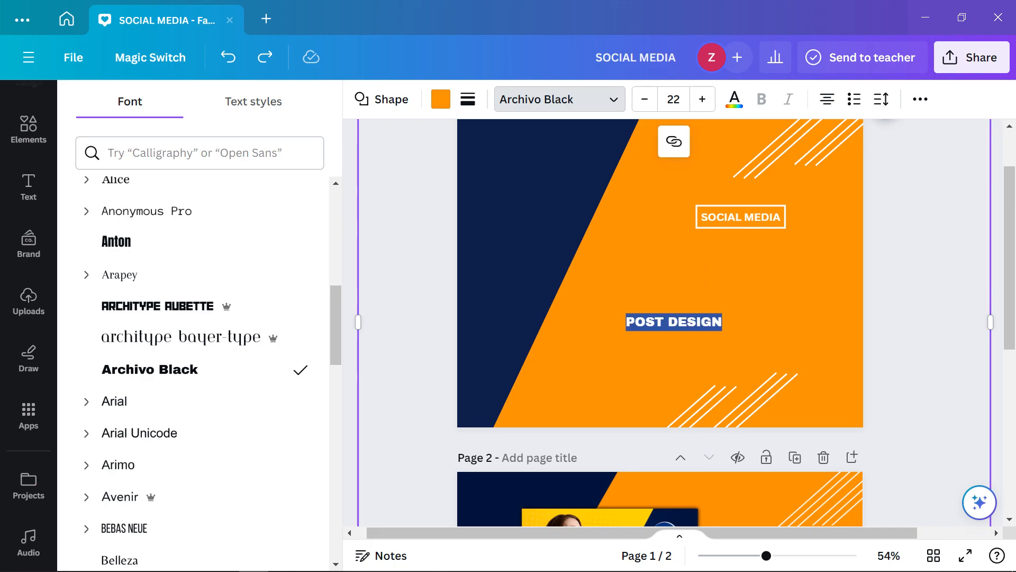
key(BackSpace)
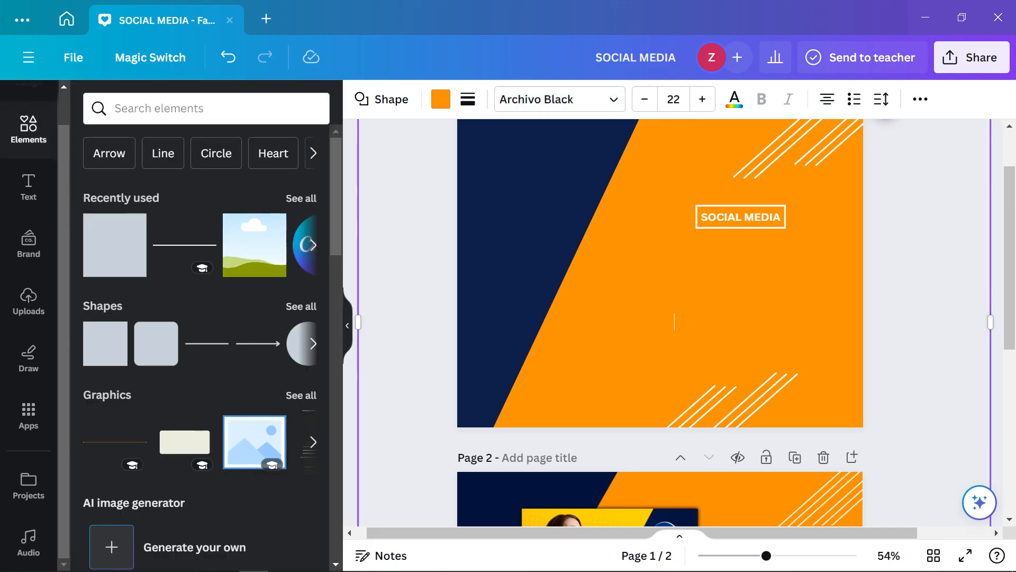
click(932, 297)
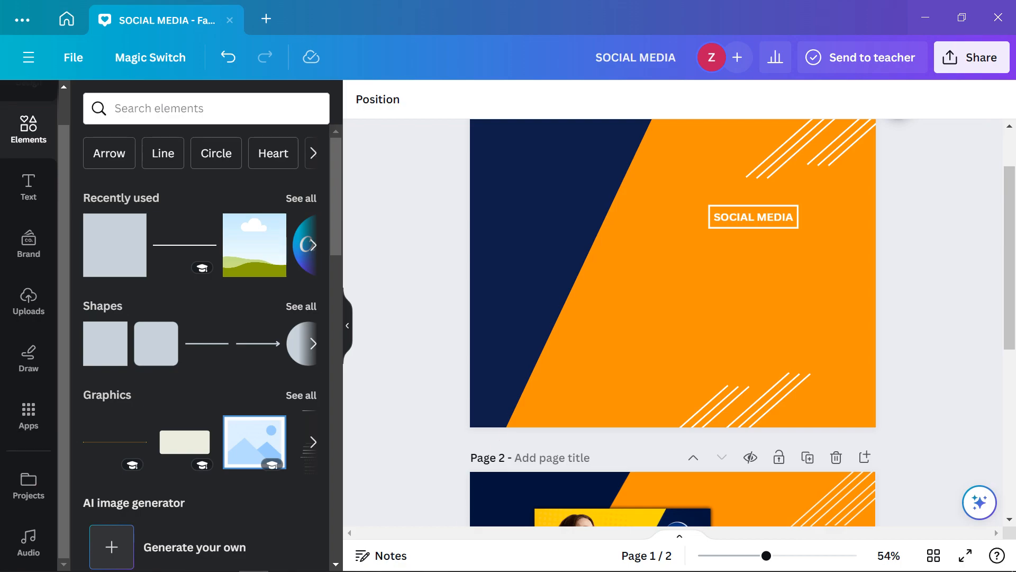
Add a new heading text box reading 'POST DESIGN' to page 1
click(536, 253)
click(932, 297)
click(29, 186)
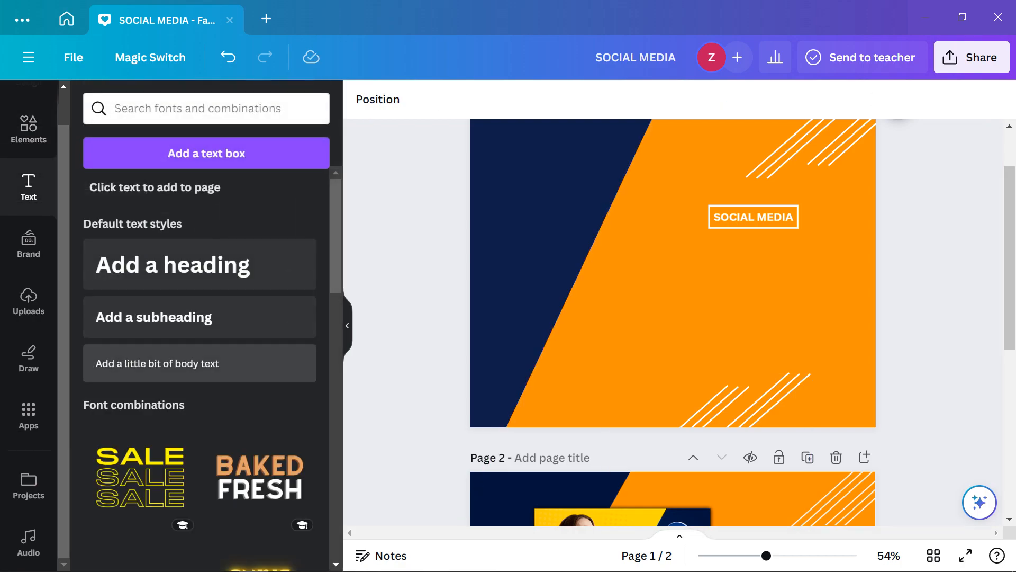
click(173, 265)
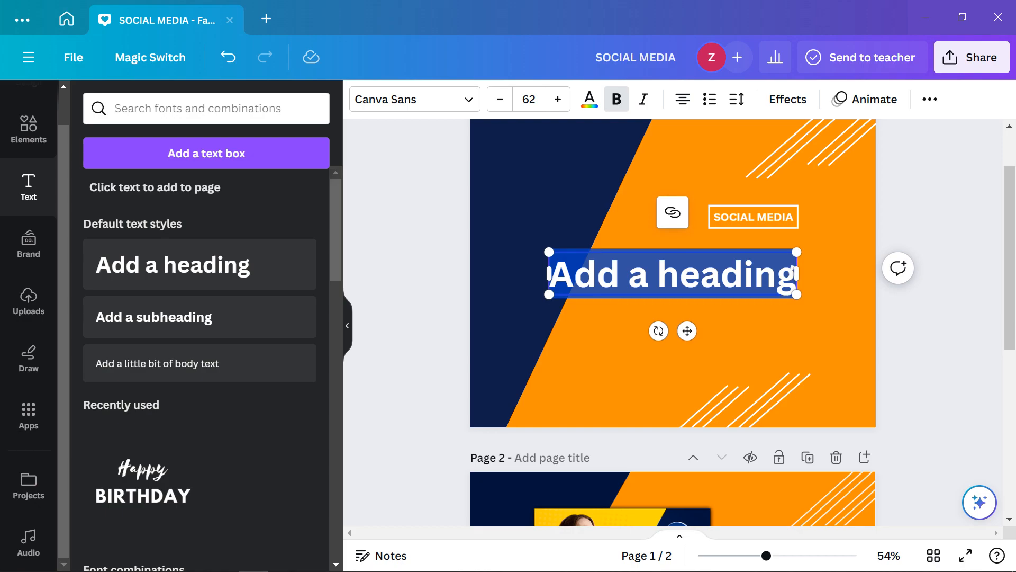
scroll(673, 323, down, 4)
scroll(673, 323, up, 4)
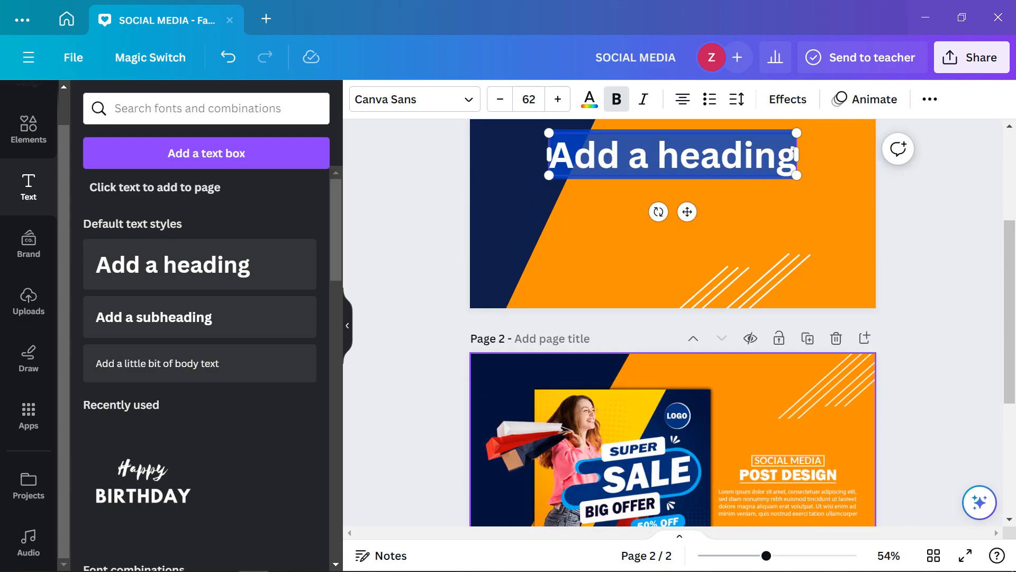
text(POST)
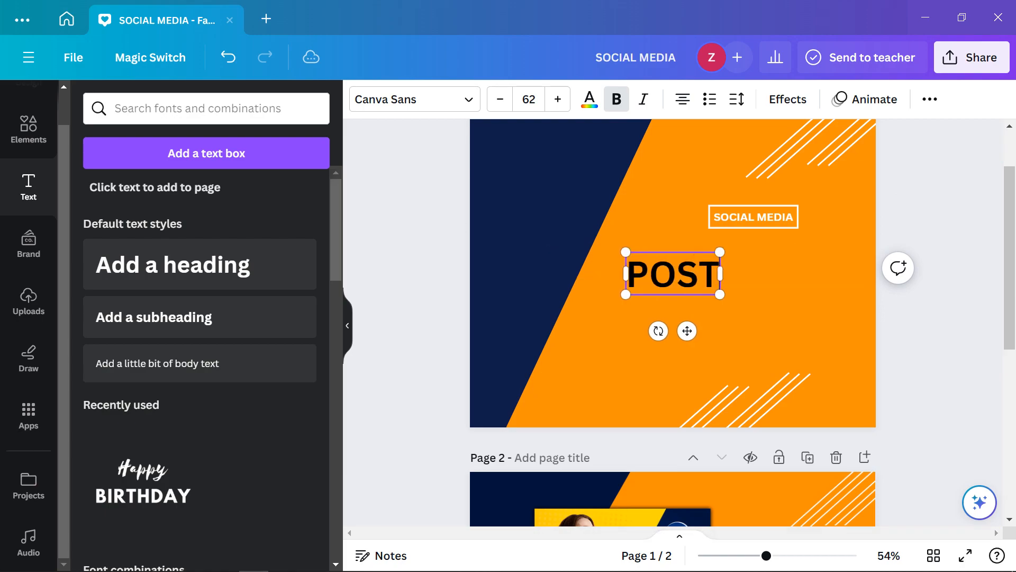
text( DESIGN)
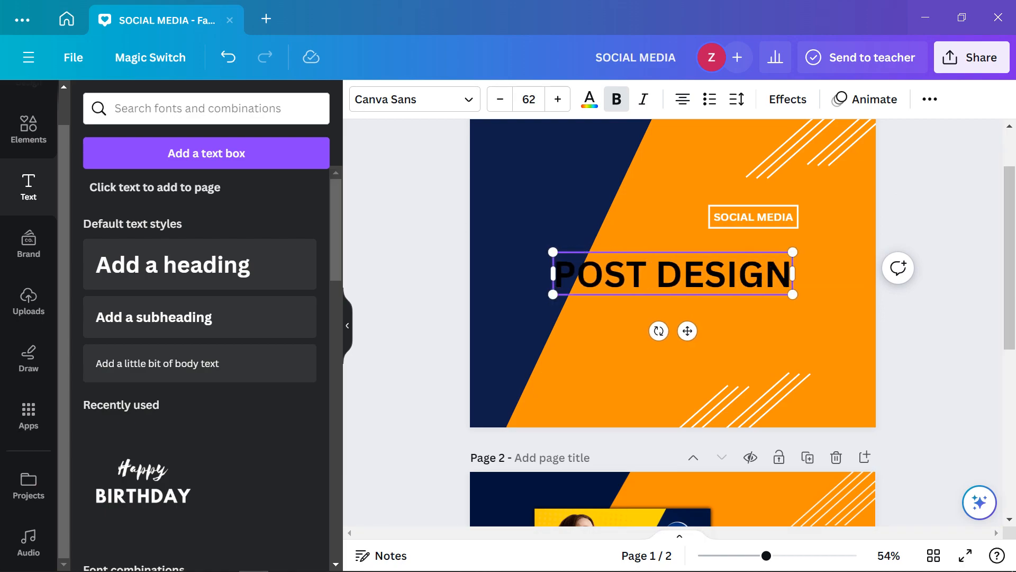
Shrink the heading from 62 to 39 and place it just below SOCIAL MEDIA
click(500, 100)
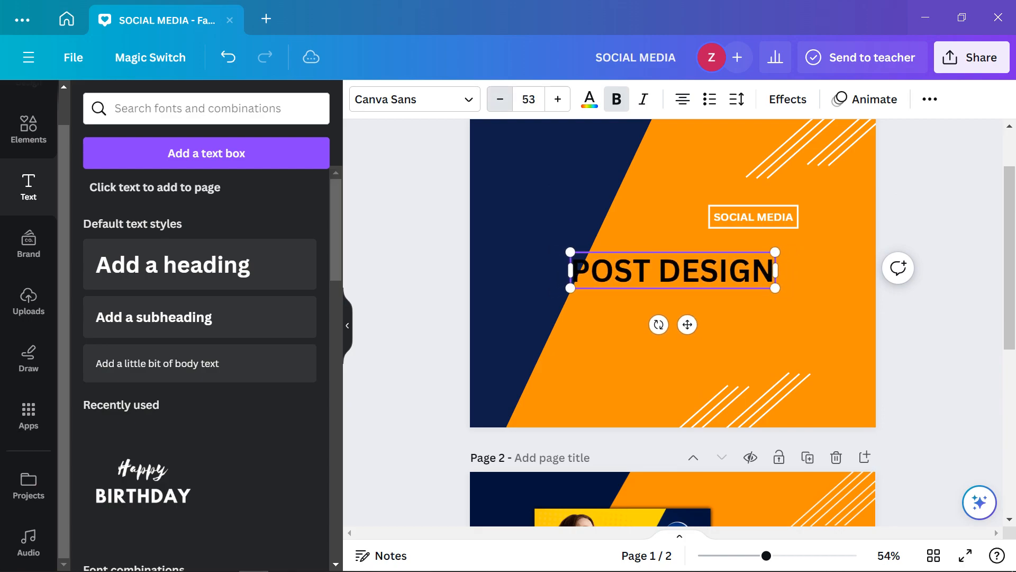
triple_click(501, 100)
triple_click(500, 100)
triple_click(501, 100)
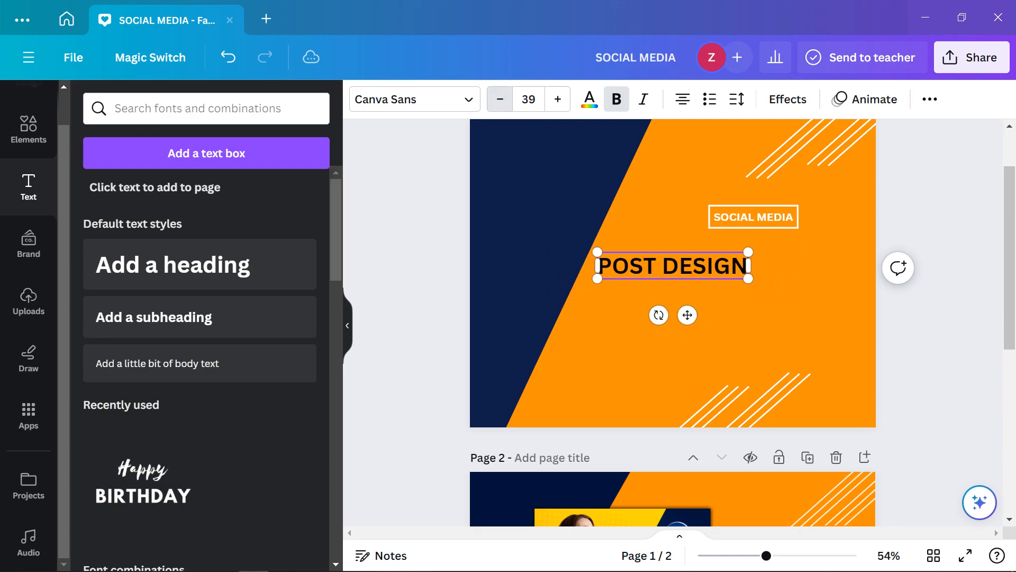
click(500, 99)
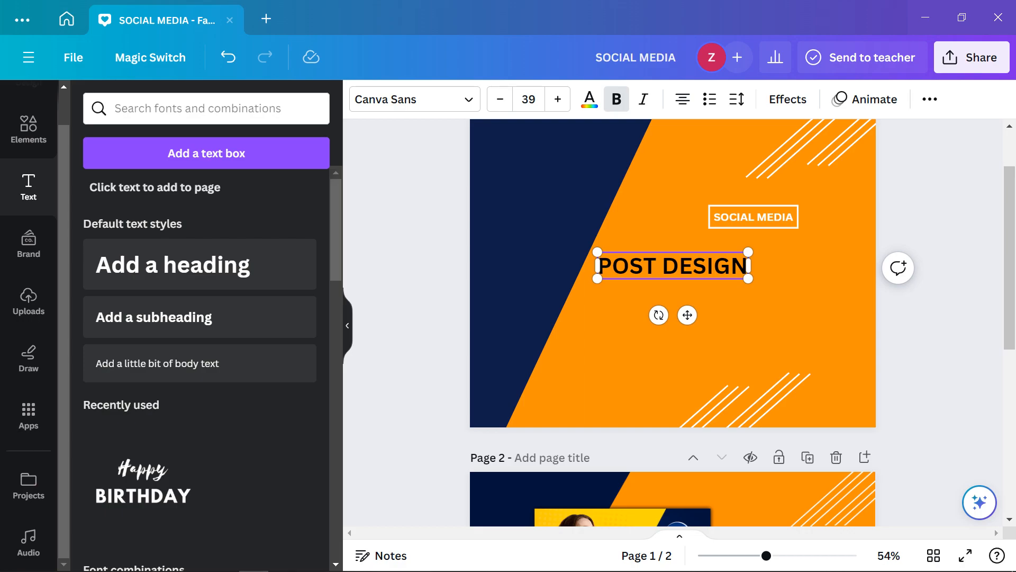
drag(688, 315, 768, 294)
click(940, 296)
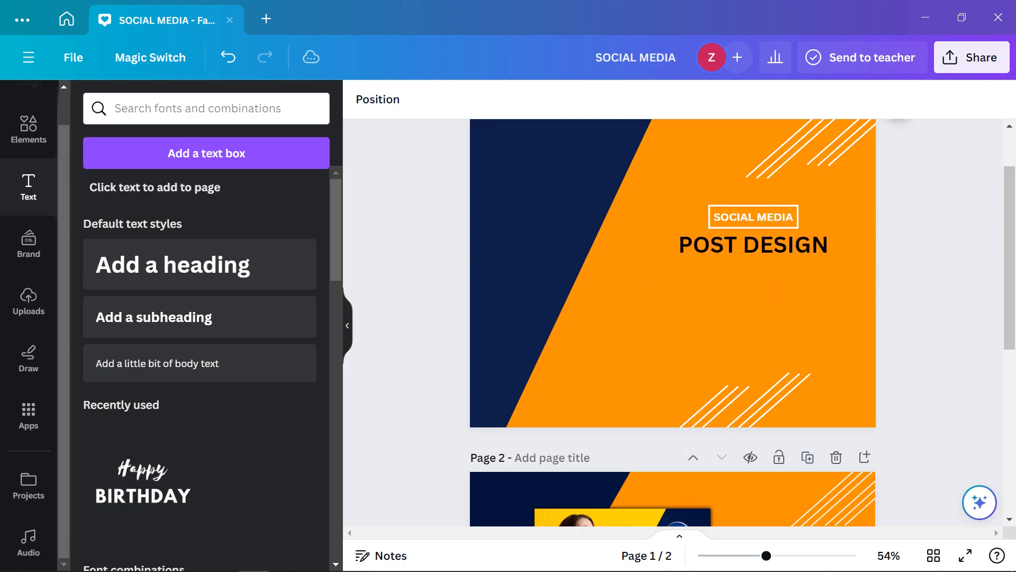
Reduce the POST DESIGN heading's font size further to 34
scroll(940, 296, down, 1)
scroll(940, 297, down, 2)
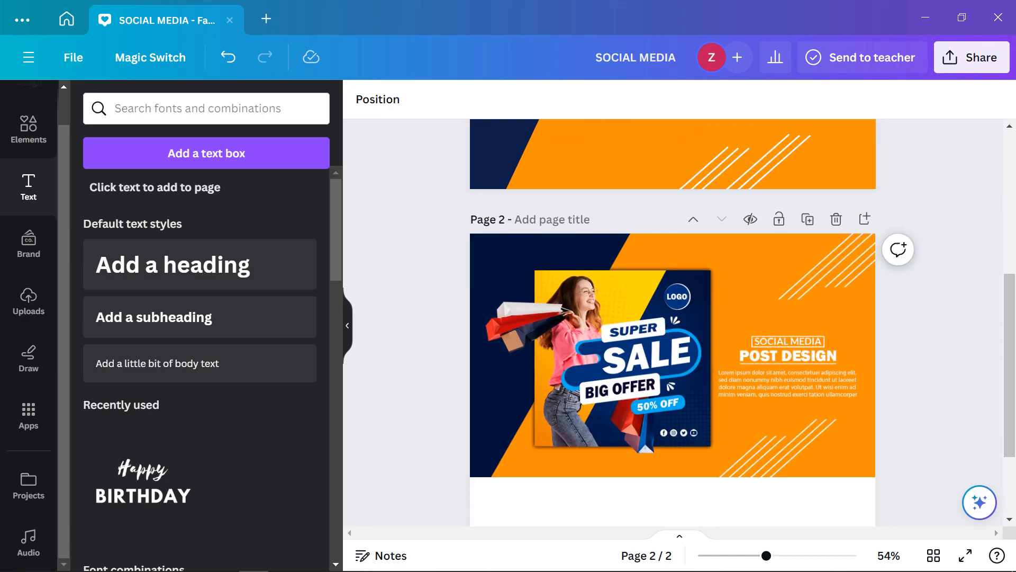
scroll(674, 323, up, 2)
scroll(674, 323, down, 1)
scroll(673, 323, up, 1)
click(754, 166)
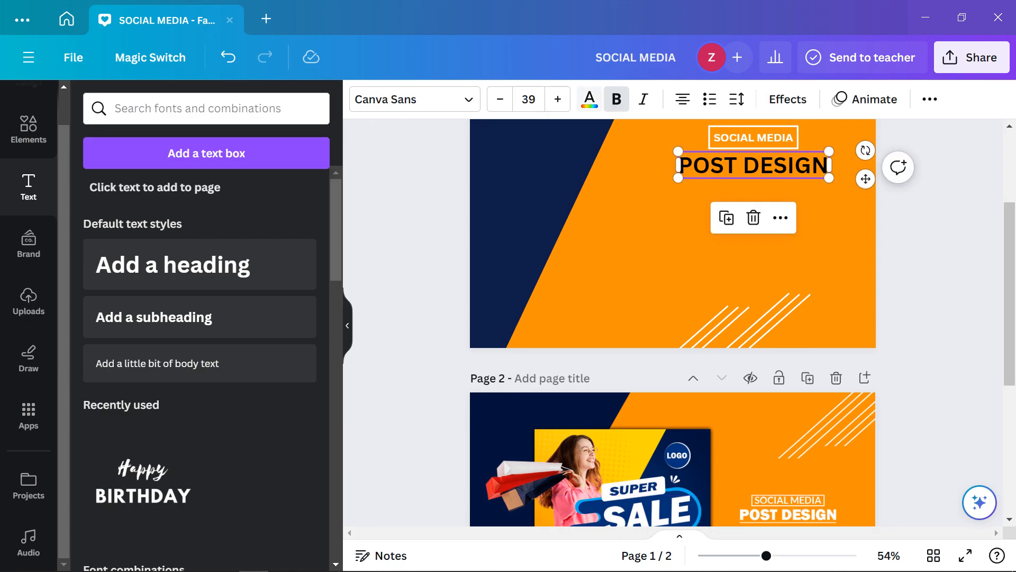
click(500, 99)
click(499, 99)
click(500, 99)
click(500, 99)
click(500, 99)
scroll(674, 370, down, 2)
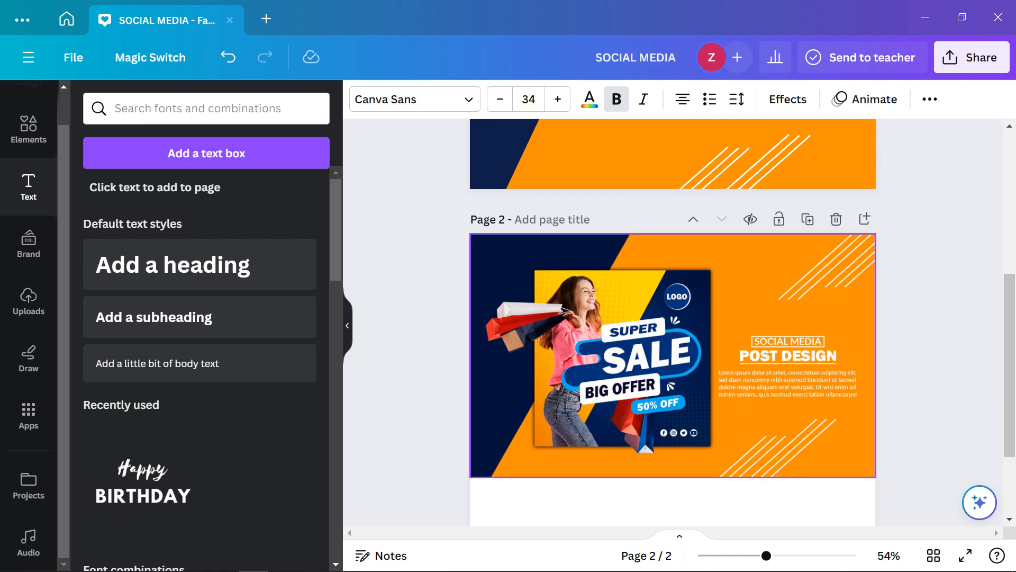
scroll(673, 338, up, 4)
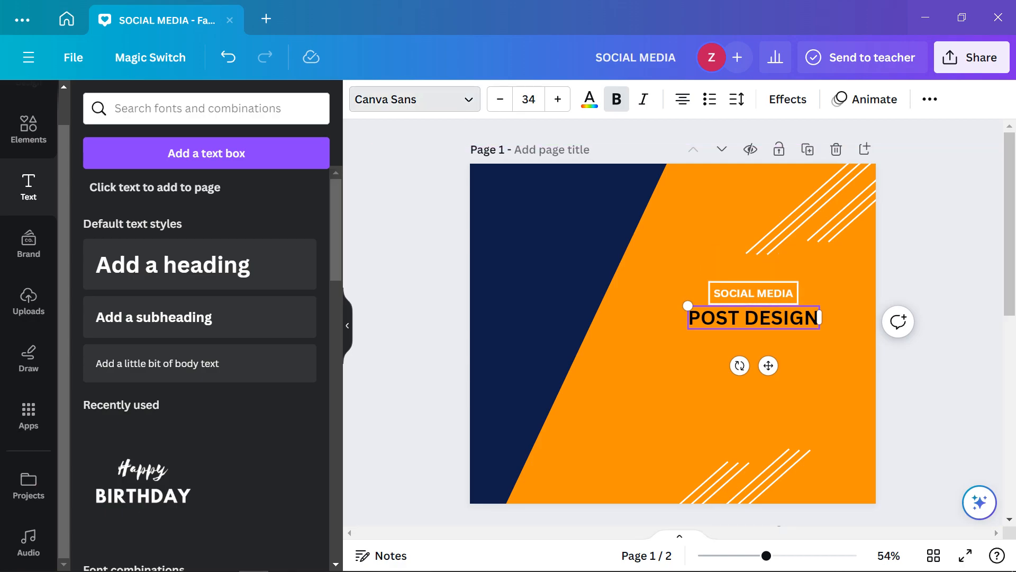
Change the POST DESIGN heading's font to Archivo Black
click(414, 99)
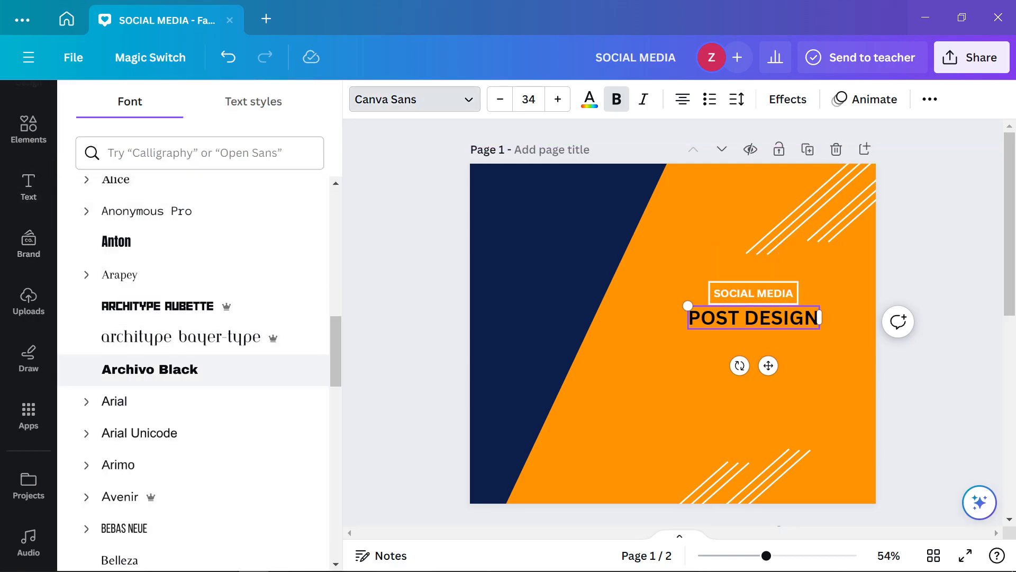
click(150, 370)
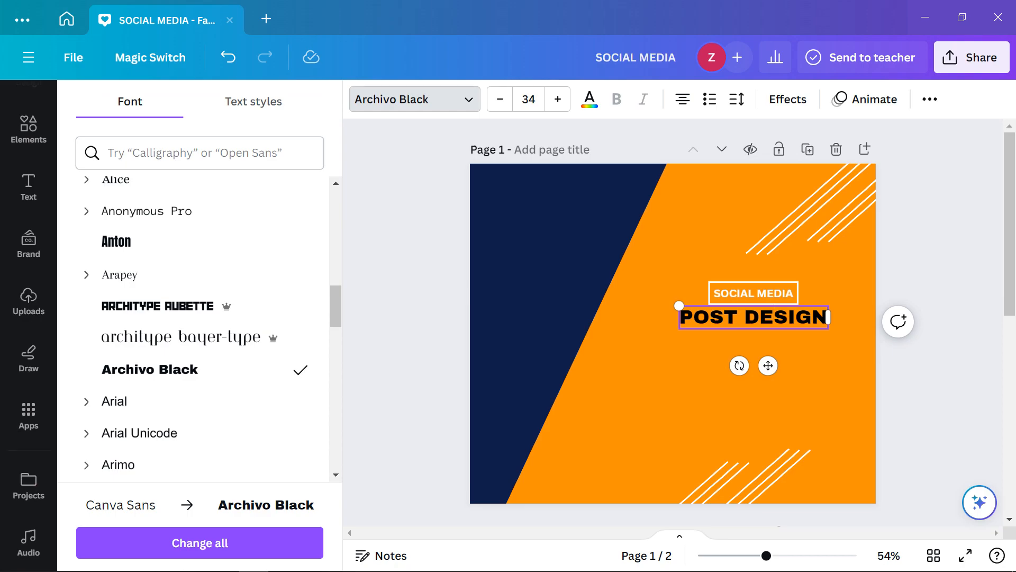
scroll(673, 322, down, 3)
scroll(673, 322, down, 1)
scroll(673, 323, up, 3)
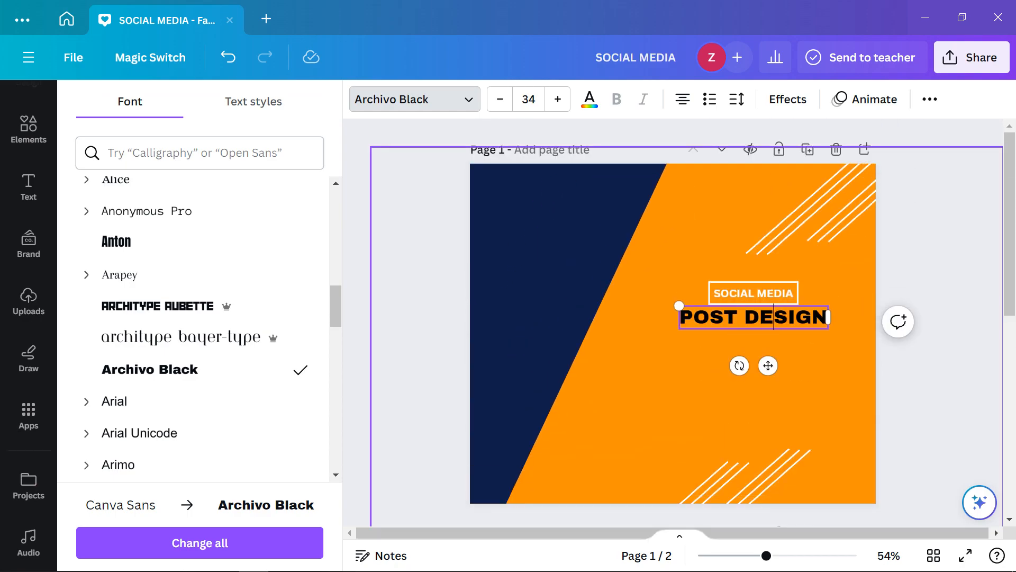
scroll(673, 323, down, 3)
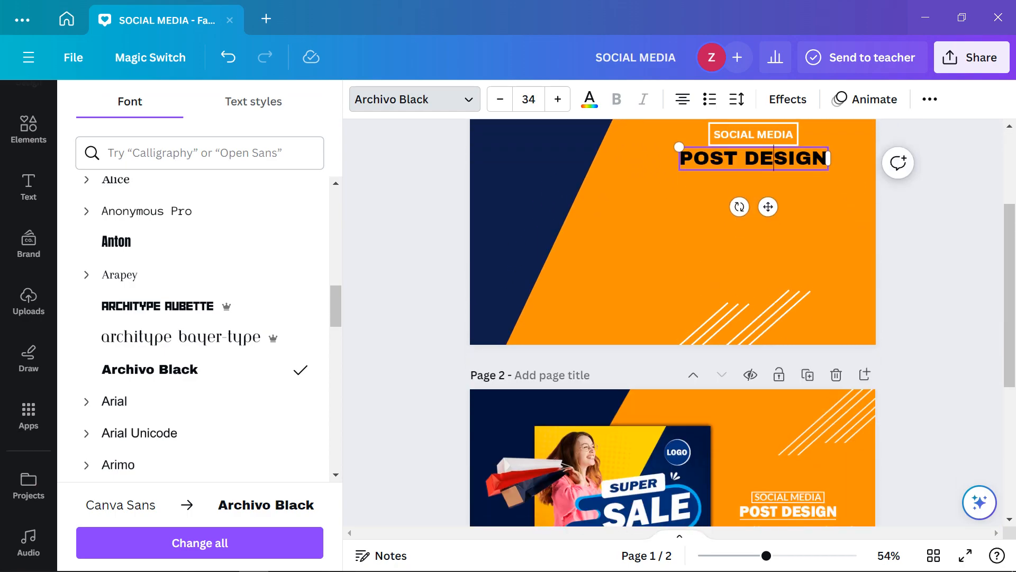
scroll(673, 323, up, 3)
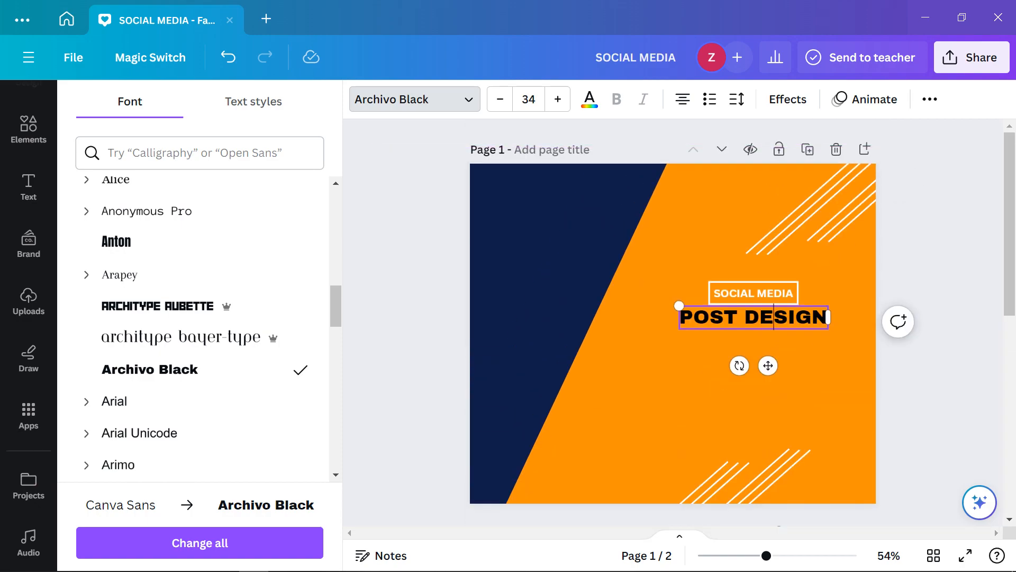
Adjust the heading's alignment, tighten its letter spacing, and centre it under SOCIAL MEDIA
key(ctrl+a)
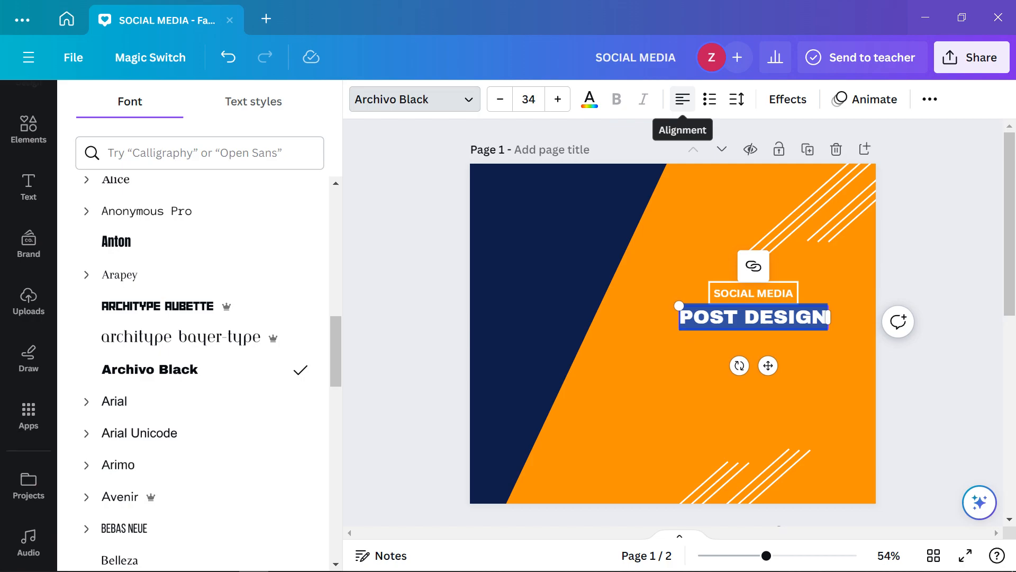
click(682, 99)
click(683, 99)
click(682, 99)
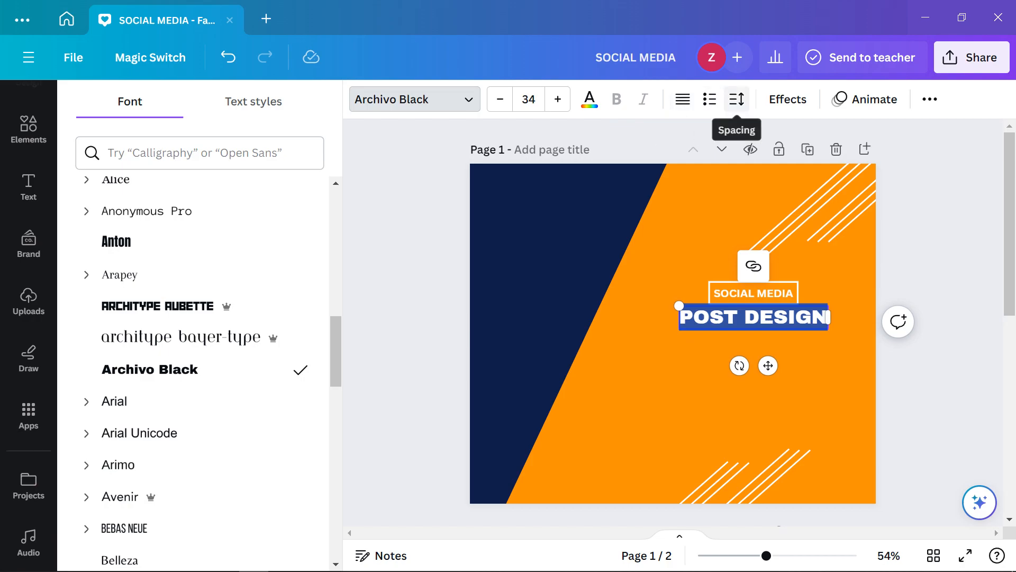
click(737, 99)
drag(774, 163, 761, 163)
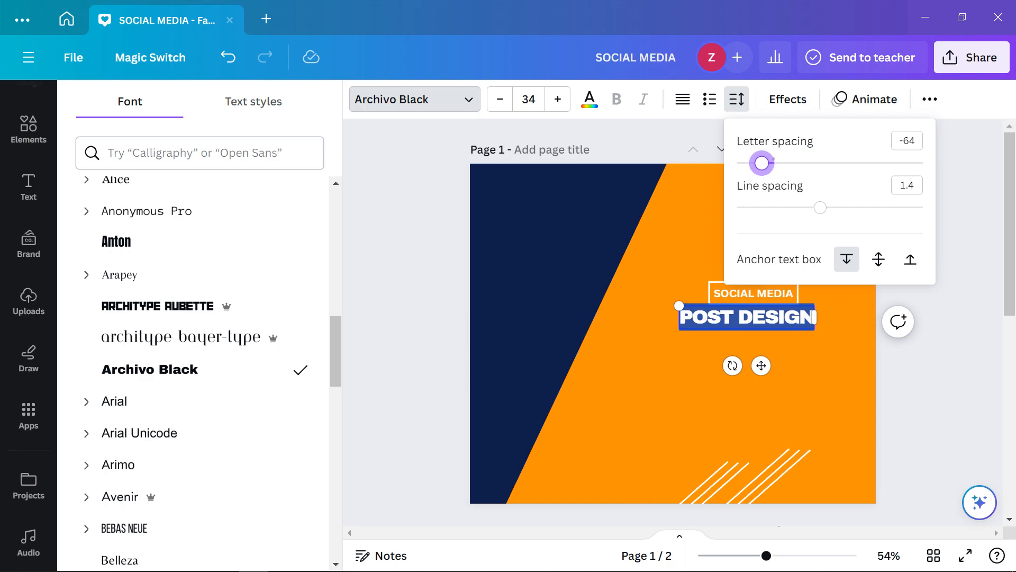
key(Escape)
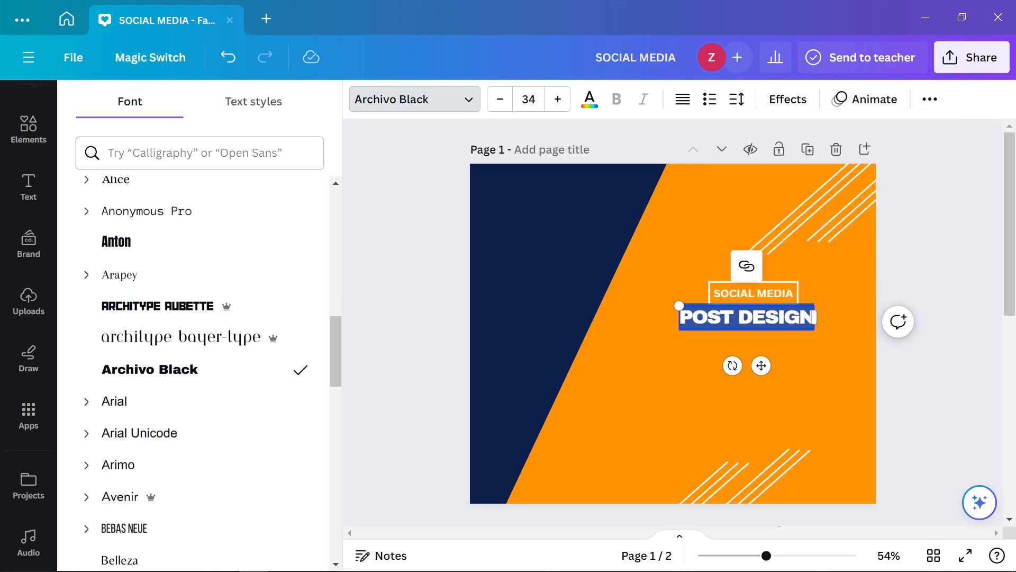
key(Escape)
key(Escape)
drag(747, 318, 754, 316)
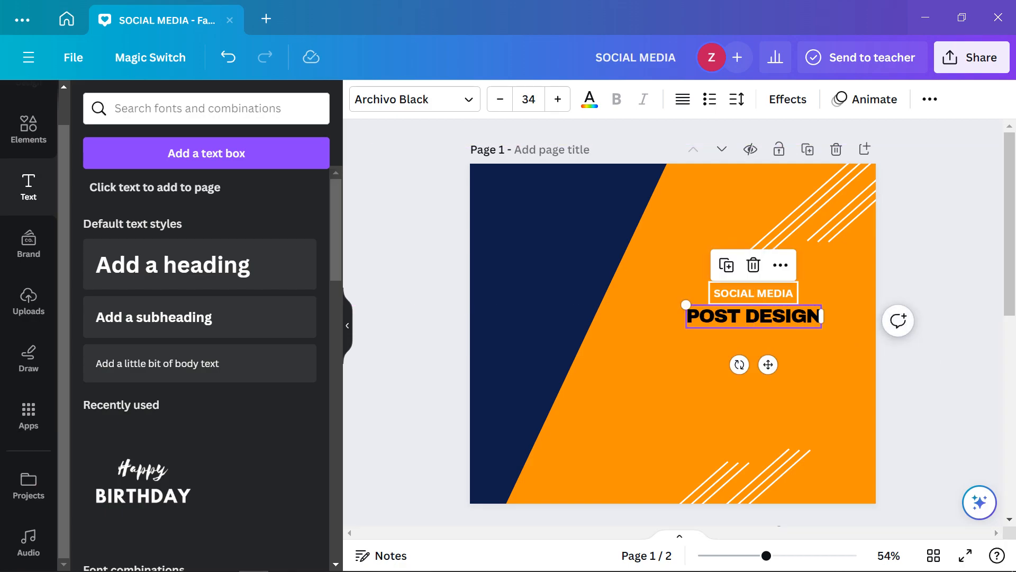
click(948, 323)
scroll(947, 323, down, 3)
scroll(948, 323, up, 3)
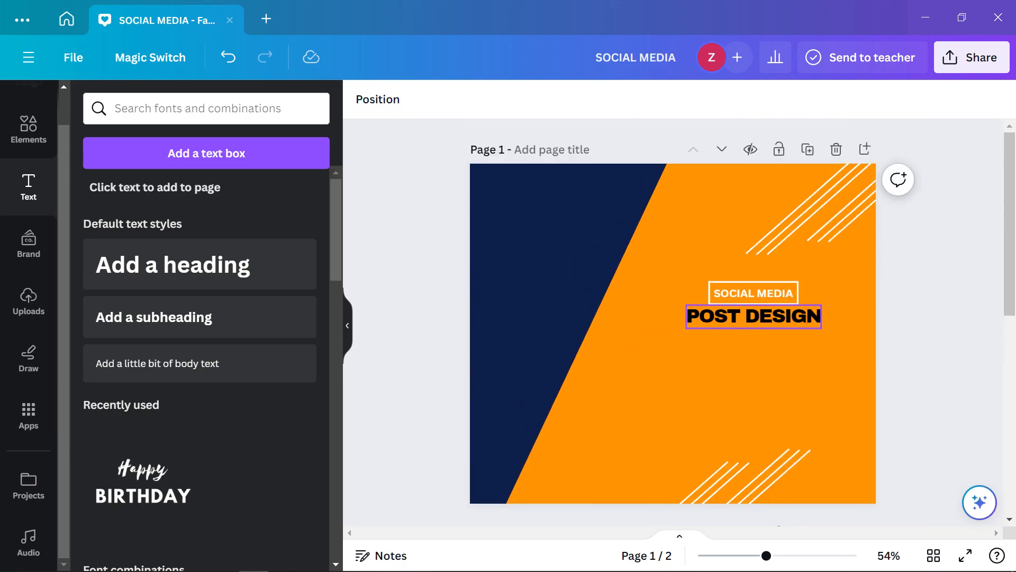
Make the POST DESIGN heading text white and review the result
click(754, 316)
click(589, 99)
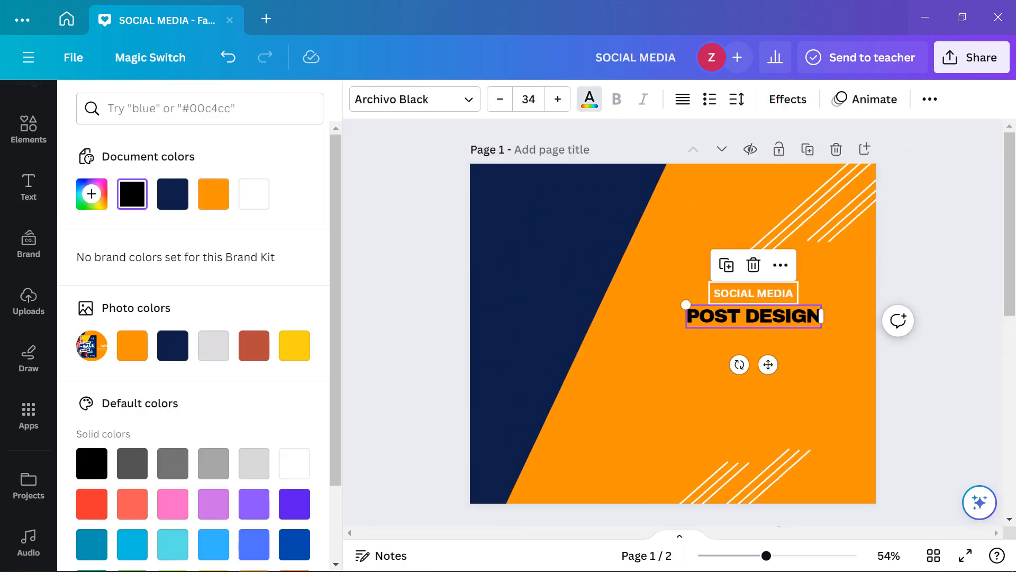
click(254, 194)
click(29, 186)
click(948, 317)
scroll(948, 318, down, 3)
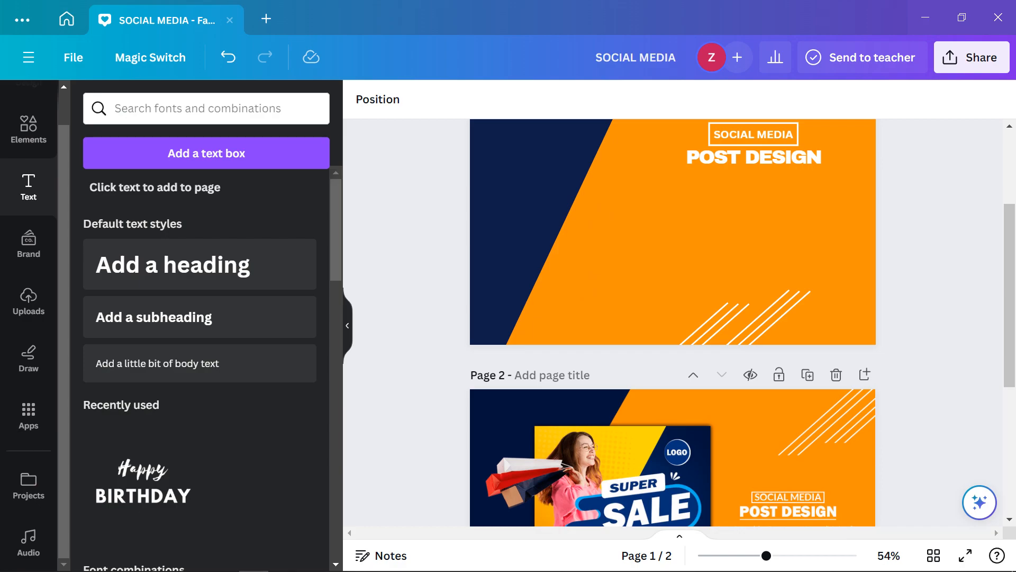
scroll(673, 323, down, 2)
scroll(673, 323, up, 3)
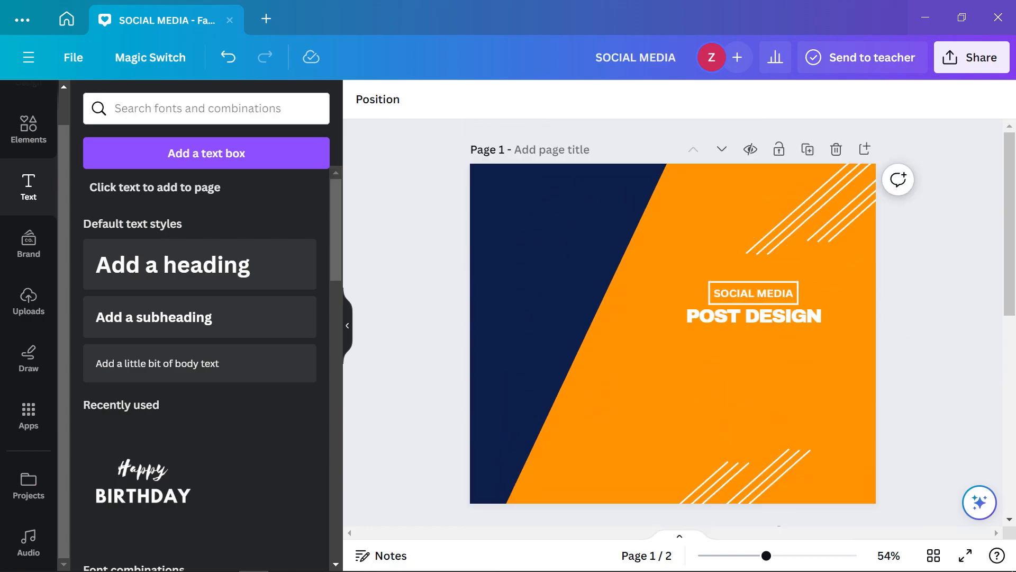
scroll(673, 323, down, 2)
scroll(673, 323, up, 1)
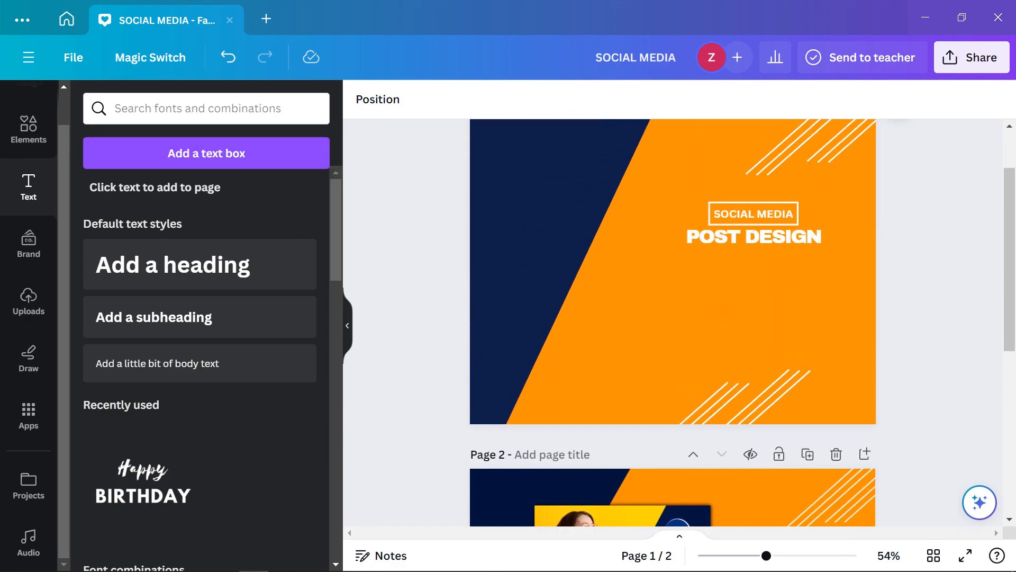
Add a recently used line beneath POST DESIGN and colour it white
click(28, 129)
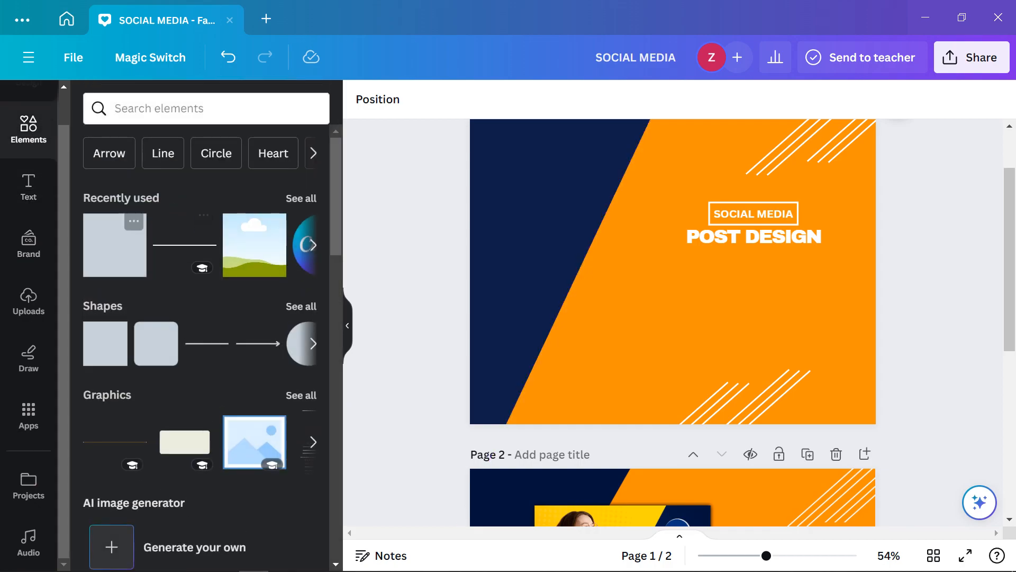
click(114, 244)
drag(673, 254, 755, 247)
click(547, 99)
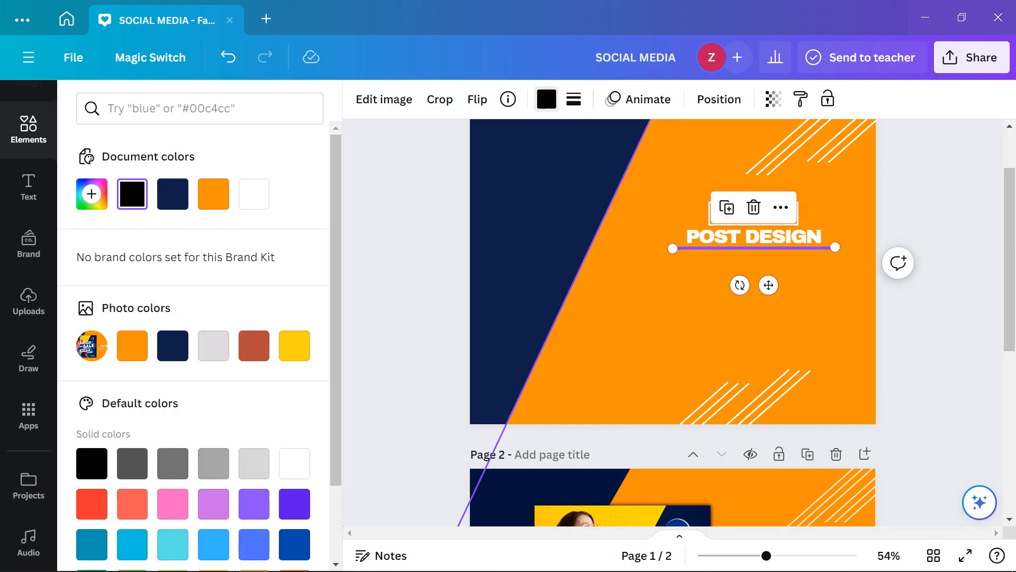
click(254, 194)
click(410, 296)
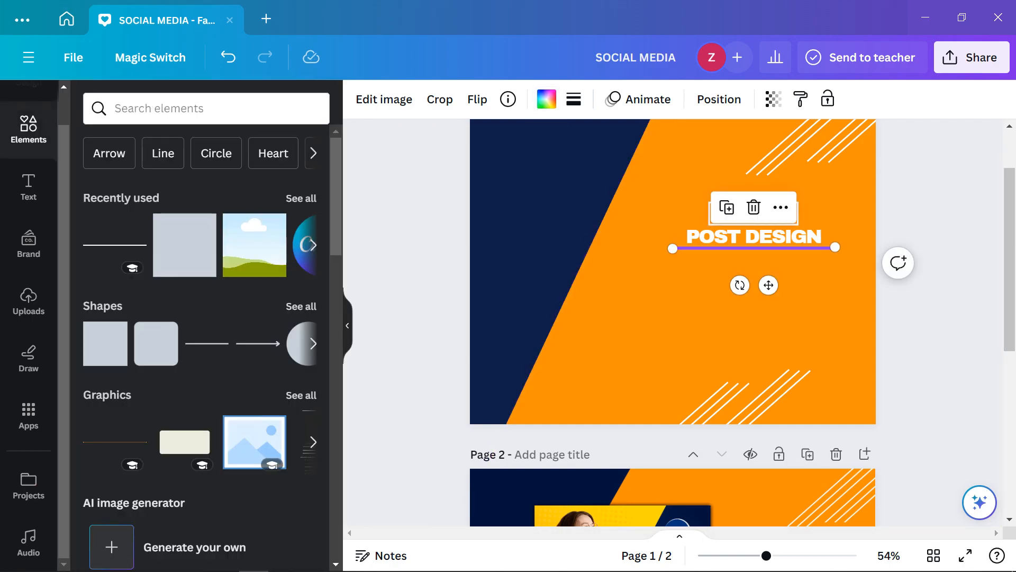
Shorten the white underline from its left end
scroll(673, 323, down, 5)
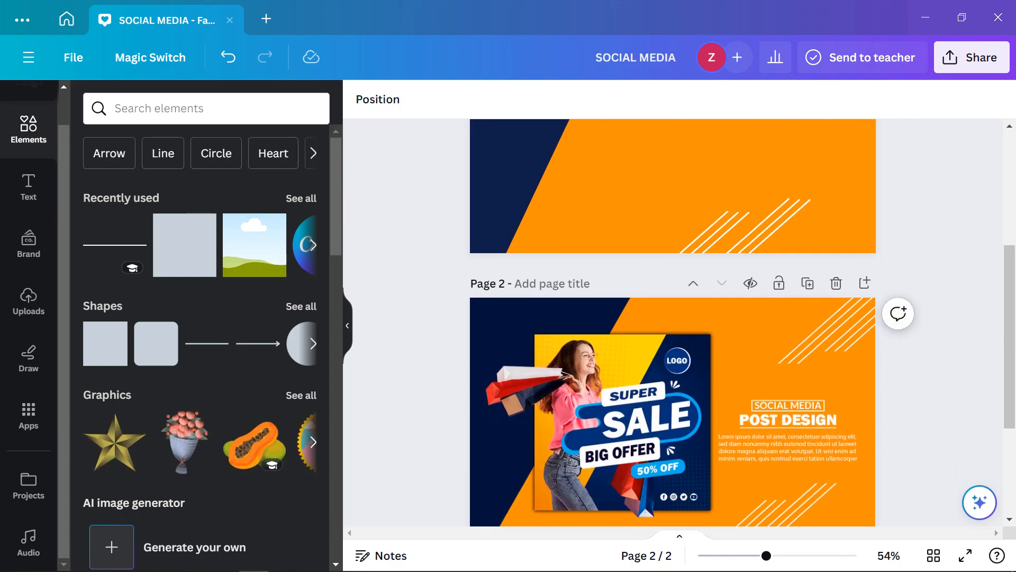
scroll(672, 323, up, 3)
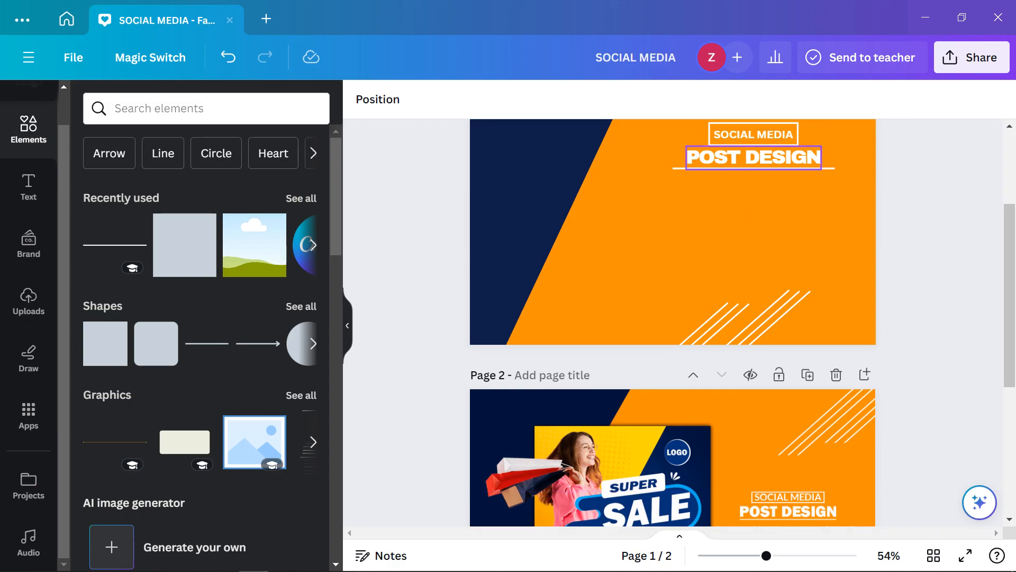
scroll(751, 164, down, 2)
scroll(751, 164, up, 4)
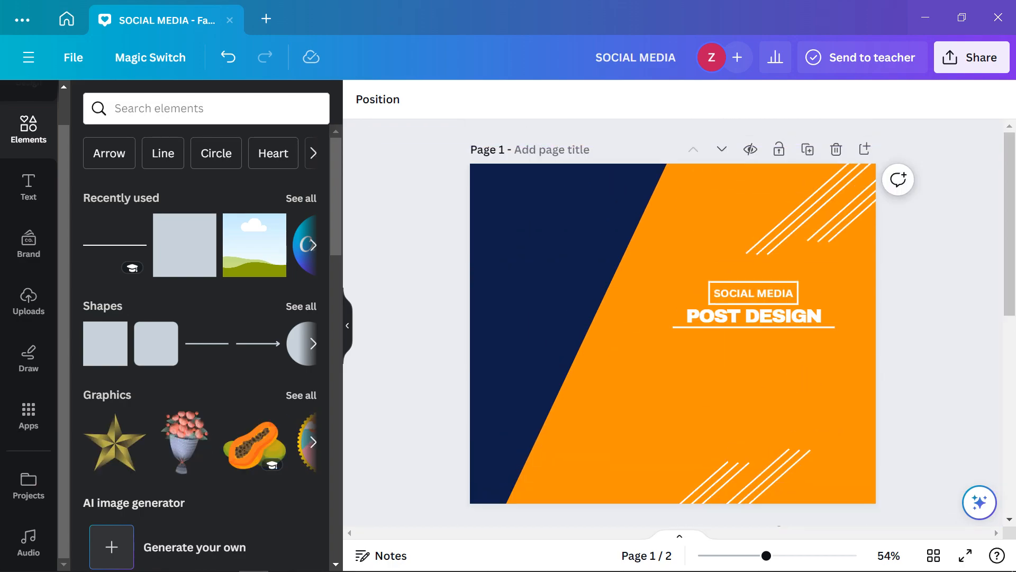
scroll(752, 169, up, 3)
scroll(783, 455, up, 5)
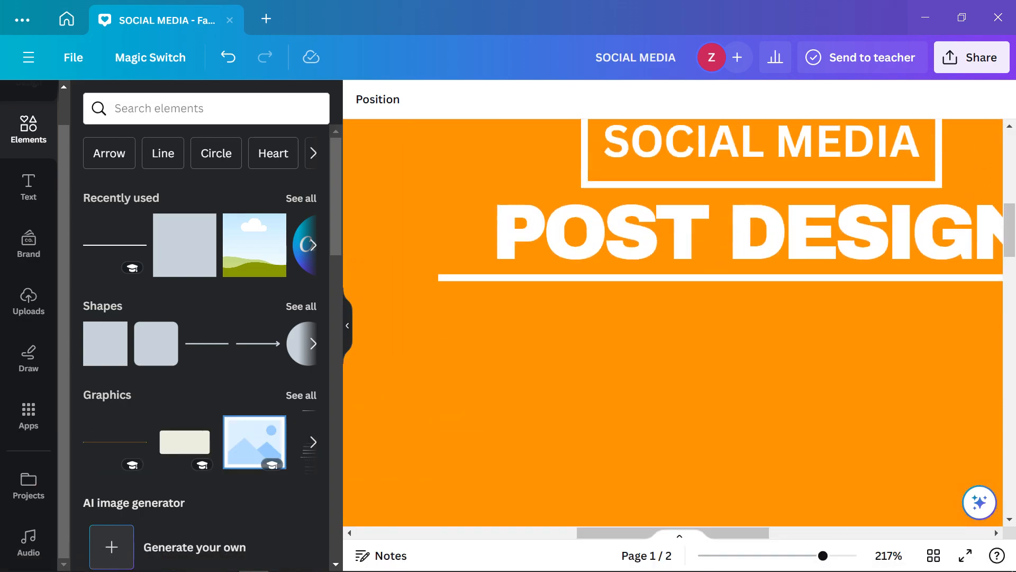
click(497, 278)
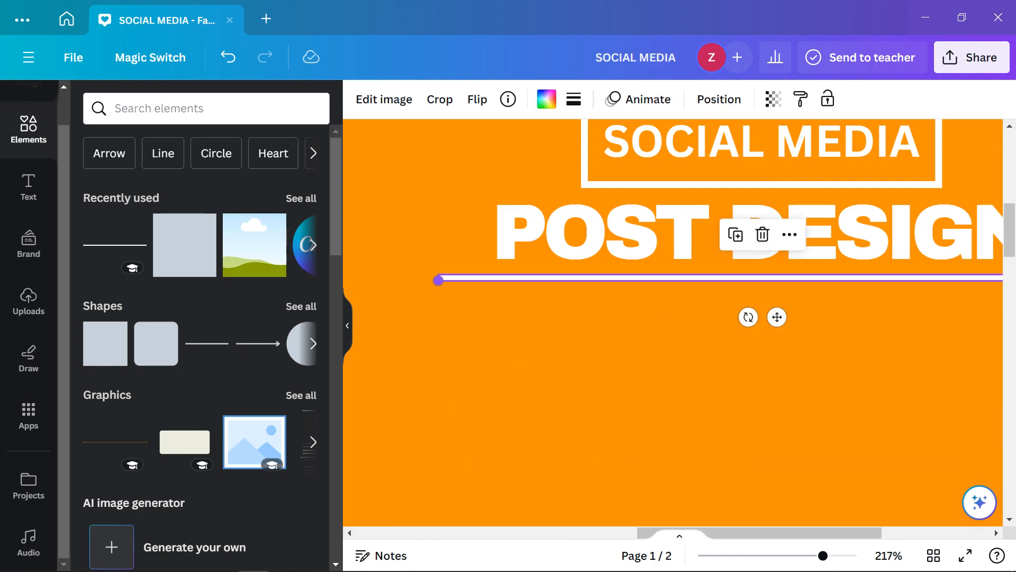
drag(438, 280, 456, 280)
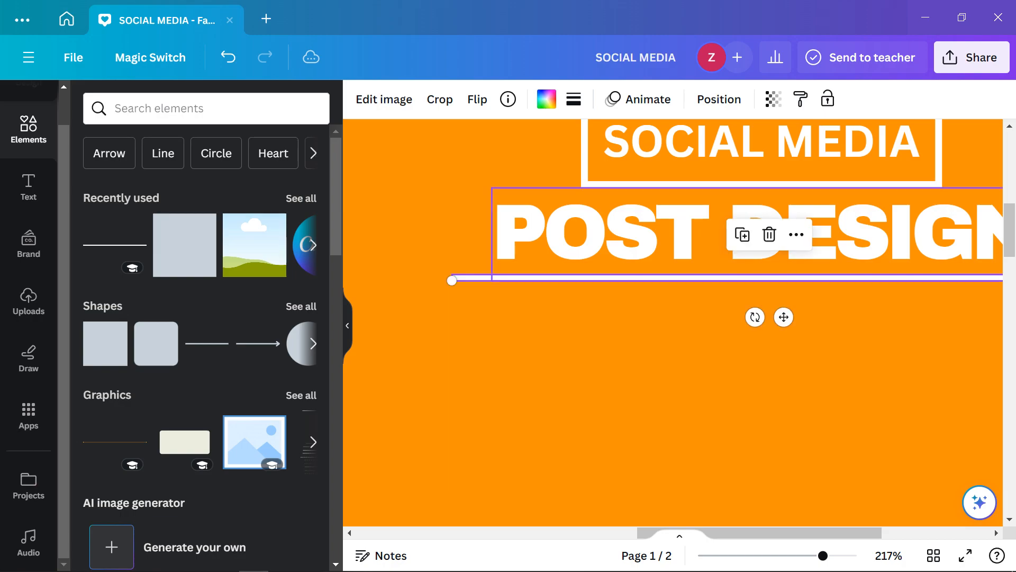
Stretch the underline's right end, keeping it level, until it spans the heading
scroll(561, 272, down, 5)
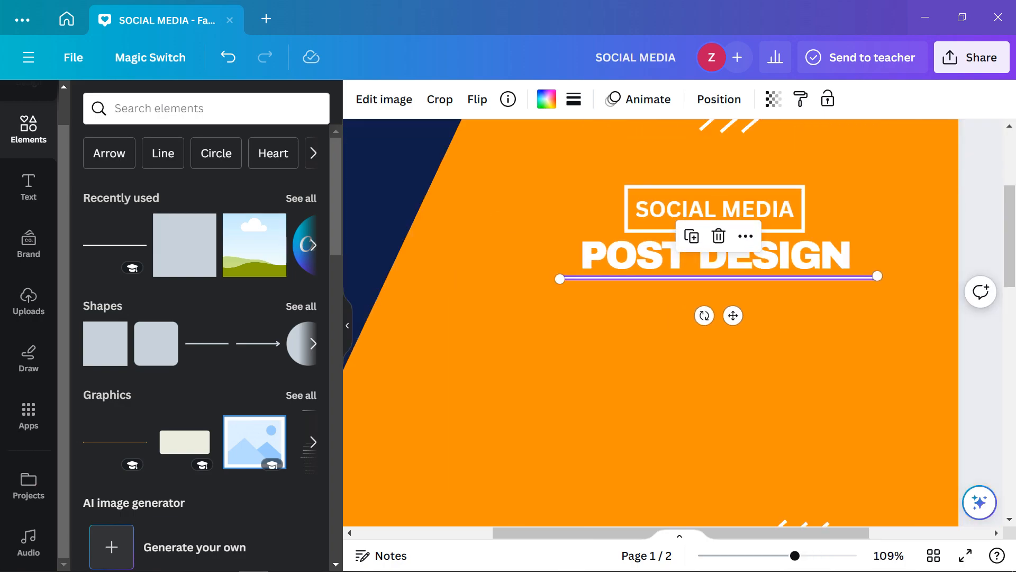
mouse_move(878, 276)
mouse_down()
mouse_move(903, 279)
mouse_move(877, 279)
mouse_up()
mouse_move(878, 279)
mouse_down()
mouse_move(948, 274)
mouse_move(877, 276)
mouse_up()
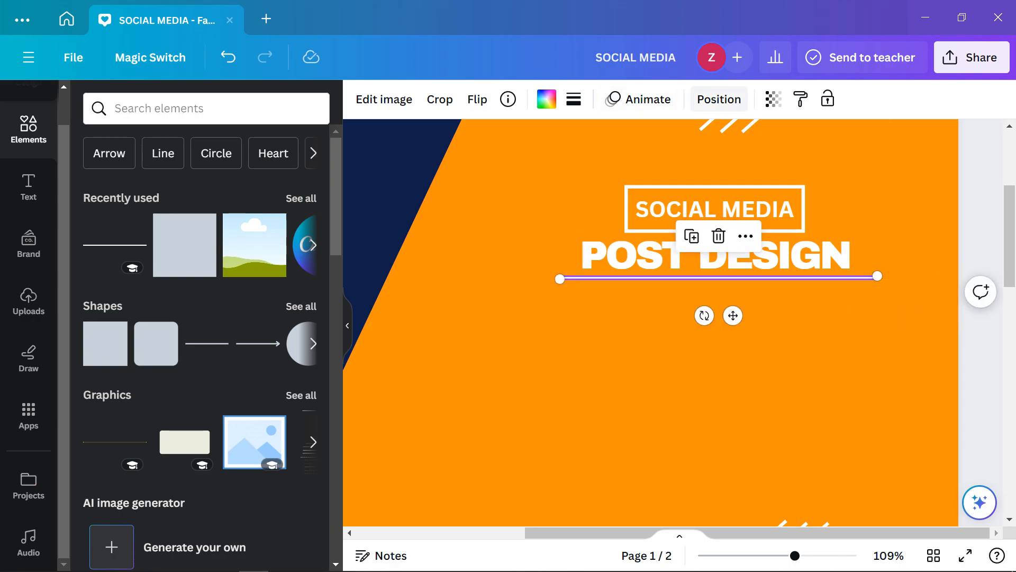
click(479, 222)
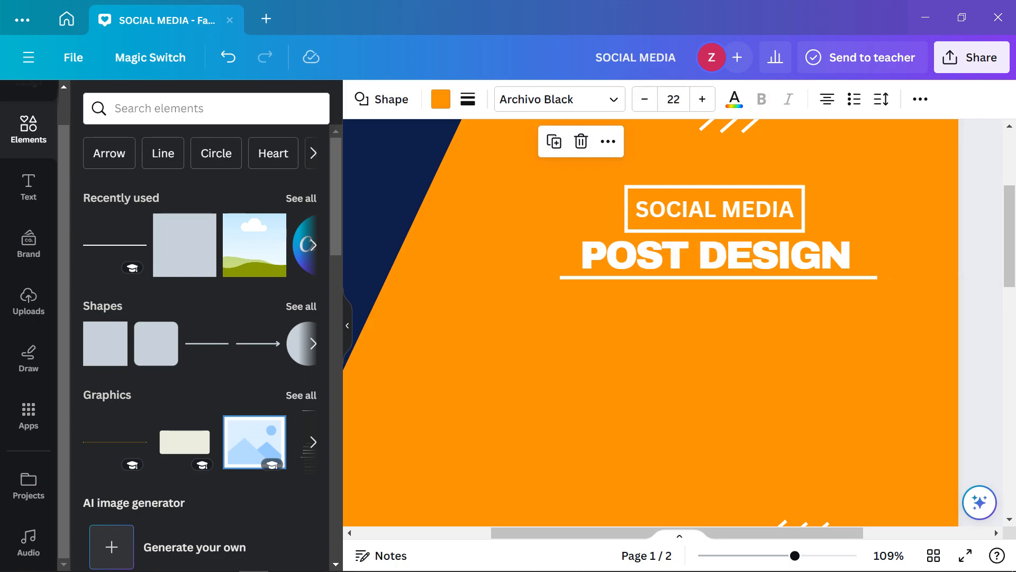
click(981, 285)
scroll(767, 296, down, 4)
scroll(673, 323, down, 2)
scroll(672, 323, down, 2)
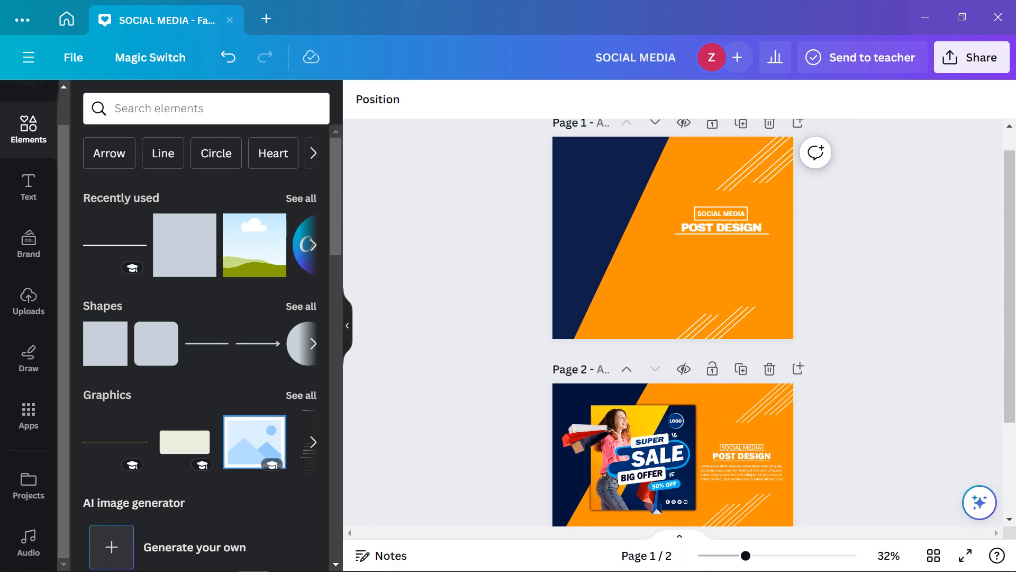
Centre the underline, POST DESIGN heading and SOCIAL MEDIA label on one another via Position > Arrange
scroll(672, 323, down, 3)
scroll(672, 323, up, 4)
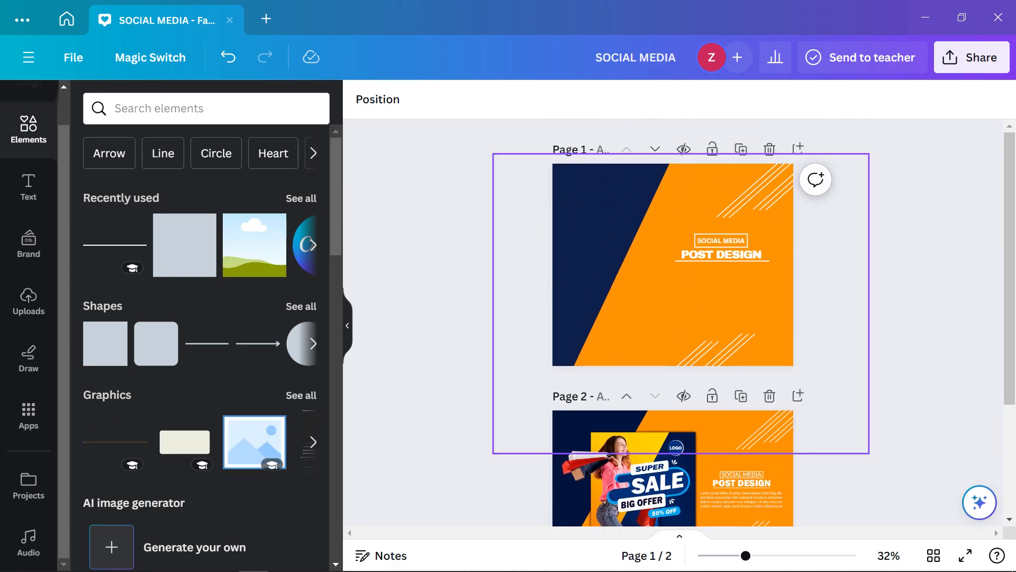
scroll(682, 264, up, 5)
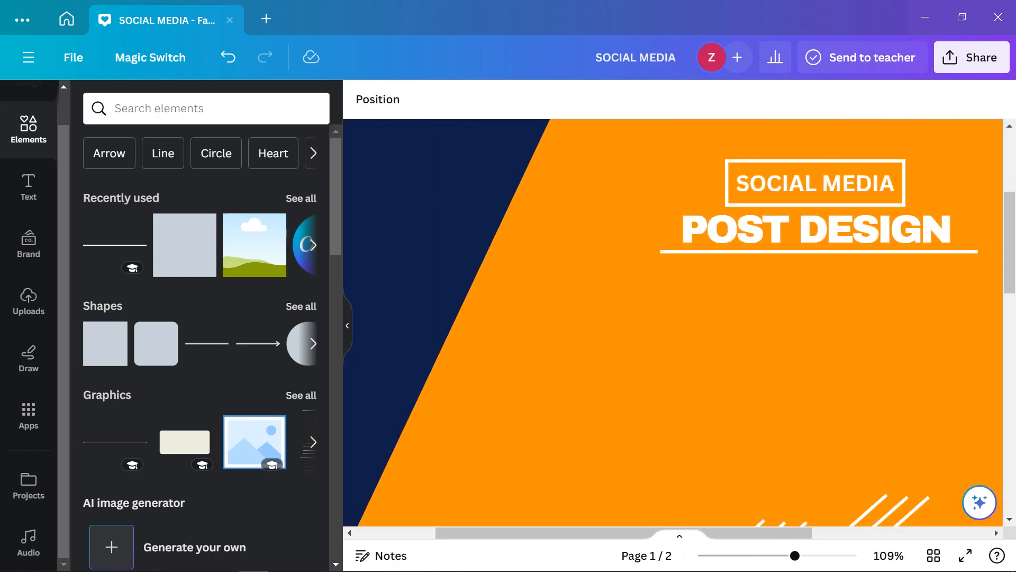
click(820, 251)
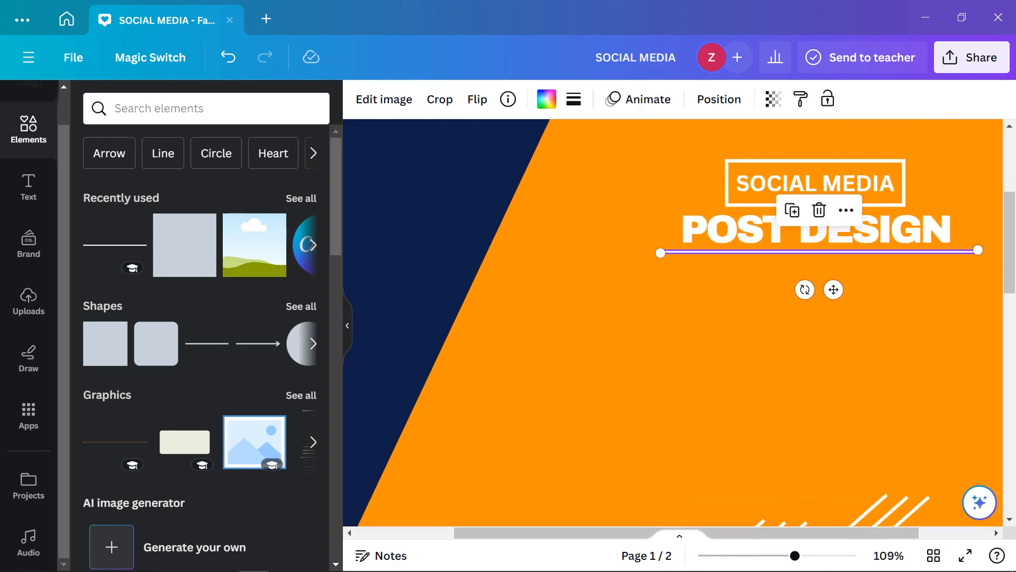
shift+click(816, 233)
shift+click(815, 184)
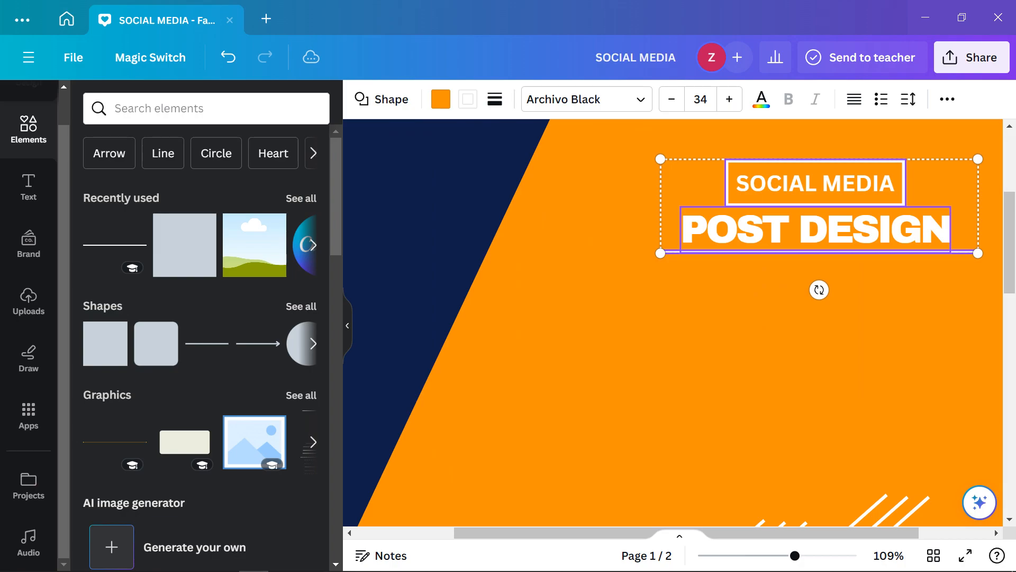
click(948, 99)
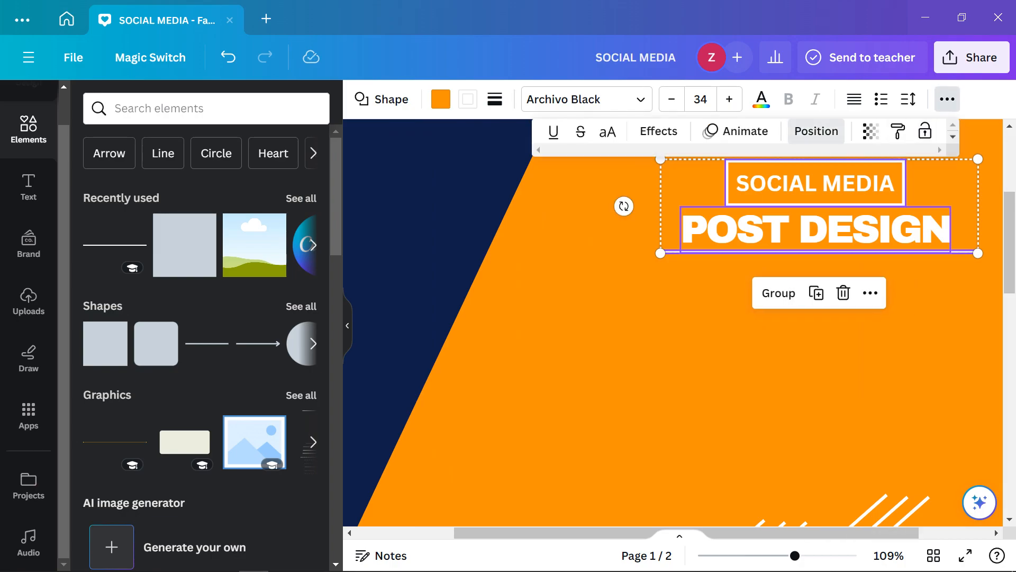
click(816, 131)
click(248, 274)
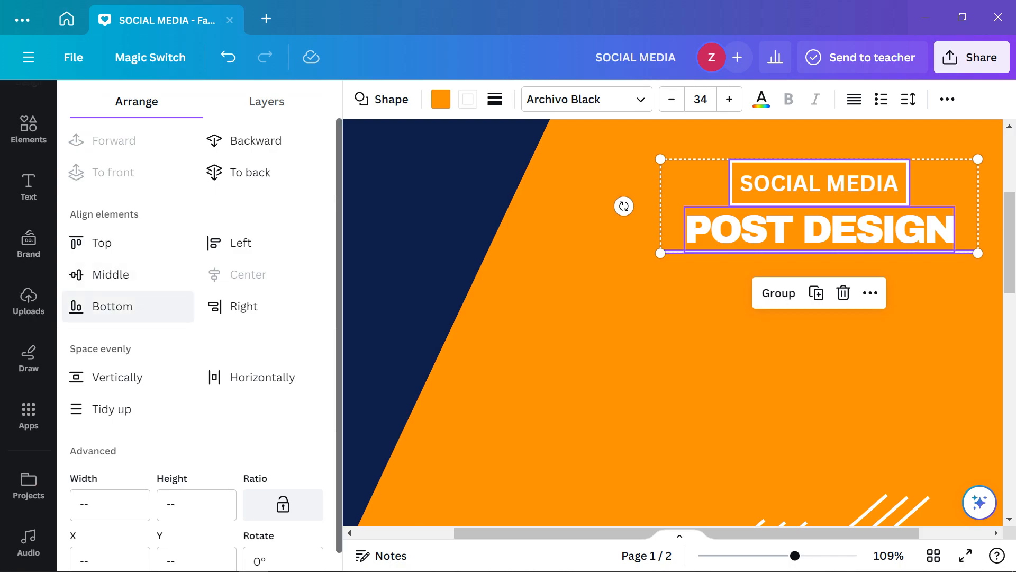
click(240, 243)
click(248, 274)
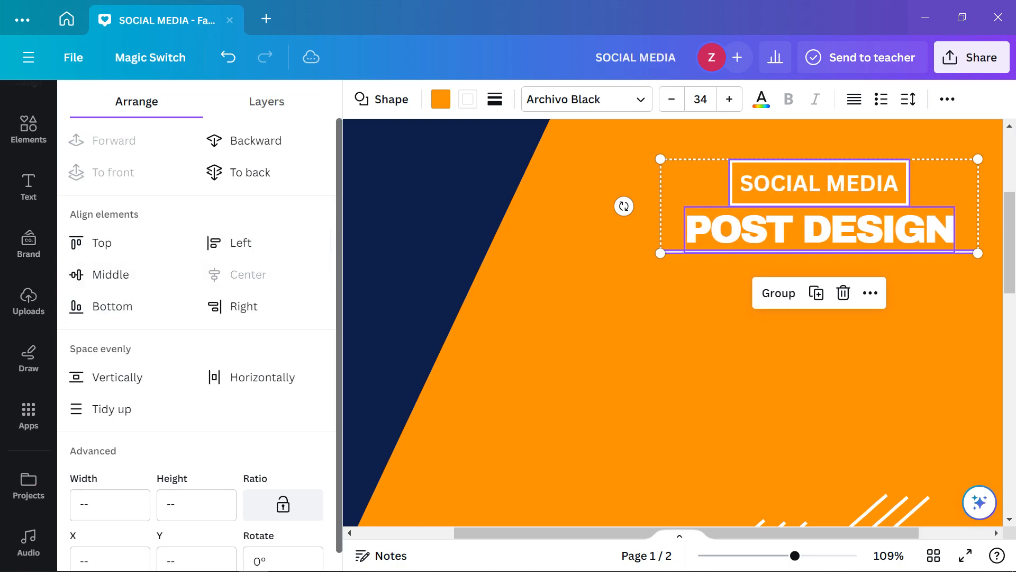
Select the underline and bring up its colour choices
click(609, 339)
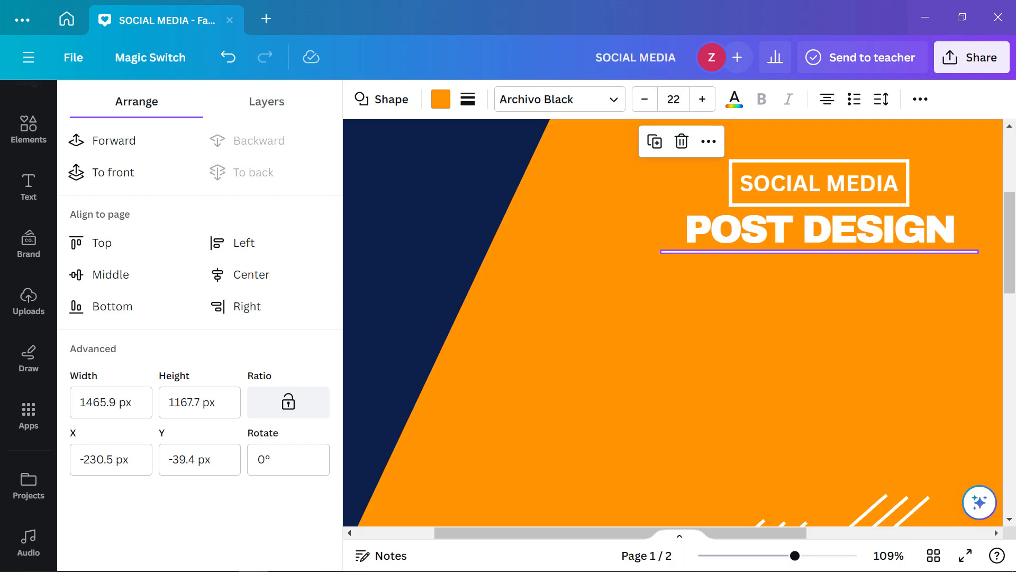
click(671, 251)
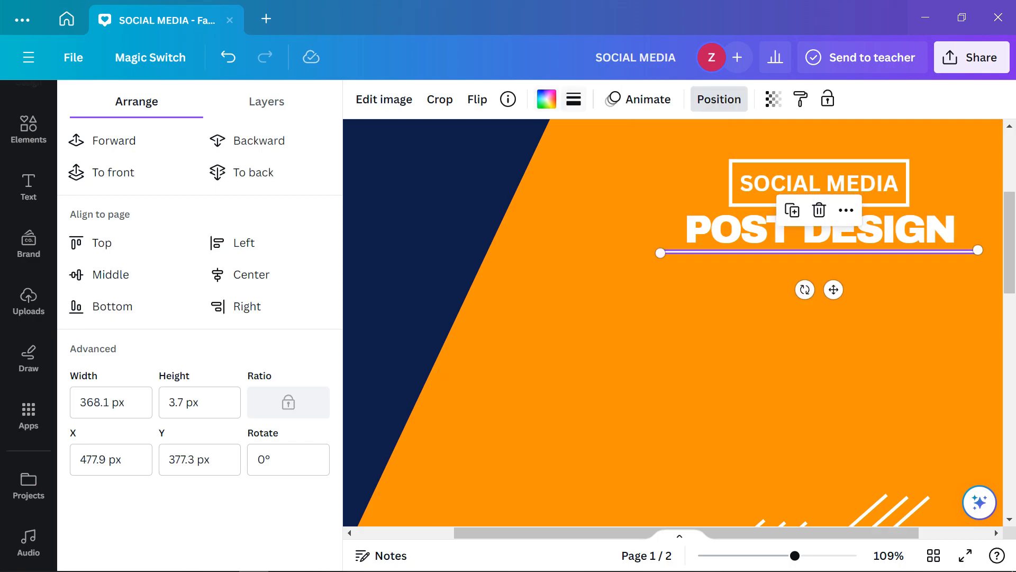
click(546, 99)
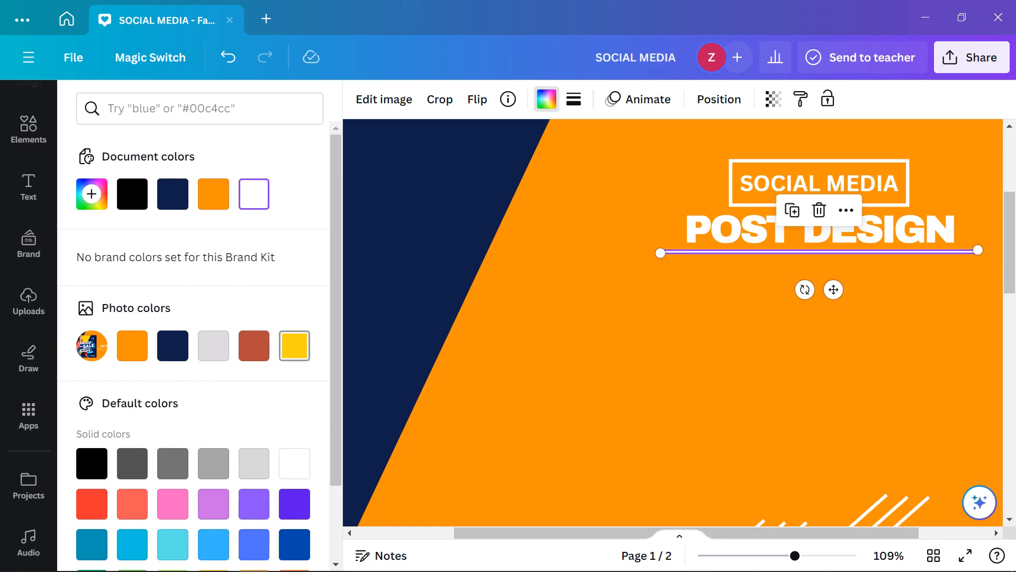
Recolour the underline with the yellow Photo colors swatch
click(295, 346)
click(736, 344)
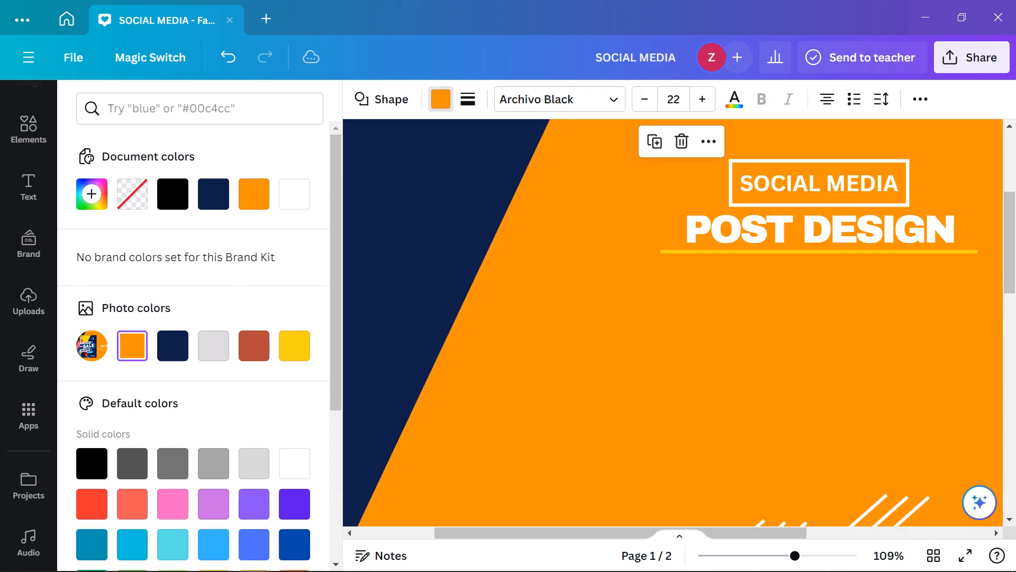
scroll(735, 344, down, 13)
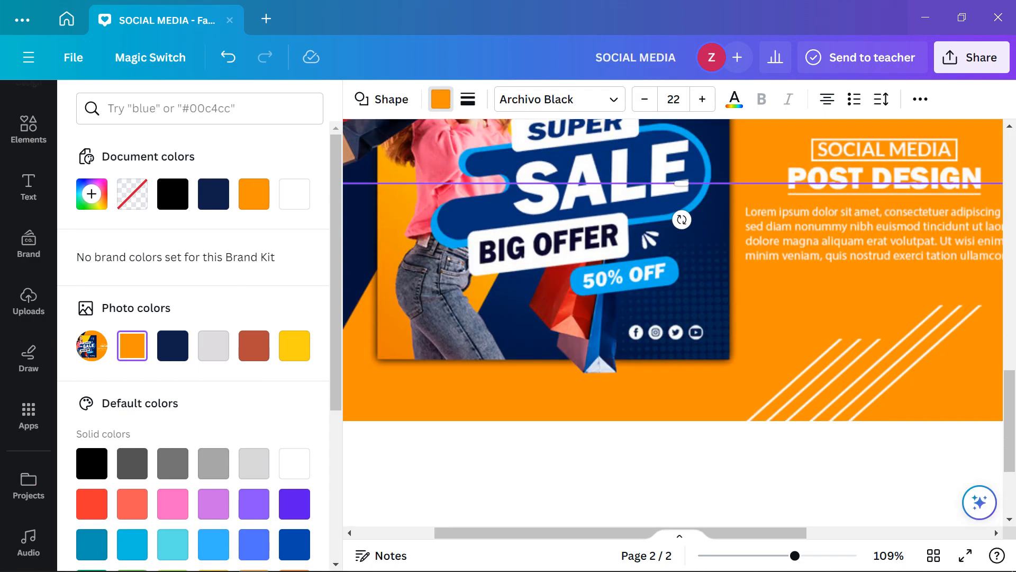
scroll(673, 323, up, 8)
scroll(633, 435, down, 6)
scroll(634, 434, up, 6)
Close the colour choices and select the sale image on page 2
scroll(634, 435, down, 4)
scroll(634, 434, down, 1)
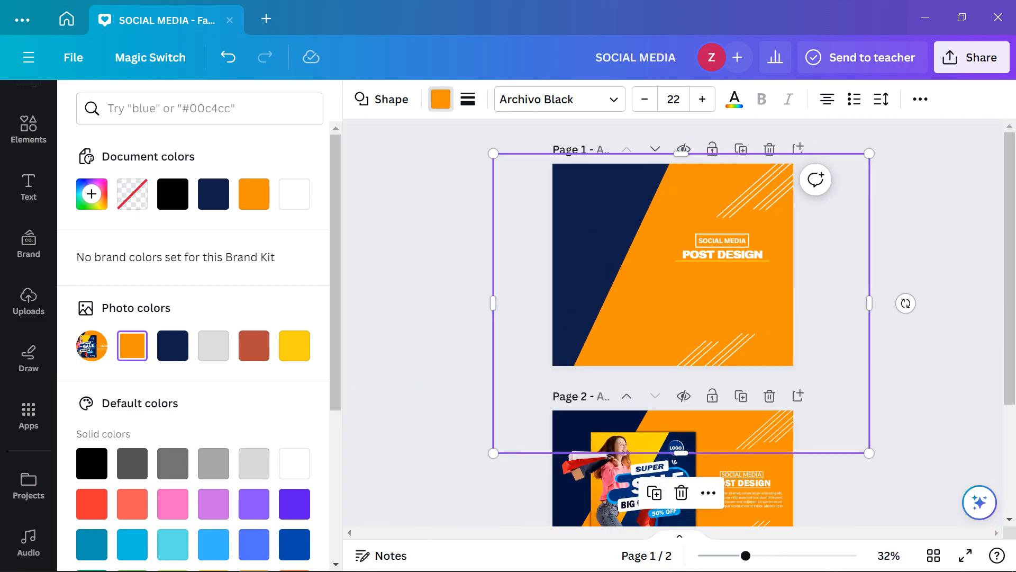
click(634, 434)
scroll(633, 434, down, 1)
click(633, 439)
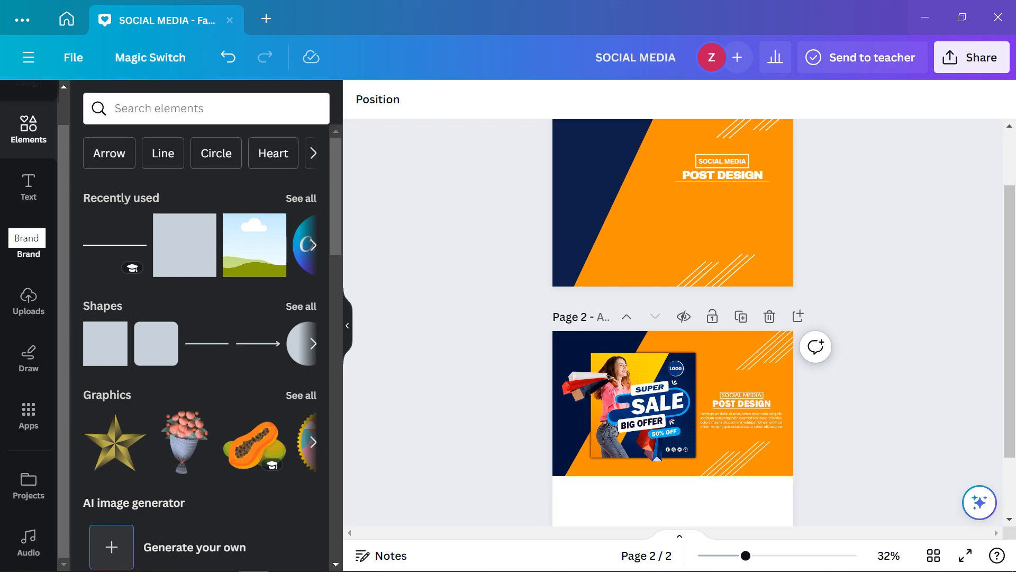
Search elements for 'super sale' and expand the Super Sale graphics results
click(206, 109)
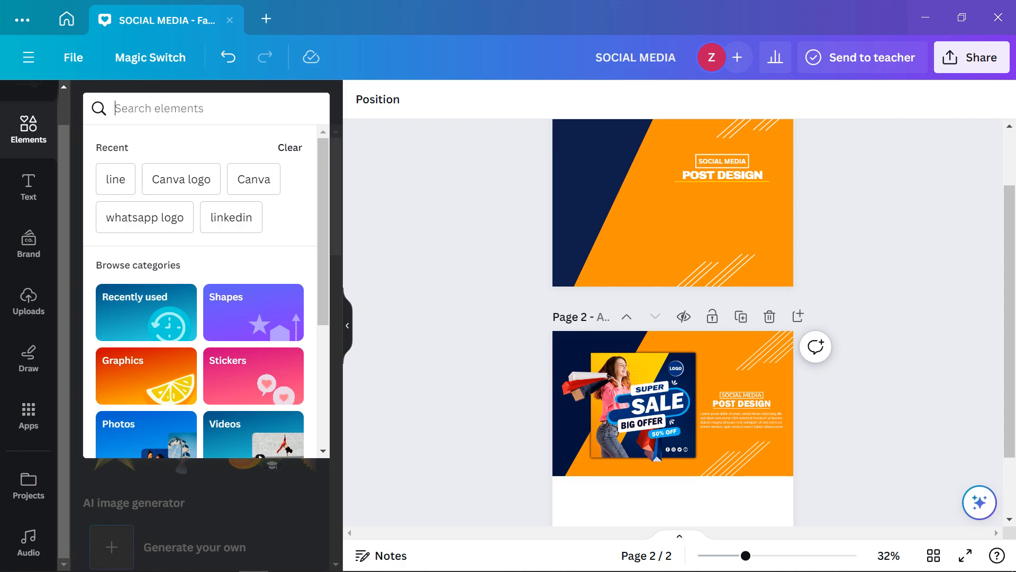
text(super sa)
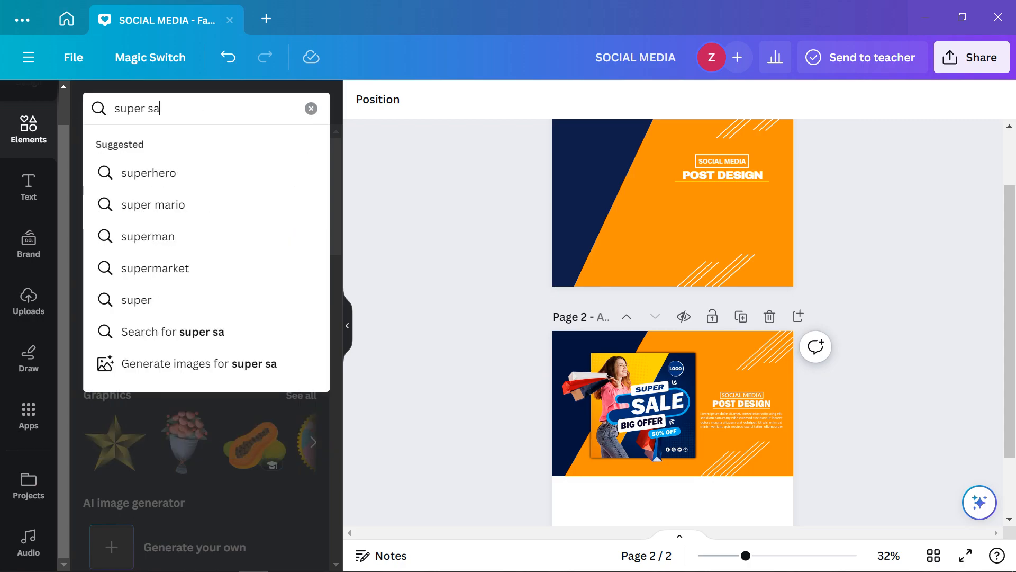
text(le)
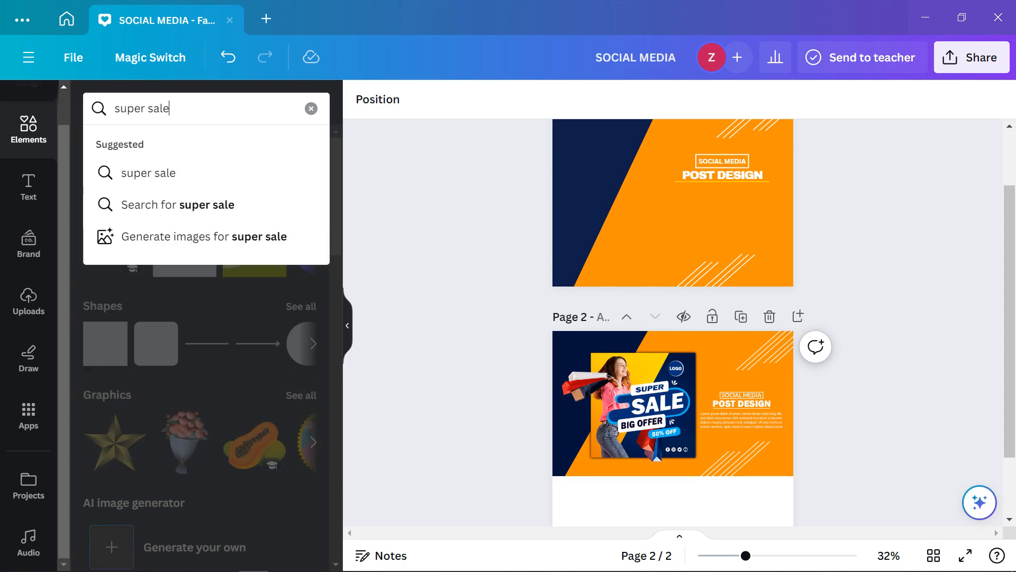
key(Return)
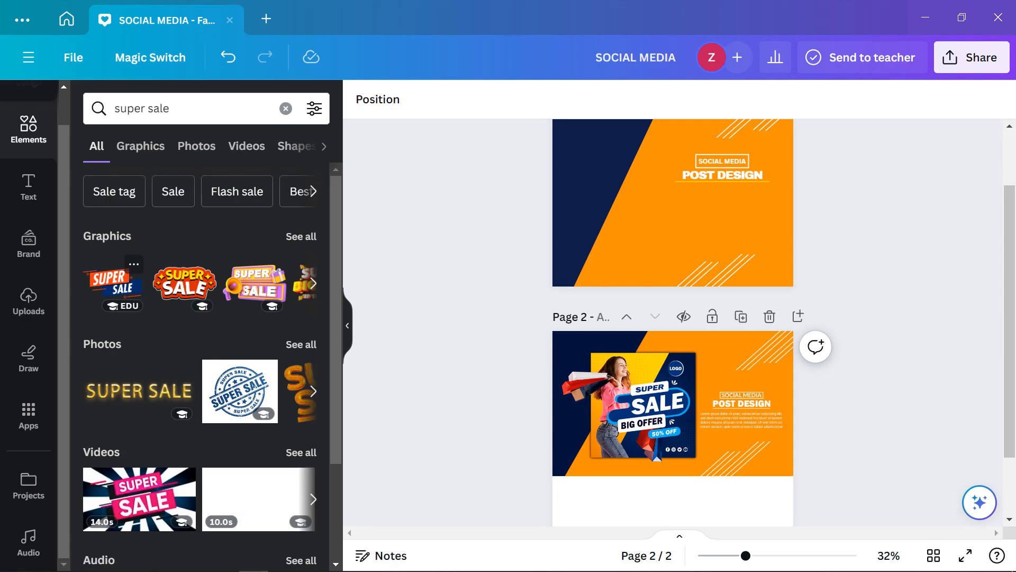
click(313, 283)
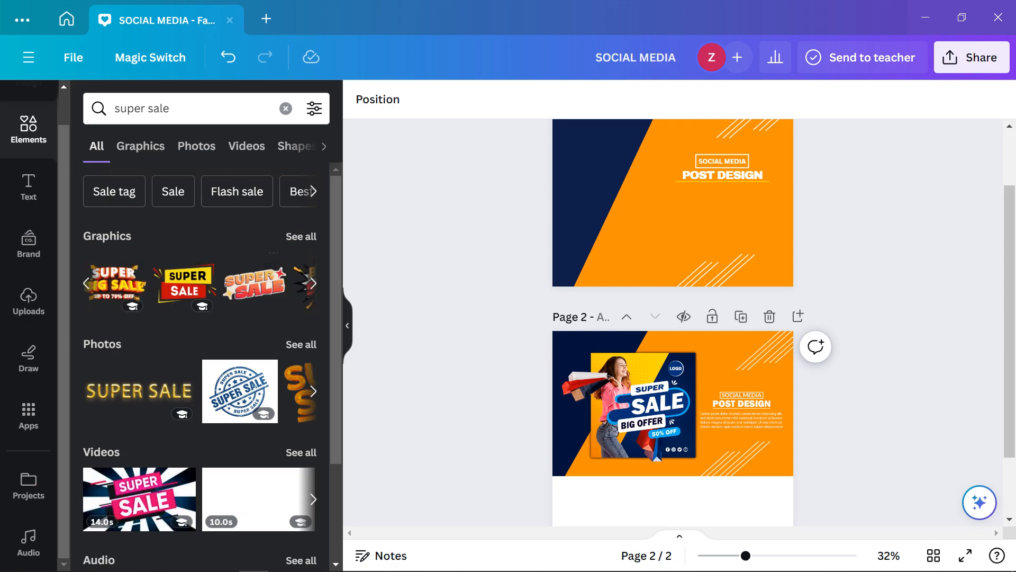
scroll(260, 365, down, 3)
scroll(672, 318, up, 3)
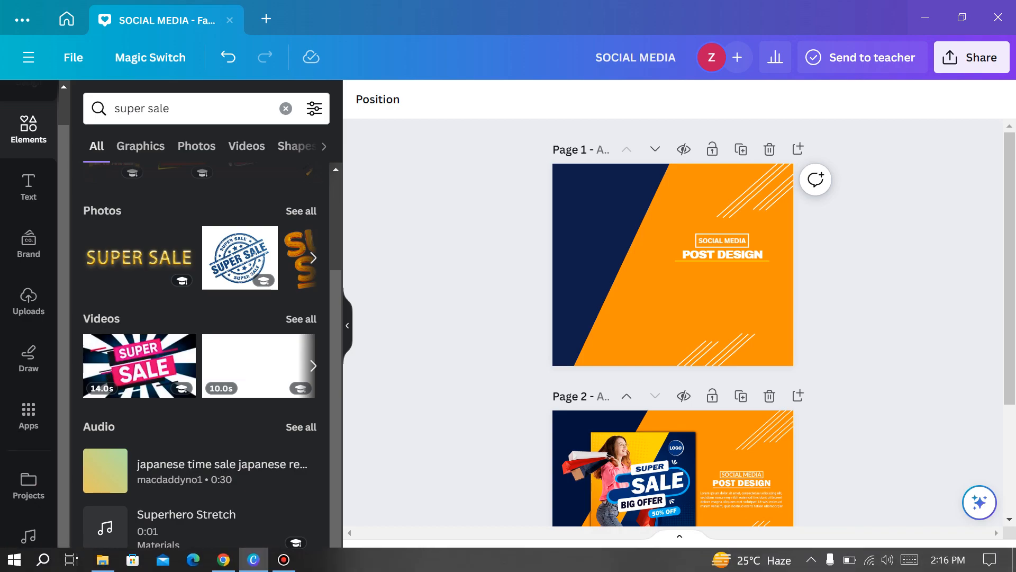
click(284, 560)
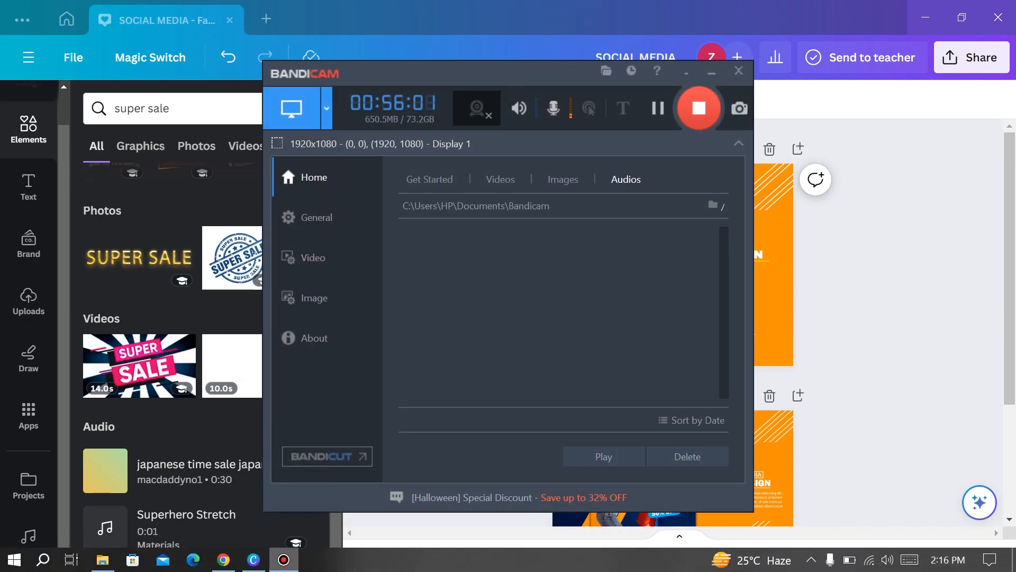
click(284, 559)
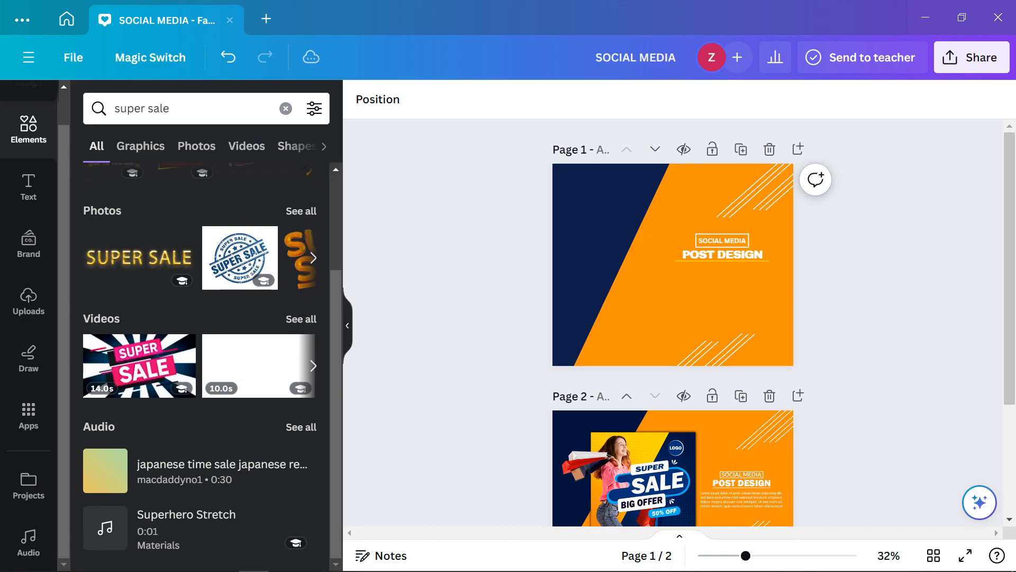
scroll(673, 318, down, 3)
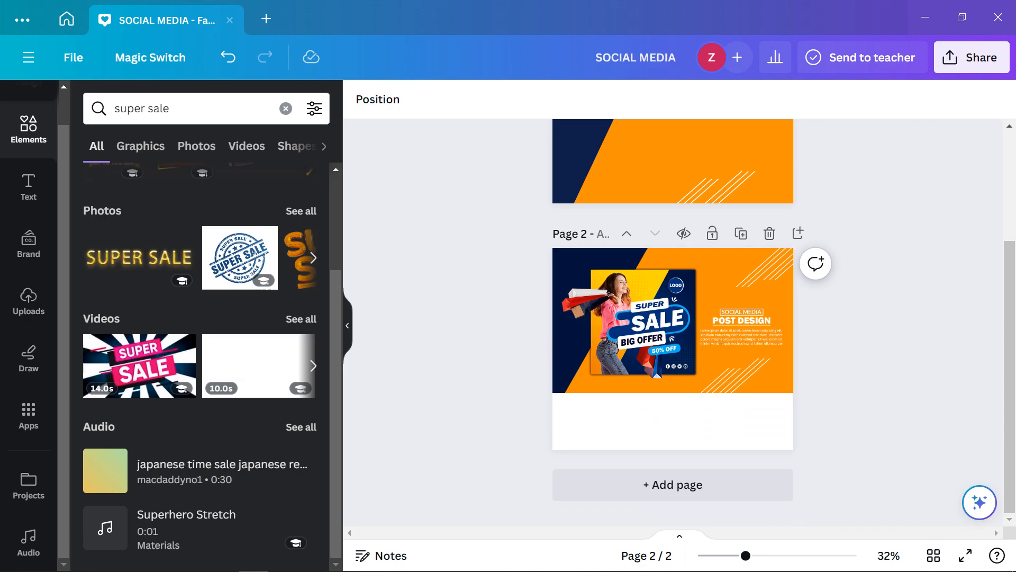
scroll(673, 318, up, 3)
scroll(673, 318, down, 3)
scroll(673, 318, up, 2)
scroll(673, 318, up, 2)
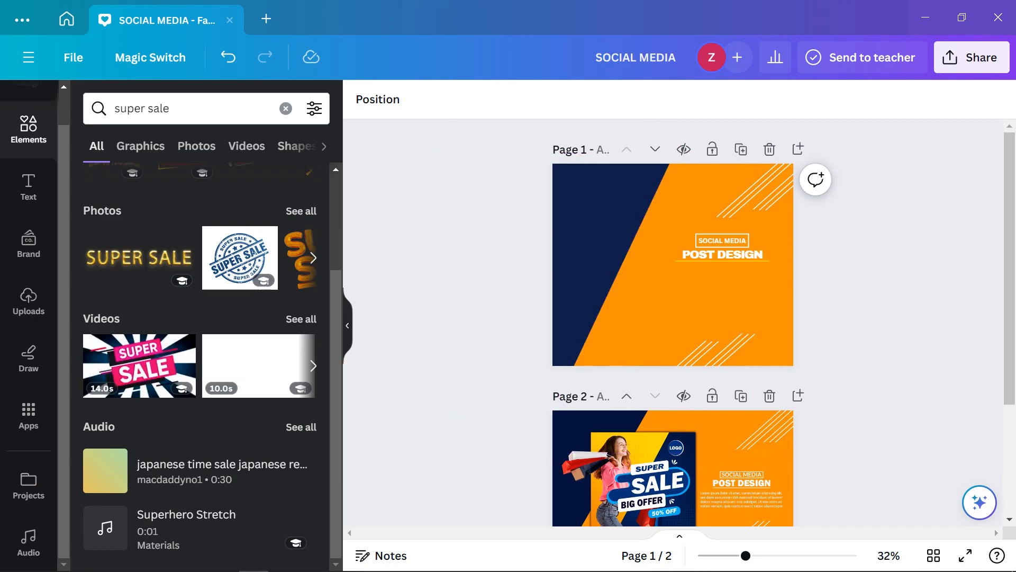
click(688, 304)
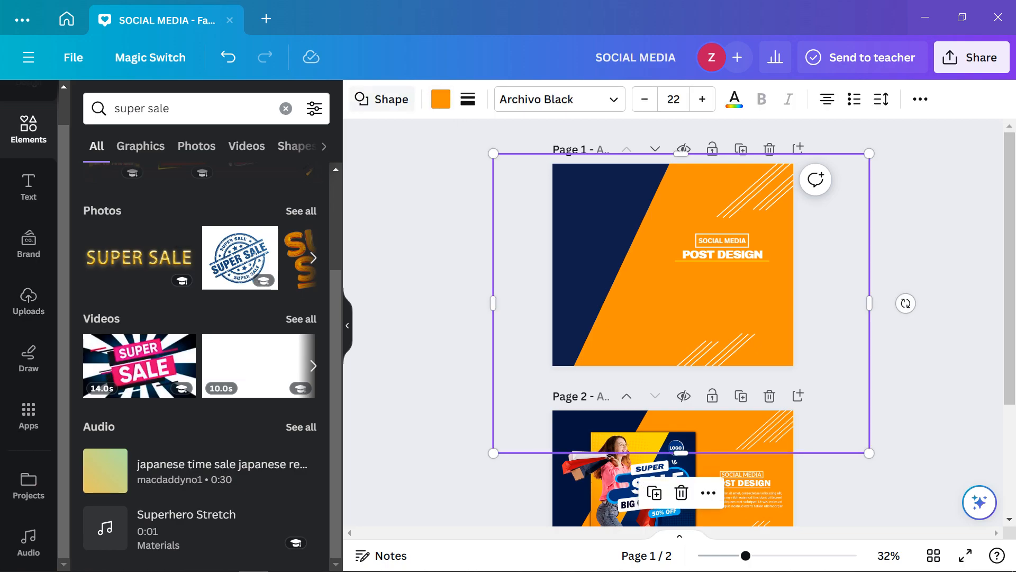
Select the SOCIAL MEDIA label and browse the font list with the side panel hidden
click(722, 241)
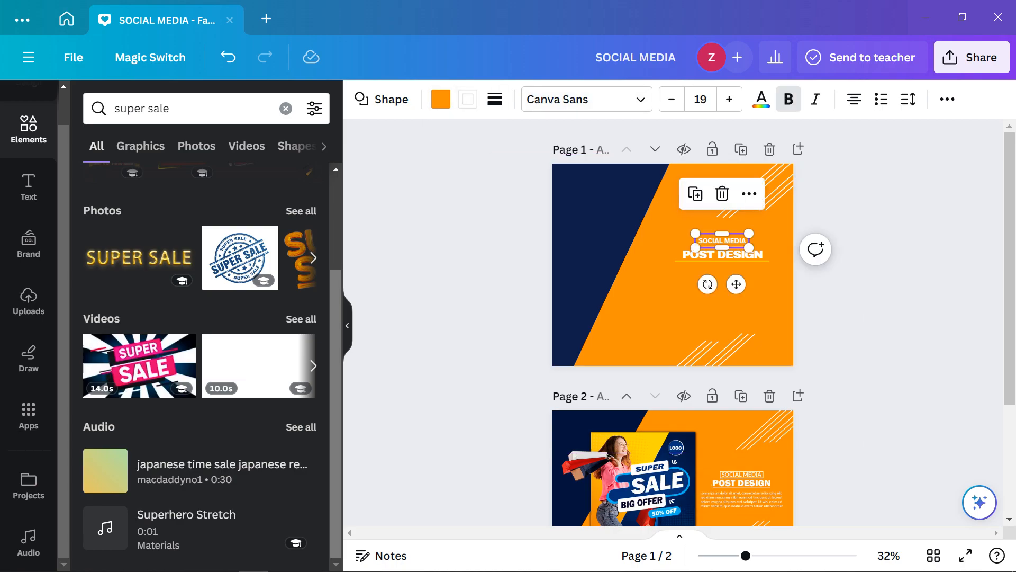
click(347, 325)
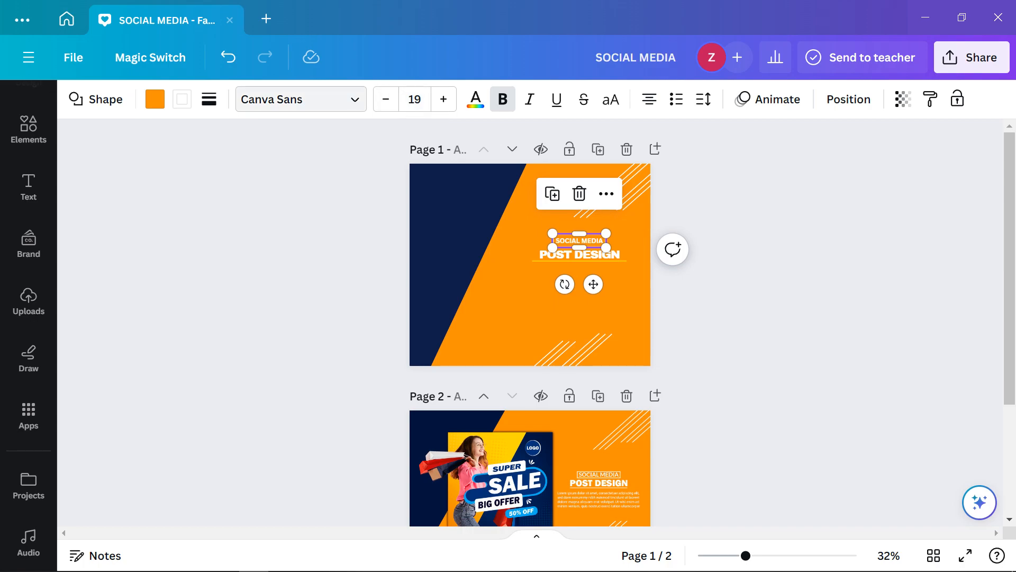
click(297, 99)
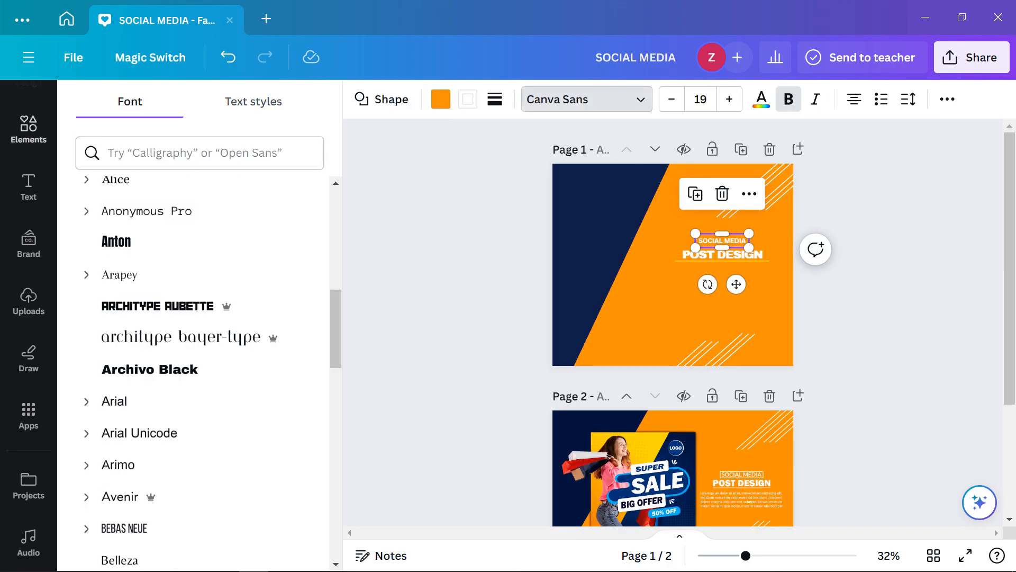
click(29, 127)
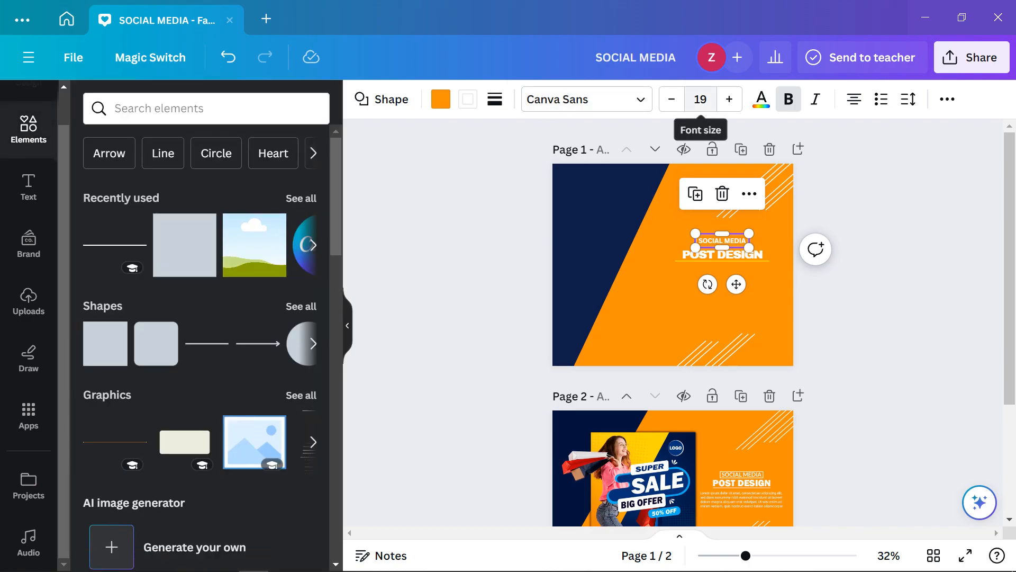
Make the label bold and bring up its text colour, spacing and extra formatting options
click(762, 99)
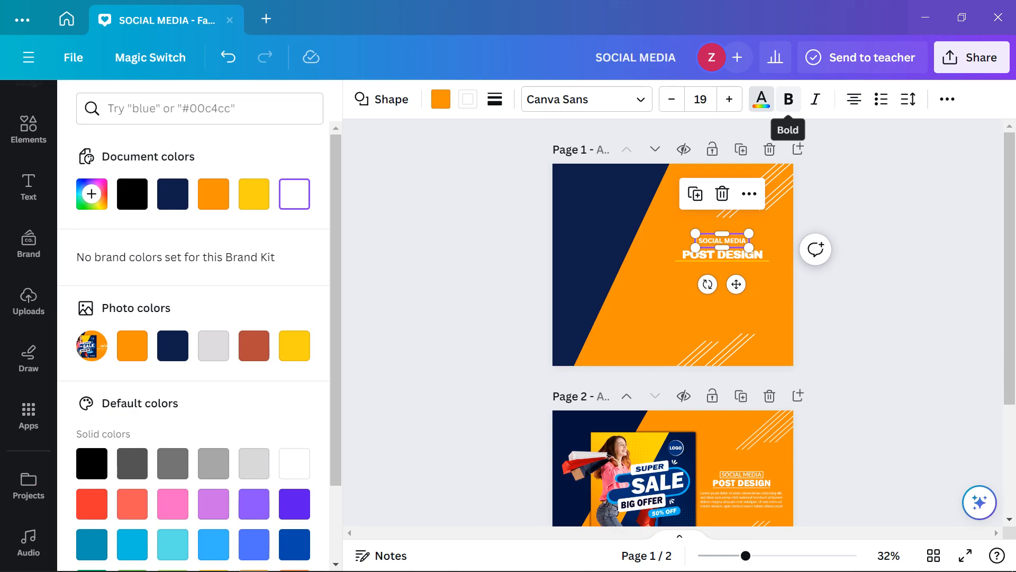
click(788, 99)
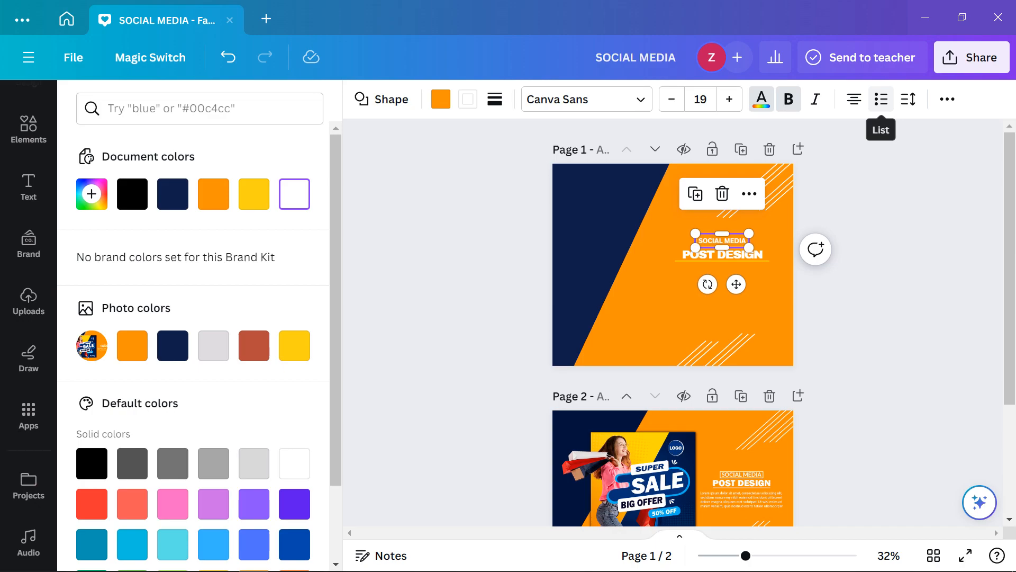
click(908, 99)
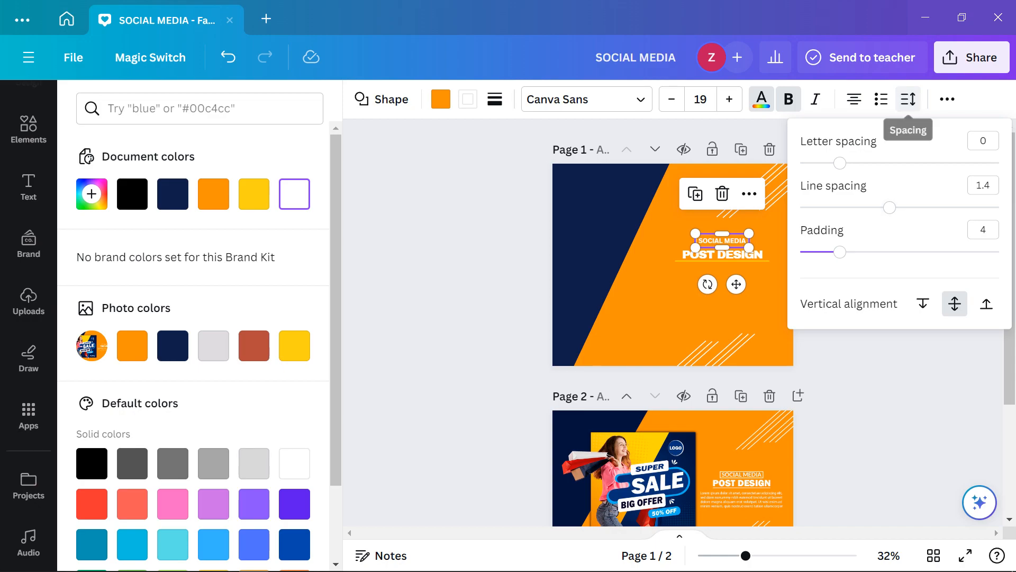
click(948, 99)
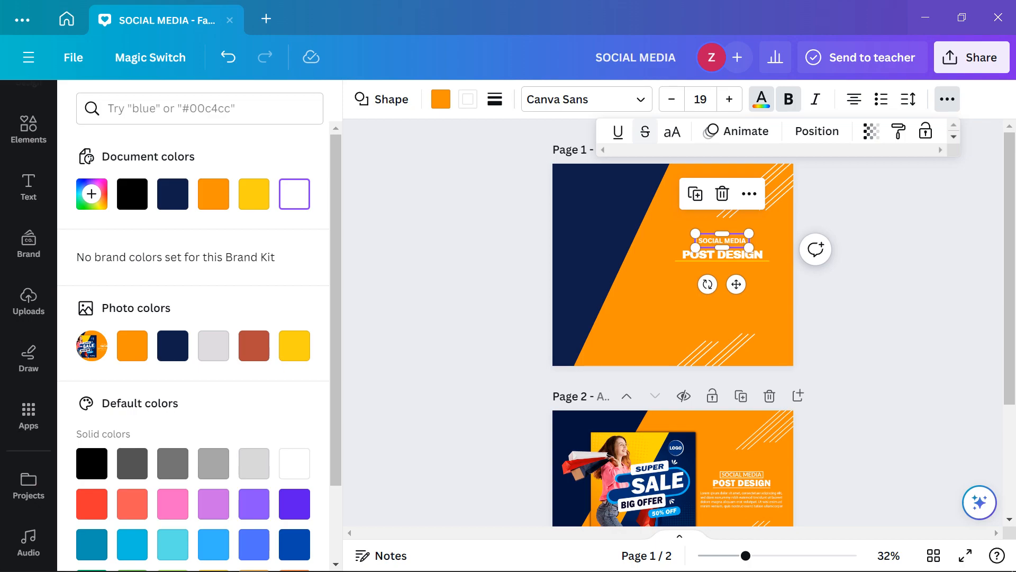
Try strikethrough and underline on SOCIAL MEDIA, then remove both
click(645, 132)
scroll(715, 256, up, 5)
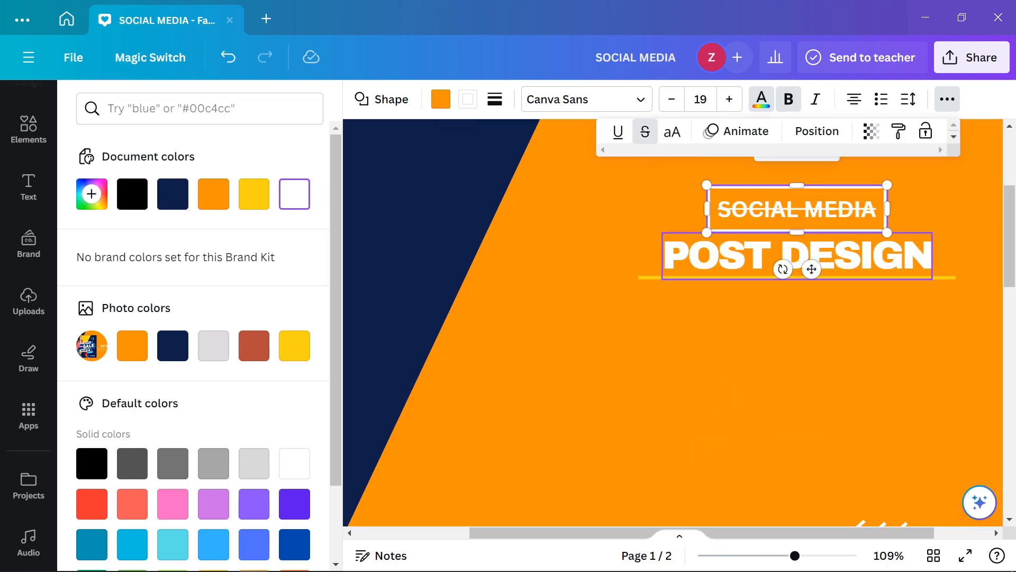
scroll(714, 257, up, 3)
click(618, 132)
click(618, 131)
click(645, 131)
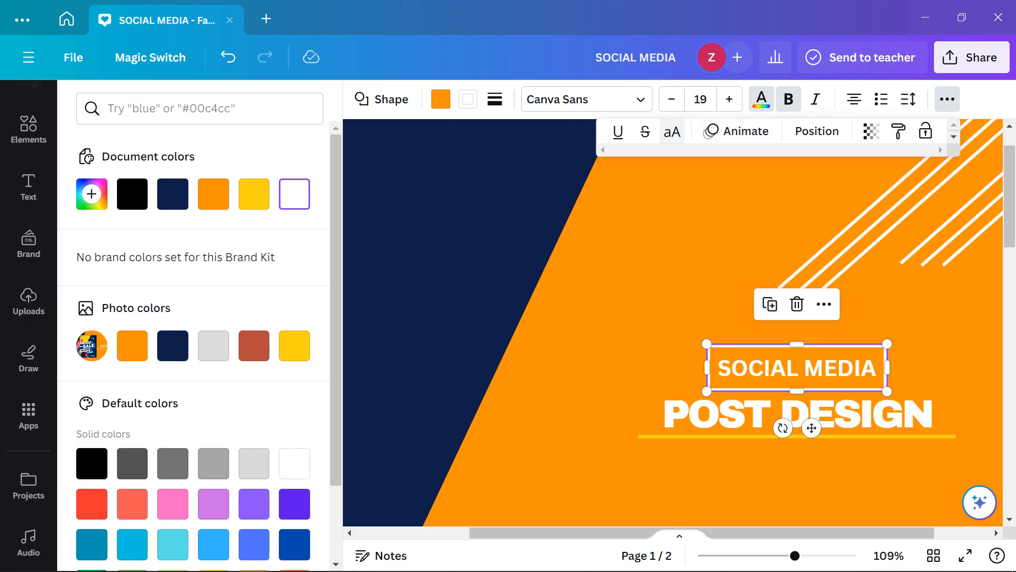
Browse the animation choices for the label and close them
click(710, 133)
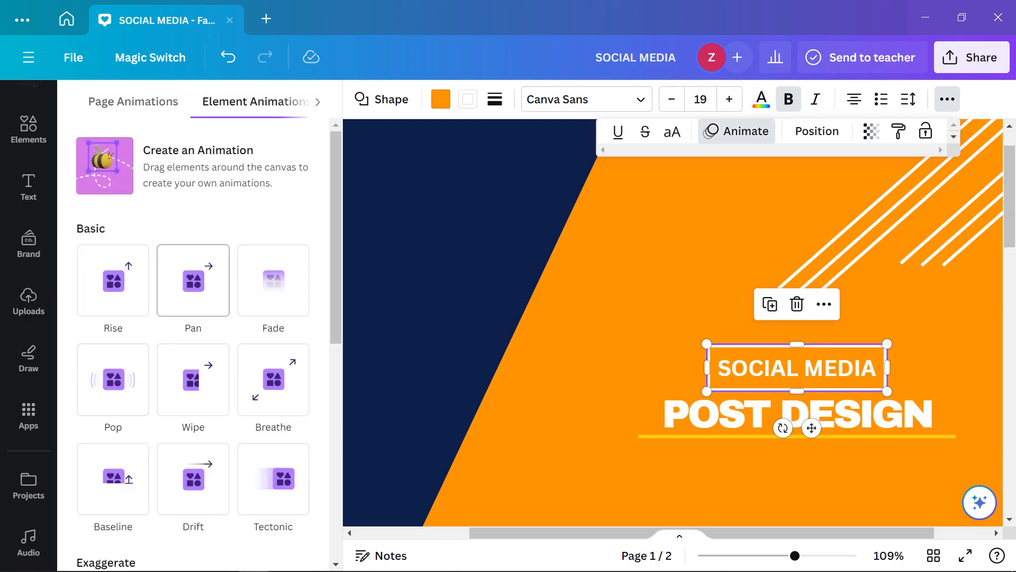
scroll(193, 317, down, 4)
scroll(193, 318, up, 4)
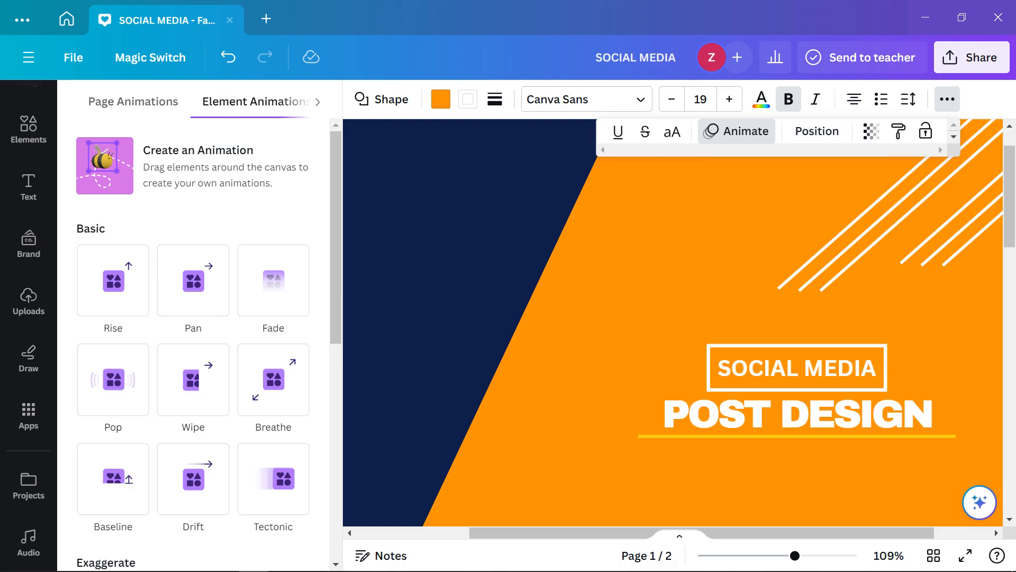
scroll(194, 281, down, 5)
scroll(672, 323, up, 1)
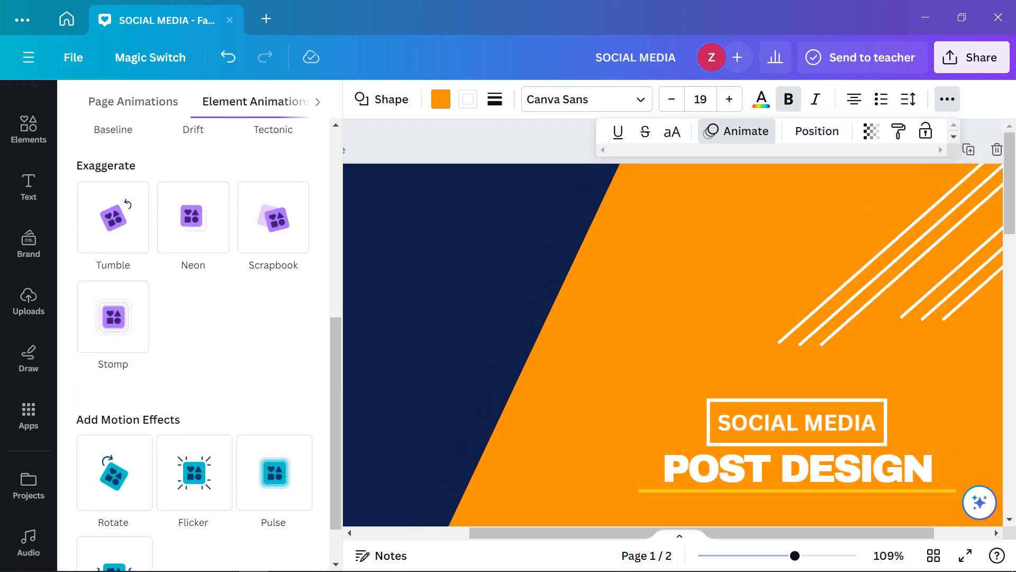
scroll(193, 370, up, 5)
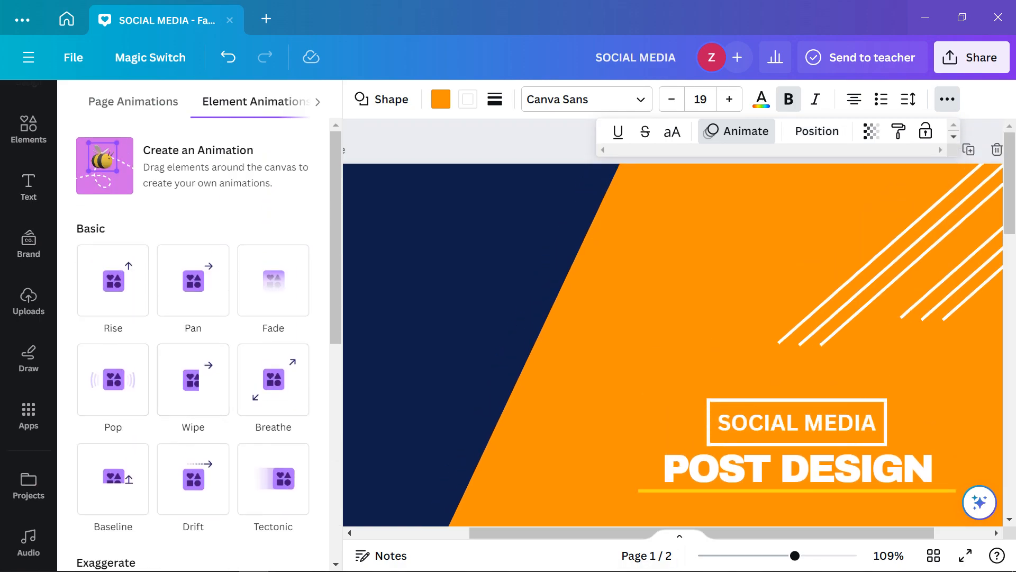
click(737, 131)
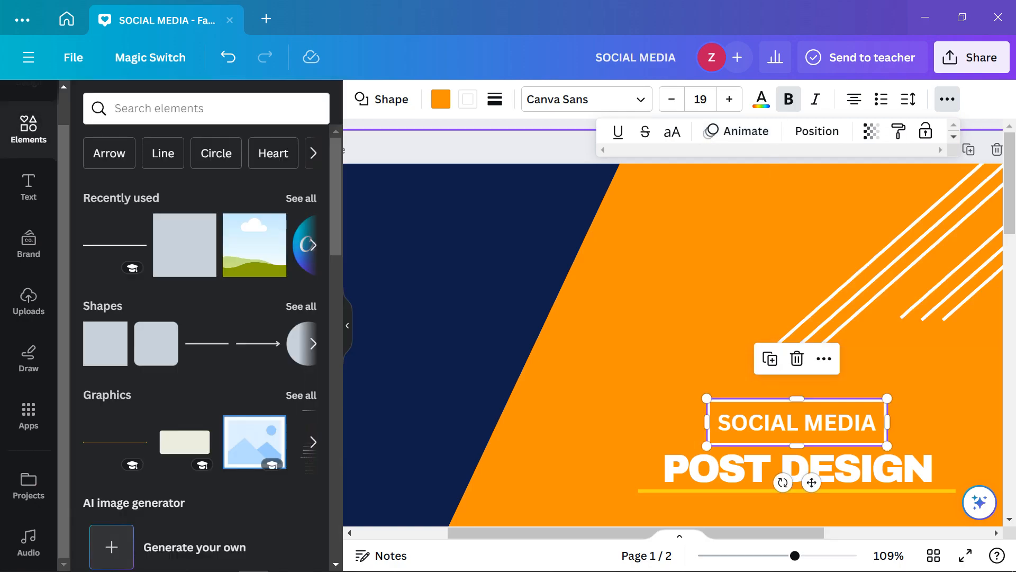
Adjust the label's transparency, leaving it nearly fully opaque
click(817, 131)
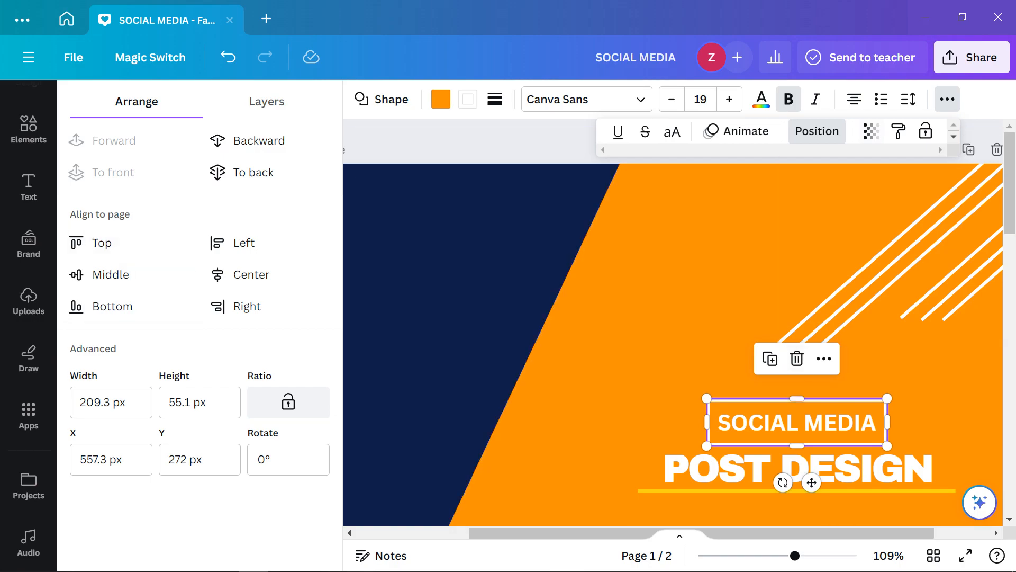
click(871, 131)
mouse_move(871, 173)
mouse_down()
mouse_move(719, 173)
mouse_move(871, 173)
mouse_up()
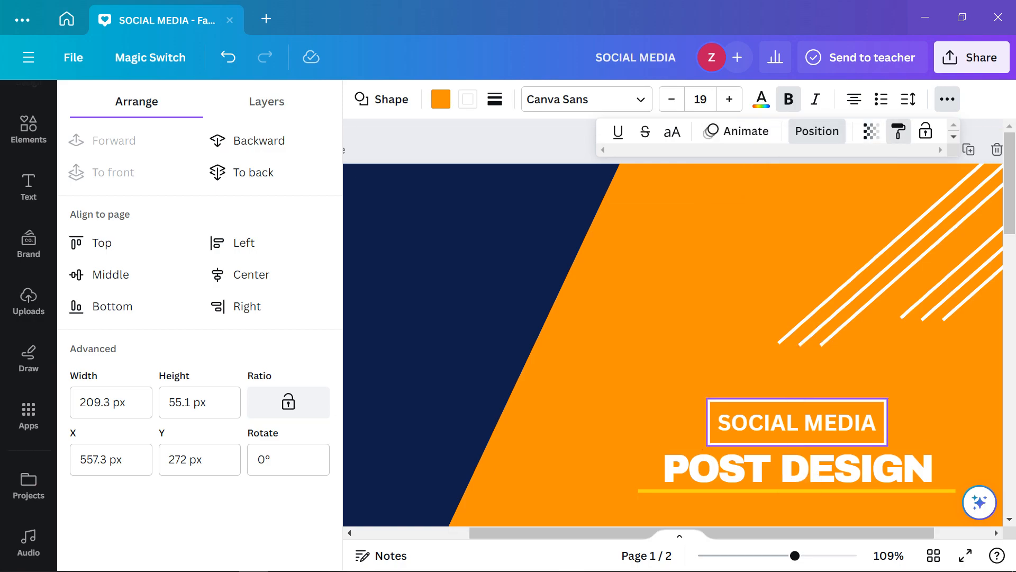
Paste the copied style onto POST DESIGN, undo it, and reveal more options
click(799, 469)
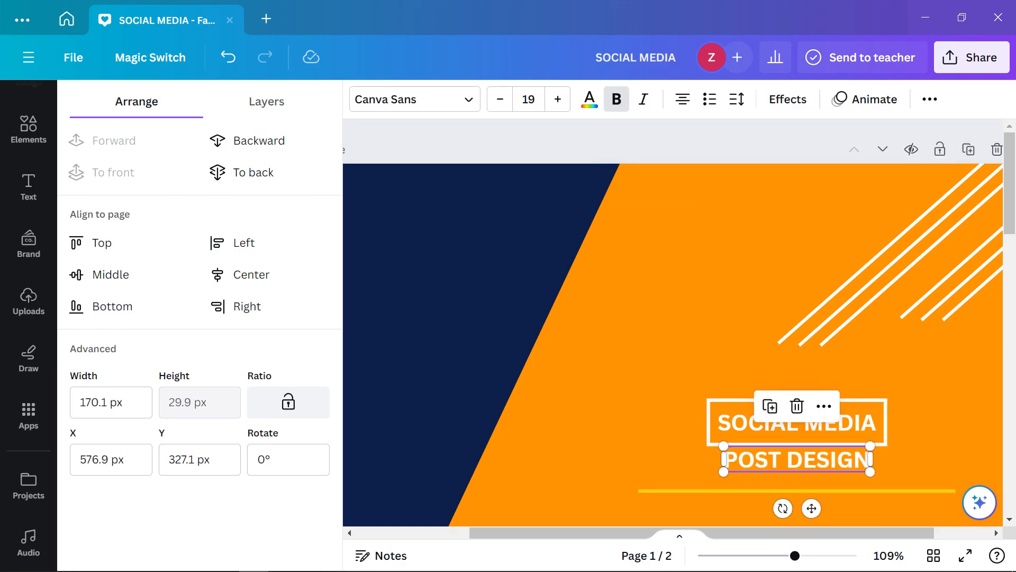
key(ctrl+z)
click(930, 99)
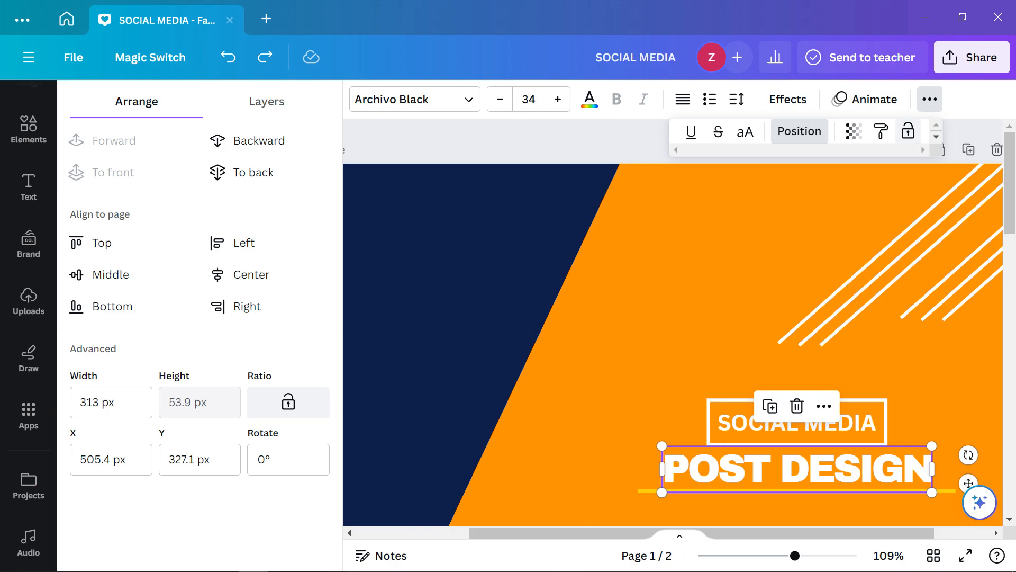
scroll(841, 222, down, 5)
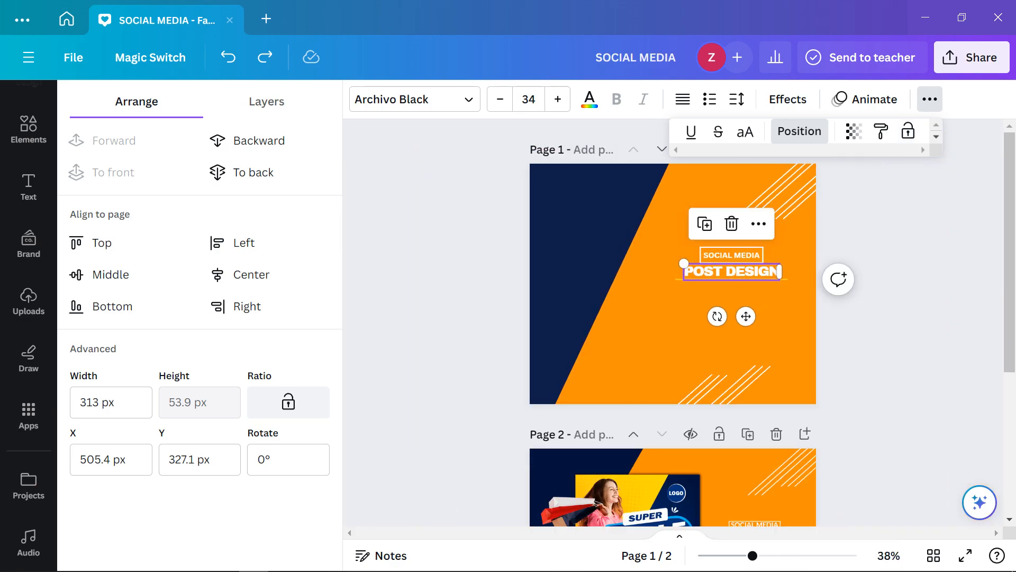
Lock the orange background shape and the navy diagonal shape in place
click(742, 328)
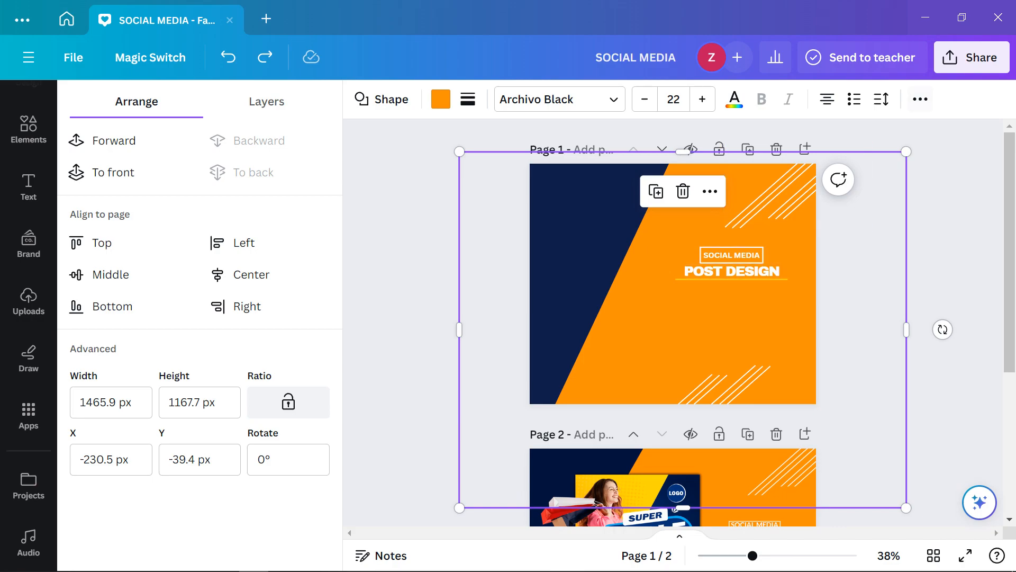
click(920, 99)
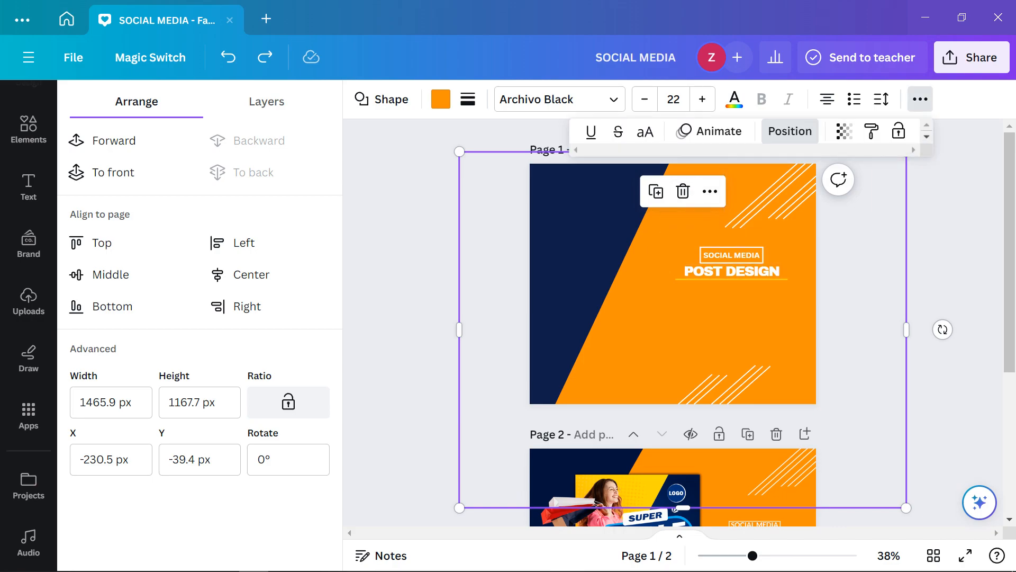
click(898, 130)
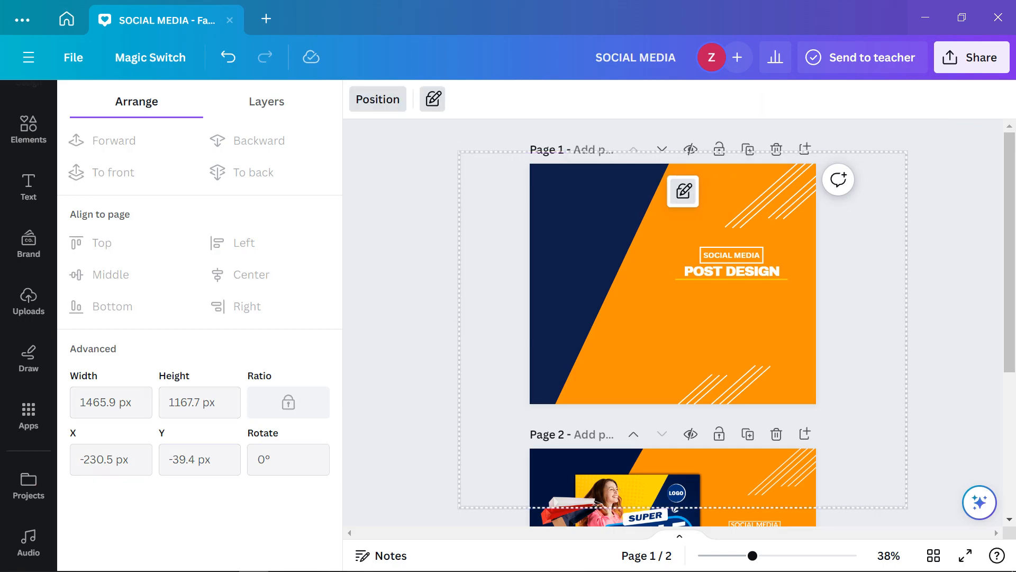
click(580, 257)
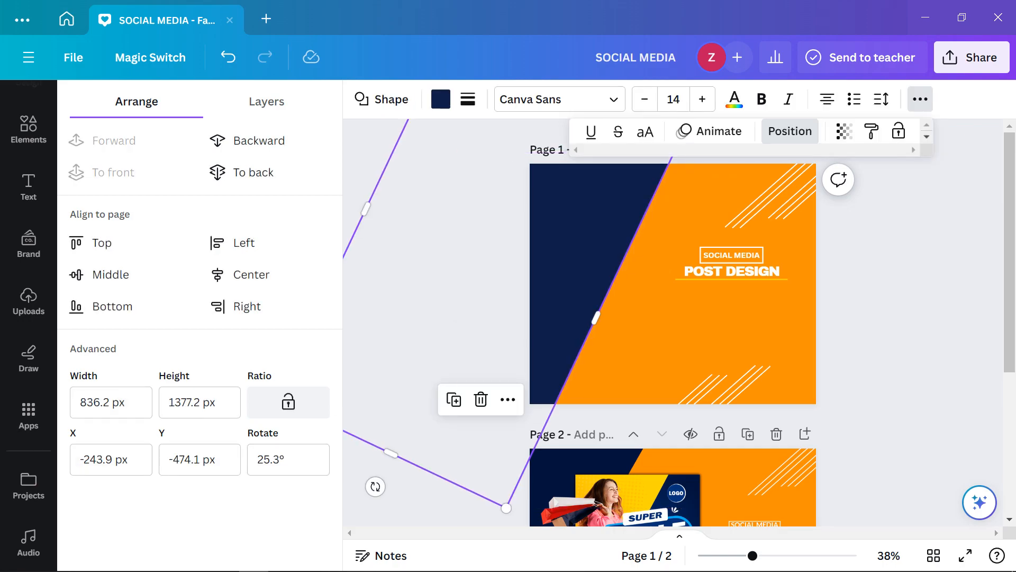
click(899, 130)
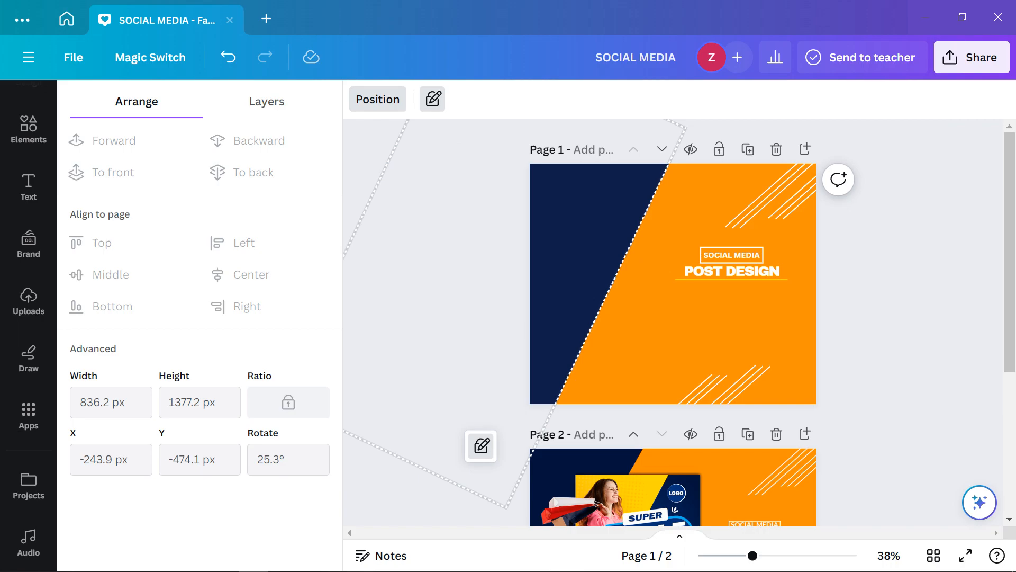
click(378, 99)
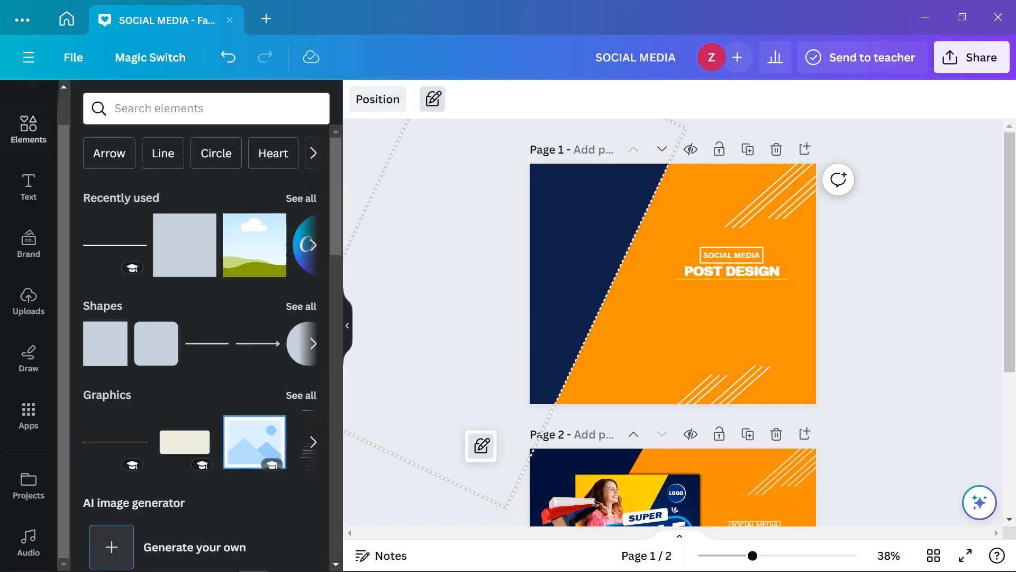
click(440, 296)
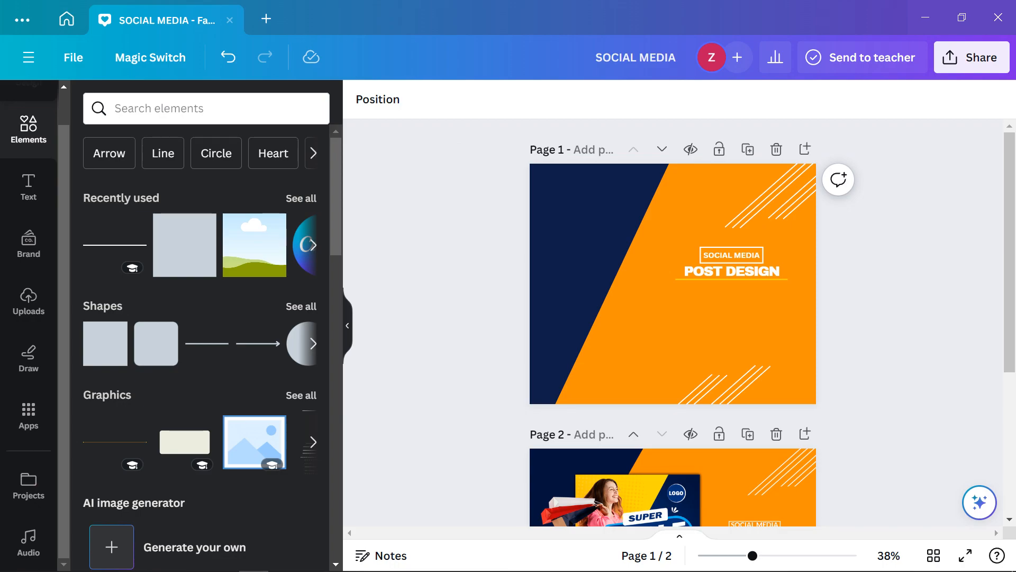
Lock the bottom and top-right diagonal line groups
click(721, 386)
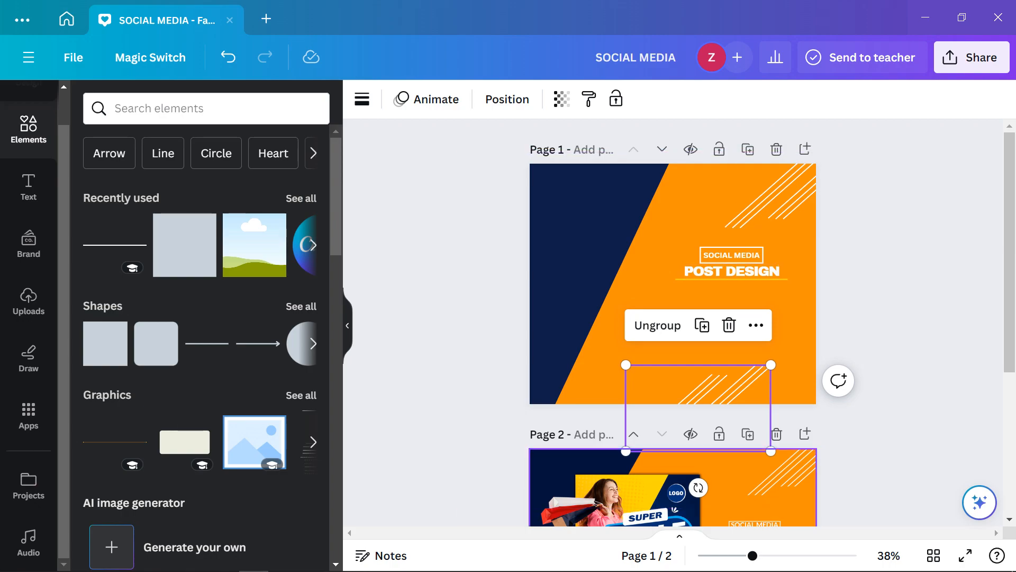
click(756, 324)
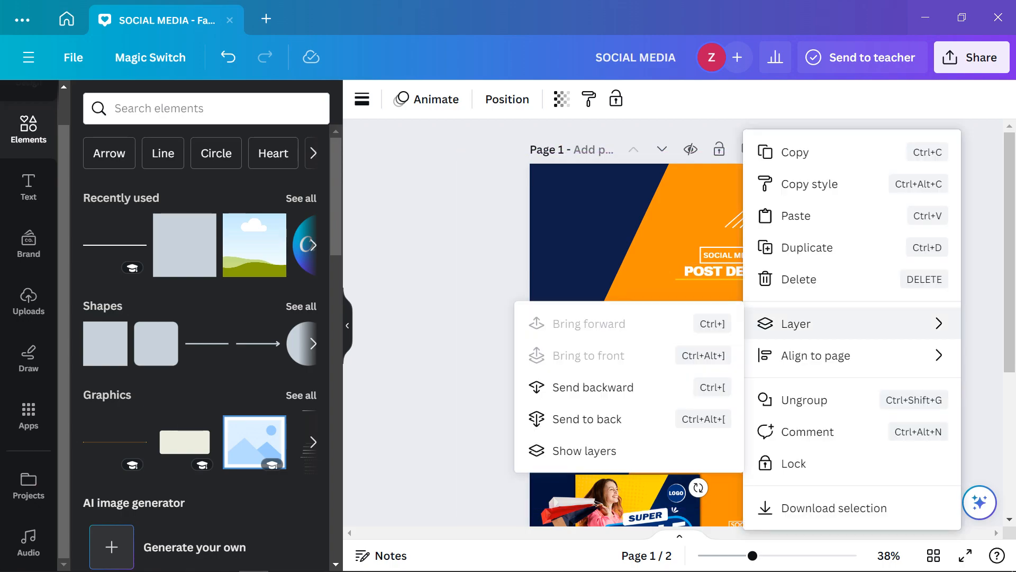
click(794, 463)
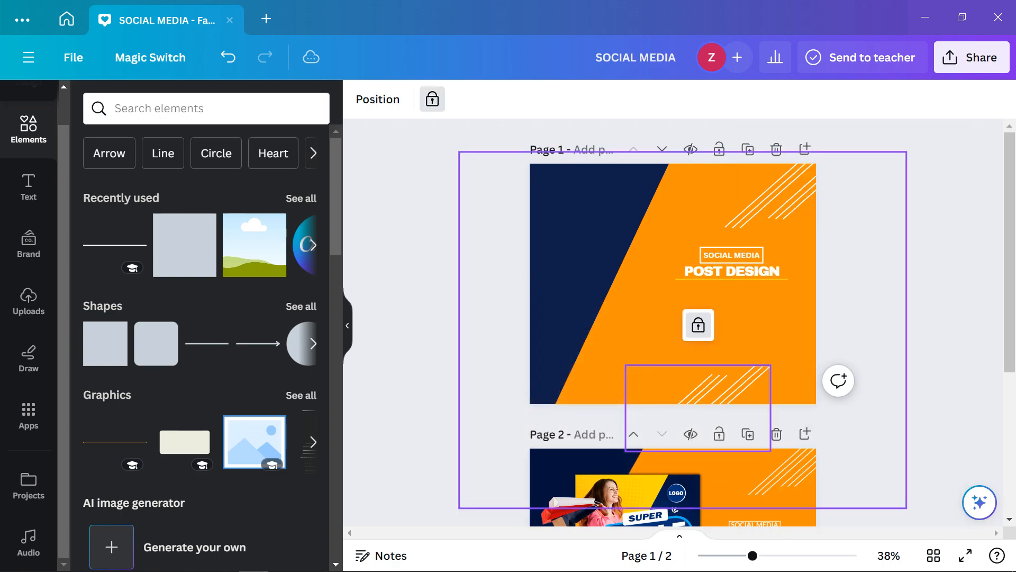
click(805, 186)
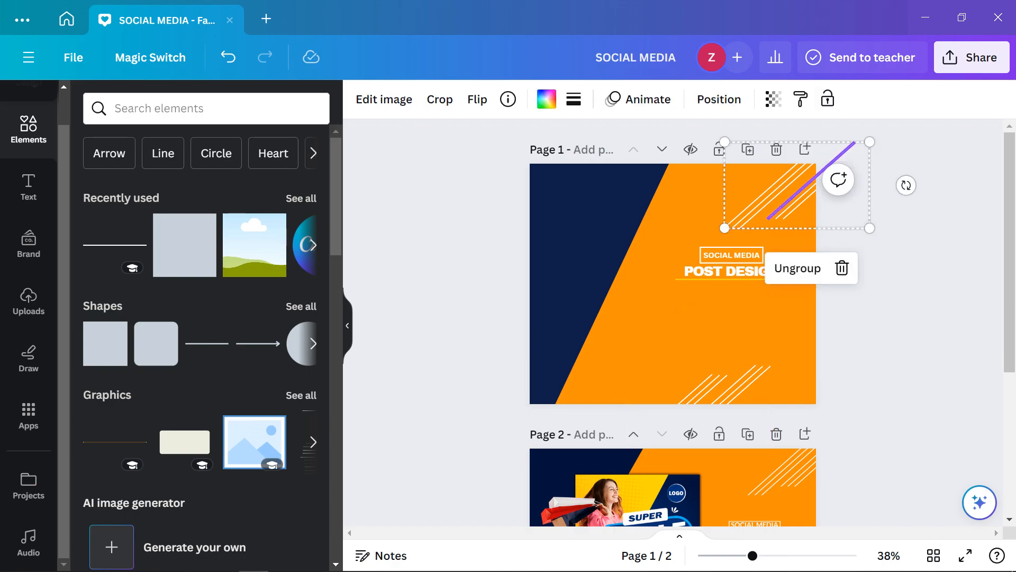
click(828, 99)
key(Escape)
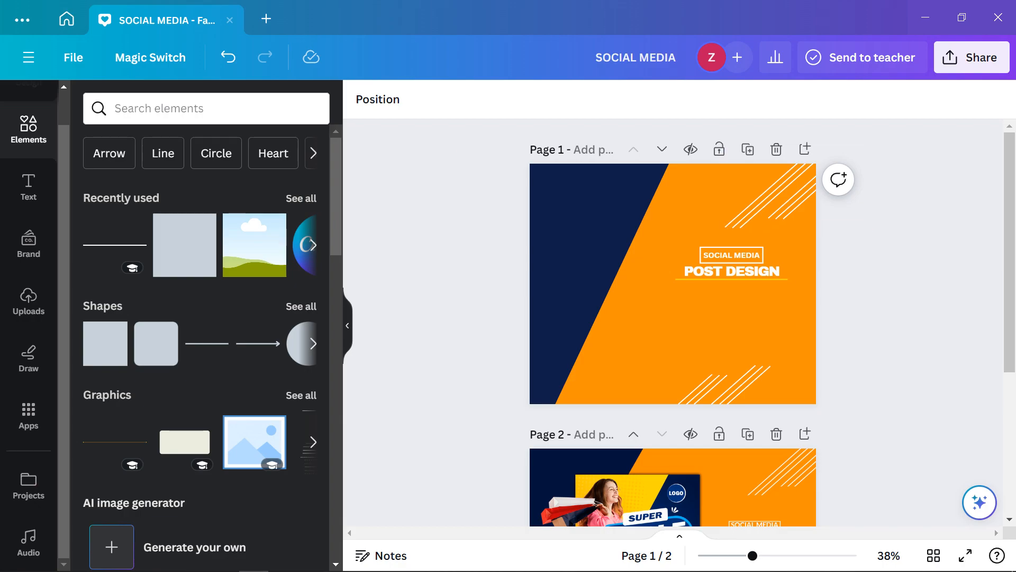
Deselect everything, scroll the pages, and go to the Canva home page
click(731, 272)
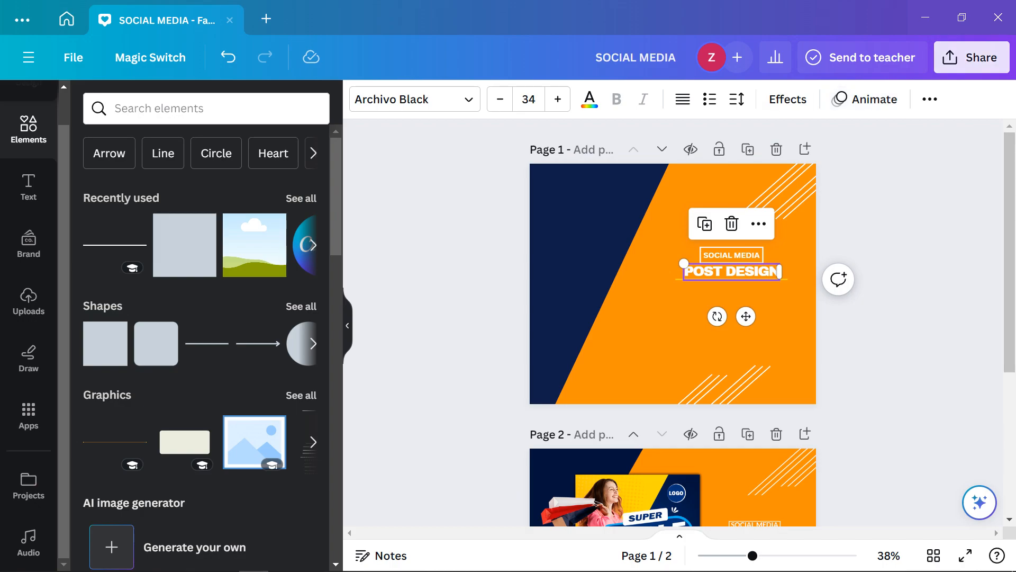
click(972, 58)
click(444, 286)
scroll(673, 318, down, 5)
scroll(672, 318, up, 5)
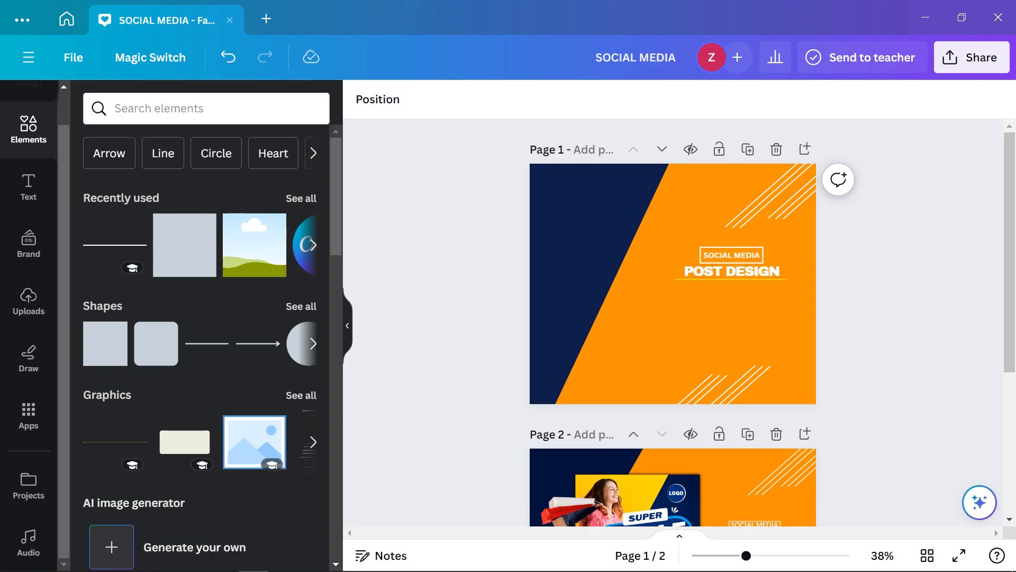
click(66, 19)
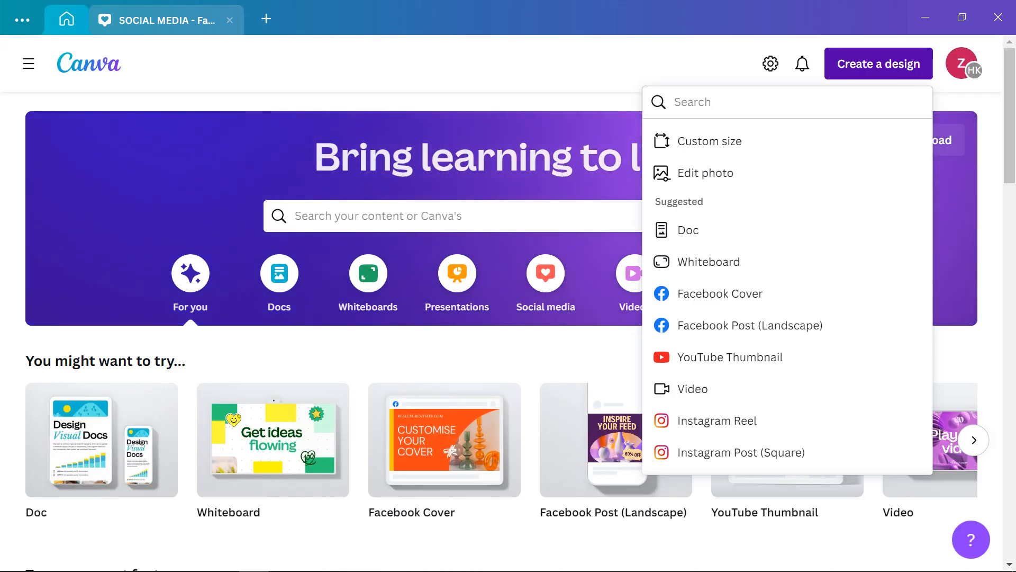
Close the old SOCIAL MEDIA tab and reopen the design from Recent designs
click(229, 20)
key(Escape)
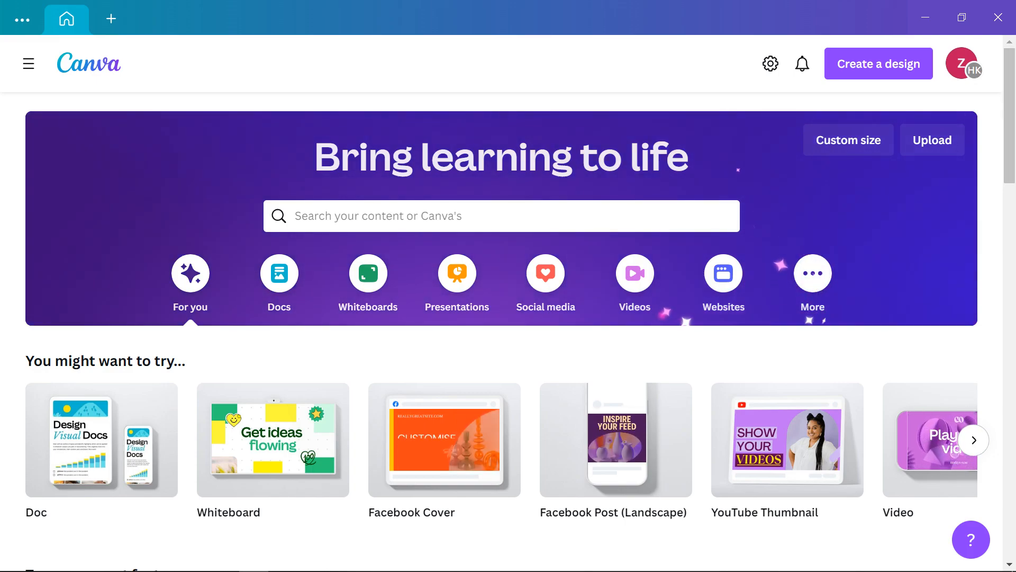
scroll(546, 154, down, 2)
scroll(503, 211, down, 5)
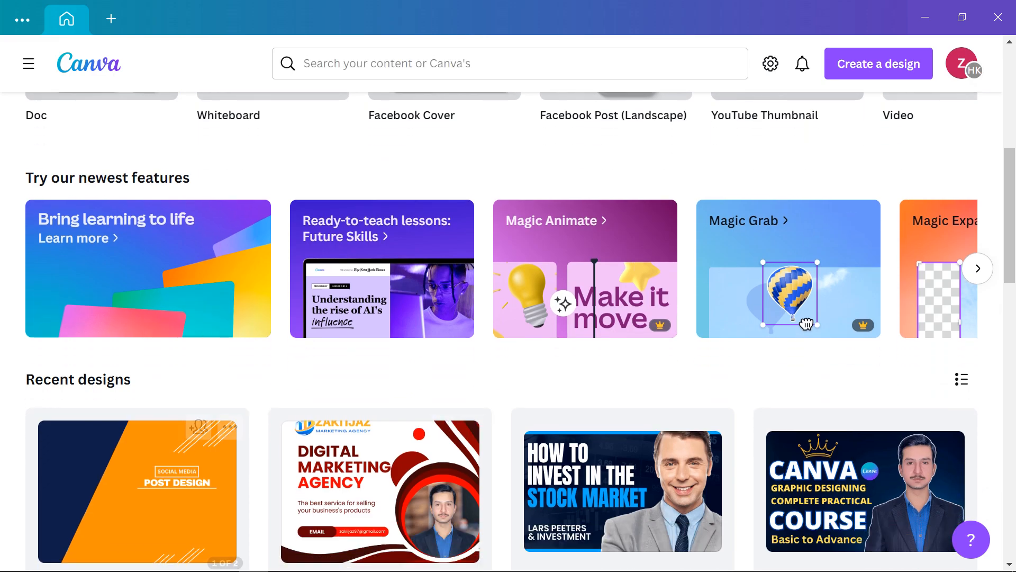
scroll(381, 328, down, 3)
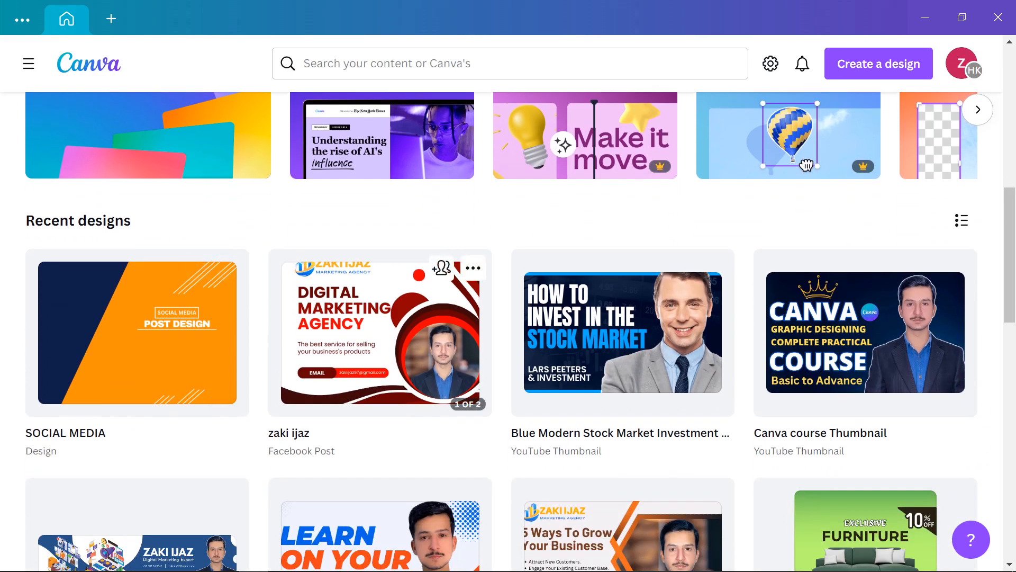
scroll(380, 329, up, 6)
scroll(380, 328, down, 4)
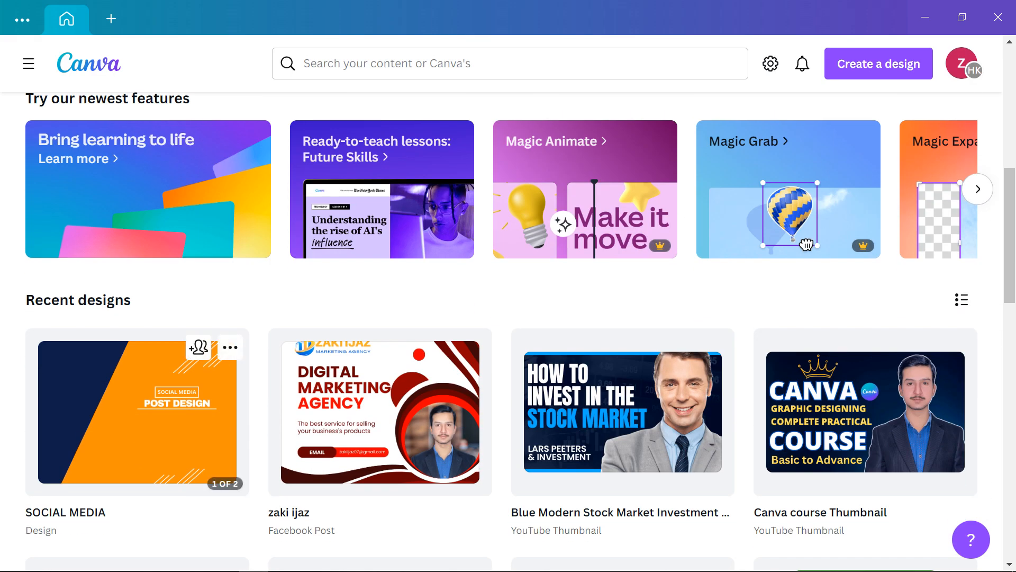
click(200, 350)
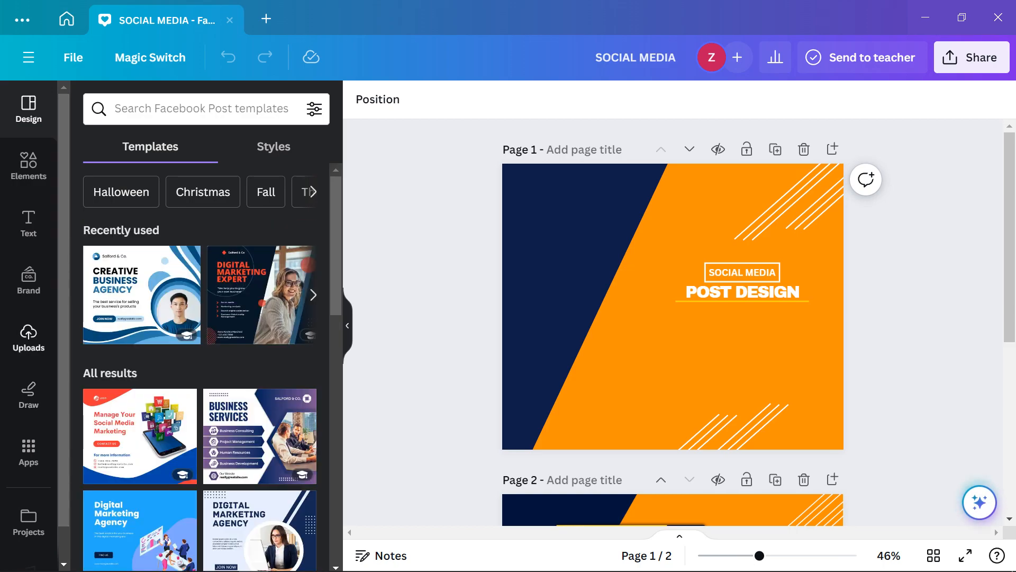
Drag a portrait photo from Uploads onto page 1
click(28, 336)
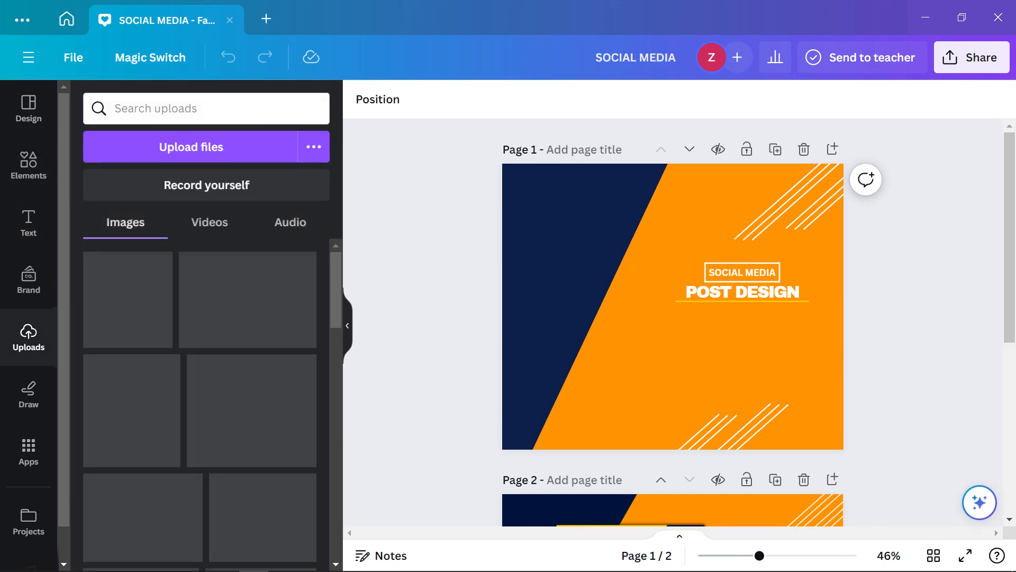
scroll(177, 365, down, 1)
drag(260, 288, 659, 354)
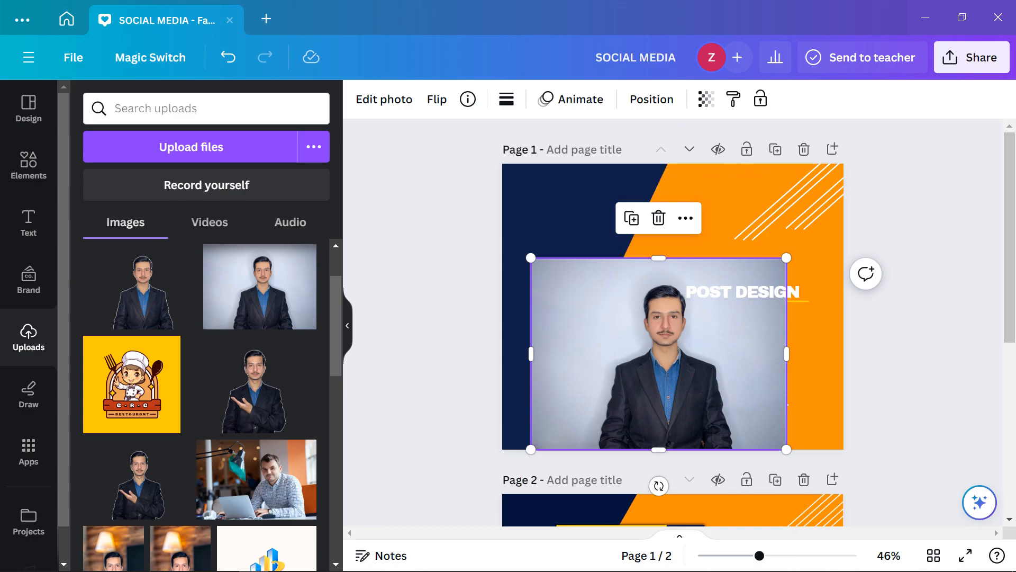
Try BG Remover on the portrait twice, then delete the photo
click(384, 99)
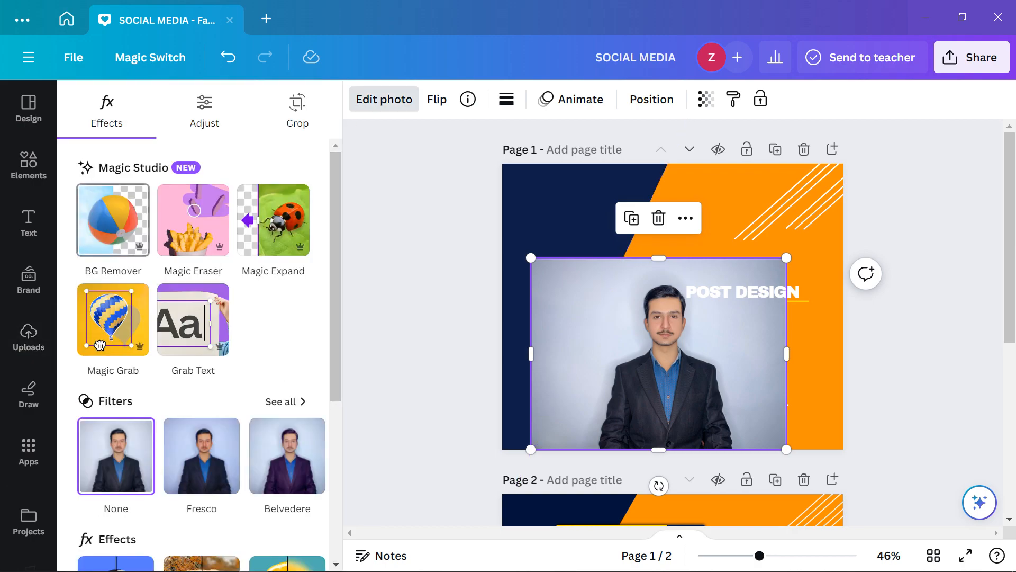
click(113, 220)
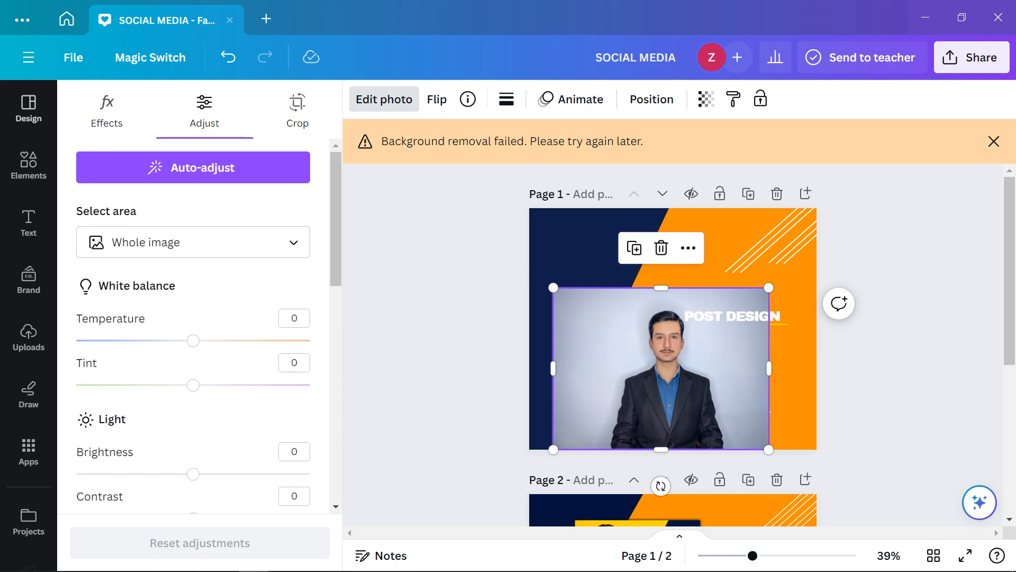
click(106, 112)
click(111, 222)
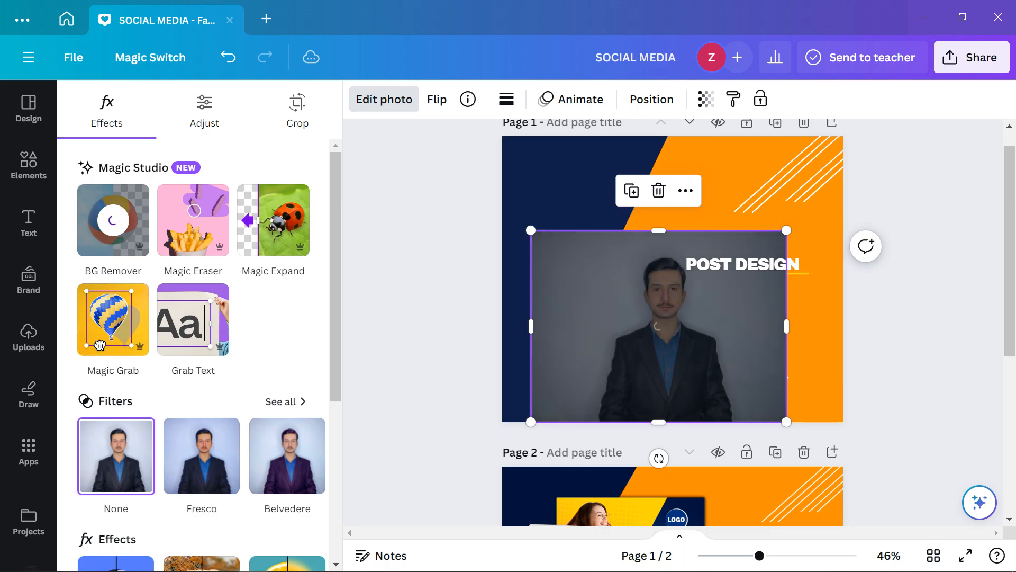
key(Delete)
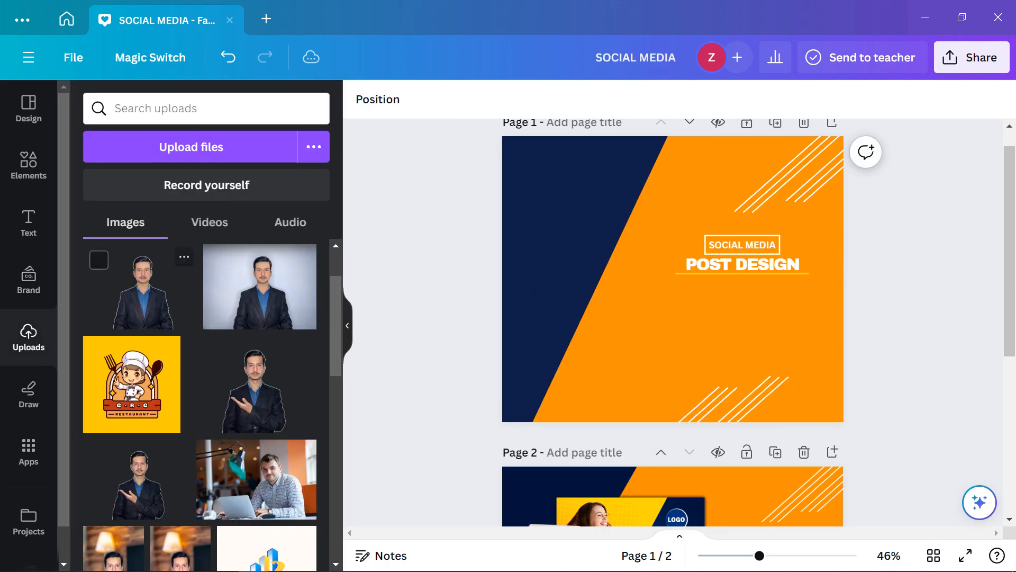
Add the thumbs-up photo to page 1, then delete it again
scroll(175, 297, down, 5)
scroll(238, 318, down, 5)
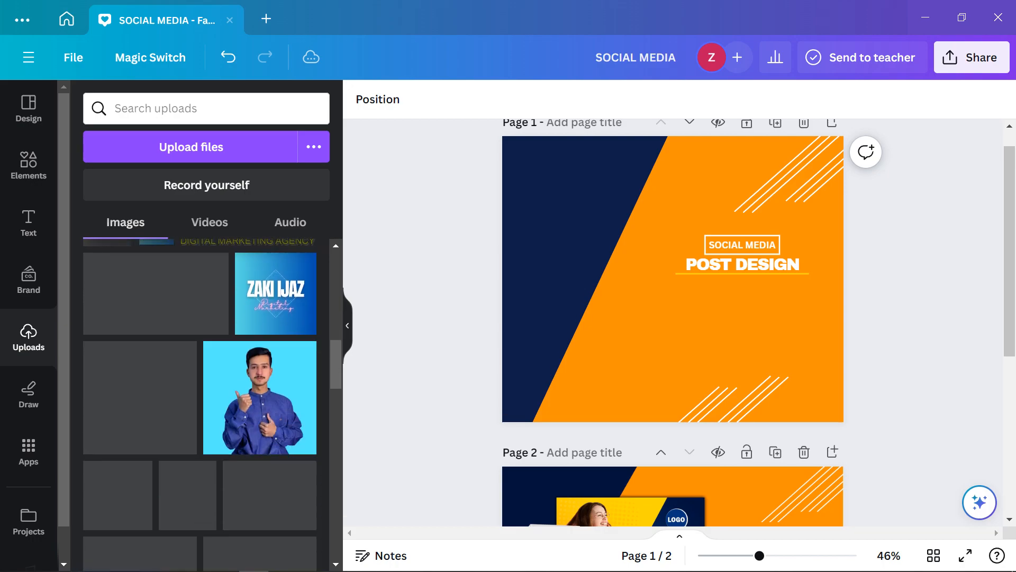
click(260, 397)
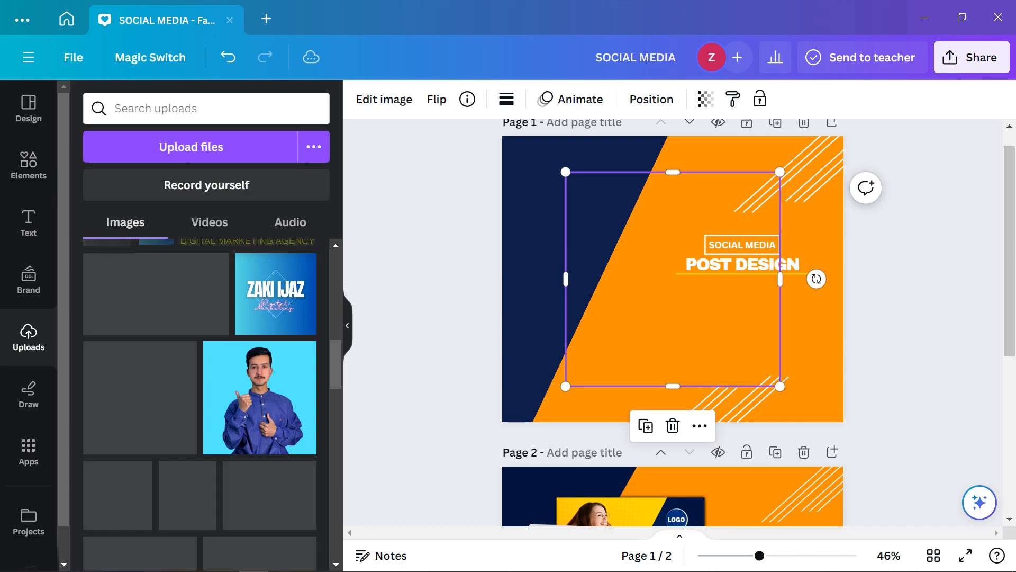
scroll(743, 265, down, 6)
scroll(743, 275, up, 6)
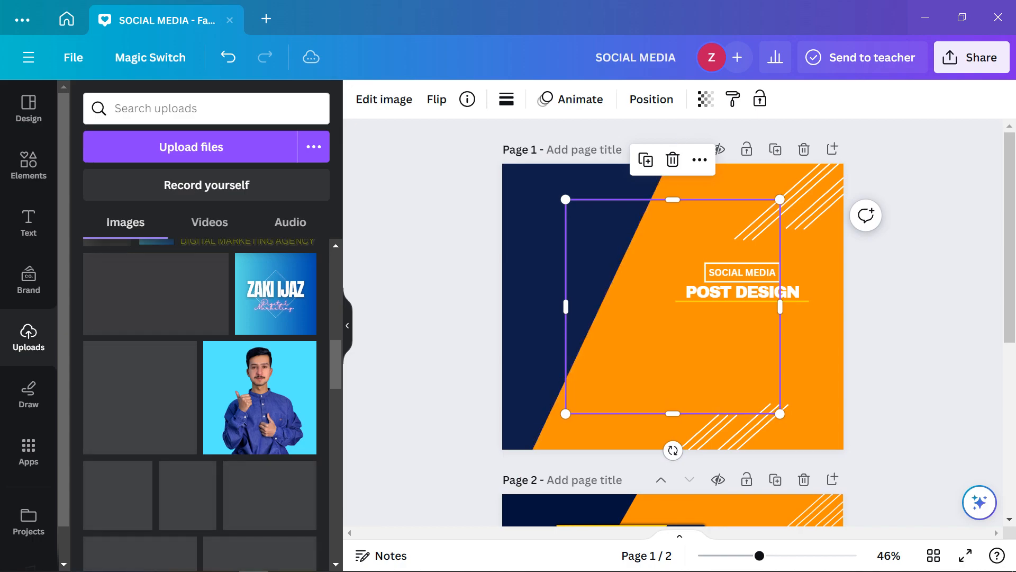
key(Delete)
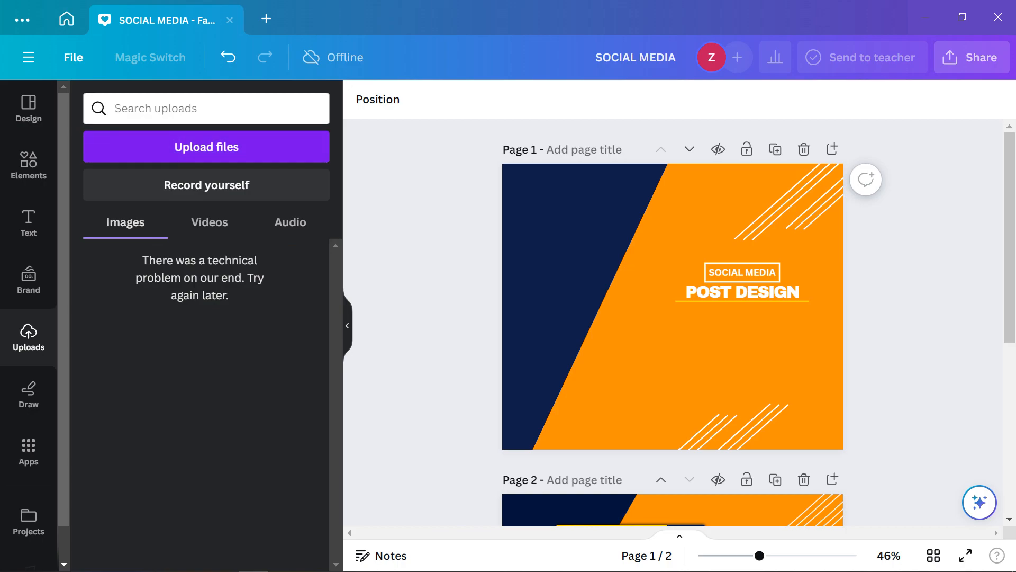
Select the page background and bring up the Magic Switch options
click(561, 265)
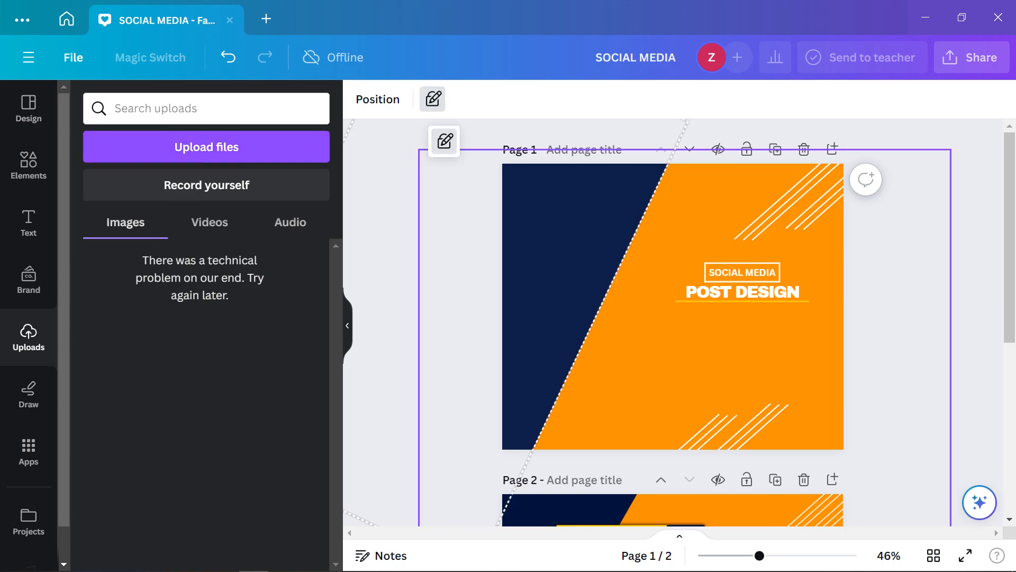
click(656, 328)
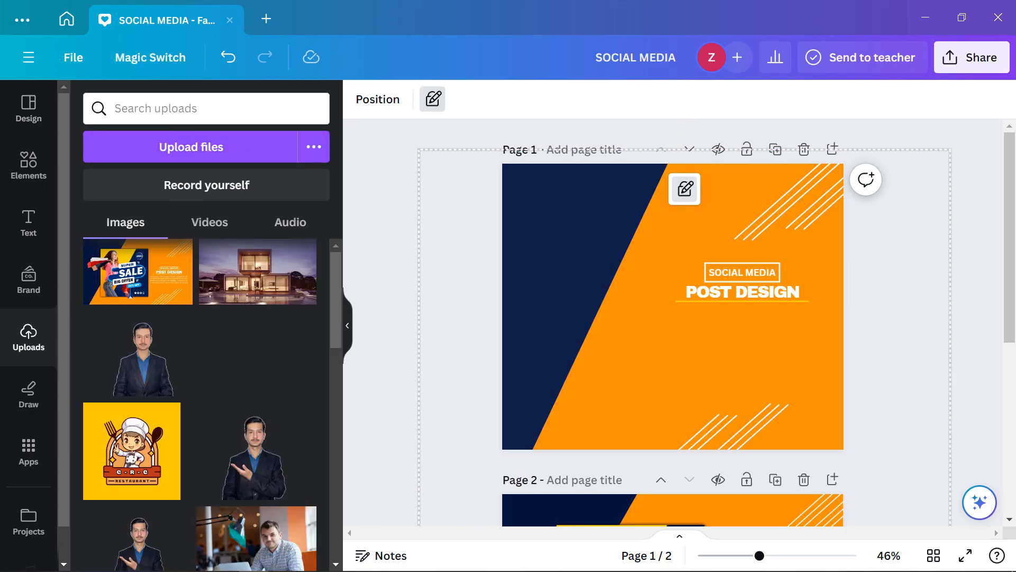
click(150, 57)
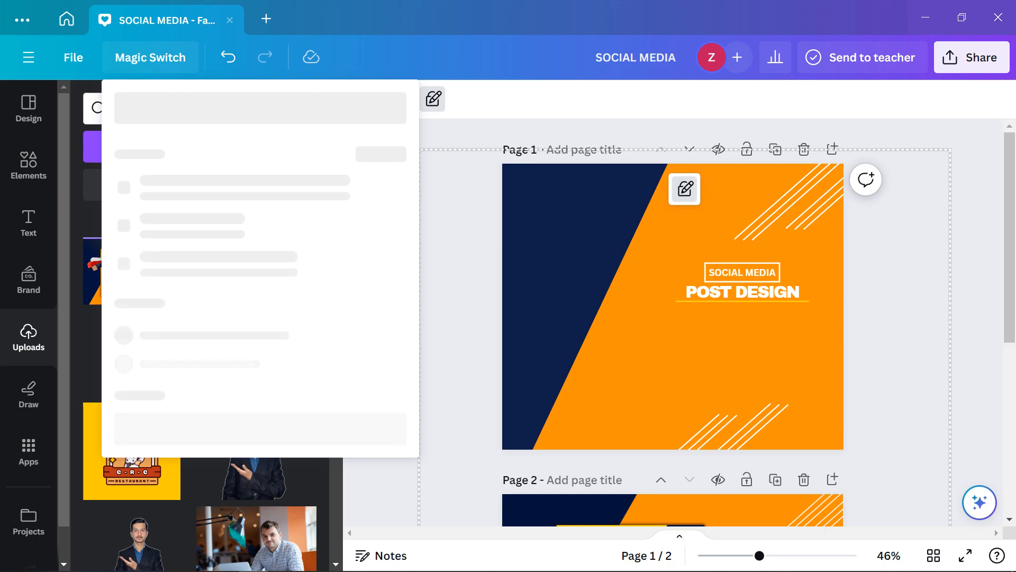
Dismiss the Magic Switch menu and go to the Canva home page, keeping the SOCIAL MEDIA design open
mouse_move(909, 568)
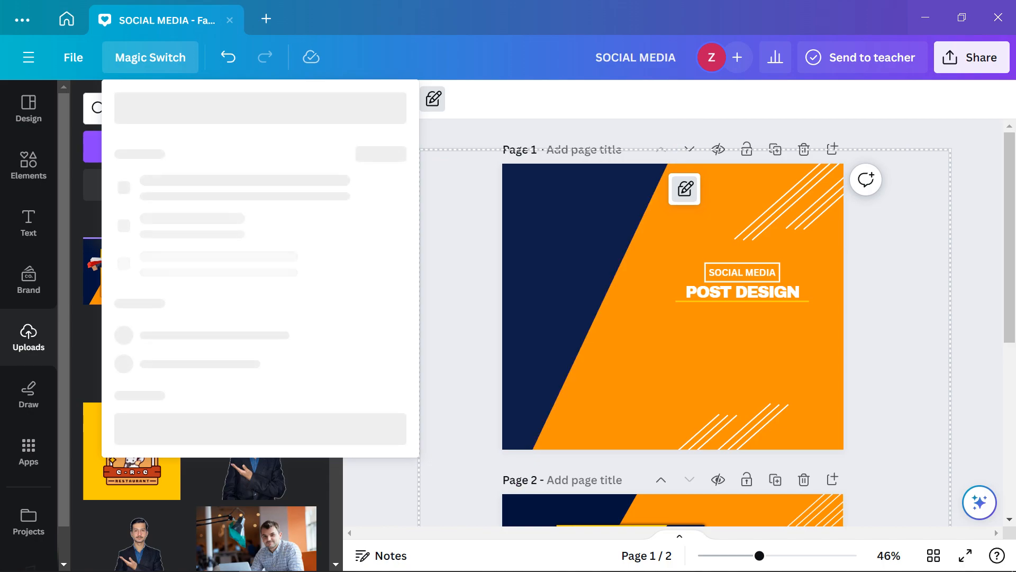
click(908, 317)
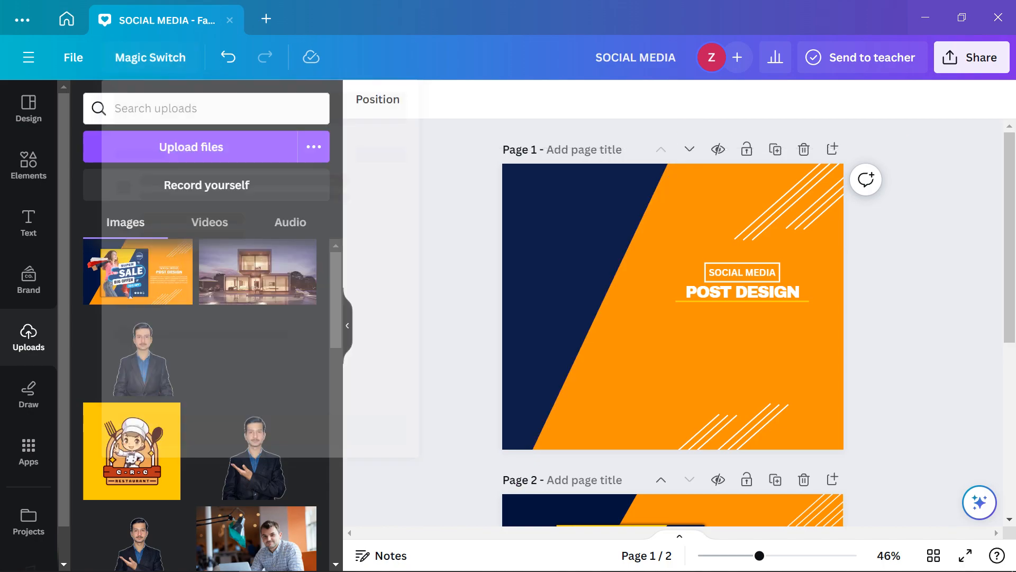
click(66, 19)
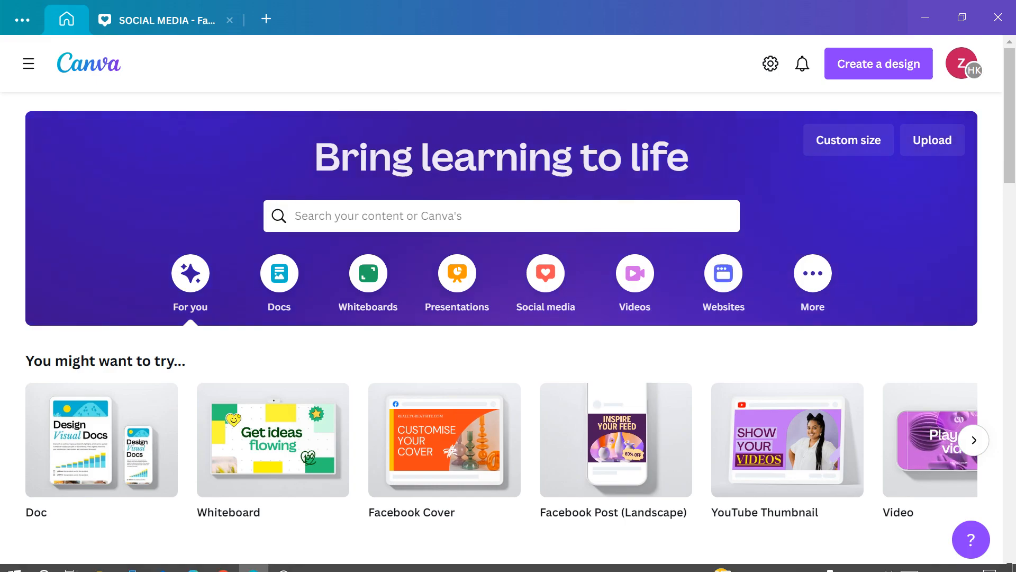
click(284, 559)
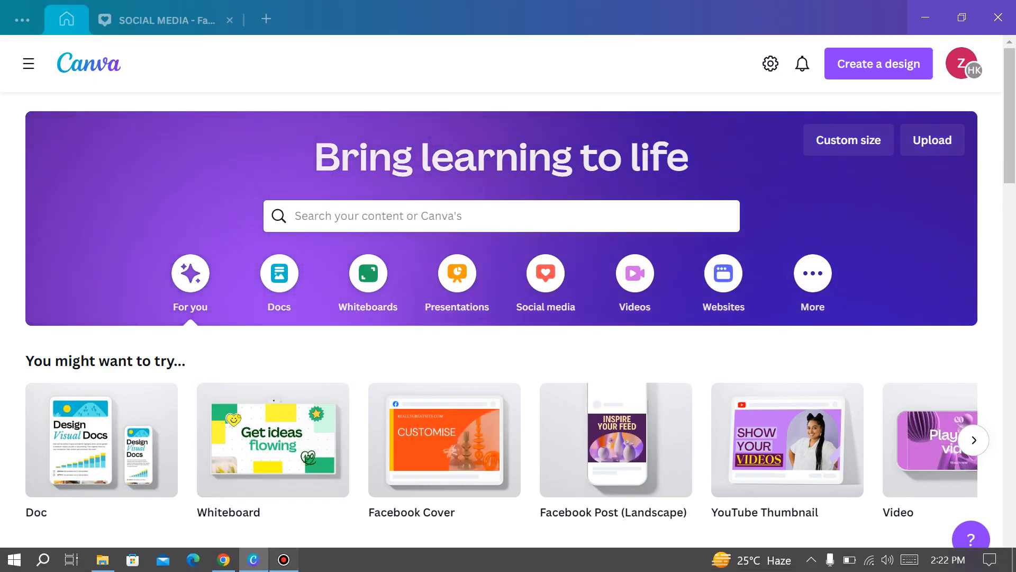